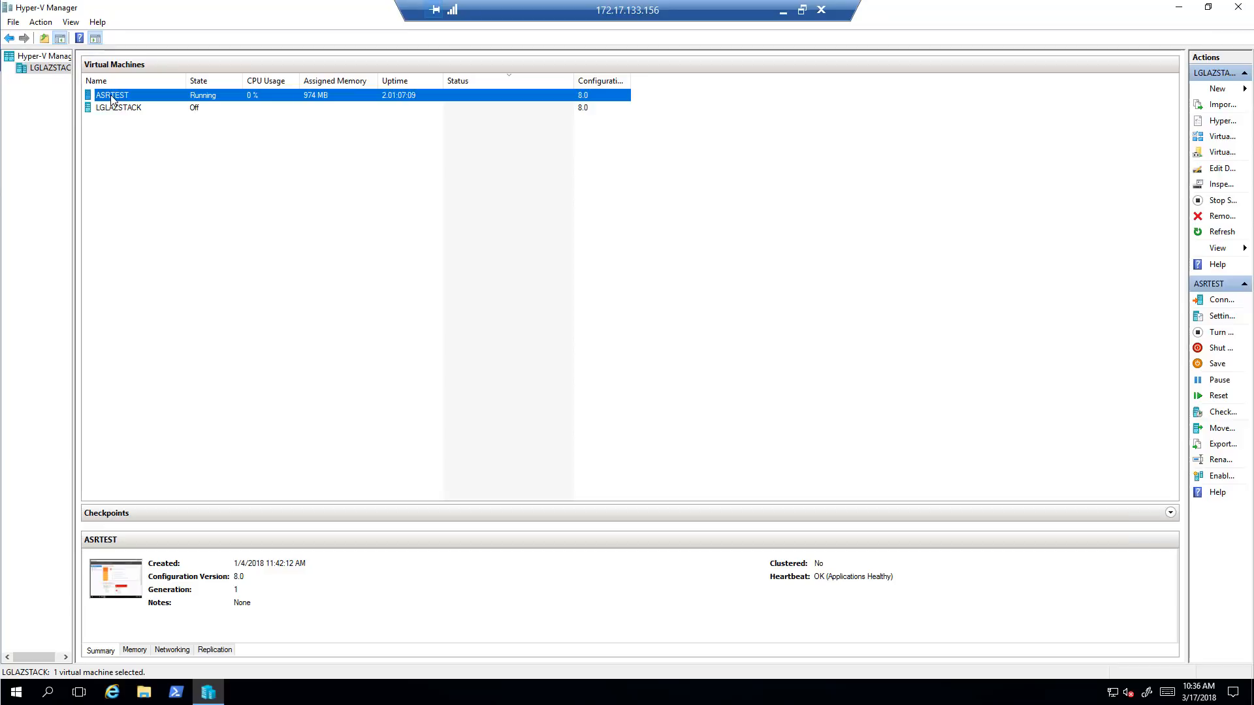
Select the LGLAZSTACK virtual machine (off, configuration version 8.0) to view its details
{"action": "left_click", "coordinate": [126, 110]}
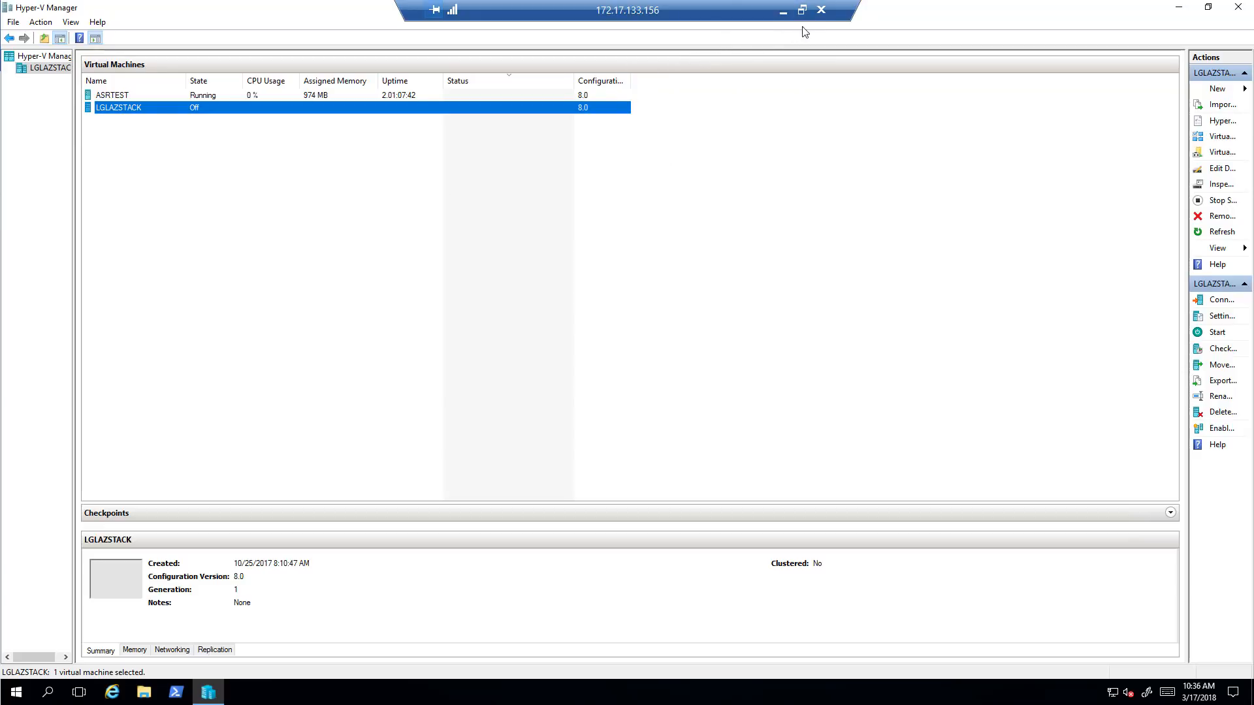
Minimize Hyper-V Manager, return to the portal, and open Recovery Services vaults via a 'recover' filter
{"action": "left_click", "coordinate": [1179, 8]}
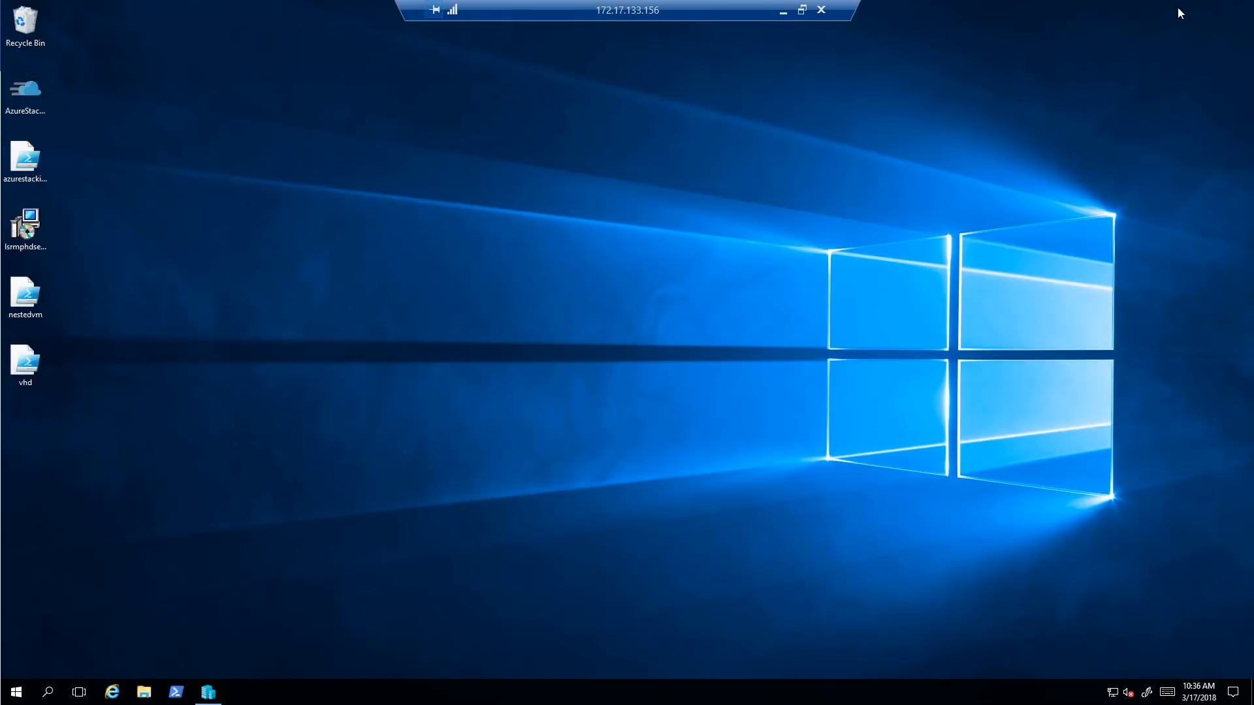
{"action": "left_click", "coordinate": [783, 11]}
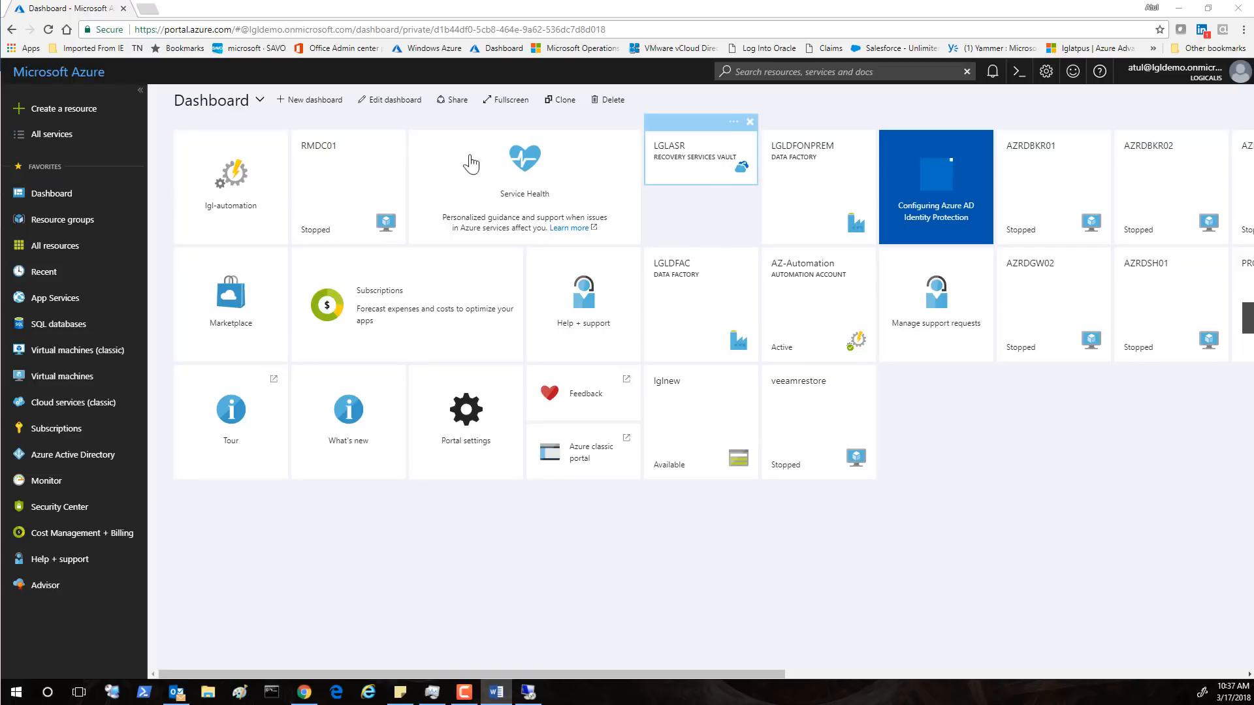
{"action": "left_click", "coordinate": [68, 145]}
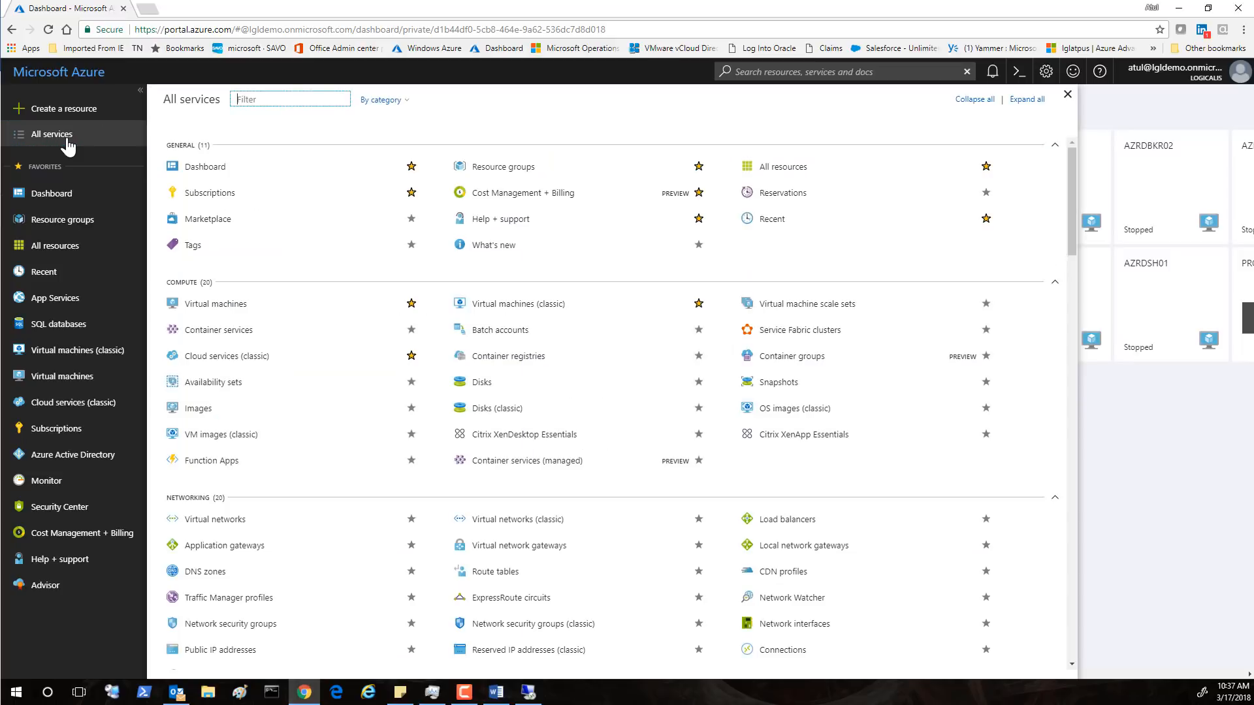
{"action": "type", "text": "recover"}
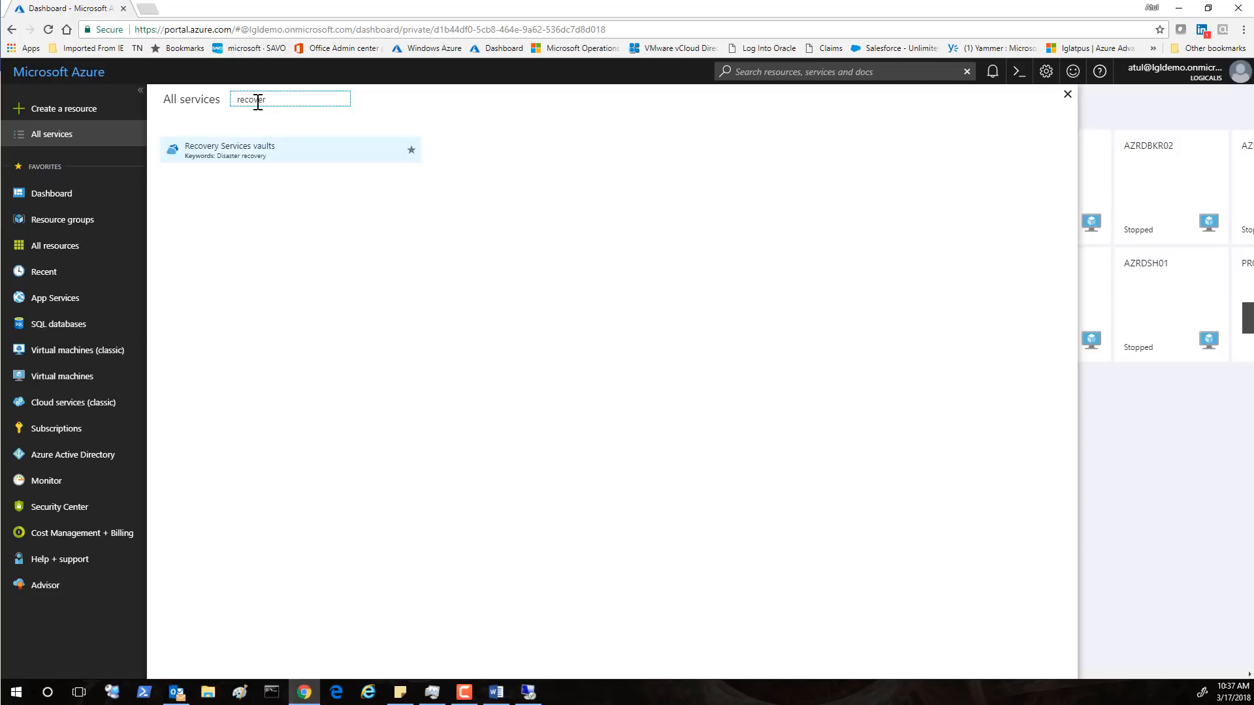
{"action": "left_click", "coordinate": [238, 155]}
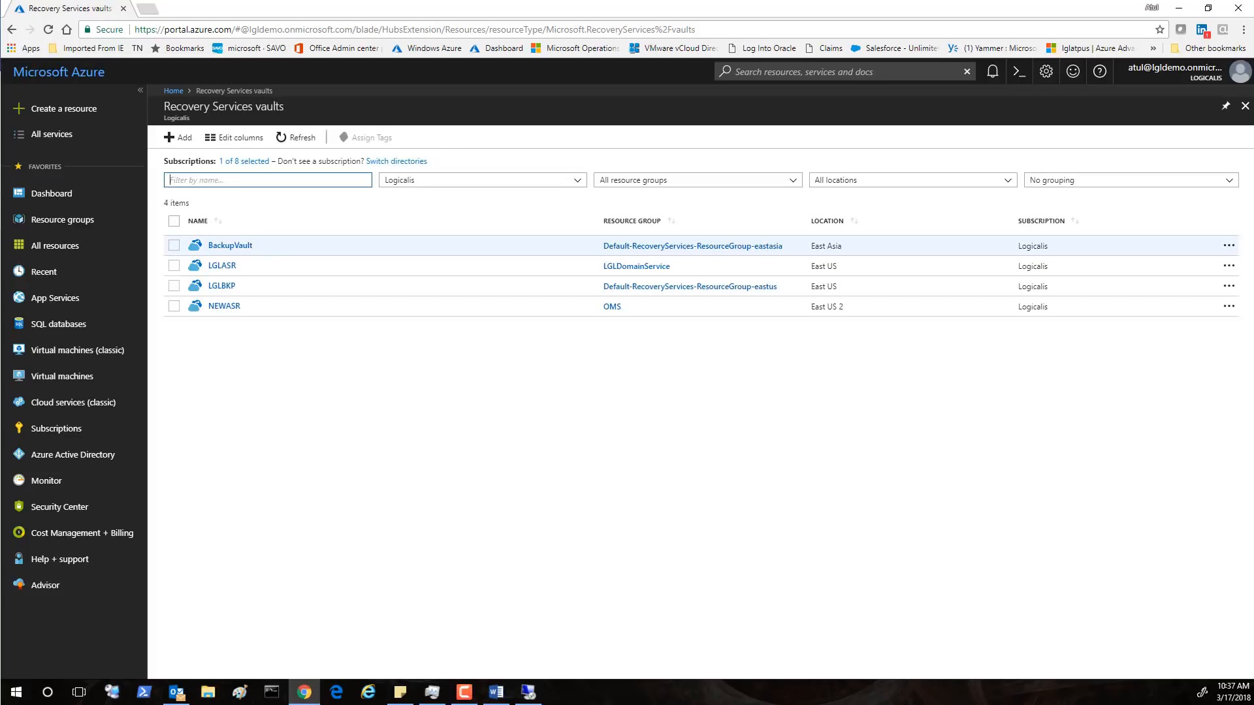
{"action": "left_click", "coordinate": [181, 144]}
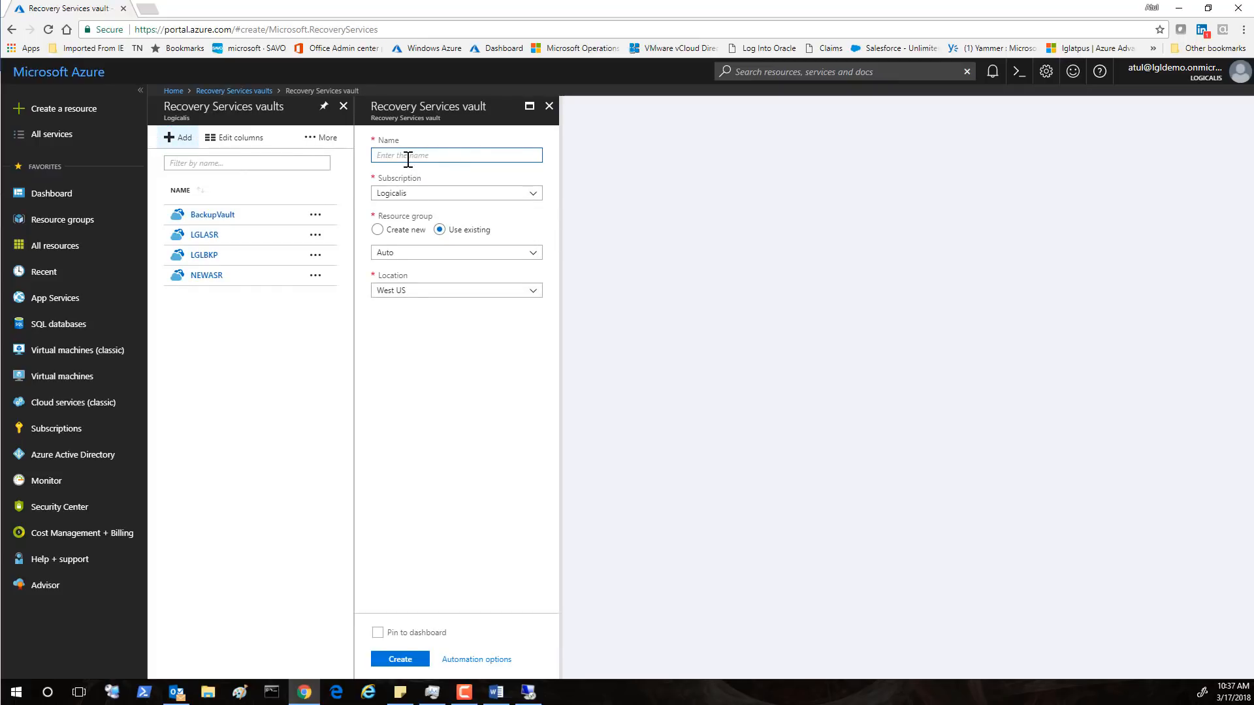
{"action": "type", "text": "DEMOASR"}
{"action": "left_click", "coordinate": [534, 201]}
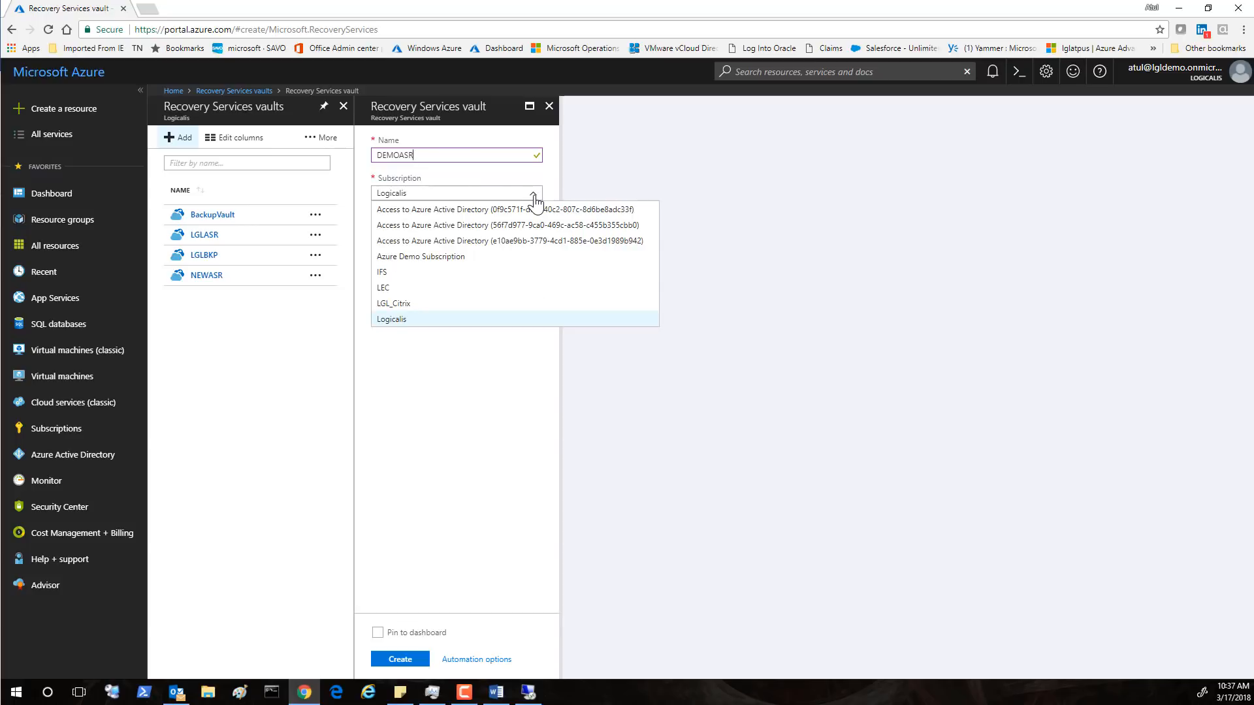
{"action": "left_click", "coordinate": [388, 320]}
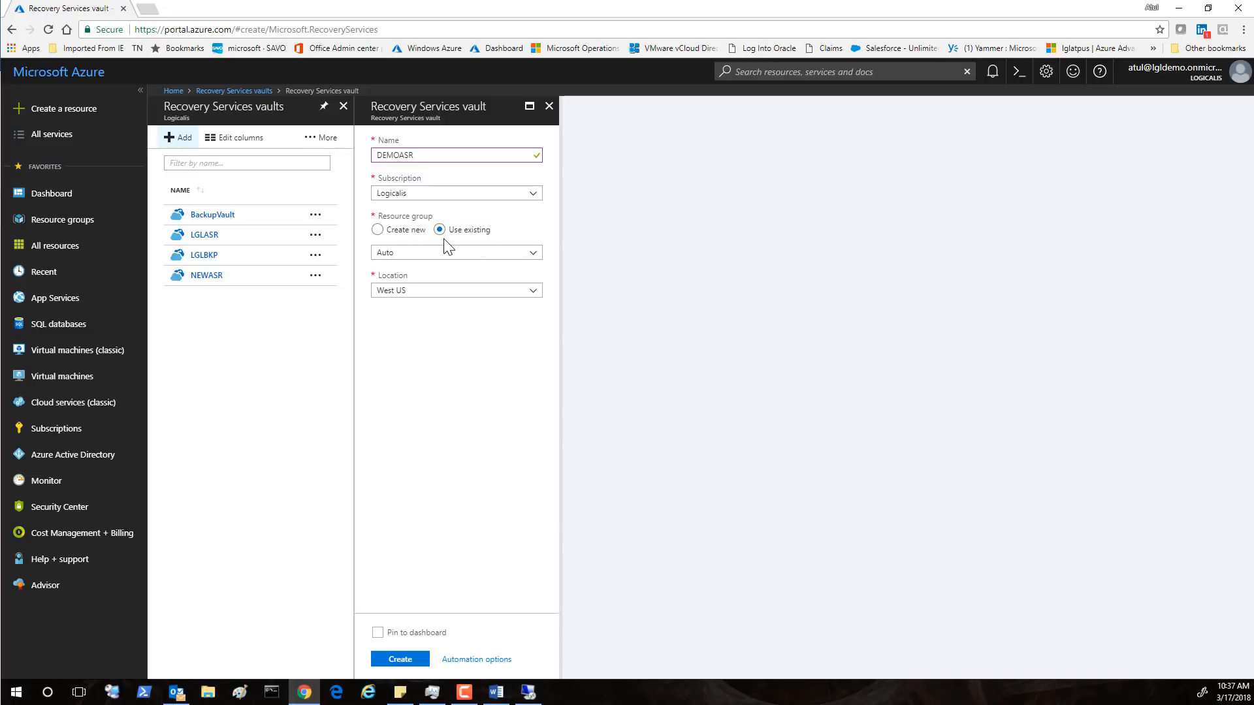
{"action": "left_click", "coordinate": [532, 254]}
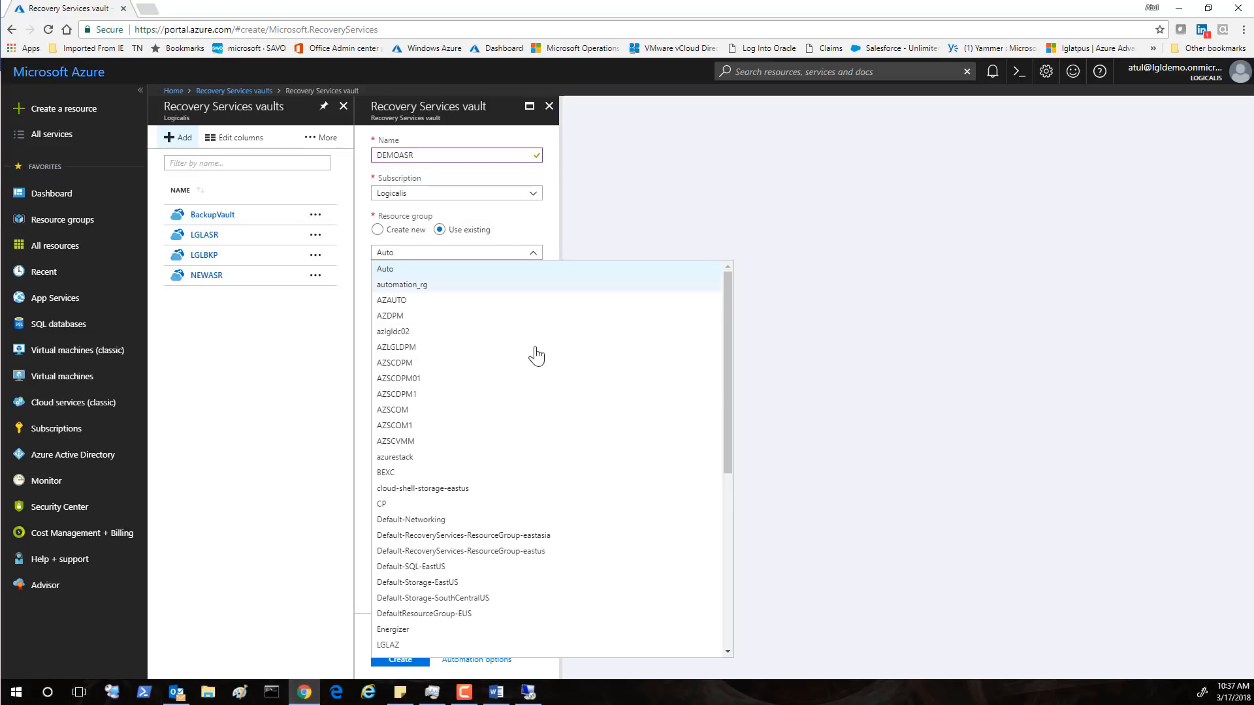
{"action": "left_click_drag", "start_coordinate": [727, 452], "coordinate": [722, 540]}
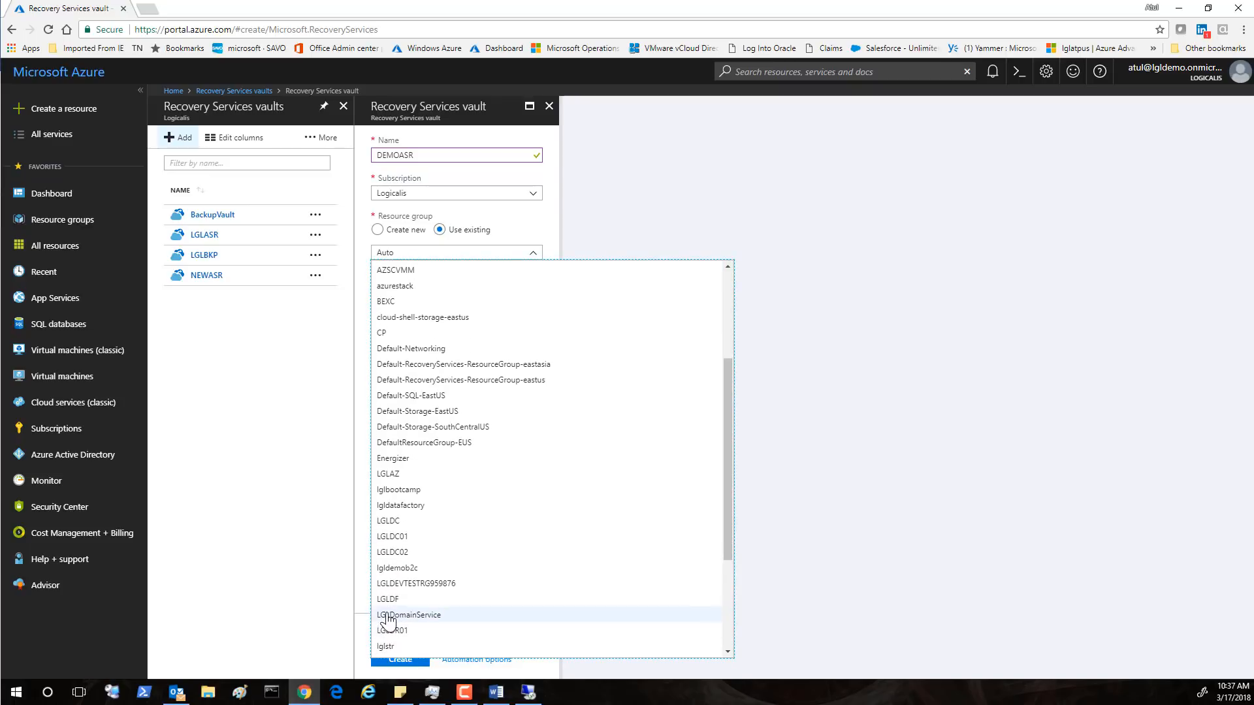
{"action": "left_click", "coordinate": [389, 617]}
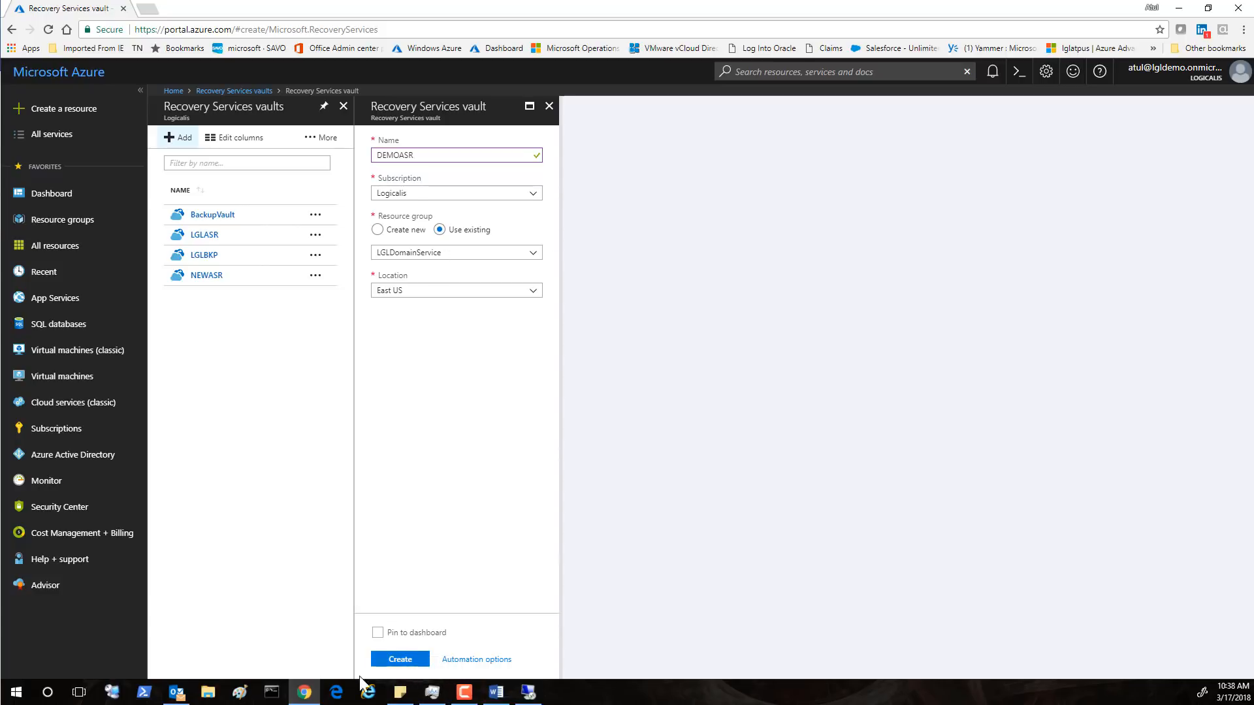
{"action": "left_click", "coordinate": [549, 108]}
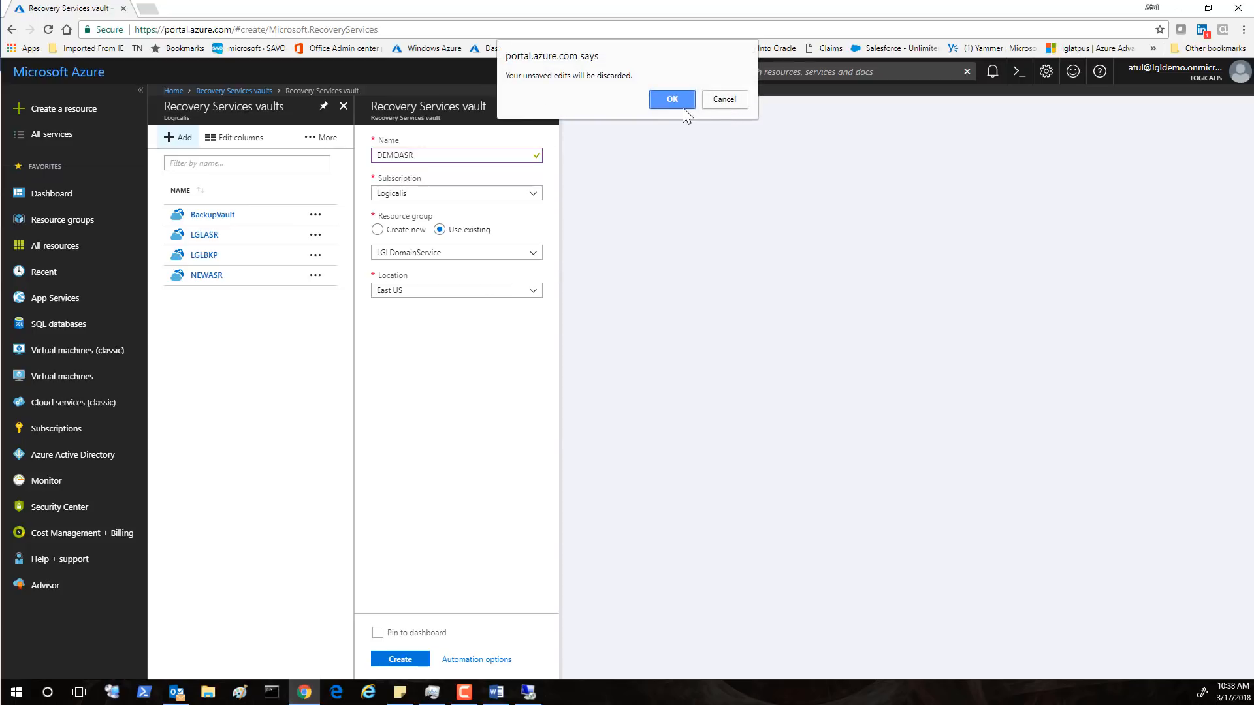
{"action": "left_click", "coordinate": [689, 108]}
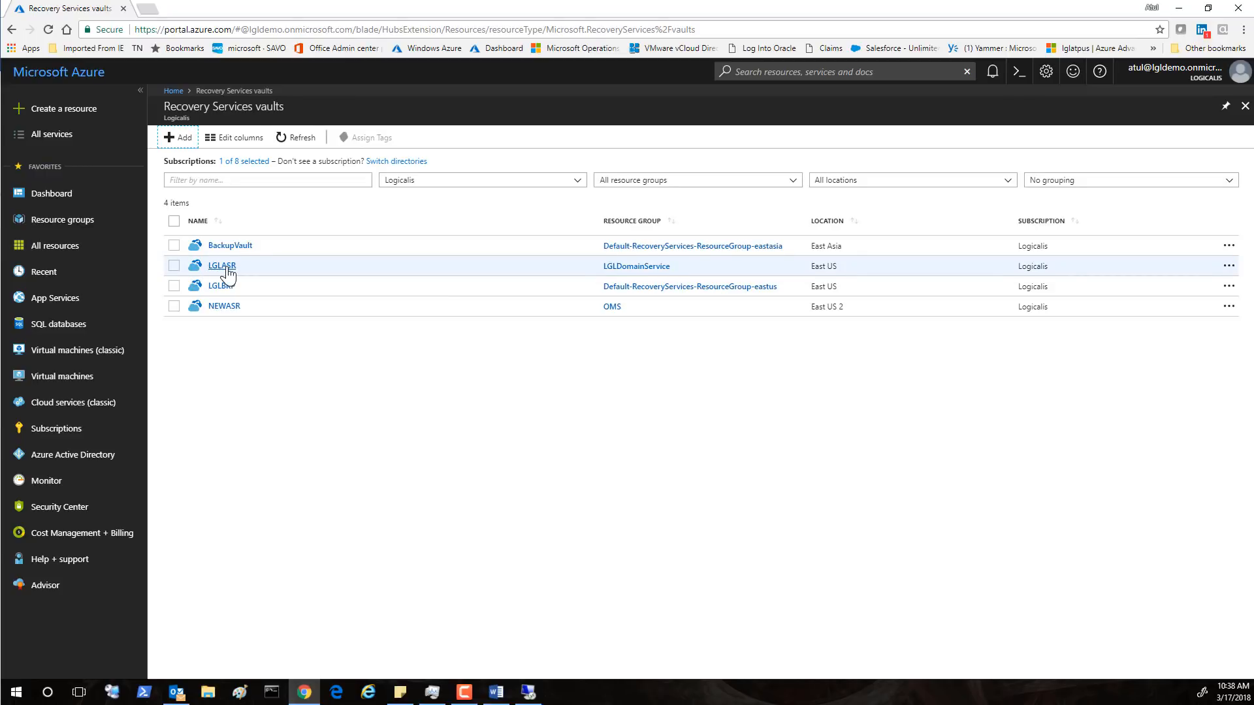
Open the LGLASR vault's Site Recovery Infrastructure settings
{"action": "left_click", "coordinate": [222, 266]}
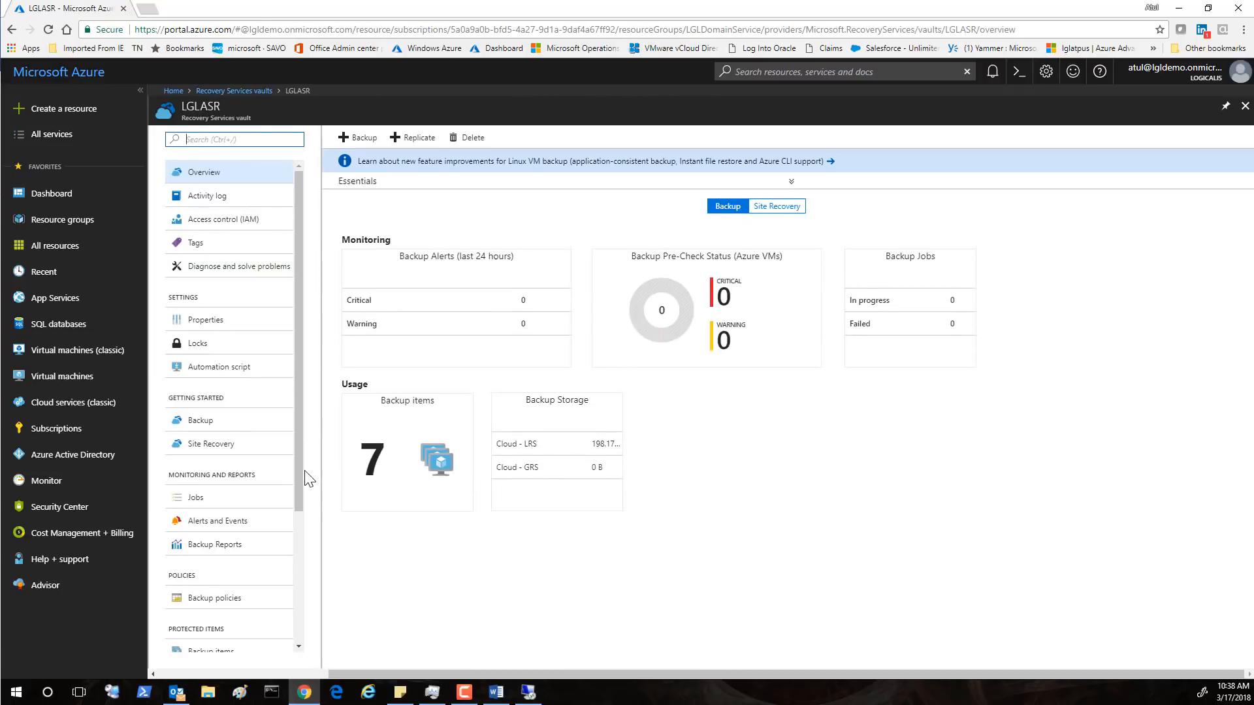
{"action": "left_click_drag", "start_coordinate": [299, 476], "coordinate": [313, 629]}
{"action": "left_click", "coordinate": [242, 541]}
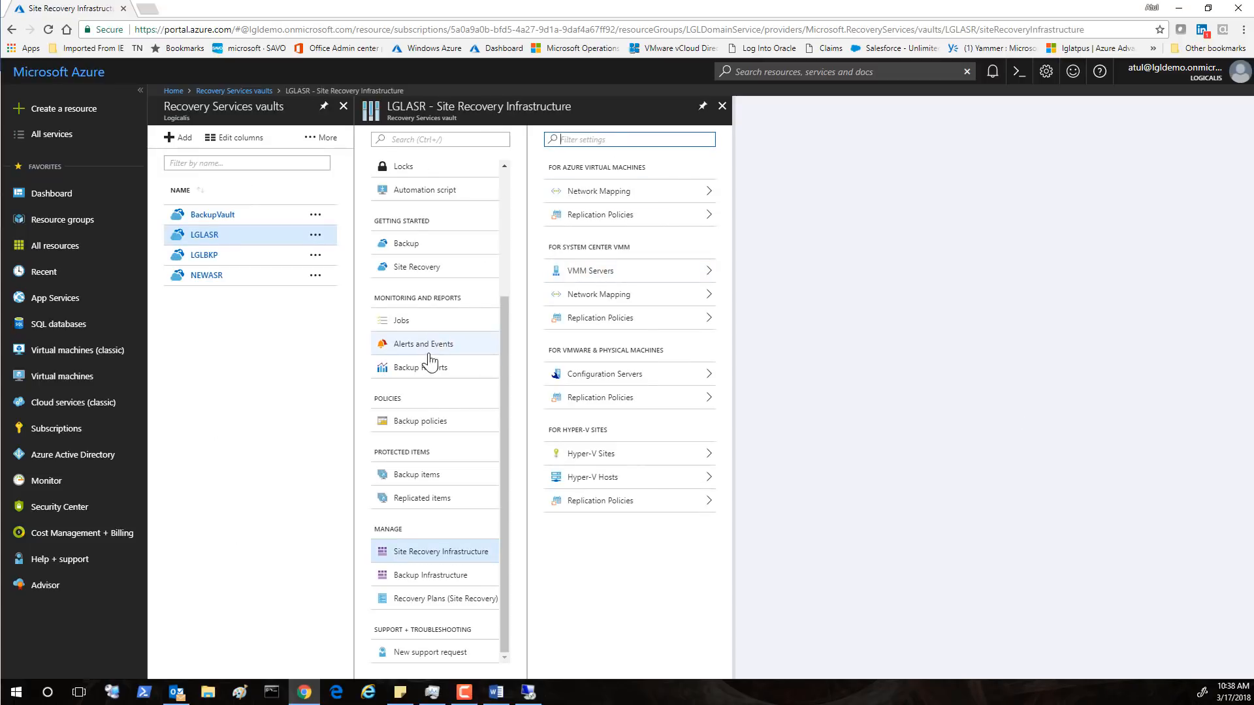
Confirm MFASER and PRIVDC replicate healthily, then list the VMware replication policies
{"action": "left_click", "coordinate": [425, 502]}
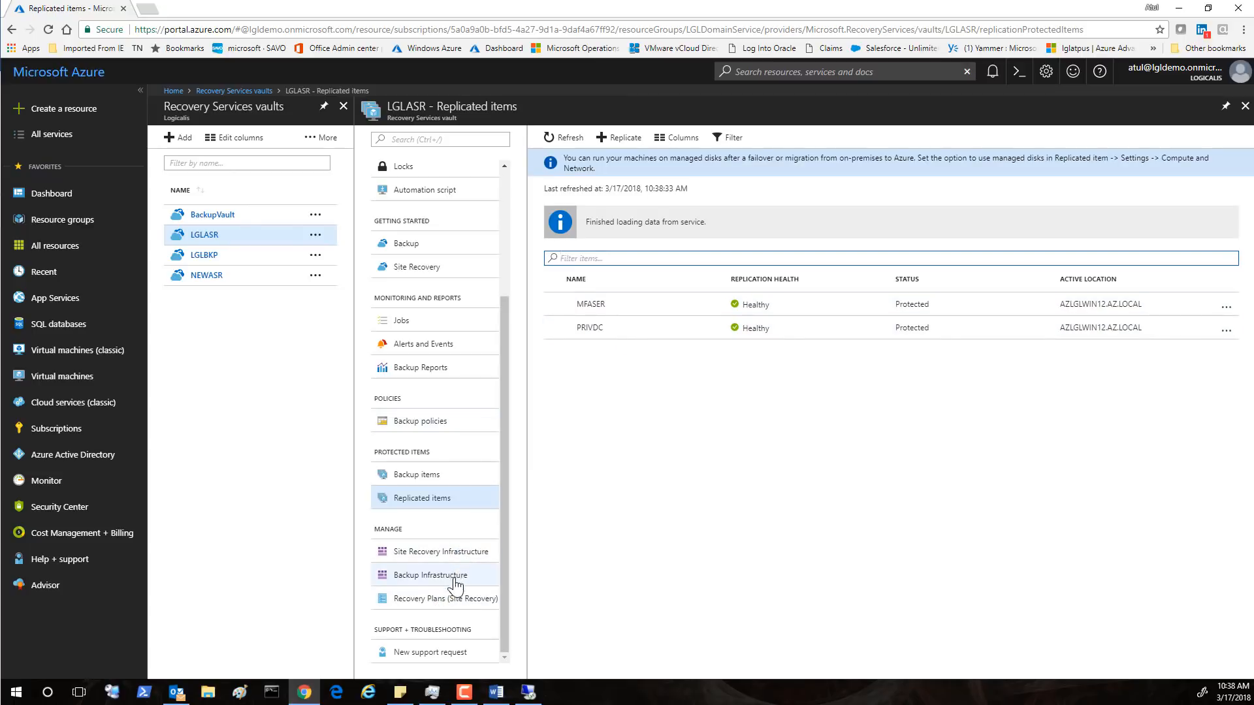
{"action": "left_click", "coordinate": [502, 579]}
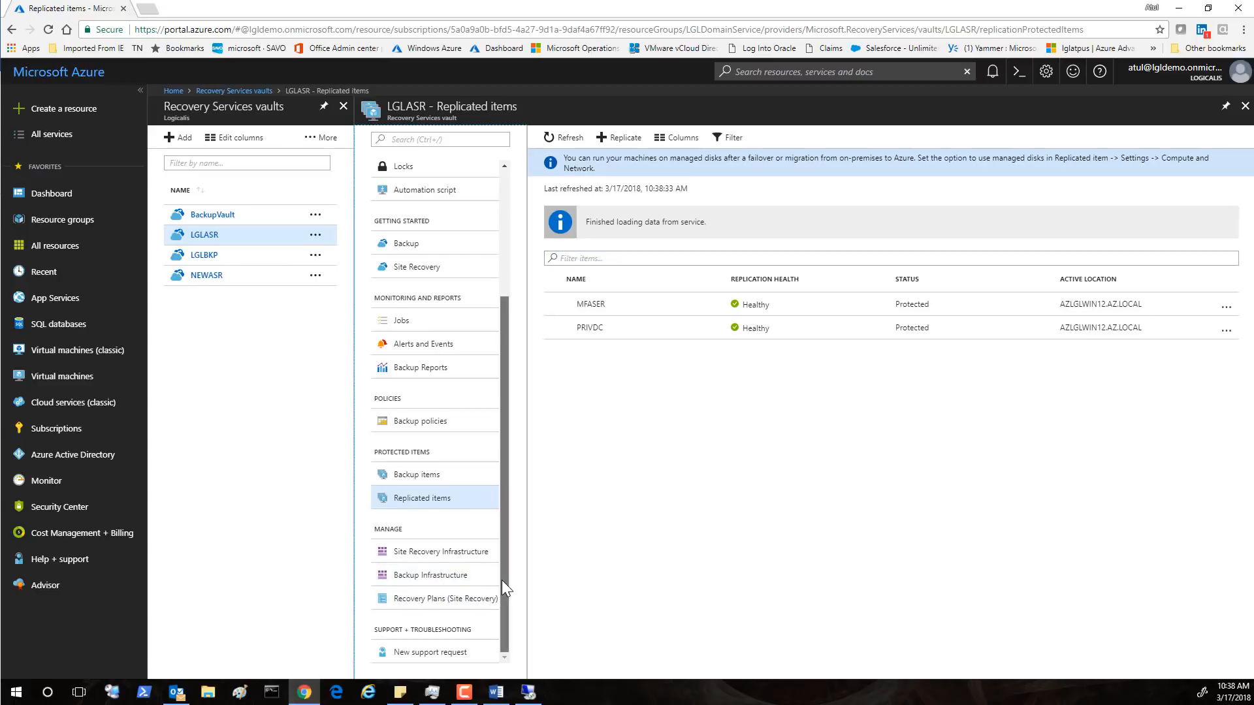
{"action": "left_click_drag", "start_coordinate": [504, 577], "coordinate": [485, 655]}
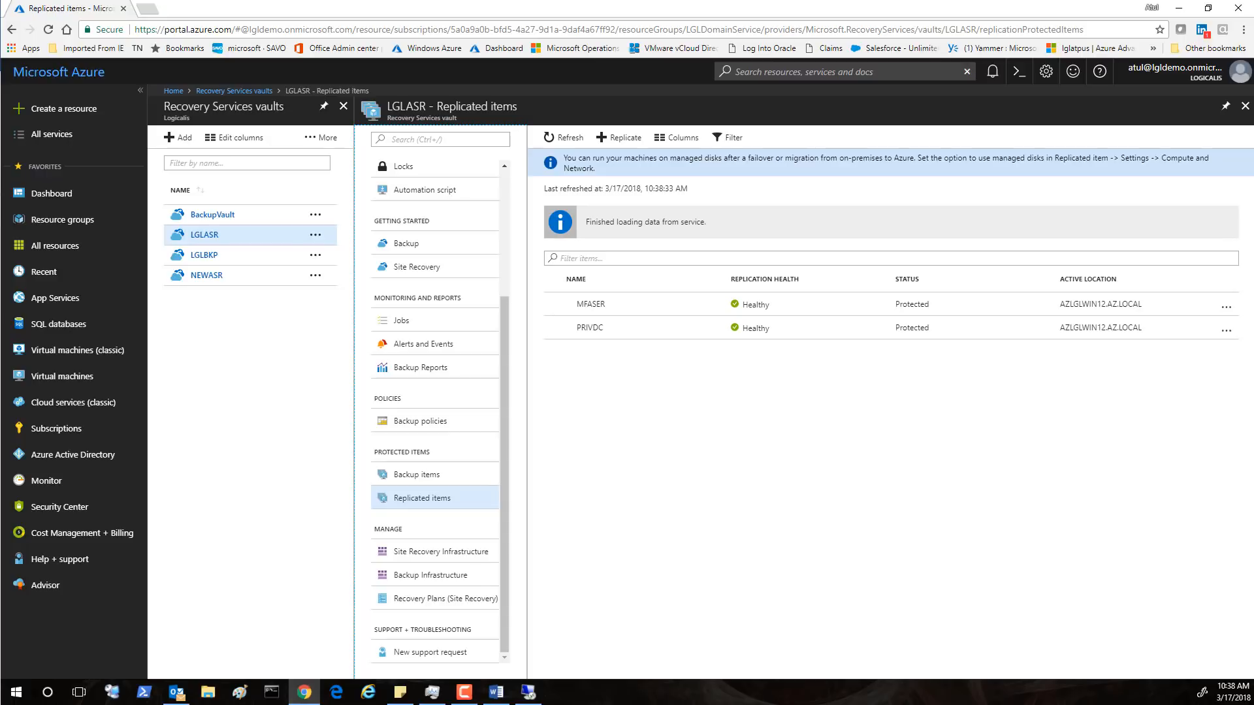
{"action": "left_click", "coordinate": [440, 552]}
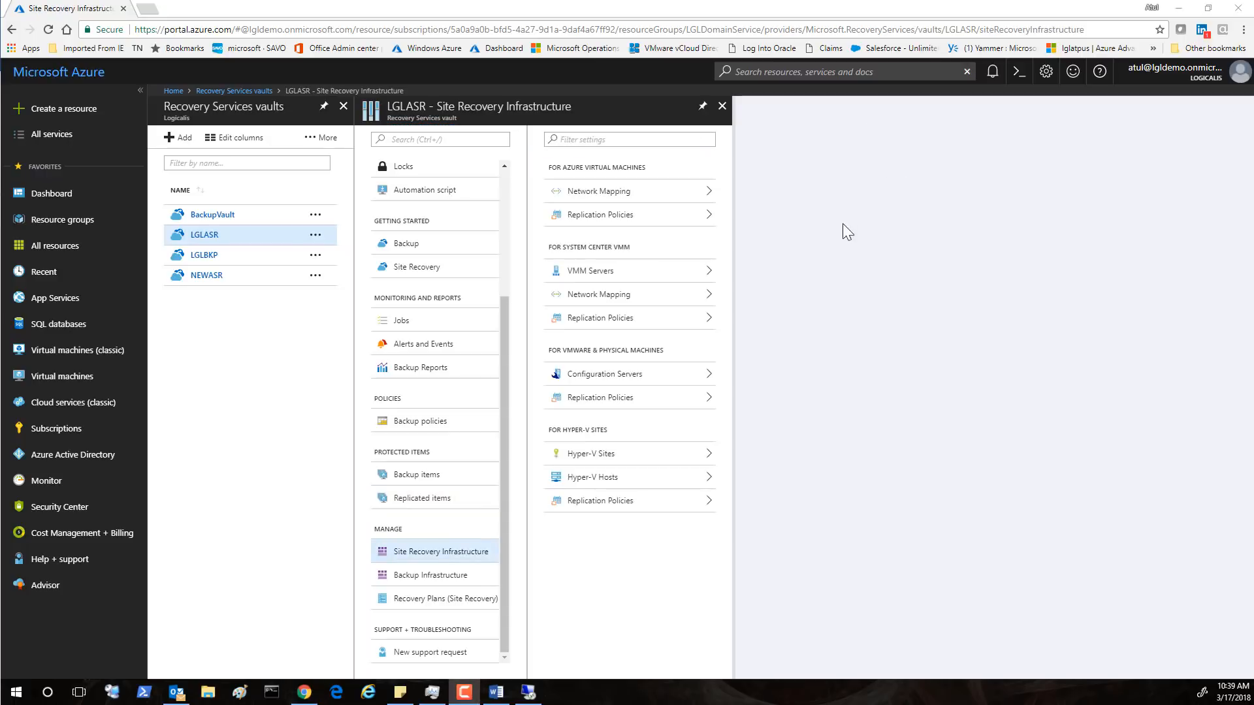
{"action": "left_click", "coordinate": [639, 400]}
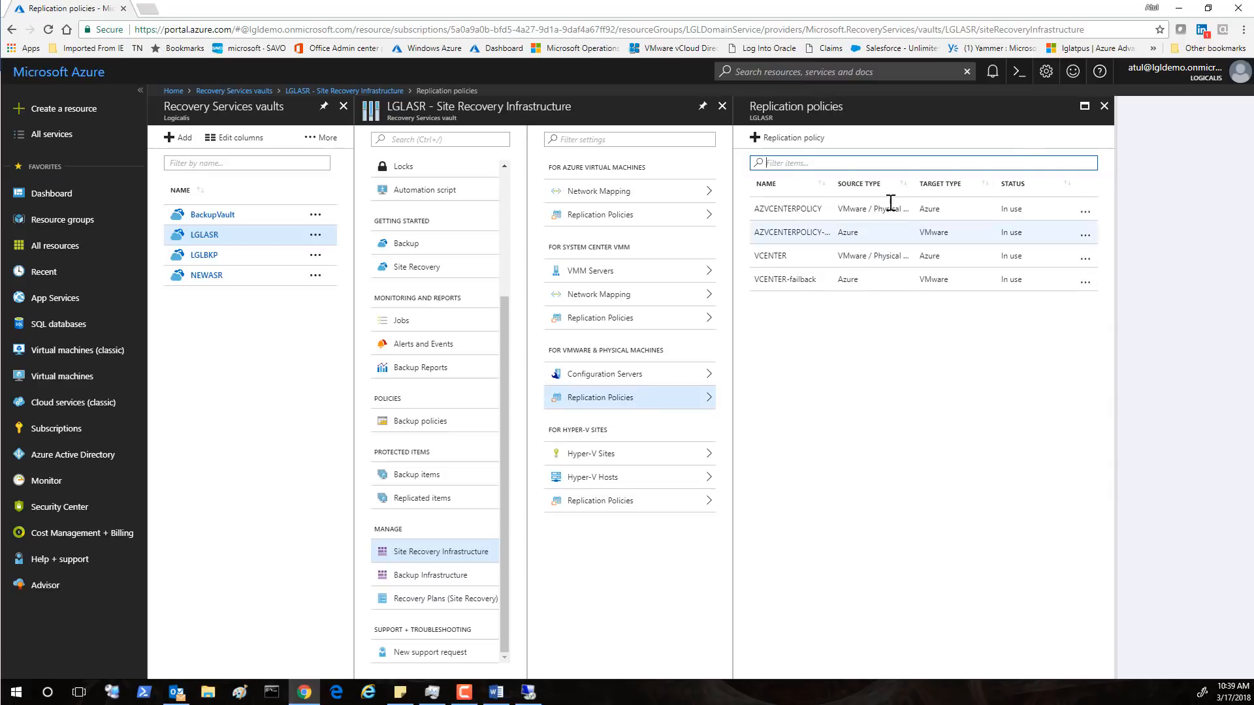
Review the VCENTER policy: 180-minute RPO, 24-hour retention, 60-minute snapshot frequency
{"action": "left_click", "coordinate": [778, 256]}
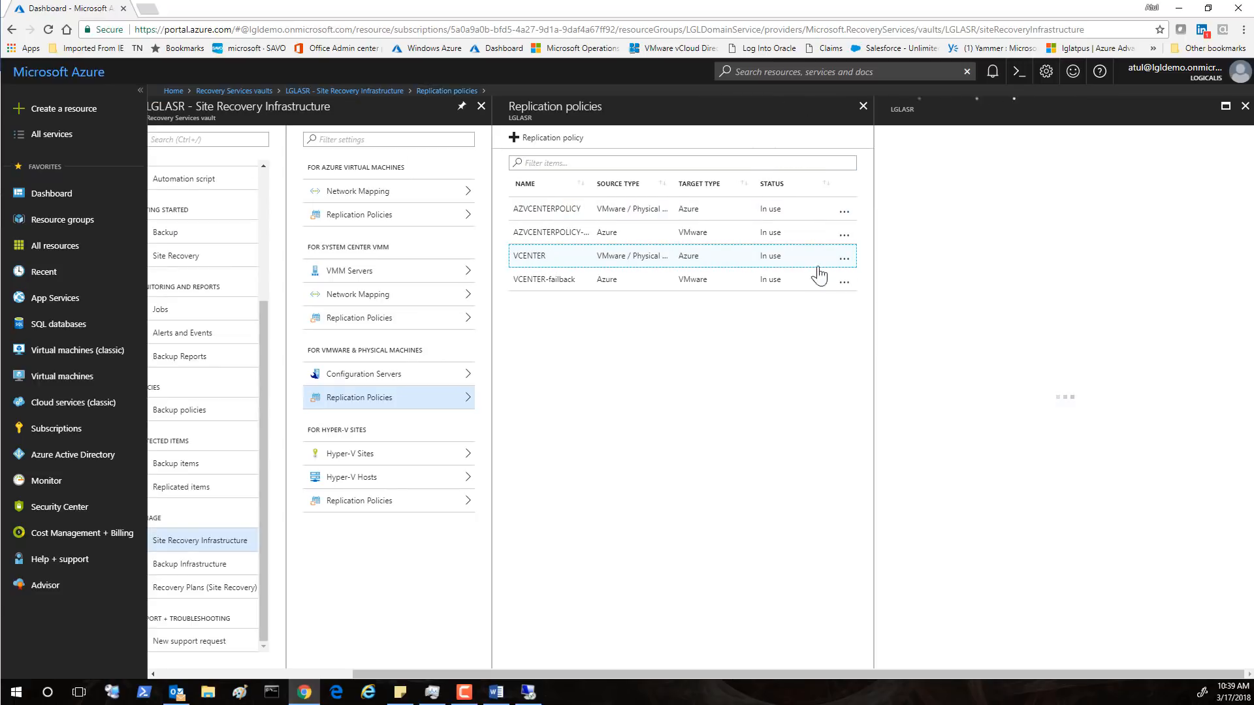
{"action": "left_click", "coordinate": [843, 258]}
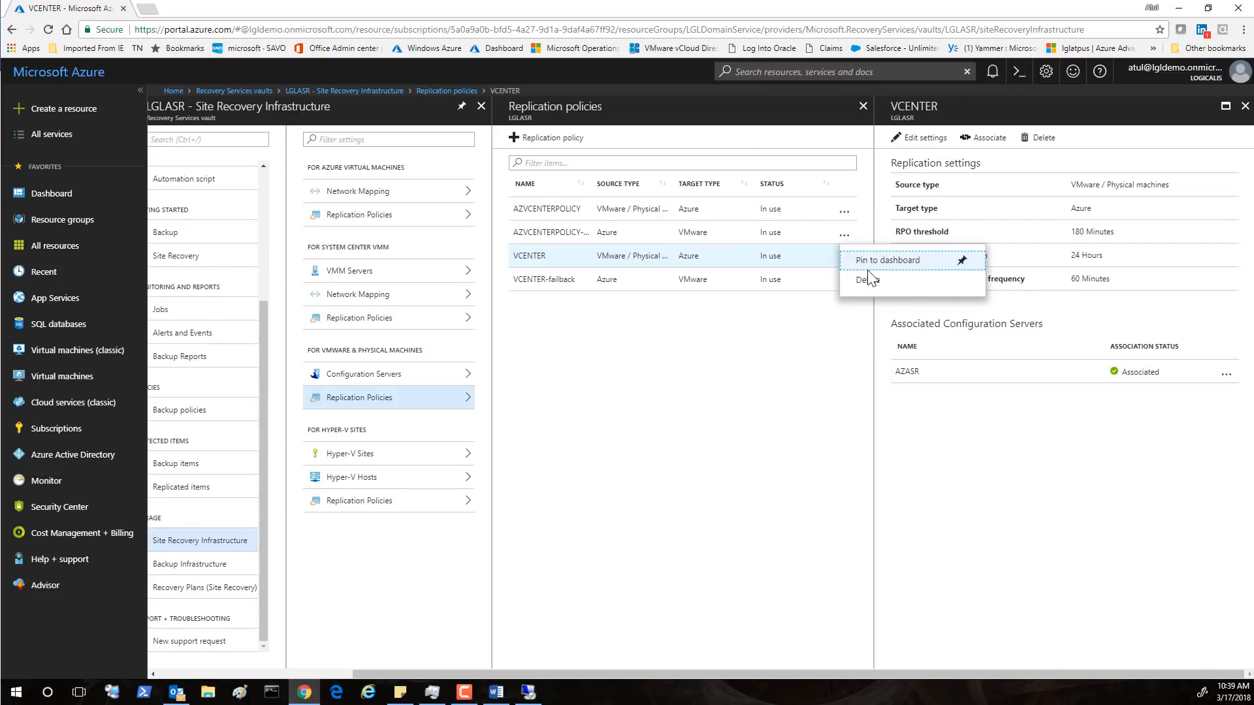
{"action": "left_click", "coordinate": [813, 378]}
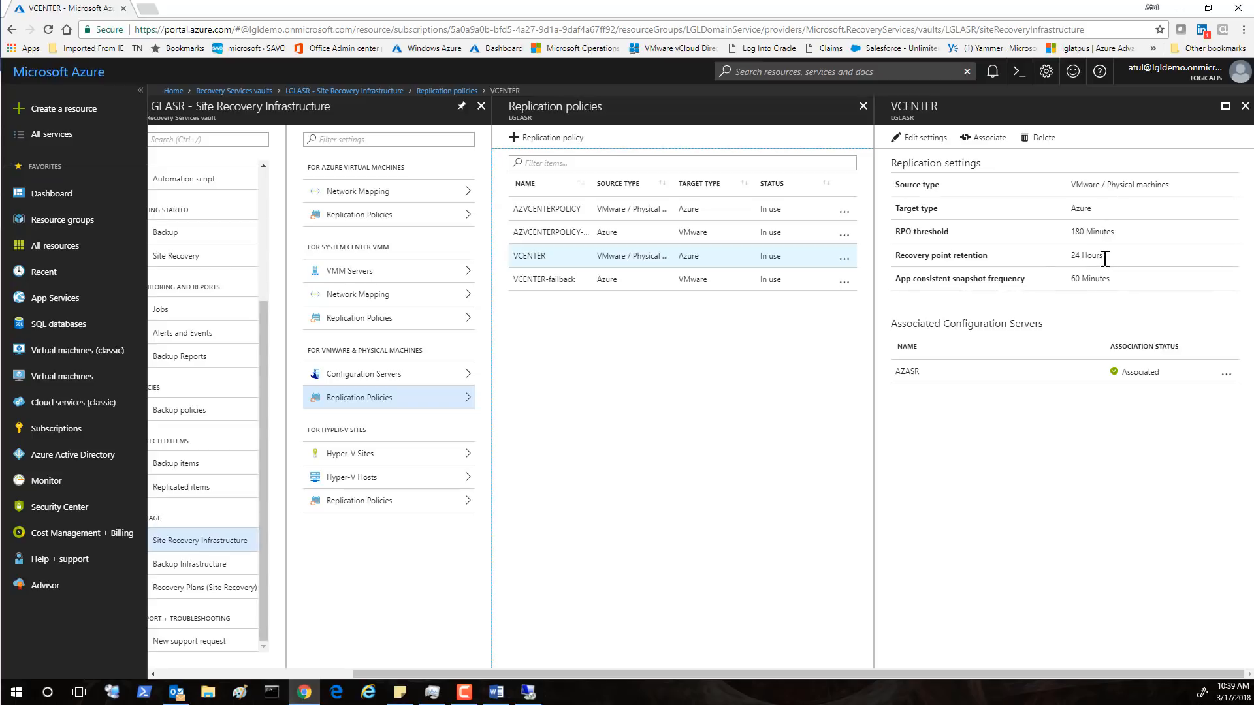
{"action": "left_click_drag", "start_coordinate": [1103, 258], "coordinate": [1066, 259]}
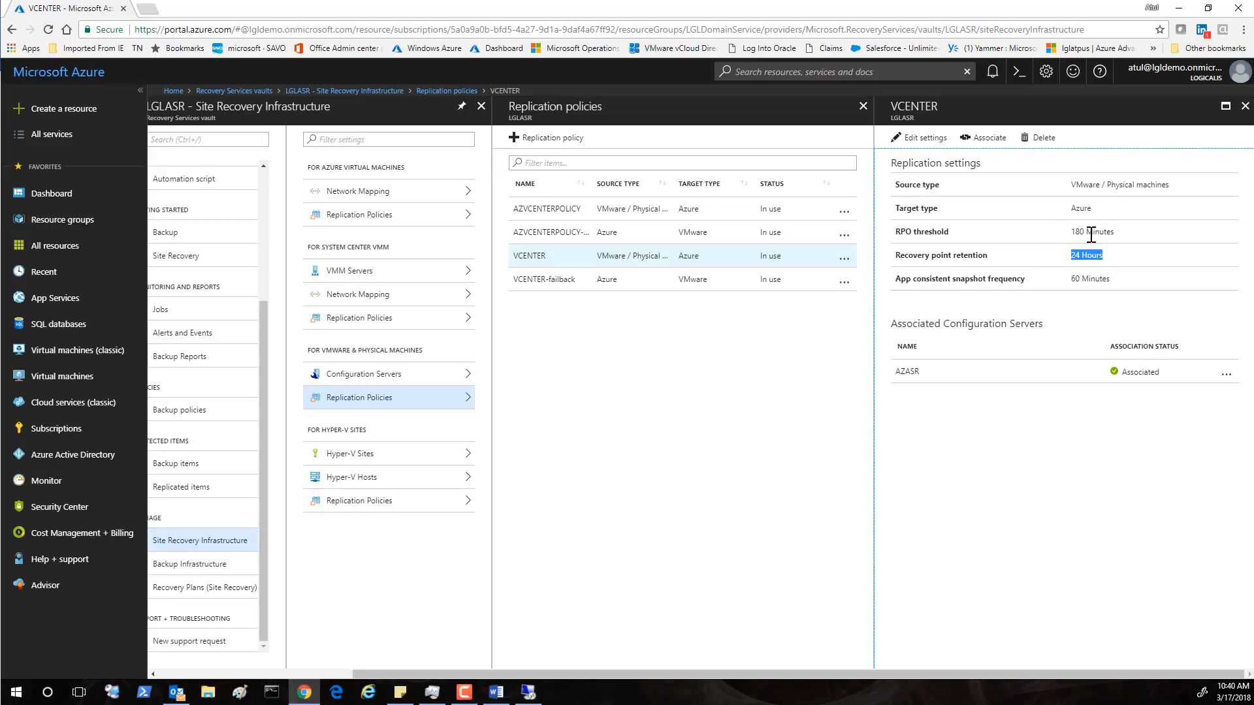
{"action": "left_click_drag", "start_coordinate": [1126, 233], "coordinate": [1070, 233]}
{"action": "left_click_drag", "start_coordinate": [1105, 259], "coordinate": [1069, 258]}
{"action": "left_click_drag", "start_coordinate": [1118, 285], "coordinate": [1070, 281]}
Close the VCENTER, Replication policies and LGLASR blades to return to the vaults list
{"action": "left_click", "coordinate": [1243, 108]}
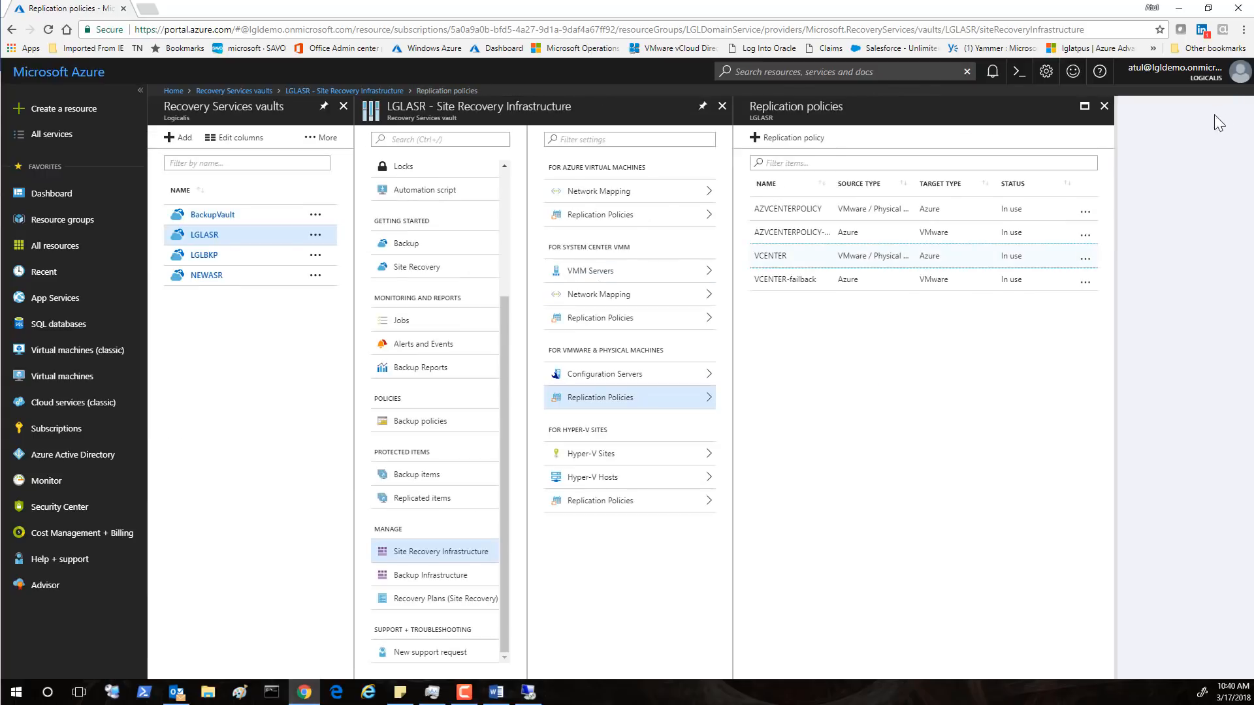
{"action": "left_click", "coordinate": [1103, 107]}
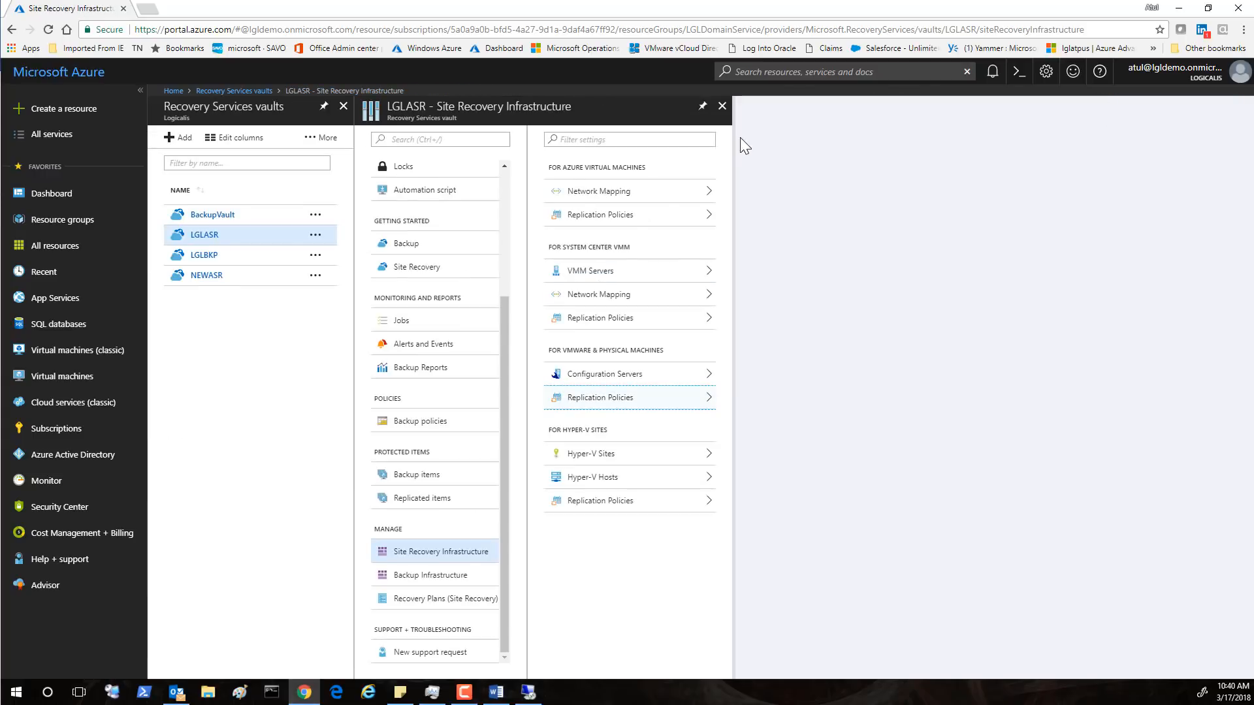
{"action": "left_click", "coordinate": [722, 107]}
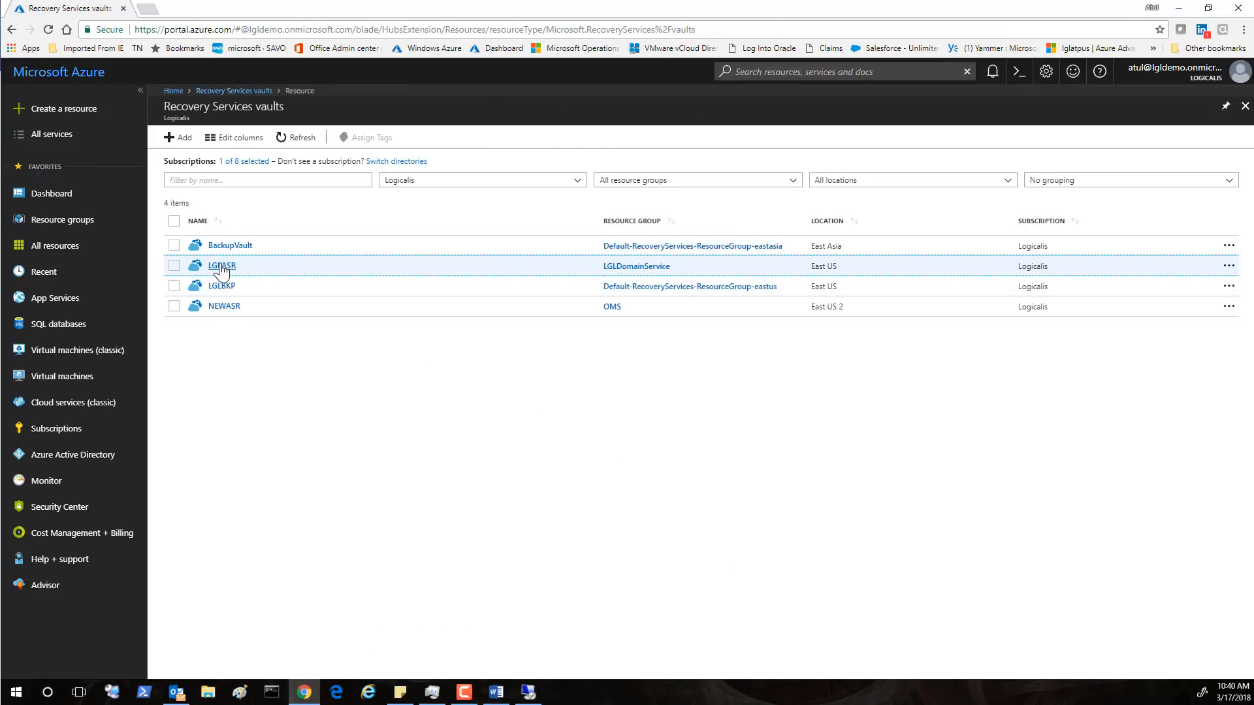
Start Prepare Infrastructure from the LGLASR vault's Site Recovery settings
{"action": "left_click", "coordinate": [222, 267]}
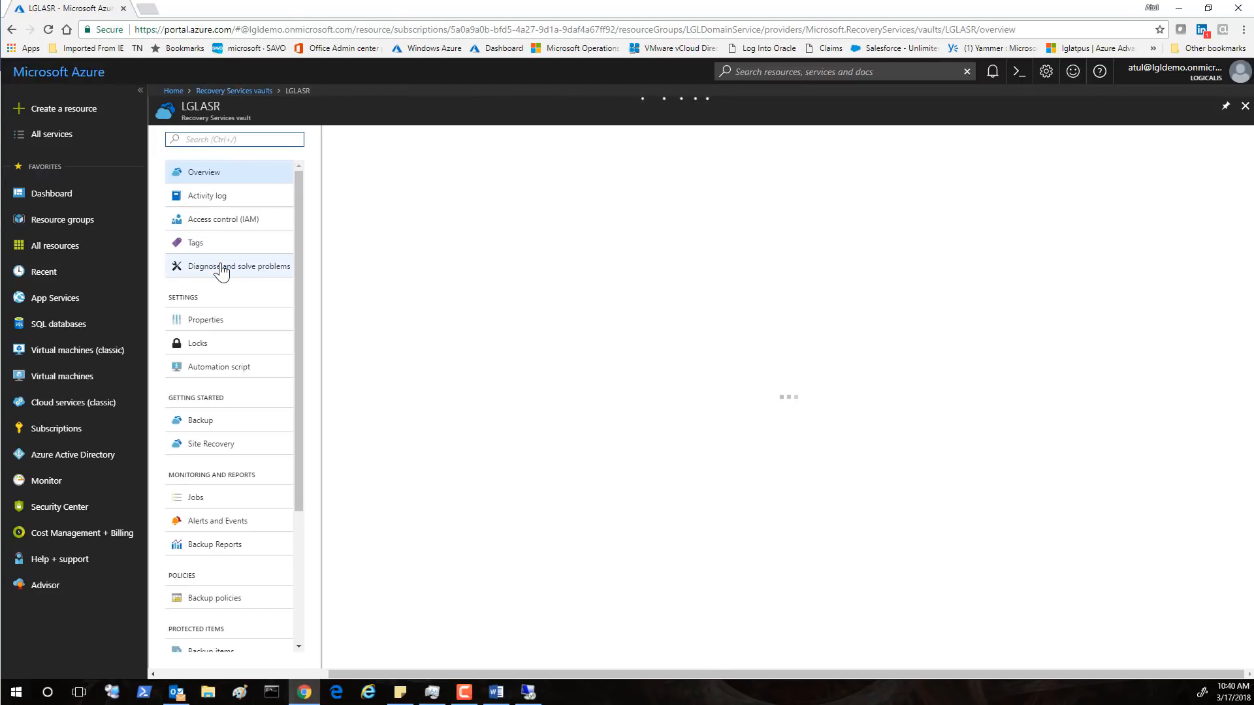
{"action": "left_click", "coordinate": [210, 444]}
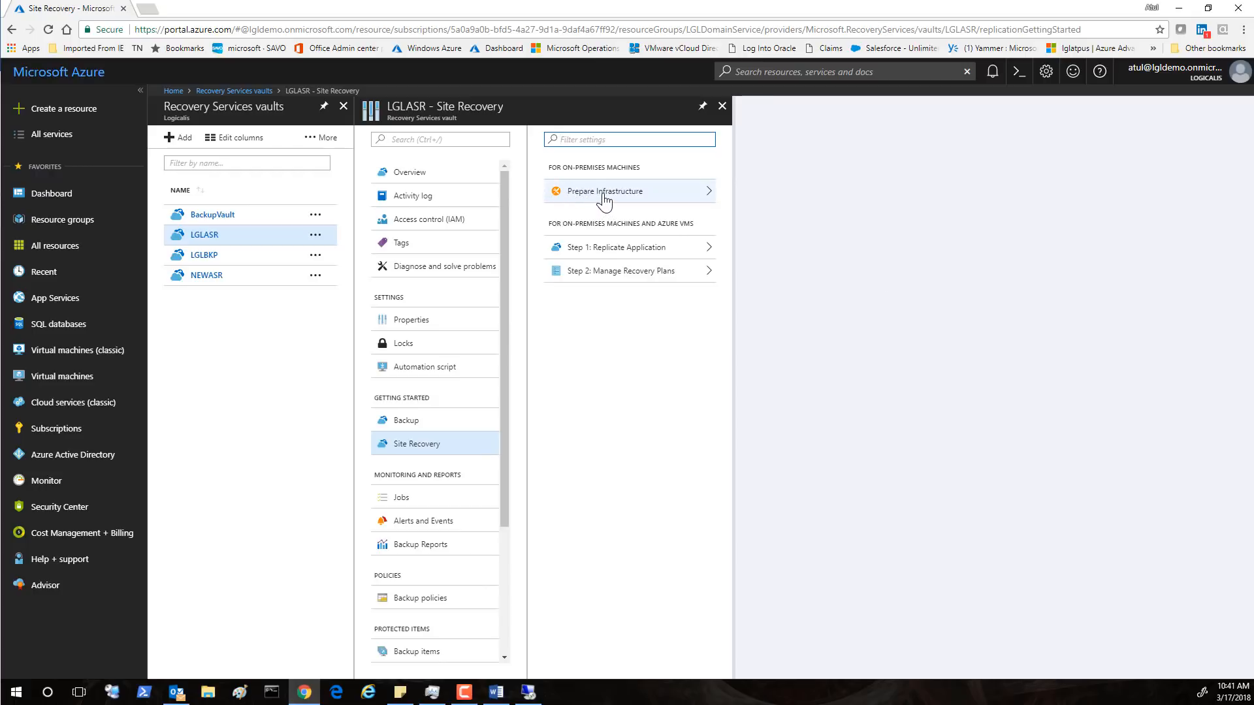
{"action": "left_click", "coordinate": [679, 202]}
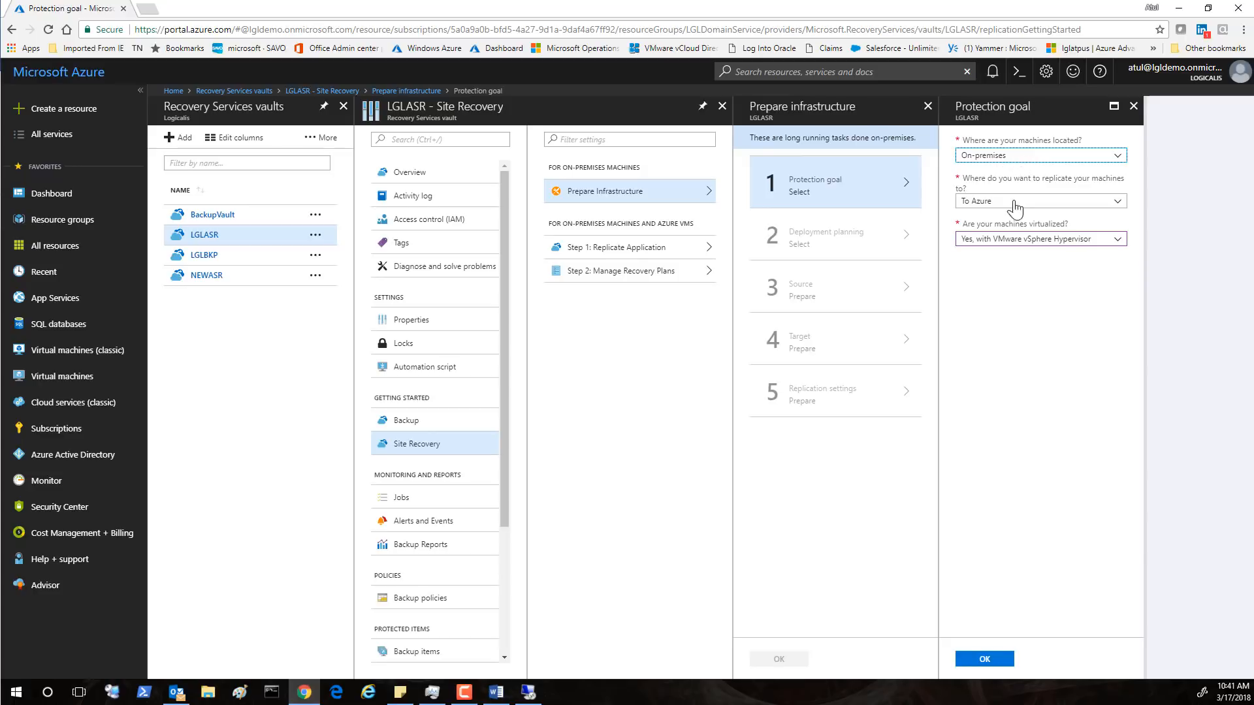
Set the protection goal to on-premises Hyper-V machines to Azure, without VMM, and confirm
{"action": "left_click", "coordinate": [1011, 160]}
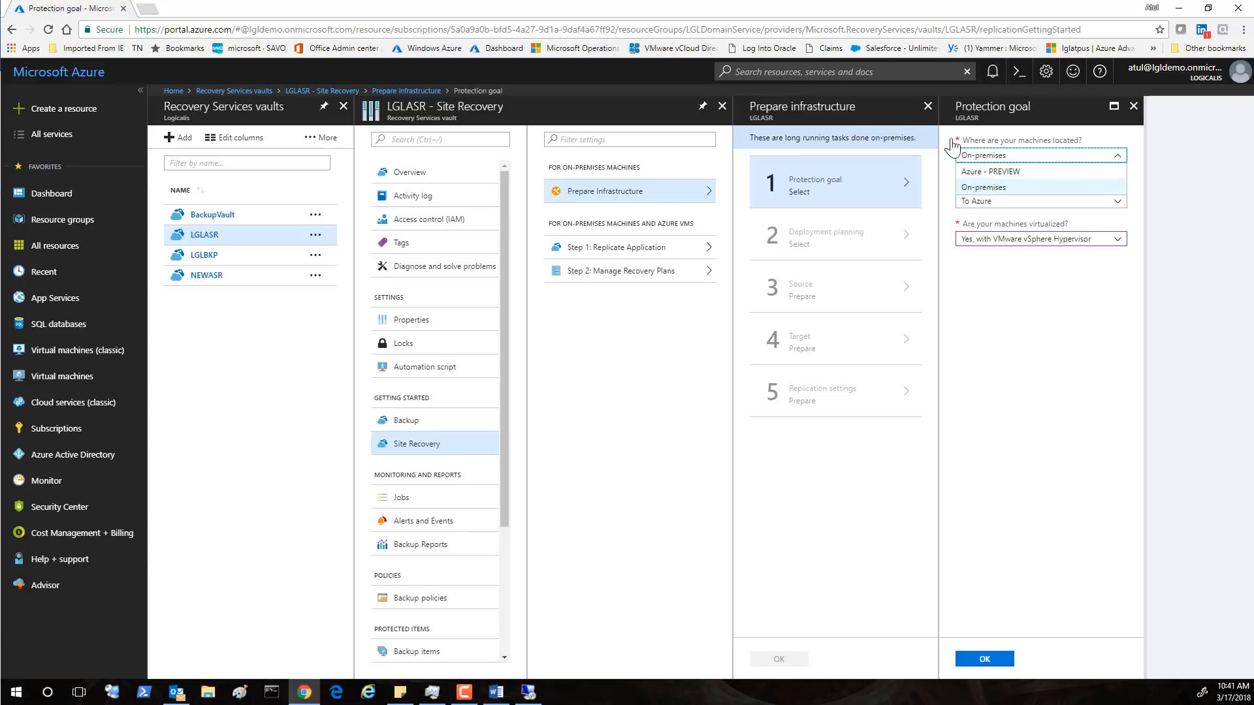
{"action": "left_click", "coordinate": [1060, 346]}
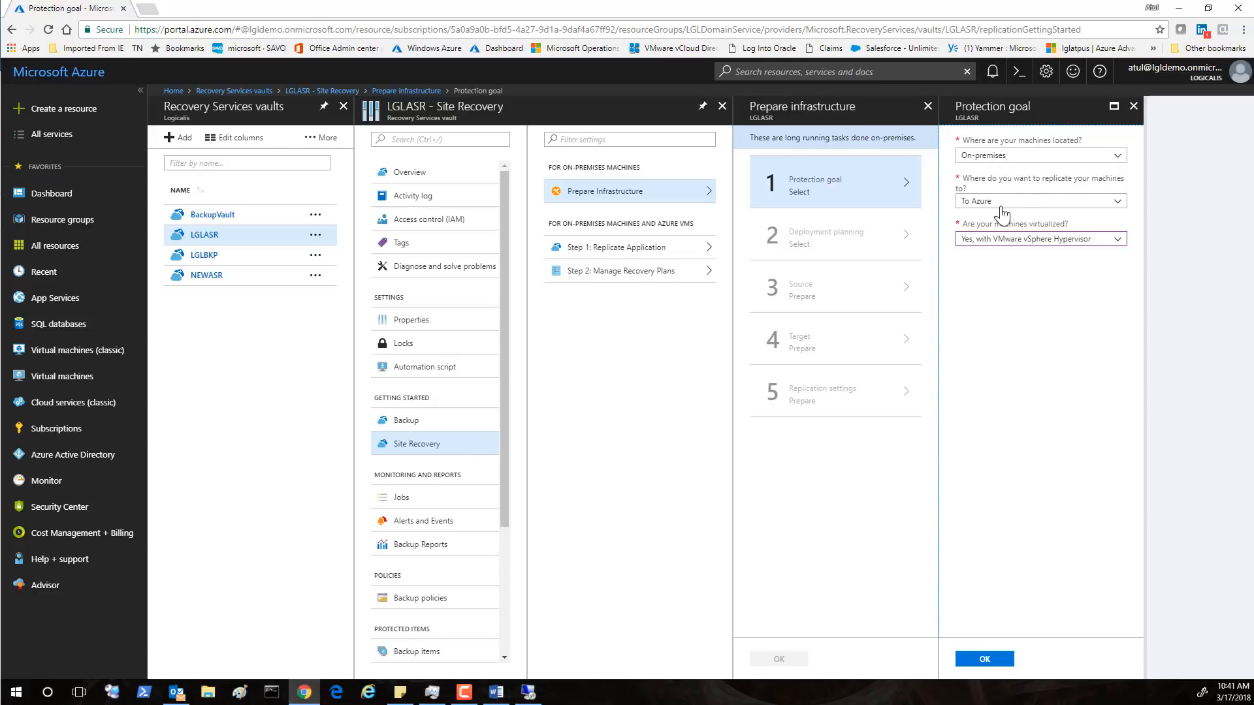
{"action": "left_click", "coordinate": [1117, 246]}
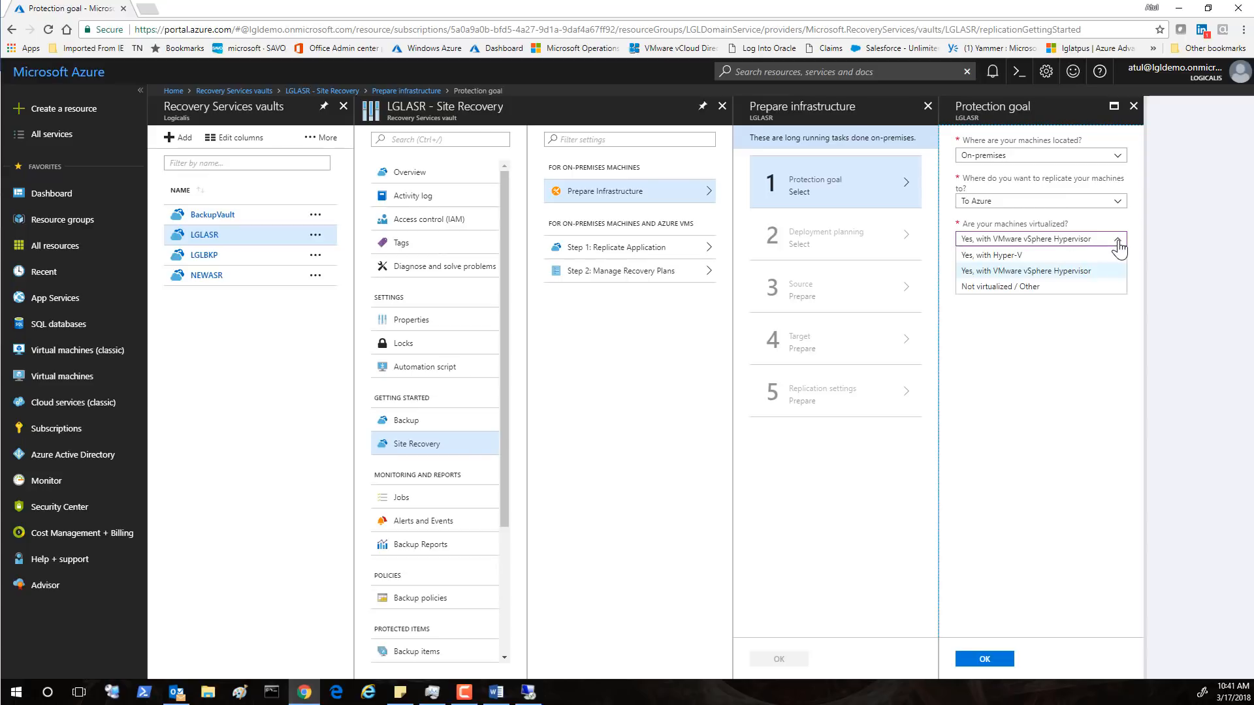
{"action": "left_click", "coordinate": [1016, 256]}
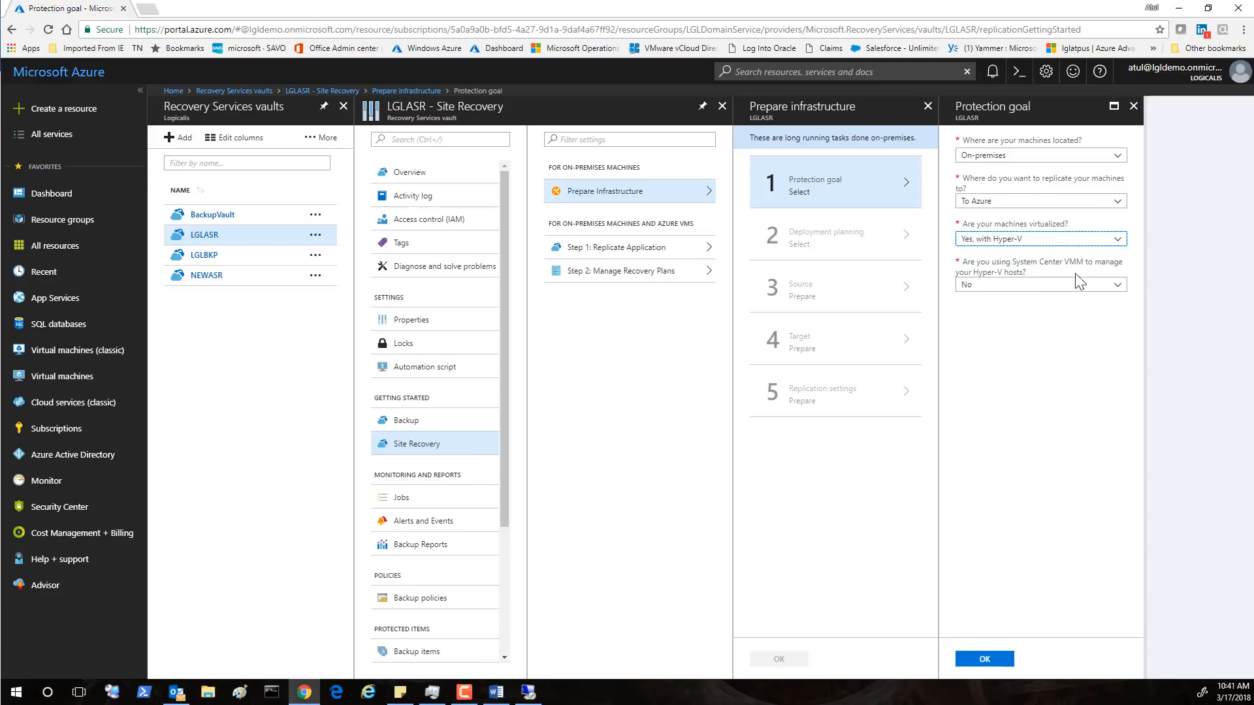
{"action": "left_click", "coordinate": [1053, 285]}
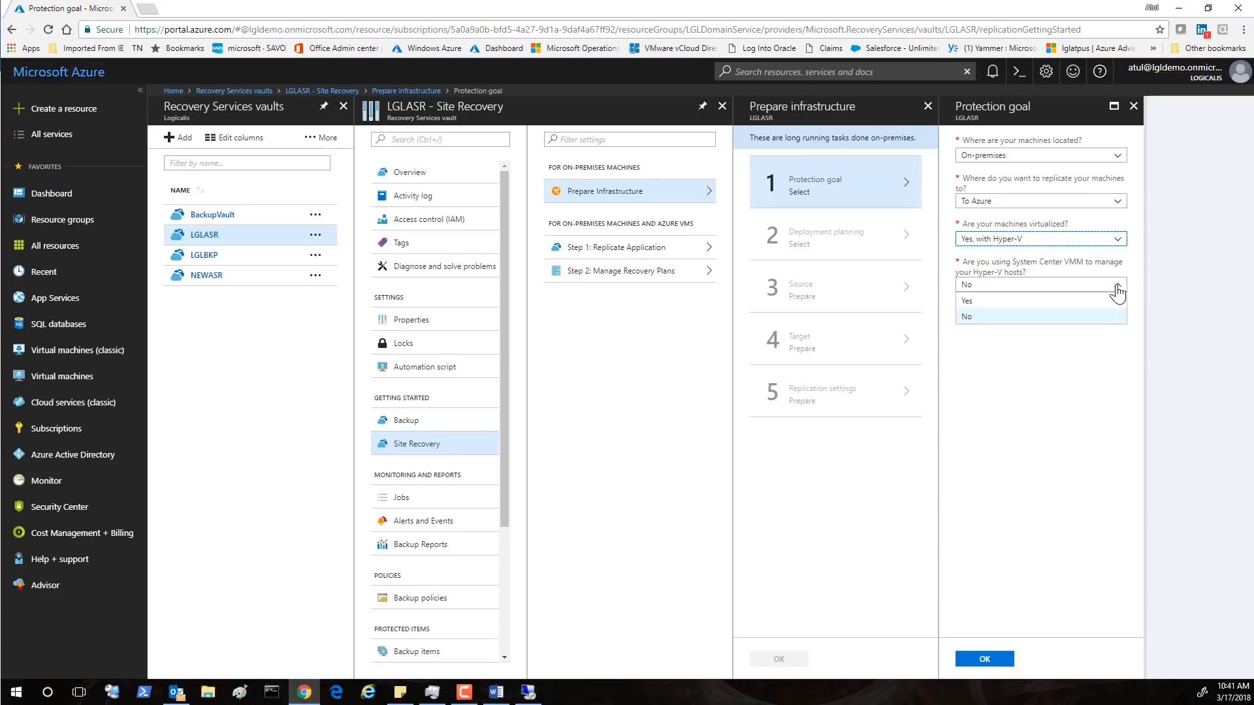
{"action": "left_click", "coordinate": [1054, 285]}
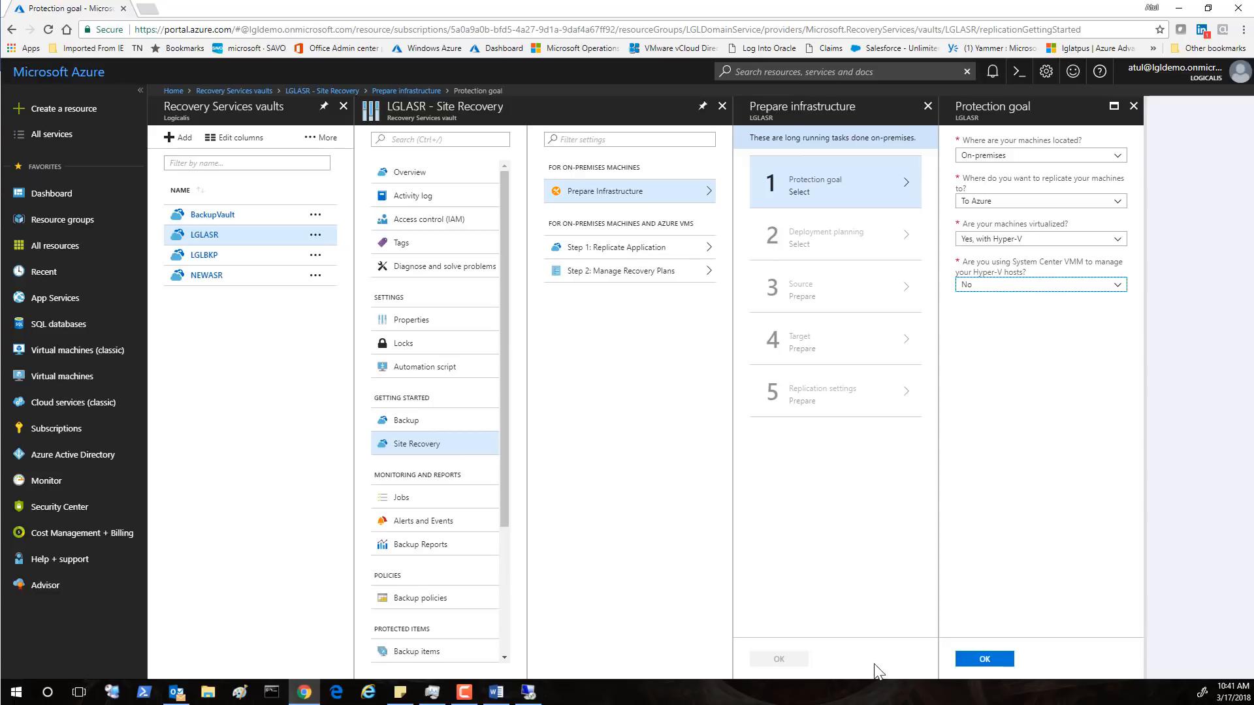
{"action": "left_click", "coordinate": [983, 660]}
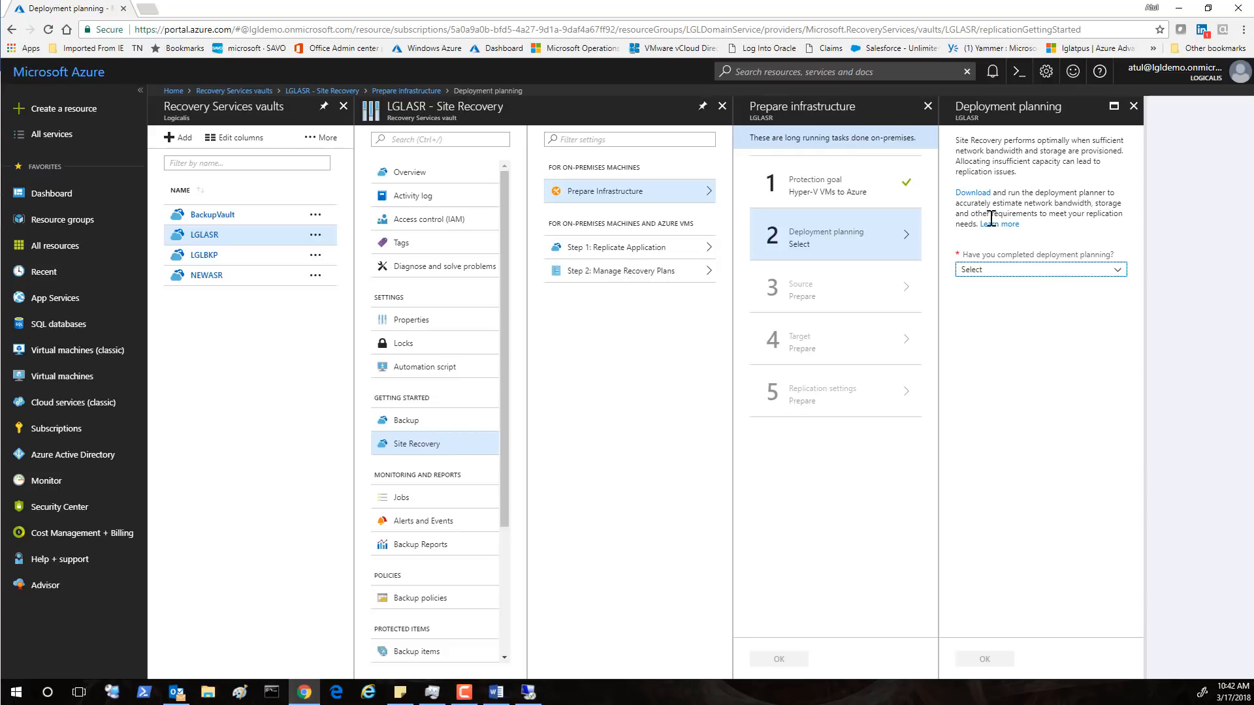
Answer 'Yes, I have done it' for deployment planning and confirm
{"action": "left_click_drag", "start_coordinate": [1042, 229], "coordinate": [947, 189]}
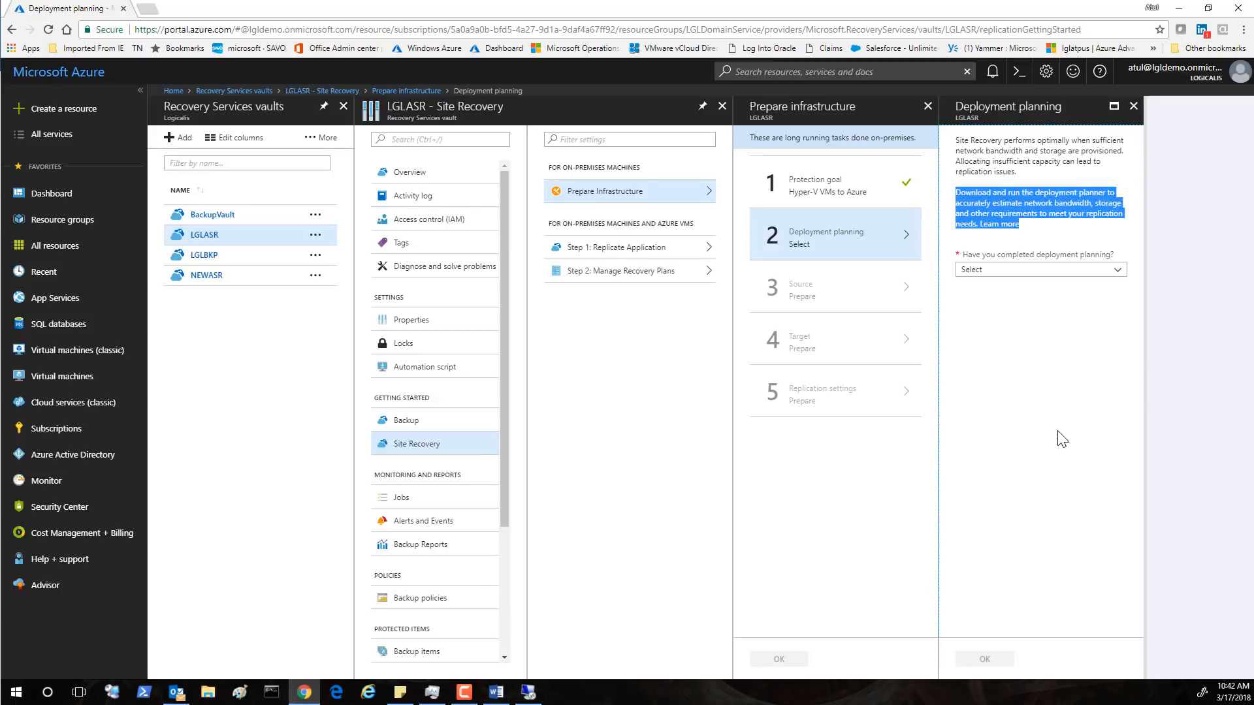
{"action": "left_click", "coordinate": [1117, 271]}
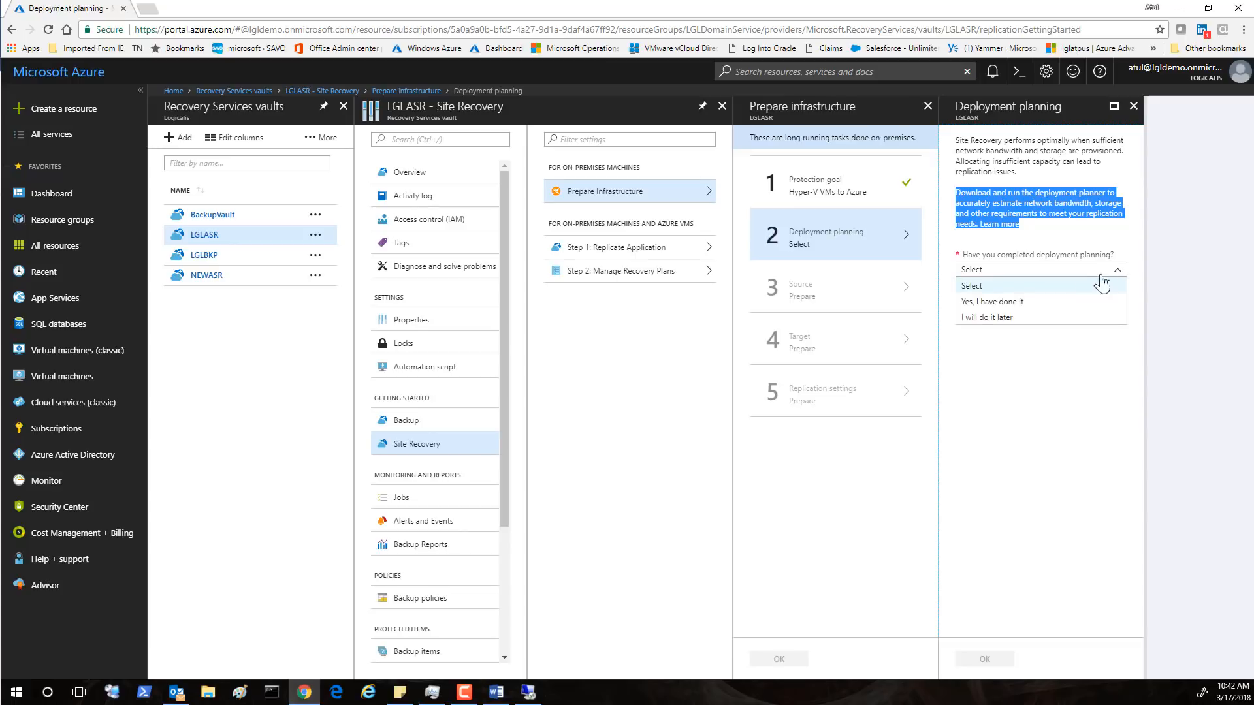
{"action": "left_click", "coordinate": [1010, 306]}
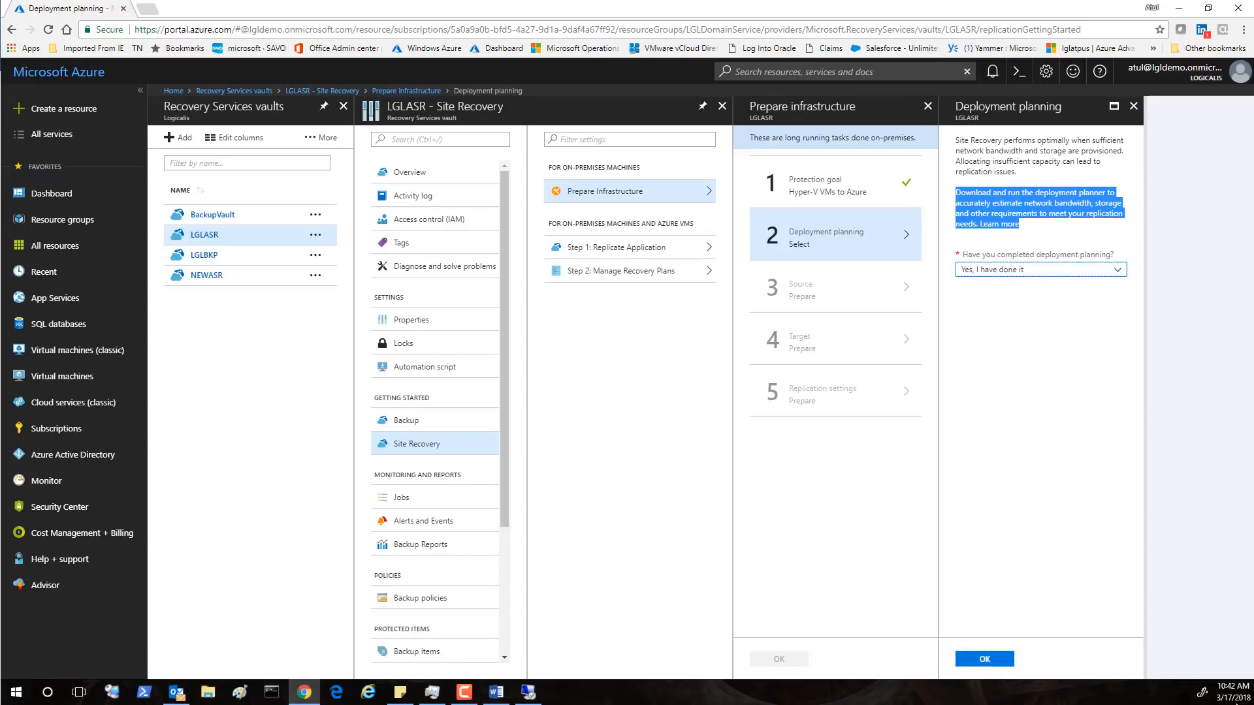
{"action": "left_click", "coordinate": [984, 661]}
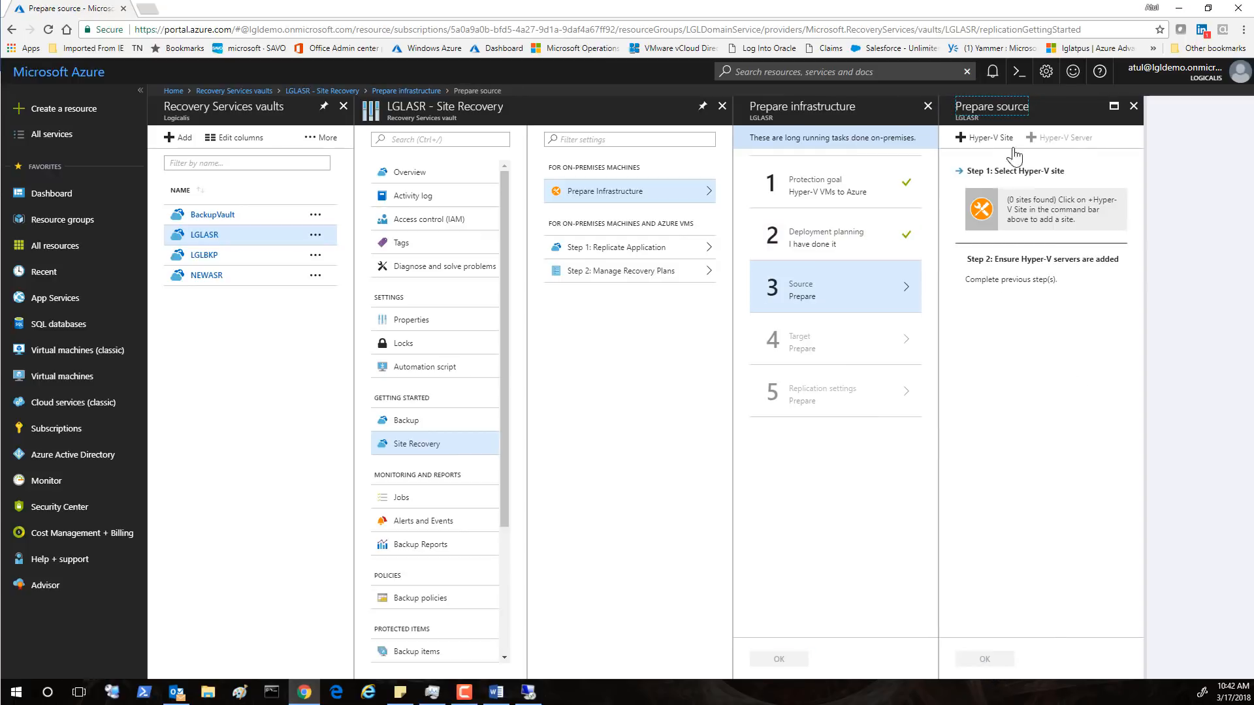
Create a Hyper-V site named Westchester
{"action": "left_click", "coordinate": [992, 140]}
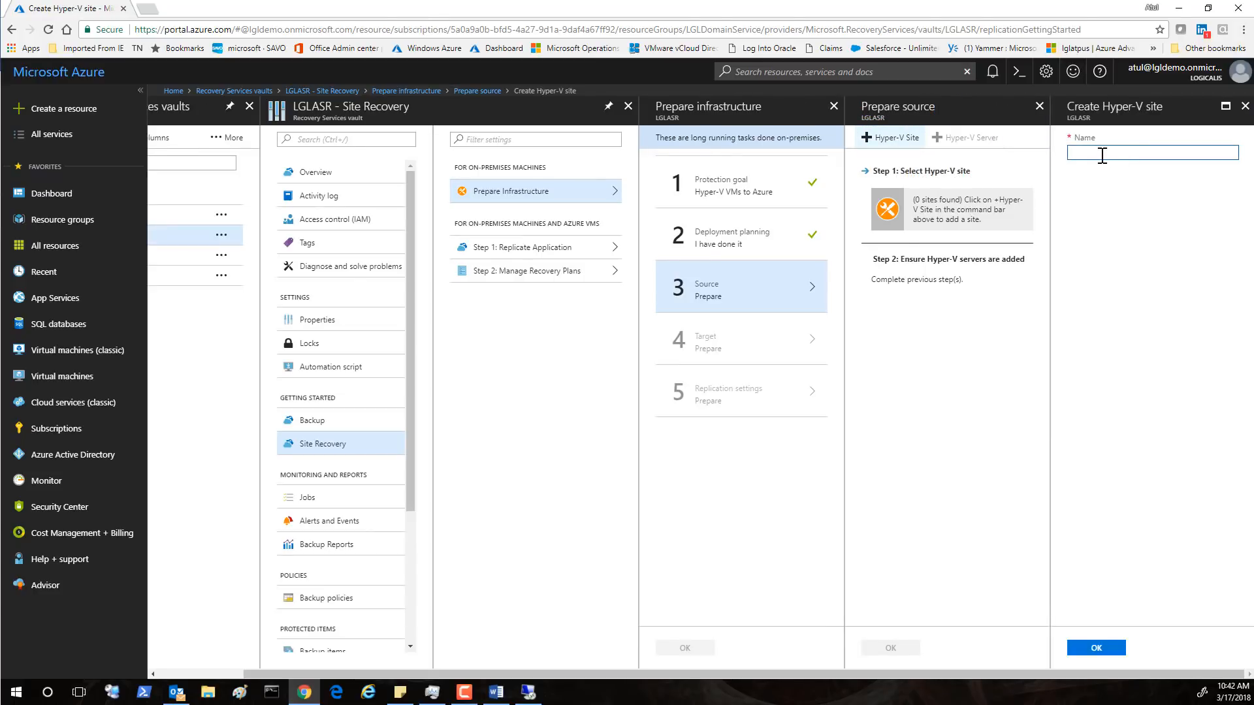
{"action": "type", "text": "Westchester"}
{"action": "left_click", "coordinate": [1098, 650]}
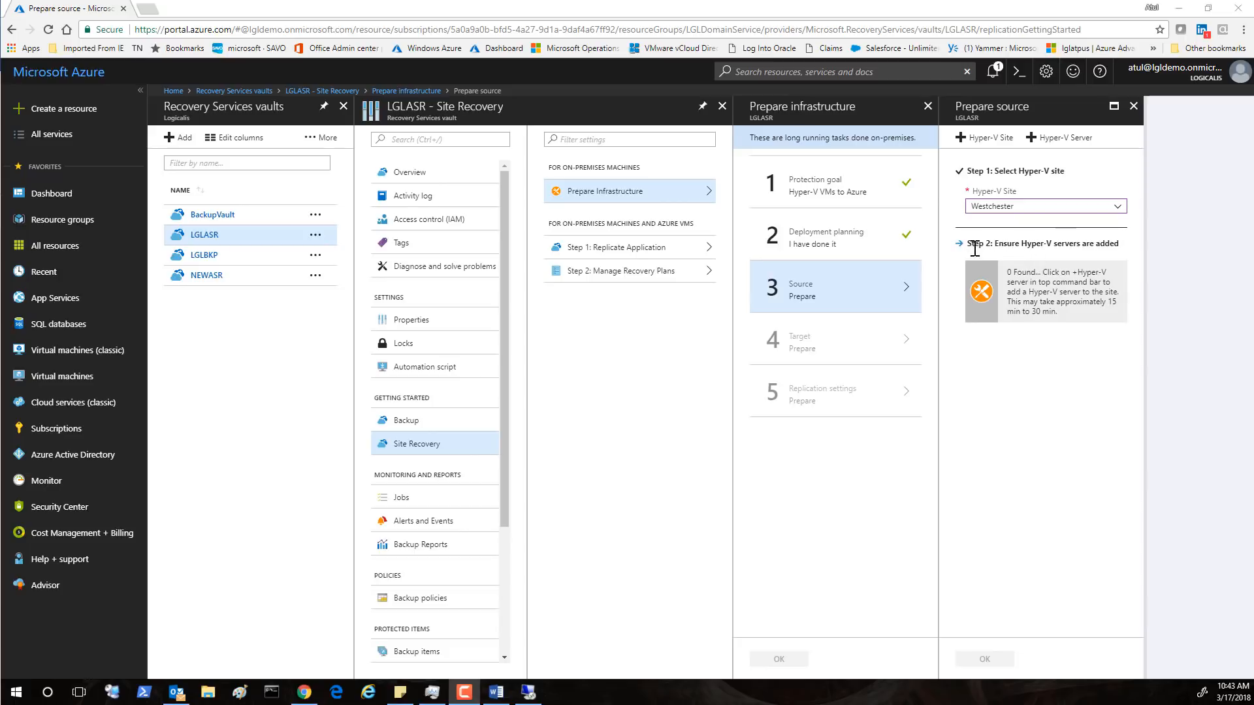
Bring up the Add Server form and note the Windows Server 2012 R2 requirement
{"action": "left_click", "coordinate": [1011, 300]}
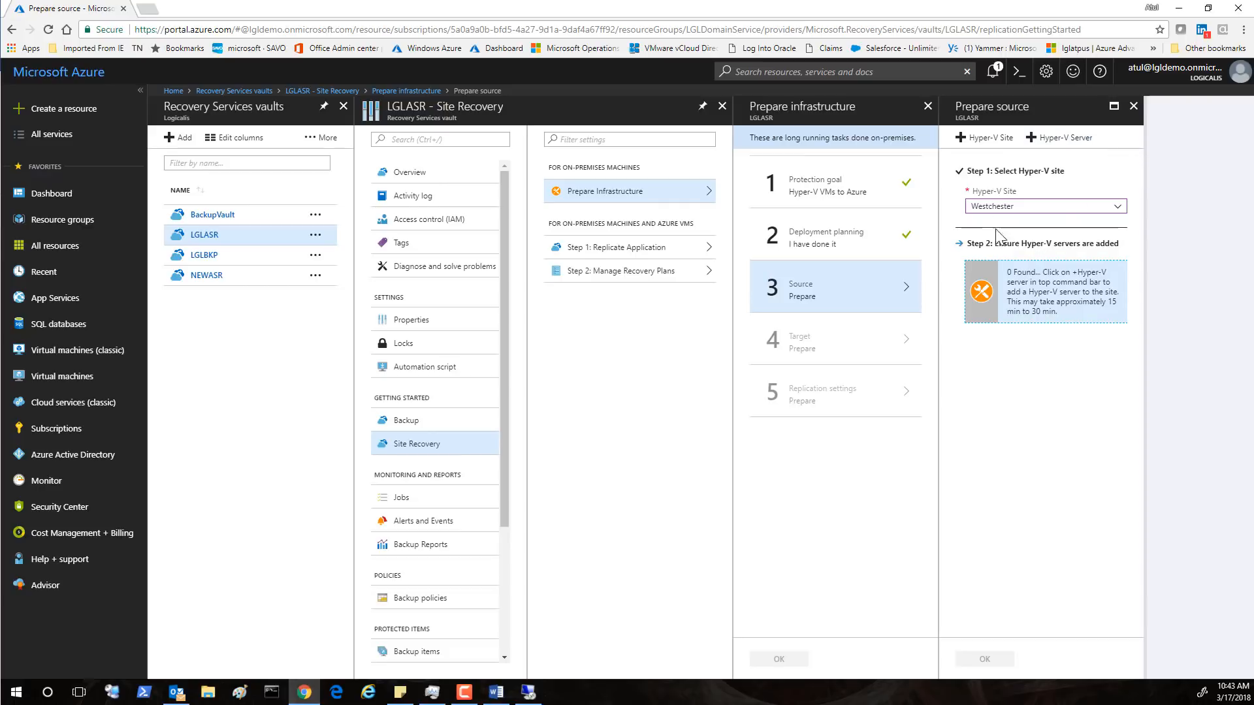
{"action": "left_click", "coordinate": [1067, 139]}
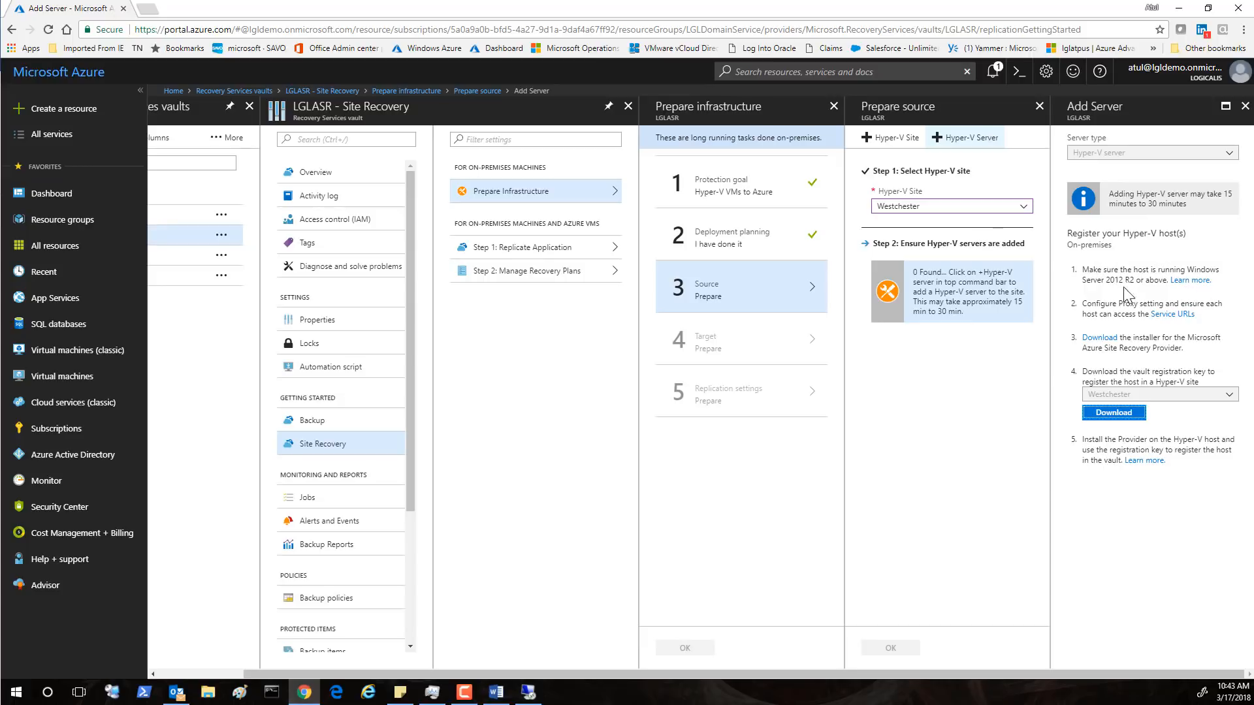
{"action": "left_click_drag", "start_coordinate": [1135, 279], "coordinate": [1108, 279]}
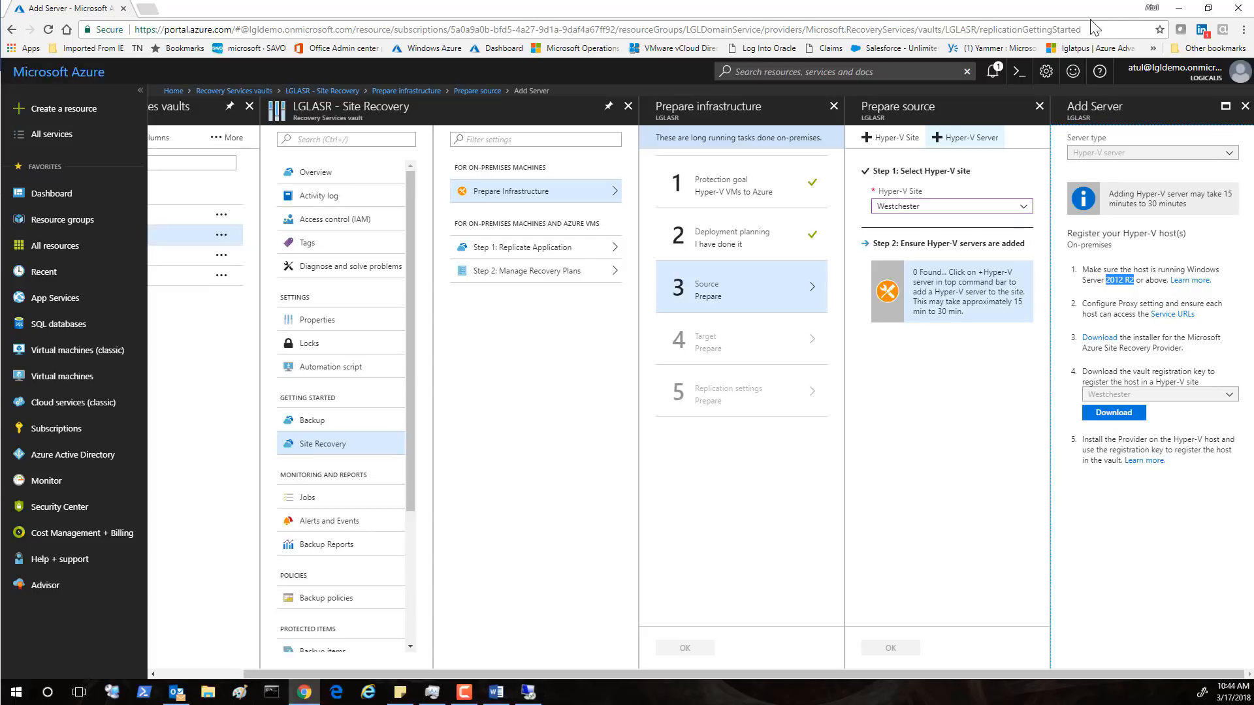
Switch to the remote server session and open its web browser
{"action": "left_click", "coordinate": [529, 693]}
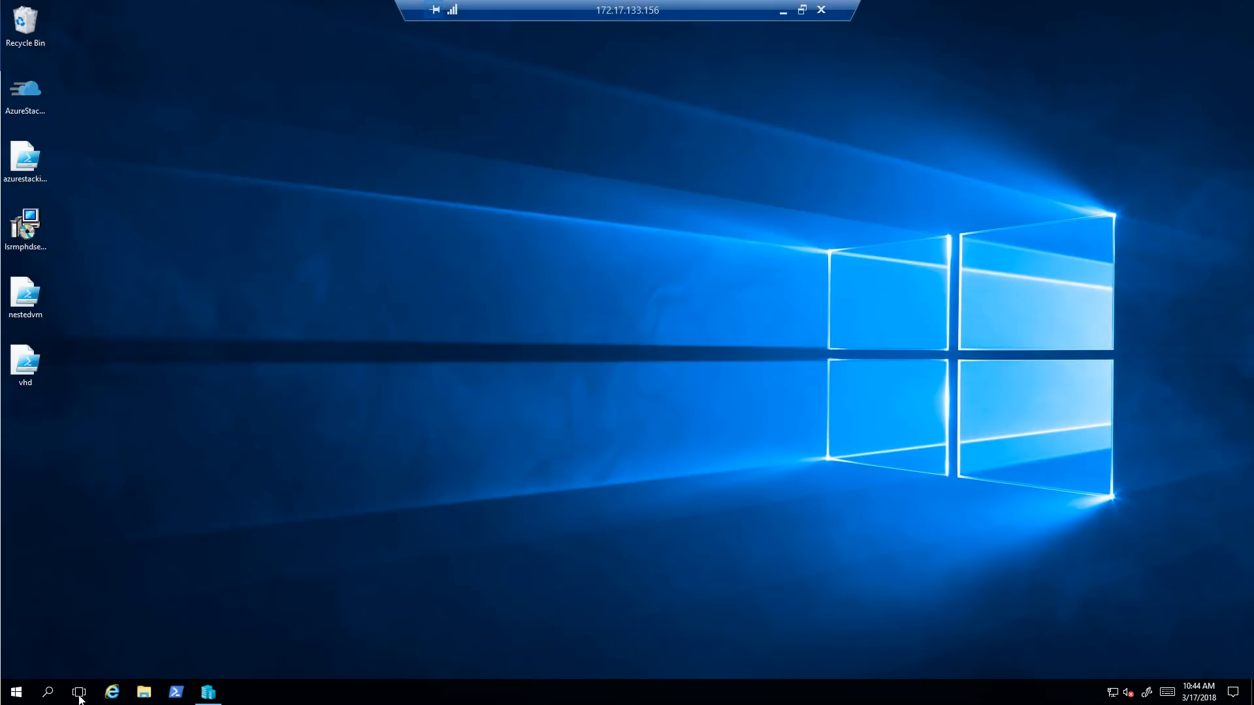
{"action": "left_click", "coordinate": [112, 693]}
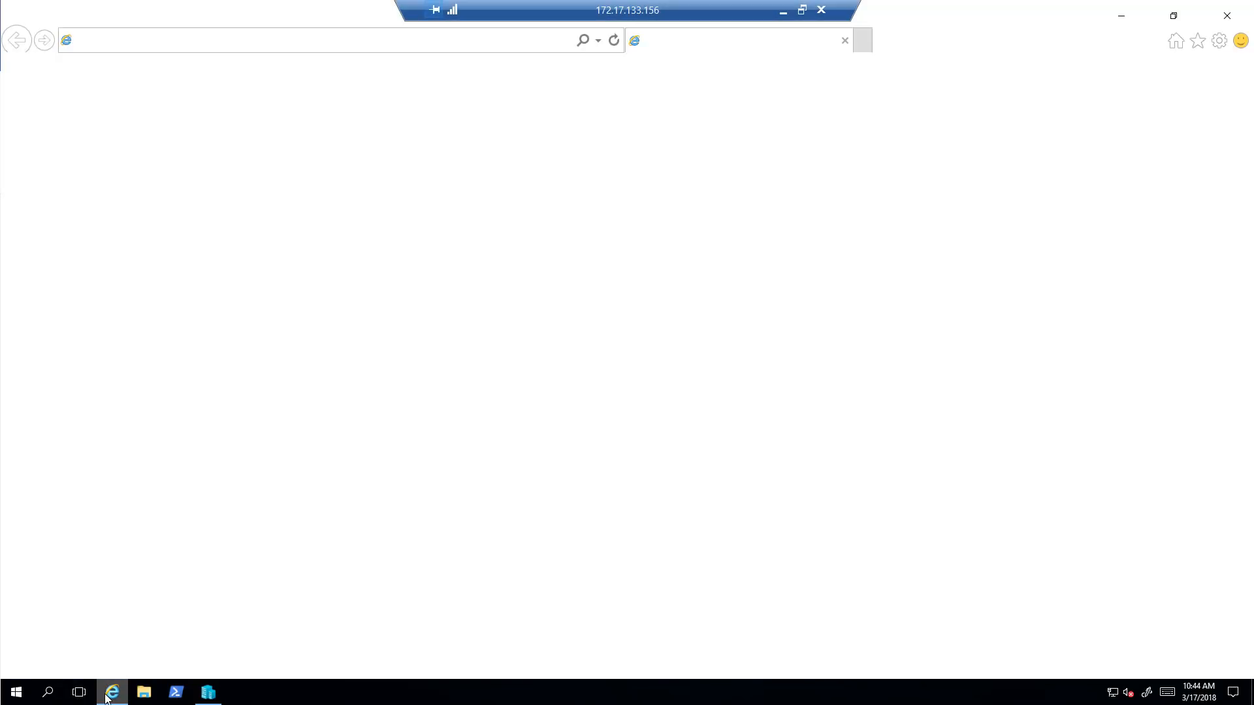
Browse to the Azure portal on the remote server
{"action": "left_click", "coordinate": [281, 42]}
{"action": "type", "text": "portal.azure.com/"}
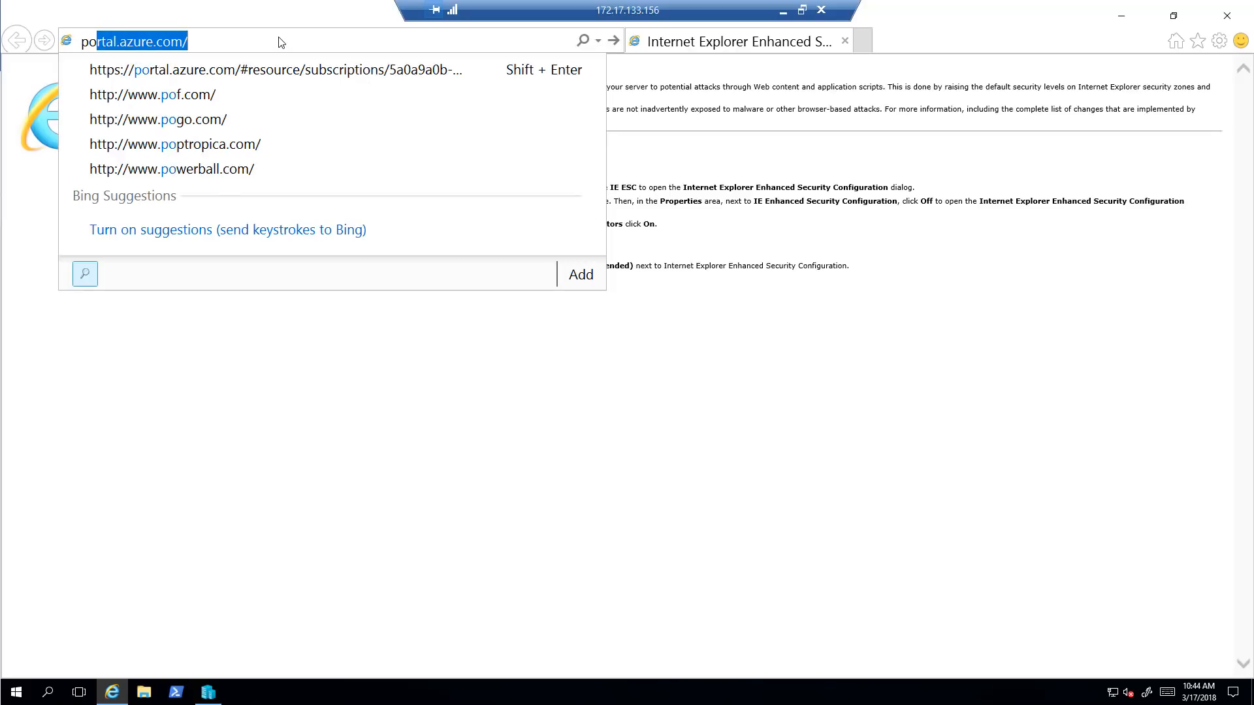
{"action": "key", "text": "Return"}
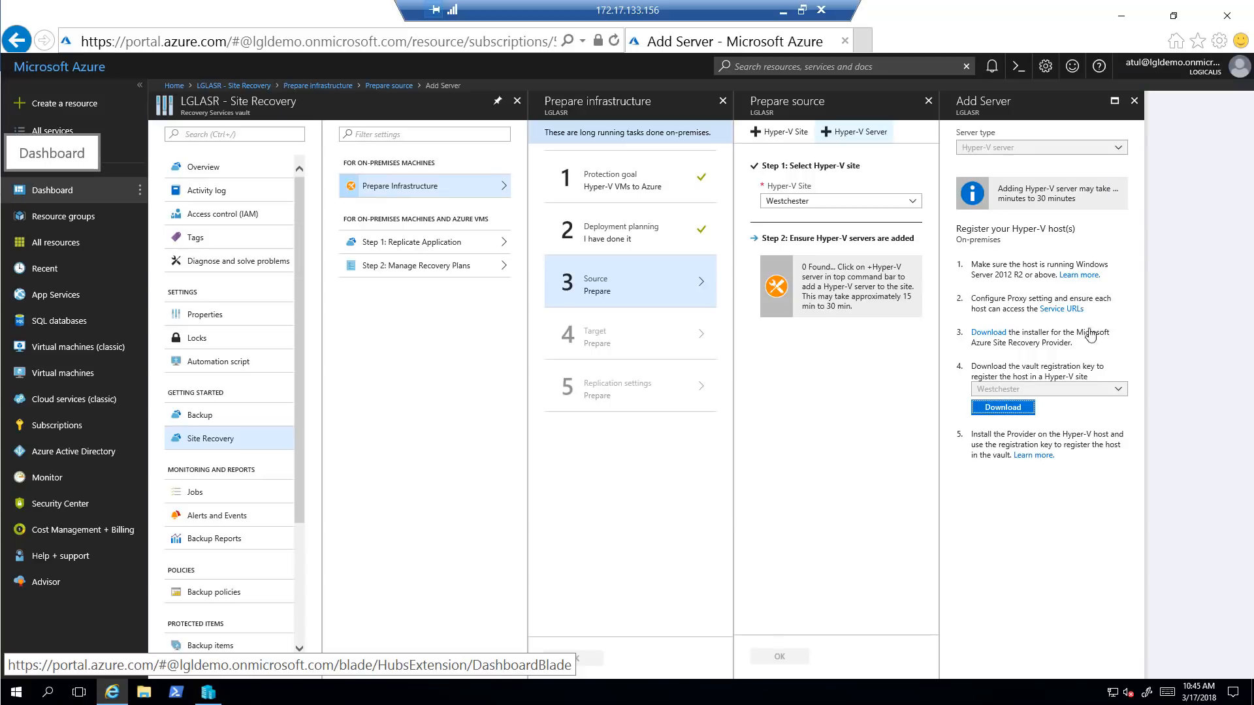
Save the Westchester vault registration key into C:\ASR, then start the Site Recovery Provider download
{"action": "left_click", "coordinate": [1007, 411]}
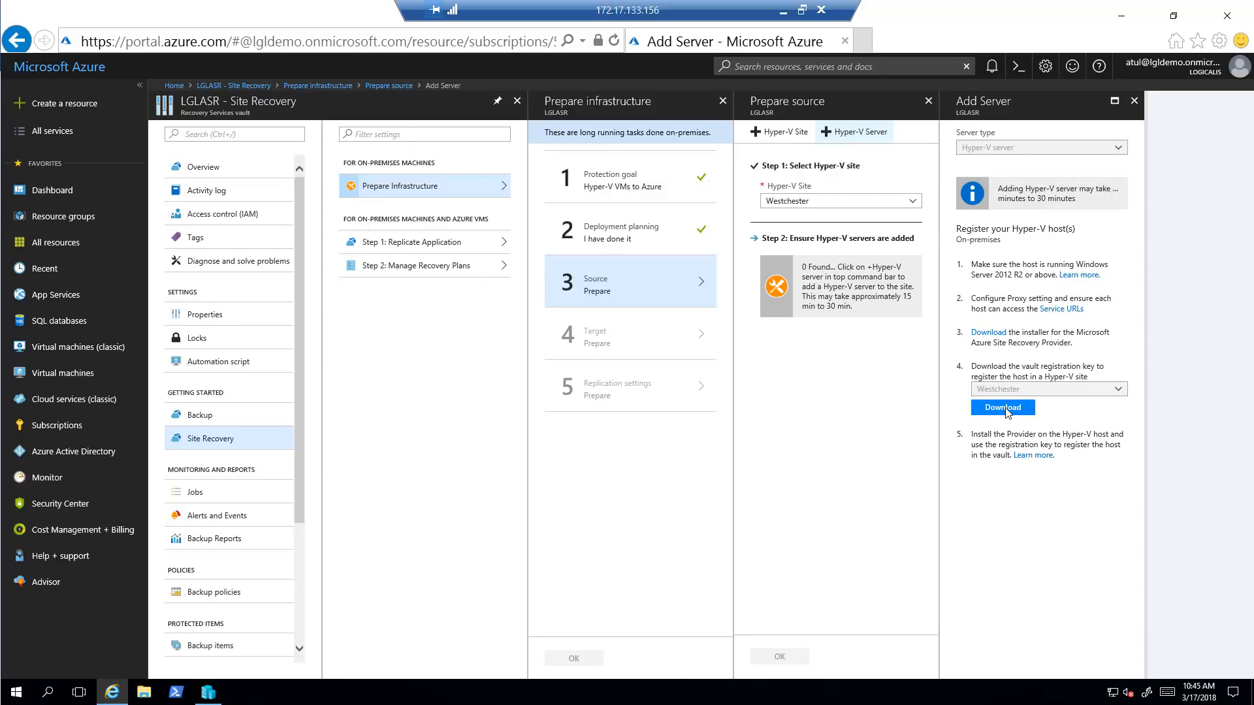
{"action": "left_click", "coordinate": [1045, 654]}
{"action": "left_click", "coordinate": [1127, 637]}
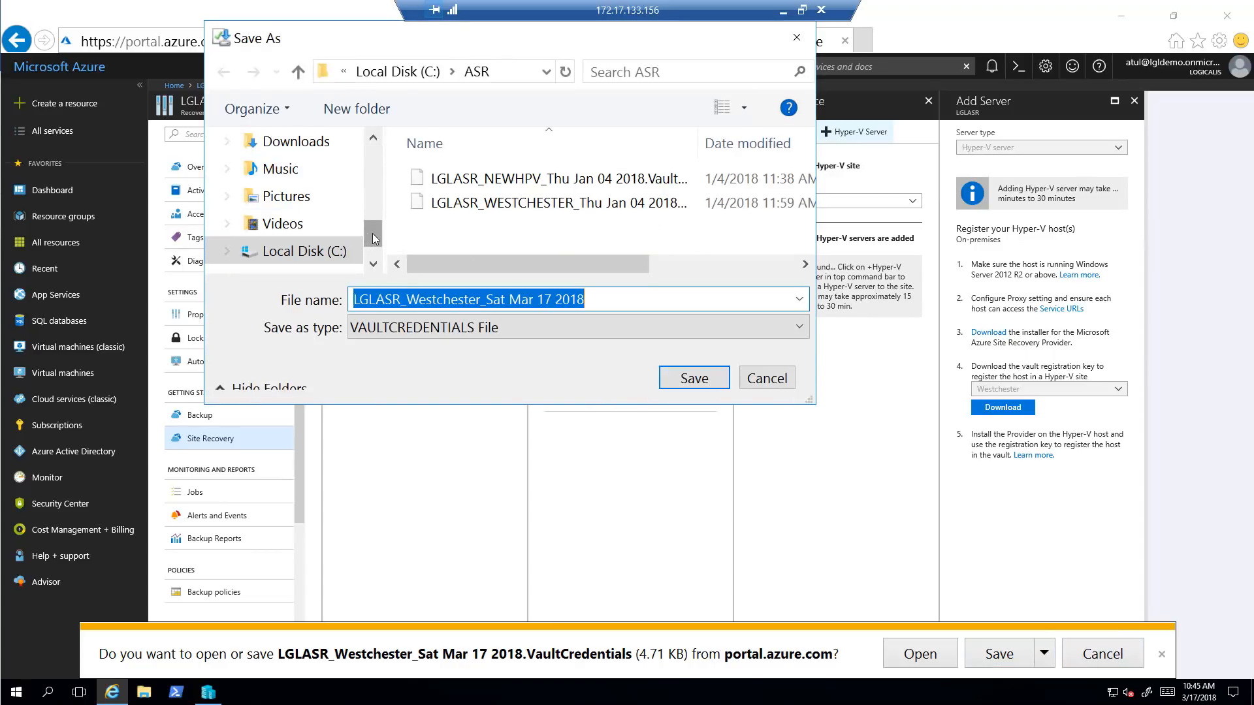
{"action": "left_click", "coordinate": [329, 258]}
{"action": "left_click", "coordinate": [432, 233]}
{"action": "double_click", "coordinate": [433, 227]}
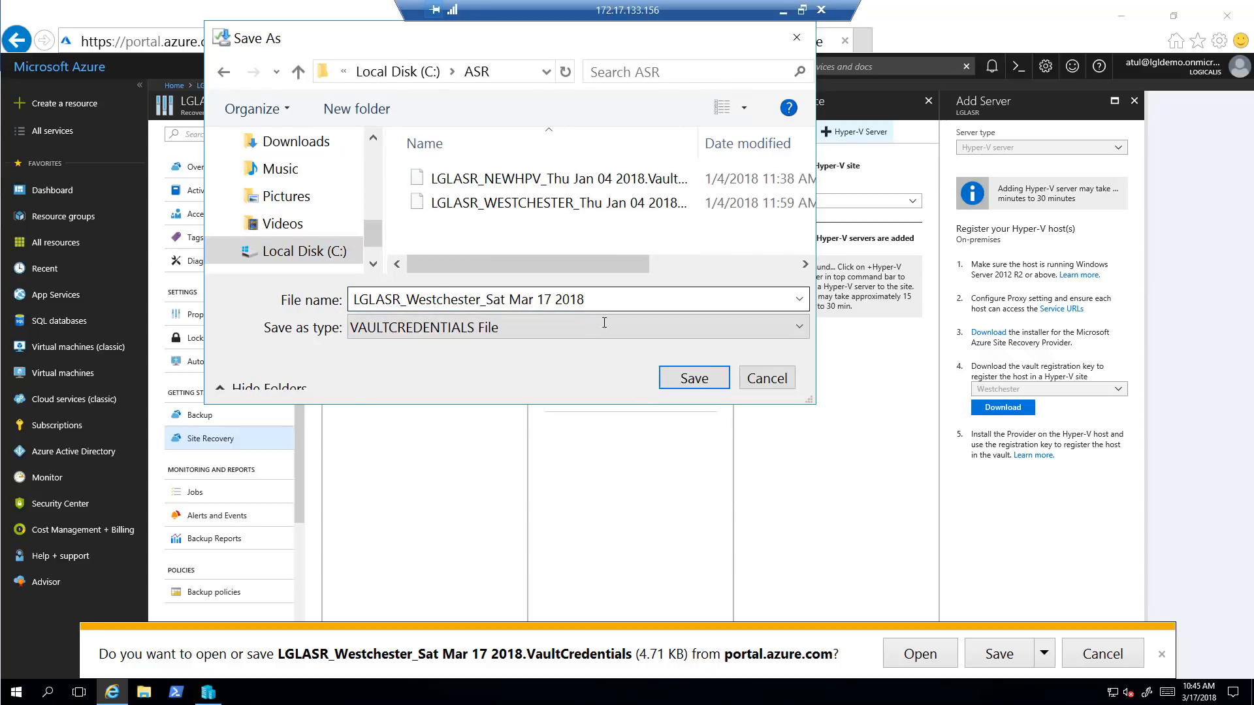
{"action": "left_click", "coordinate": [687, 385]}
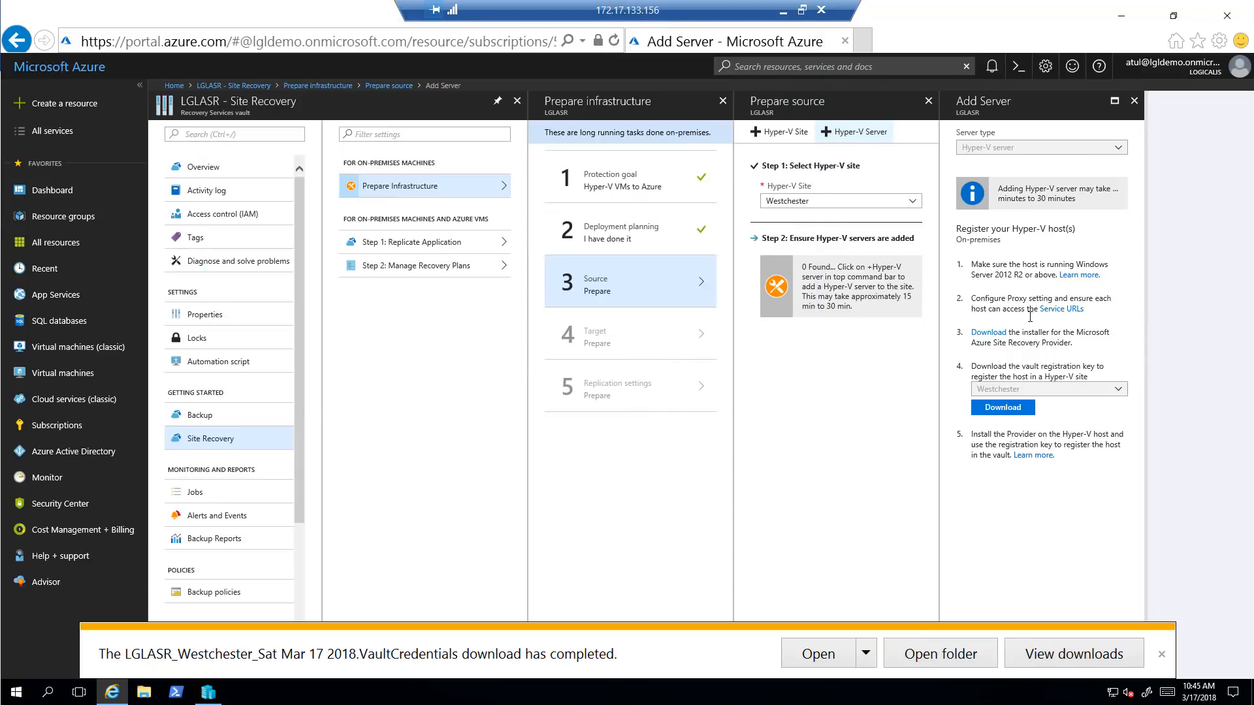
{"action": "left_click", "coordinate": [988, 333]}
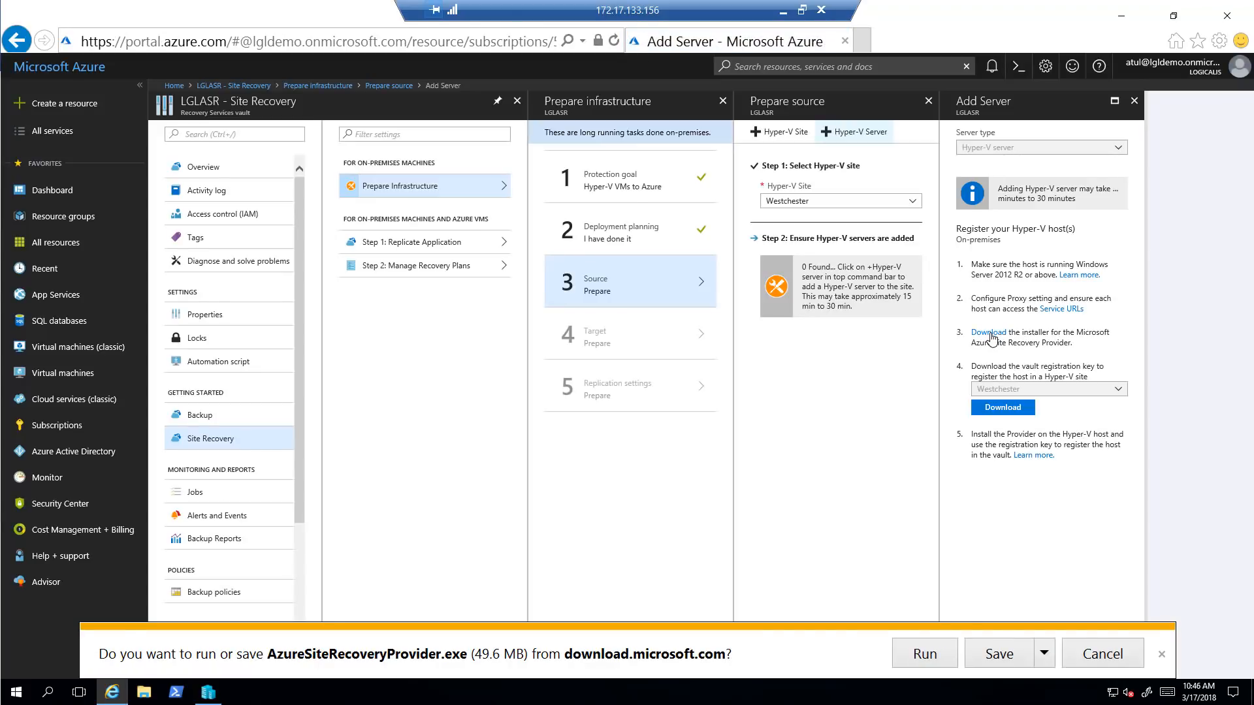
{"action": "left_click", "coordinate": [1044, 655]}
Save AzureSiteRecoveryProvider.exe to the Desktop
{"action": "left_click", "coordinate": [1098, 635]}
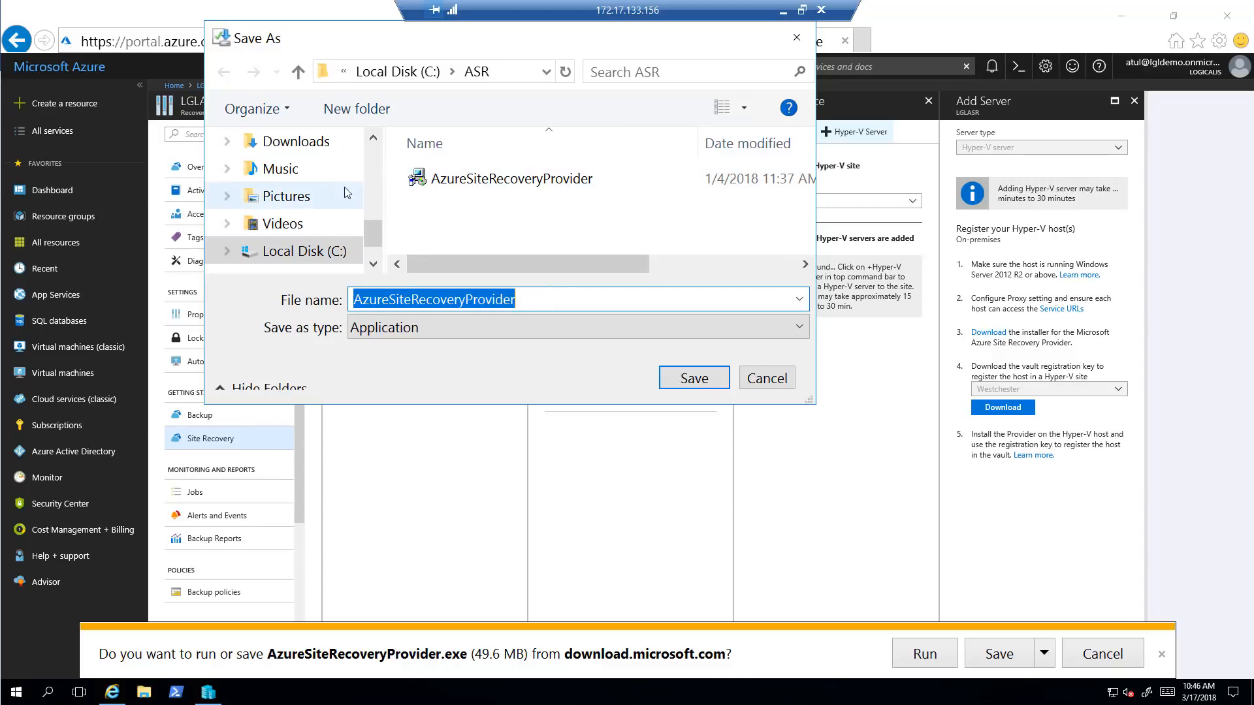
{"action": "left_click_drag", "start_coordinate": [371, 238], "coordinate": [376, 135]}
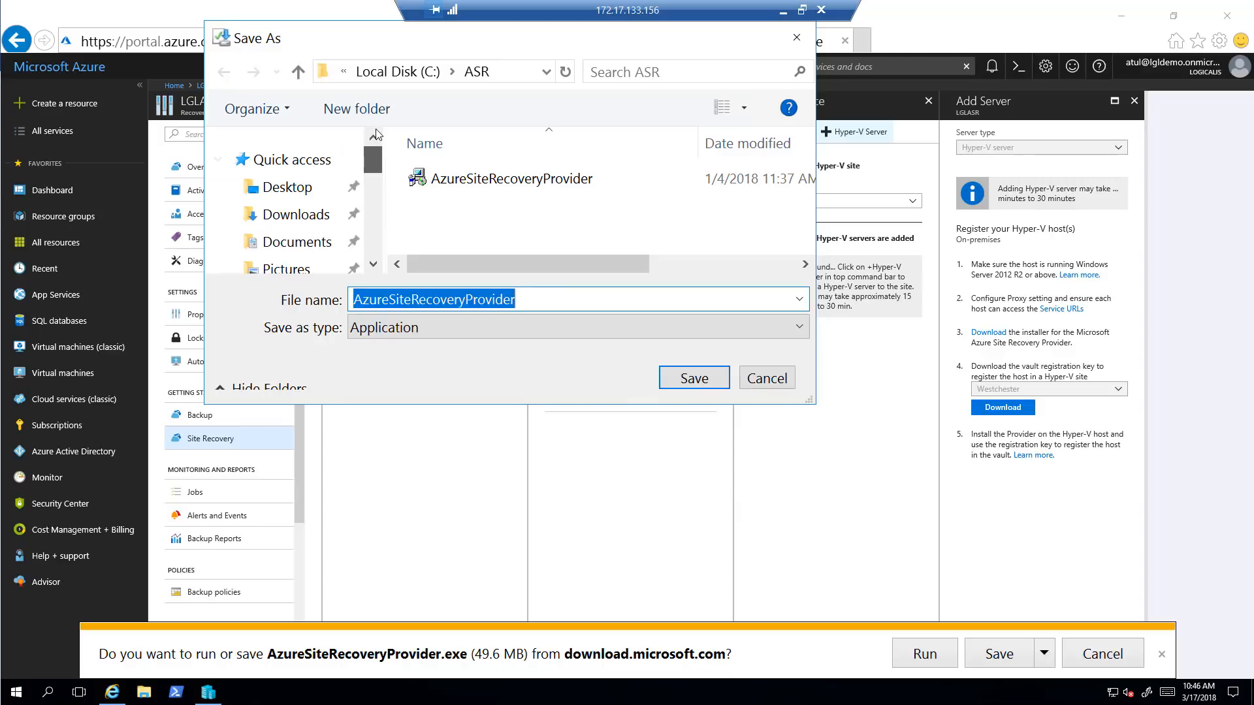
{"action": "left_click", "coordinate": [288, 189]}
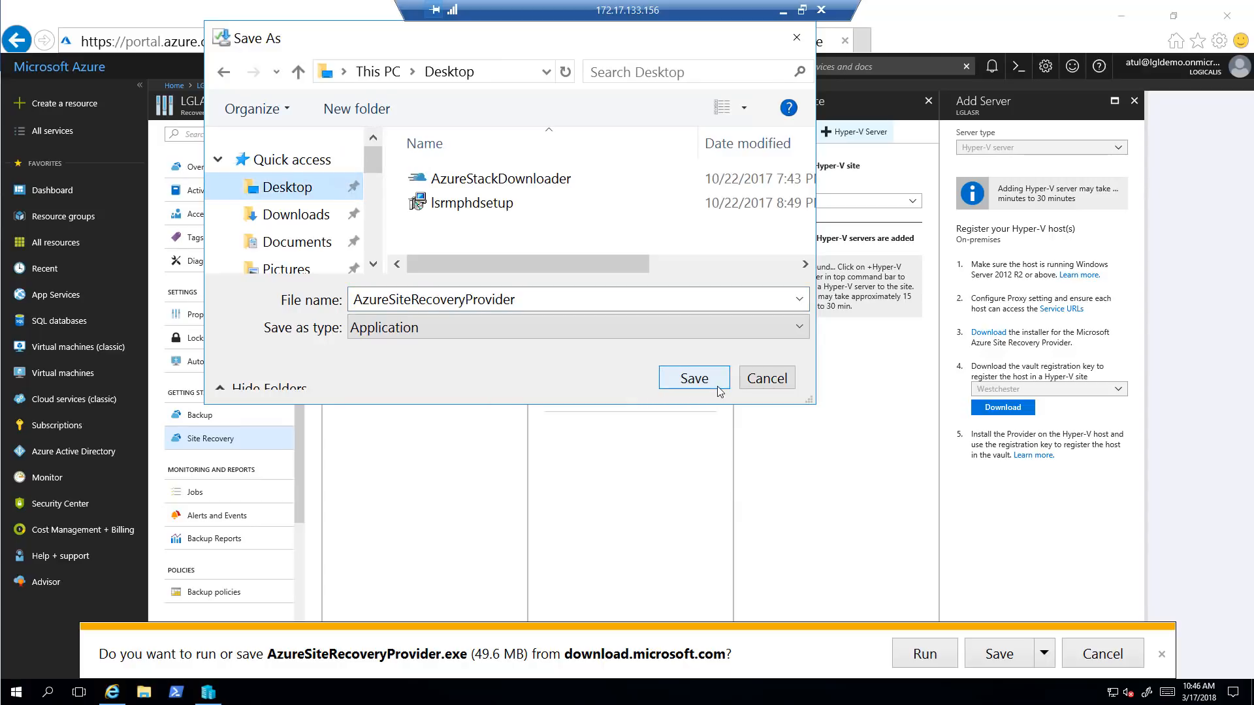
{"action": "left_click", "coordinate": [694, 378]}
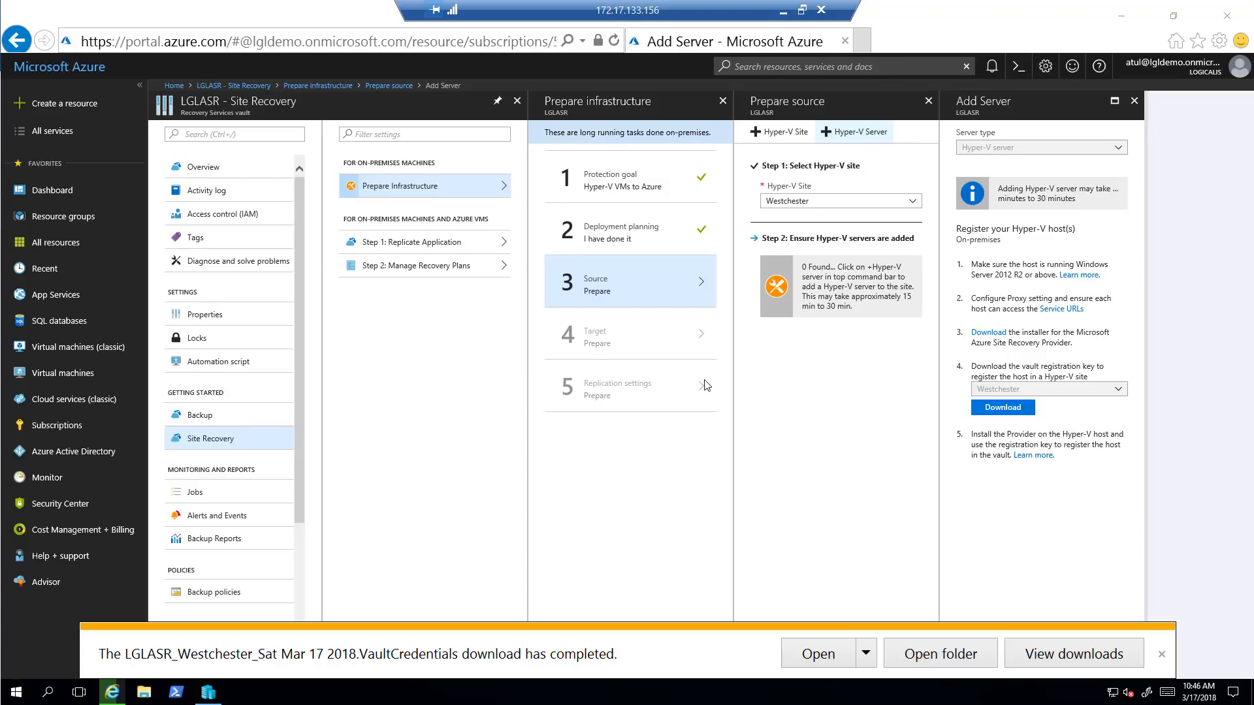
{"action": "left_click", "coordinate": [810, 664]}
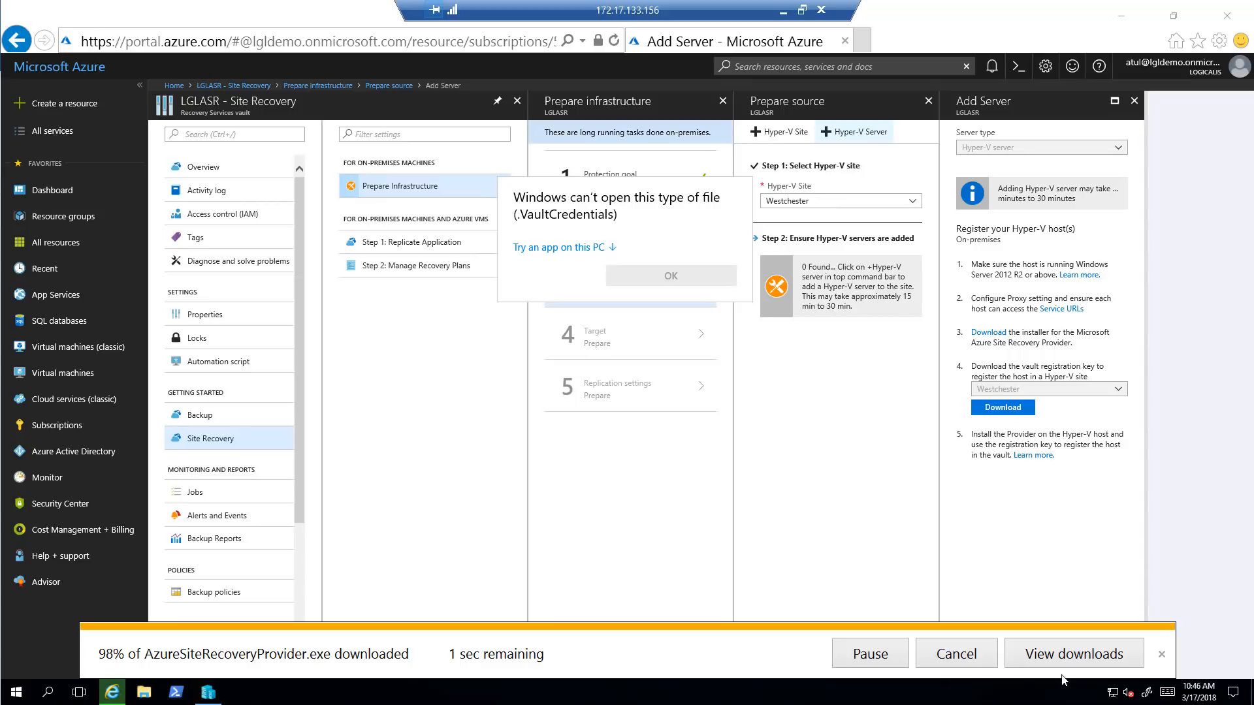
Run the provider installer from the downloads list, then minimize Internet Explorer
{"action": "left_click", "coordinate": [1074, 654]}
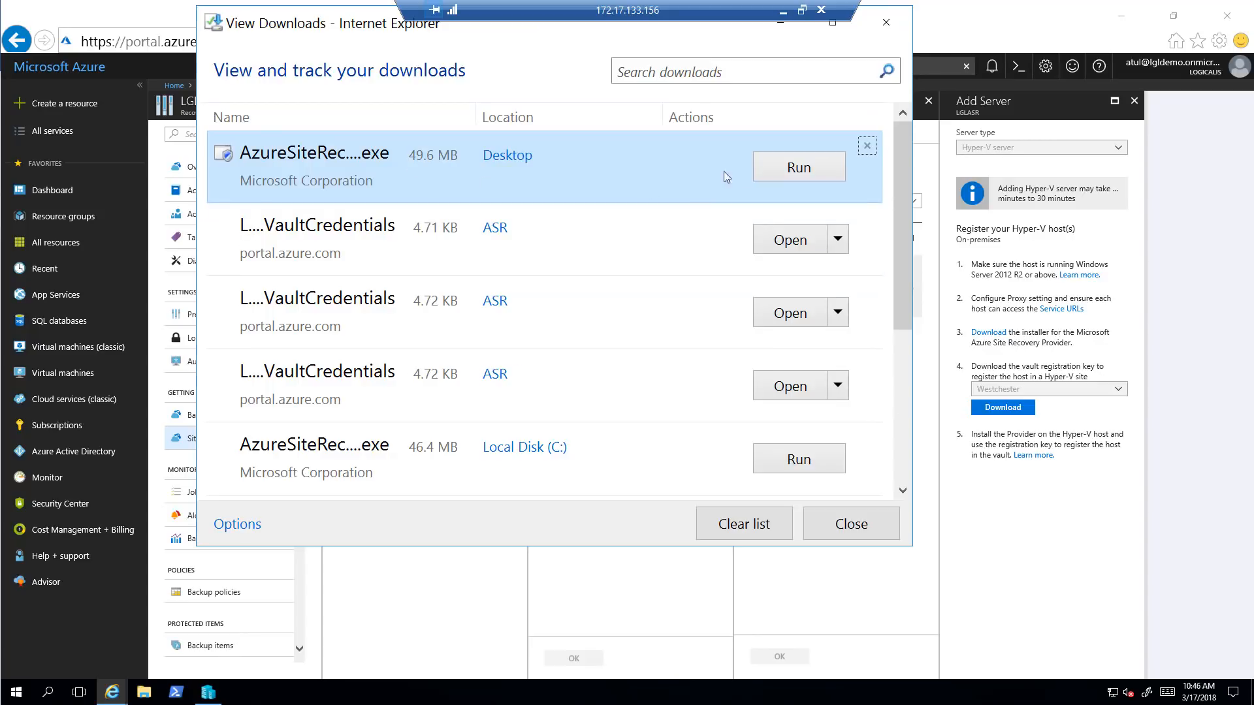
{"action": "left_click", "coordinate": [798, 175]}
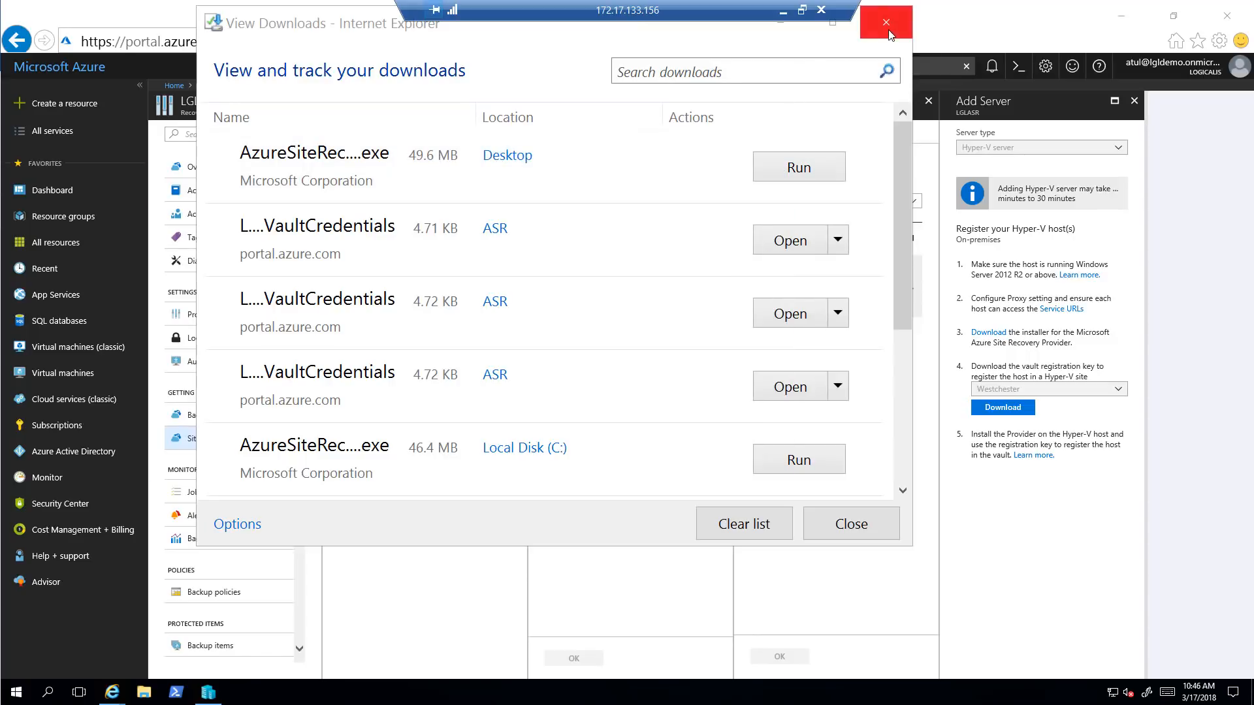
{"action": "left_click", "coordinate": [886, 23]}
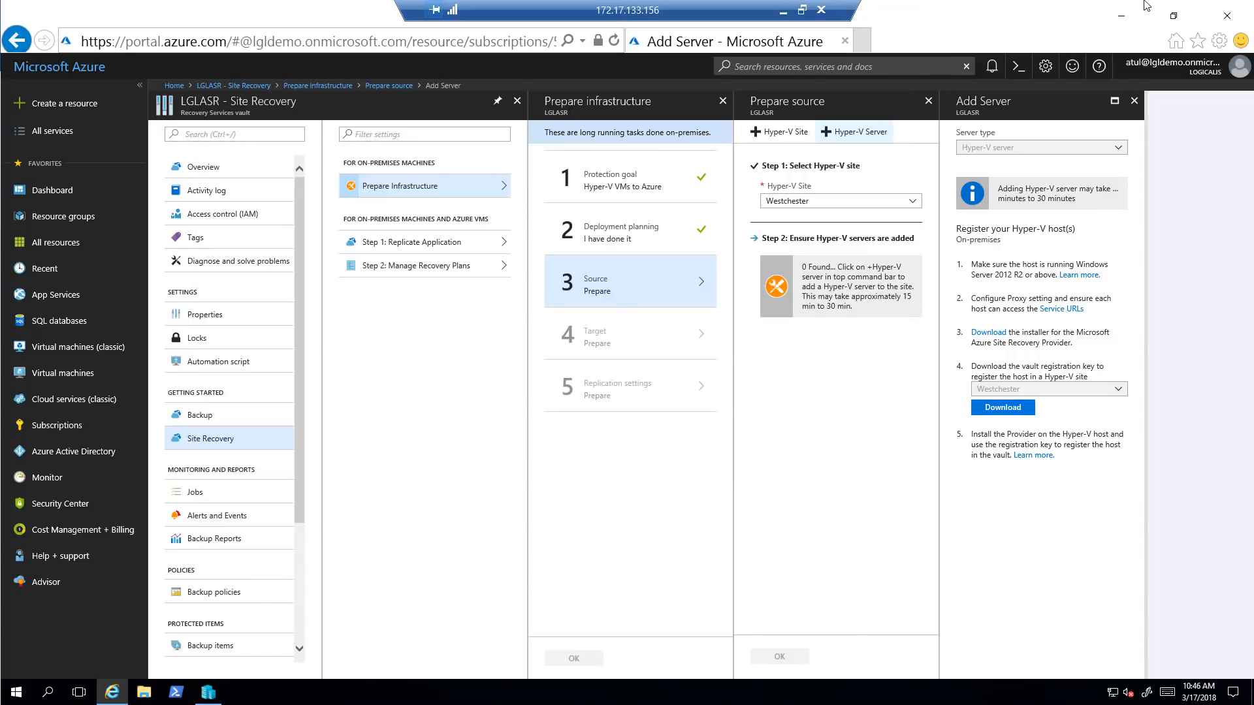
{"action": "left_click", "coordinate": [1120, 17]}
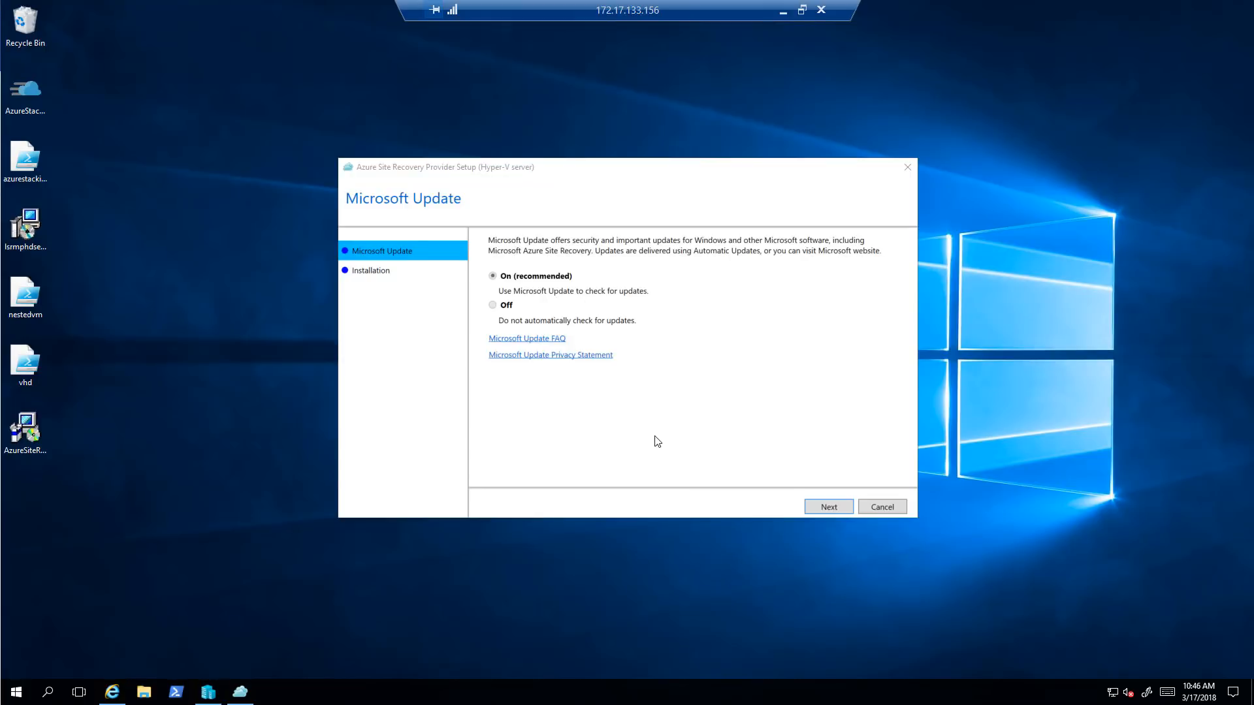
Keep Microsoft Update on and set the installation folder to C:\ASR
{"action": "left_click", "coordinate": [821, 508]}
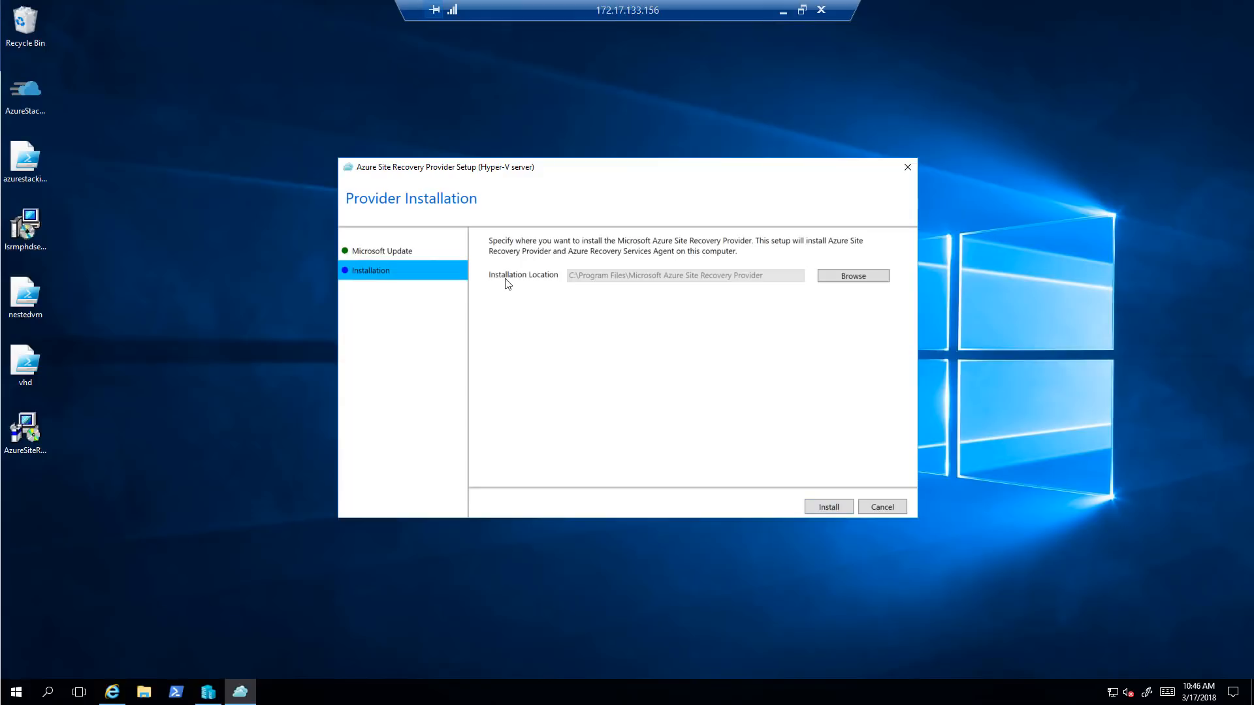
{"action": "left_click", "coordinate": [842, 278]}
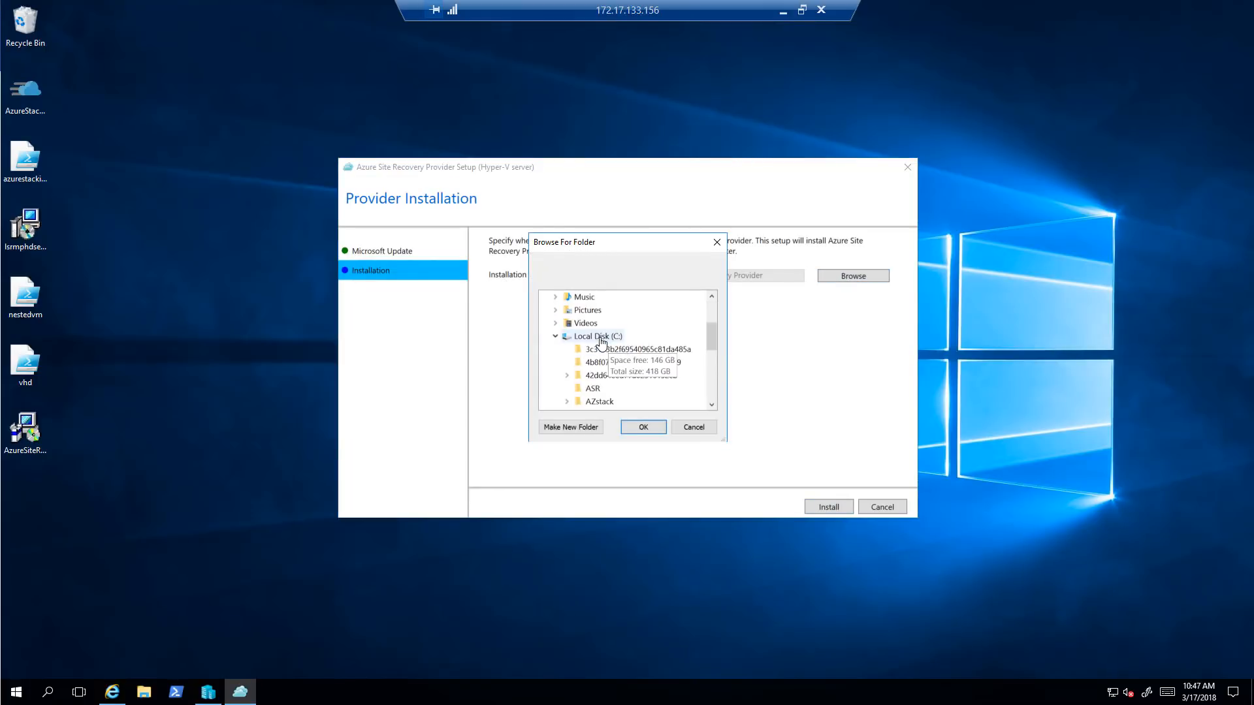
{"action": "left_click", "coordinate": [589, 389]}
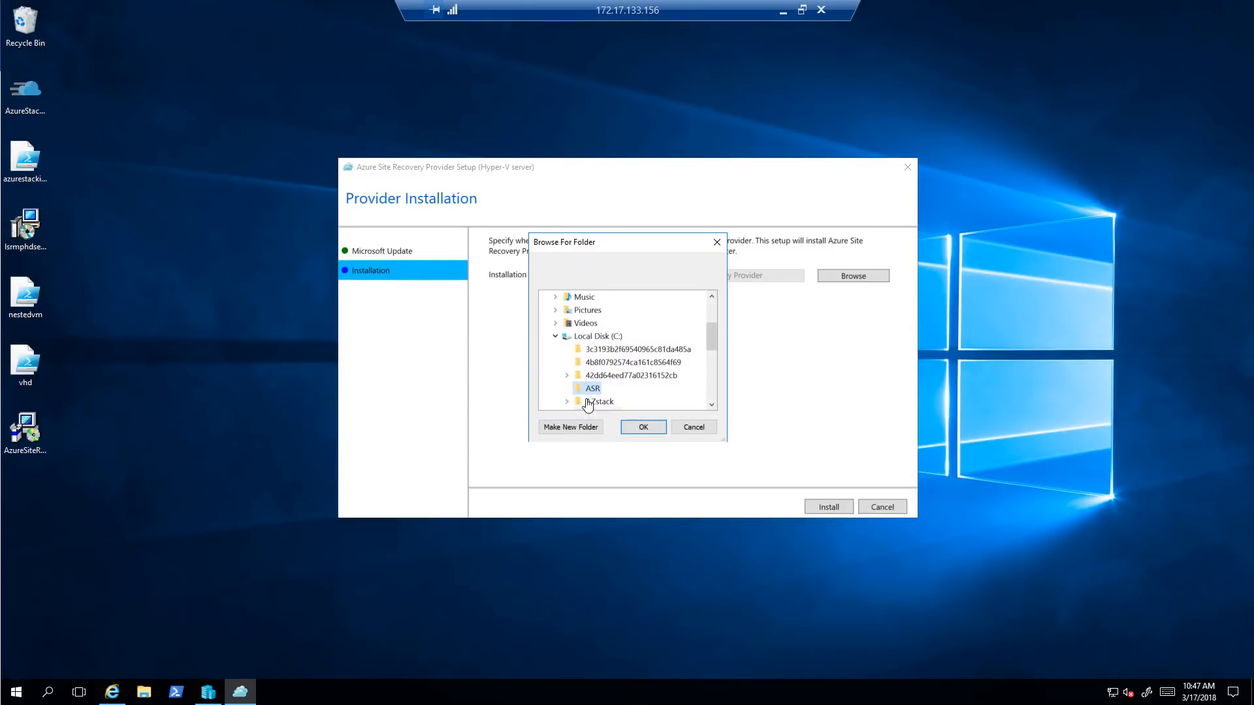
{"action": "left_click_drag", "start_coordinate": [590, 248], "coordinate": [476, 236]}
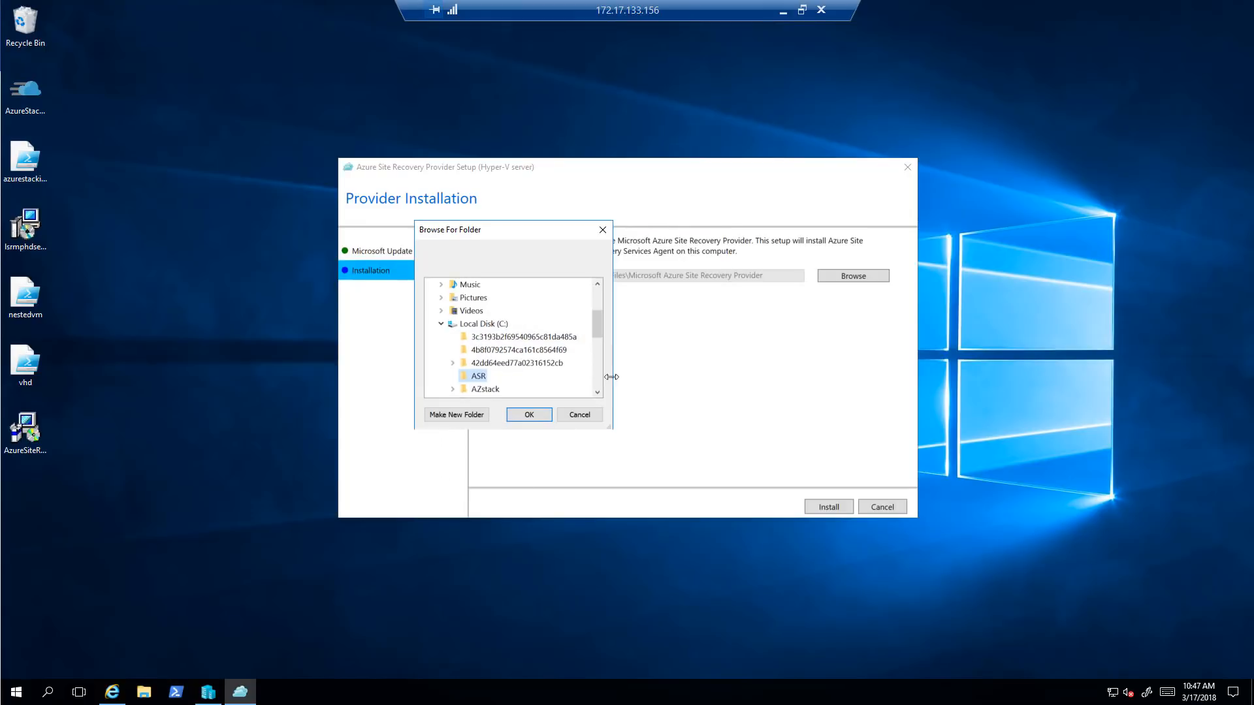
{"action": "left_click", "coordinate": [547, 416]}
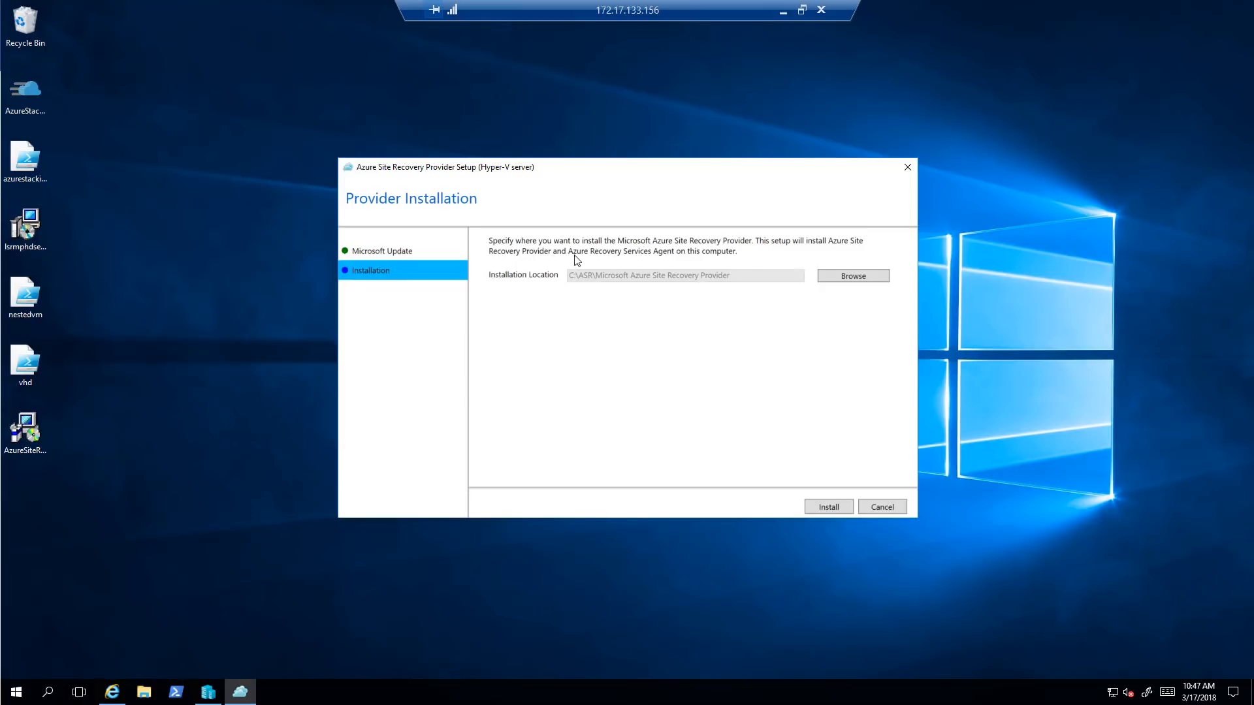
Switch the install location back to Program Files, install the provider, then begin registration
{"action": "left_click", "coordinate": [863, 281]}
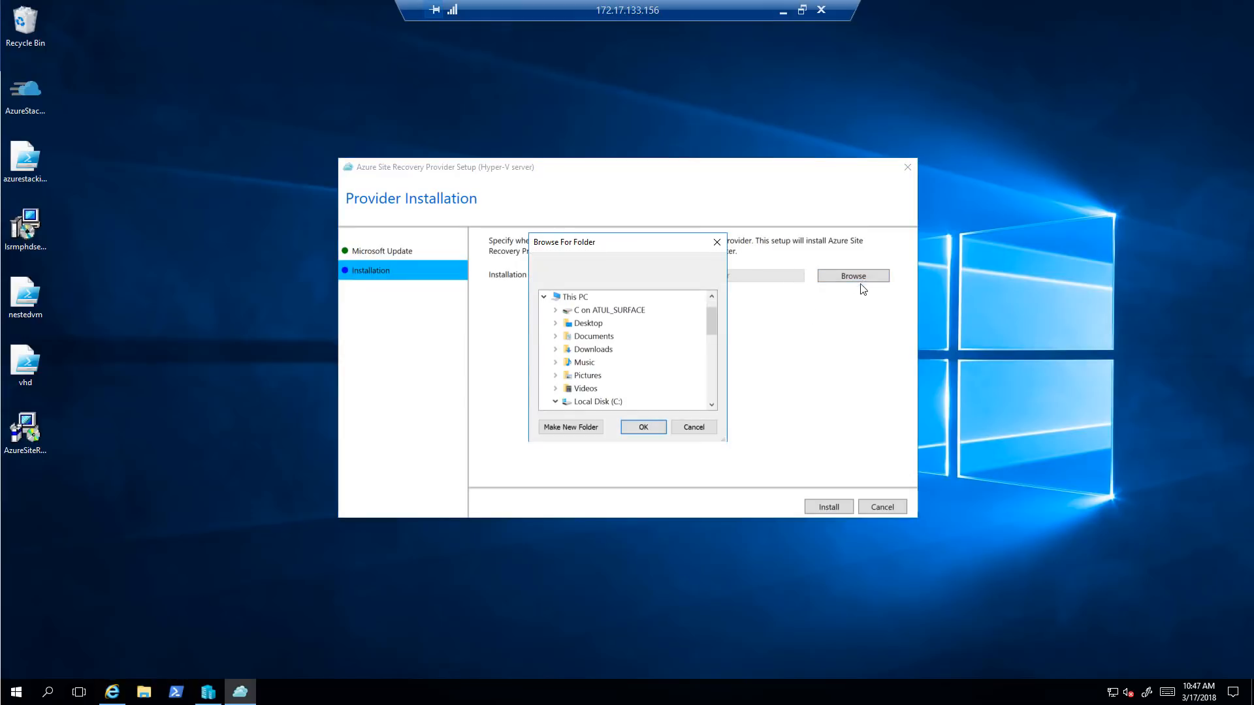
{"action": "left_click_drag", "start_coordinate": [710, 335], "coordinate": [708, 372]}
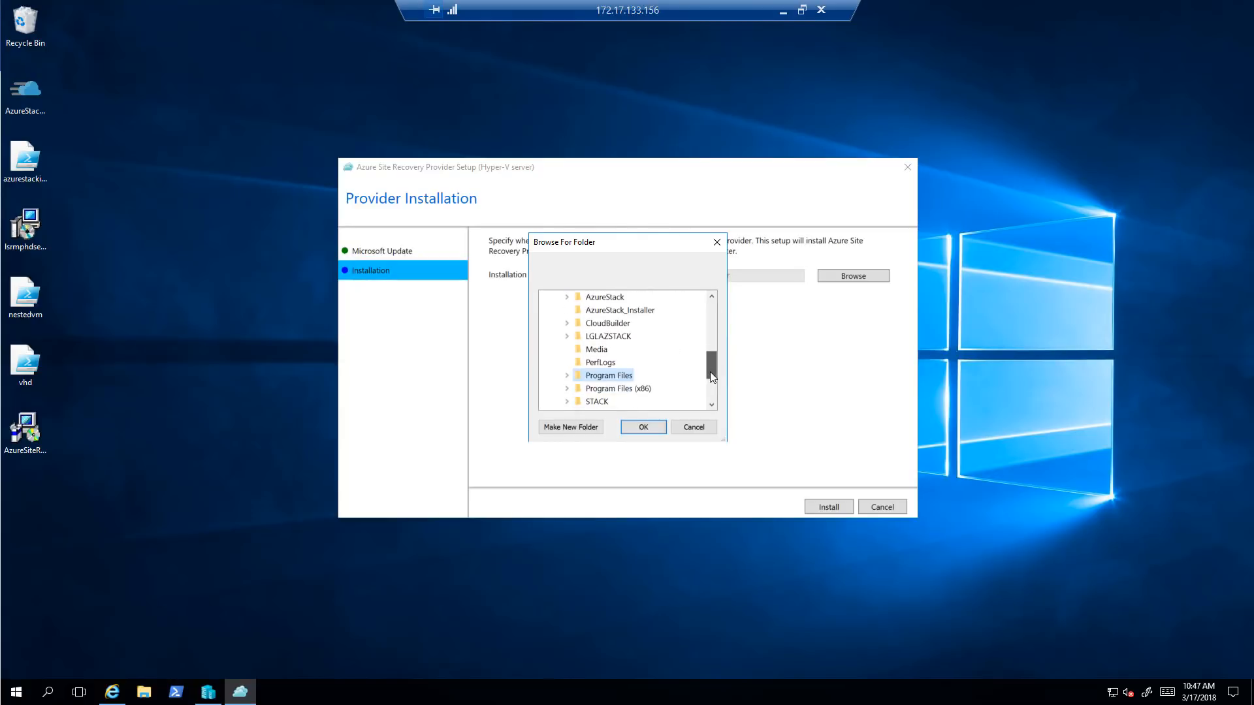
{"action": "left_click", "coordinate": [611, 376]}
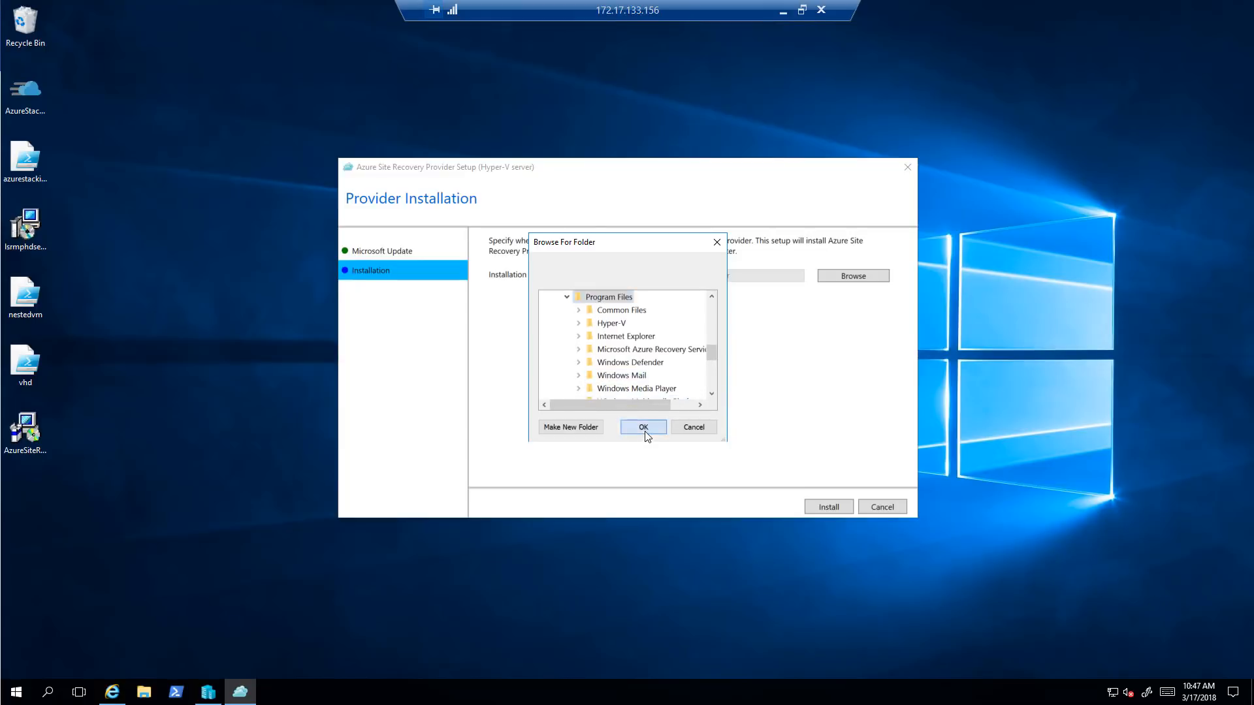
{"action": "left_click", "coordinate": [642, 428]}
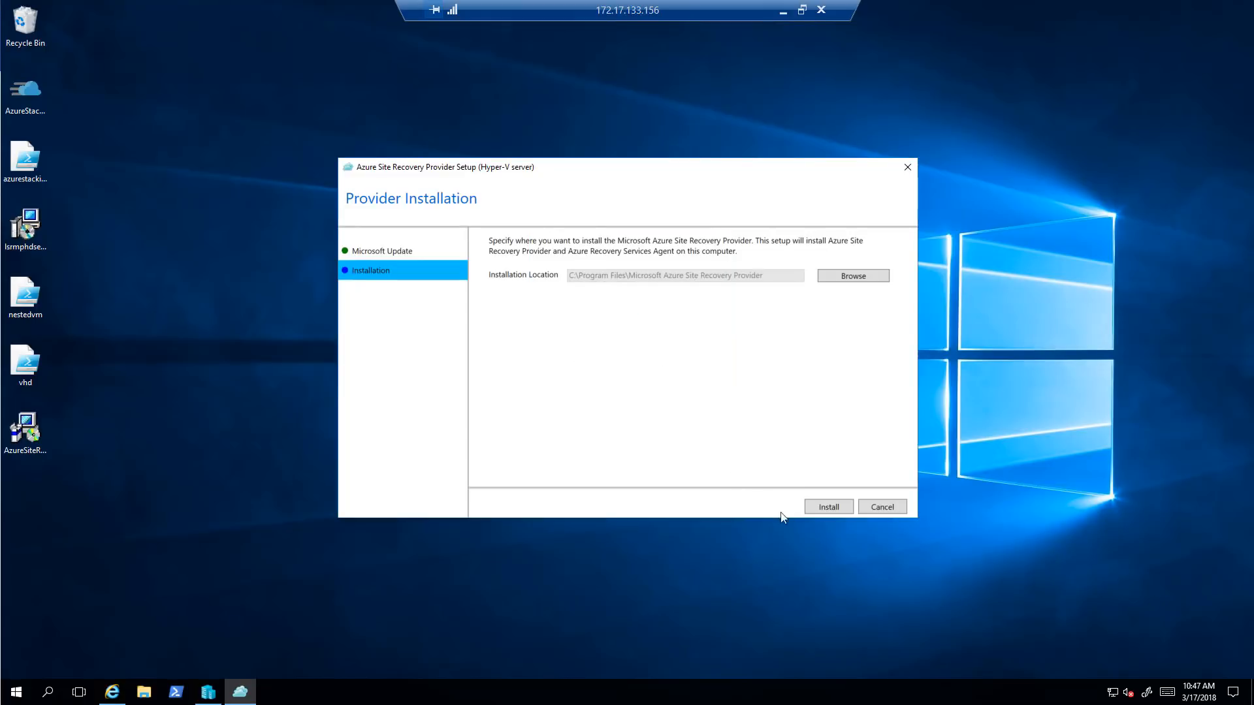
{"action": "left_click", "coordinate": [825, 507]}
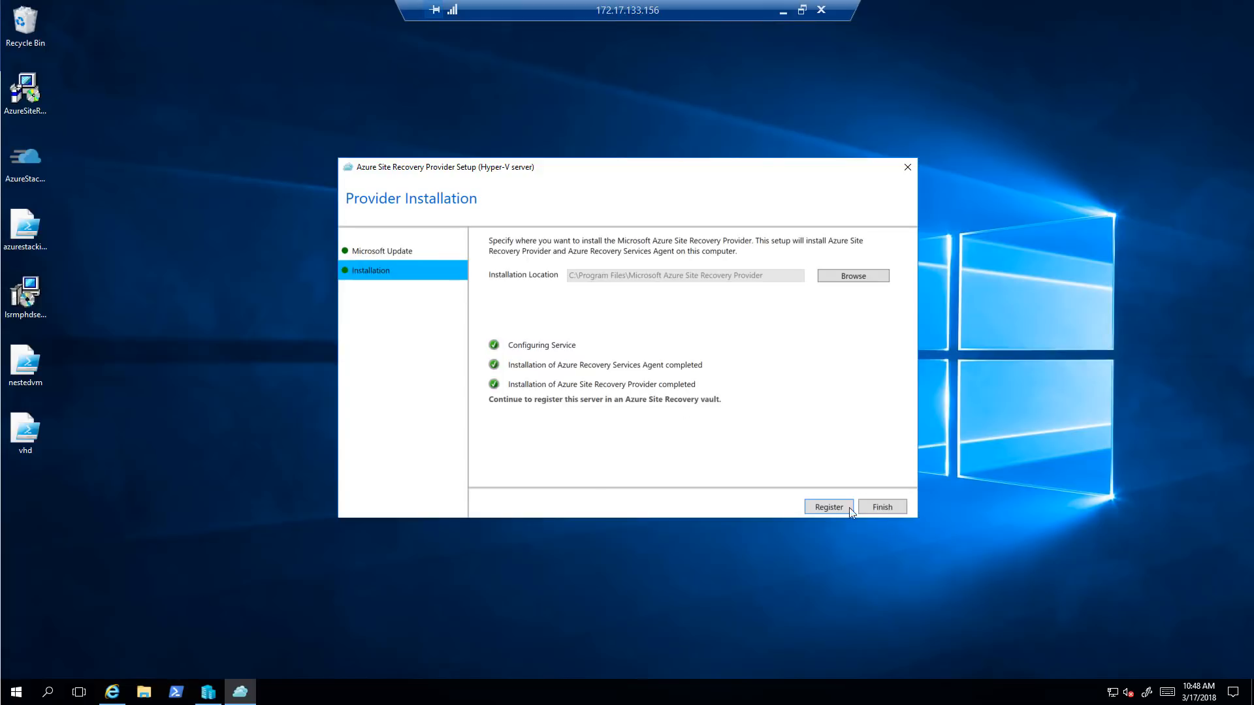
{"action": "left_click", "coordinate": [821, 507]}
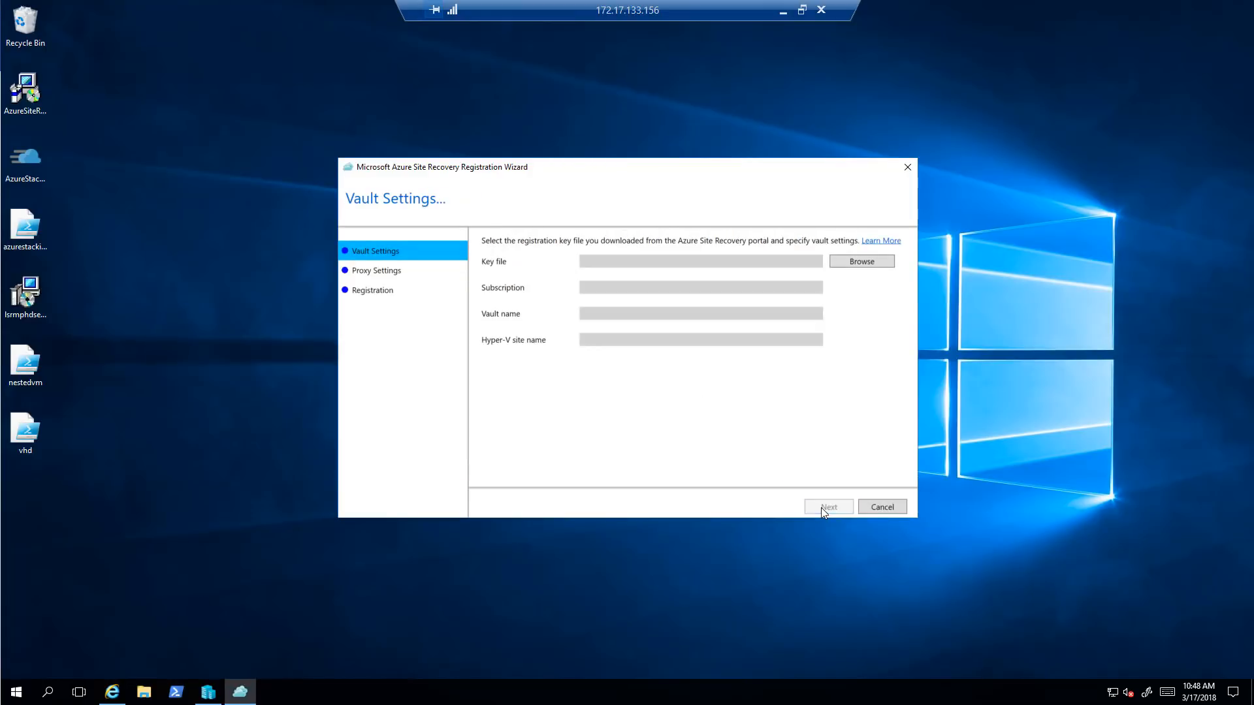
Load LGLASR_Westchester_Sat Mar 17 2018.VaultCredentials from C:\ASR and continue to Proxy Settings
{"action": "left_click", "coordinate": [880, 263]}
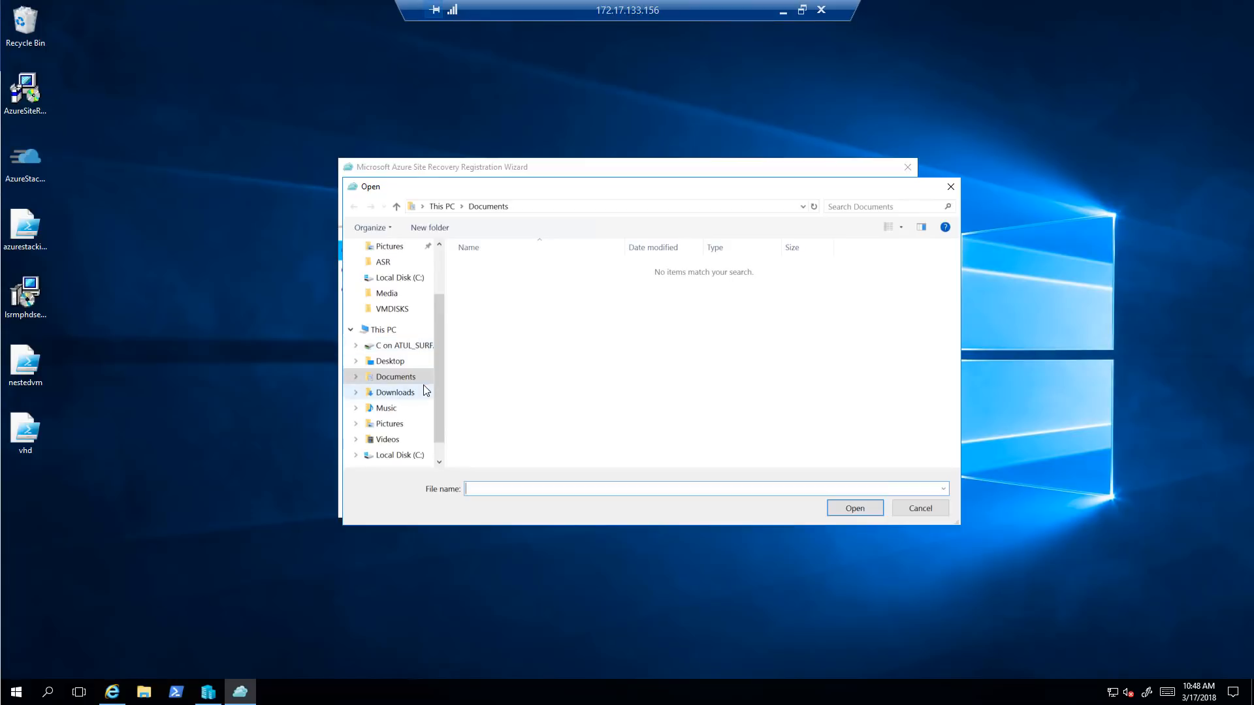
{"action": "left_click", "coordinate": [415, 279]}
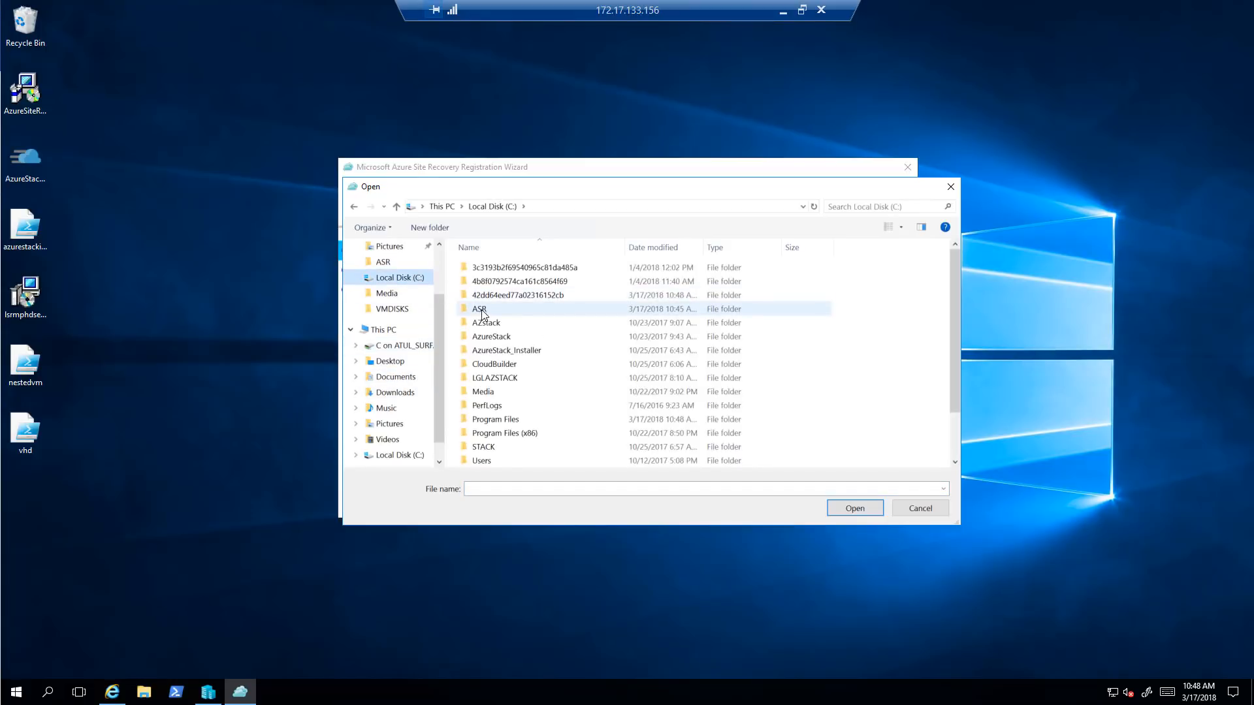
{"action": "double_click", "coordinate": [485, 314]}
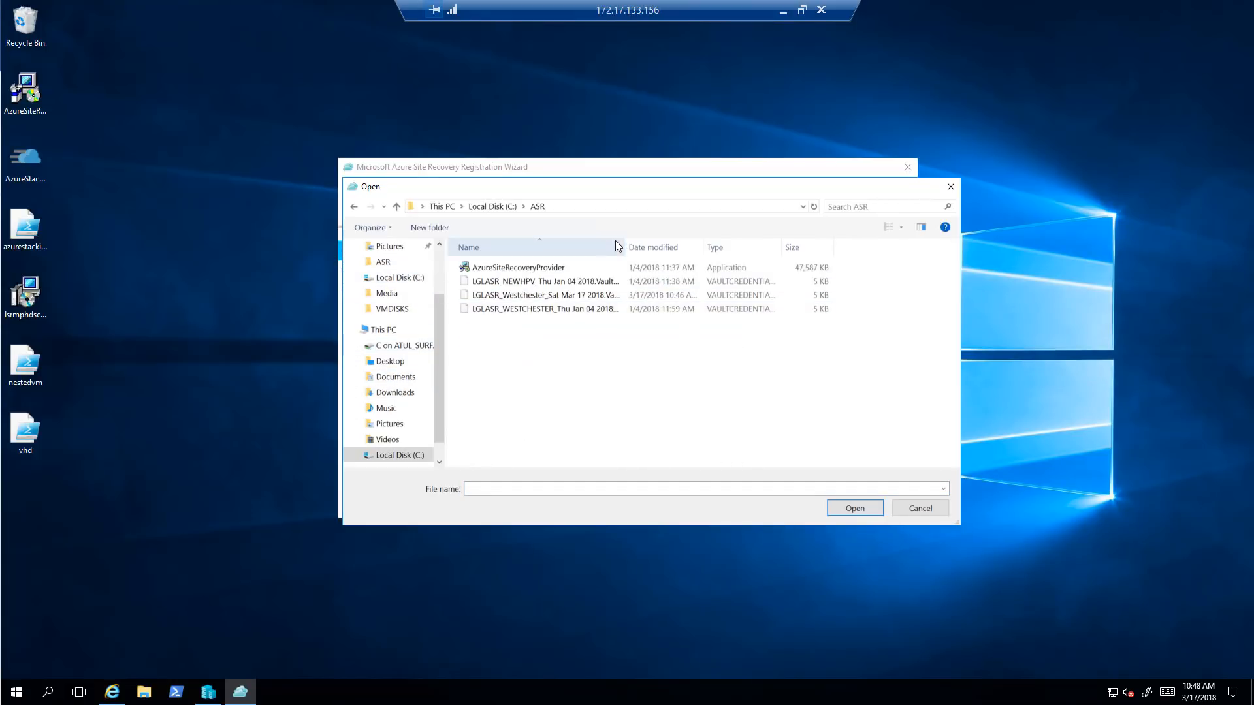
{"action": "left_click", "coordinate": [661, 247]}
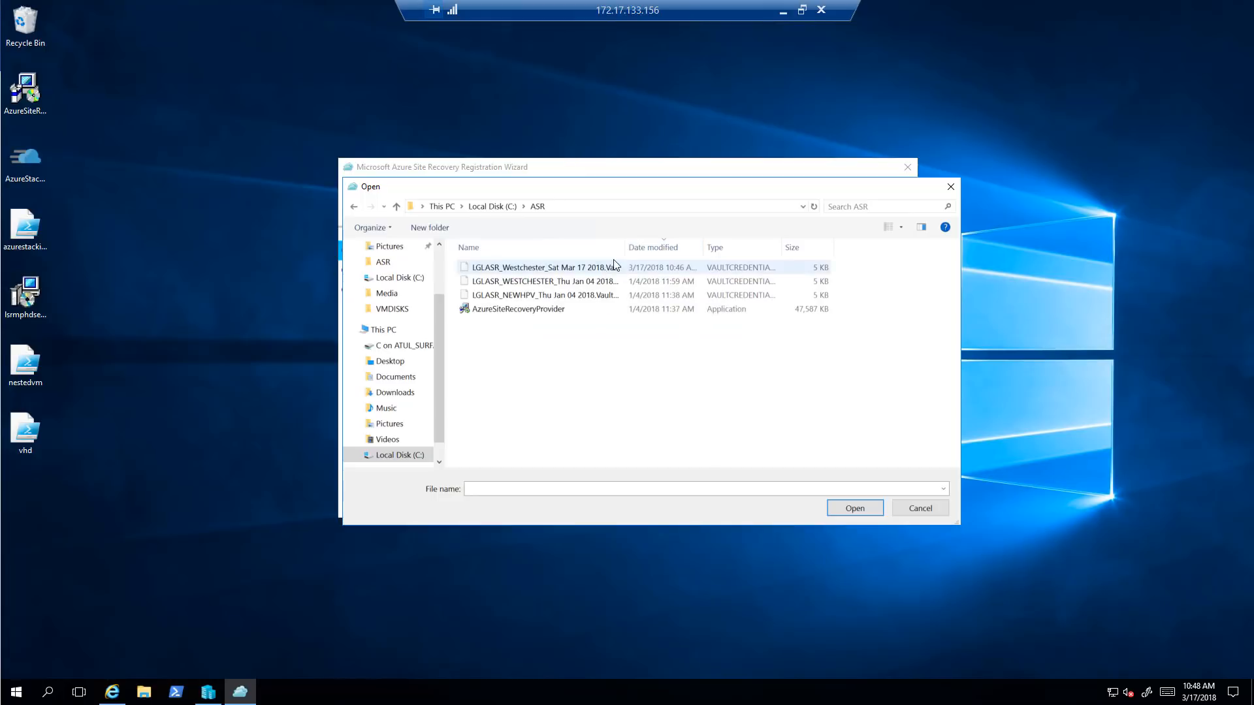
{"action": "left_click_drag", "start_coordinate": [754, 245], "coordinate": [842, 246]}
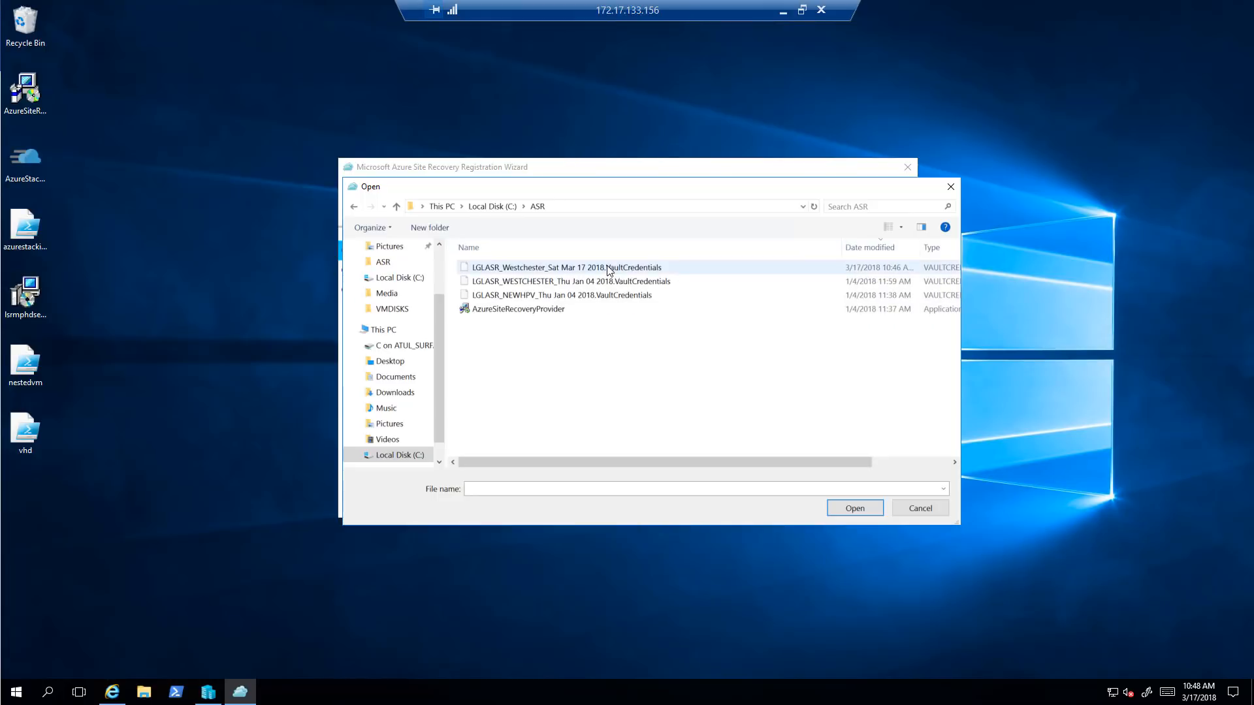
{"action": "left_click", "coordinate": [605, 269]}
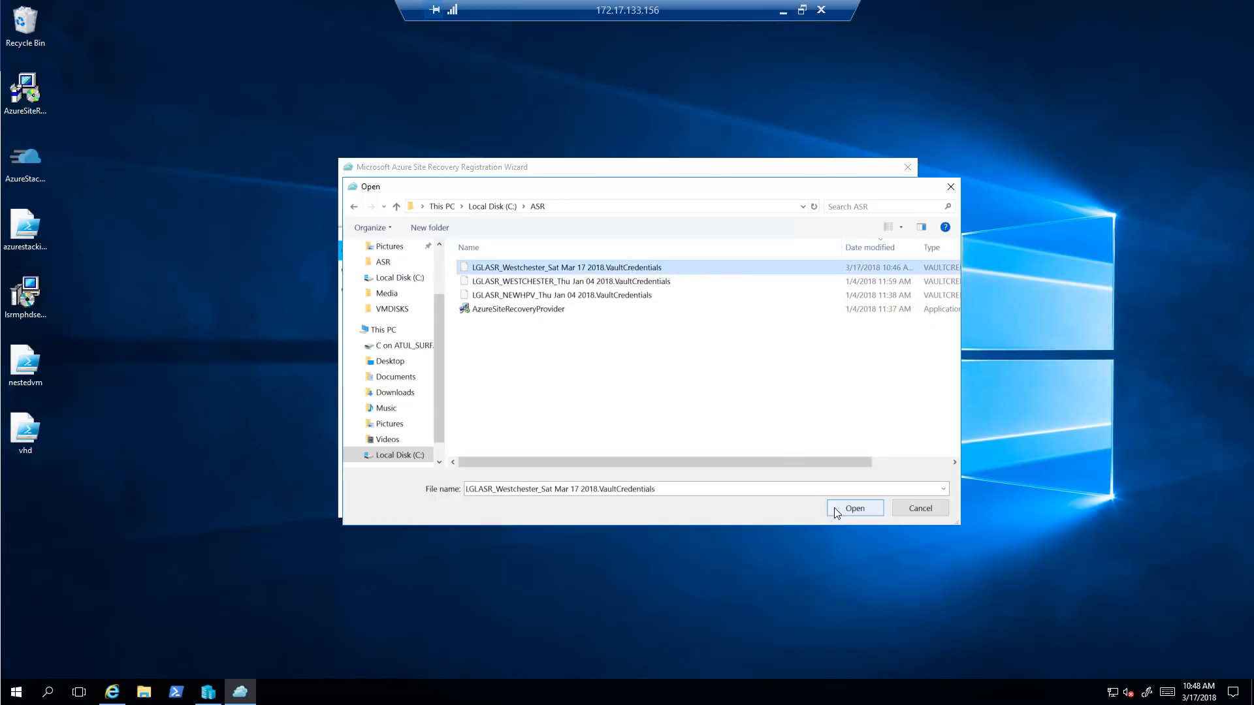
{"action": "left_click", "coordinate": [836, 508]}
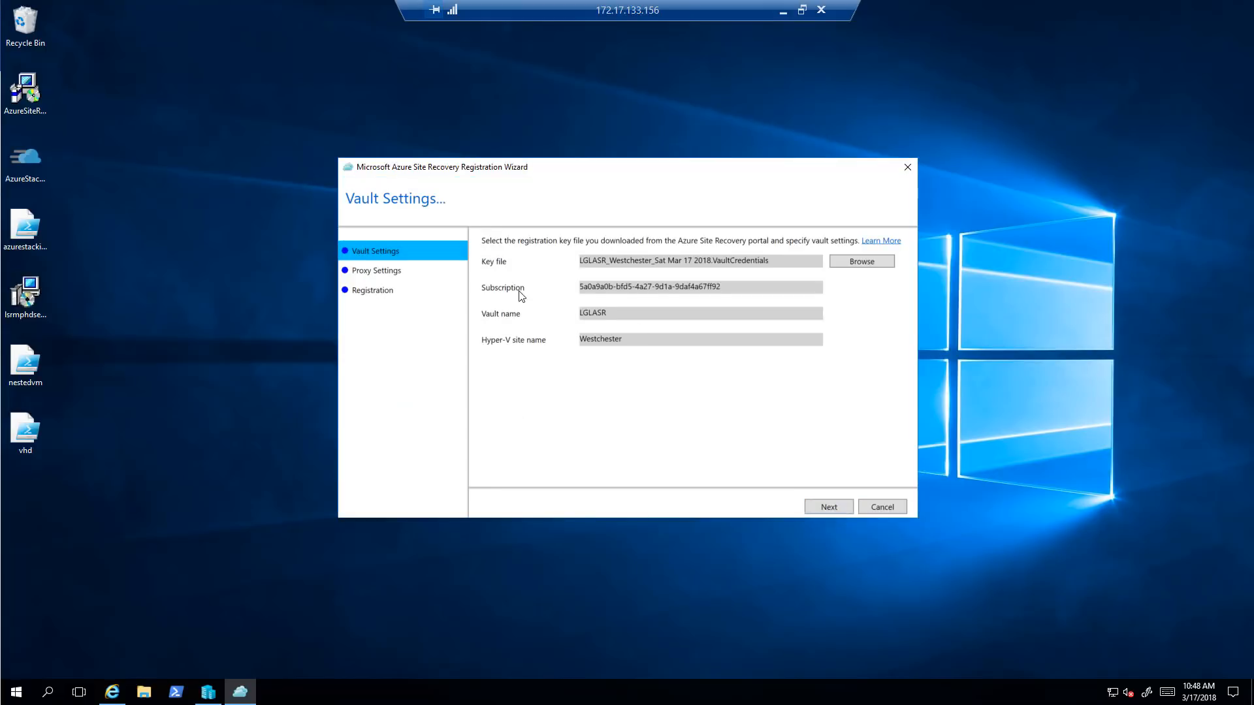
{"action": "left_click", "coordinate": [835, 511]}
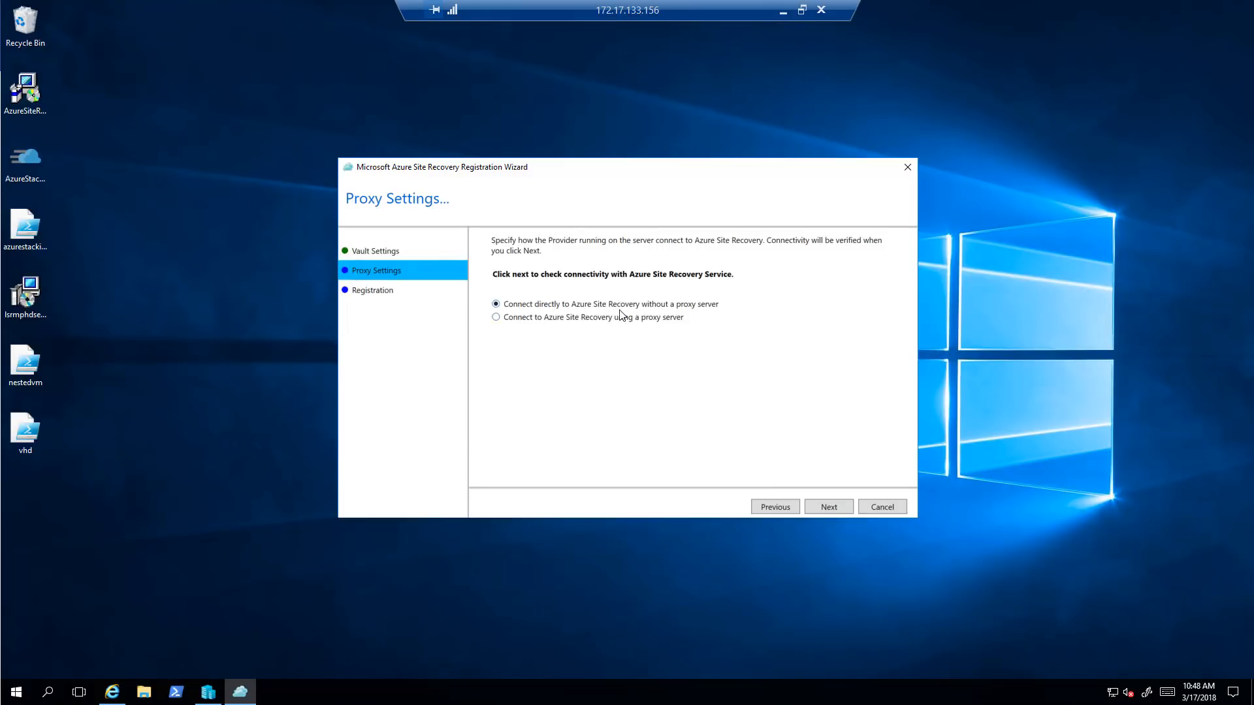
Connect directly to Site Recovery without a proxy, complete registration, and close the wizard
{"action": "left_click", "coordinate": [833, 508]}
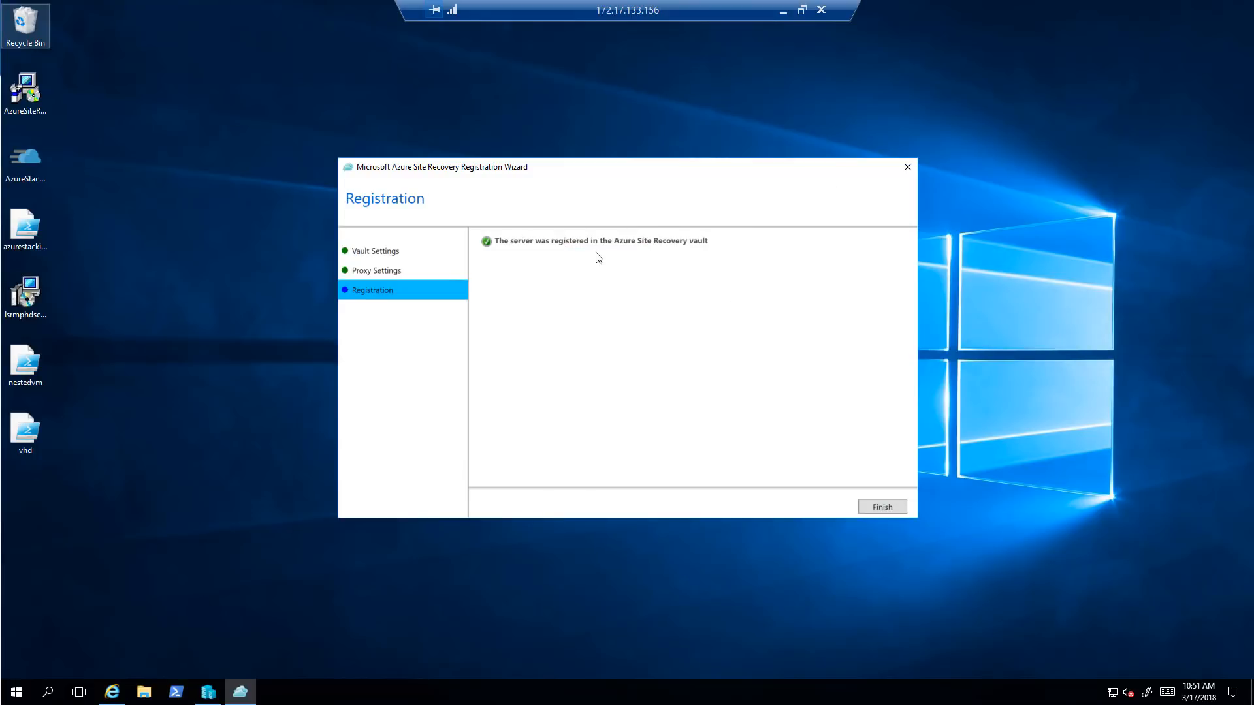
{"action": "left_click", "coordinate": [882, 508]}
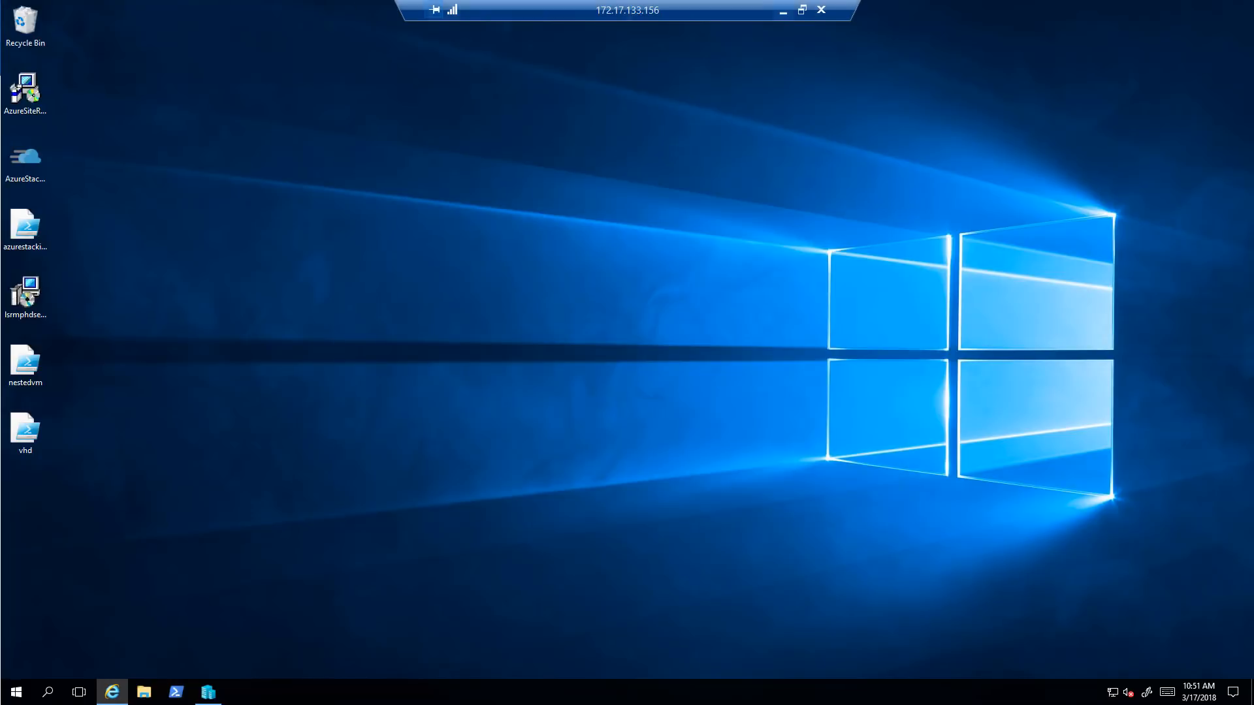
Restore Internet Explorer and reload the Azure portal's LGLASR Site Recovery page
{"action": "left_click", "coordinate": [115, 693]}
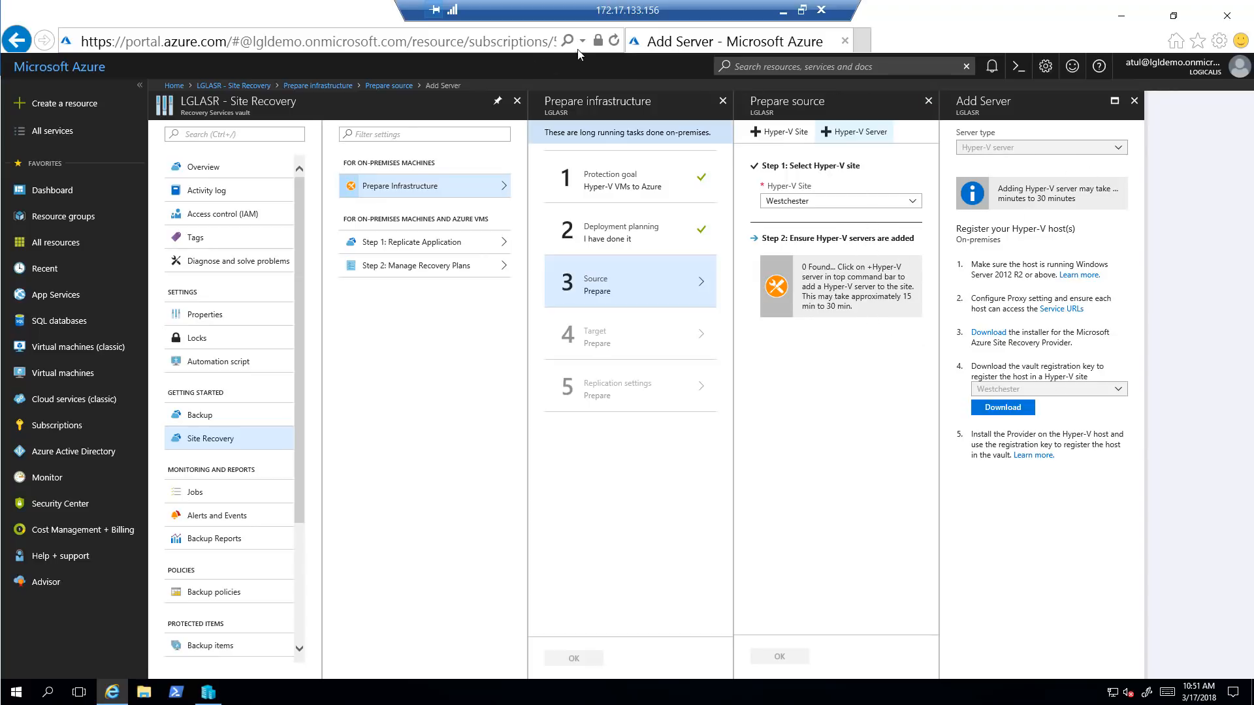
{"action": "left_click", "coordinate": [613, 42]}
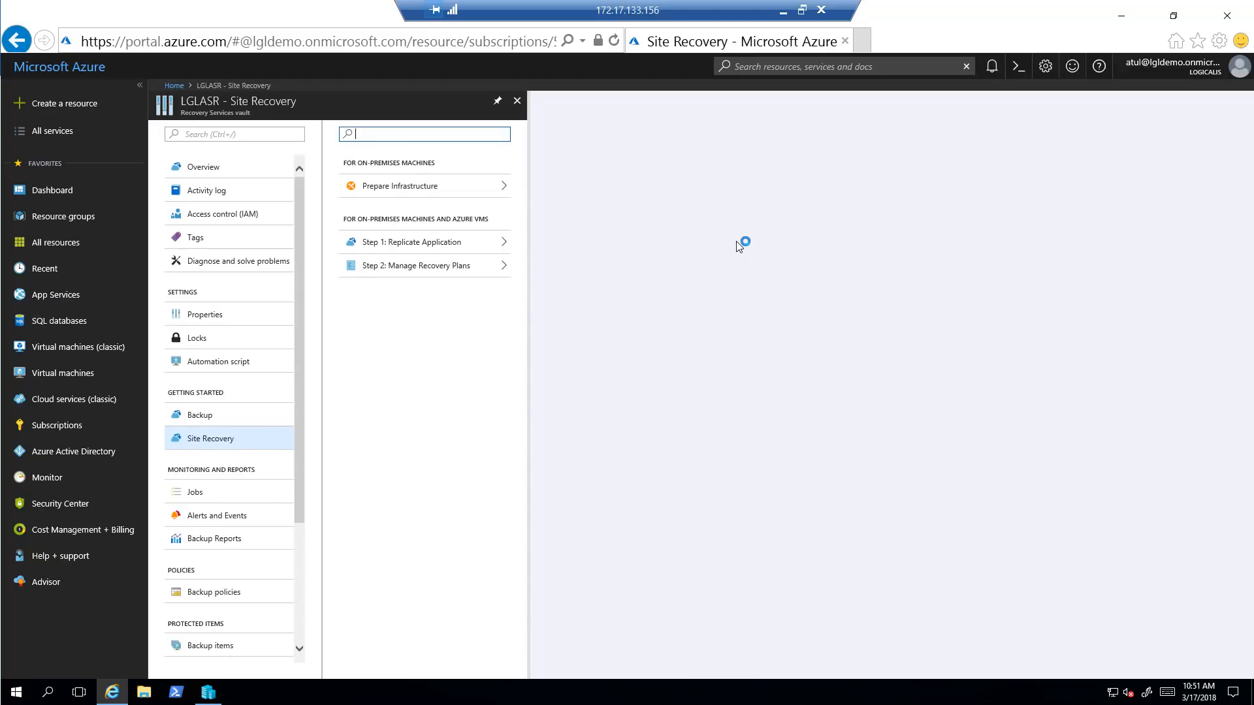
Set the Prepare Infrastructure protection goal to machines virtualized with Hyper-V
{"action": "left_click", "coordinate": [409, 189]}
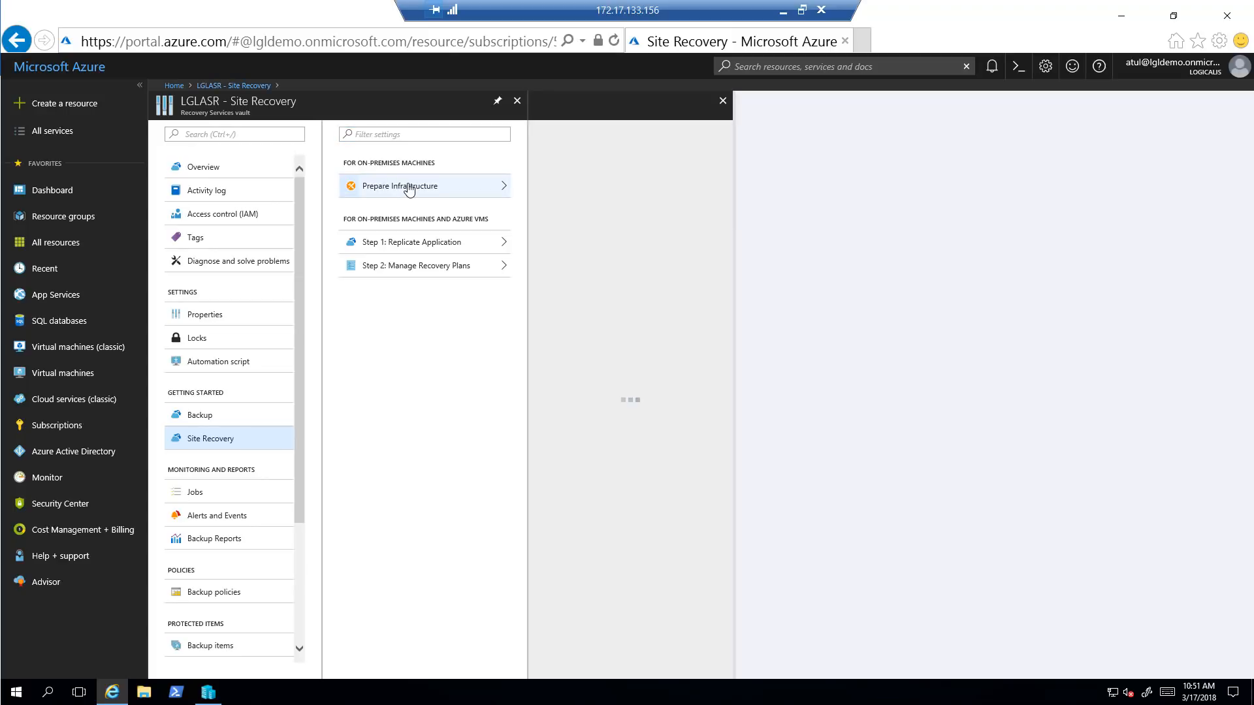
{"action": "left_click", "coordinate": [575, 175]}
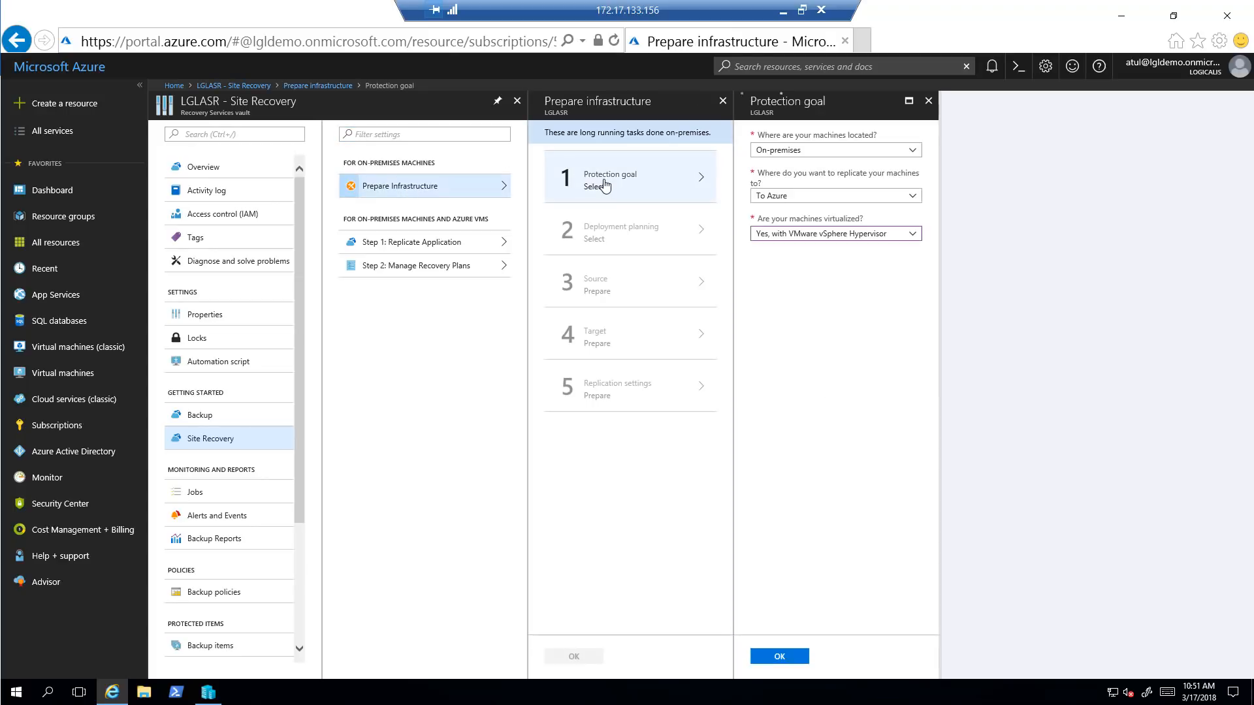
{"action": "left_click", "coordinate": [904, 235]}
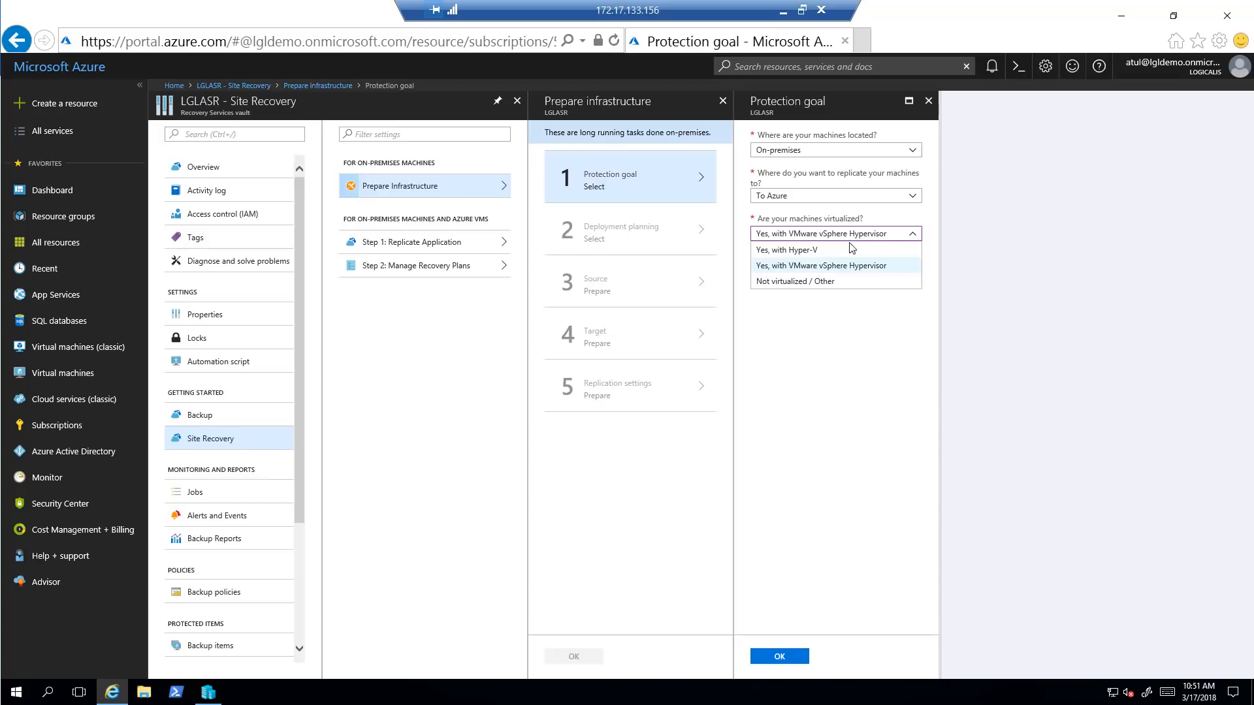
{"action": "left_click", "coordinate": [838, 251]}
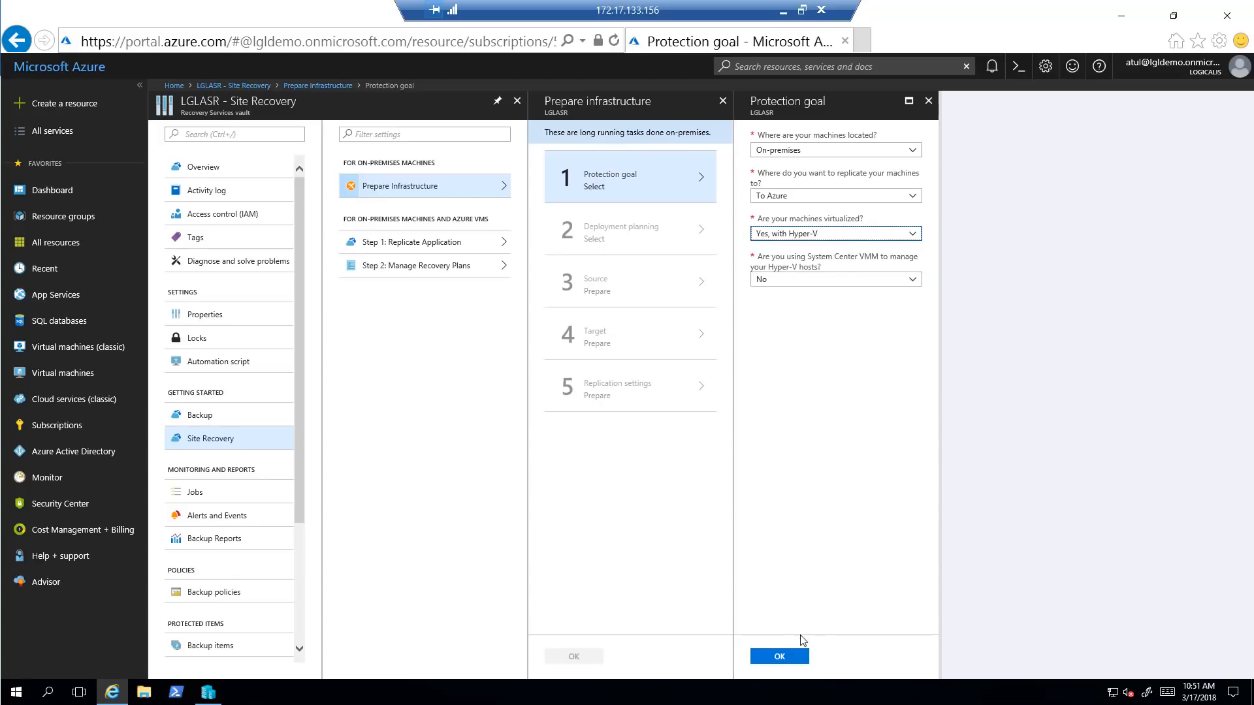
{"action": "left_click", "coordinate": [783, 656]}
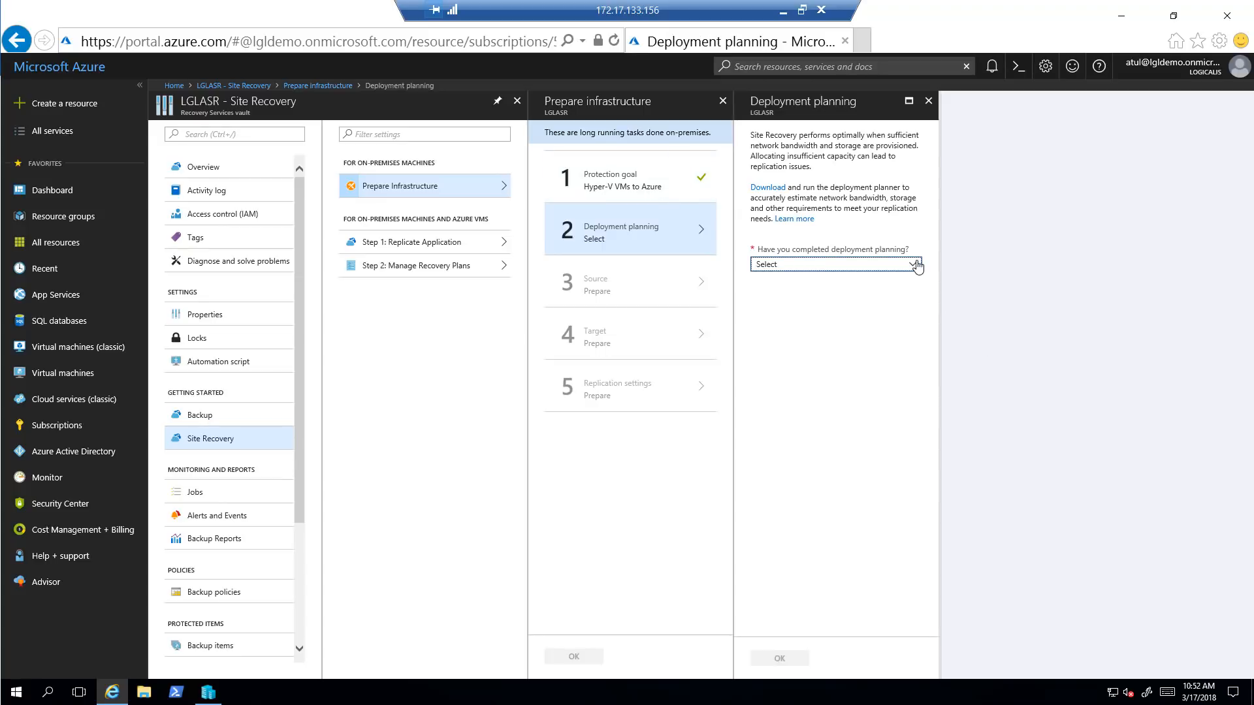
Answer 'Yes, I have done it' for deployment planning
{"action": "left_click", "coordinate": [914, 265]}
{"action": "left_click", "coordinate": [825, 301]}
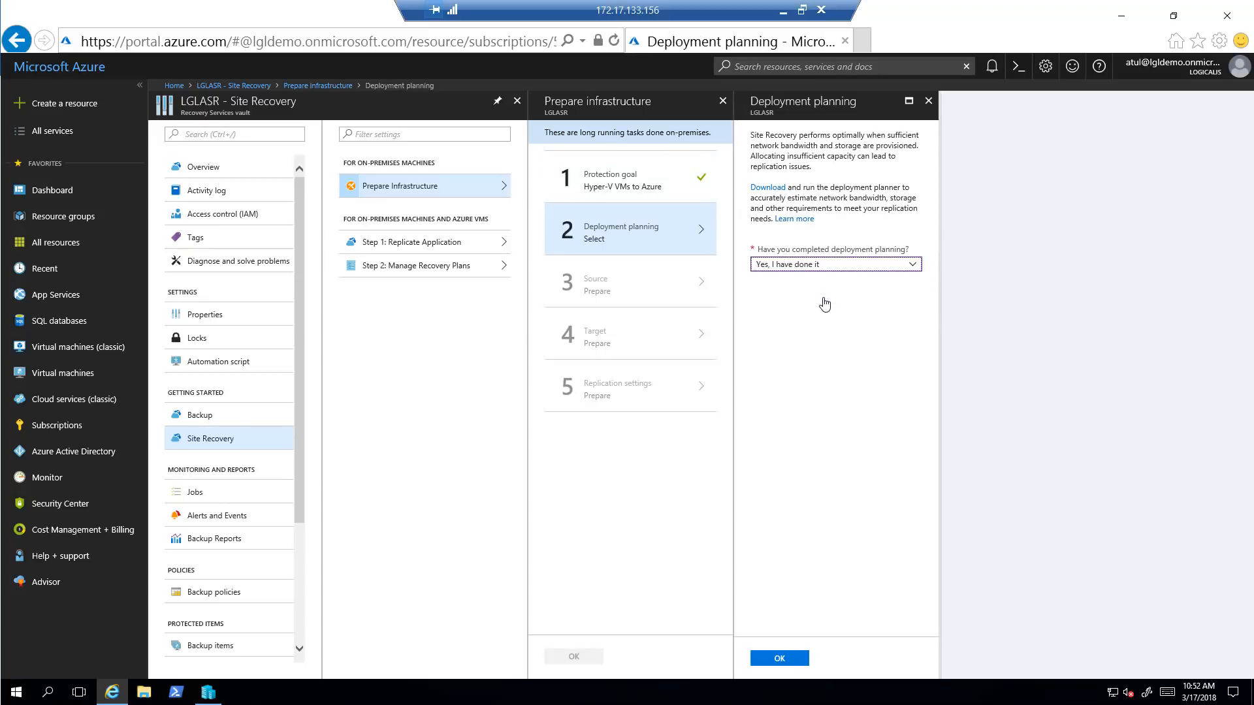
{"action": "left_click", "coordinate": [783, 660]}
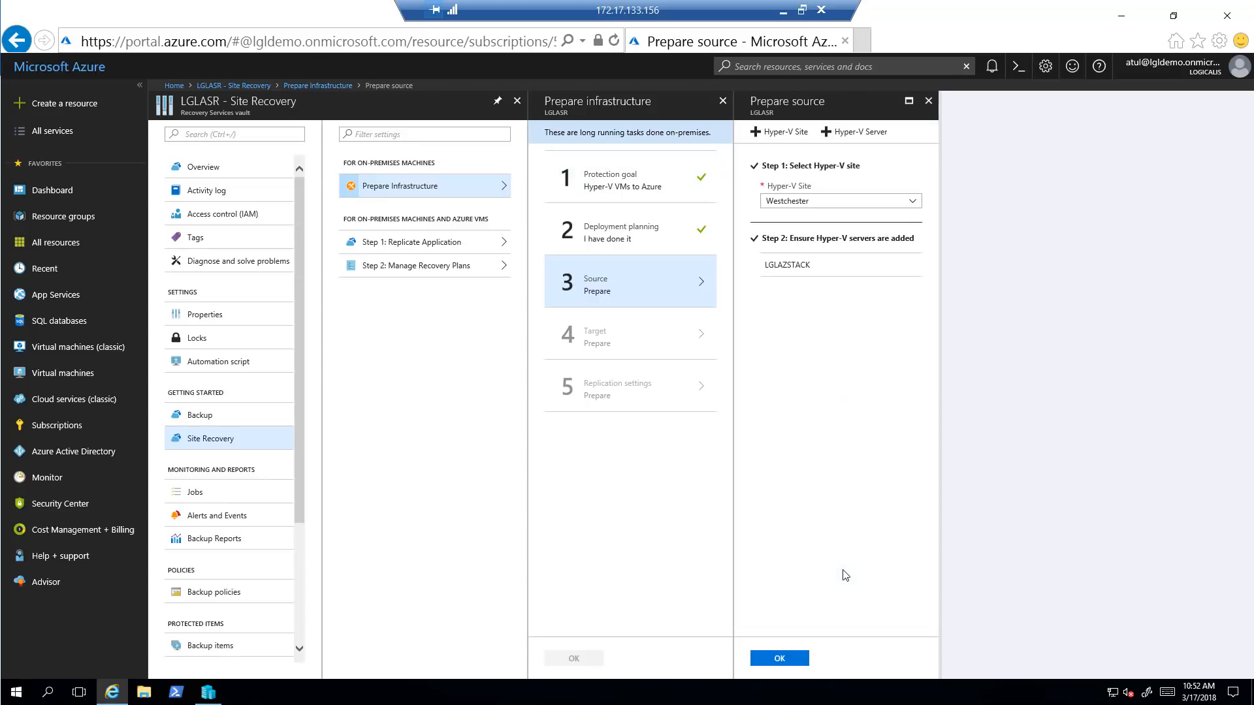
Confirm Westchester with Hyper-V server LGLAZSTACK as source and accept the Logicalis Azure target
{"action": "left_click_drag", "start_coordinate": [828, 274], "coordinate": [757, 271]}
{"action": "left_click", "coordinate": [778, 659]}
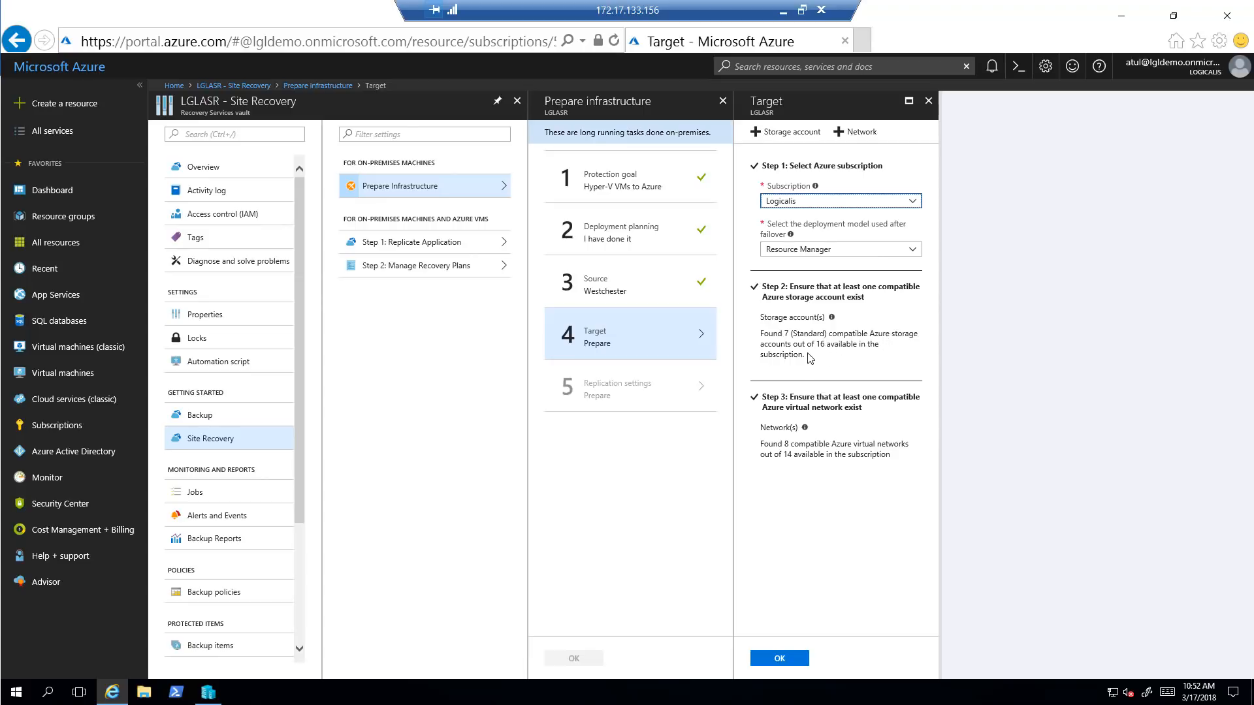
{"action": "left_click", "coordinate": [791, 318]}
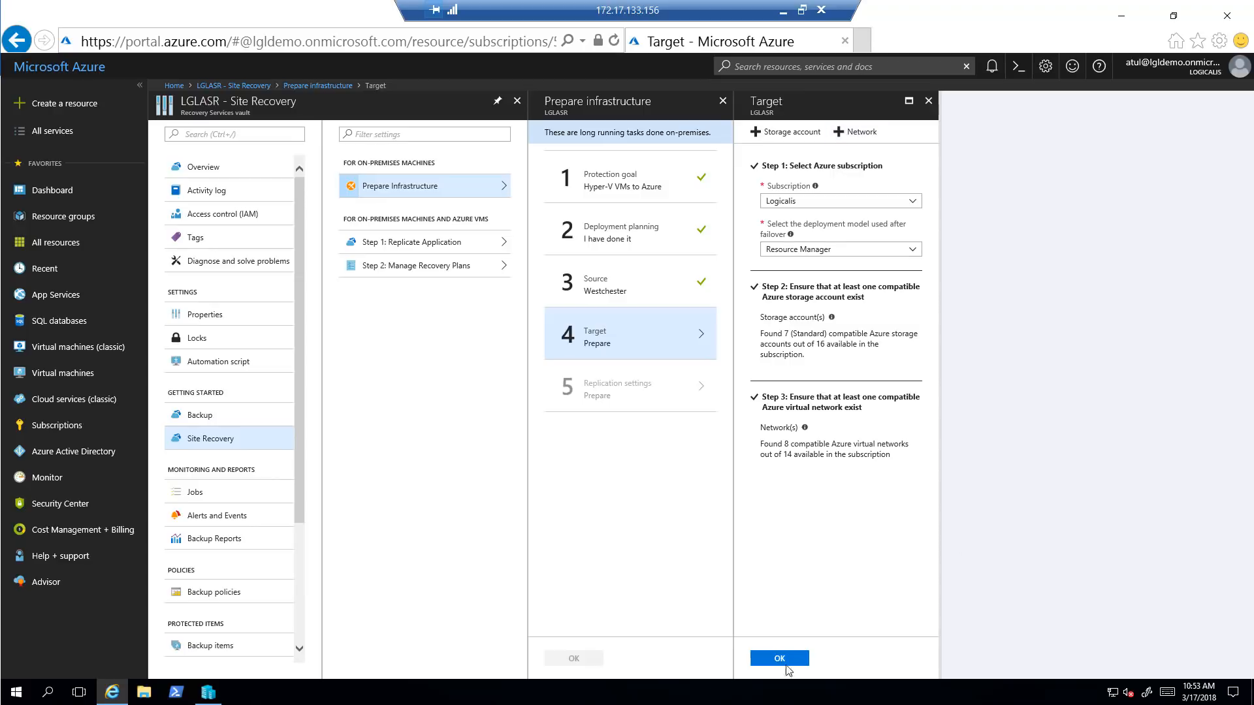
{"action": "left_click", "coordinate": [801, 662]}
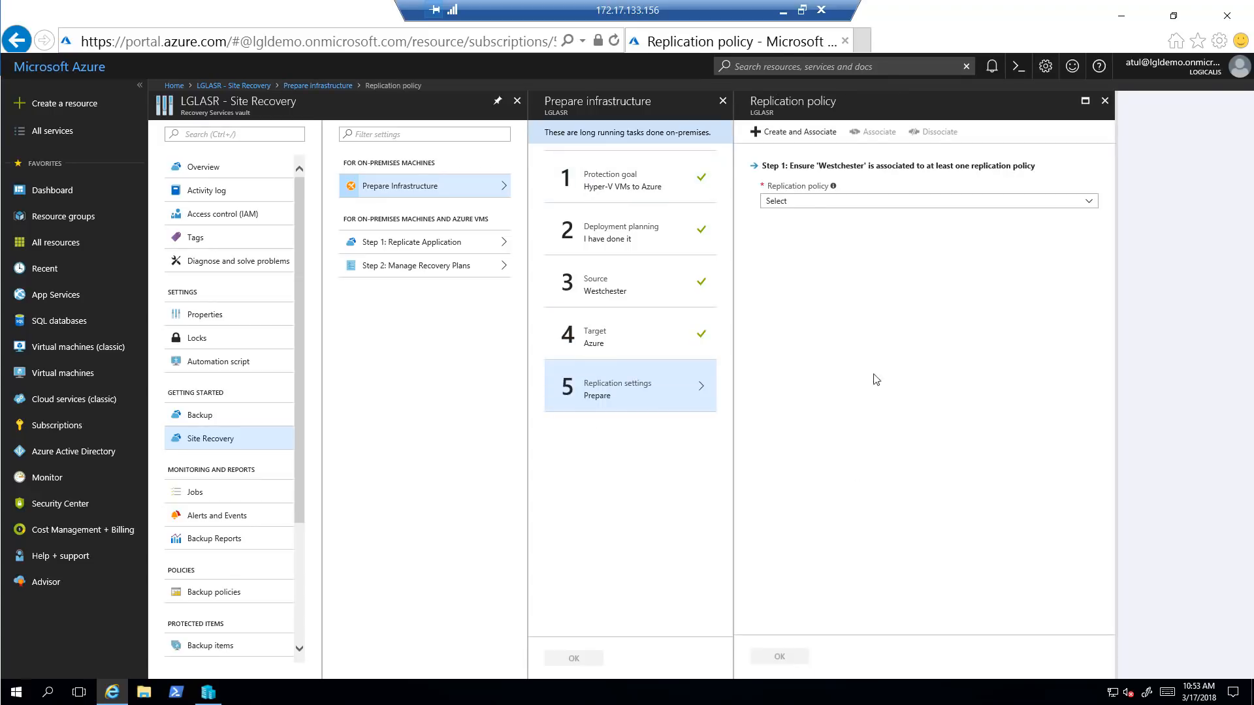
Try associating the LGLASR policy with Westchester and dismiss the encryption refusal warning
{"action": "left_click", "coordinate": [810, 209]}
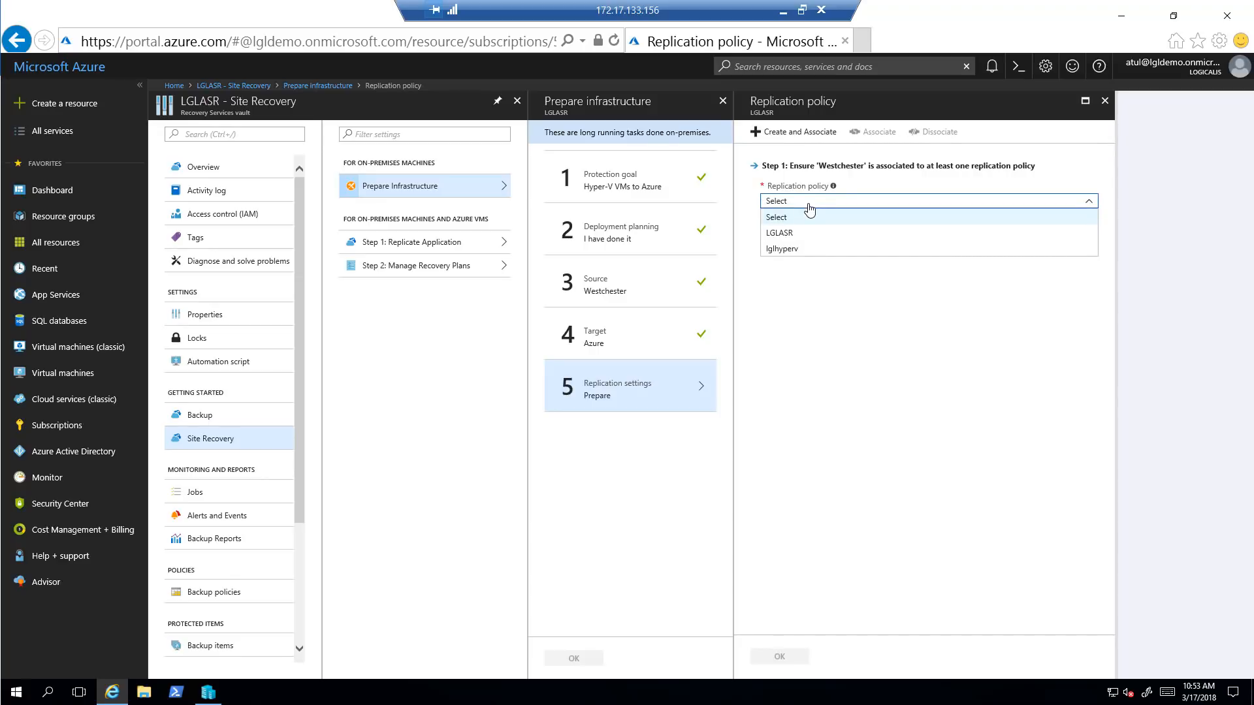
{"action": "left_click", "coordinate": [794, 260]}
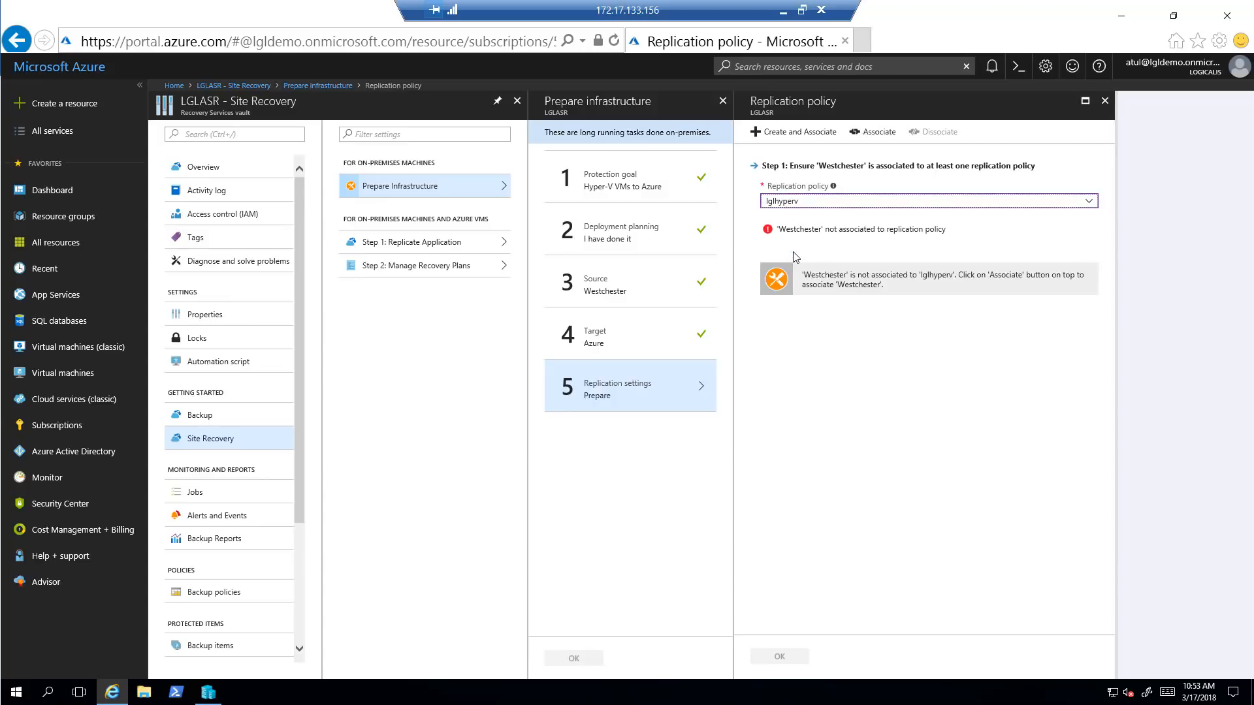
{"action": "left_click", "coordinate": [1089, 201]}
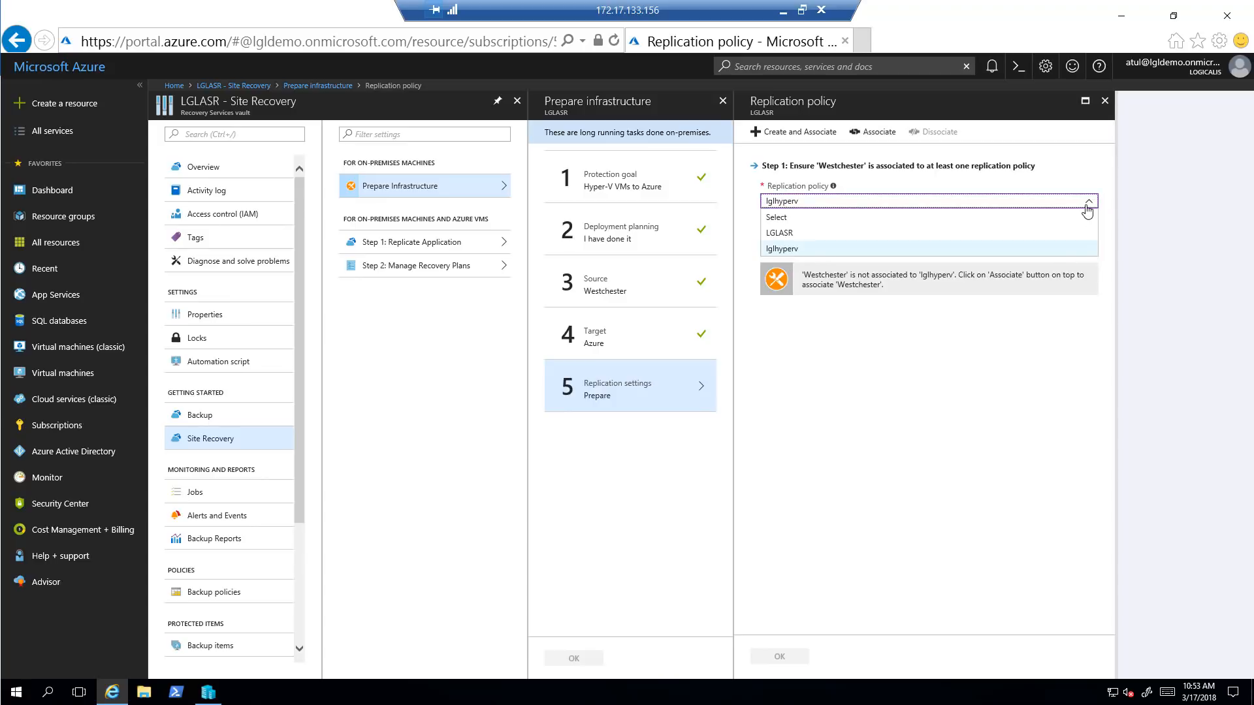
{"action": "left_click", "coordinate": [792, 238]}
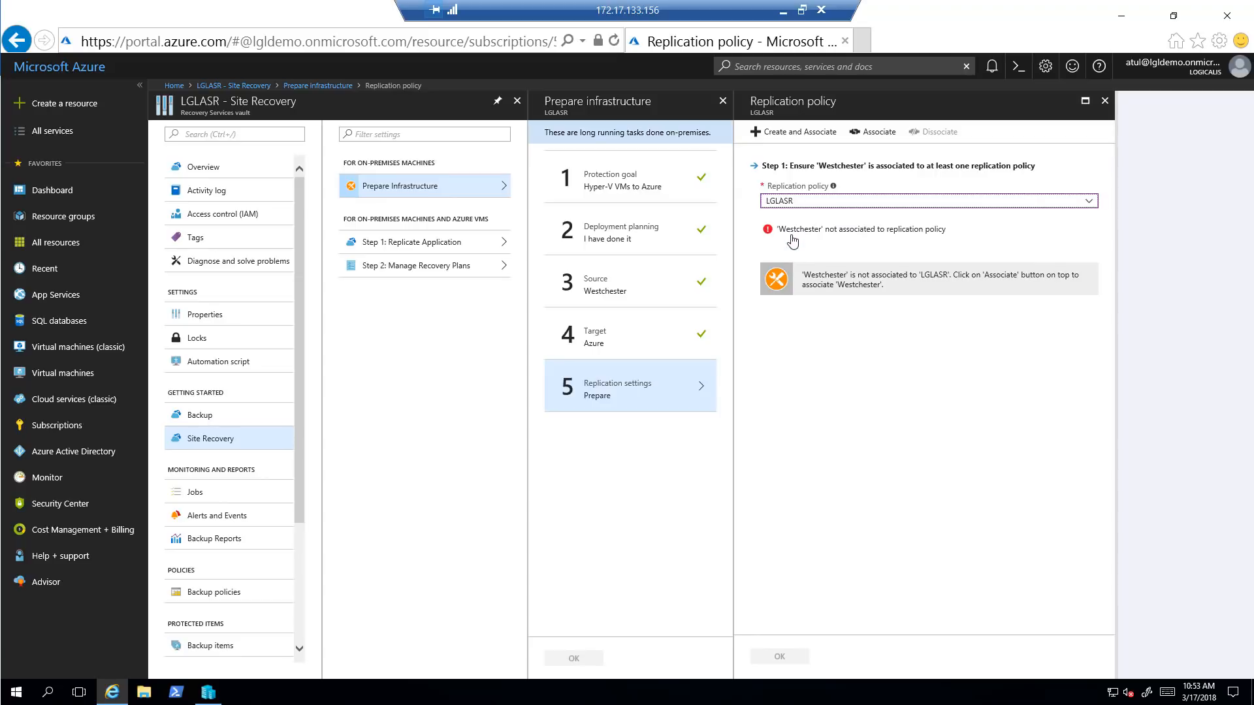
{"action": "left_click", "coordinate": [875, 137]}
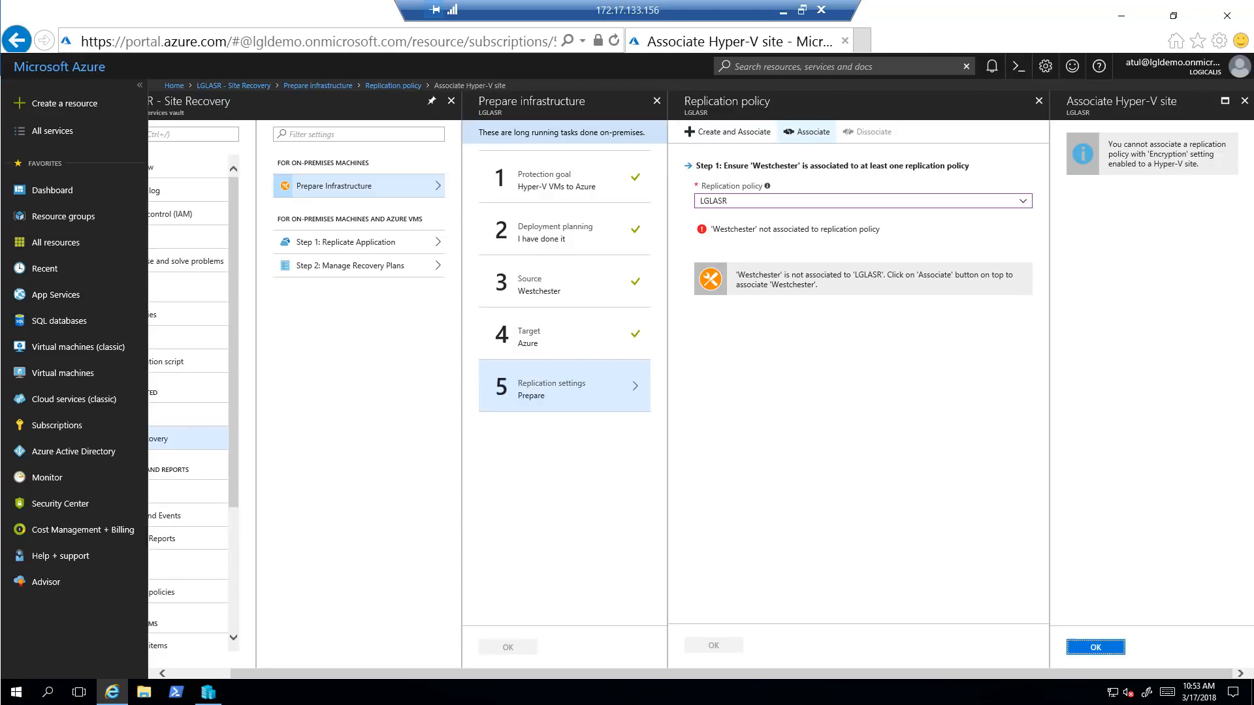
{"action": "left_click", "coordinate": [1097, 650]}
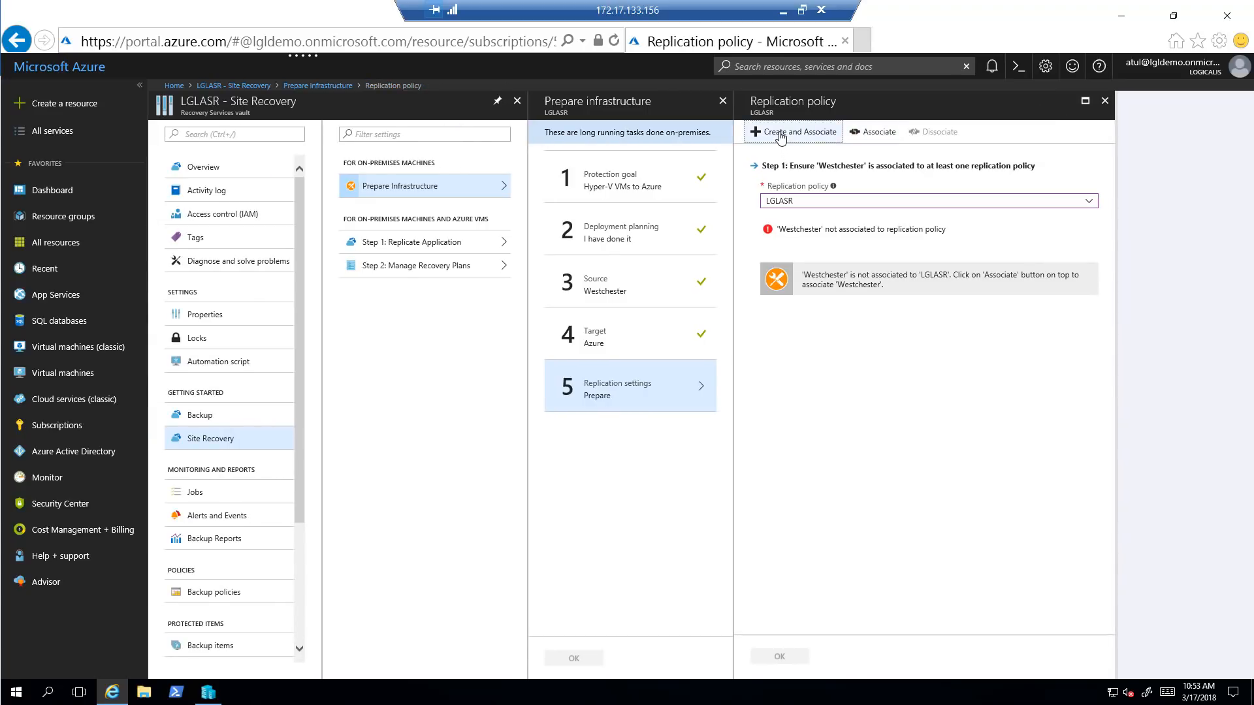
{"action": "left_click", "coordinate": [781, 134]}
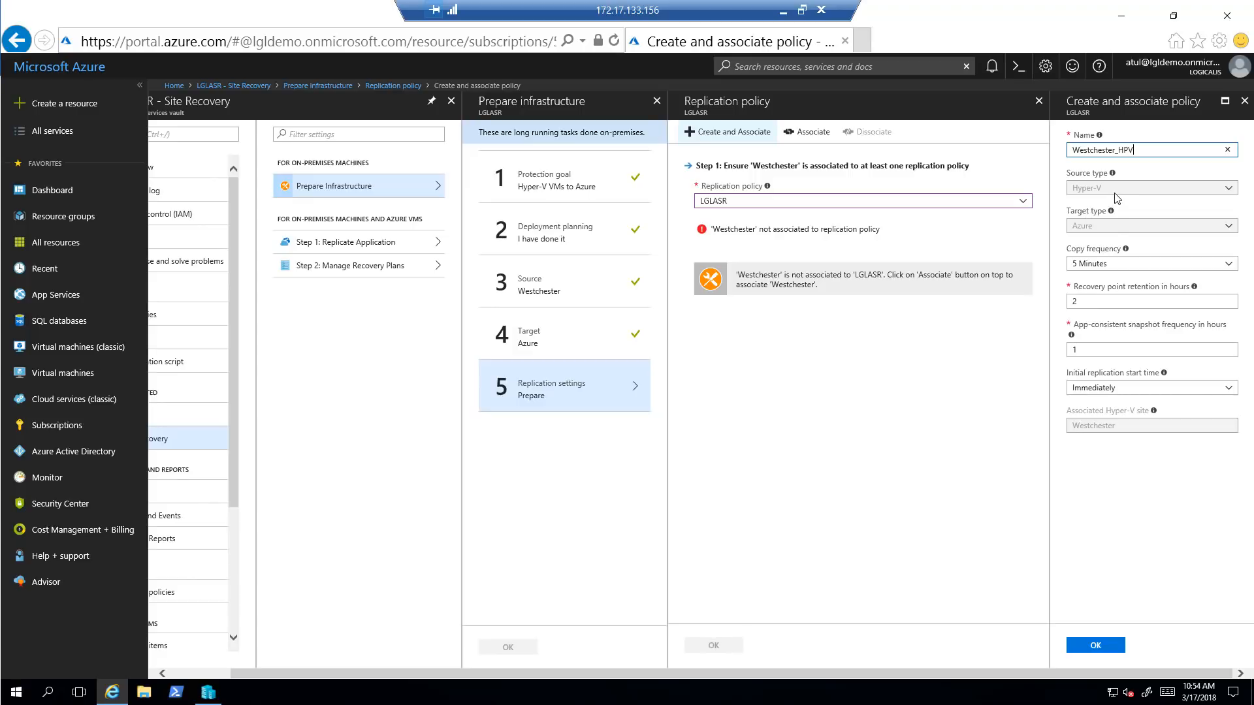
Create policy Westchester_HPV with 5-minute copy frequency and 1-hour recovery point retention
{"action": "left_click", "coordinate": [1097, 267]}
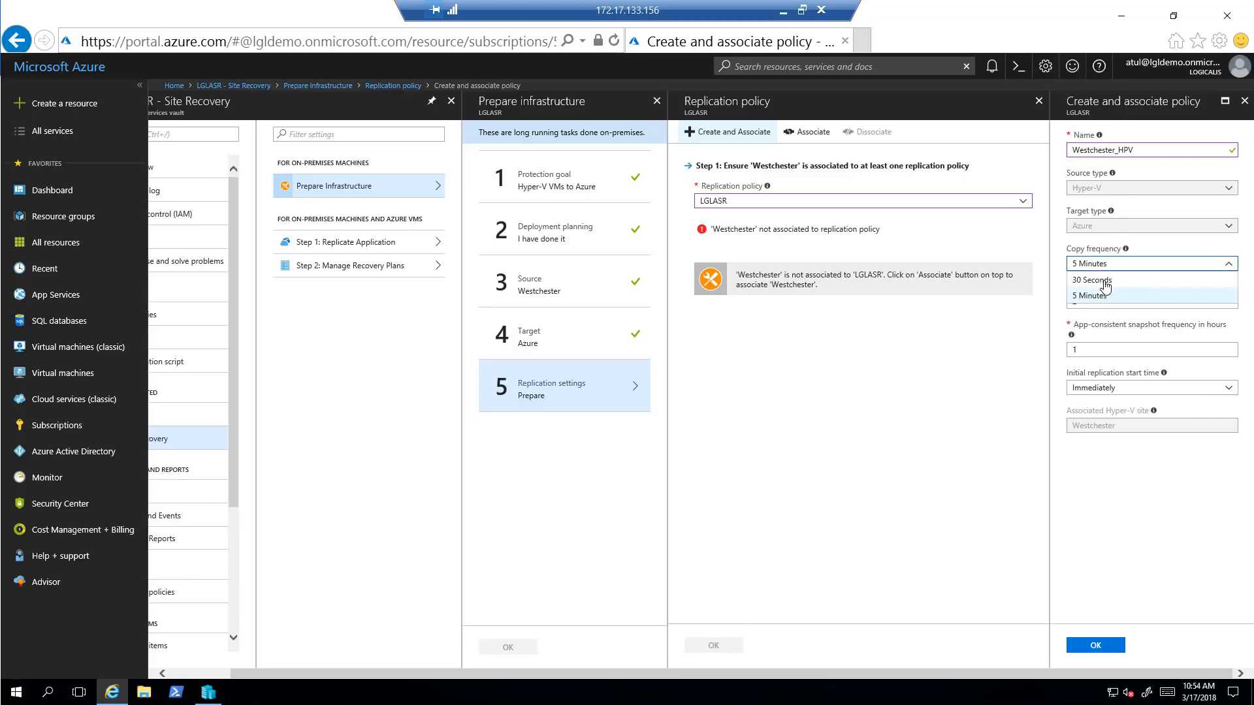
{"action": "left_click", "coordinate": [1097, 295]}
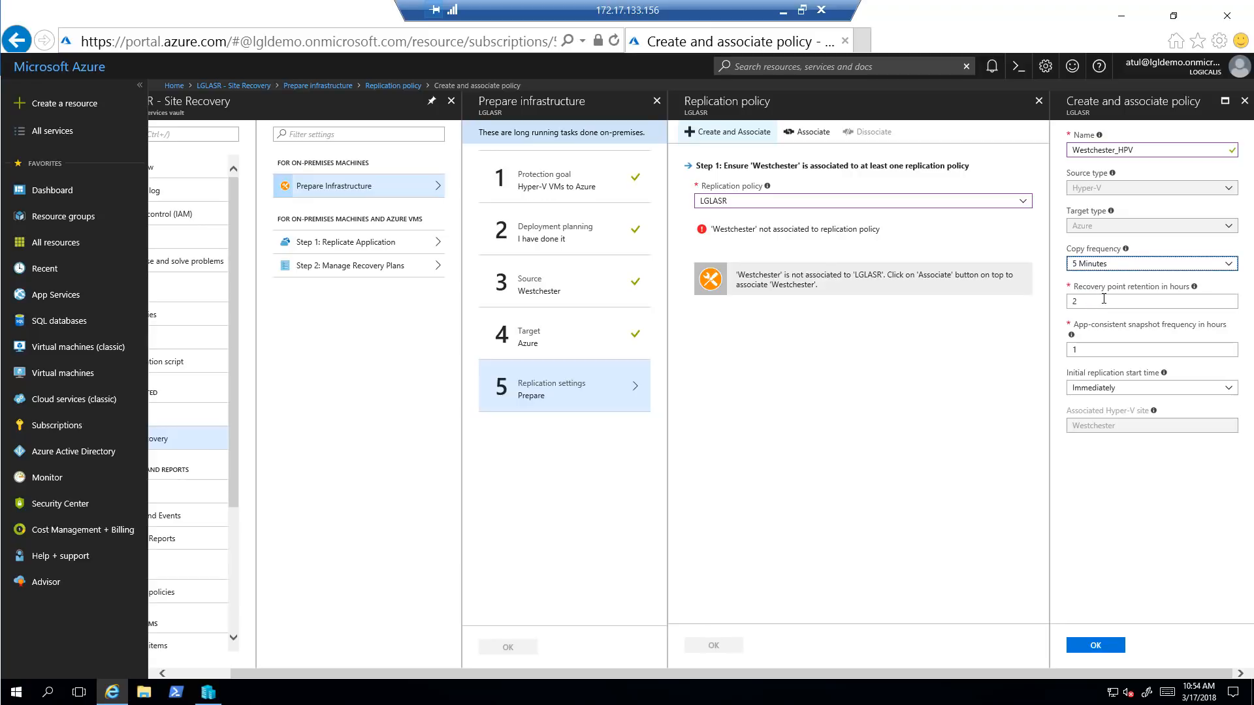
{"action": "left_click_drag", "start_coordinate": [1080, 303], "coordinate": [1063, 312]}
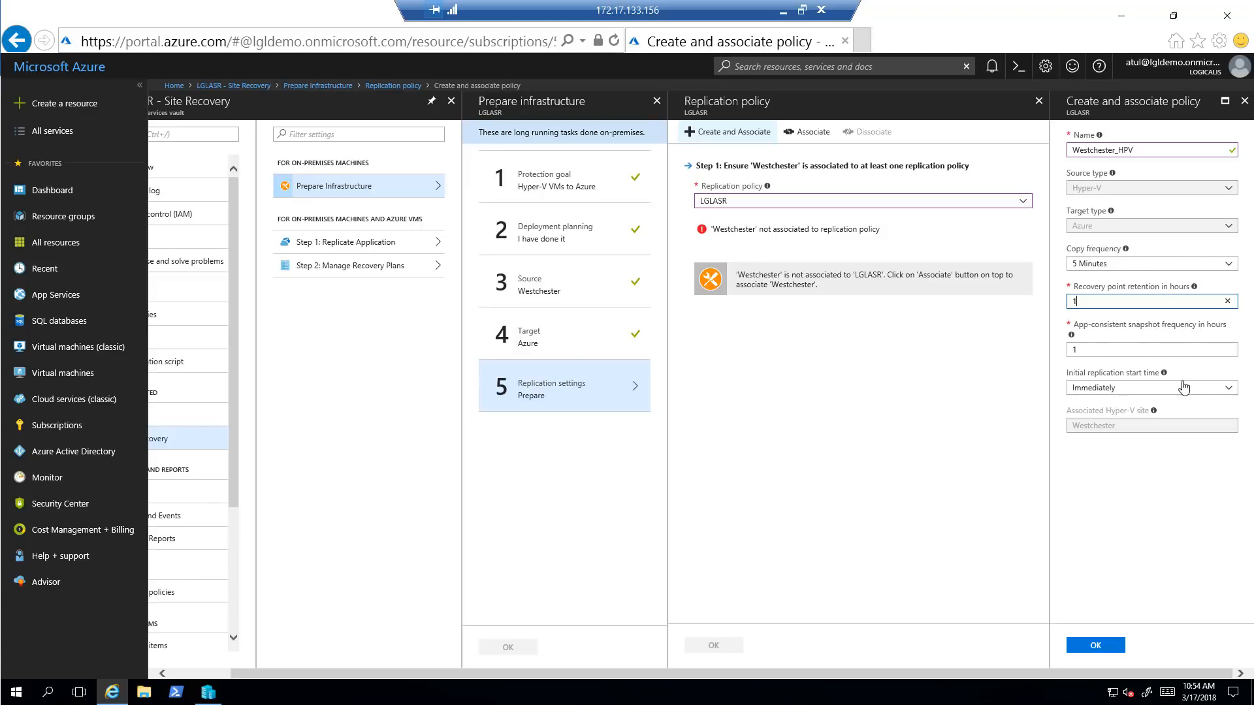
{"action": "left_click", "coordinate": [1095, 646]}
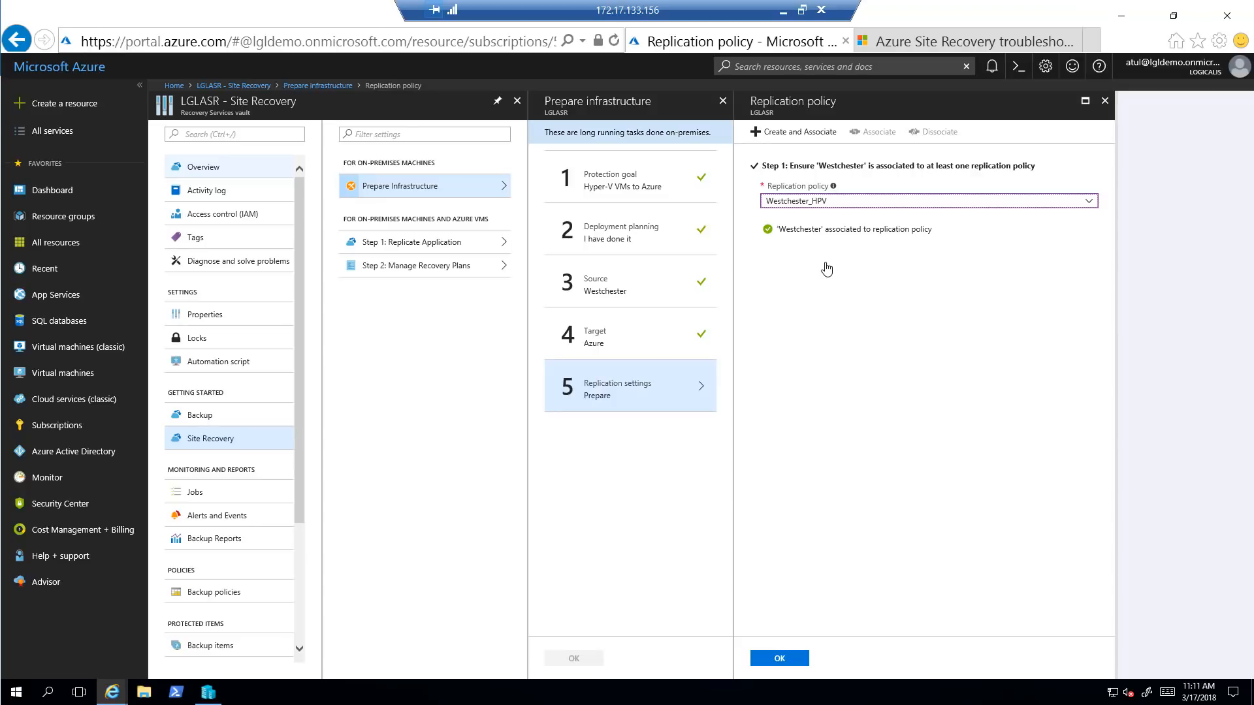
Confirm the replication settings, finish preparing the infrastructure, and close the Site Recovery page
{"action": "left_click", "coordinate": [780, 659]}
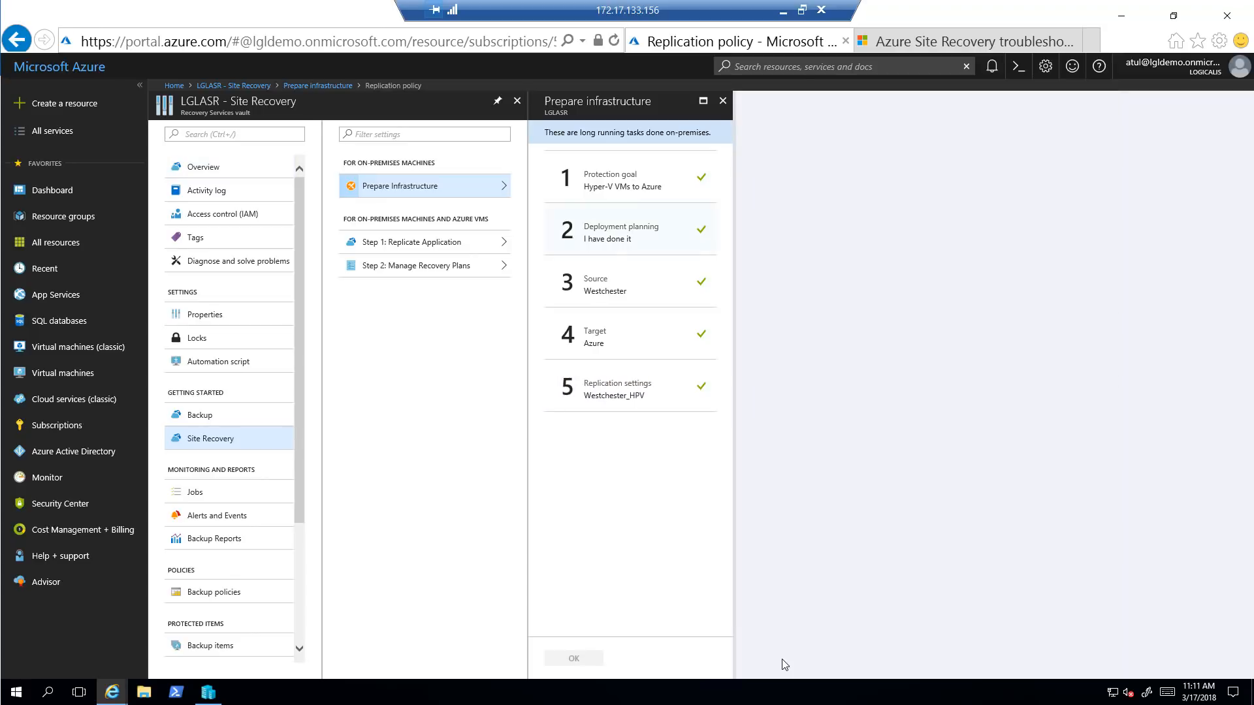
{"action": "left_click", "coordinate": [575, 664]}
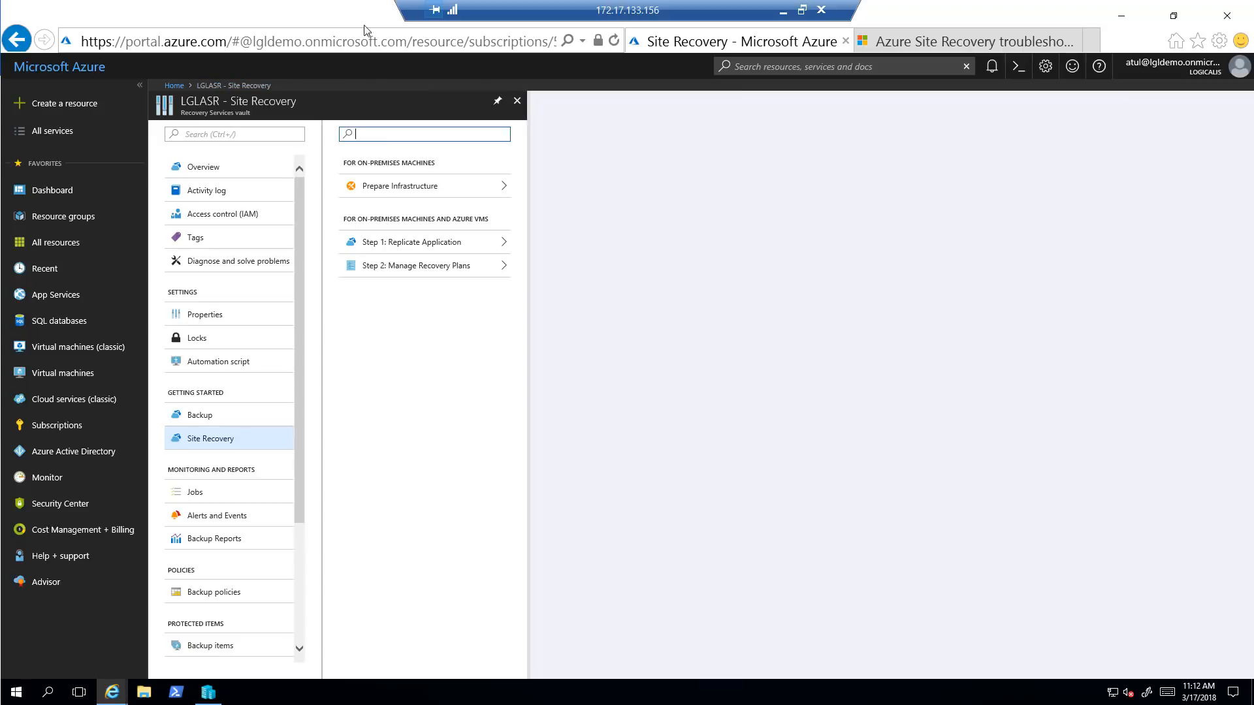
{"action": "left_click", "coordinate": [517, 99]}
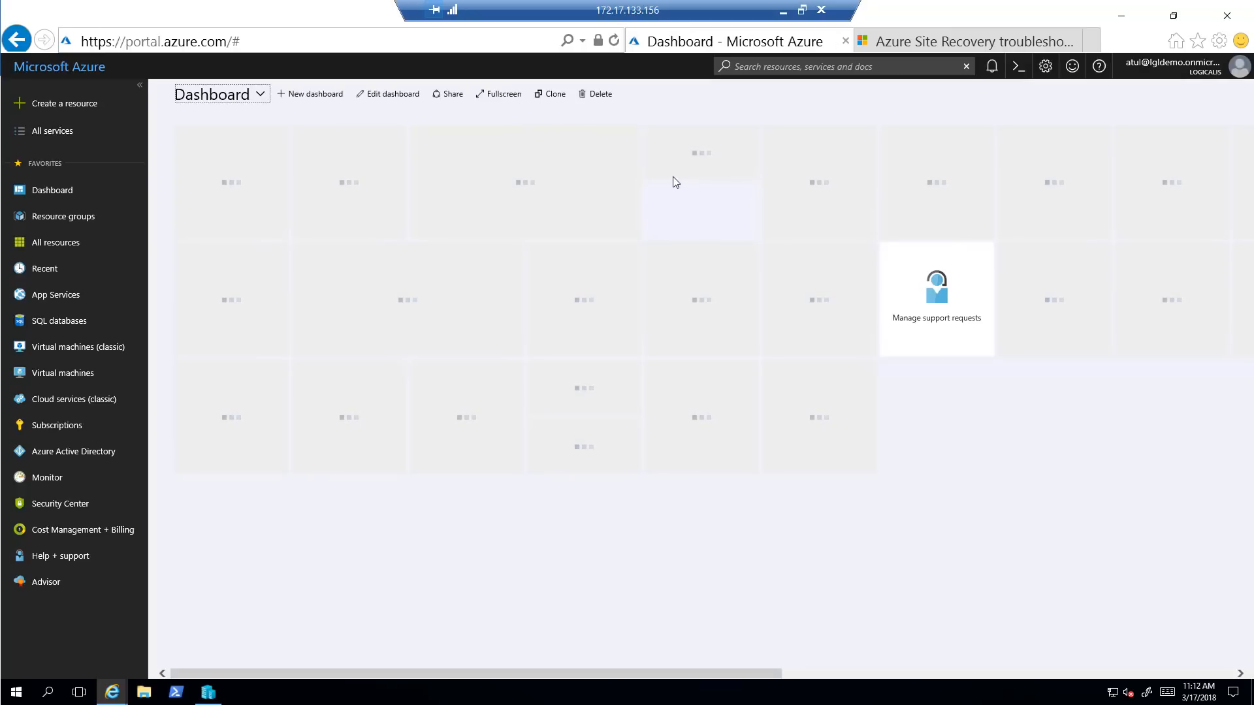
Open the LGLASR Recovery Services vault and view its overview dashboard
{"action": "mouse_move", "coordinate": [673, 177]}
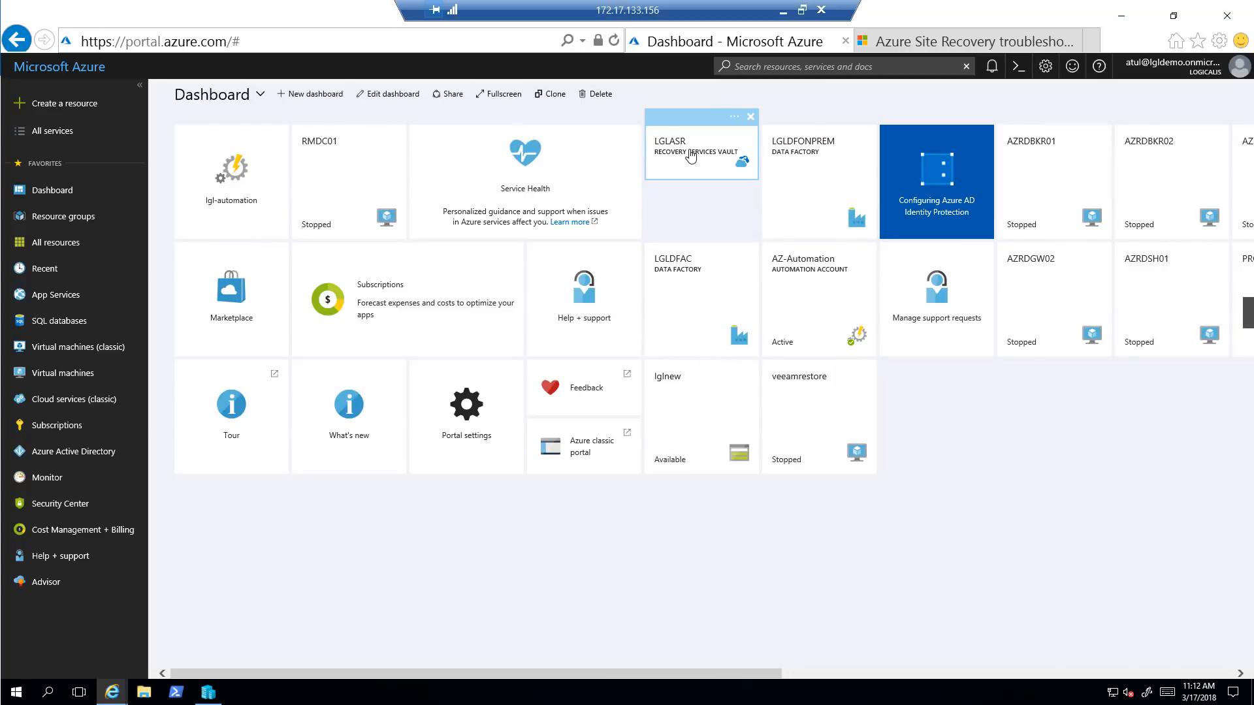
{"action": "left_click", "coordinate": [655, 167]}
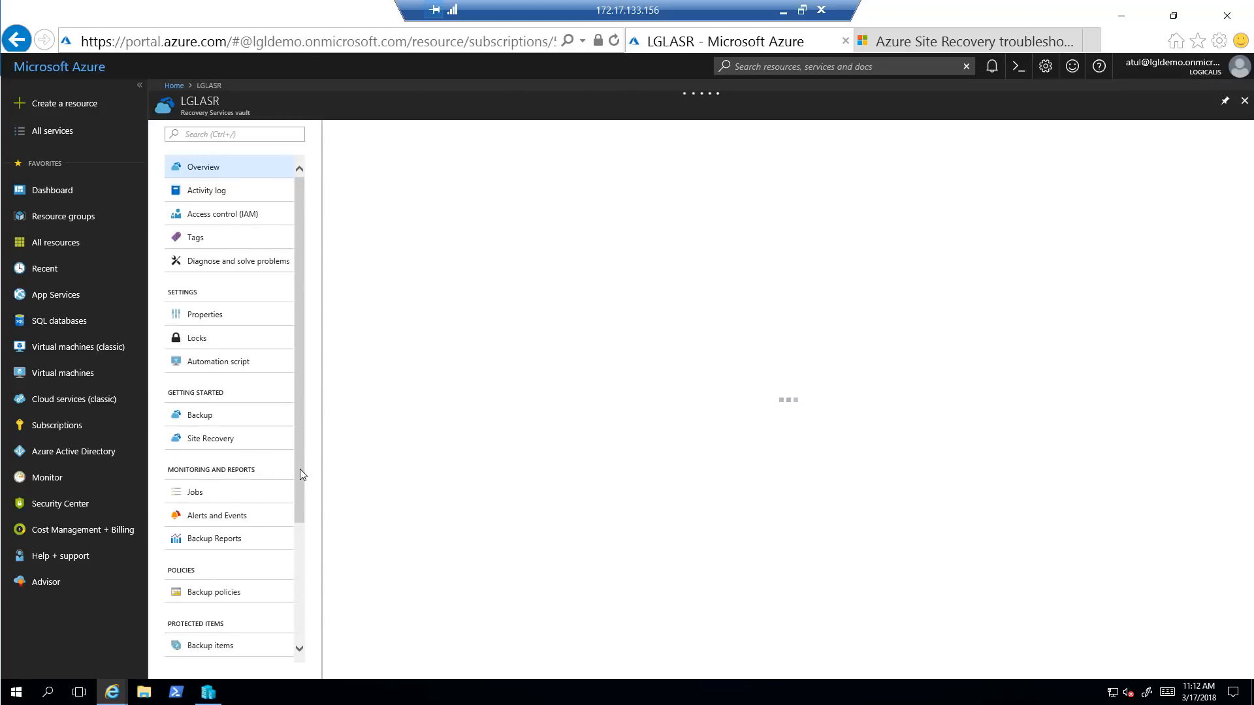
{"action": "left_click_drag", "start_coordinate": [300, 469], "coordinate": [302, 476]}
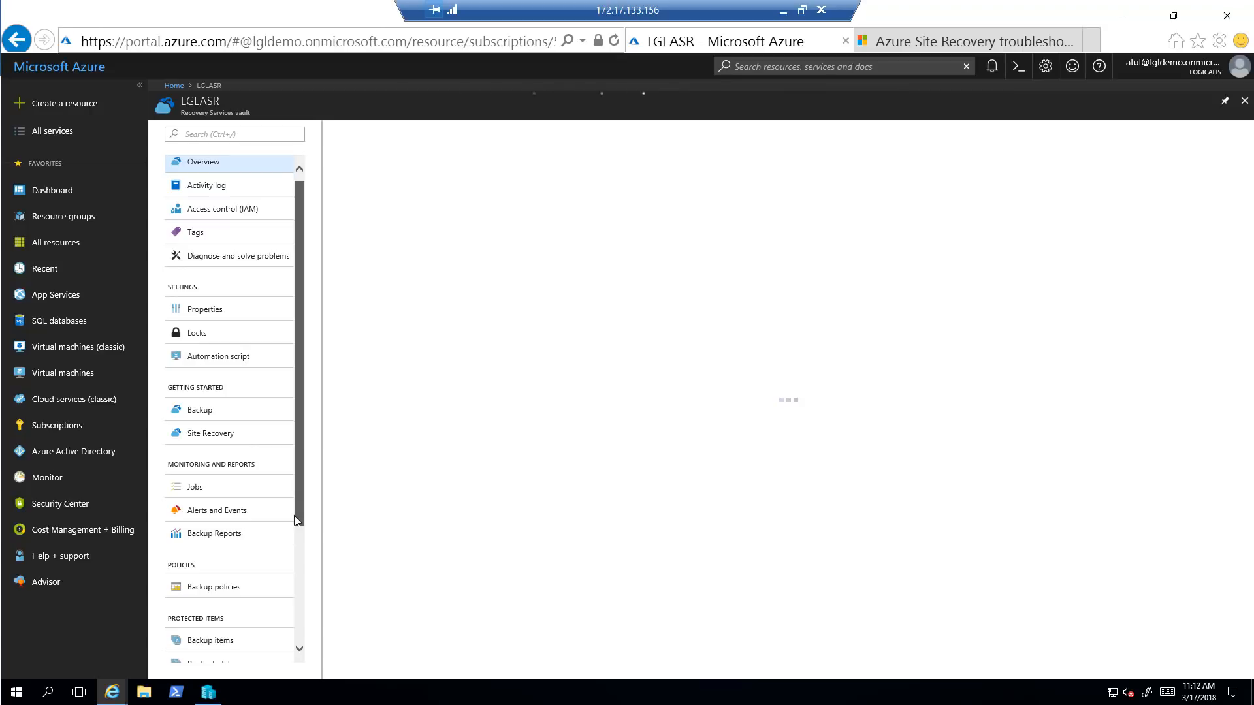
{"action": "scroll", "coordinate": [287, 585], "scroll_direction": "down", "scroll_amount": 3}
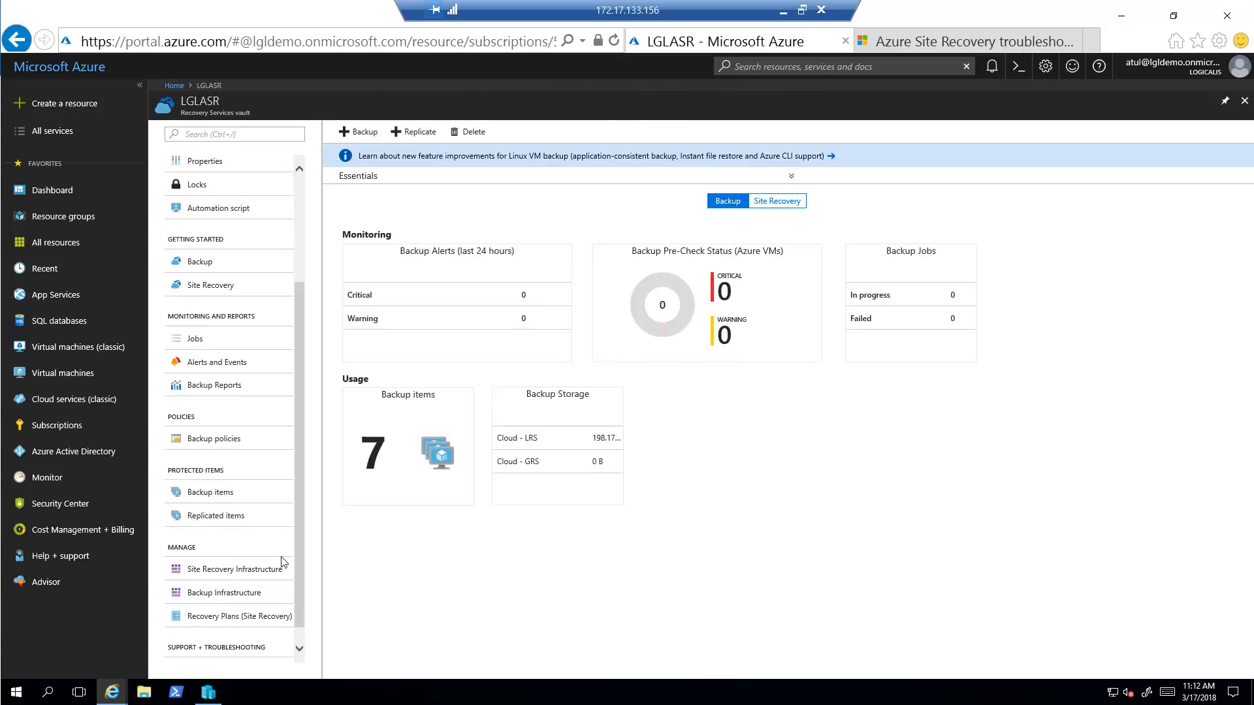
From Replicated items, begin a new replication with on-premises Westchester as the source
{"action": "left_click", "coordinate": [220, 526]}
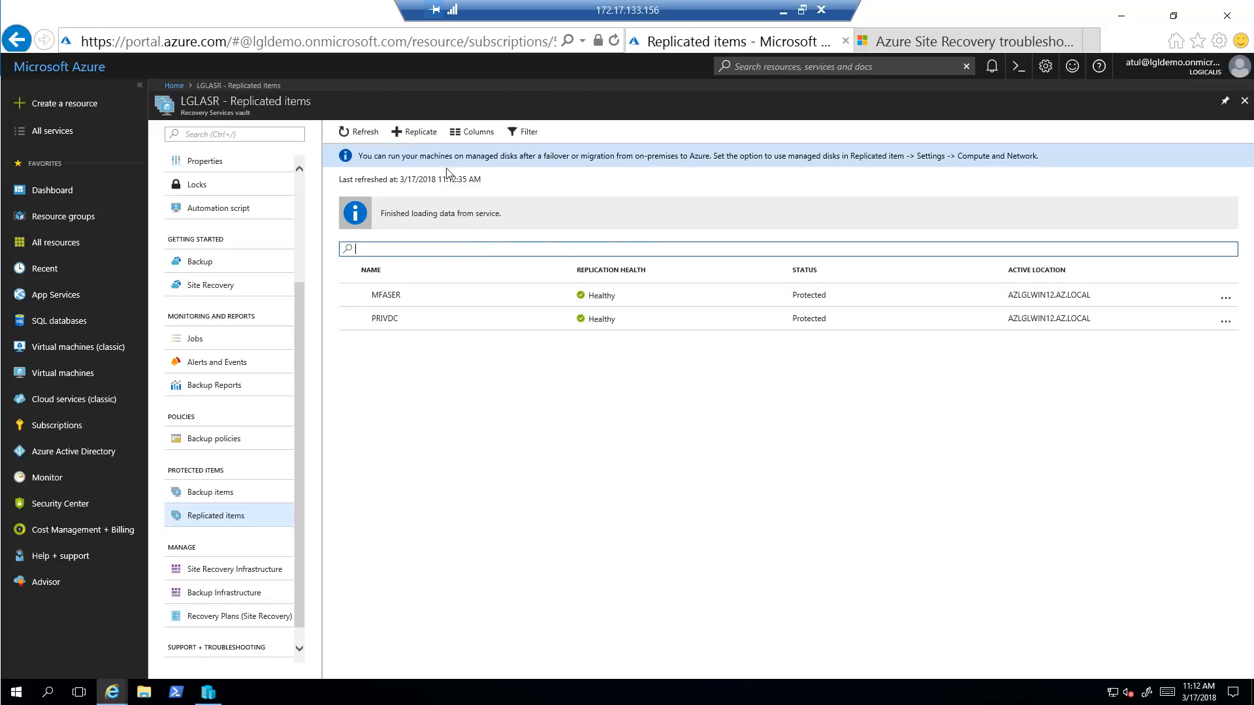
{"action": "left_click", "coordinate": [413, 132]}
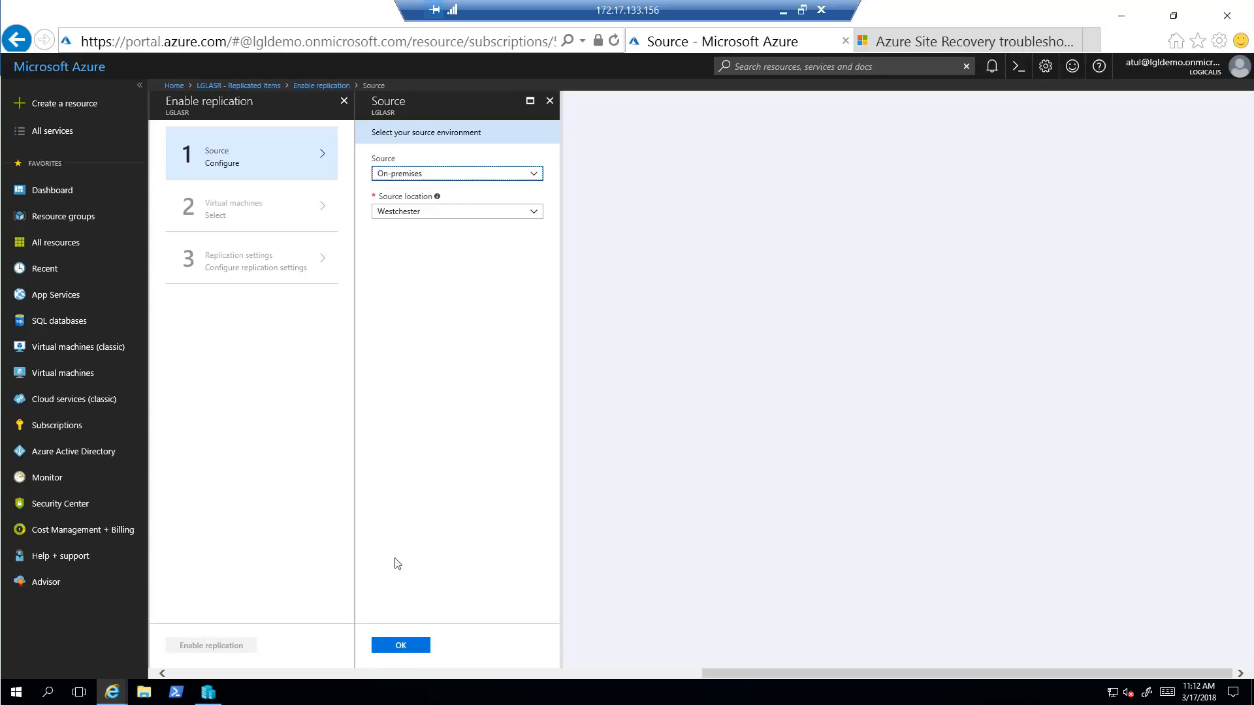
{"action": "left_click", "coordinate": [400, 644]}
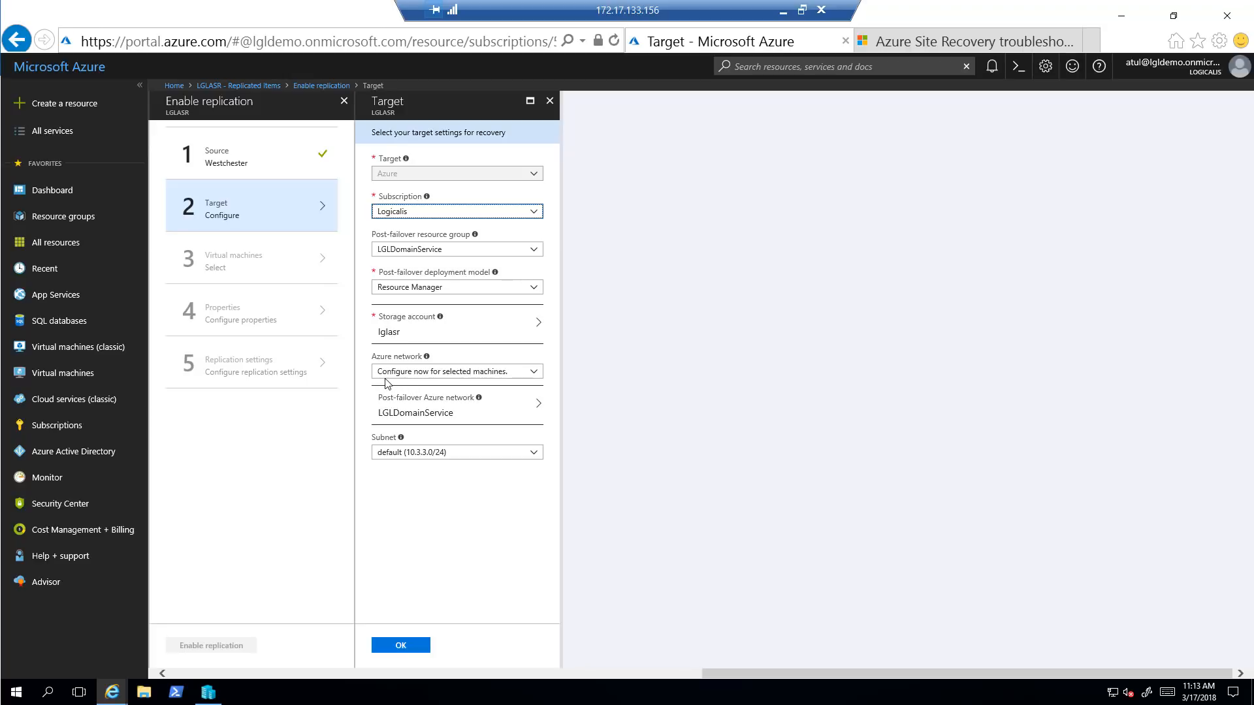
Keep 'Configure now for selected machines', select the LGLDomainService network, and confirm the Azure target
{"action": "left_click", "coordinate": [534, 378]}
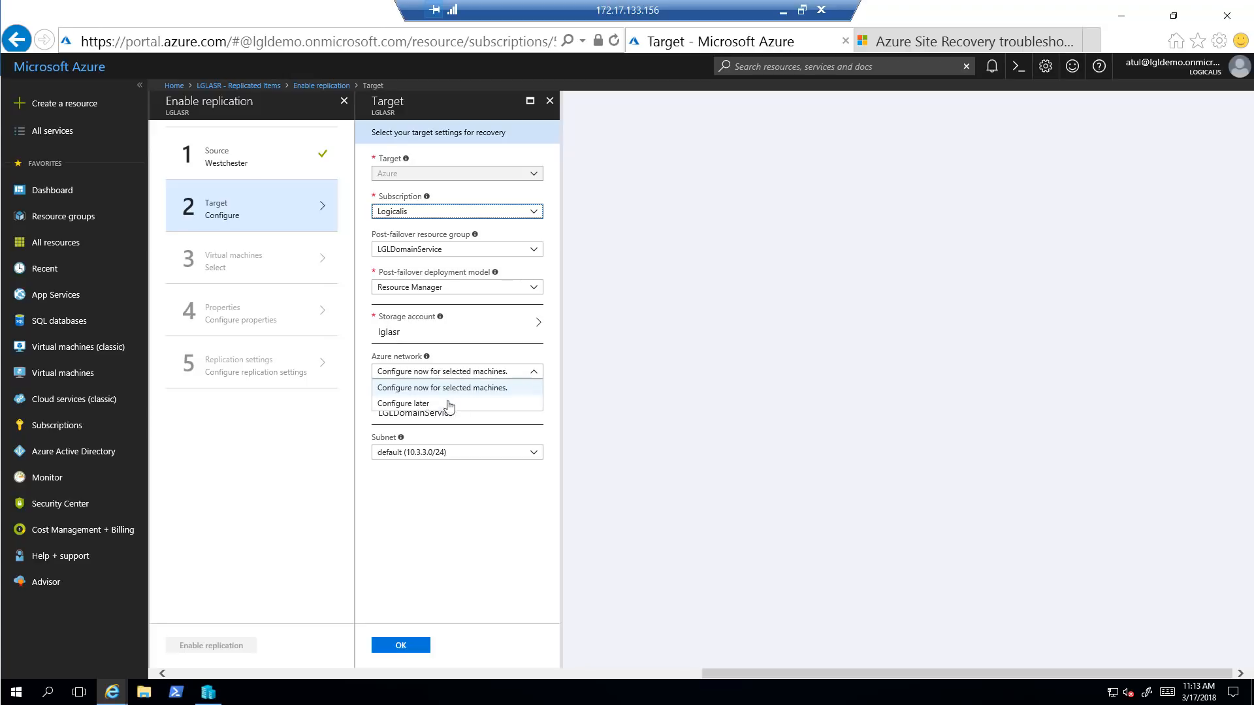
{"action": "left_click", "coordinate": [430, 390]}
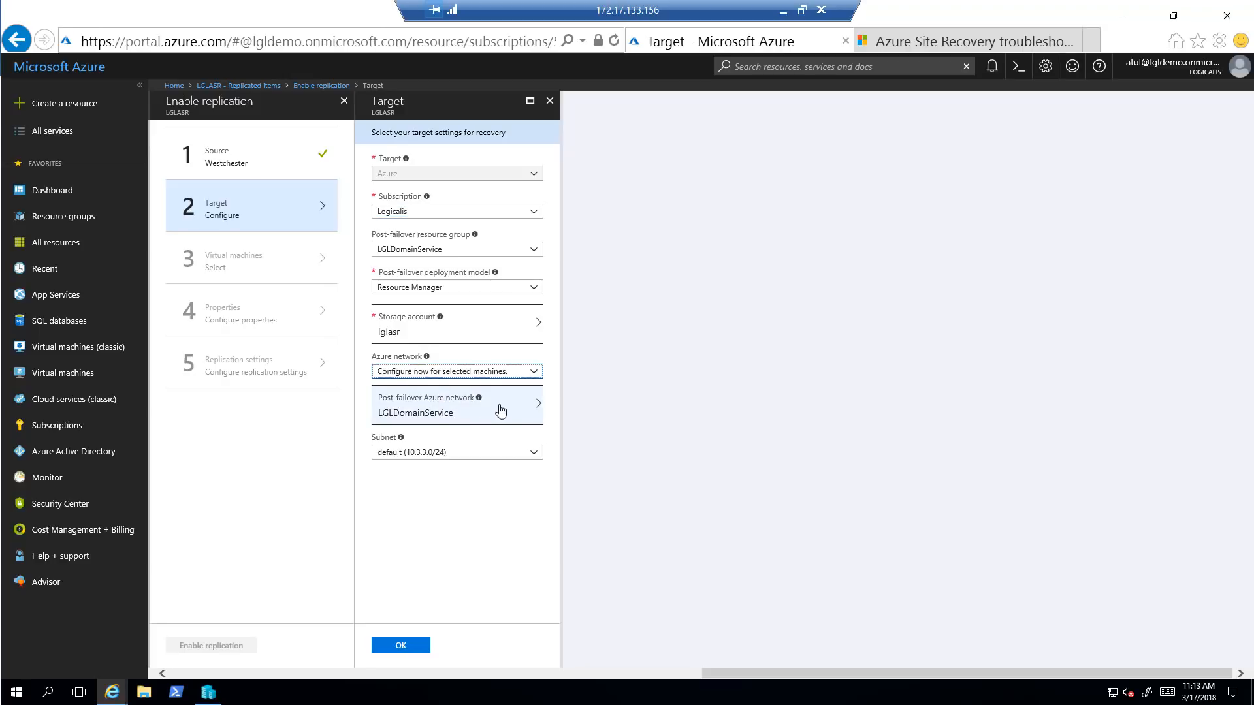
{"action": "left_click", "coordinate": [416, 418]}
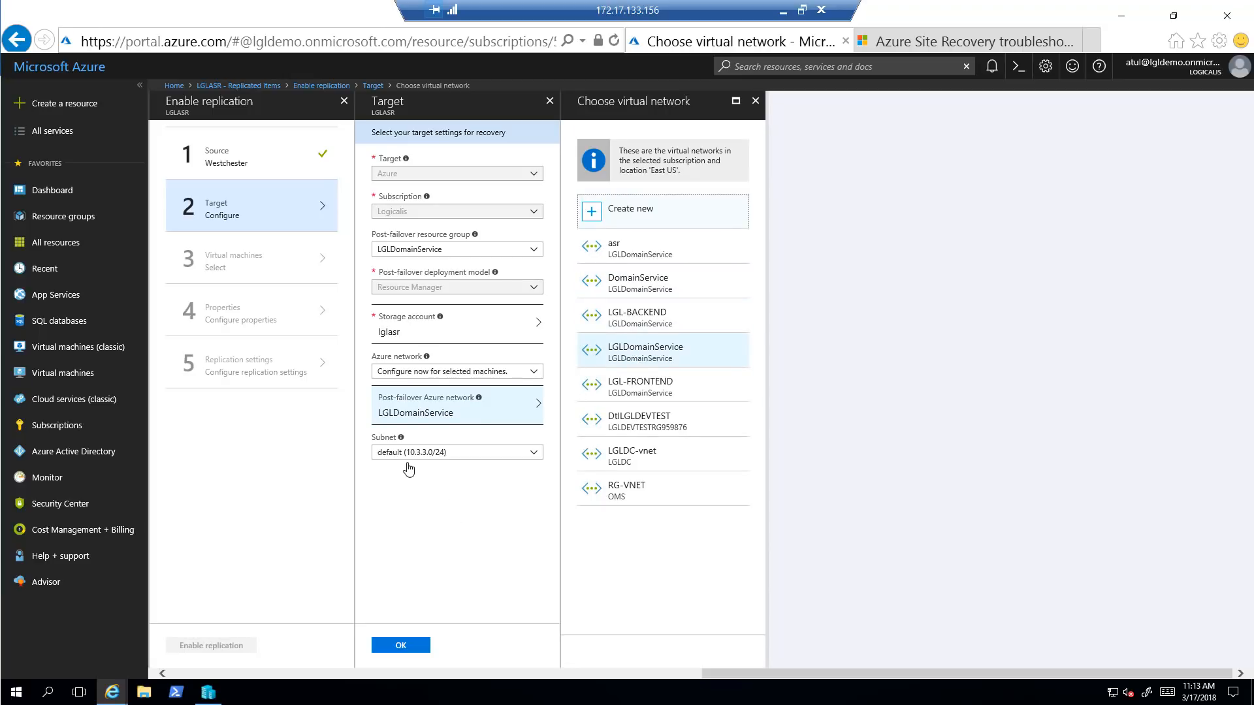
{"action": "left_click", "coordinate": [755, 101]}
{"action": "left_click", "coordinate": [421, 647]}
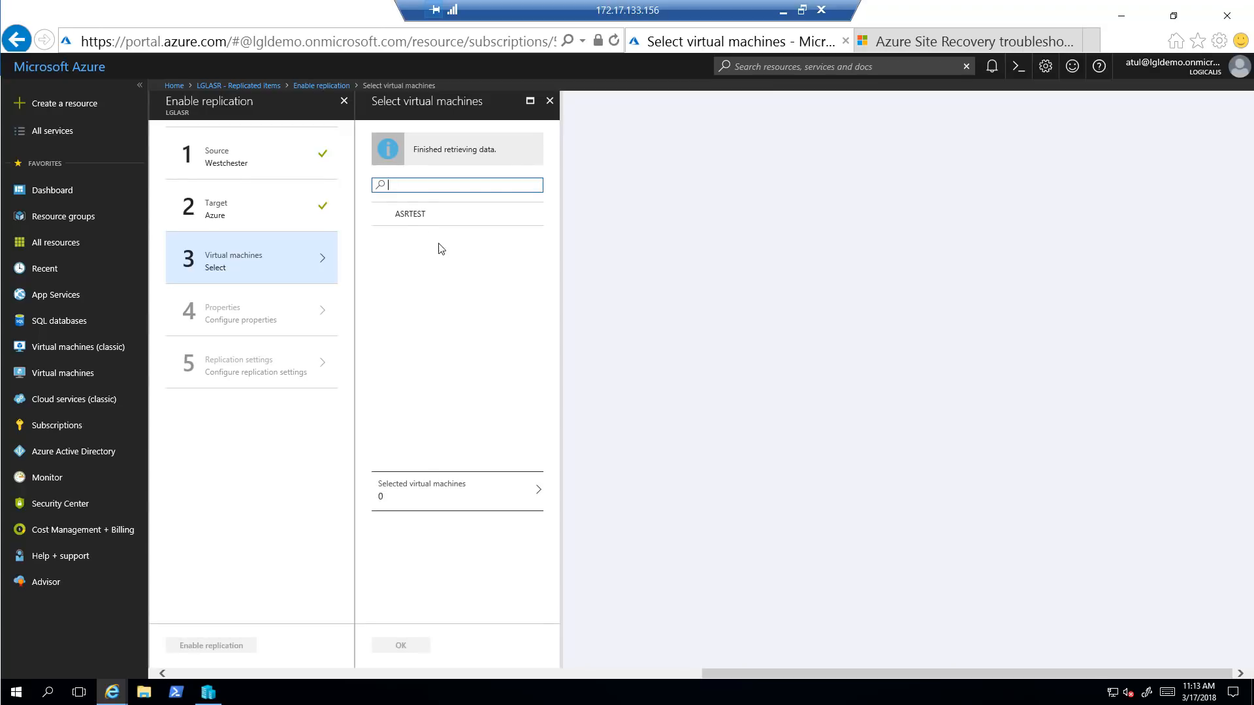
Select ASRTEST for replication after checking it in Hyper-V Manager
{"action": "left_click", "coordinate": [382, 215]}
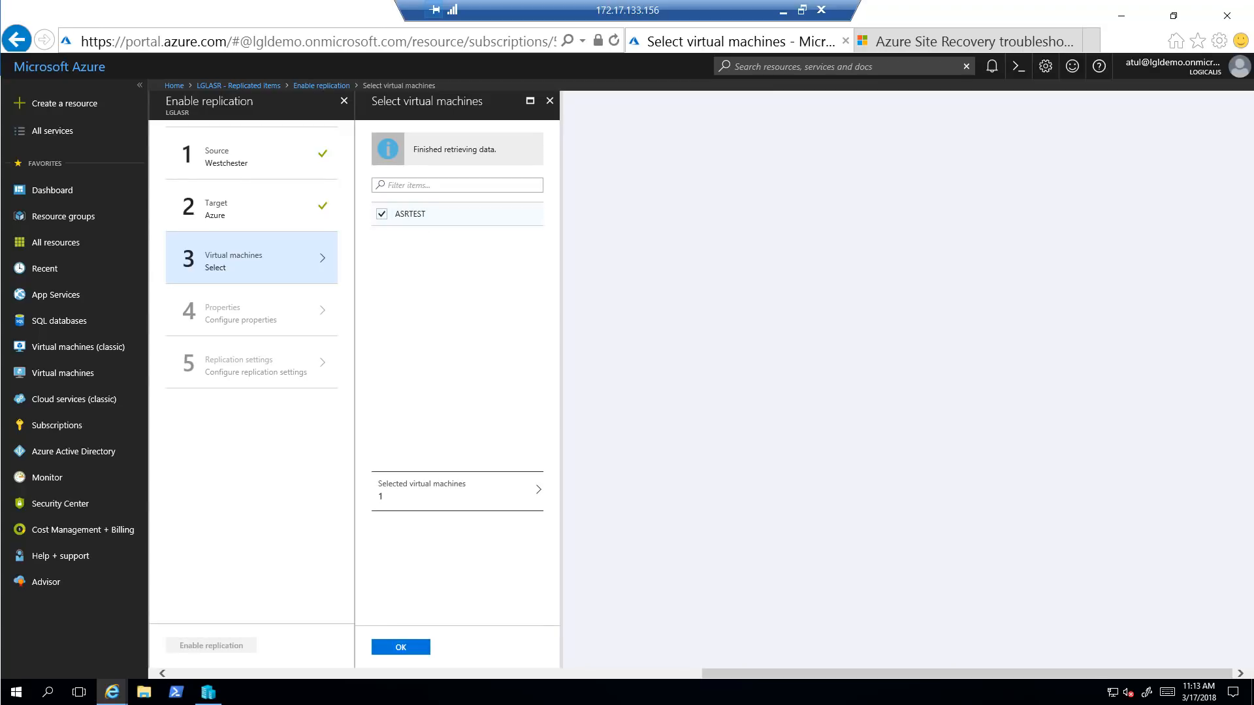
{"action": "left_click", "coordinate": [208, 693]}
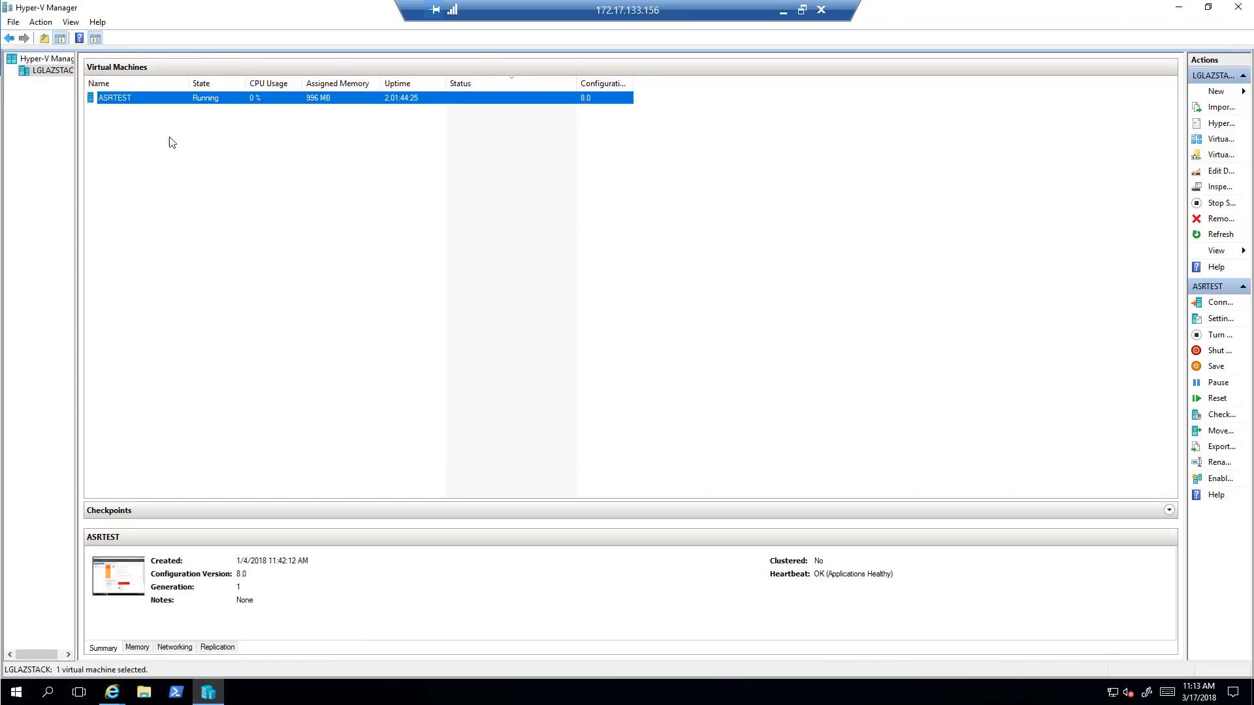
{"action": "left_click", "coordinate": [1177, 9]}
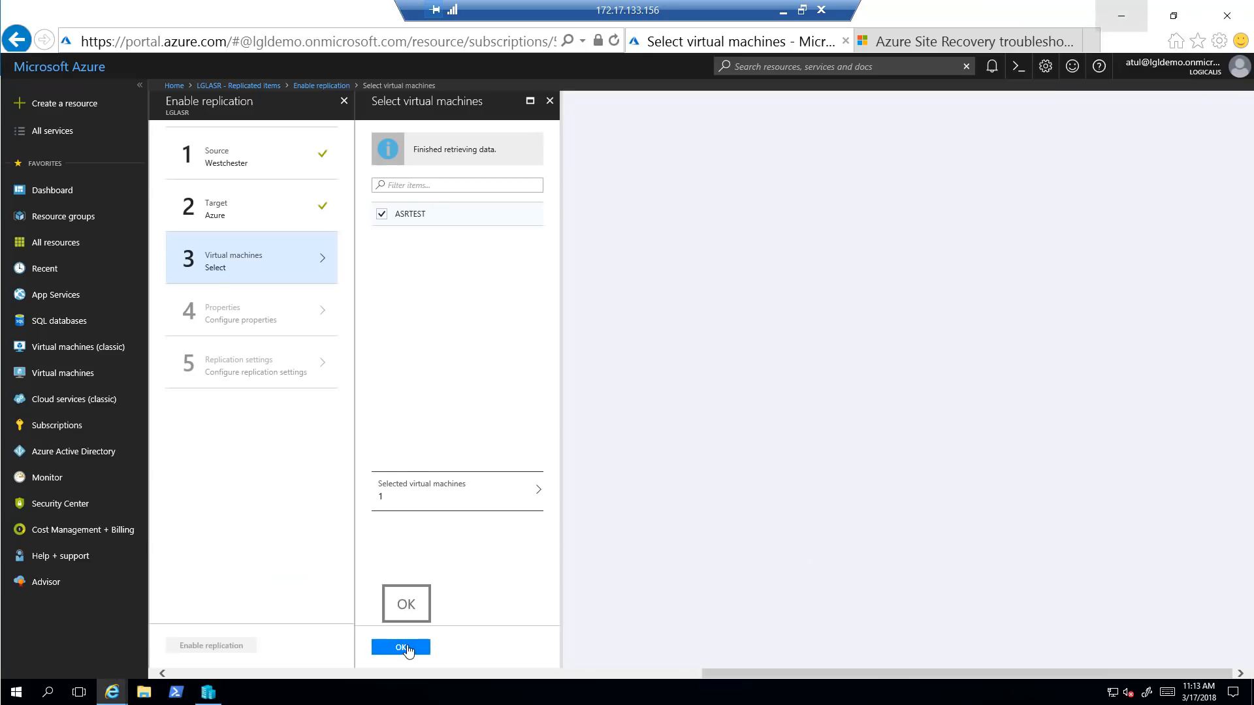
{"action": "left_click", "coordinate": [401, 647]}
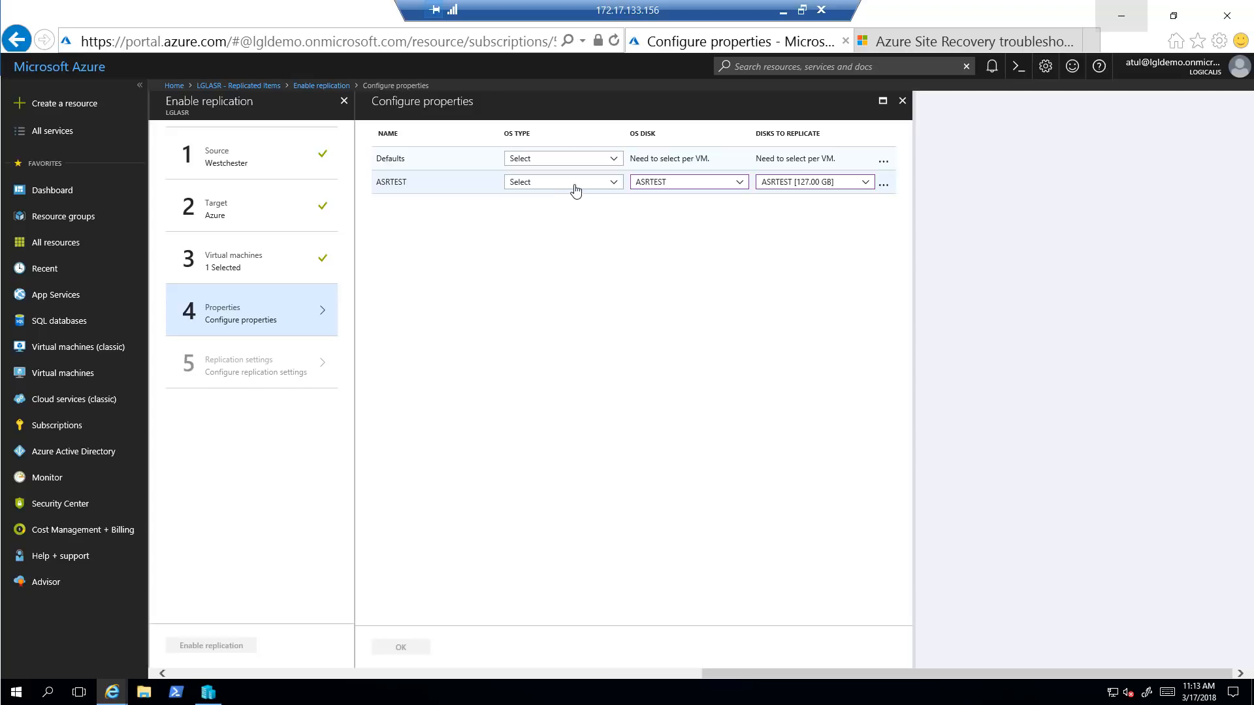
Set ASRTEST's OS type to Windows and confirm the properties
{"action": "left_click", "coordinate": [613, 185]}
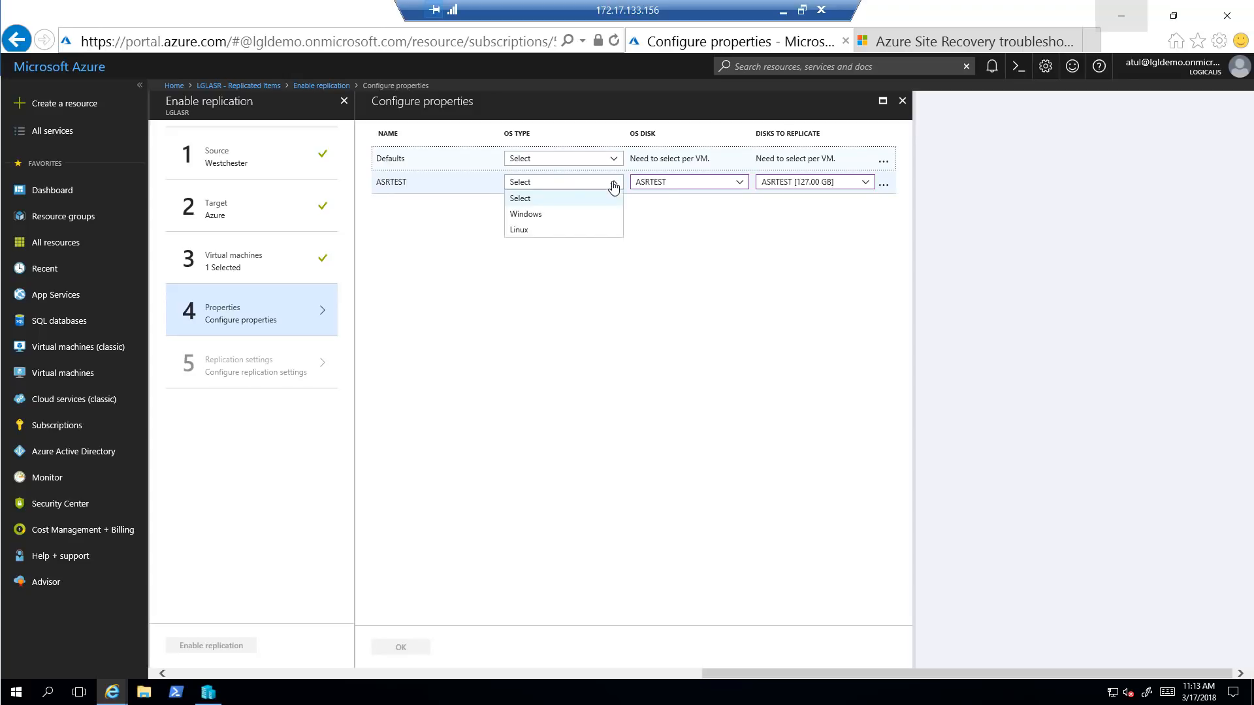
{"action": "left_click", "coordinate": [542, 220]}
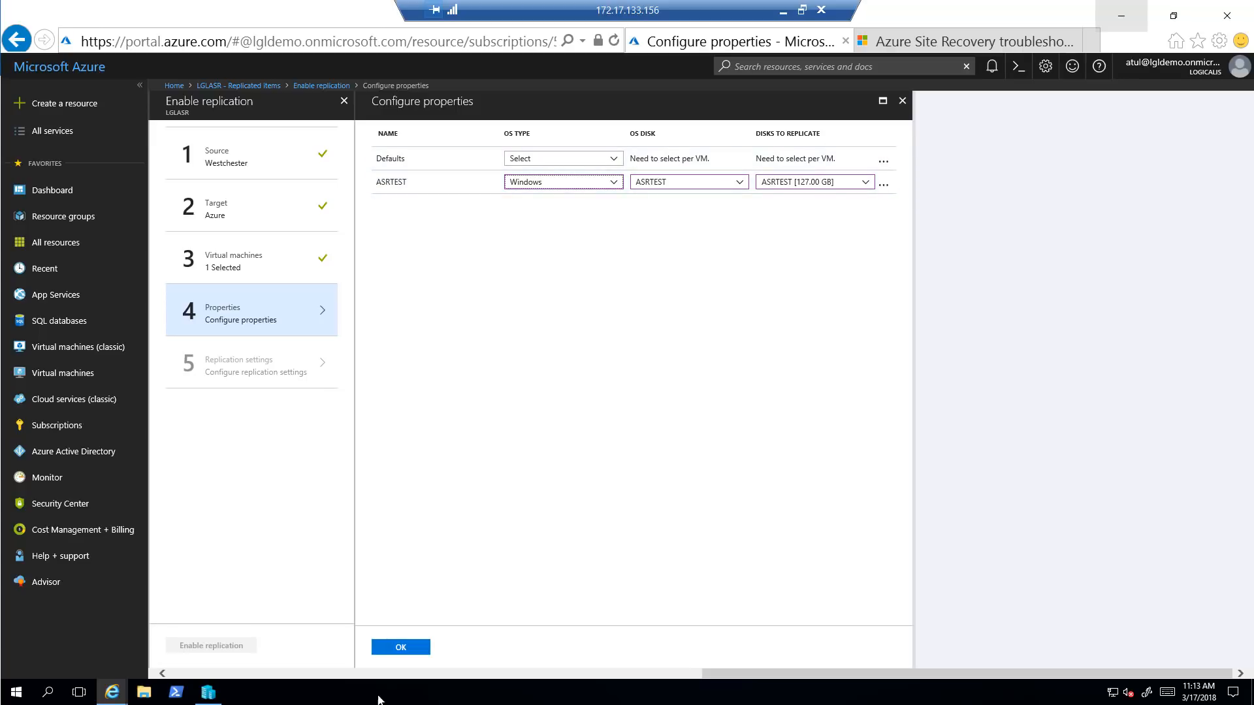
{"action": "left_click", "coordinate": [400, 650]}
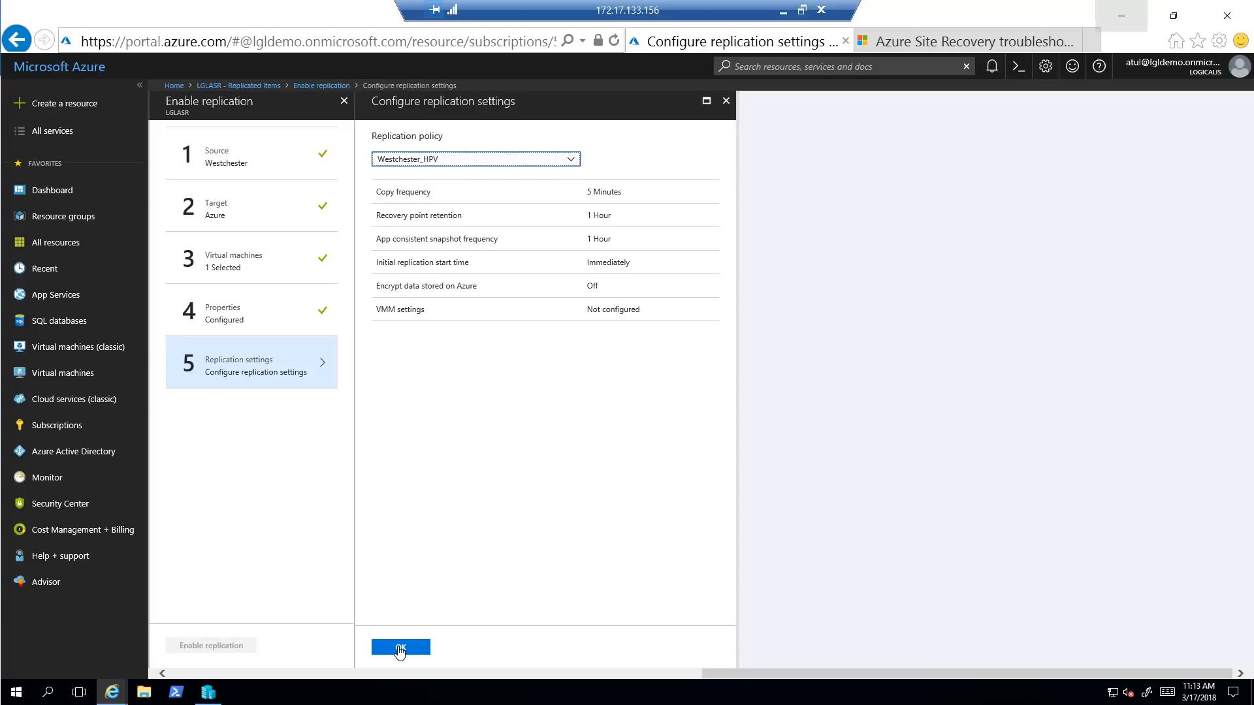
Accept the Westchester_HPV policy and enable replication for ASRTEST
{"action": "left_click", "coordinate": [400, 648]}
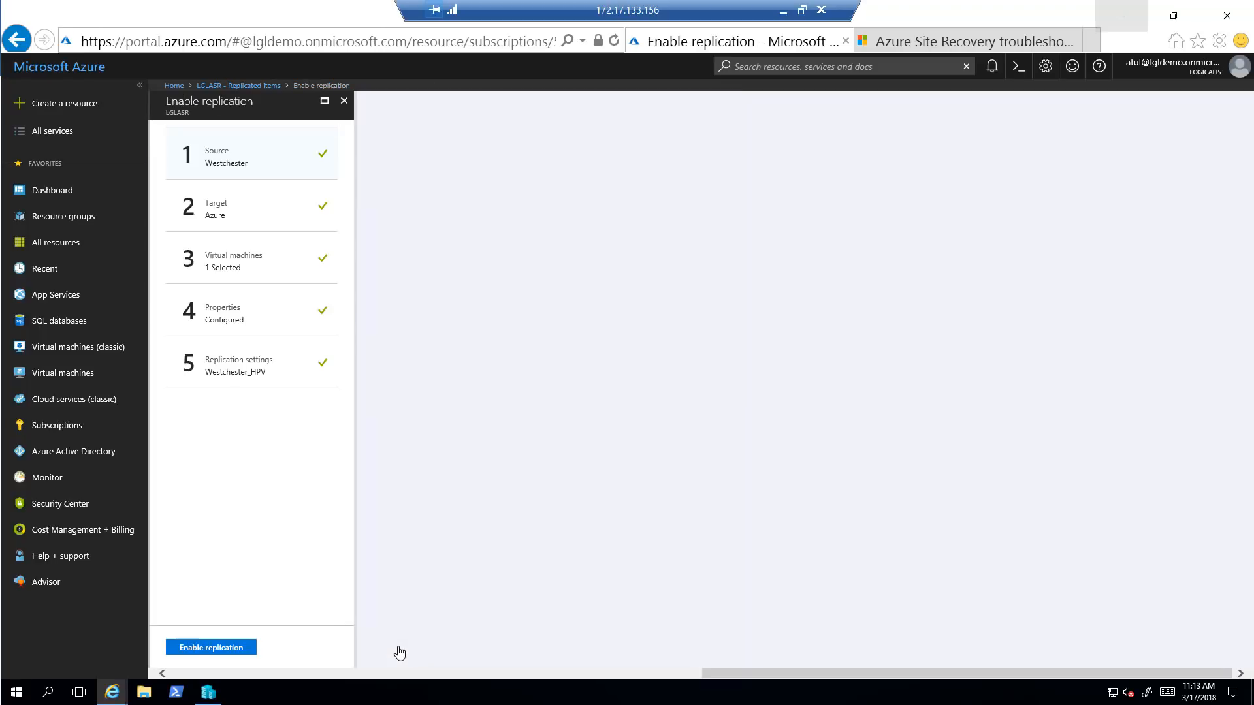
{"action": "left_click", "coordinate": [211, 648]}
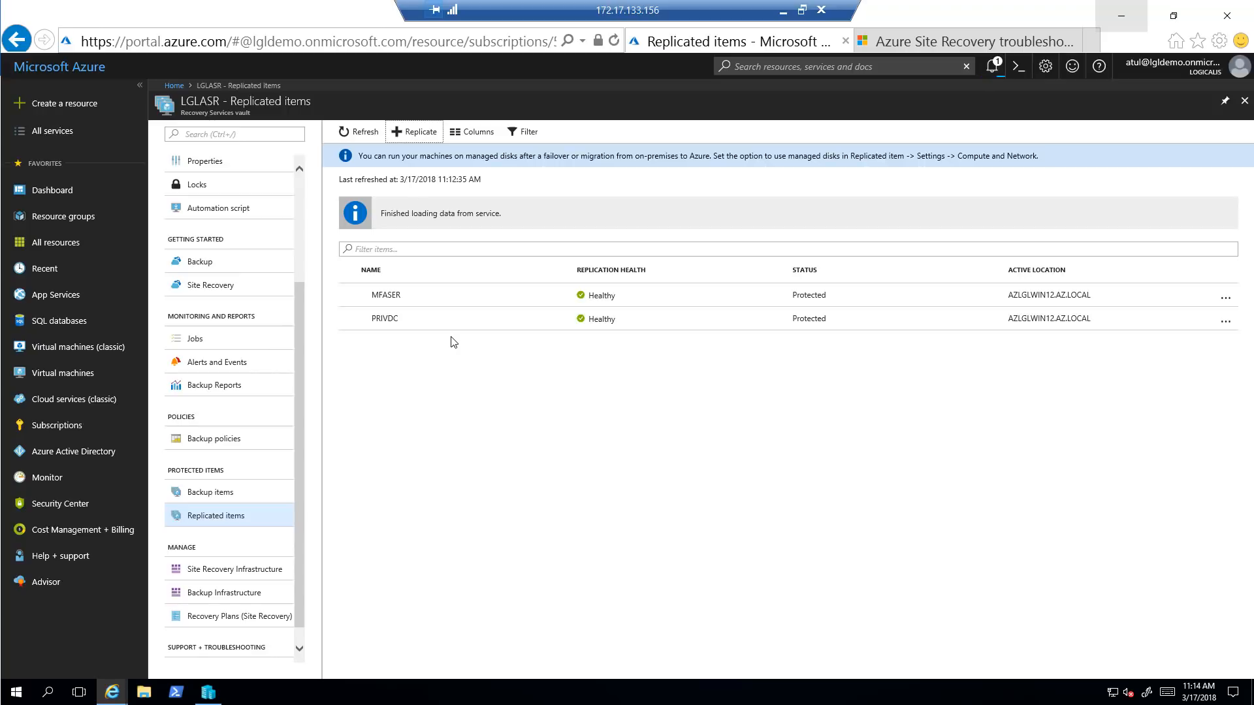
Refresh the replicated items list and open ASRTEST's overview
{"action": "left_click", "coordinate": [371, 134]}
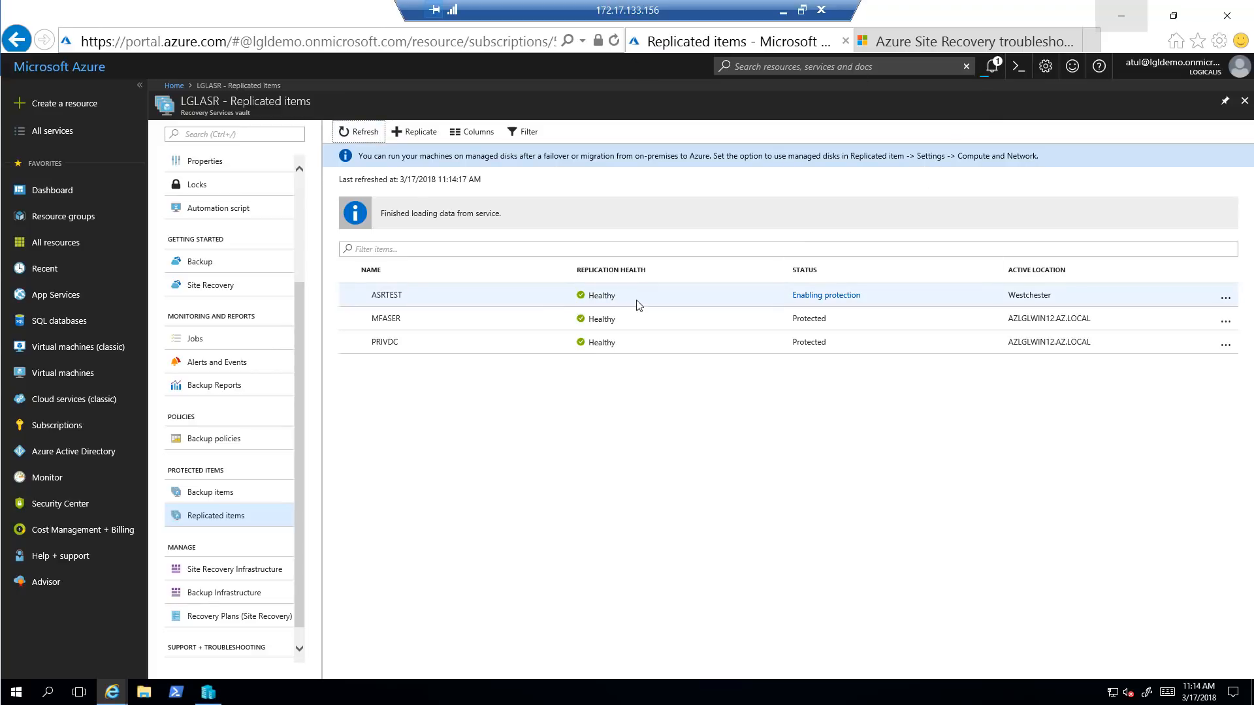
{"action": "left_click_drag", "start_coordinate": [615, 295], "coordinate": [587, 295]}
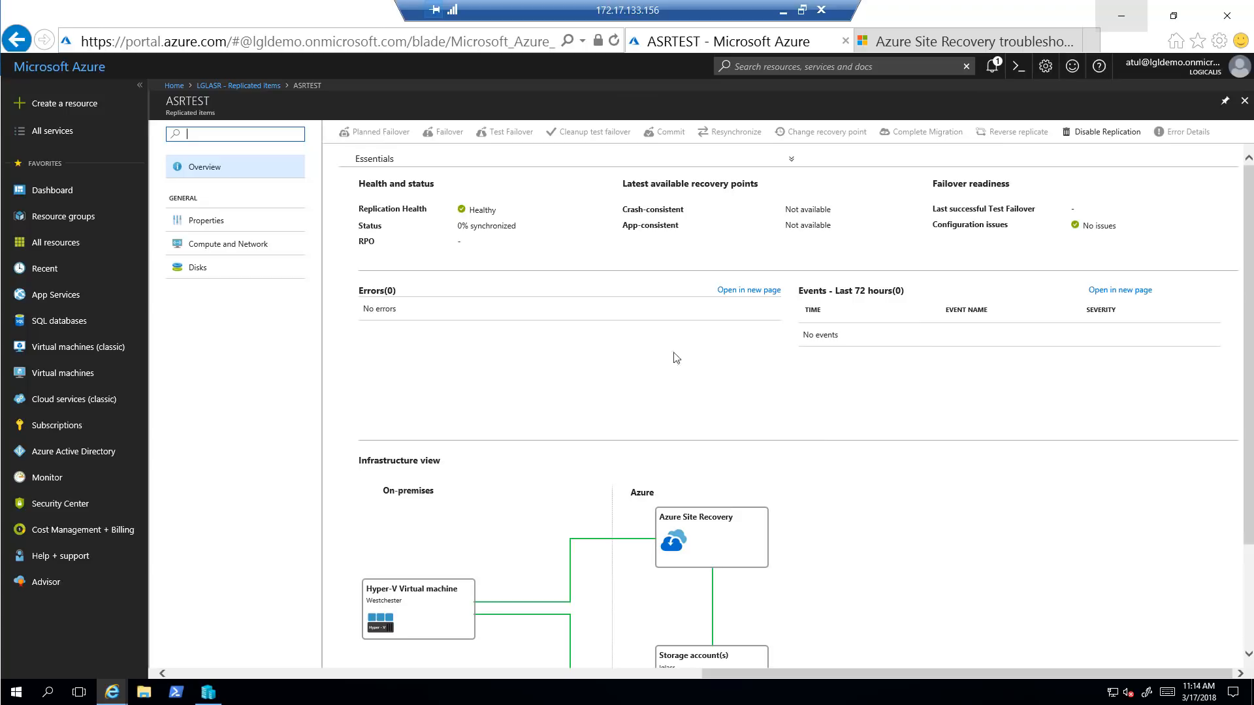
View ASRTEST's replication properties, then close its blade
{"action": "left_click", "coordinate": [216, 225]}
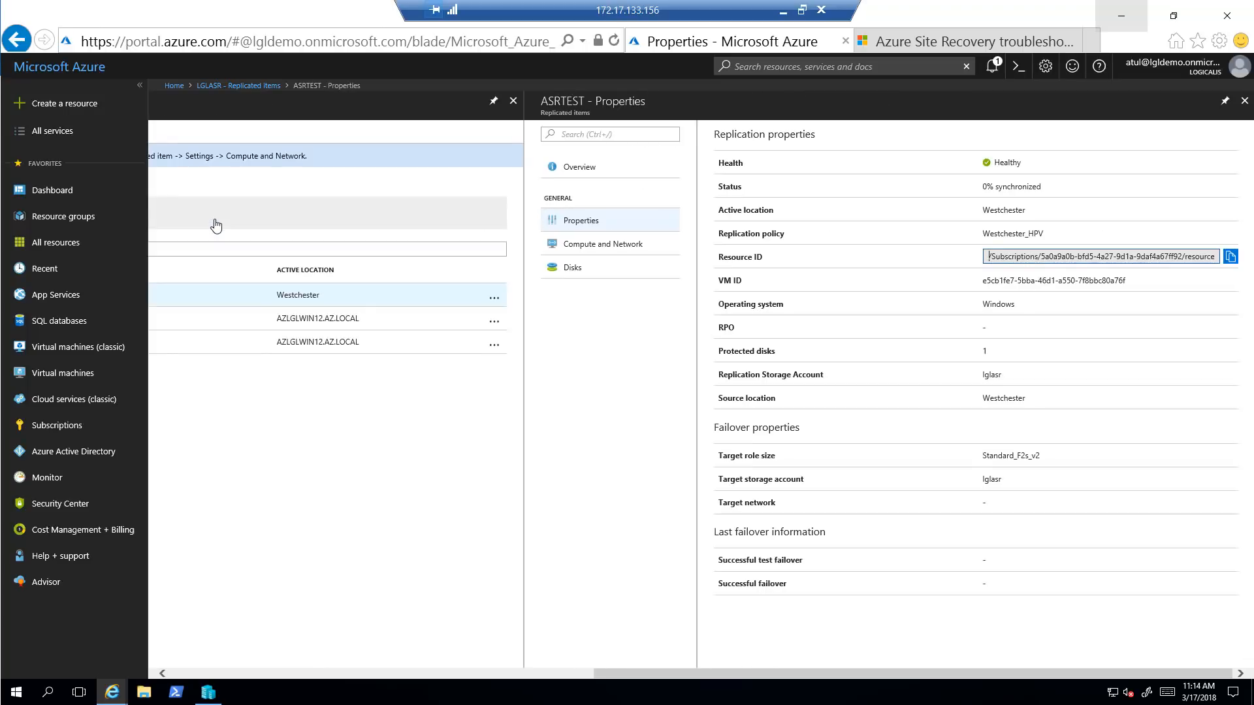
{"action": "left_click", "coordinate": [1242, 103]}
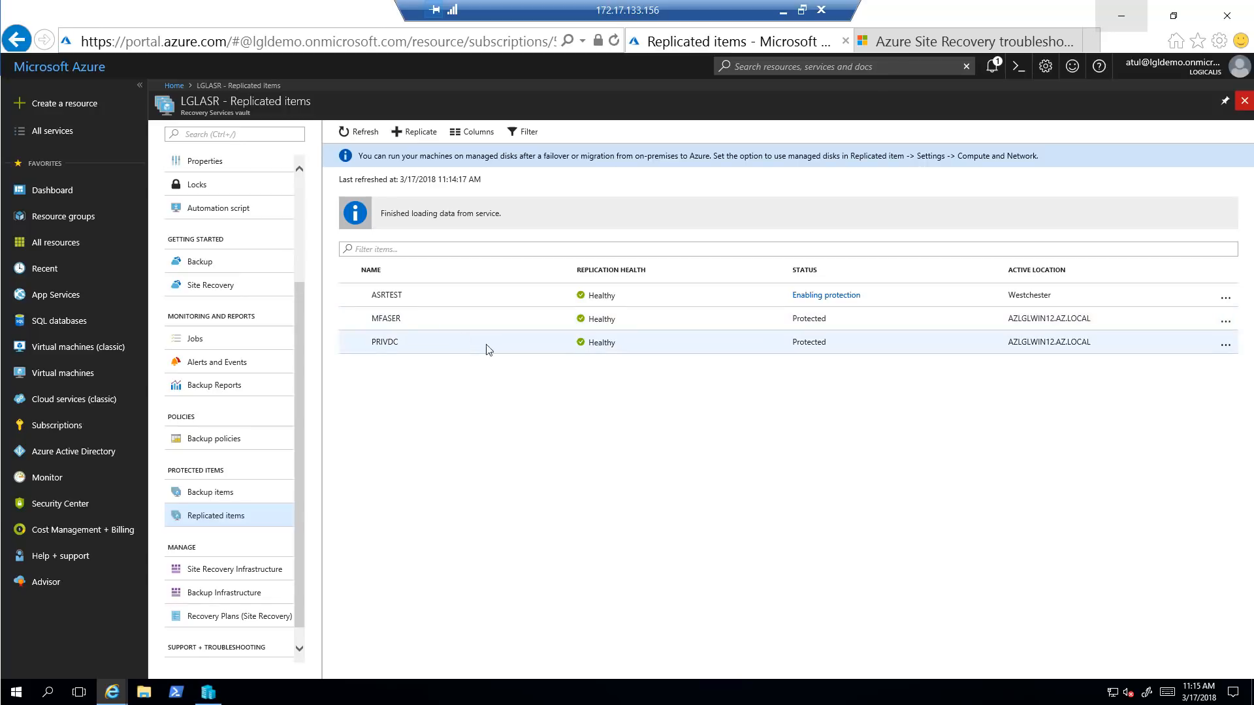
View MFASER's replication overview, then go back to the replicated items list
{"action": "left_click", "coordinate": [1009, 323]}
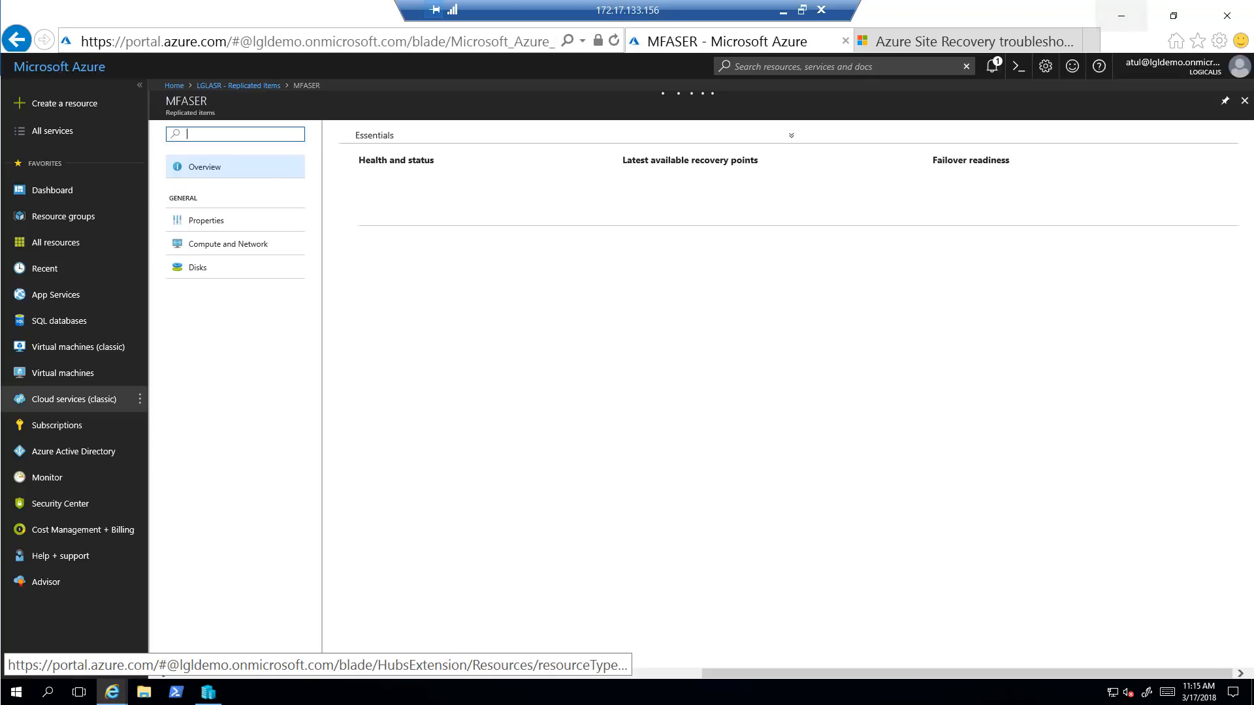
{"action": "left_click", "coordinate": [18, 42]}
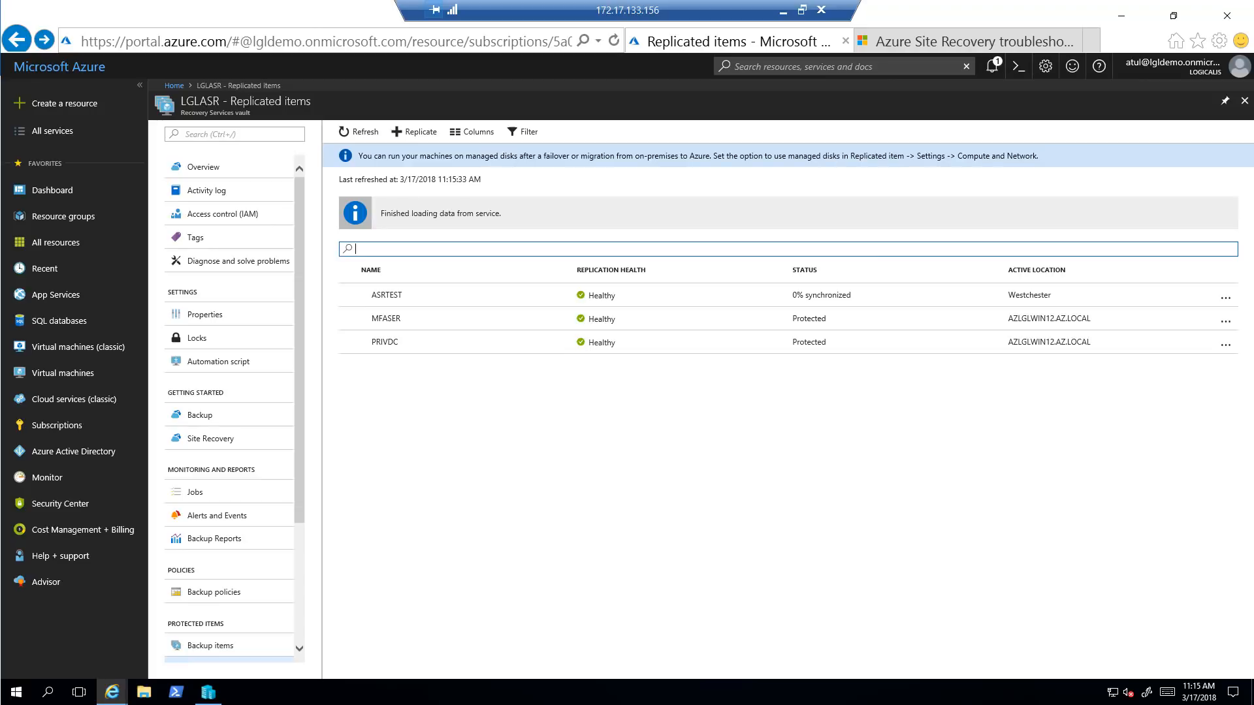
Close the remote desktop session, the Azure folder and the PRIVDC connection window
{"action": "left_click", "coordinate": [821, 10]}
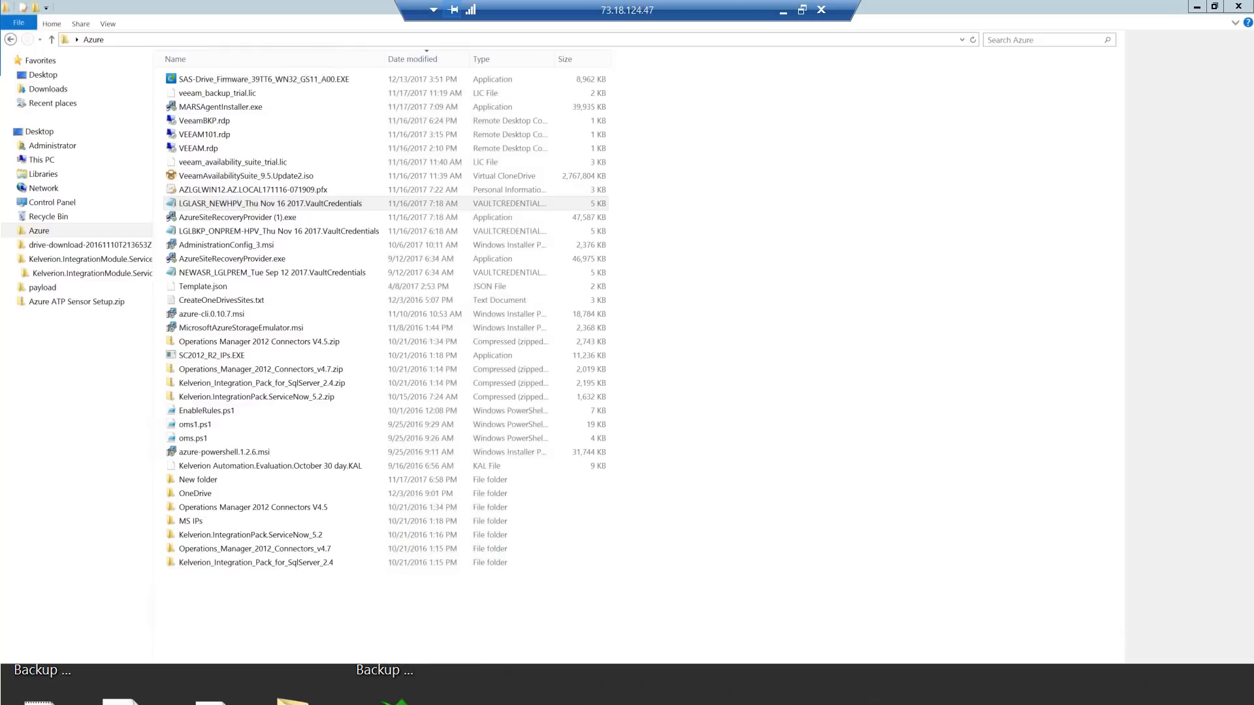
{"action": "left_click", "coordinate": [1242, 7]}
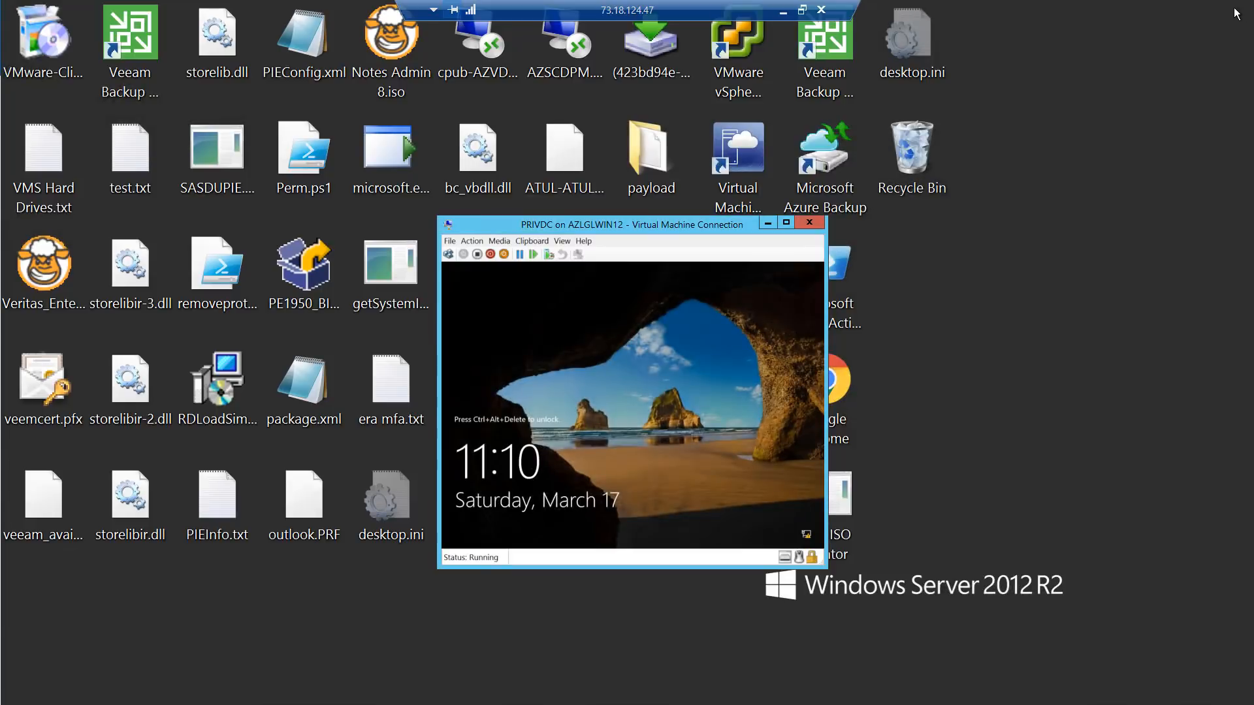
{"action": "left_click", "coordinate": [808, 226]}
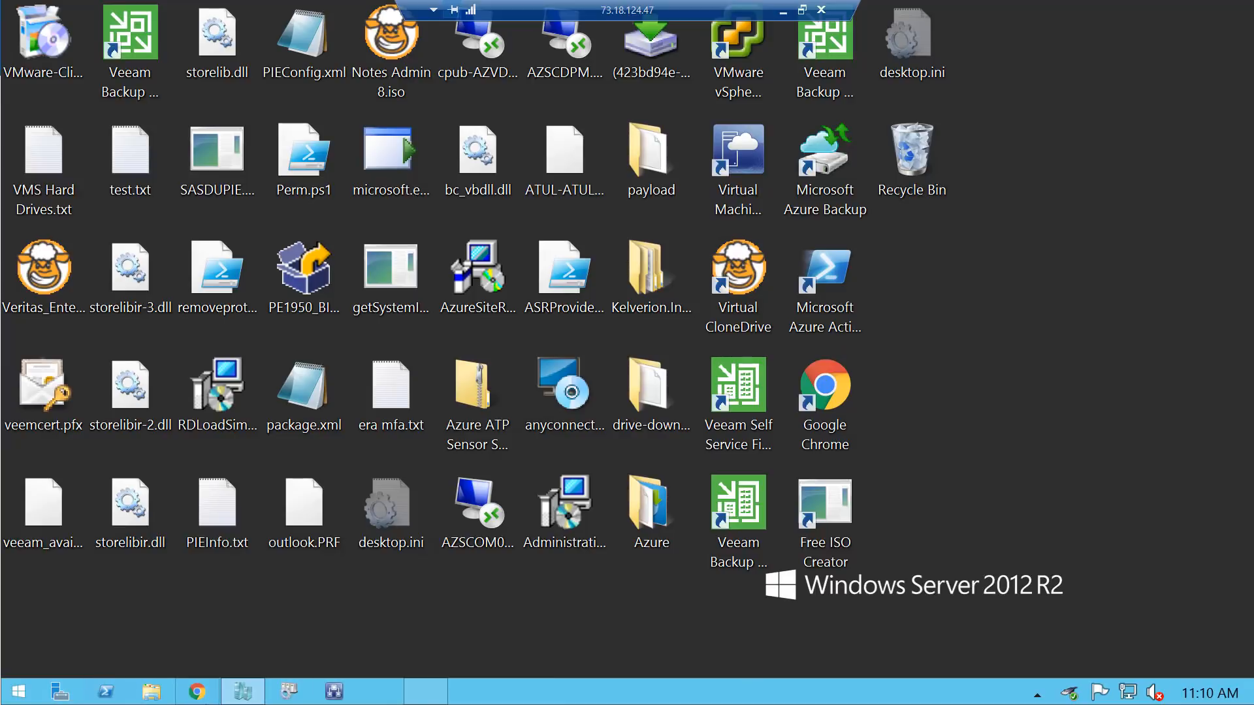
View the server's System properties showing AZLGLWIN12 in AZ.LOCAL, then close them
{"action": "right_click", "coordinate": [18, 693]}
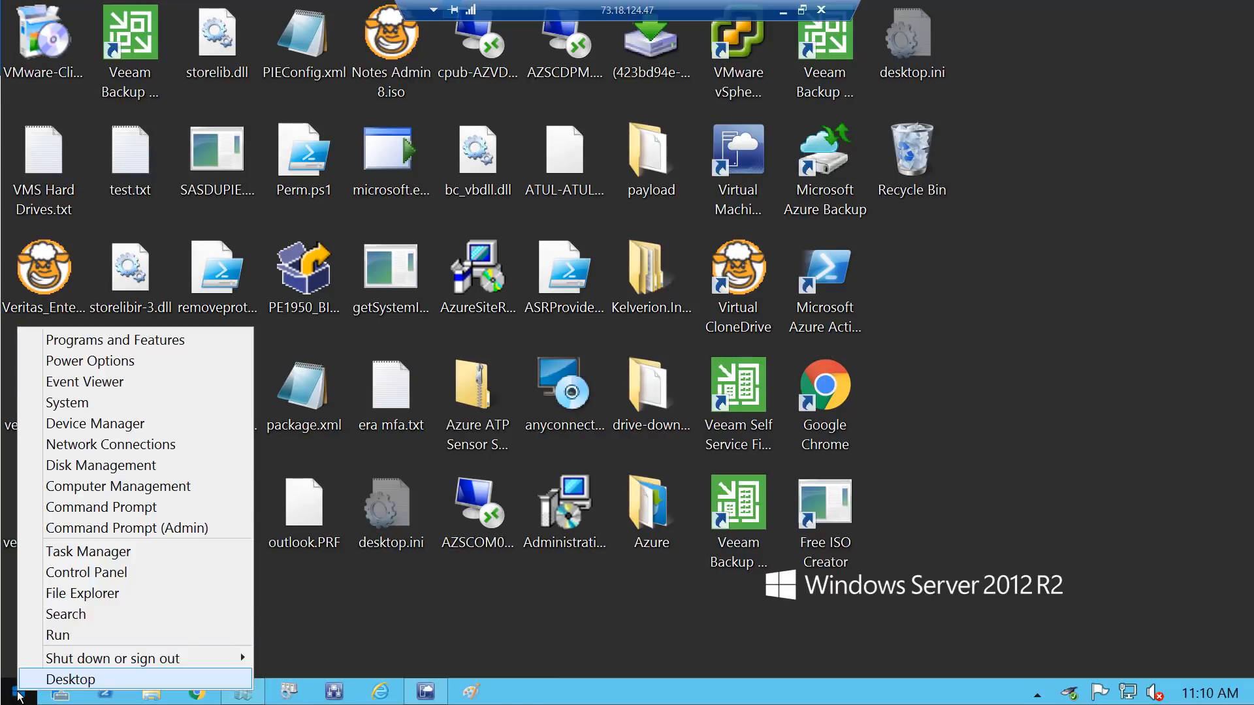
{"action": "left_click", "coordinate": [90, 411]}
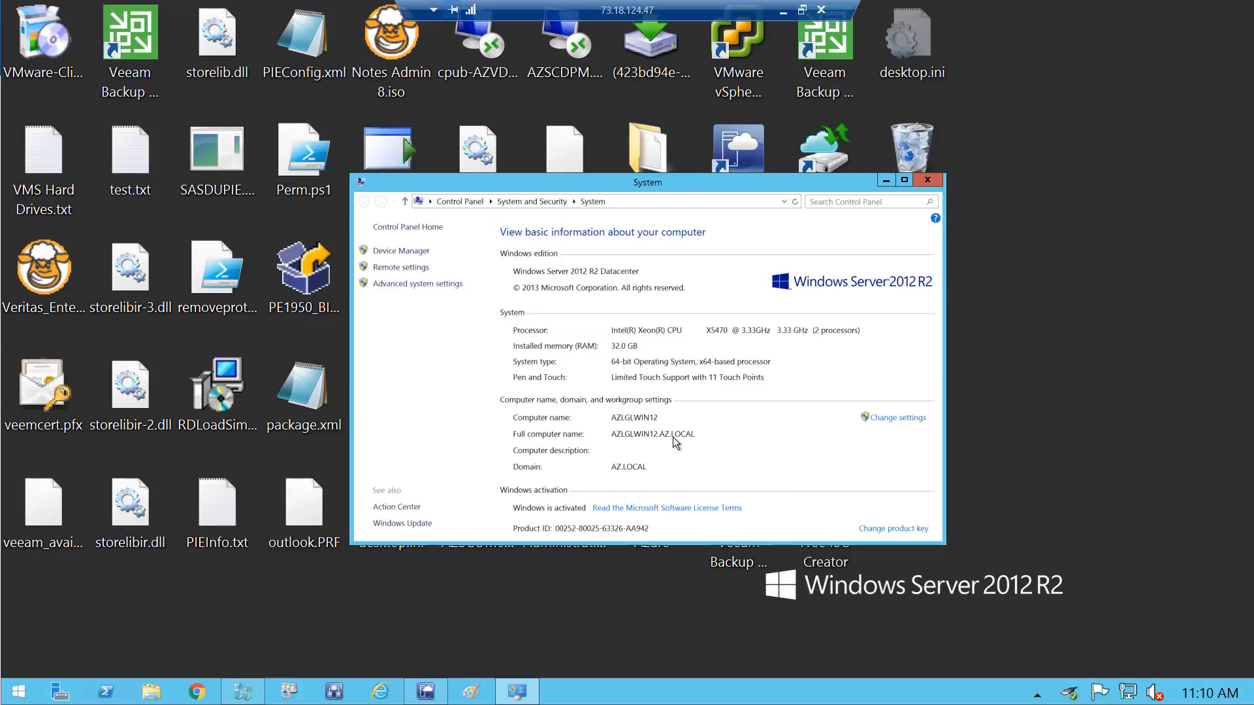
{"action": "left_click", "coordinate": [936, 182]}
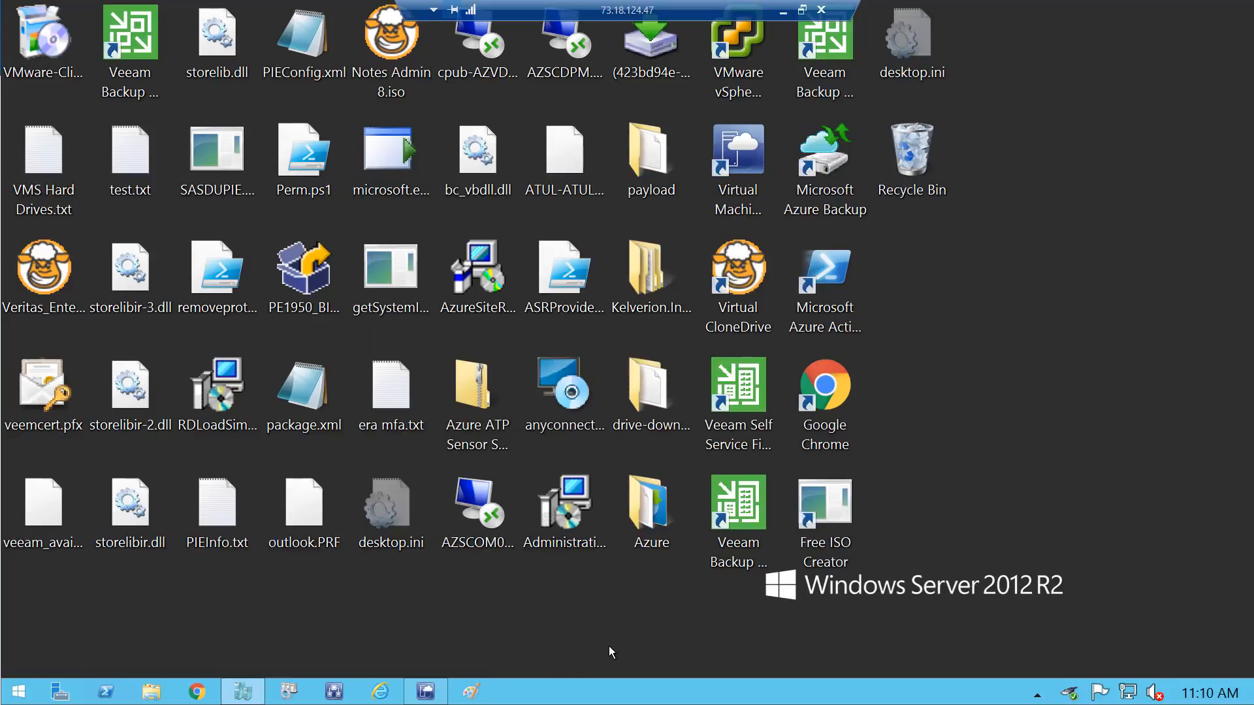
In VMM, review Azure Subscriptions and the VMs in LGLAZCLOUD and on AZLGLWIN12, then switch to Chrome
{"action": "mouse_move", "coordinate": [421, 691]}
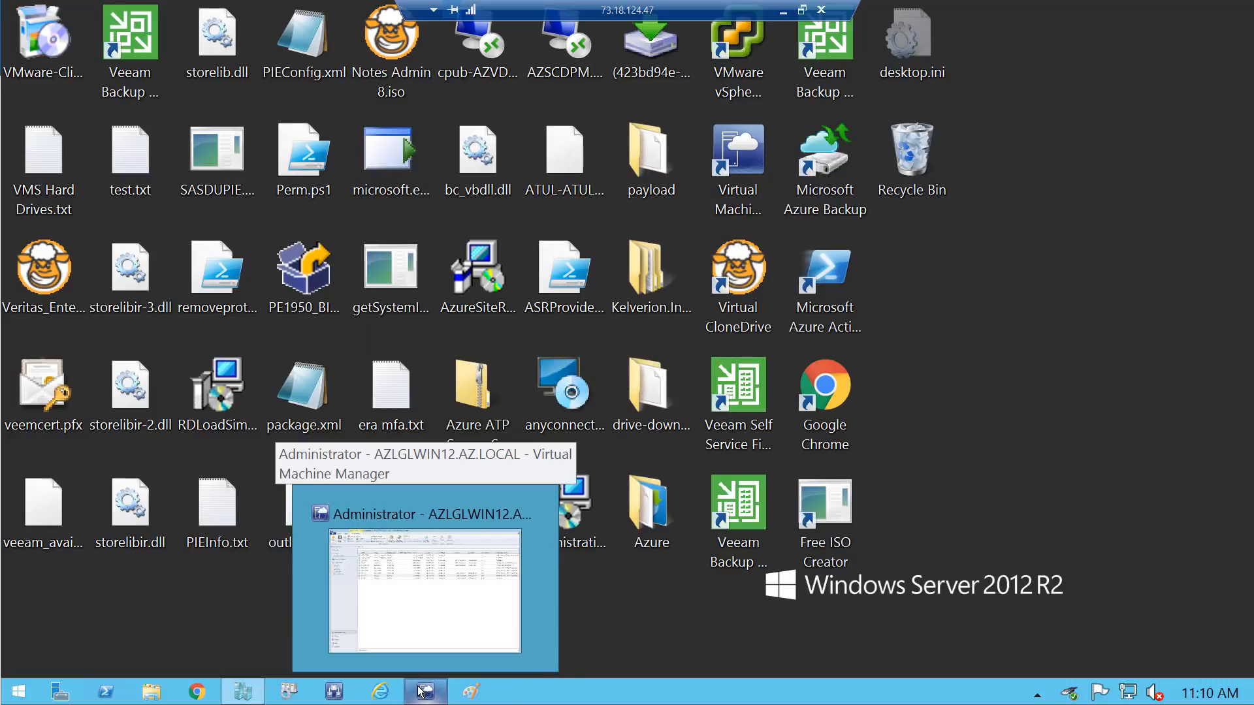
{"action": "left_click", "coordinate": [424, 588]}
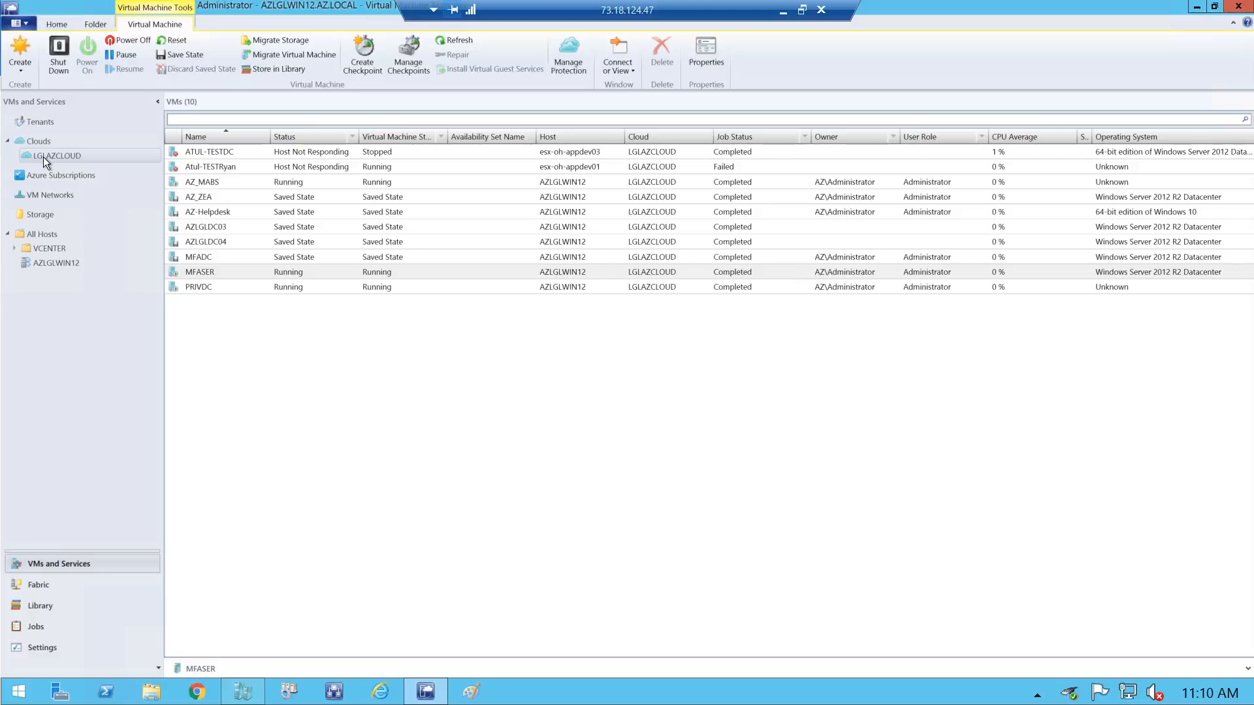
{"action": "left_click", "coordinate": [43, 174]}
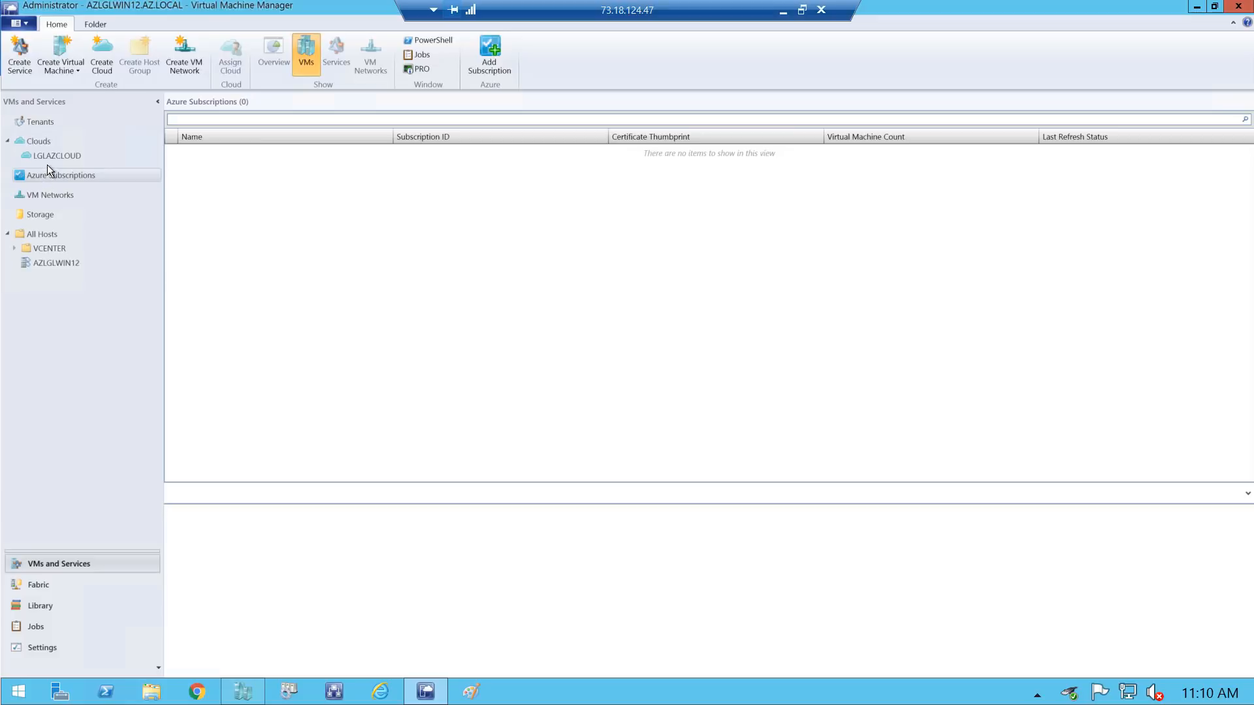
{"action": "left_click", "coordinate": [50, 155]}
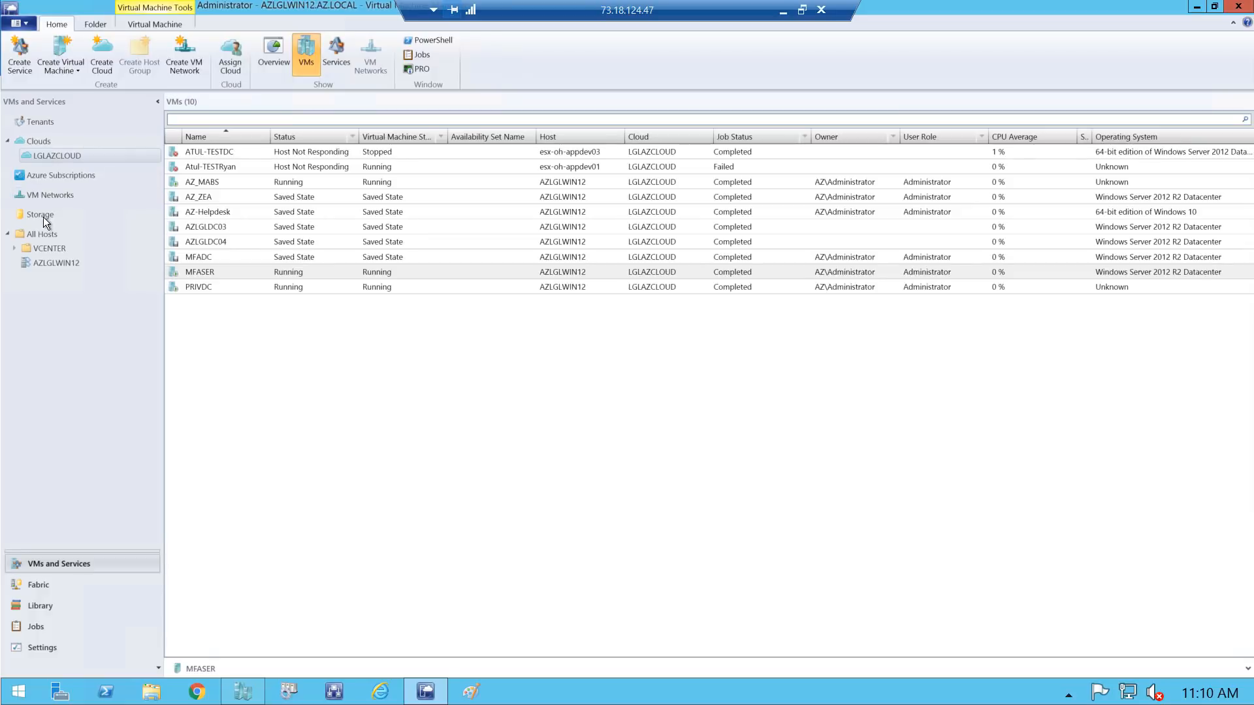
{"action": "left_click", "coordinate": [56, 263]}
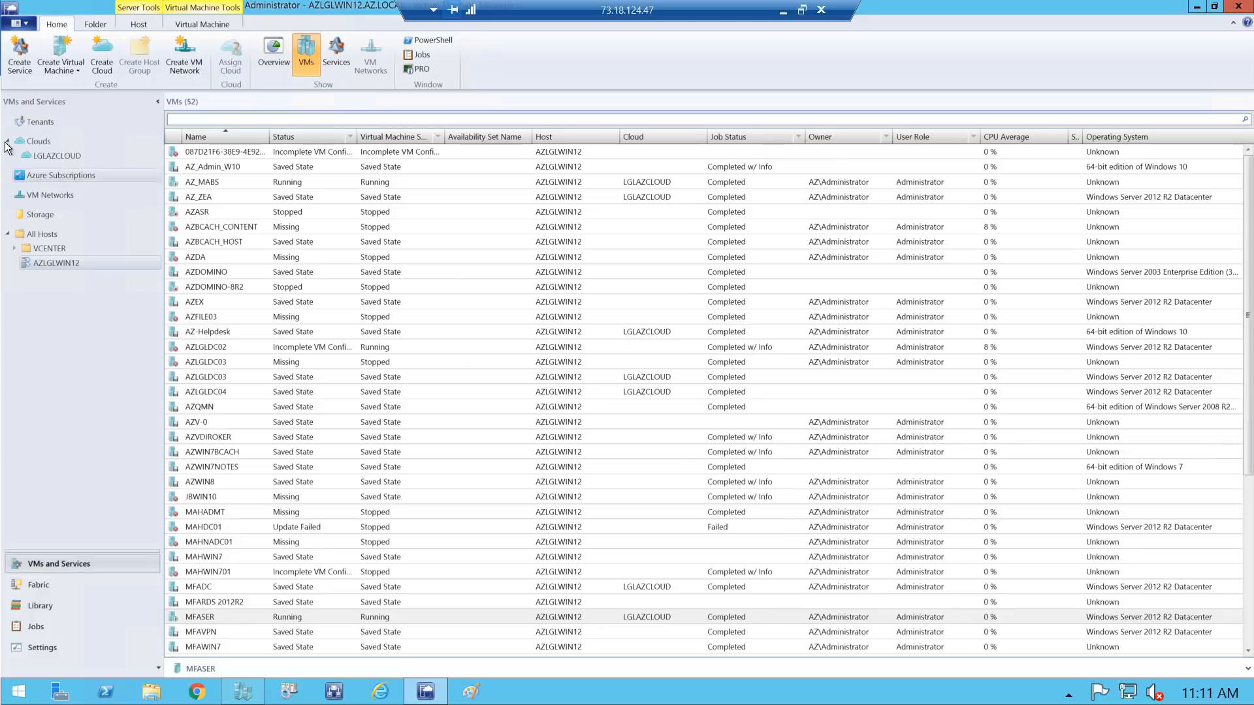
{"action": "left_click", "coordinate": [60, 154]}
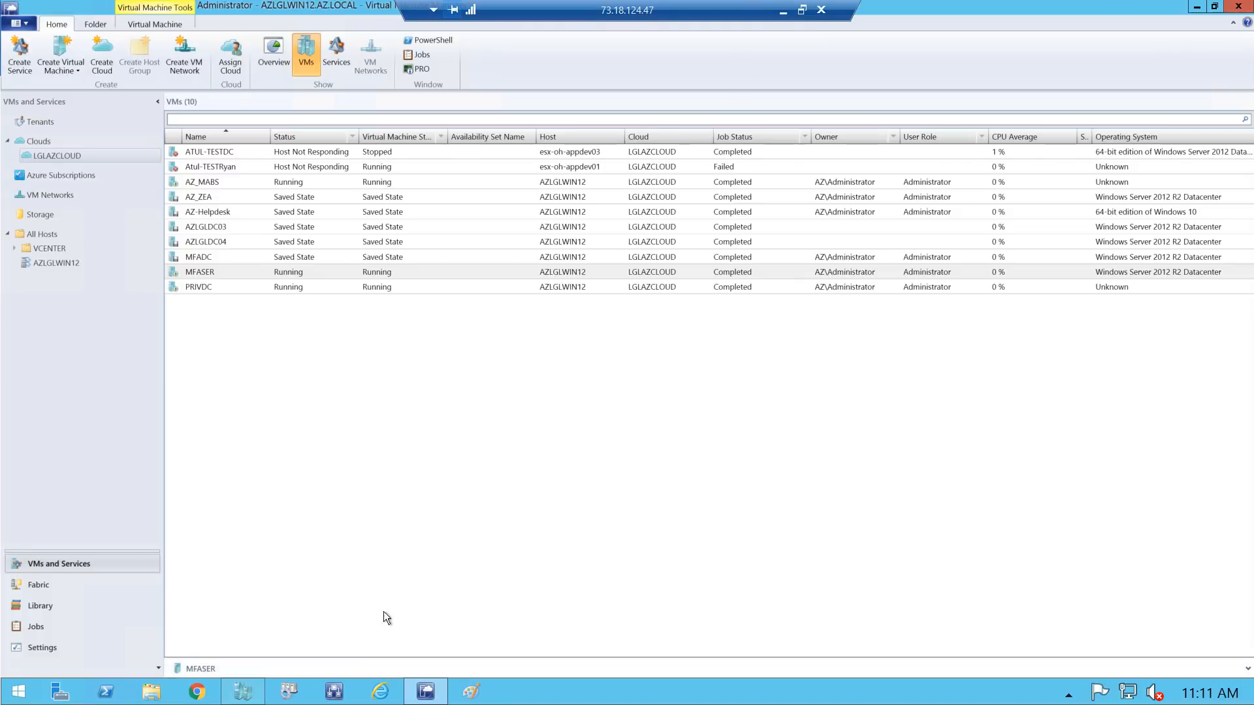
{"action": "left_click", "coordinate": [192, 695]}
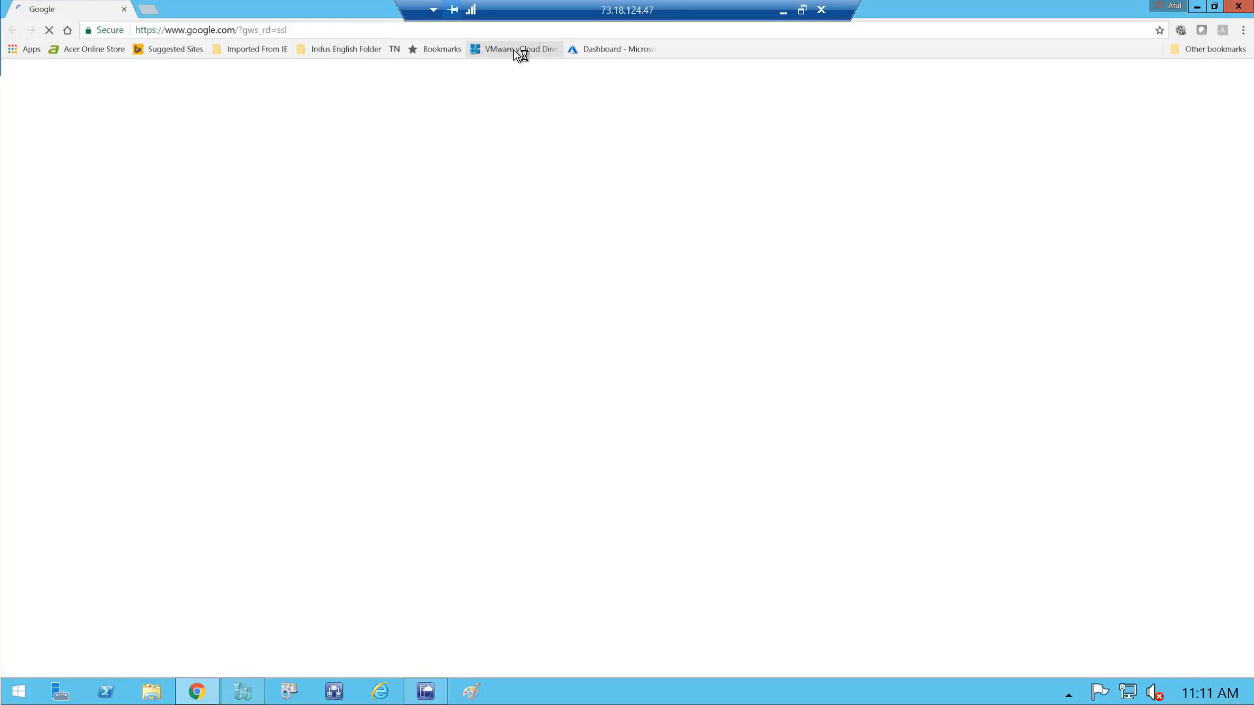
Open the Azure dashboard bookmark and sign in with the work account's saved password
{"action": "left_click", "coordinate": [595, 51]}
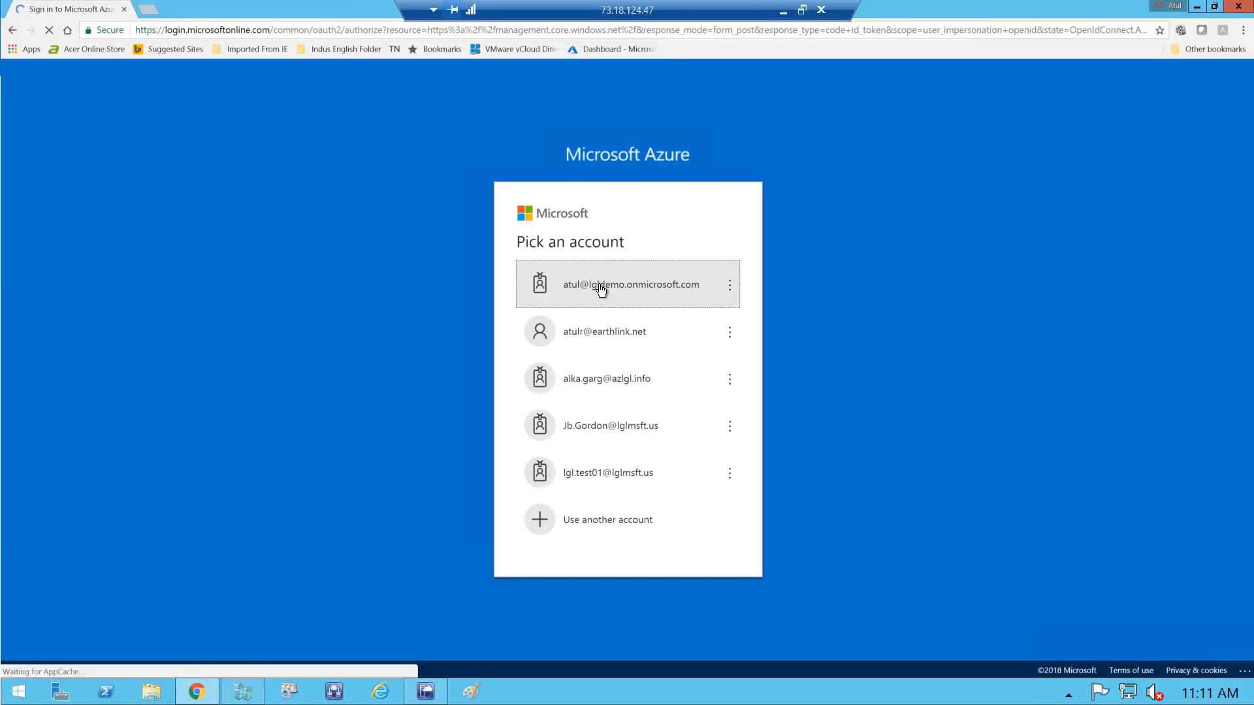
{"action": "left_click", "coordinate": [600, 287]}
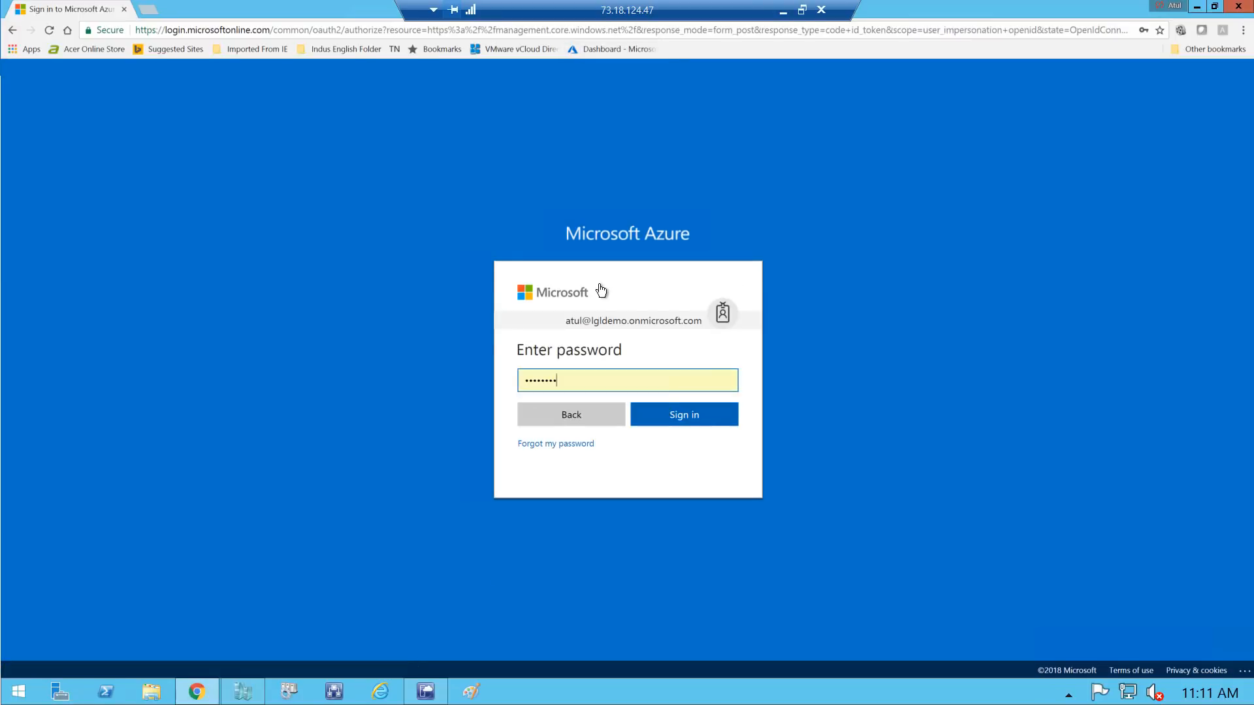
{"action": "left_click", "coordinate": [684, 420]}
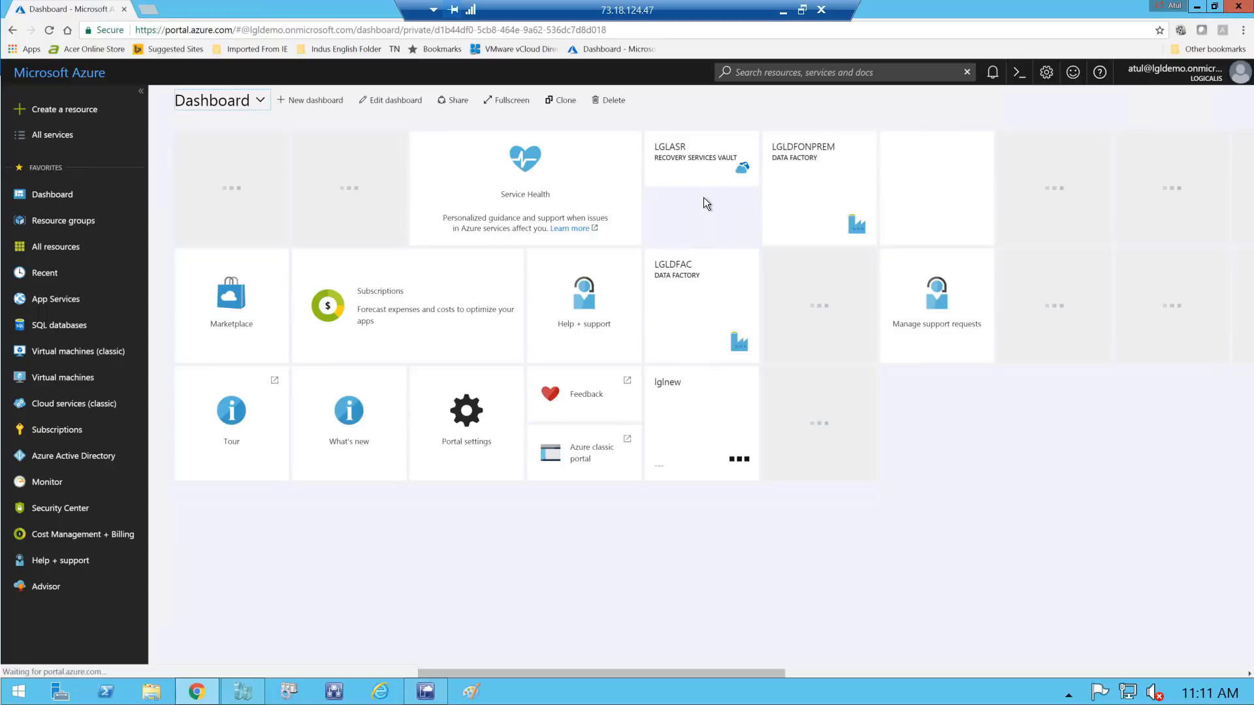
Open Prepare Infrastructure in the LGLASR vault's Site Recovery section
{"action": "left_click", "coordinate": [678, 161]}
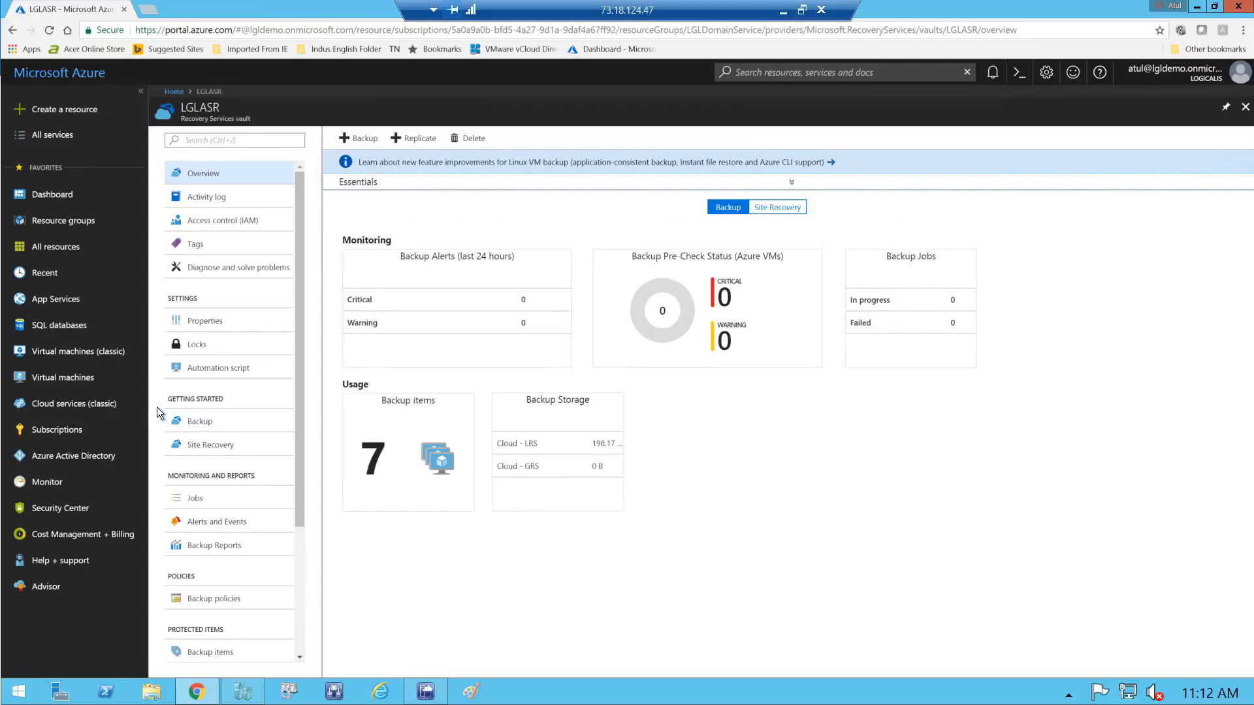
{"action": "left_click", "coordinate": [187, 446]}
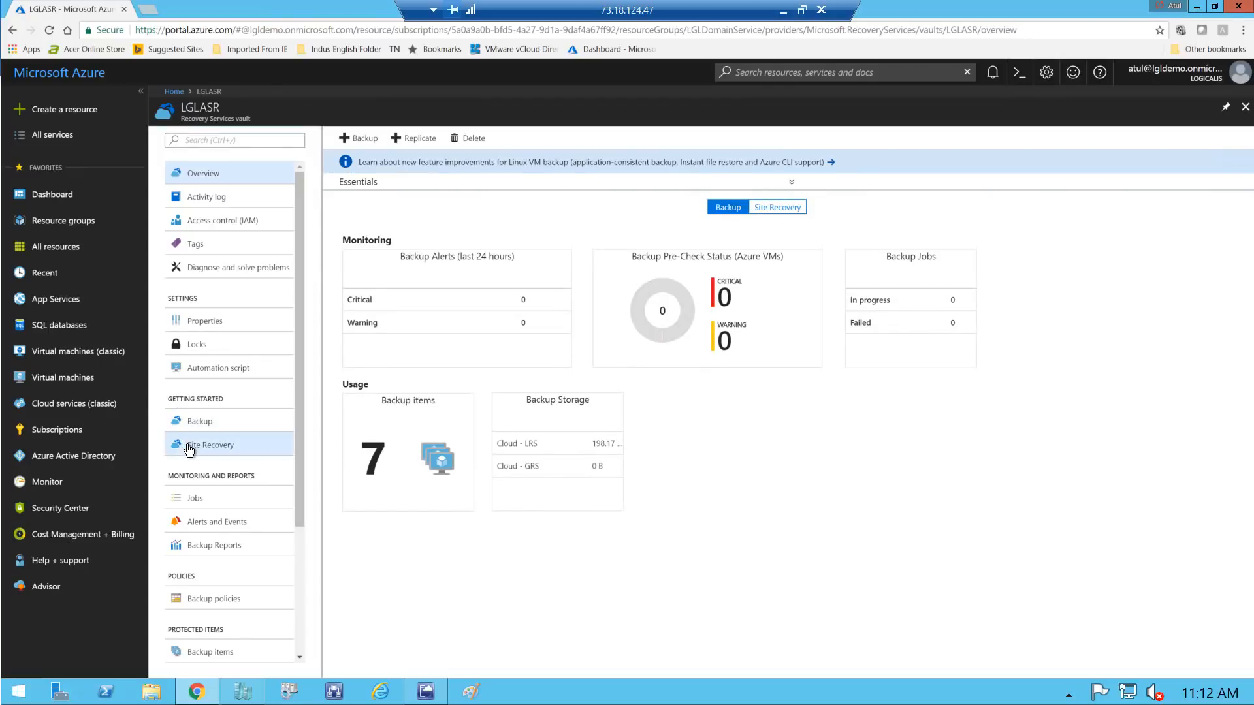
{"action": "left_click", "coordinate": [433, 194]}
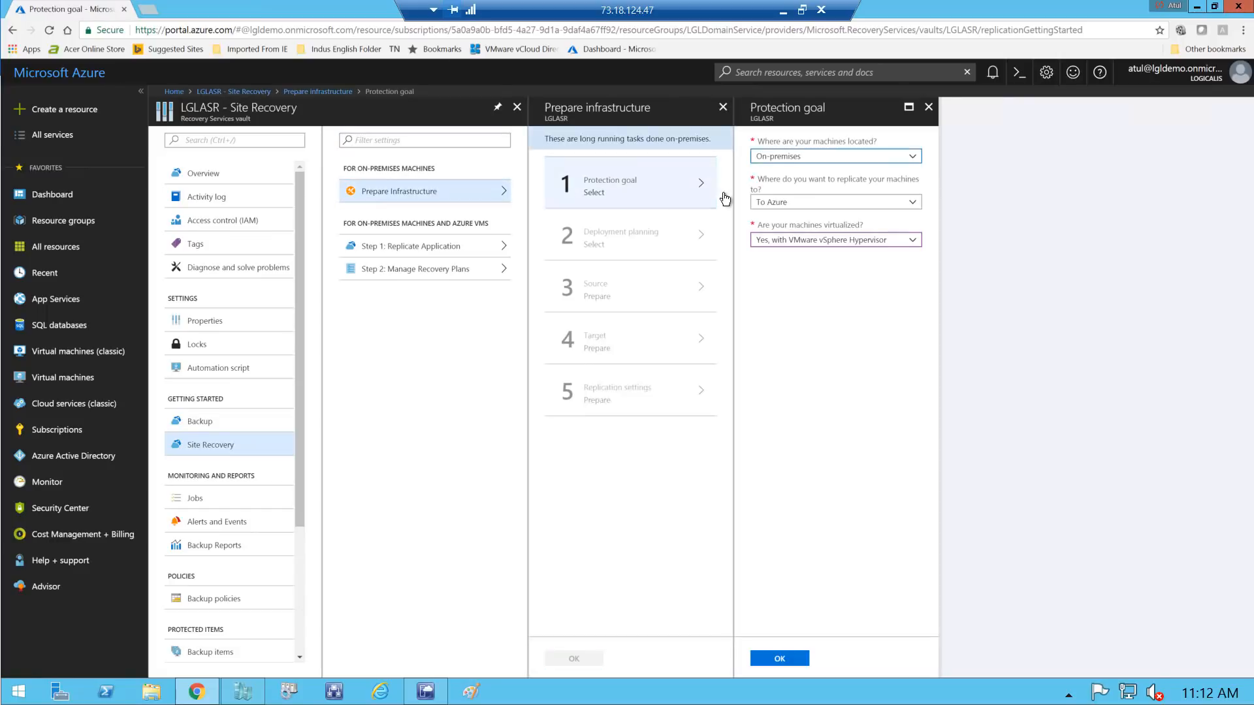
Set the protection goal to Hyper-V machines managed by VMM
{"action": "left_click", "coordinate": [829, 241]}
{"action": "left_click", "coordinate": [809, 261]}
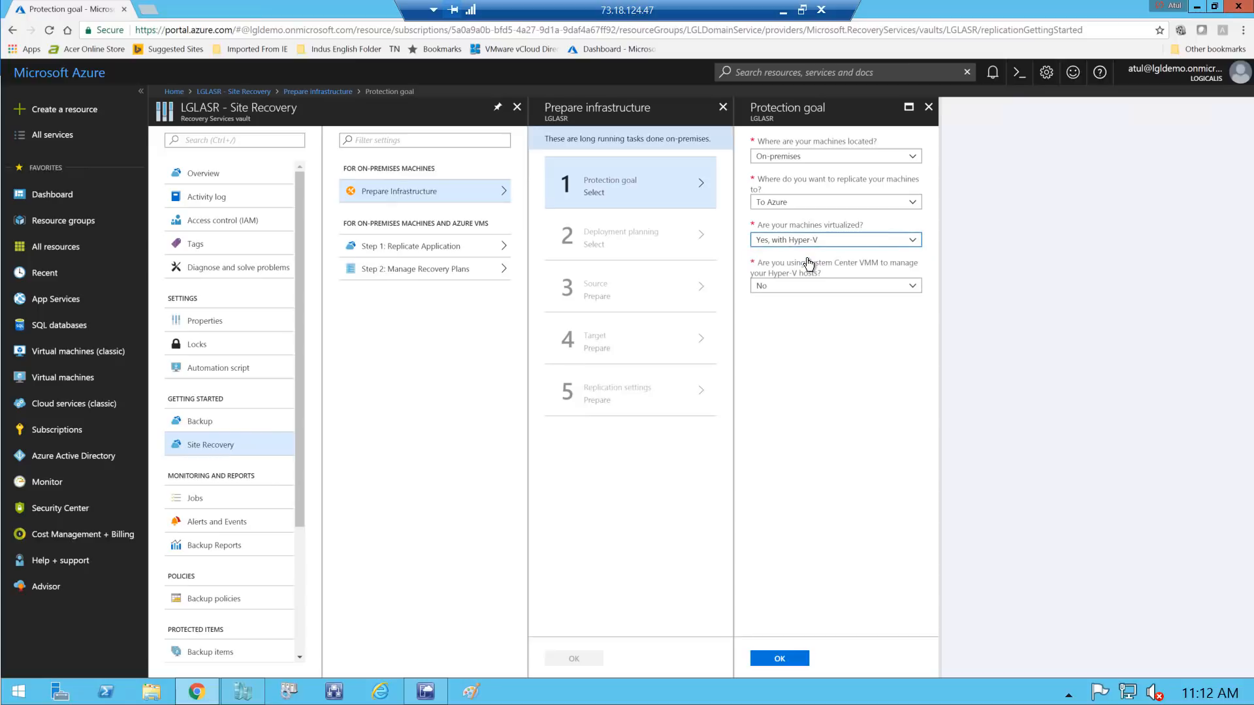
{"action": "left_click", "coordinate": [805, 294]}
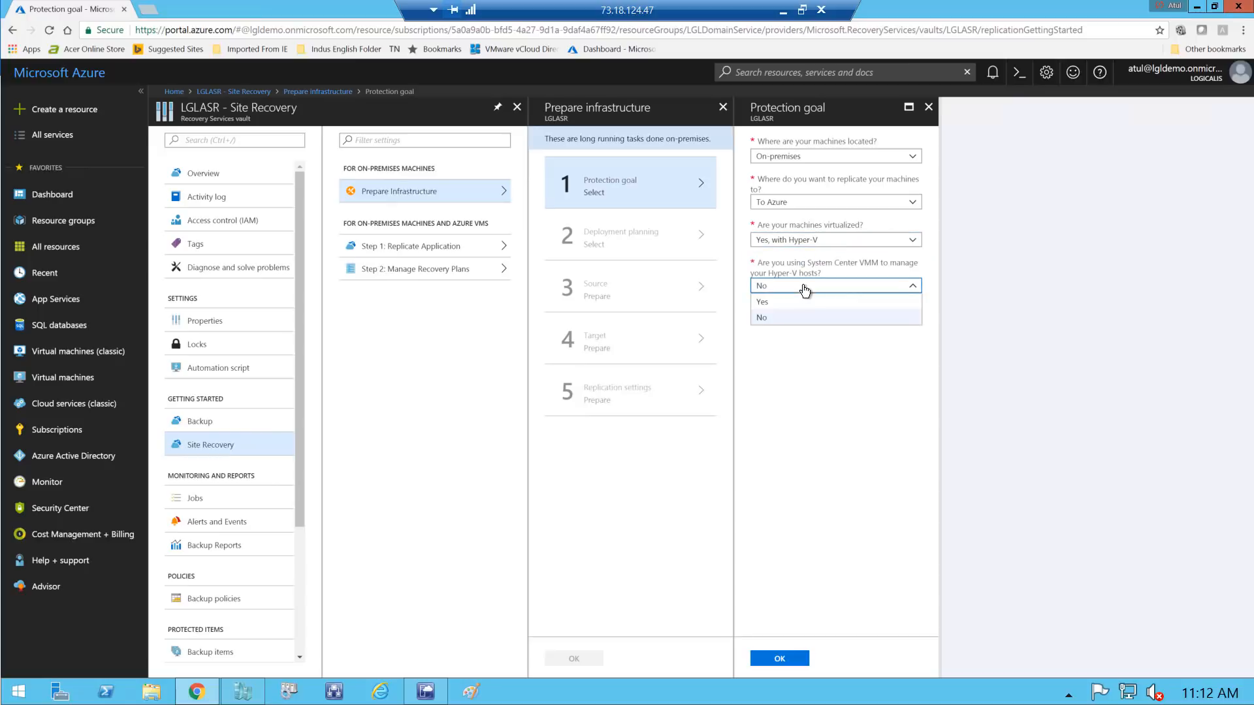
{"action": "left_click", "coordinate": [768, 302]}
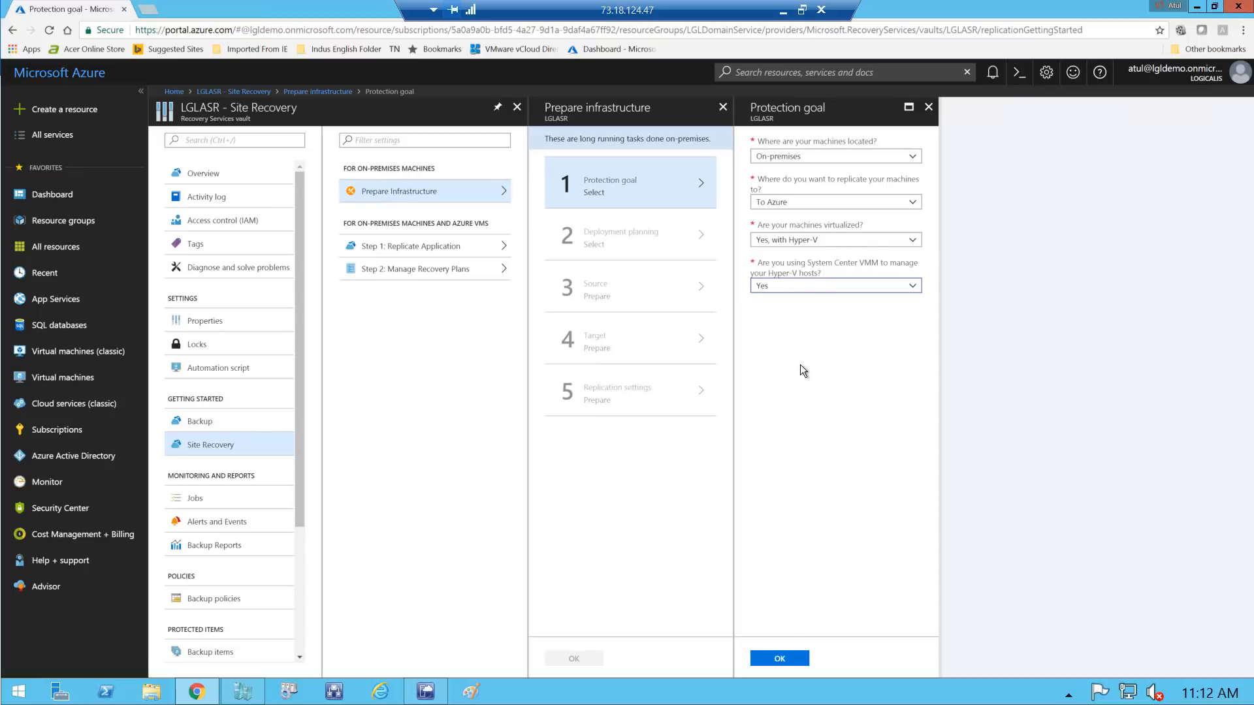
{"action": "left_click", "coordinate": [773, 661]}
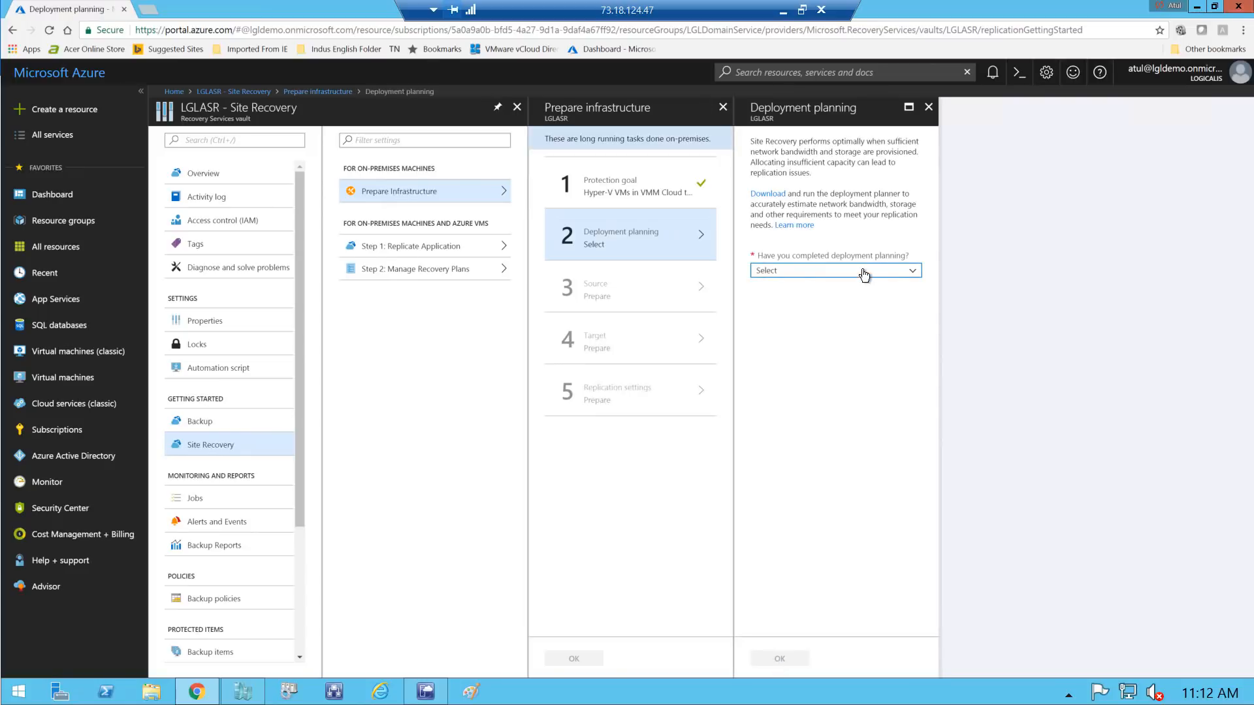
Confirm deployment planning is done ('Yes, I have done it')
{"action": "left_click", "coordinate": [860, 271]}
{"action": "left_click", "coordinate": [796, 304]}
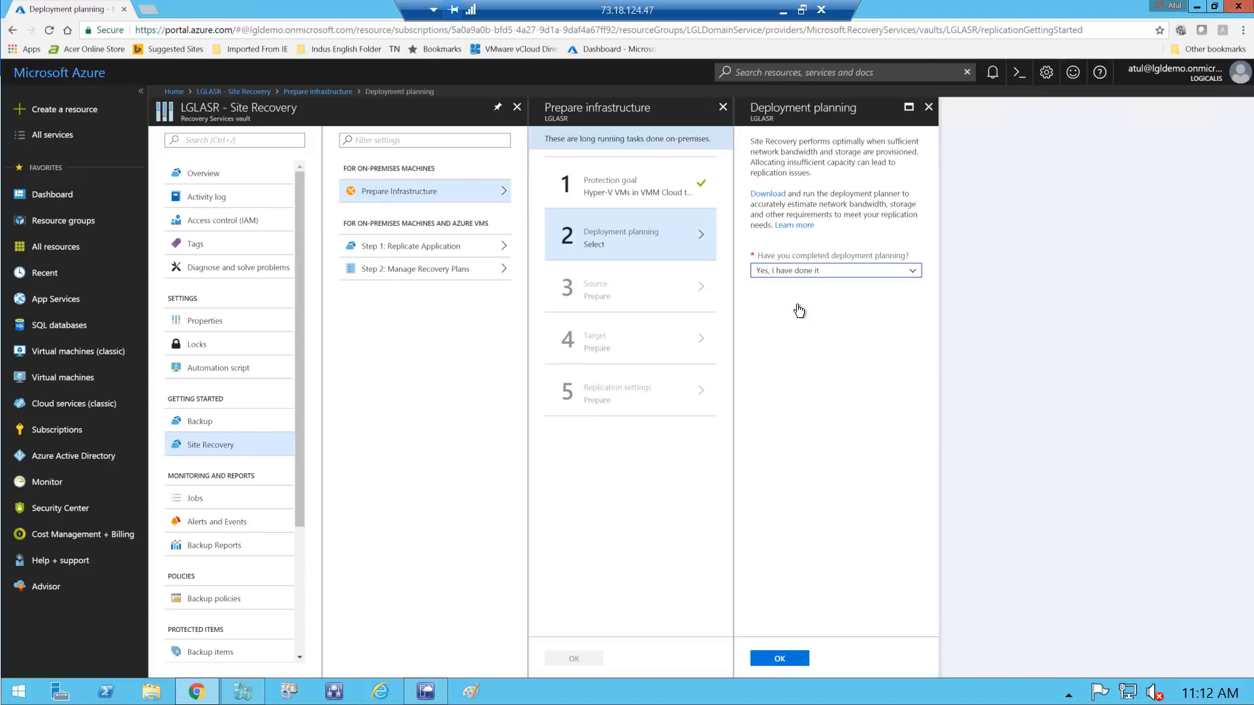
{"action": "left_click", "coordinate": [782, 661]}
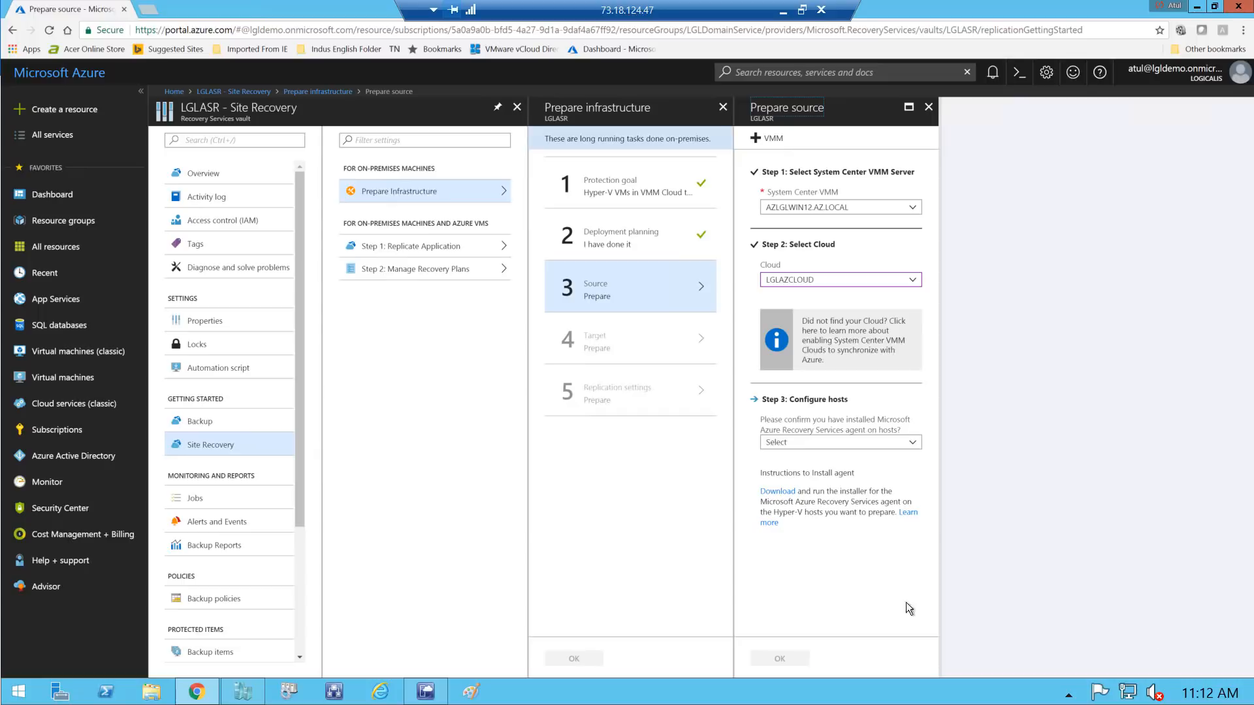
Confirm the Recovery Services agent is installed and accept the Source and Target (Azure) settings
{"action": "left_click", "coordinate": [912, 443]}
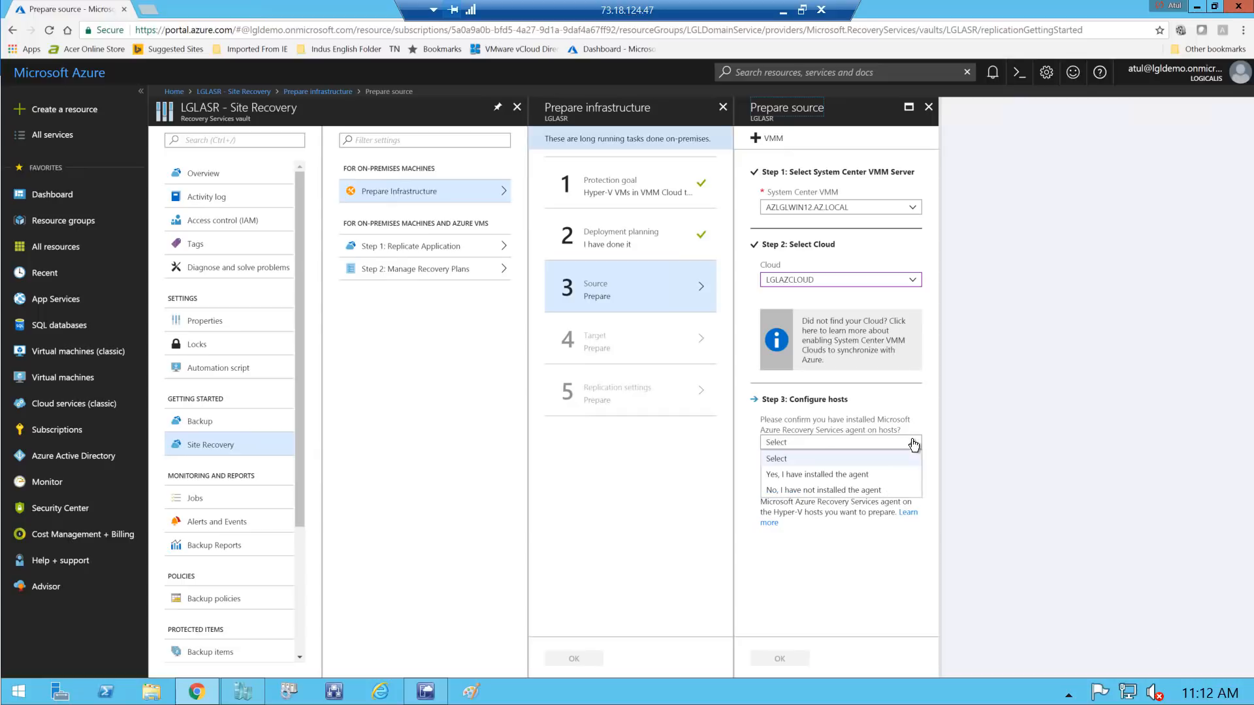
{"action": "left_click", "coordinate": [856, 476]}
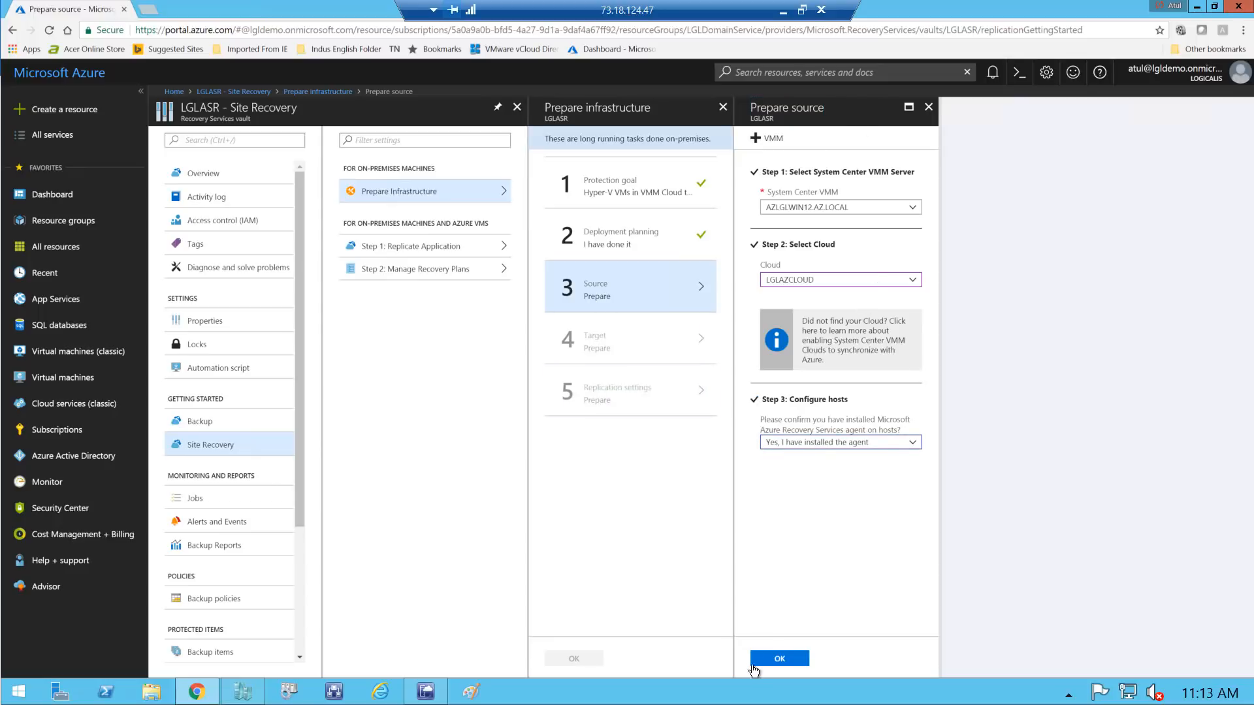
{"action": "left_click", "coordinate": [775, 661]}
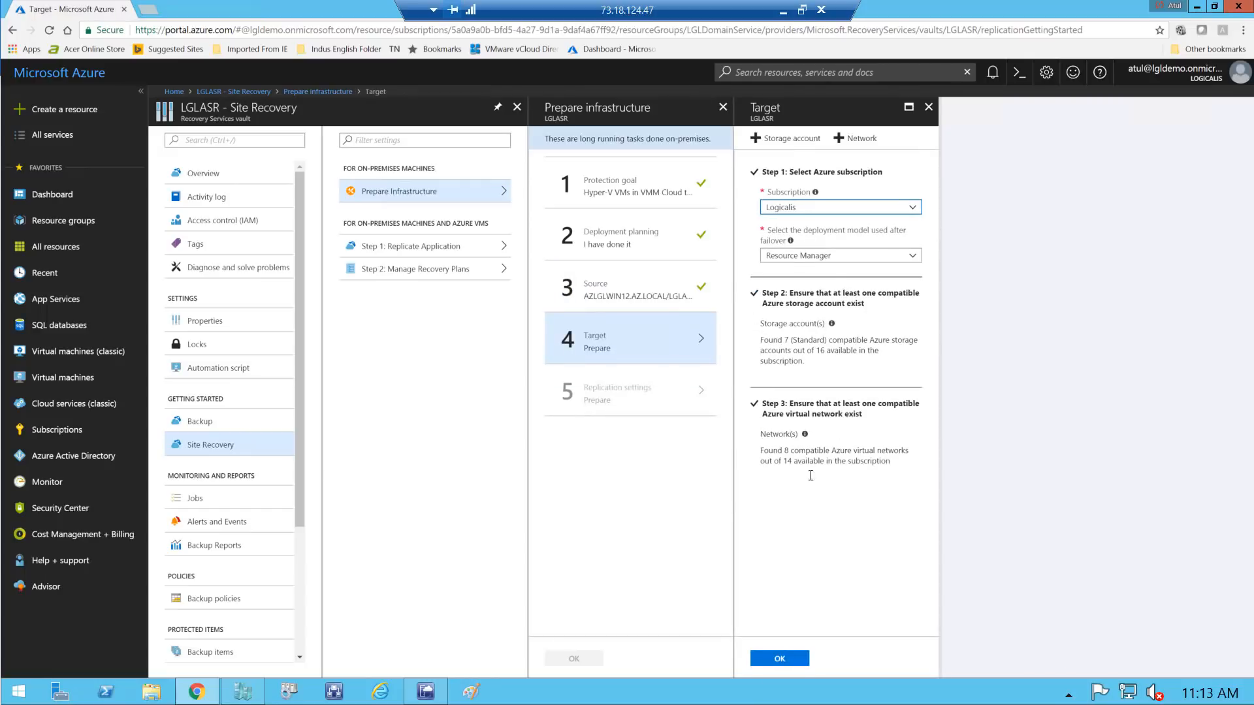
{"action": "left_click", "coordinate": [779, 659]}
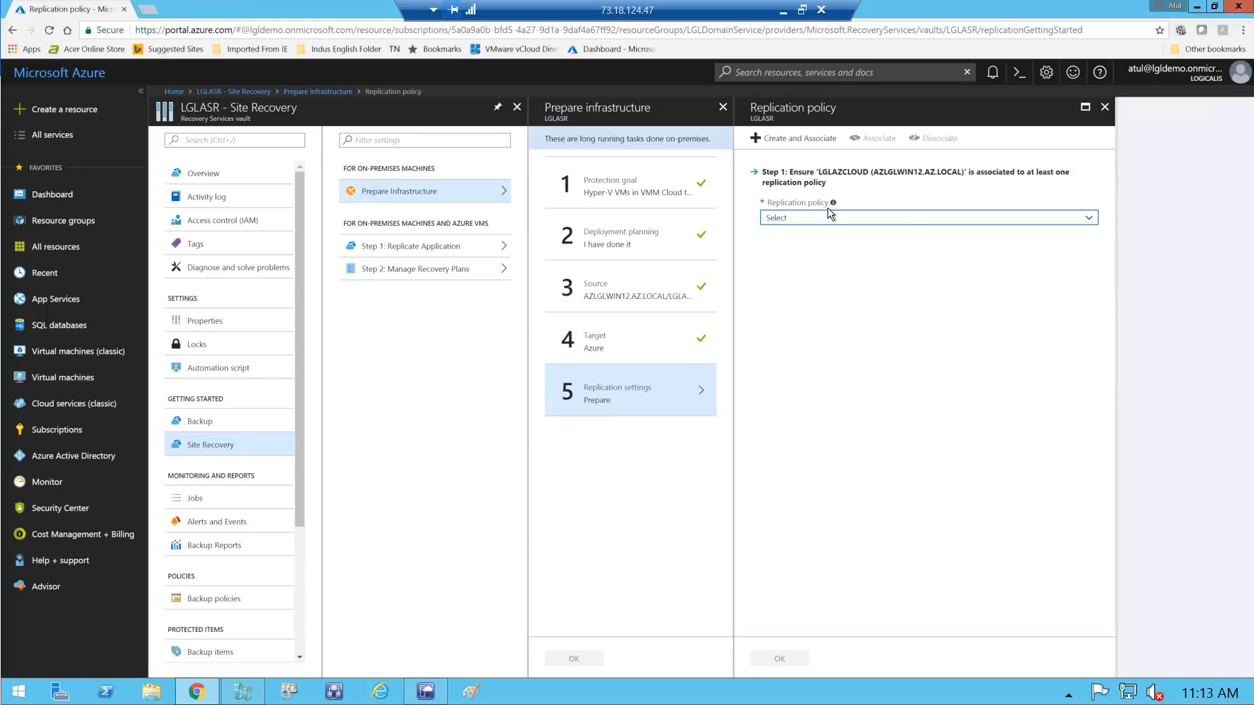
Pick the LGLASR replication policy, then close the blade and discard the unsaved edits
{"action": "left_click", "coordinate": [826, 219]}
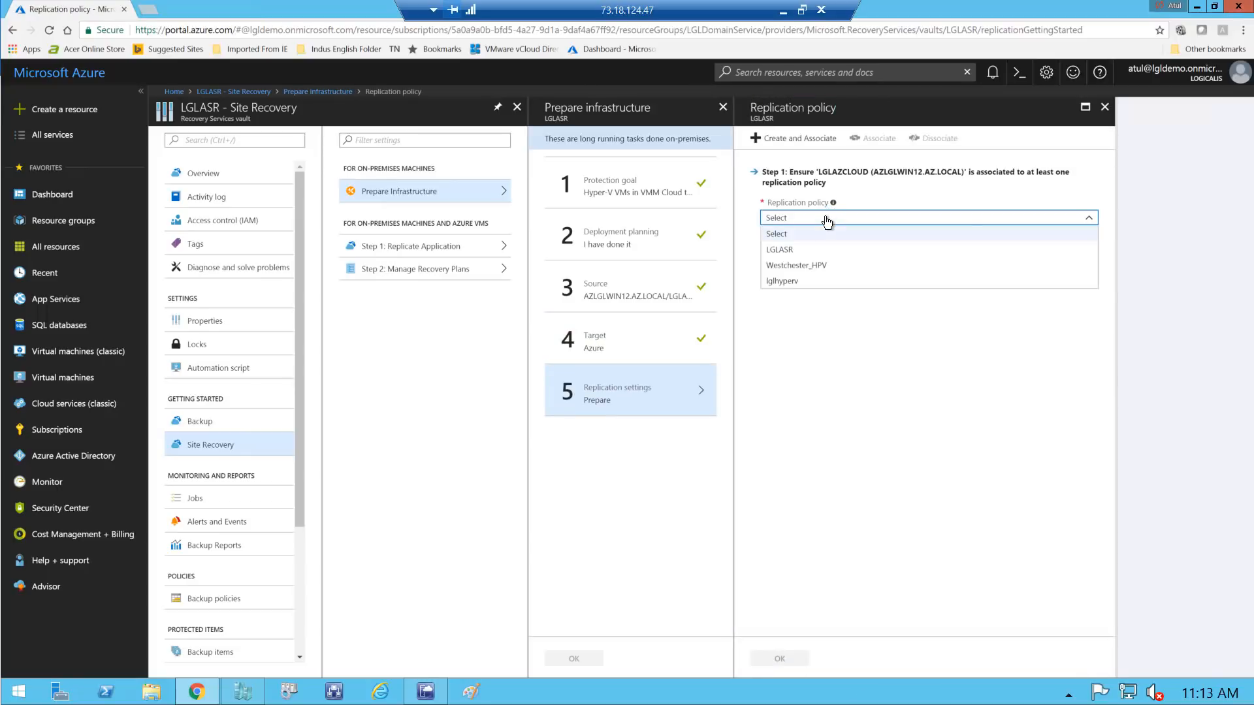
{"action": "left_click", "coordinate": [792, 250]}
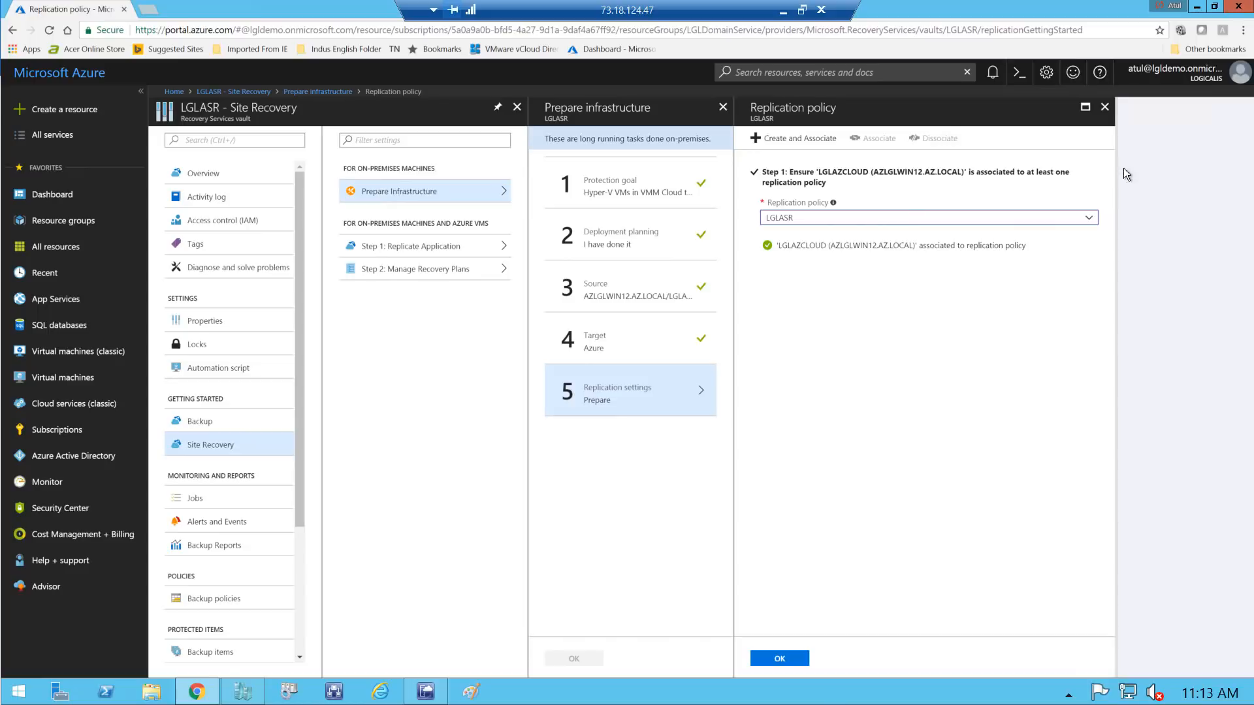
{"action": "left_click", "coordinate": [1103, 108]}
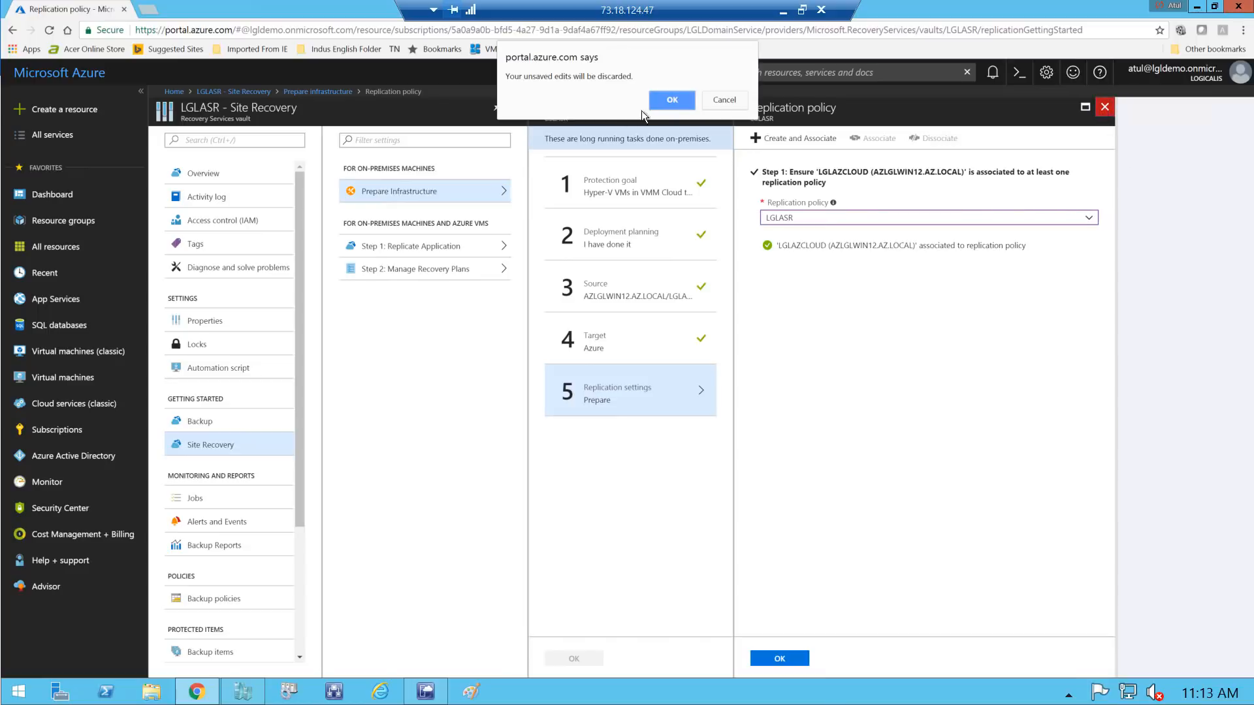
{"action": "left_click", "coordinate": [669, 101]}
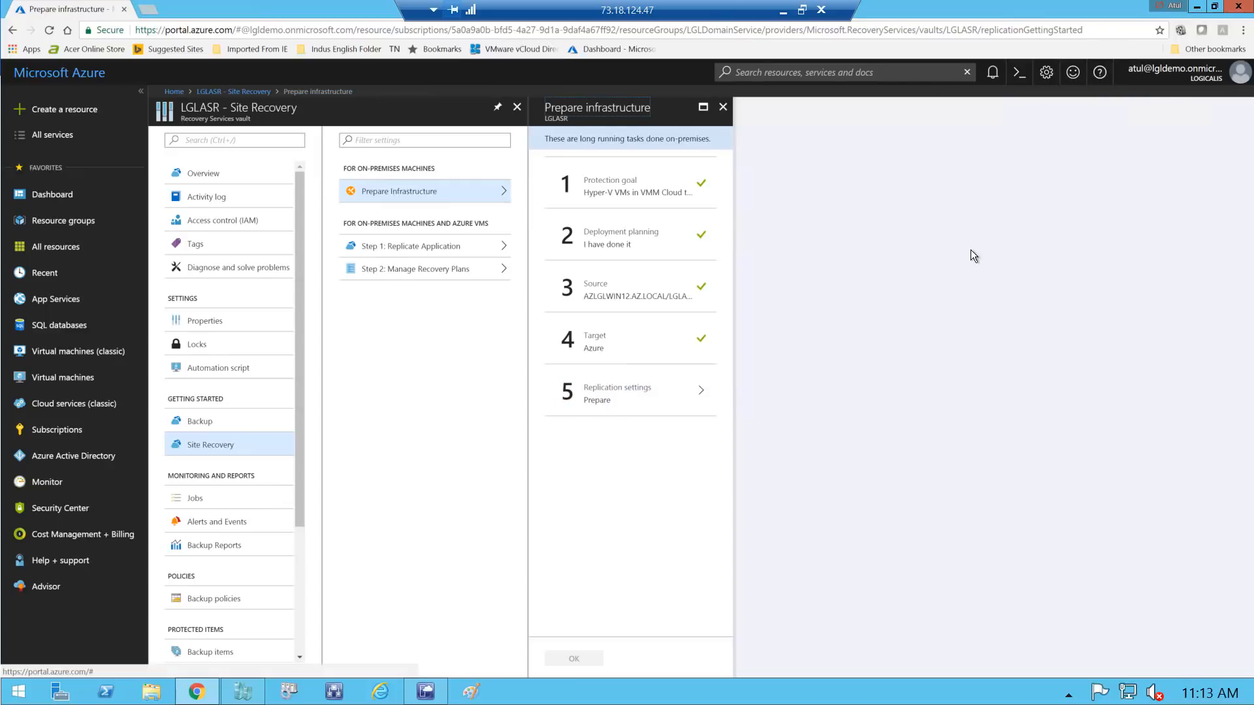
Minimize Chrome and open the Properties of the MFASER virtual machine in VMM
{"action": "left_click", "coordinate": [1197, 8]}
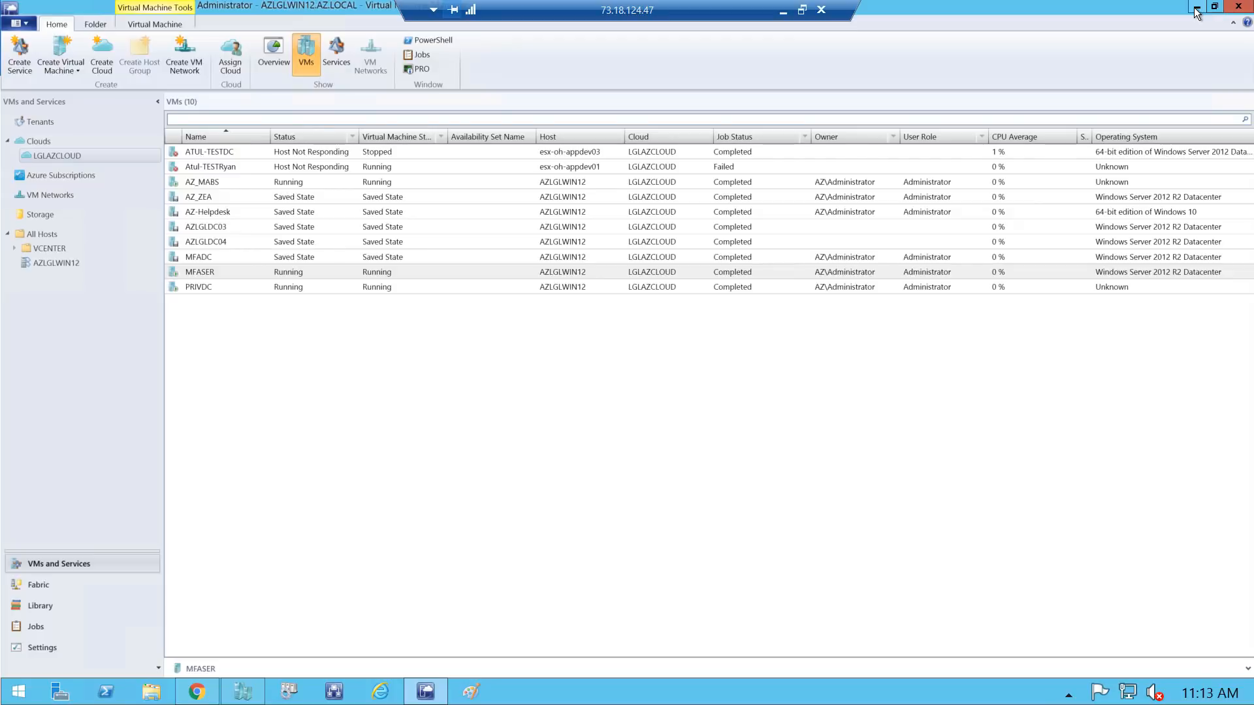
{"action": "left_click", "coordinate": [209, 273]}
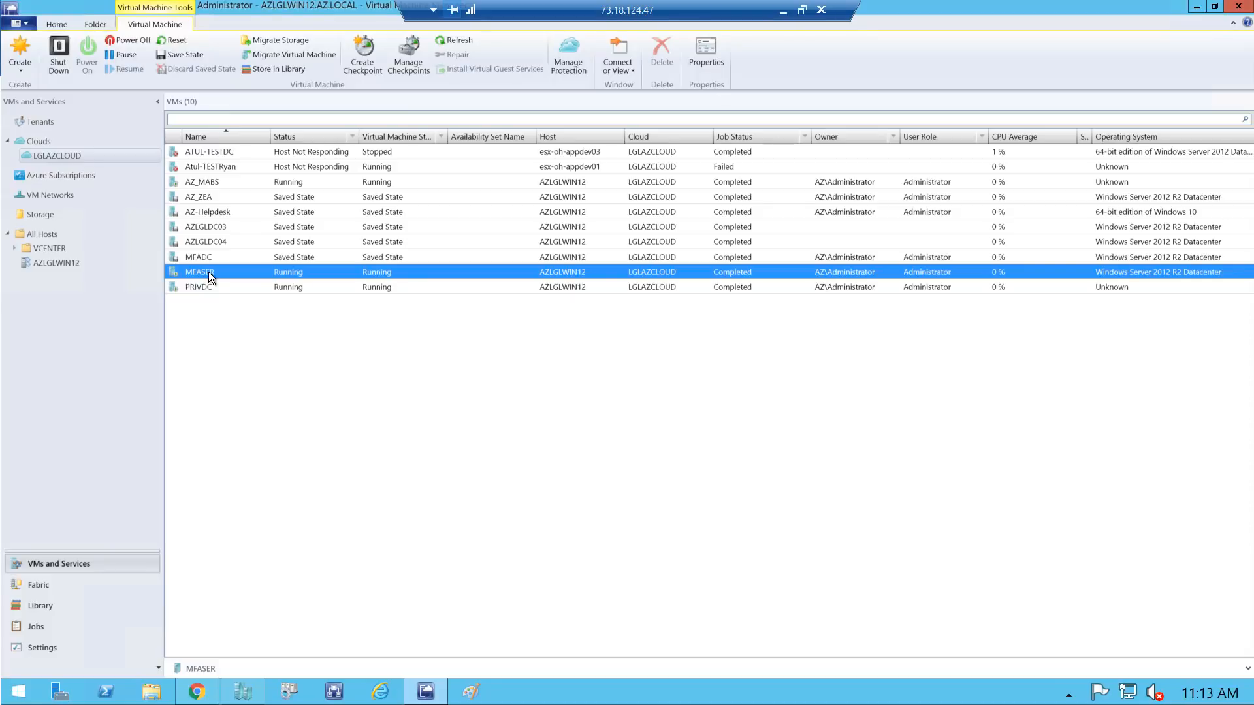
{"action": "right_click", "coordinate": [209, 272]}
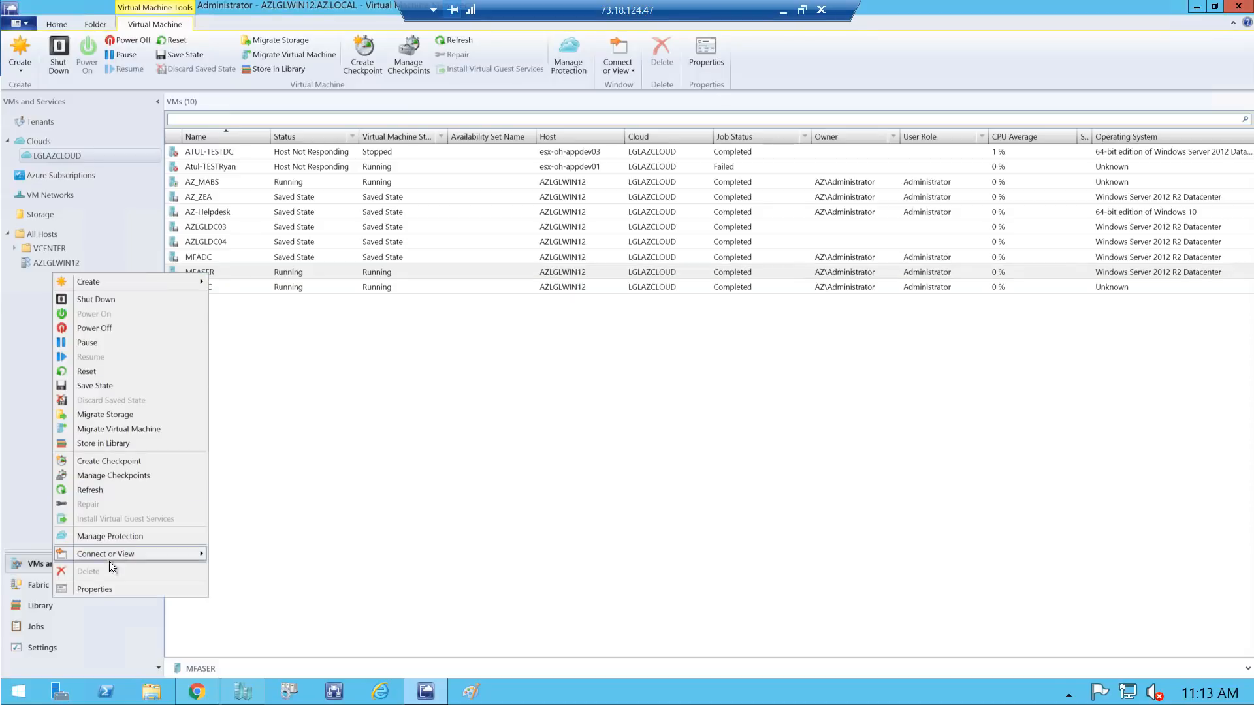
{"action": "left_click", "coordinate": [98, 590]}
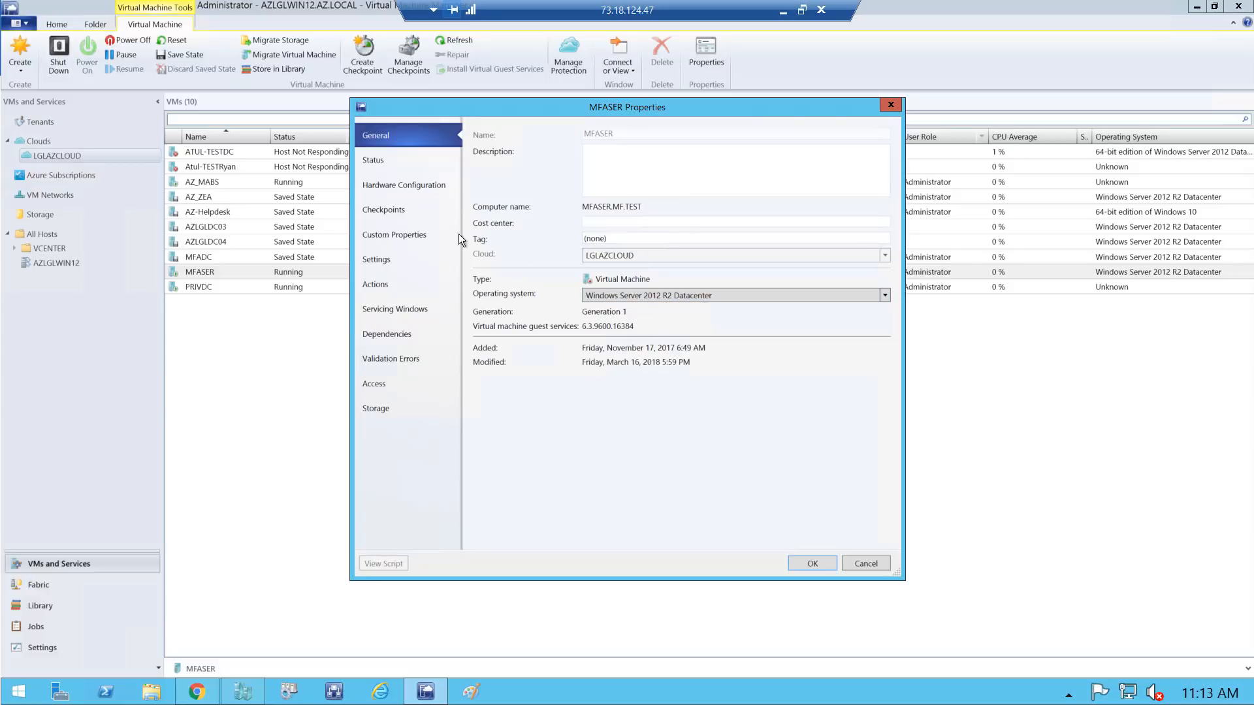
Review MFASER's status and its processor, memory and floppy drive hardware settings
{"action": "left_click", "coordinate": [382, 166]}
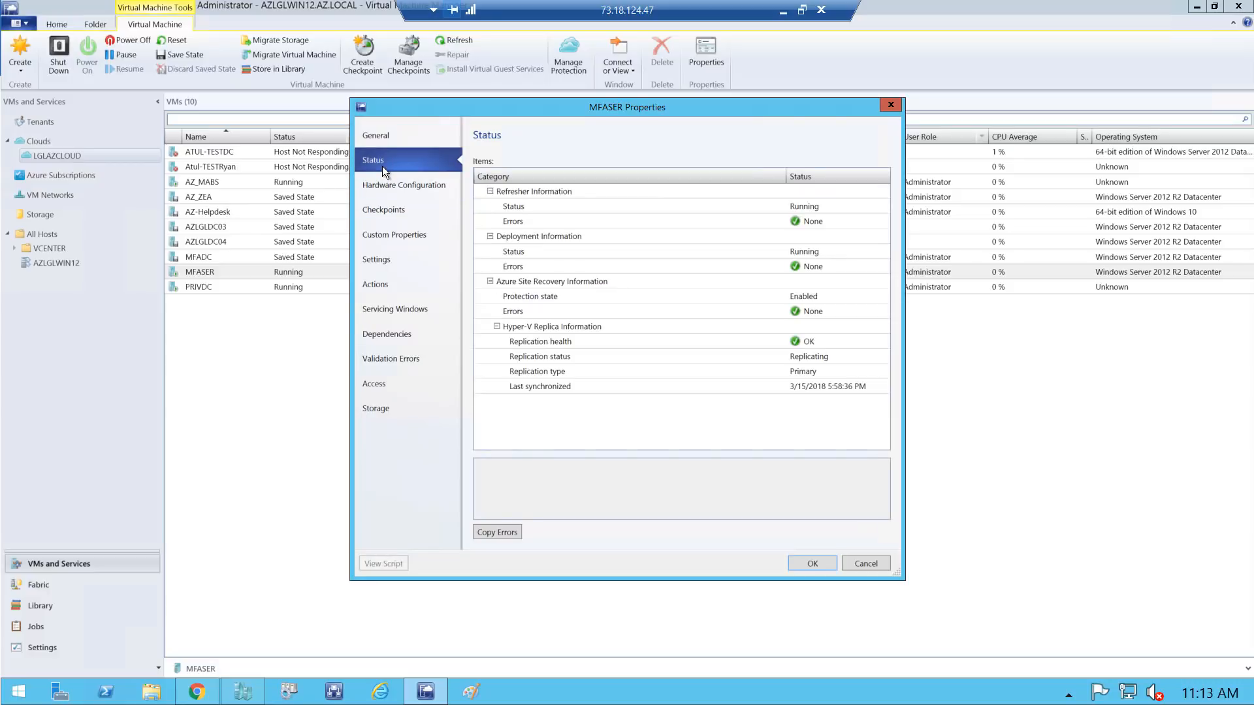
{"action": "left_click", "coordinate": [412, 186]}
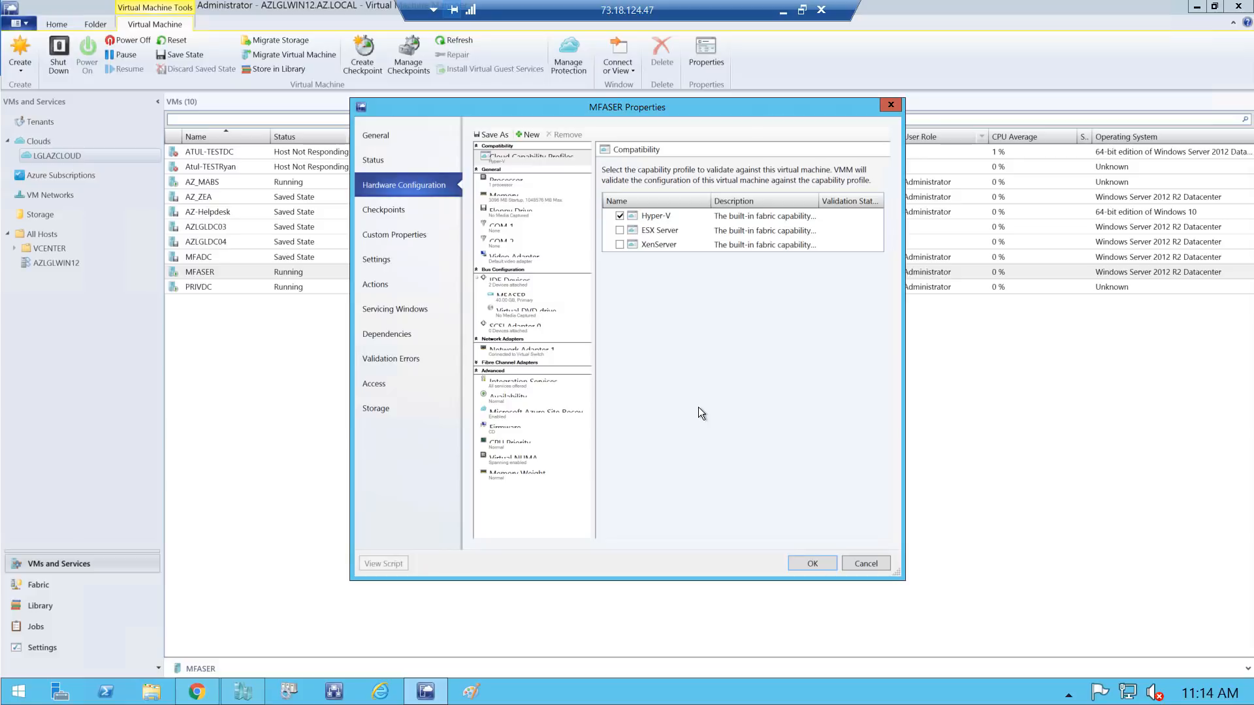
{"action": "left_click", "coordinate": [499, 182]}
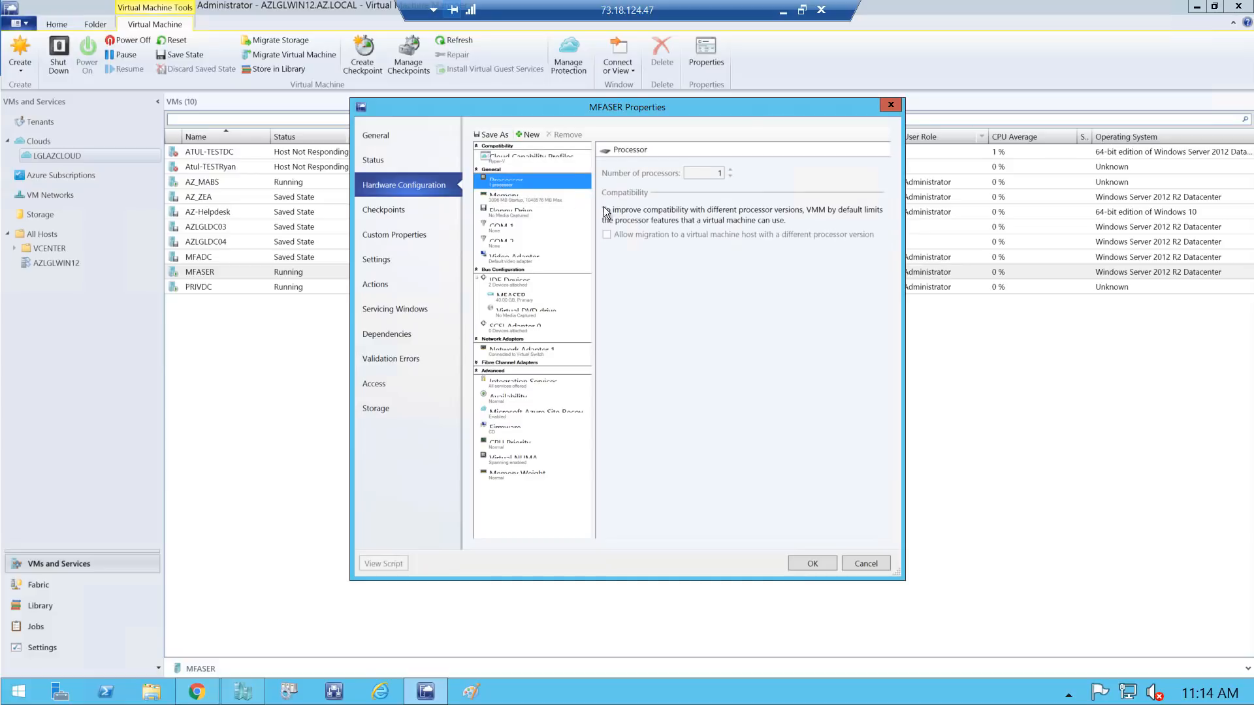
{"action": "left_click", "coordinate": [542, 199]}
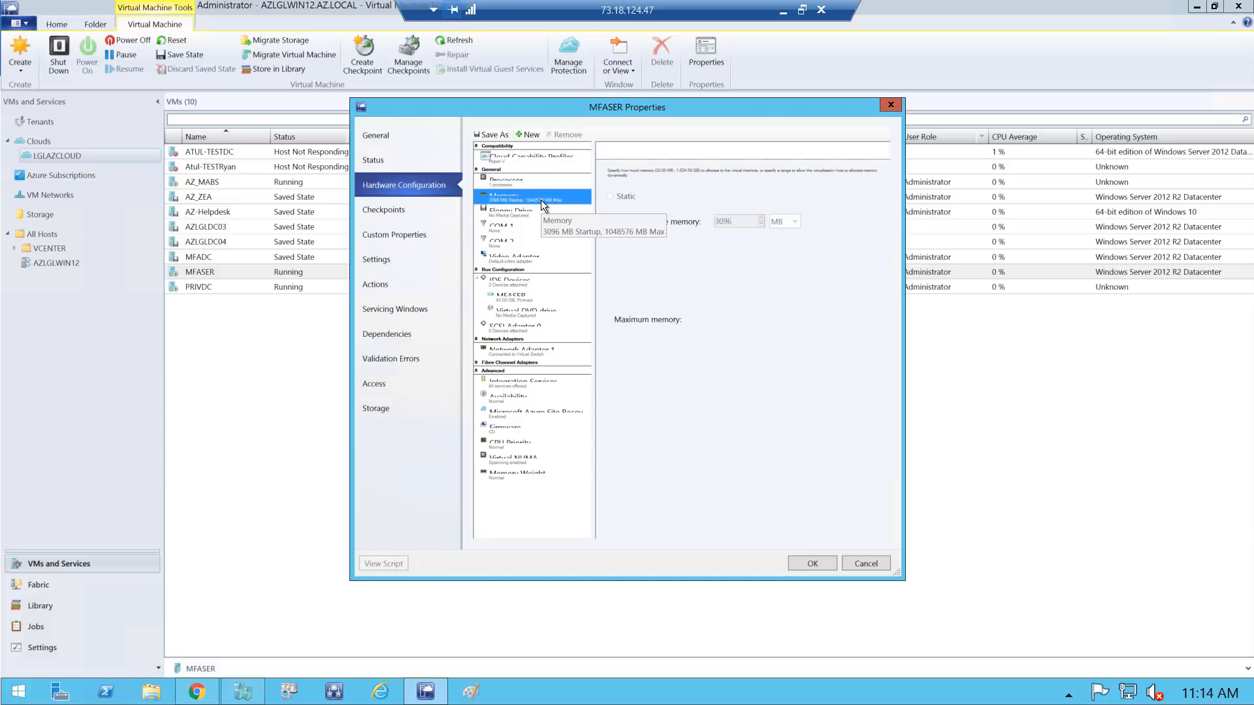
{"action": "left_click", "coordinate": [504, 216]}
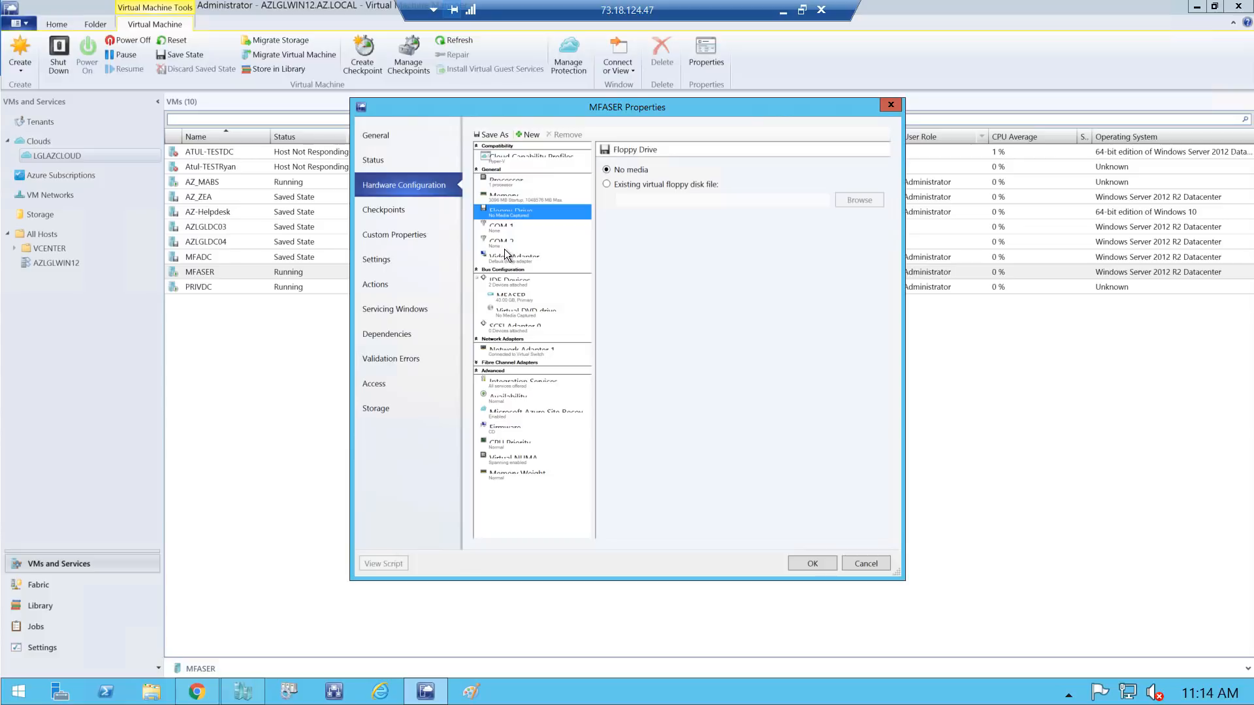
{"action": "left_click", "coordinate": [399, 188]}
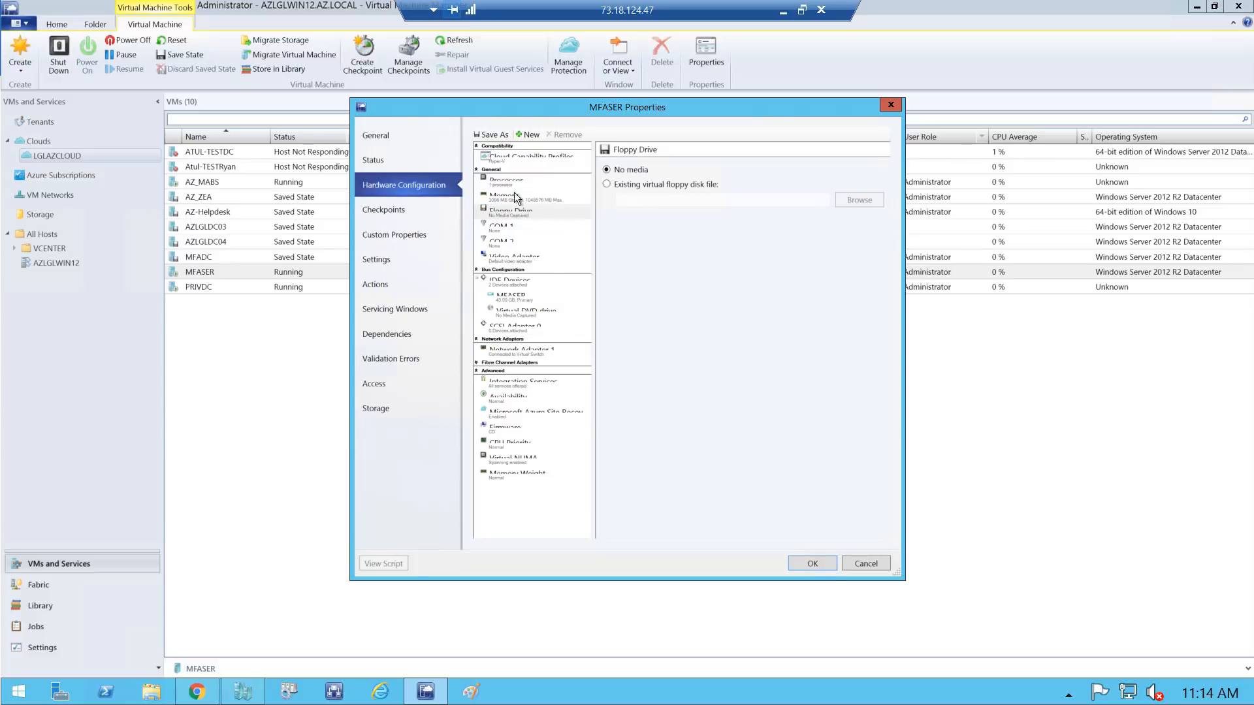
Check MFASER's checkpoints and custom properties, then cancel the dialog without changes
{"action": "left_click", "coordinate": [374, 161]}
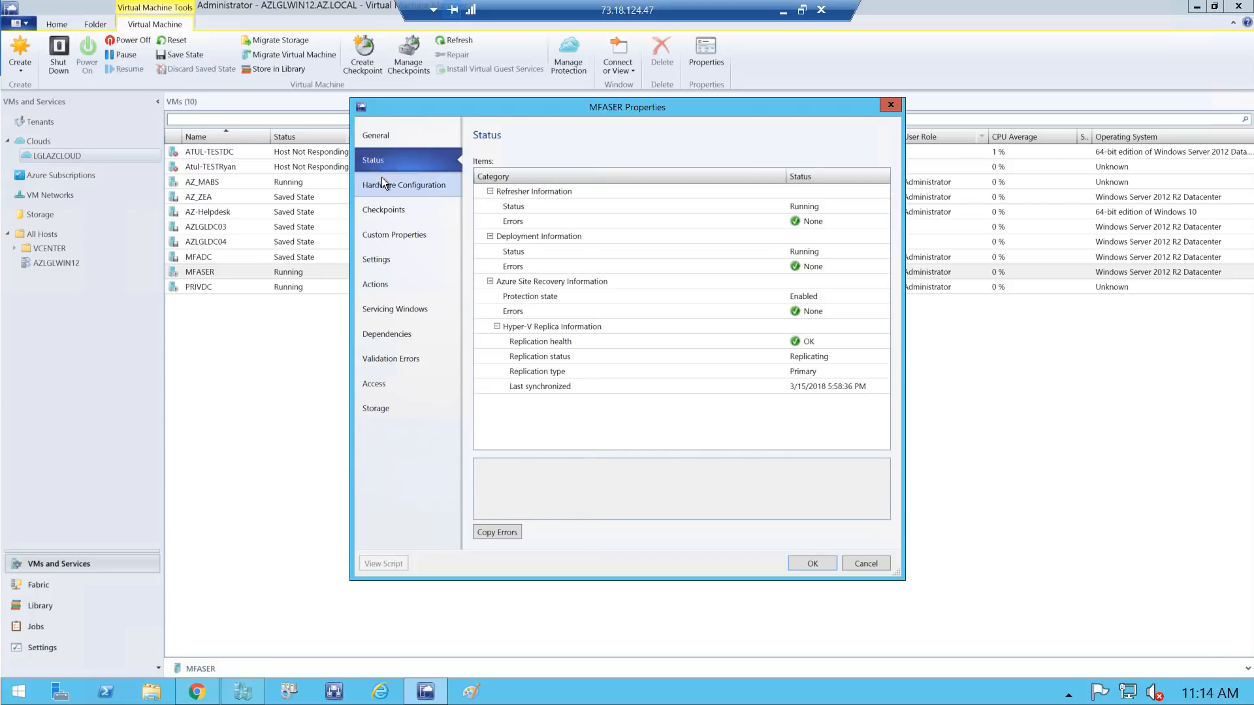
{"action": "left_click", "coordinate": [378, 188]}
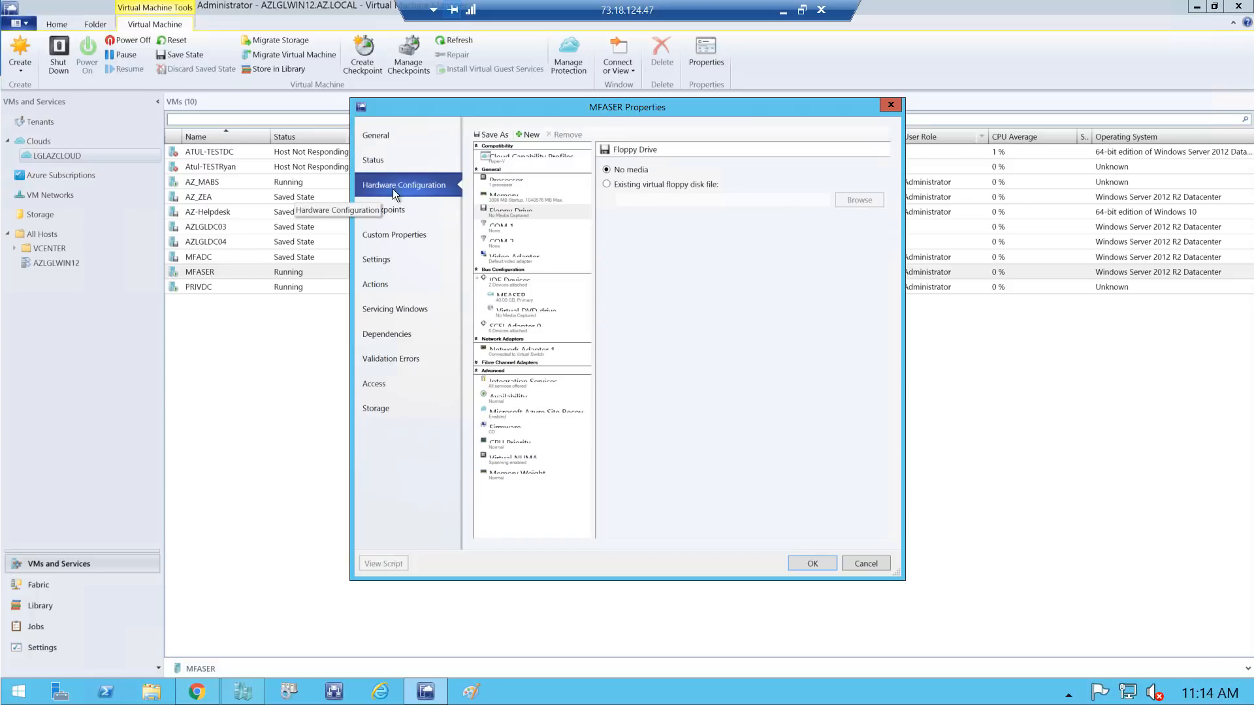
{"action": "left_click", "coordinate": [390, 216]}
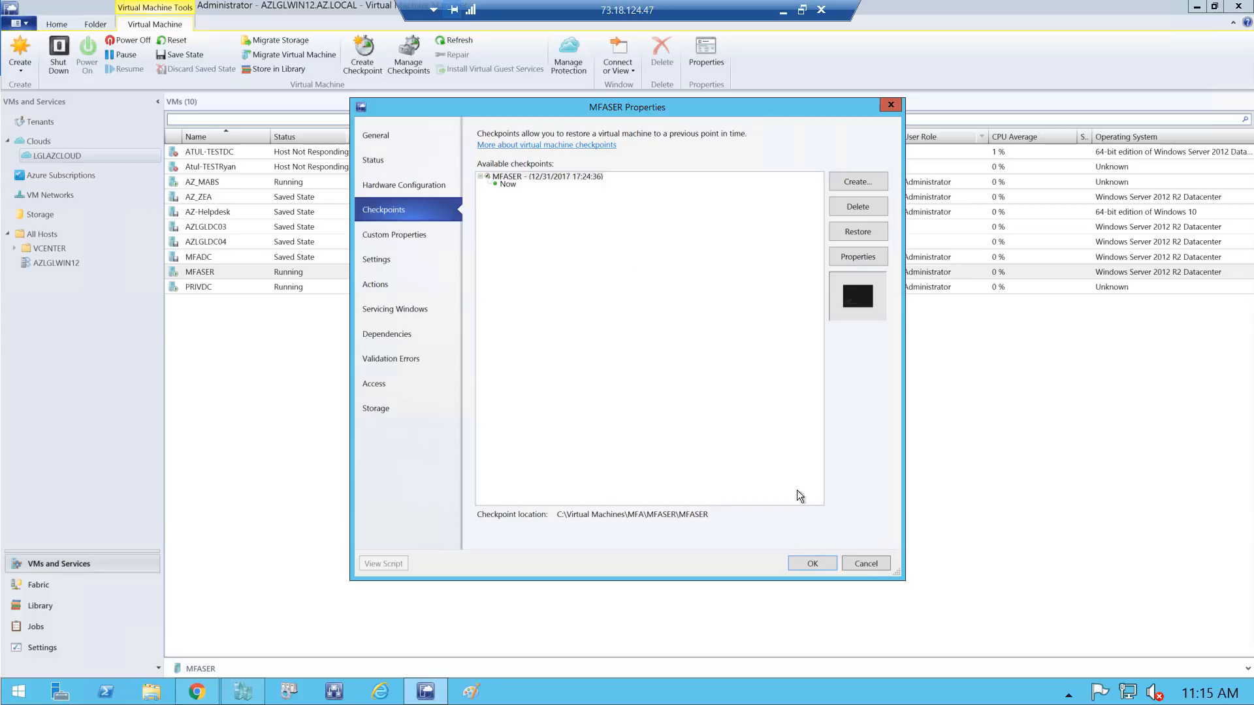
{"action": "left_click", "coordinate": [419, 236]}
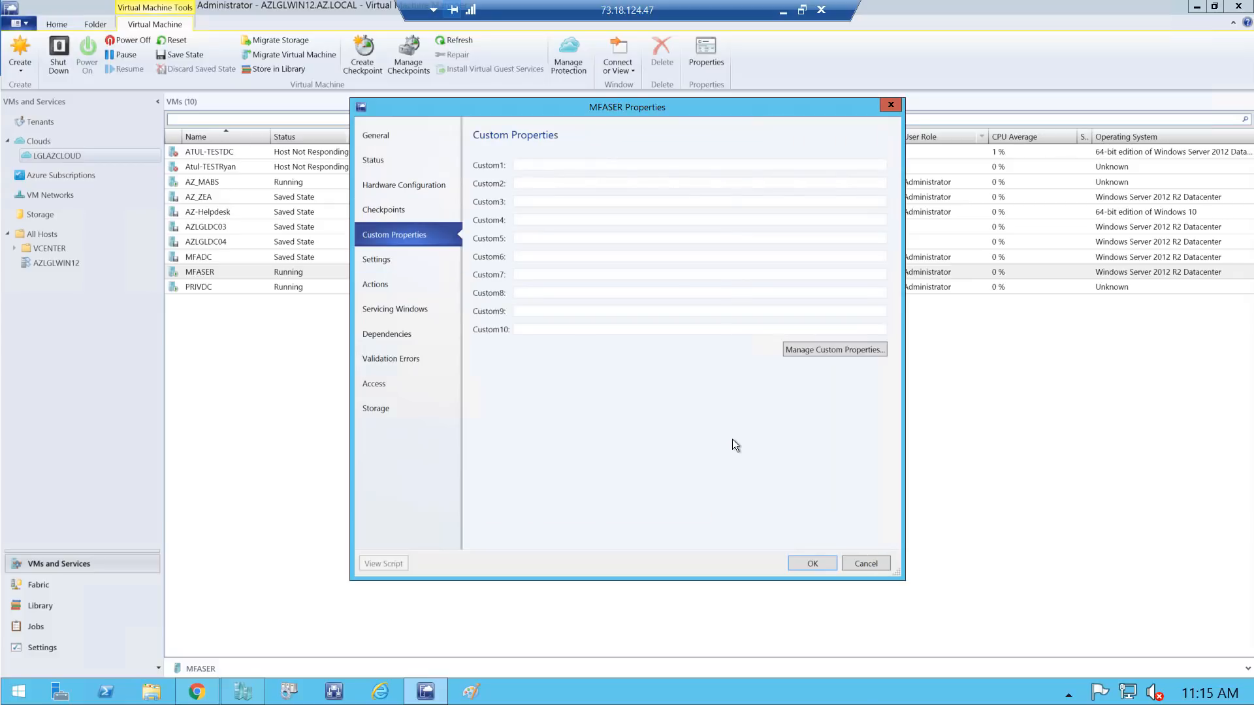
{"action": "left_click", "coordinate": [866, 564]}
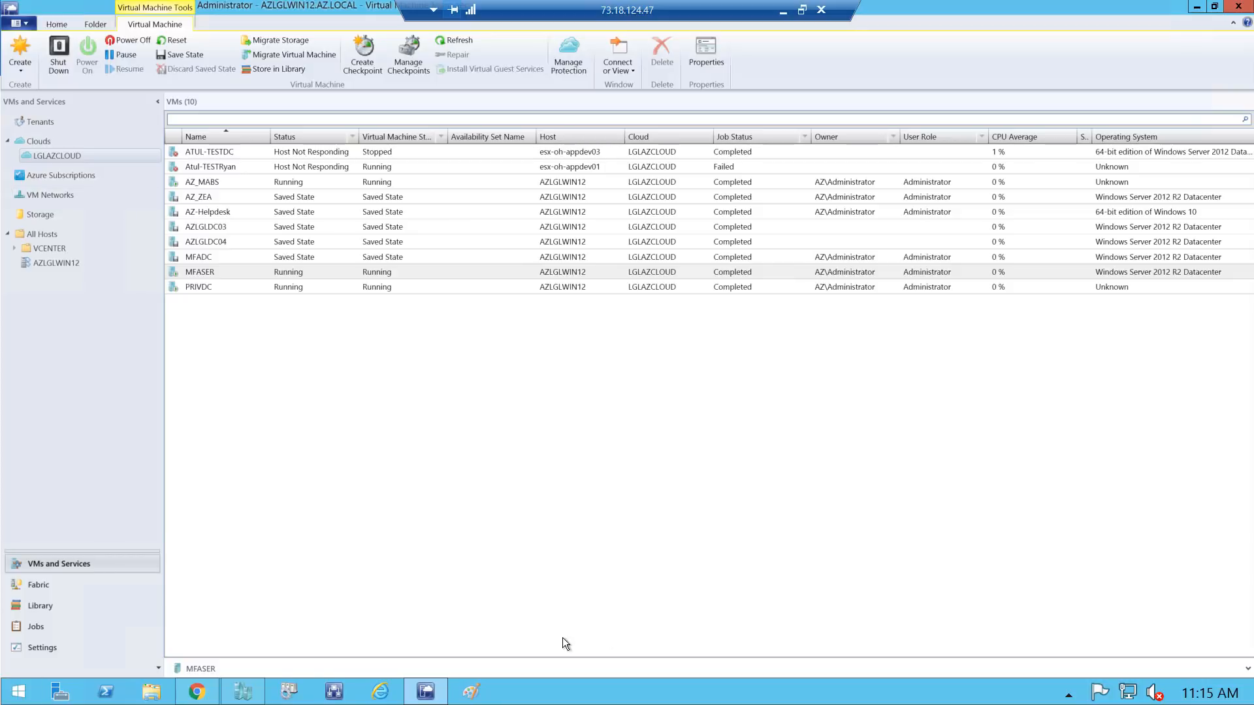
In Hyper-V Manager, view MFASER's replication health report
{"action": "left_click", "coordinate": [248, 695]}
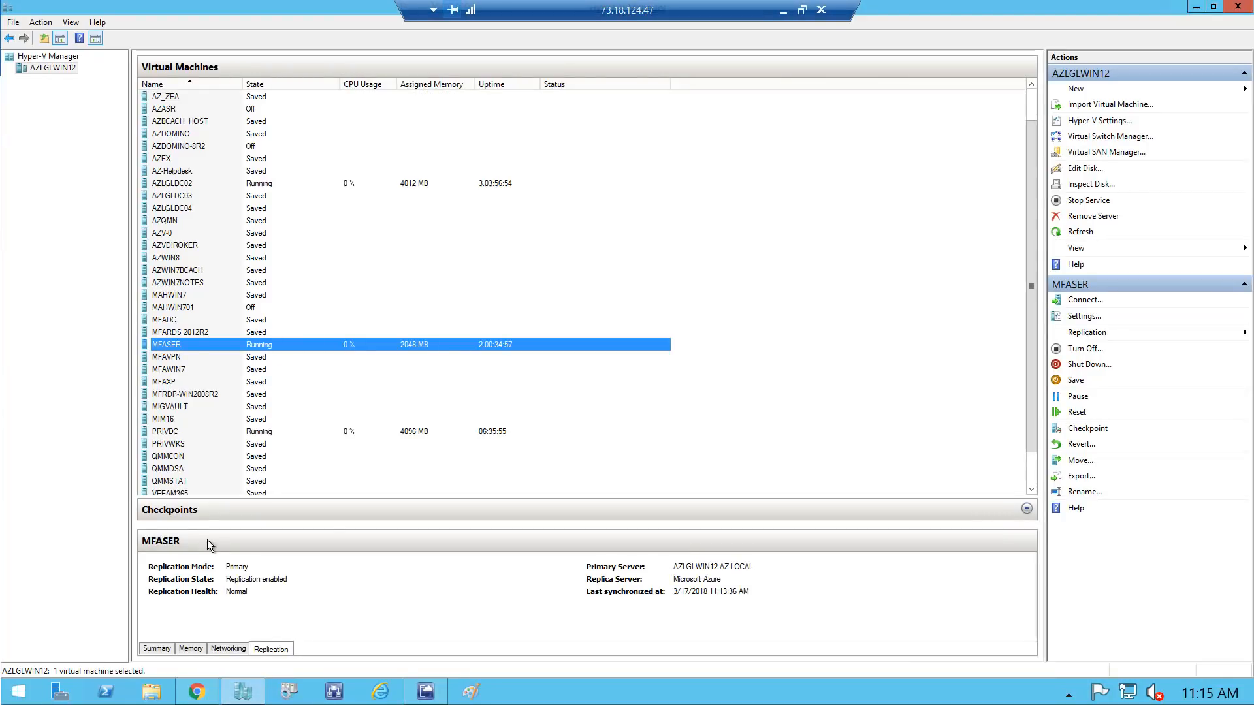
{"action": "left_click", "coordinate": [168, 344]}
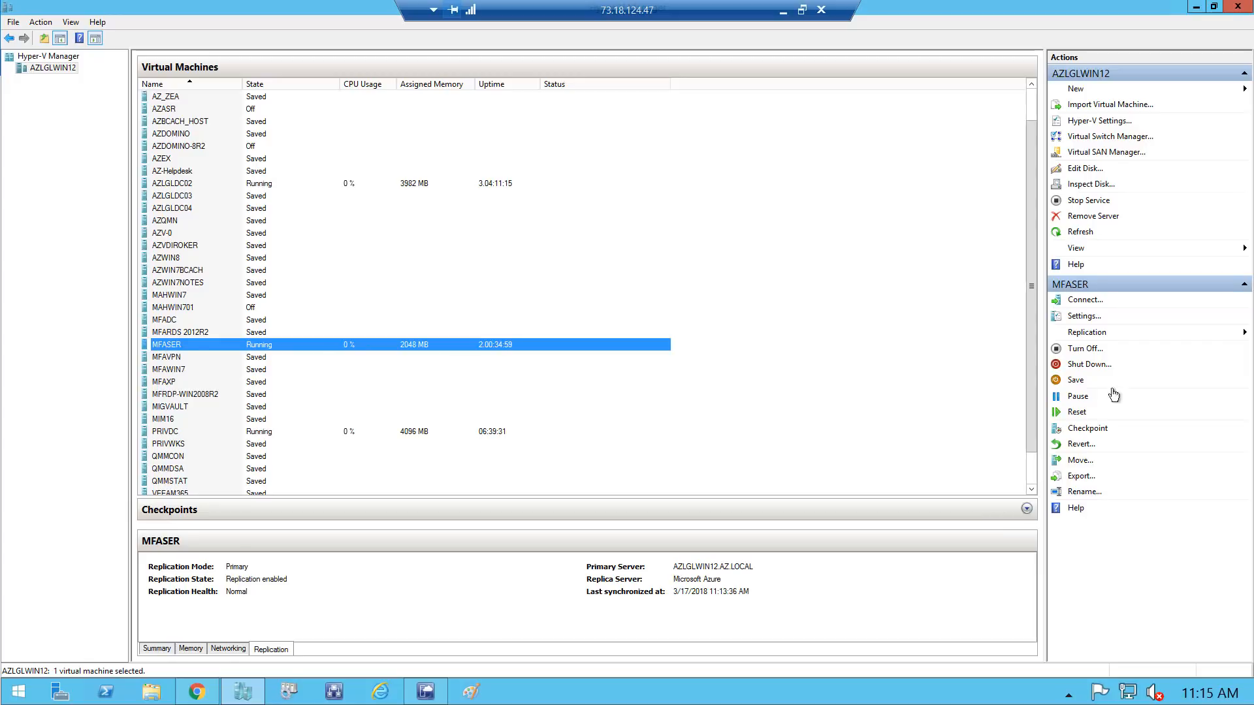
{"action": "left_click", "coordinate": [1086, 332]}
{"action": "left_click", "coordinate": [1136, 348]}
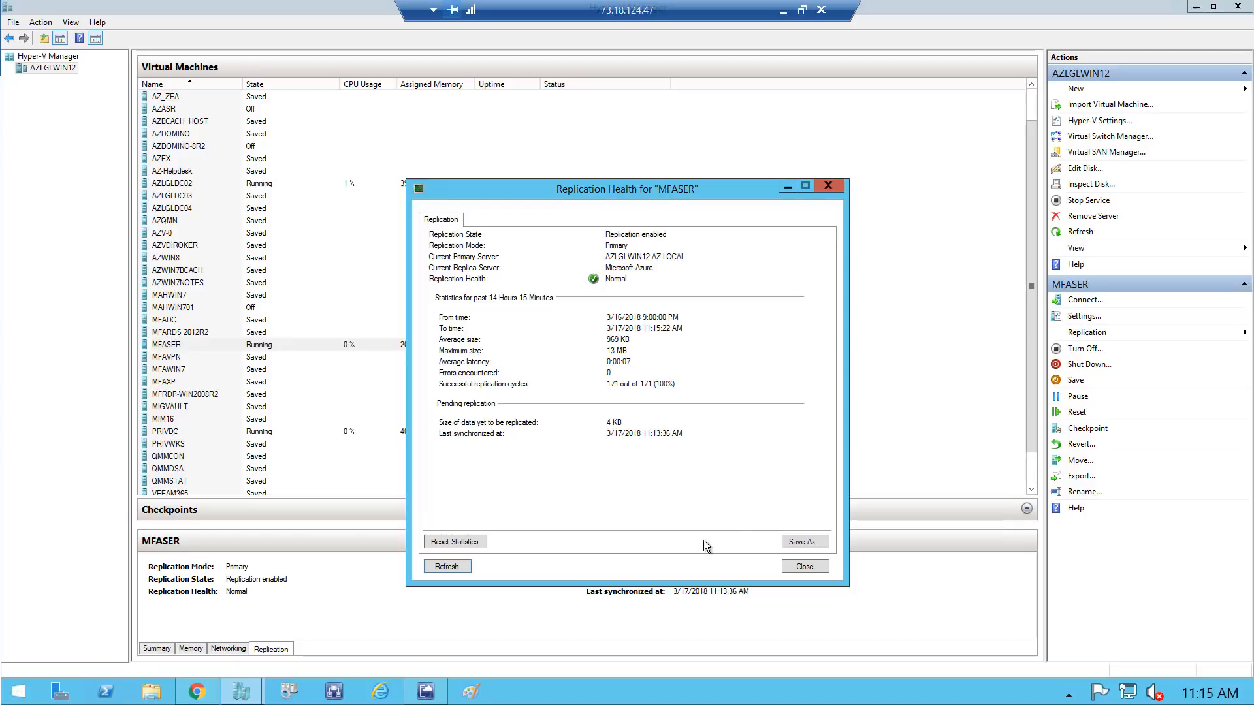
{"action": "left_click", "coordinate": [804, 567]}
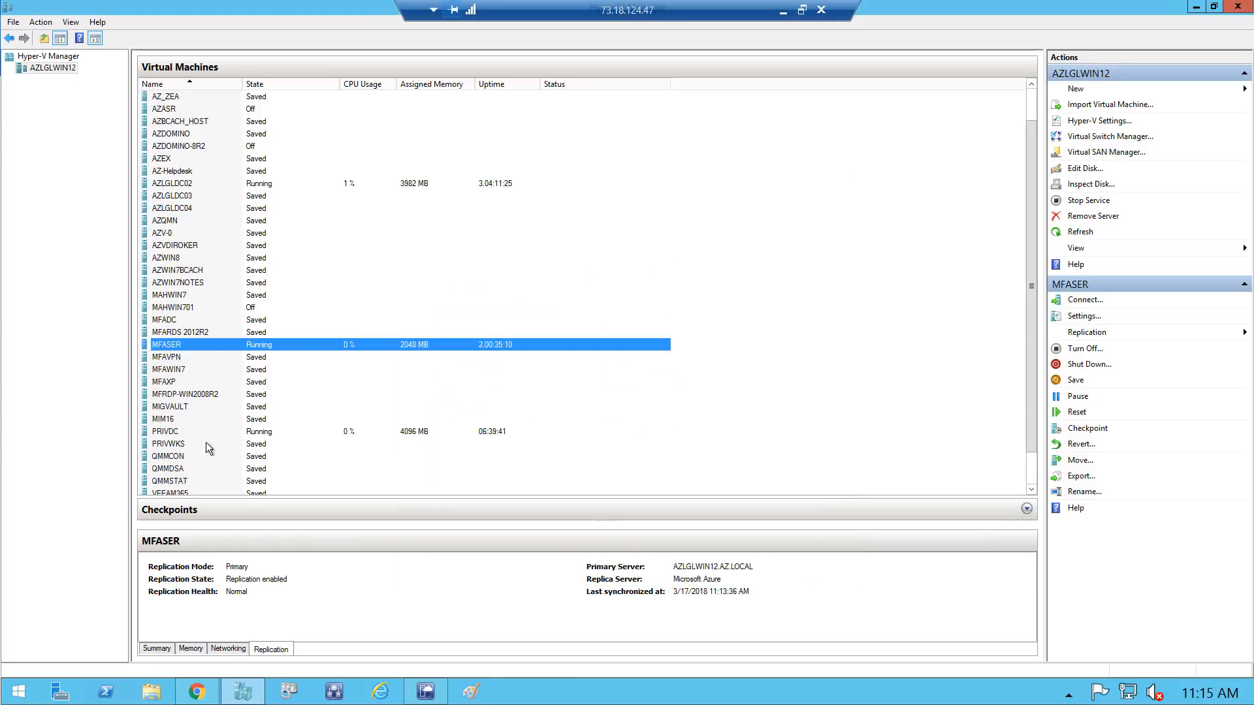
View PRIVDC's replication health report, then return to the VMM console
{"action": "left_click", "coordinate": [180, 433]}
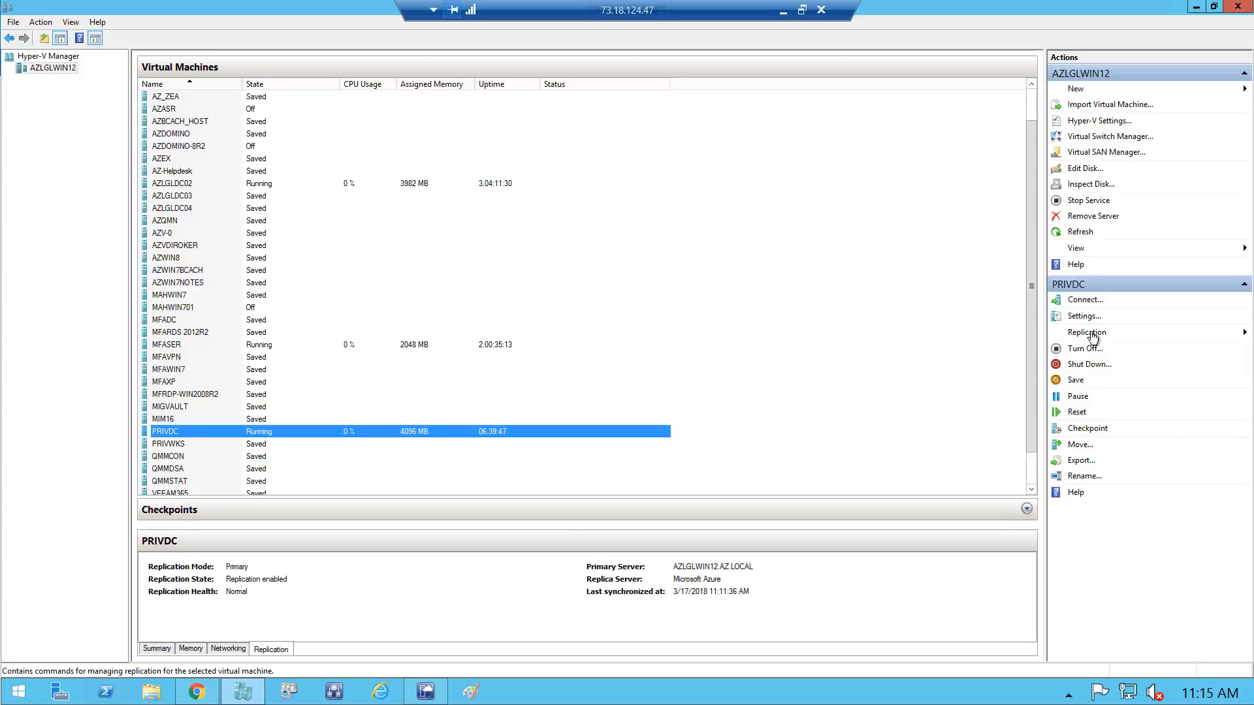
{"action": "left_click", "coordinate": [1089, 332]}
{"action": "left_click", "coordinate": [1136, 349]}
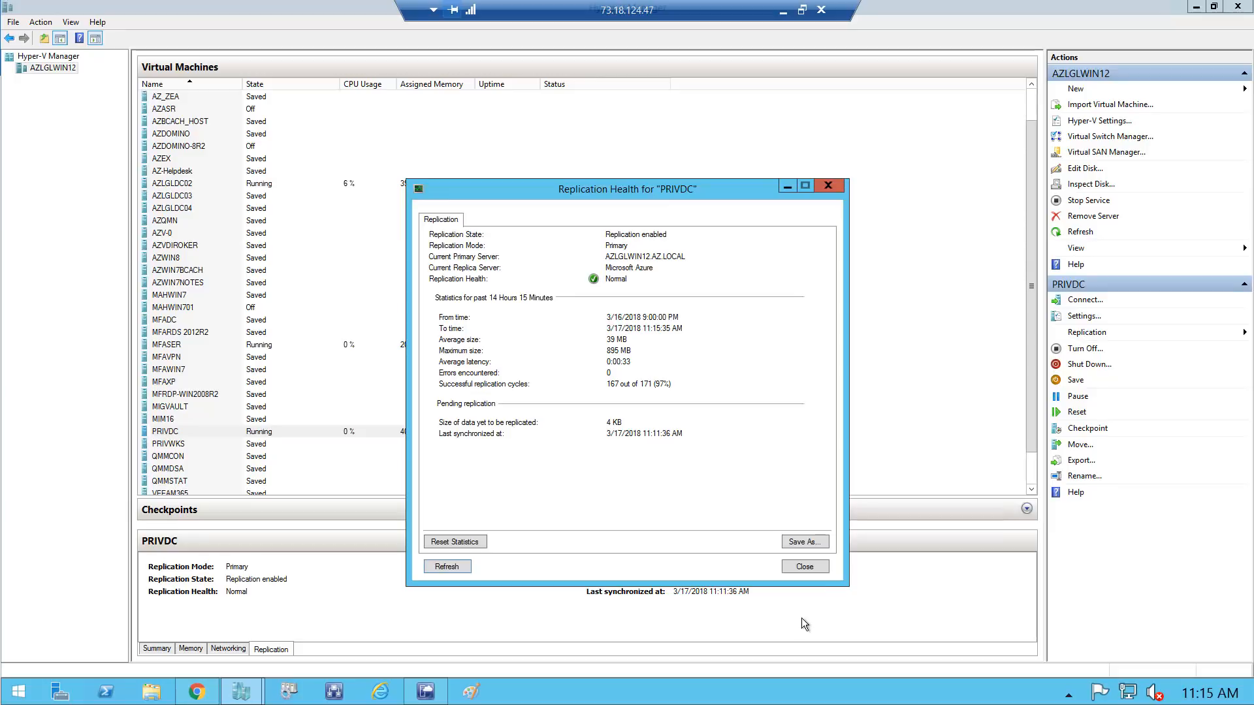
{"action": "left_click", "coordinate": [806, 568]}
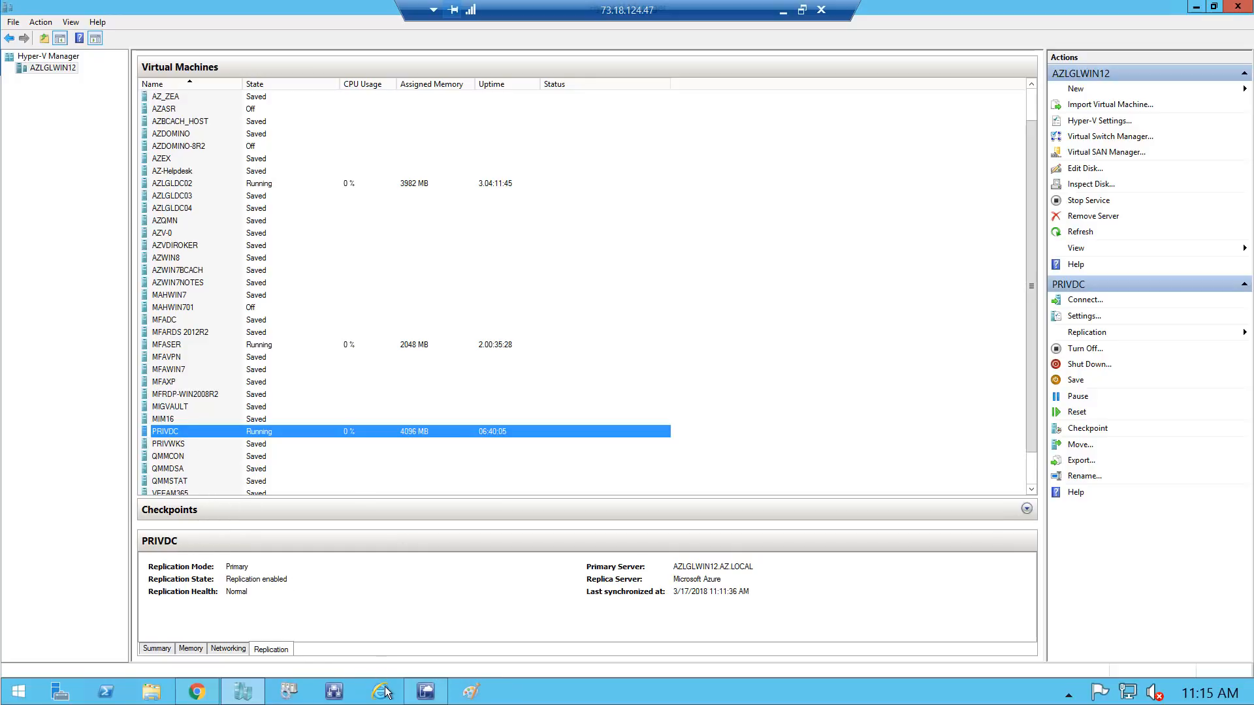
{"action": "left_click", "coordinate": [423, 693]}
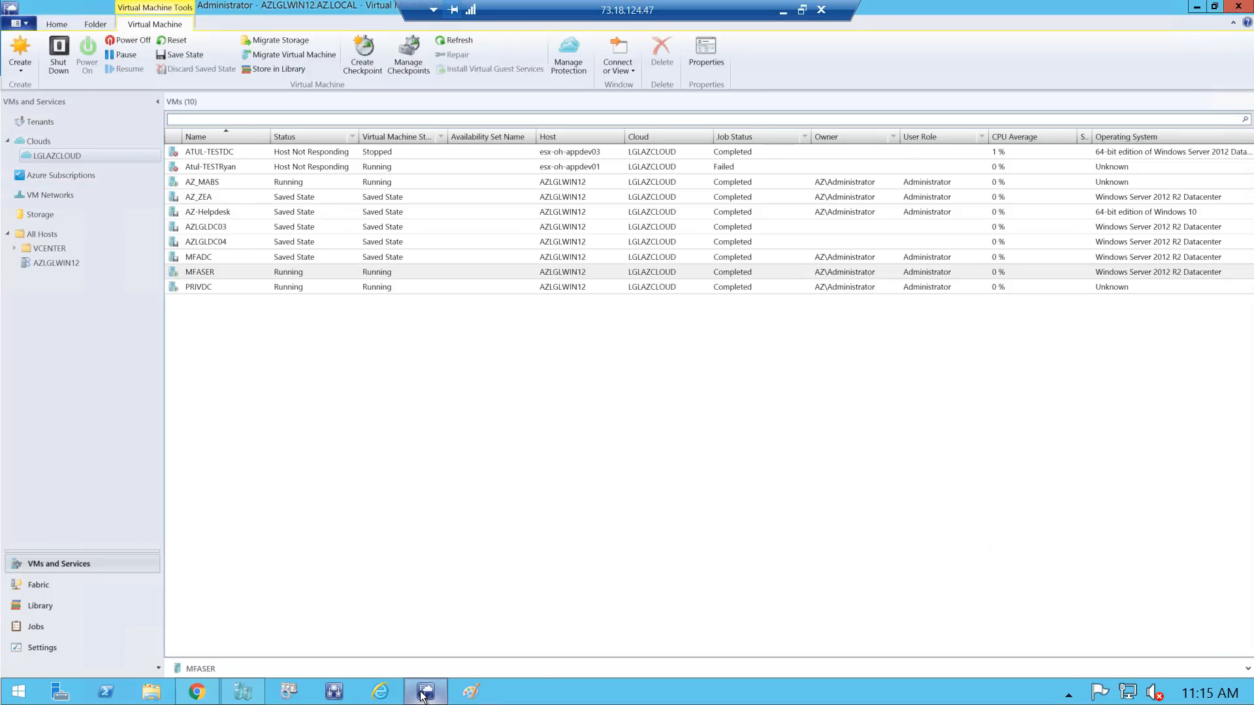
Show the 52 VMs on host AZLGLWIN12 and open the context menu for AZ_ZEA
{"action": "left_click", "coordinate": [56, 263]}
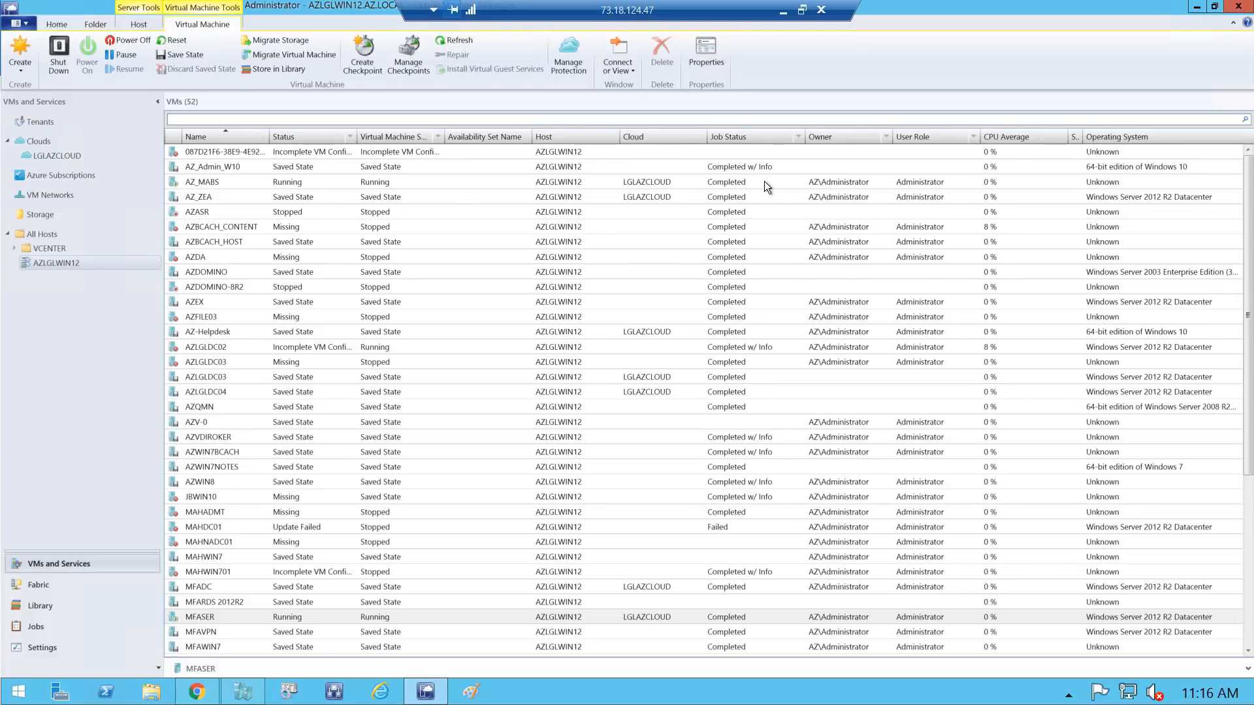
{"action": "left_click", "coordinate": [210, 199]}
{"action": "right_click", "coordinate": [210, 200]}
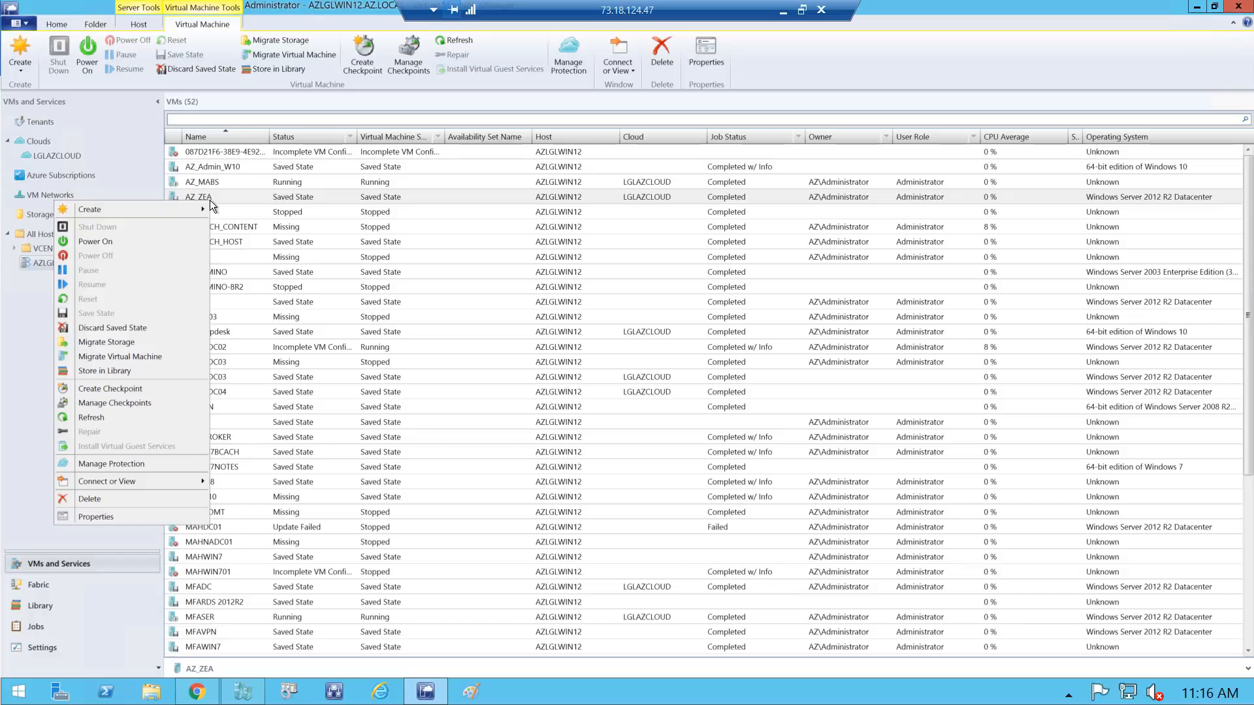
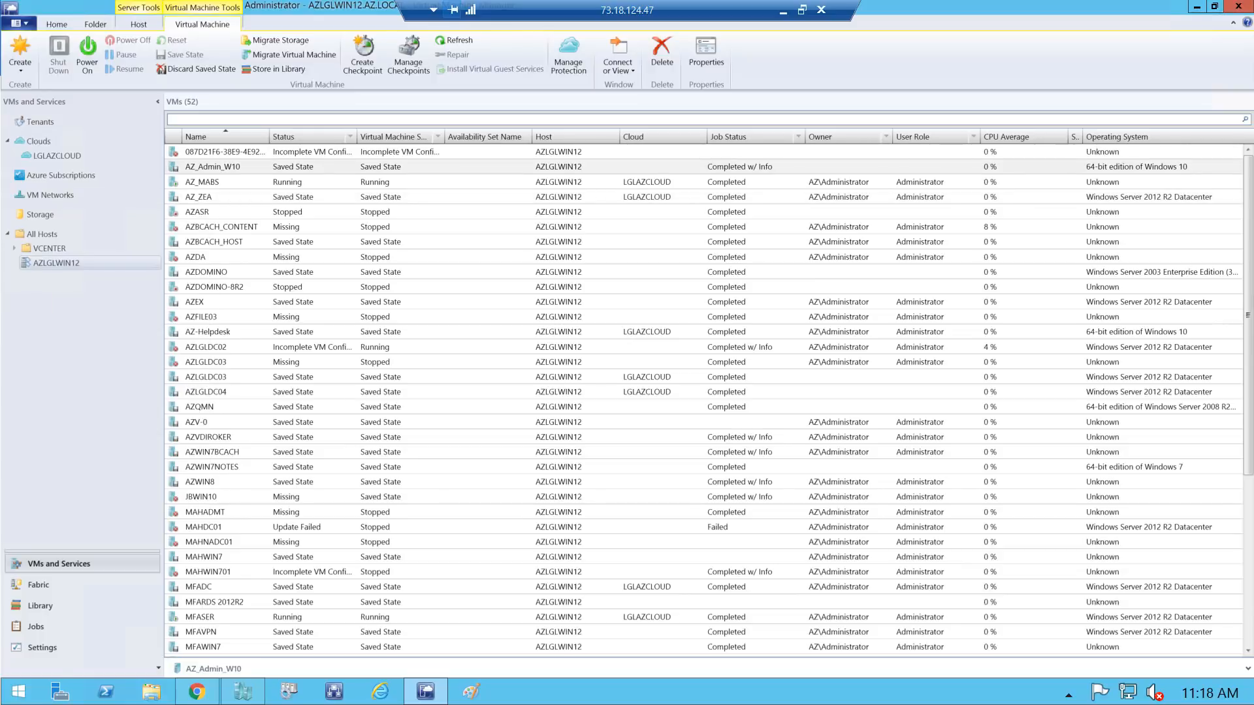
Open and close AZ_Admin_W10's properties unchanged, then check the LGLAZCLOUD and AZLGLWIN12 VM lists
{"action": "right_click", "coordinate": [232, 167]}
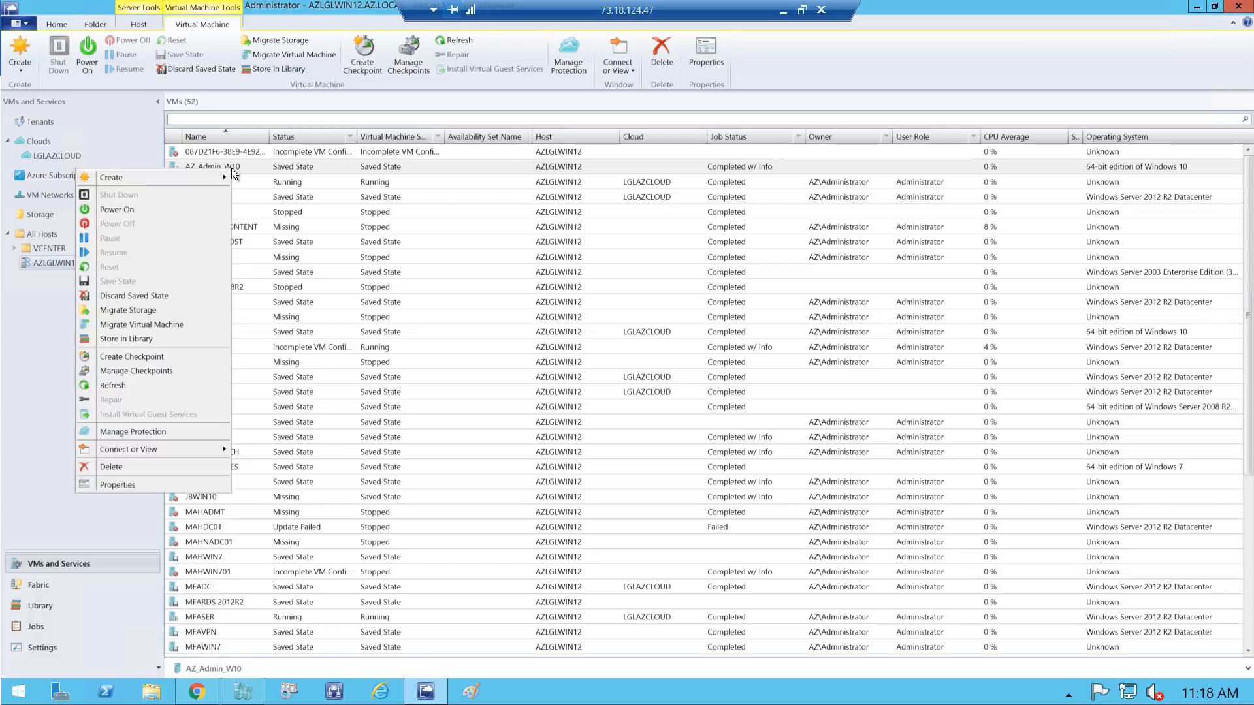
{"action": "left_click", "coordinate": [115, 486]}
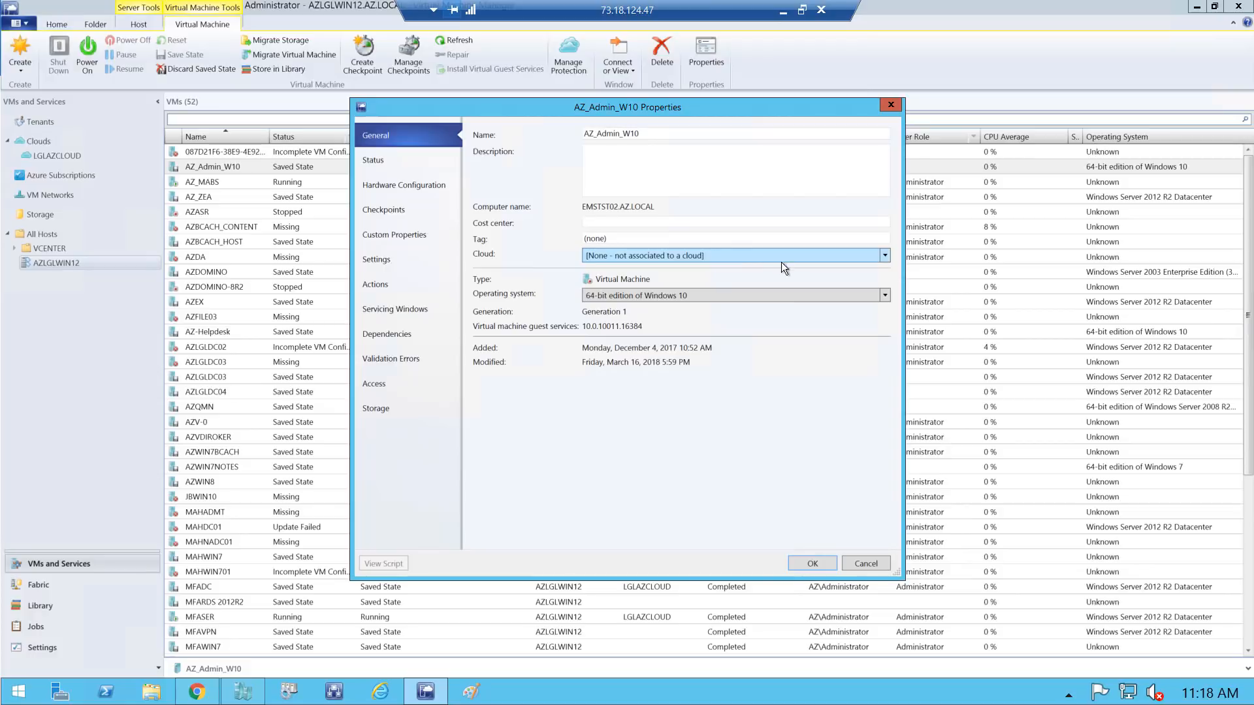
{"action": "left_click", "coordinate": [878, 564]}
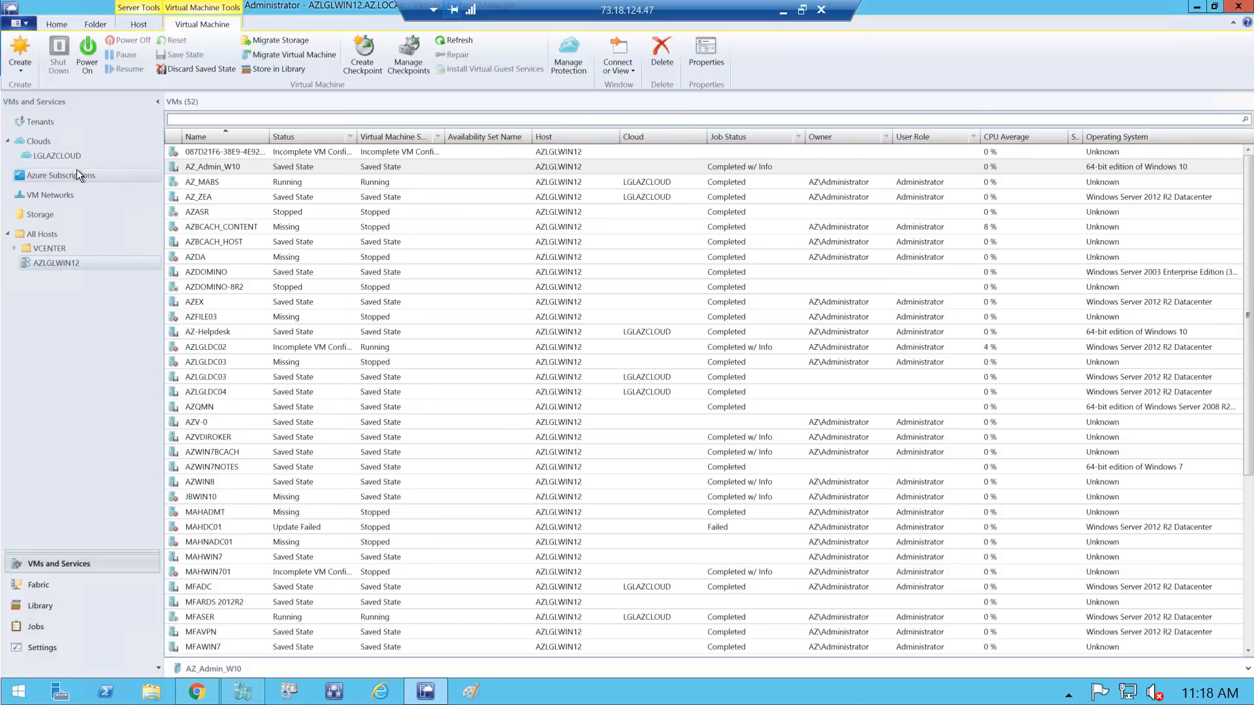
{"action": "left_click", "coordinate": [60, 154]}
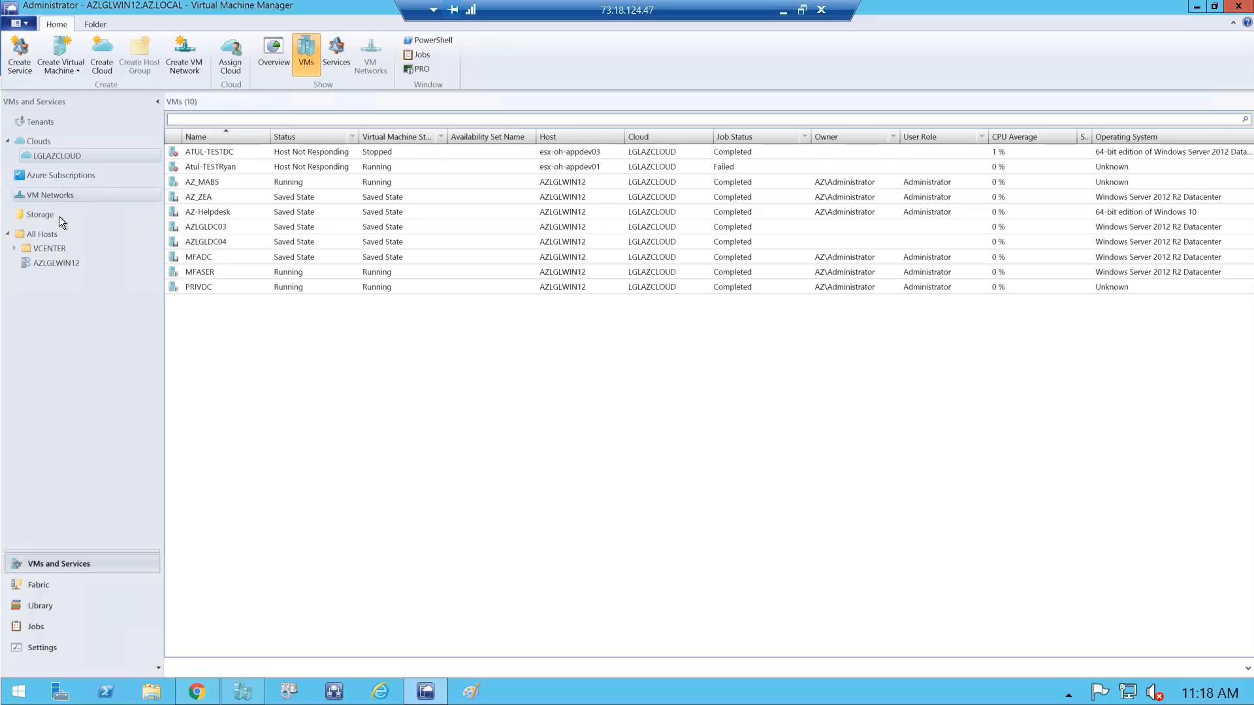
{"action": "left_click", "coordinate": [53, 263]}
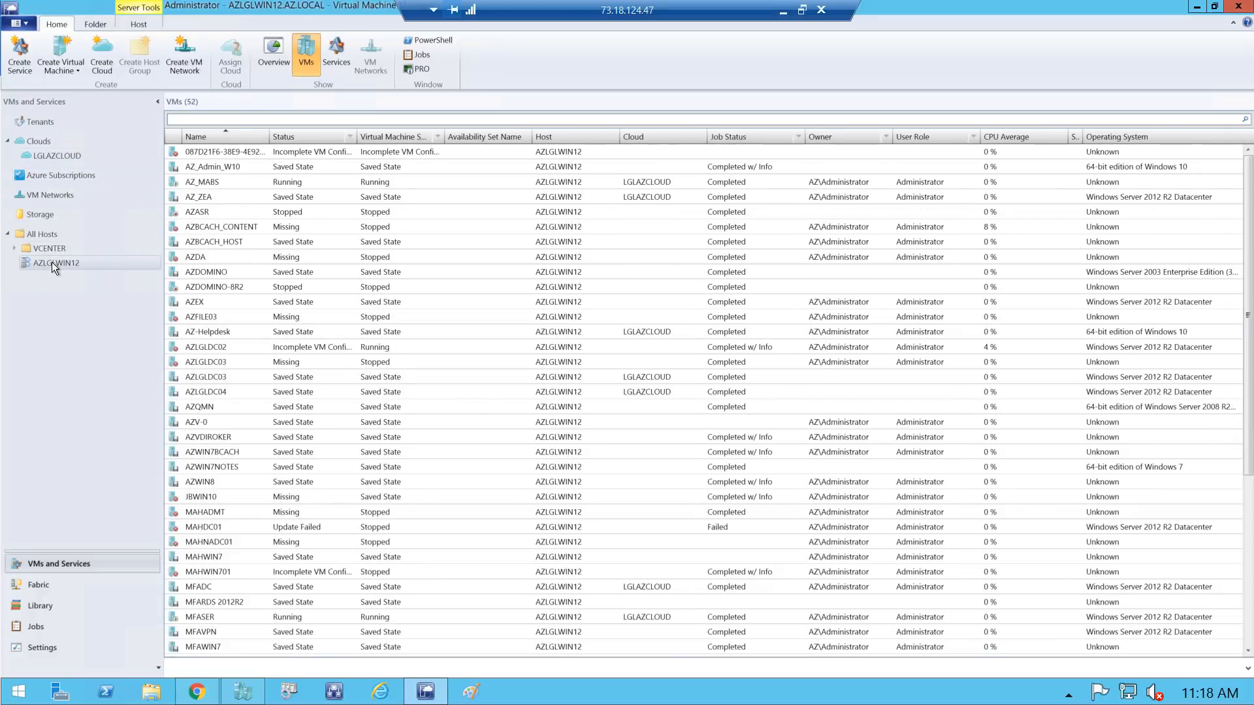
Set AZ_Admin_W10's Cloud to LGLAZCLOUD in its properties and save
{"action": "left_click", "coordinate": [233, 165]}
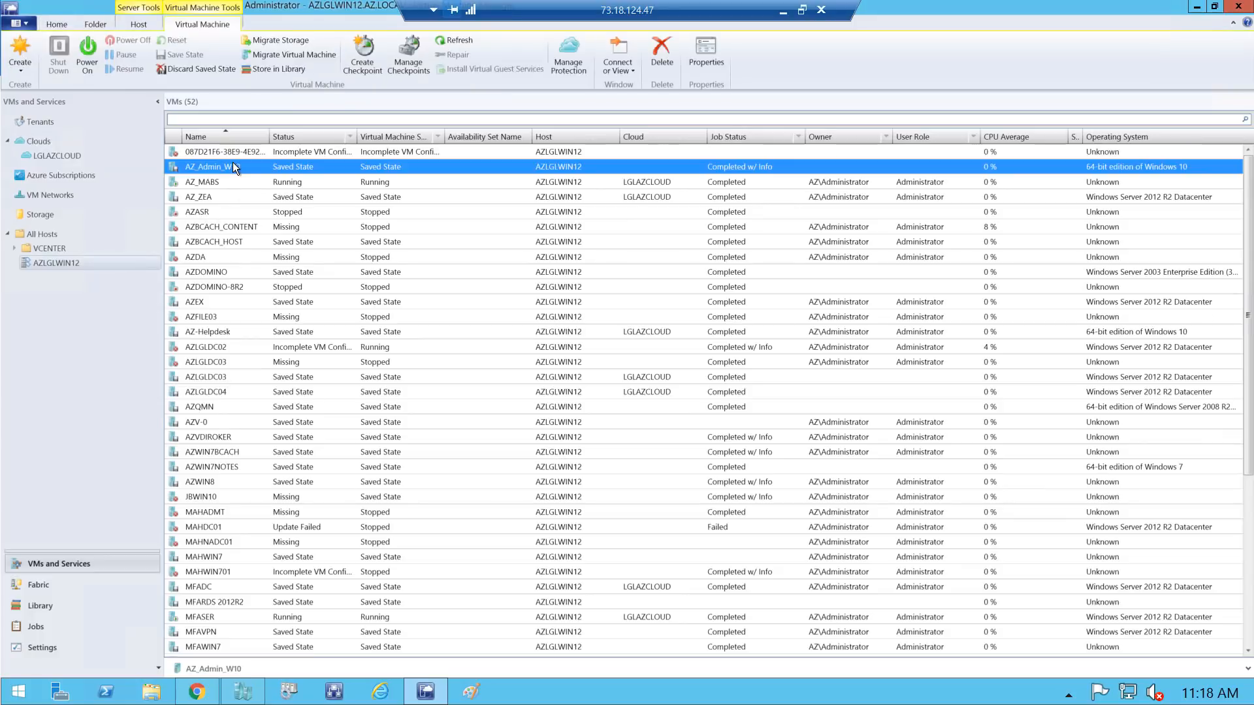
{"action": "right_click", "coordinate": [232, 164]}
{"action": "left_click", "coordinate": [124, 478]}
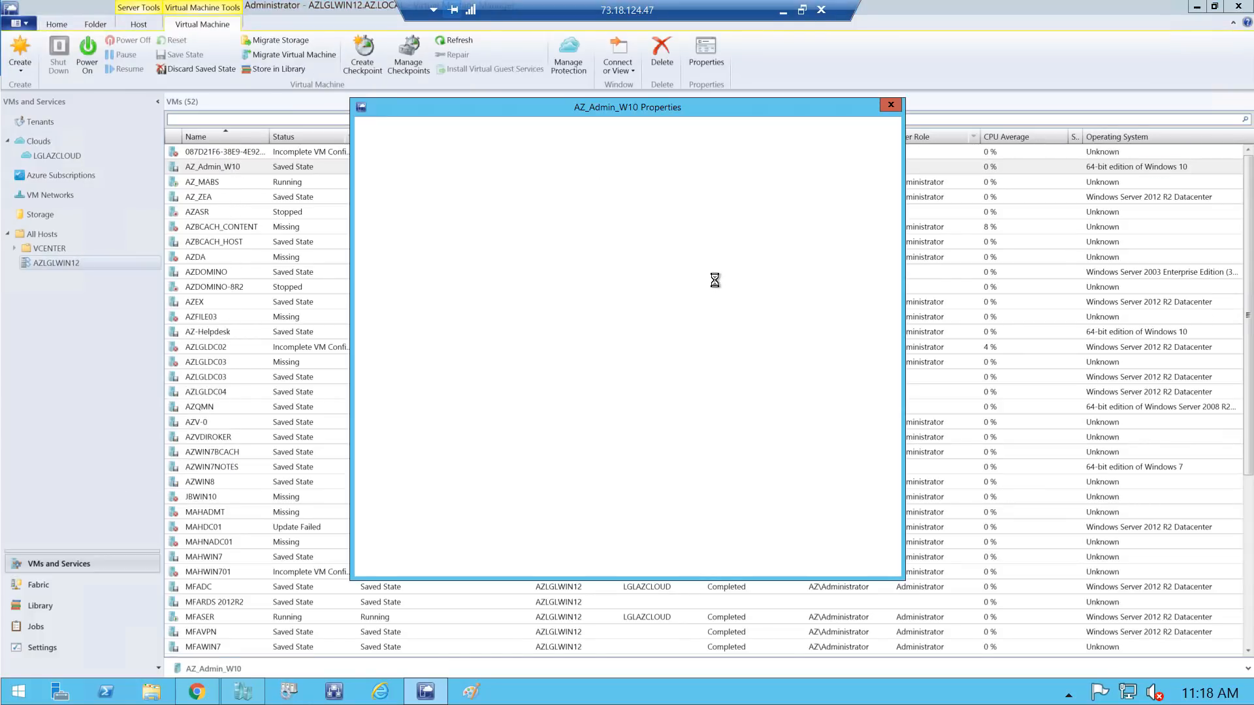
{"action": "left_click", "coordinate": [718, 256]}
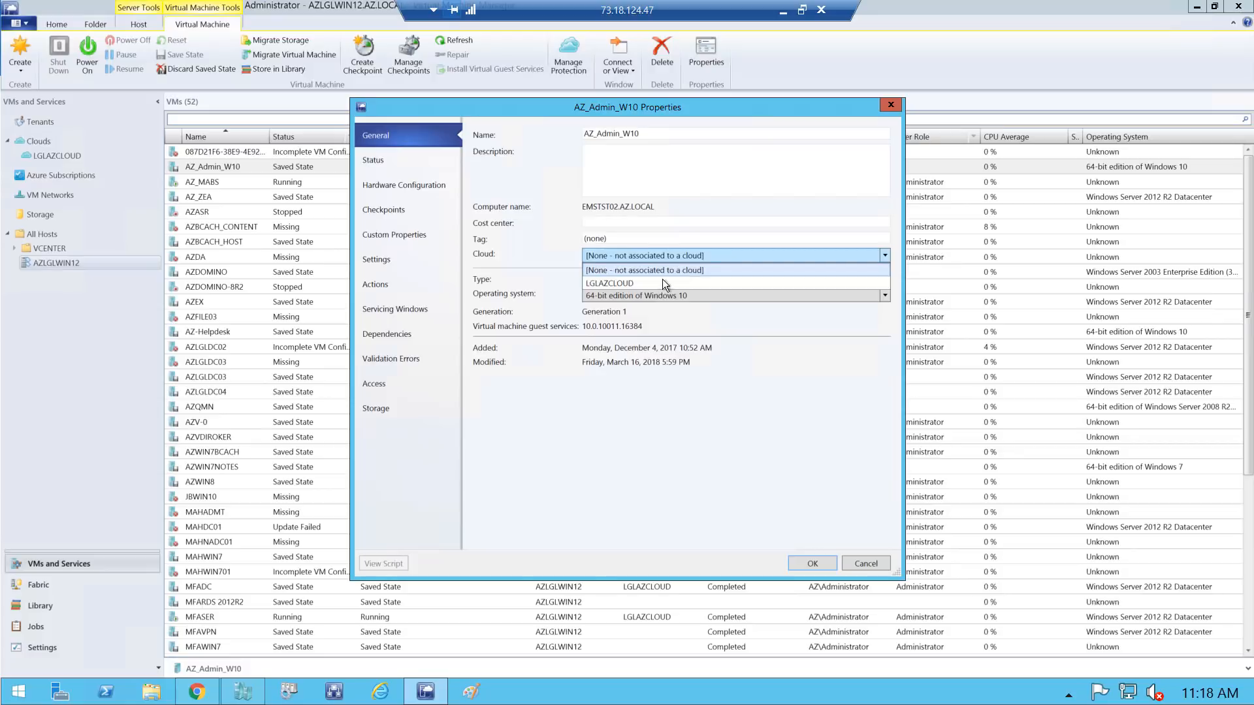
{"action": "left_click", "coordinate": [643, 281]}
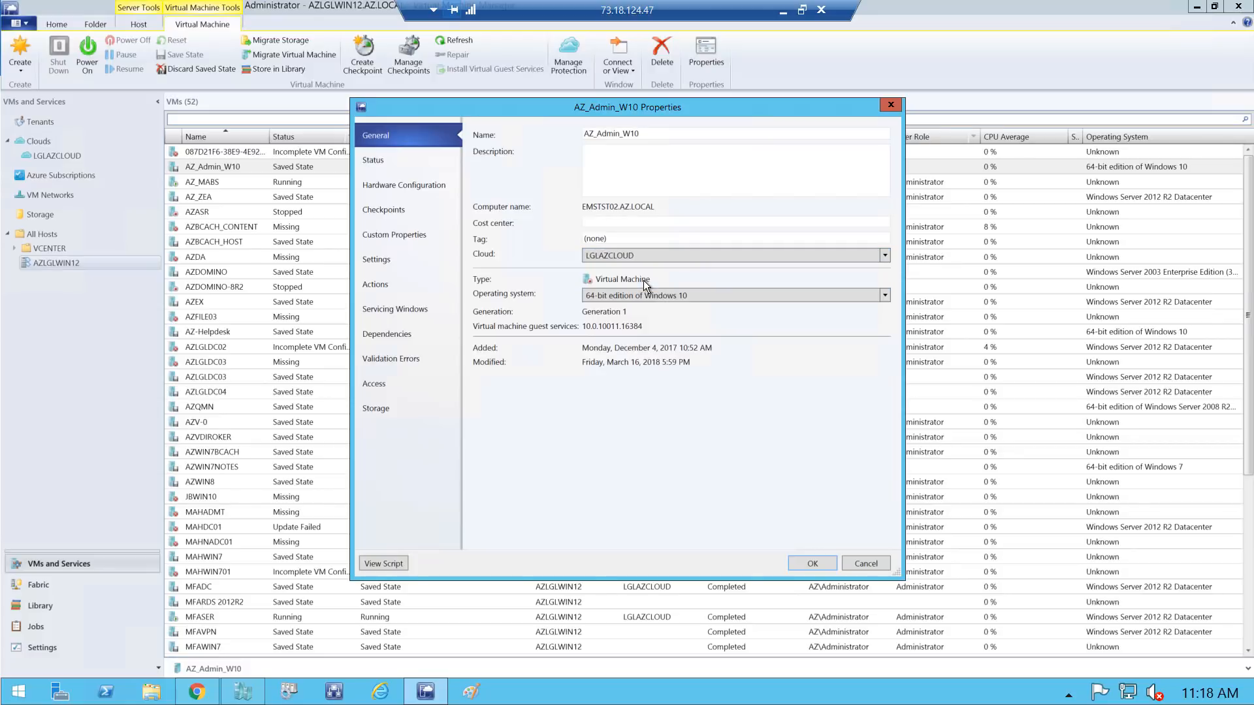
{"action": "left_click", "coordinate": [819, 563]}
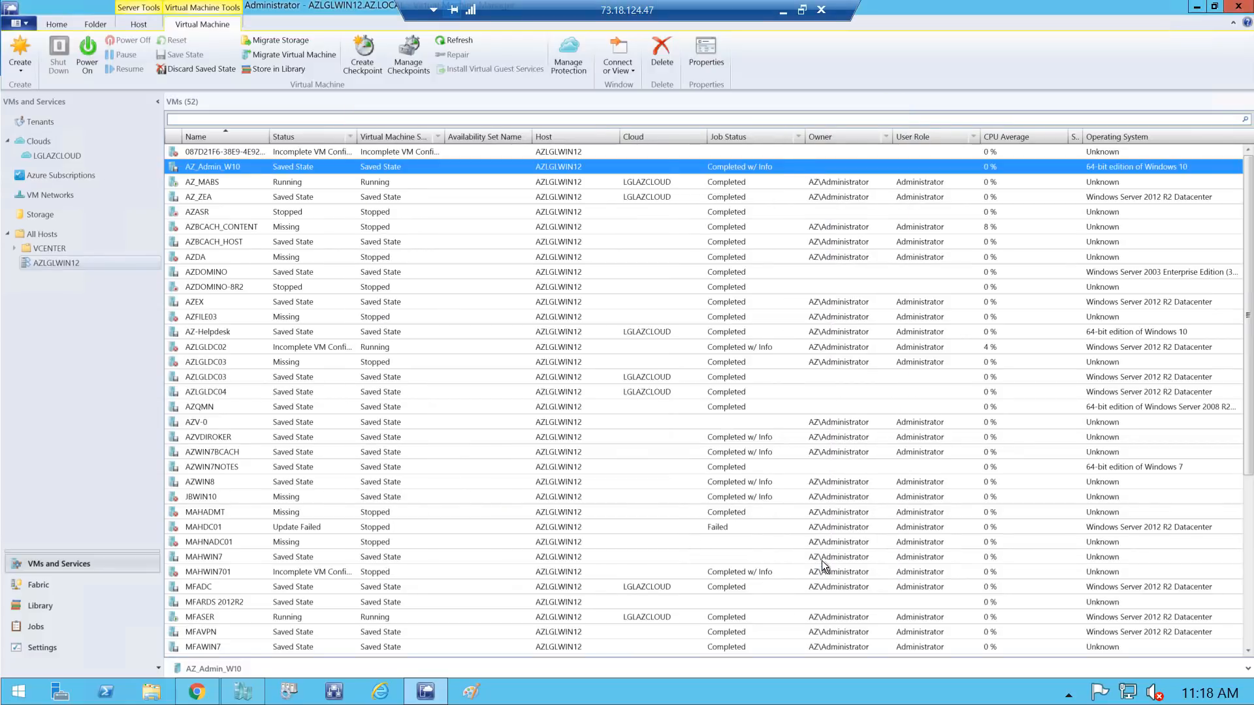
Power on AZ_Admin_W10 from the LGLAZCLOUD cloud's VM list
{"action": "left_click", "coordinate": [49, 159]}
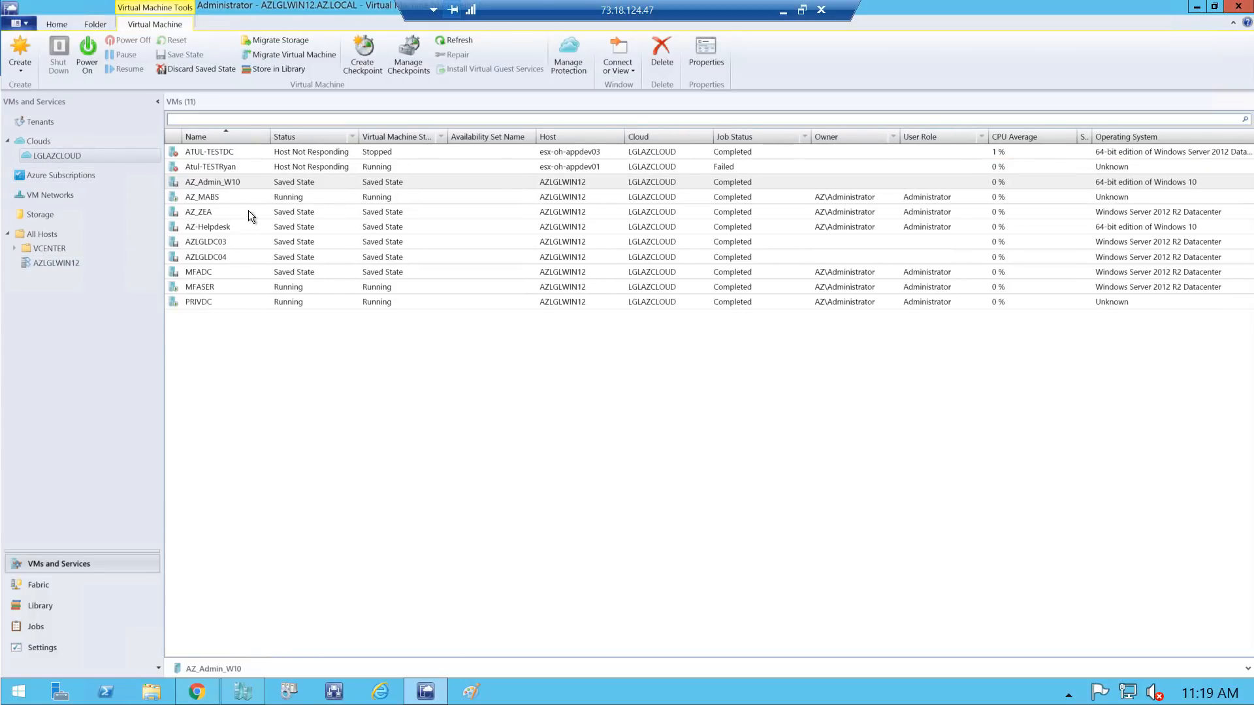
{"action": "left_click", "coordinate": [233, 183]}
{"action": "right_click", "coordinate": [232, 186]}
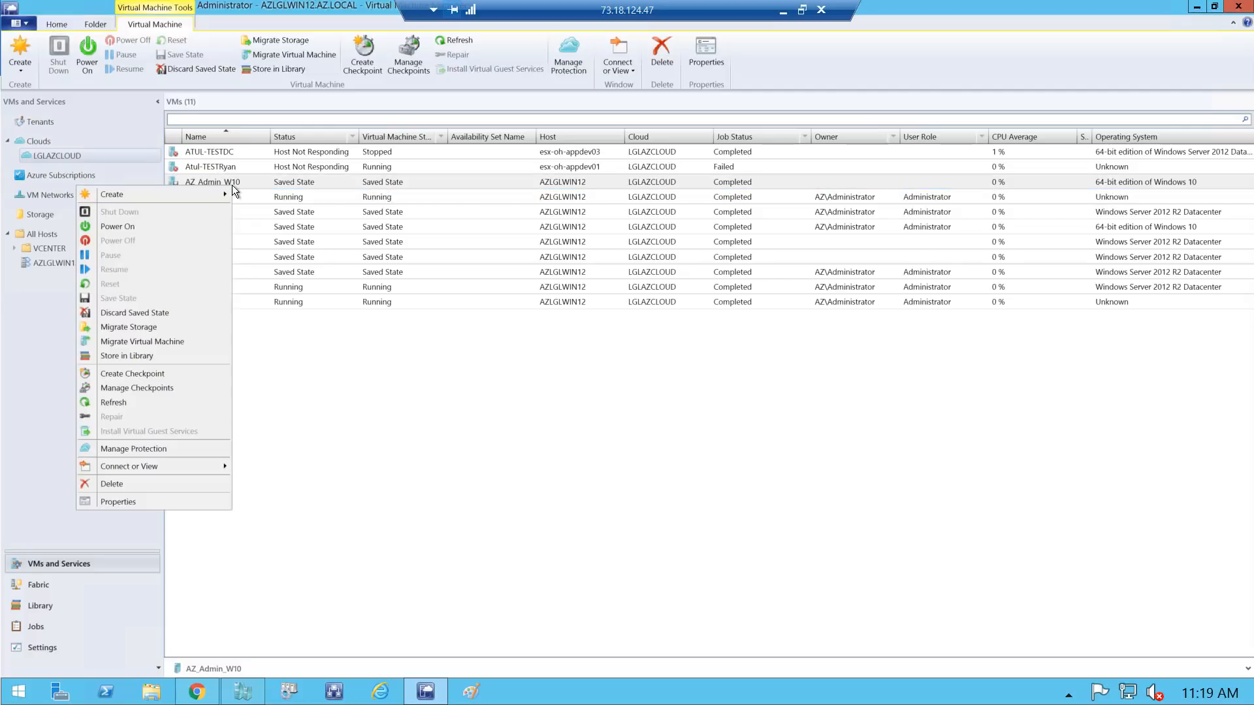
{"action": "left_click", "coordinate": [127, 228]}
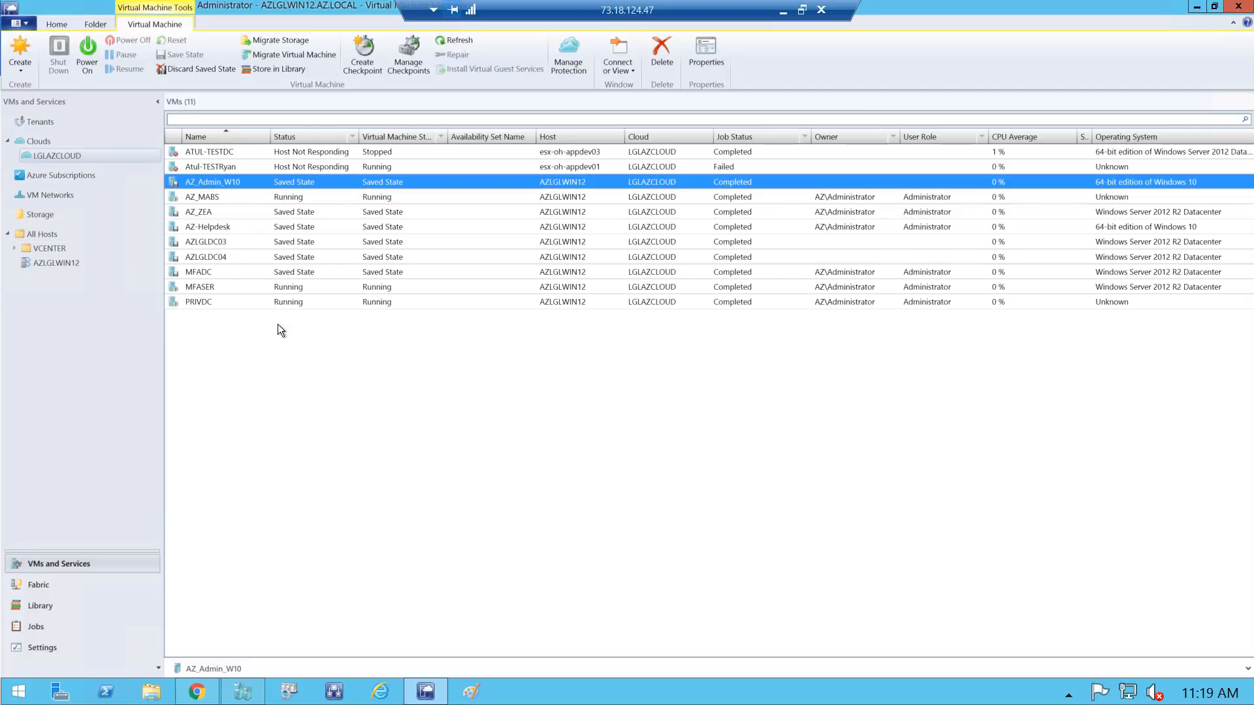
Once AZ_Admin_W10 is running, open its Properties dialog
{"action": "right_click", "coordinate": [213, 179]}
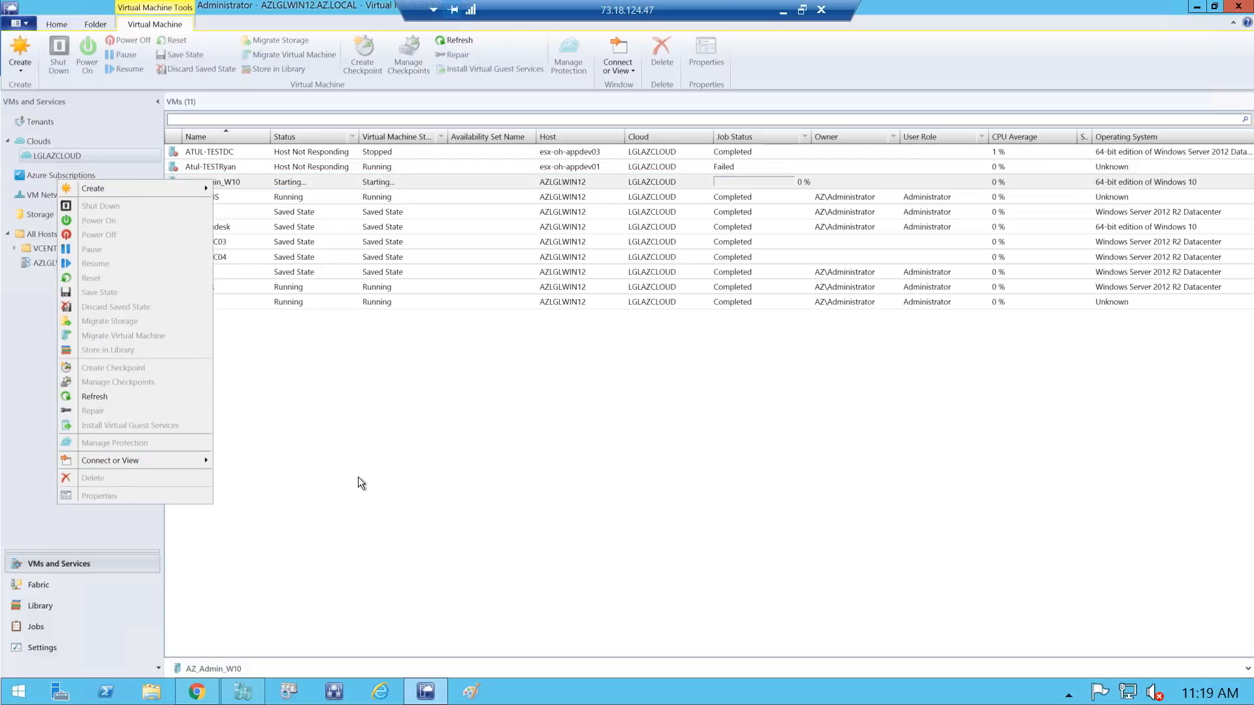
{"action": "left_click", "coordinate": [355, 474]}
{"action": "left_click", "coordinate": [221, 179]}
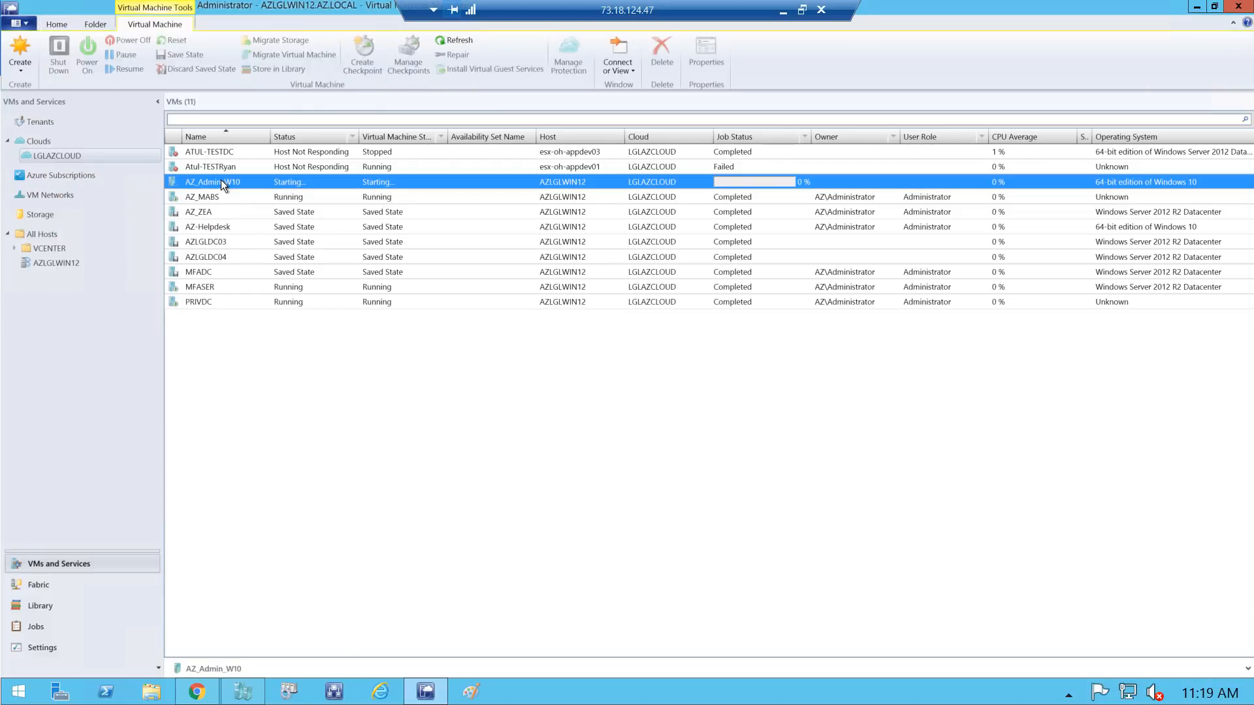
{"action": "right_click", "coordinate": [220, 179]}
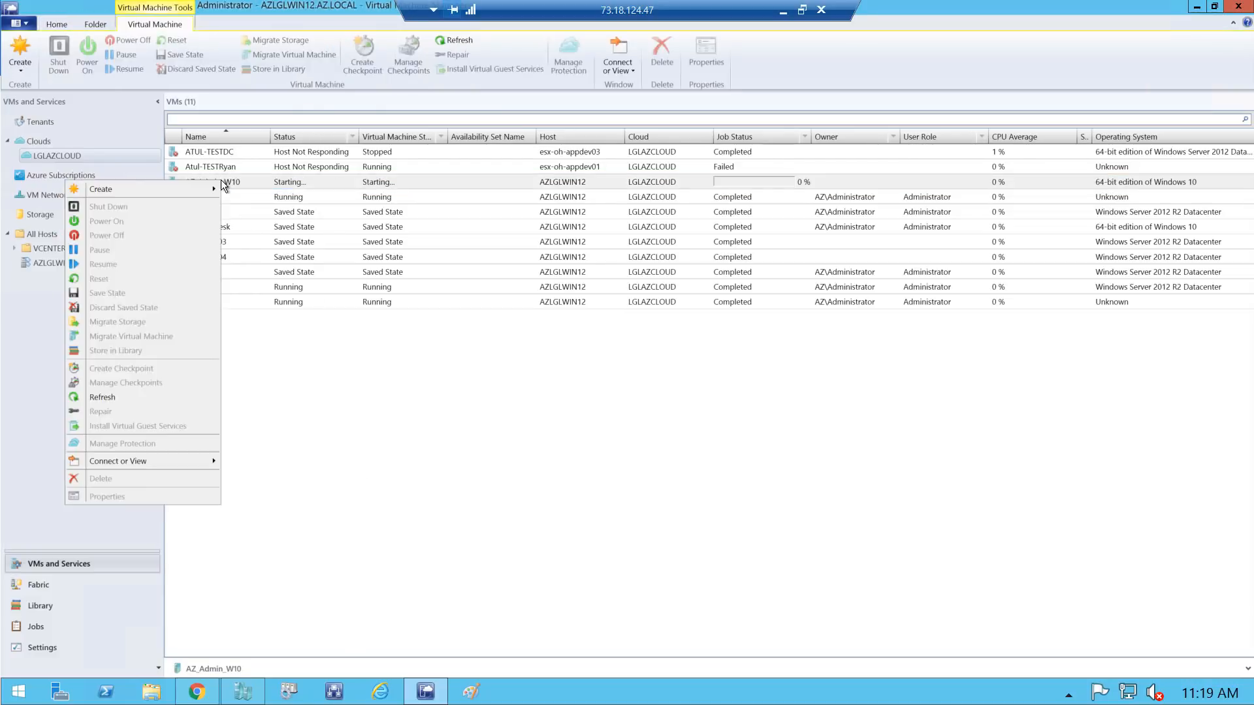
{"action": "left_click", "coordinate": [348, 475]}
{"action": "left_click", "coordinate": [276, 182]}
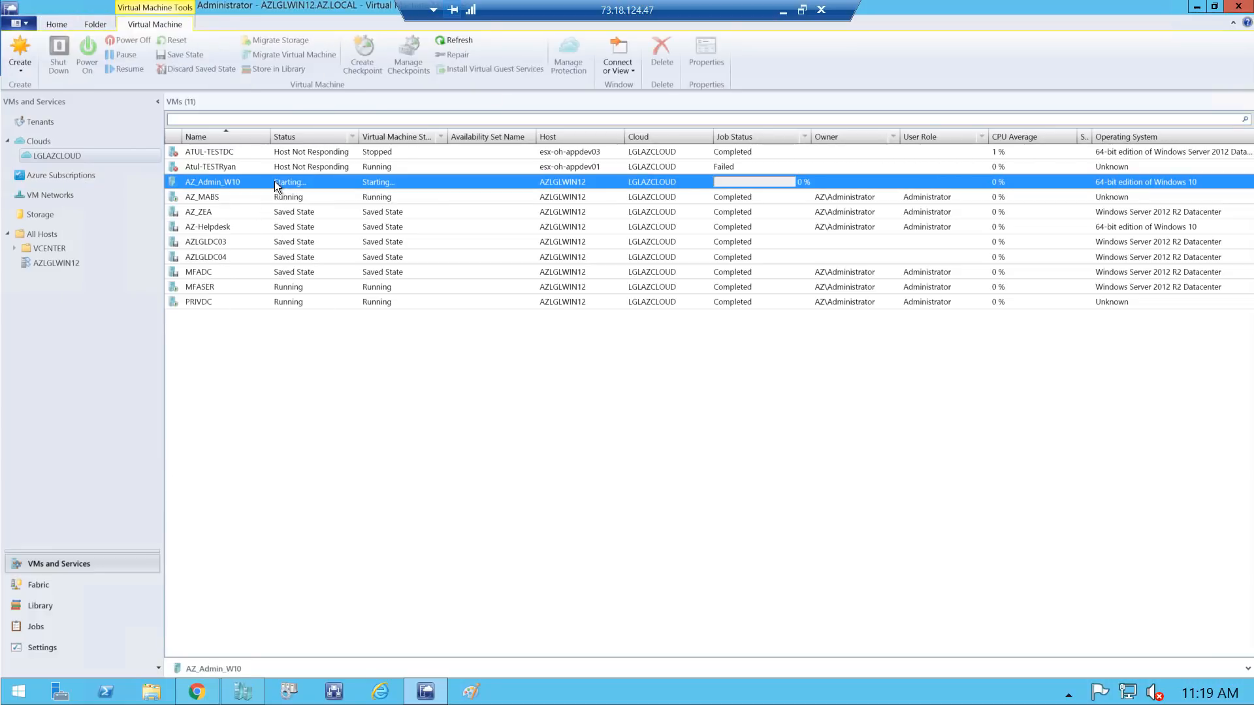
{"action": "right_click", "coordinate": [245, 181]}
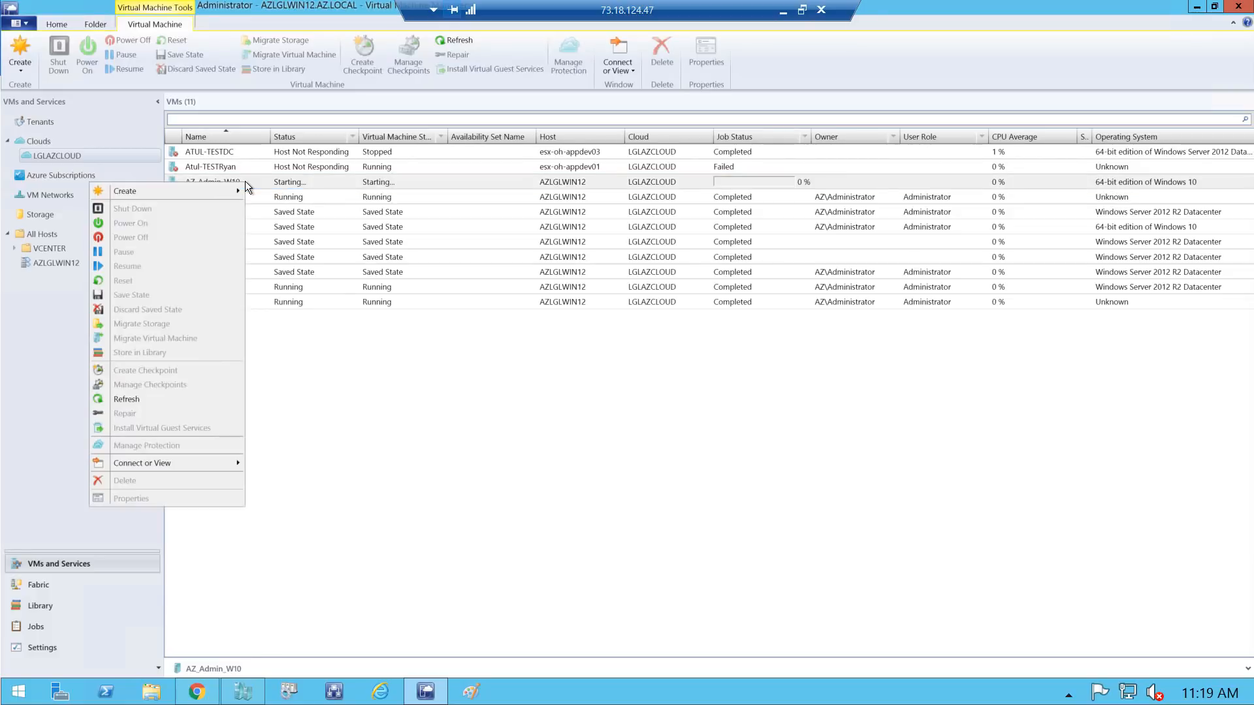
{"action": "left_click", "coordinate": [393, 442]}
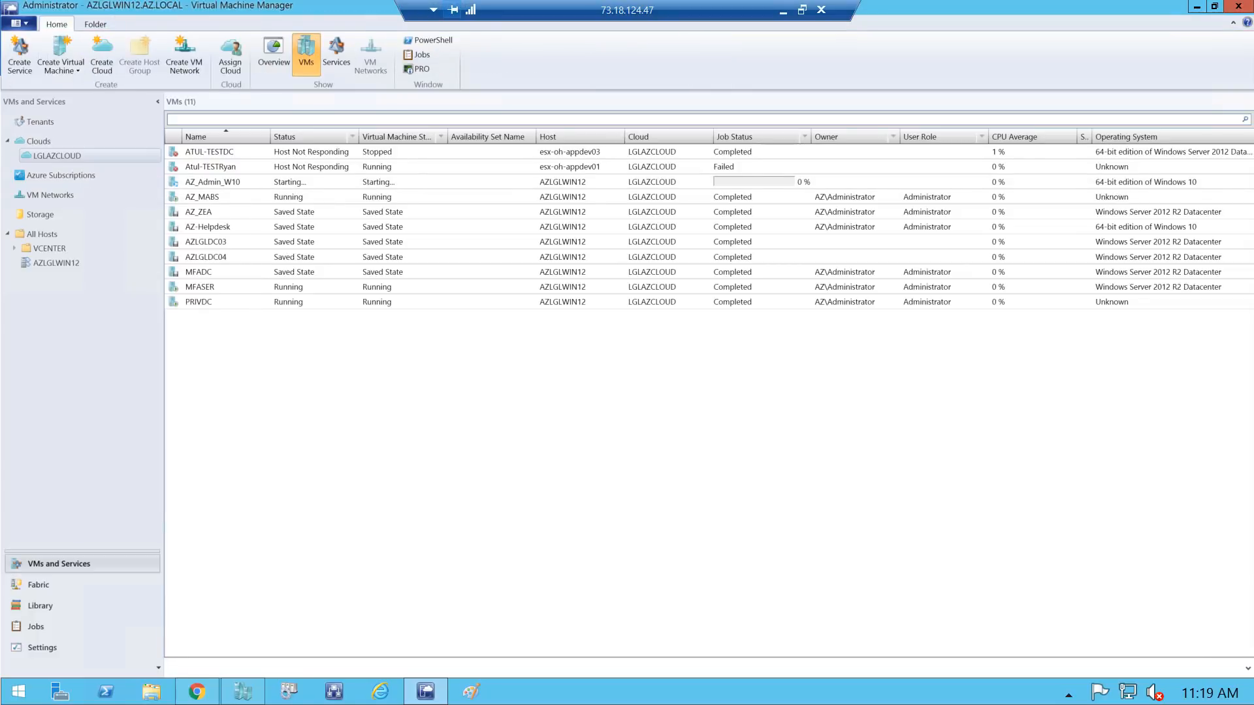
{"action": "right_click", "coordinate": [219, 183]}
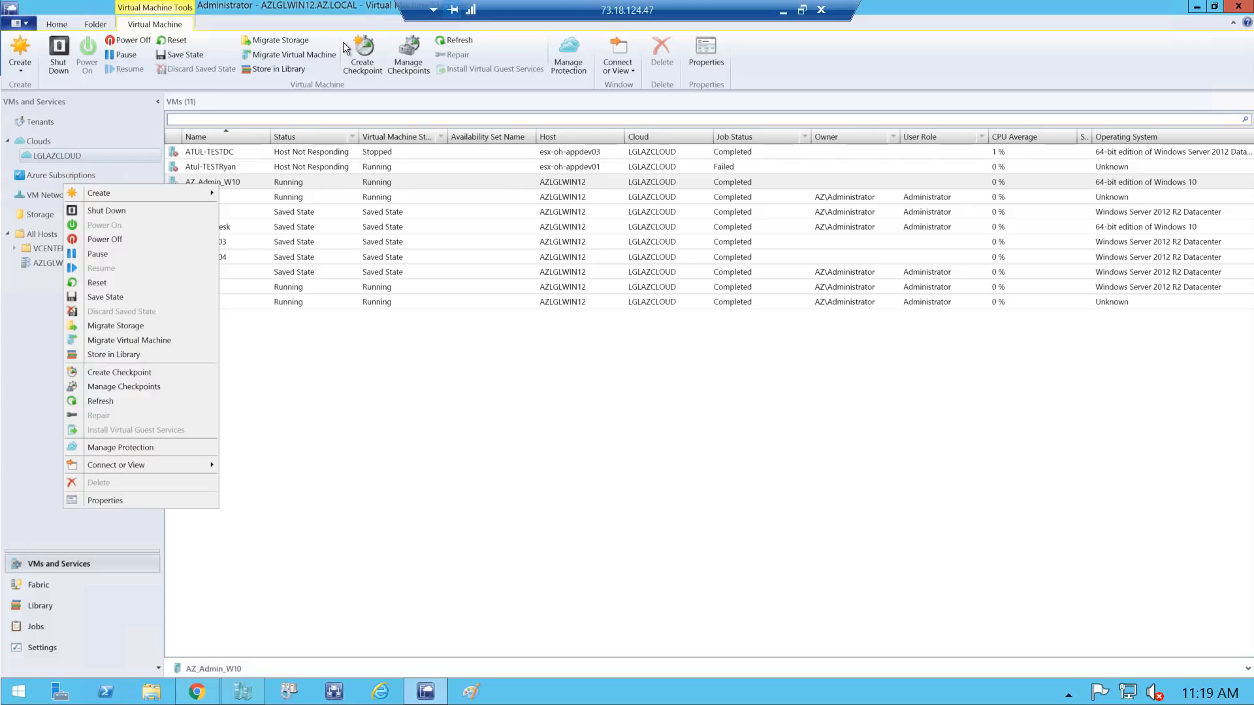
{"action": "left_click", "coordinate": [104, 502]}
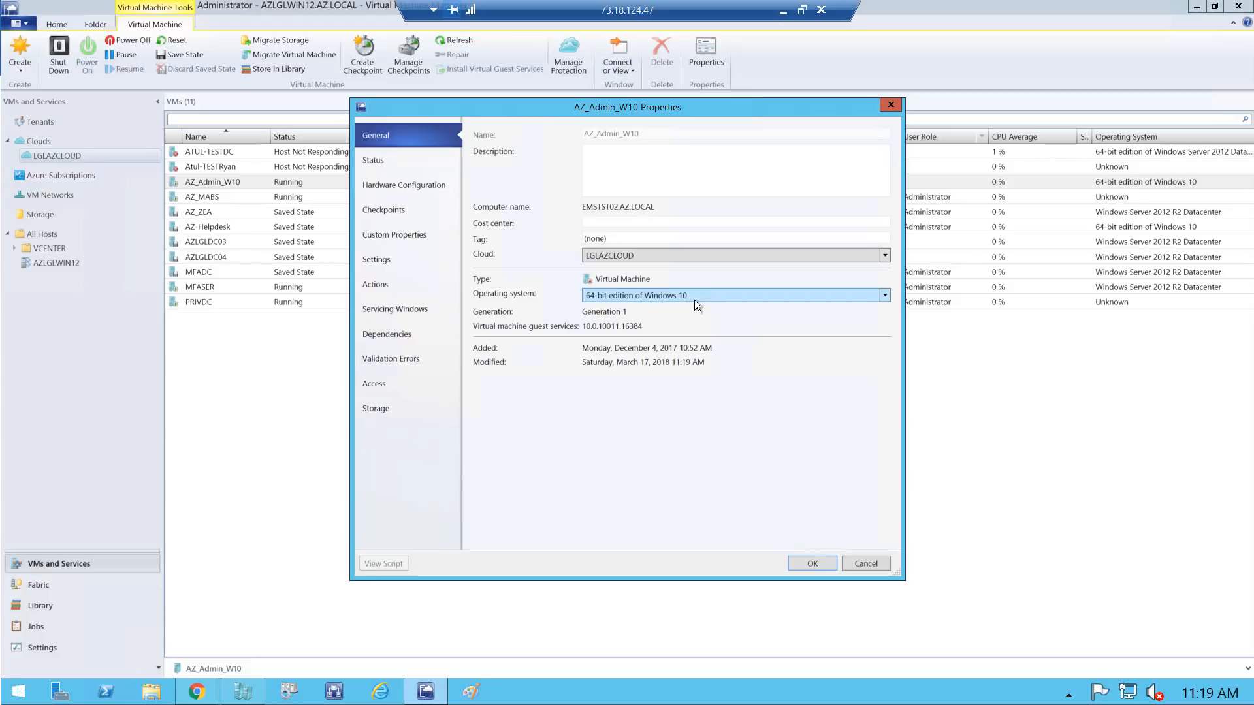
Review AZ_Admin_W10's status and validate its hardware against the Hyper-V capability profile
{"action": "left_click", "coordinate": [376, 163]}
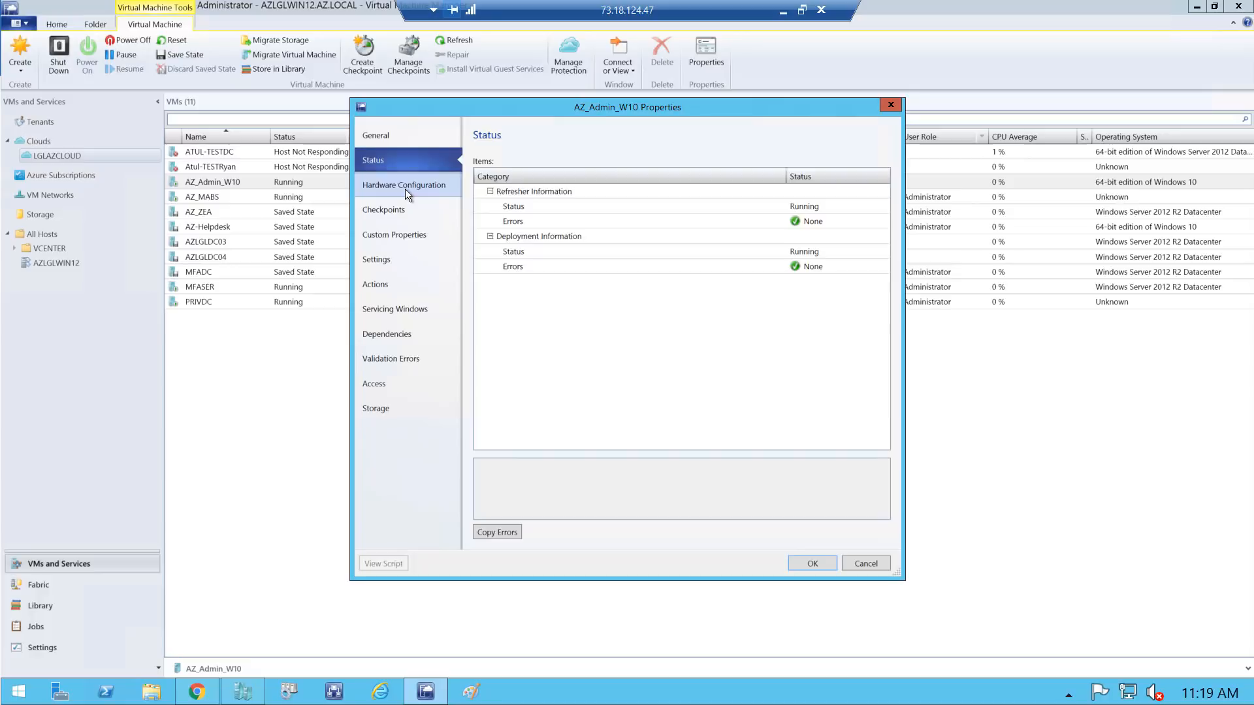
{"action": "left_click", "coordinate": [404, 190]}
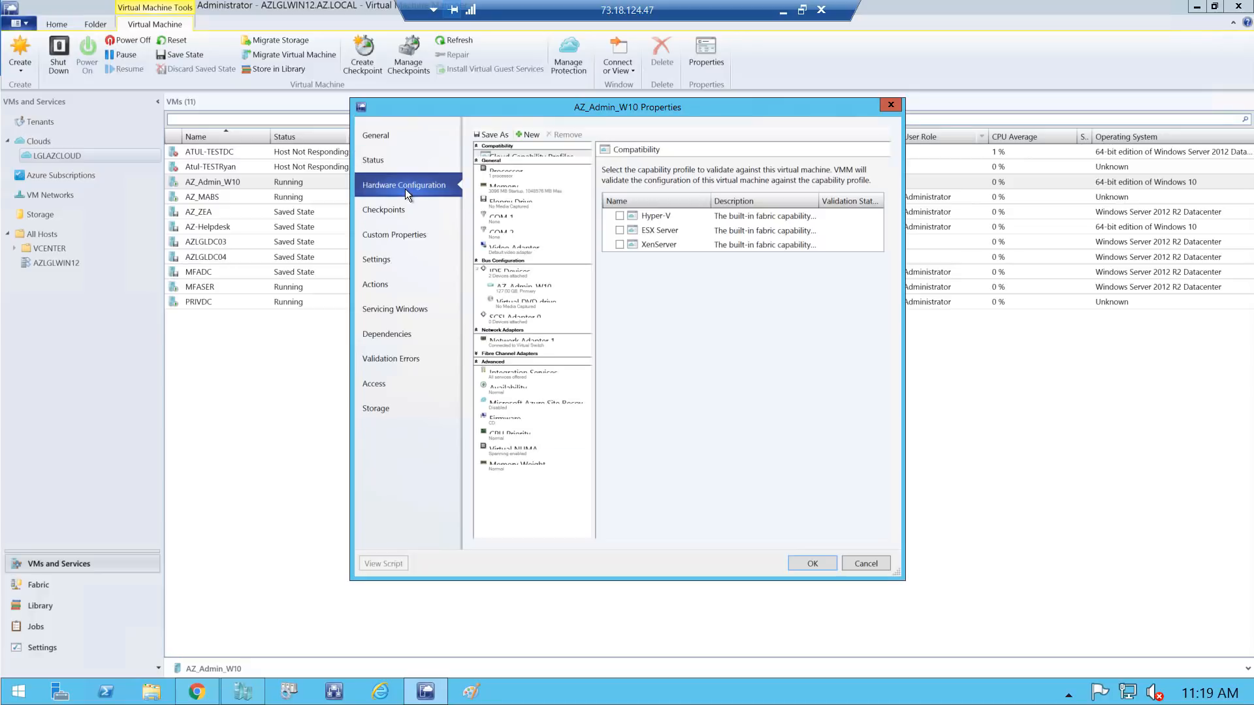
{"action": "left_click", "coordinate": [619, 216]}
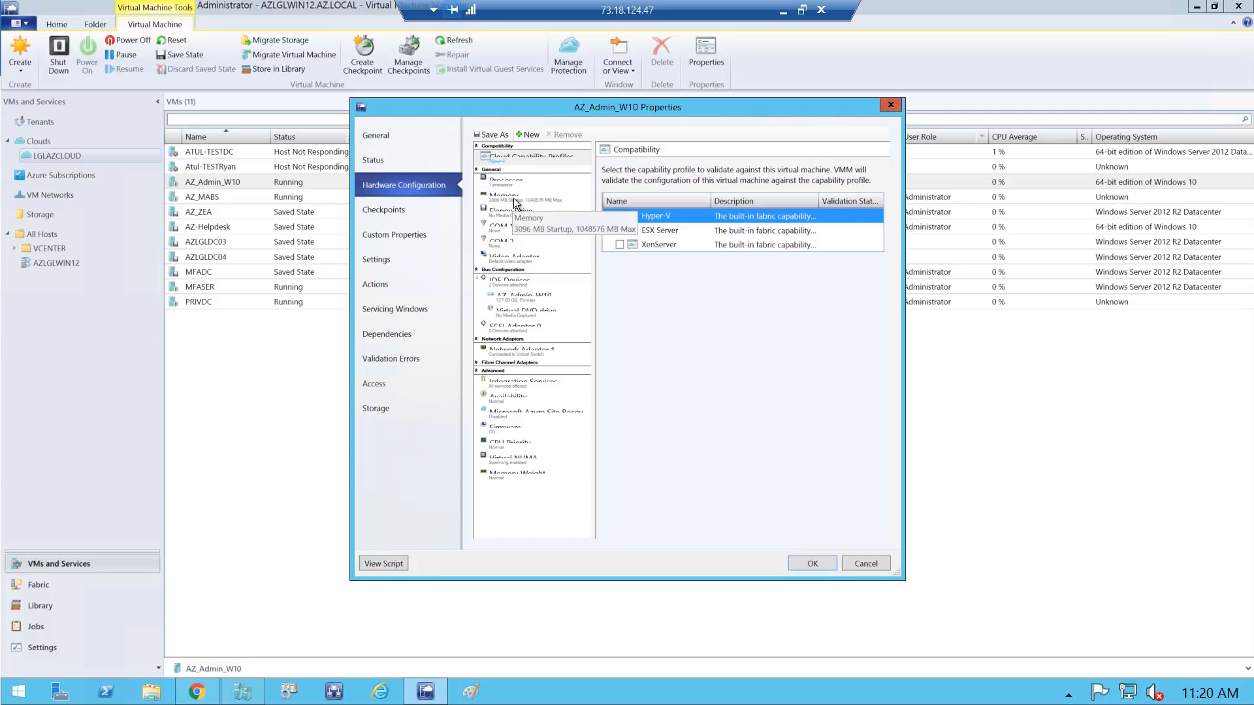
Review the processor, memory, floppy, IDE, WIN10.vhdx disk and DVD drive settings
{"action": "left_click", "coordinate": [500, 186]}
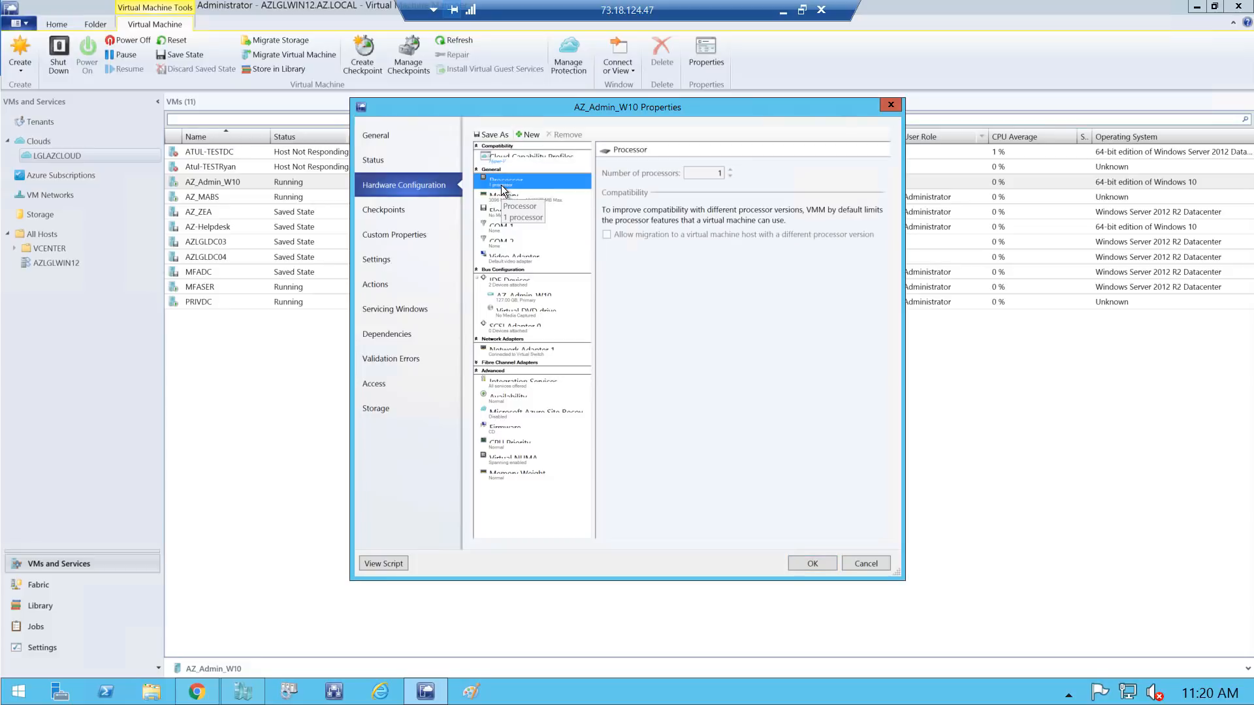
{"action": "left_click", "coordinate": [502, 199]}
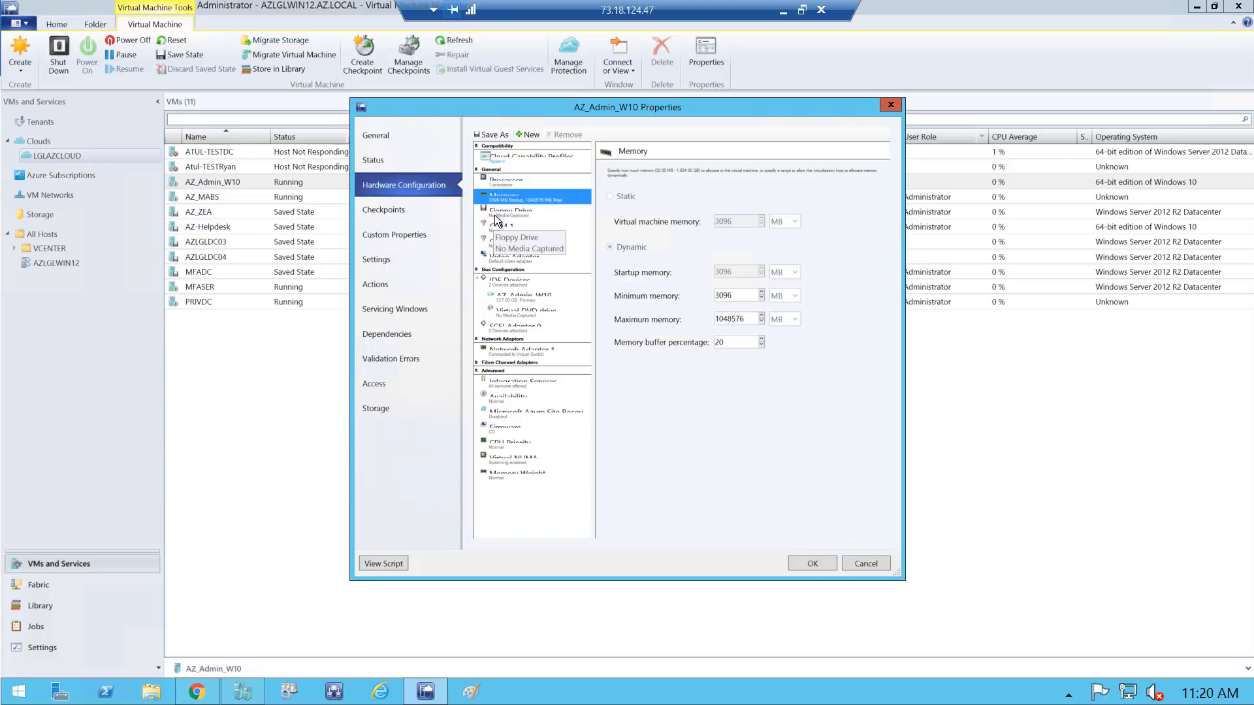
{"action": "left_click", "coordinate": [494, 214]}
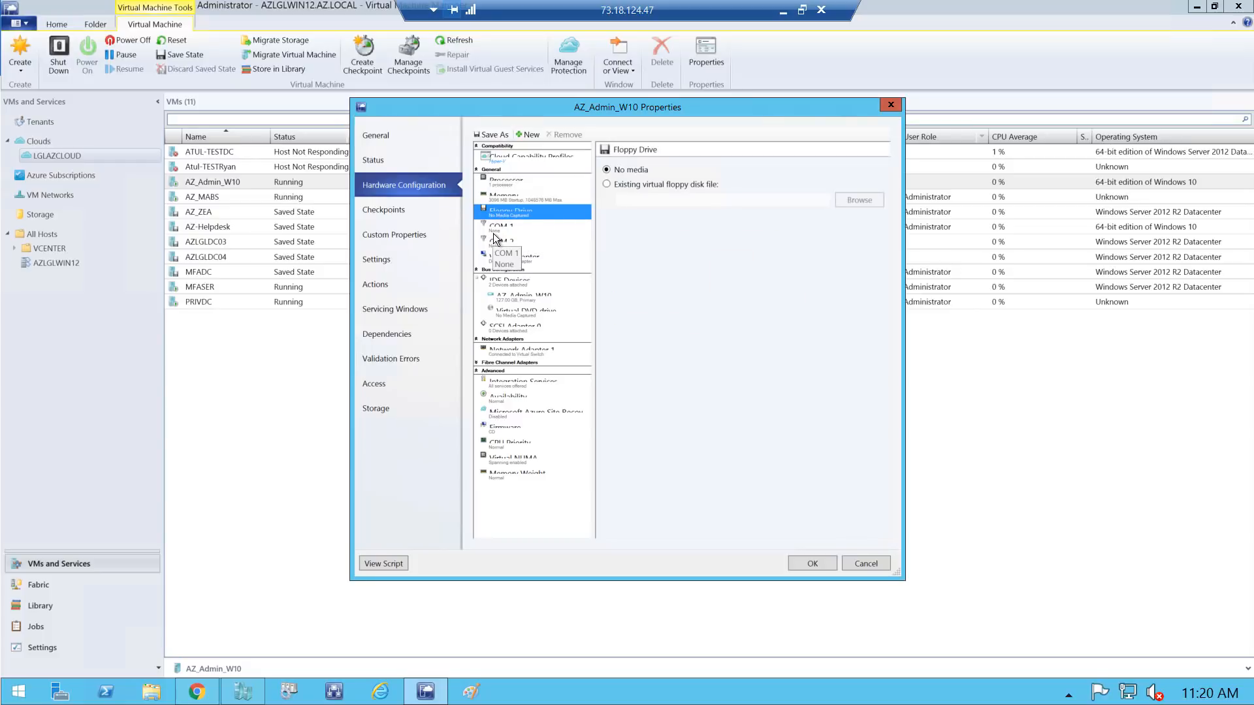
{"action": "left_click", "coordinate": [508, 287]}
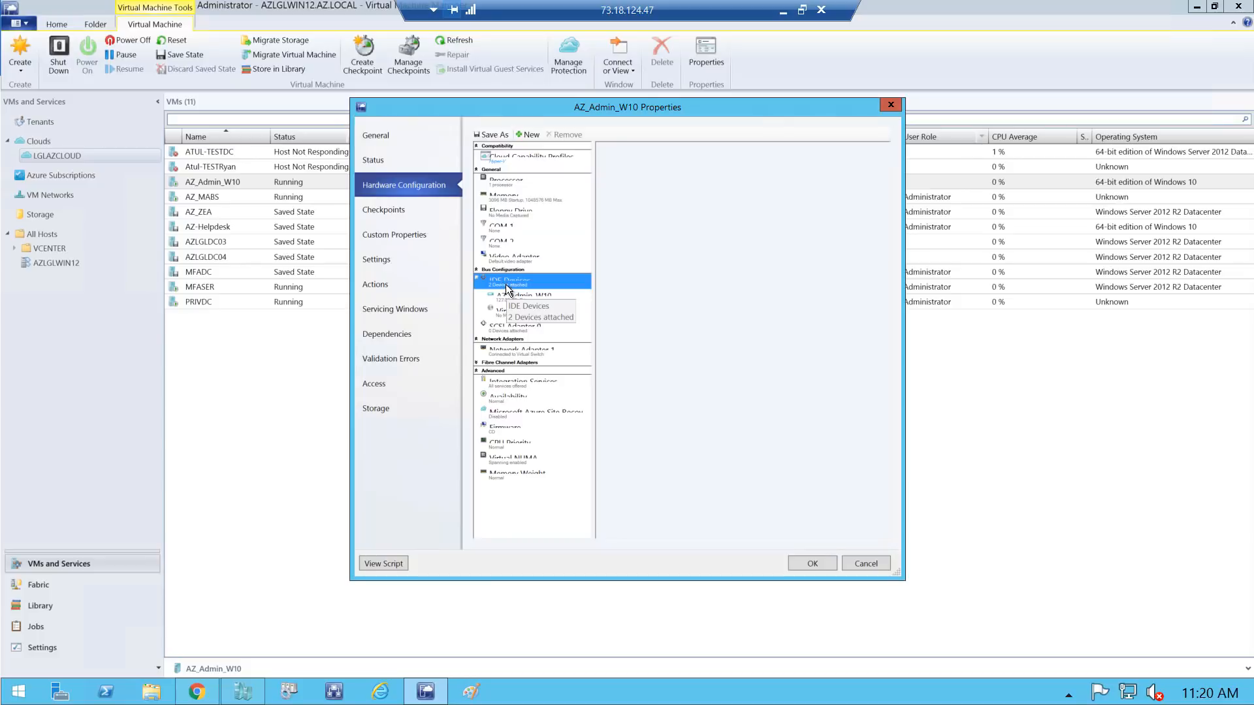
{"action": "left_click", "coordinate": [523, 296]}
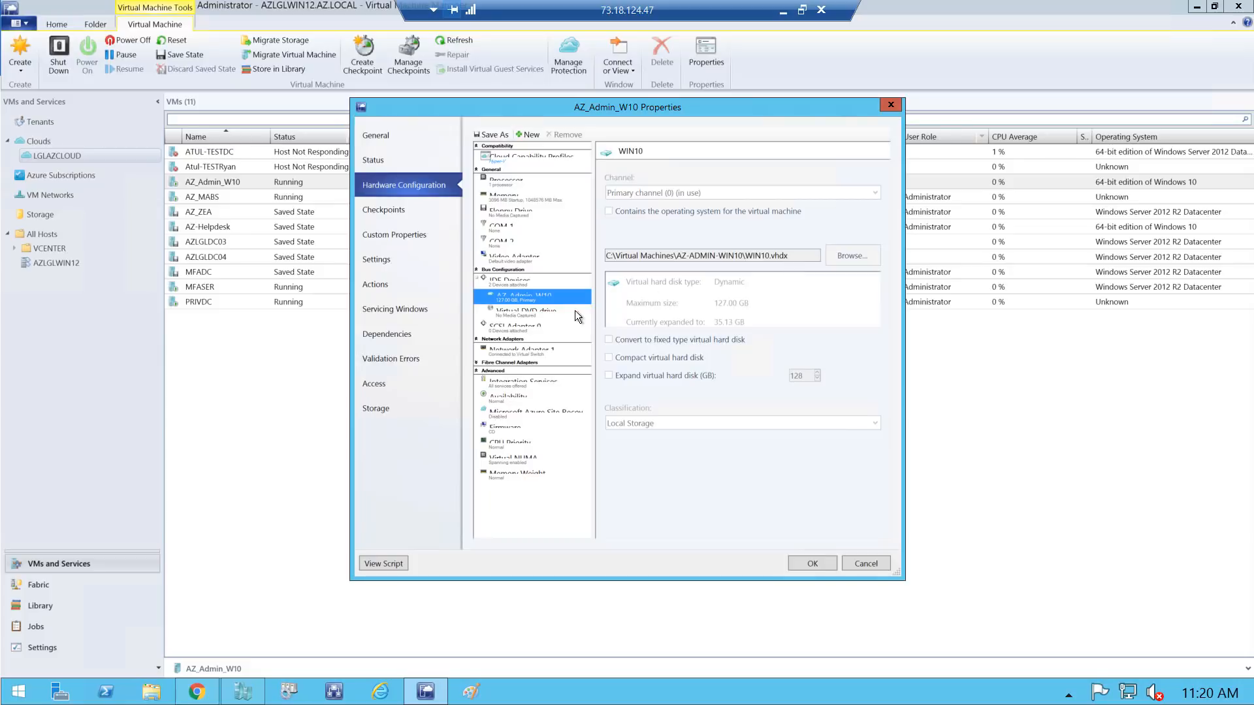
{"action": "left_click", "coordinate": [554, 314]}
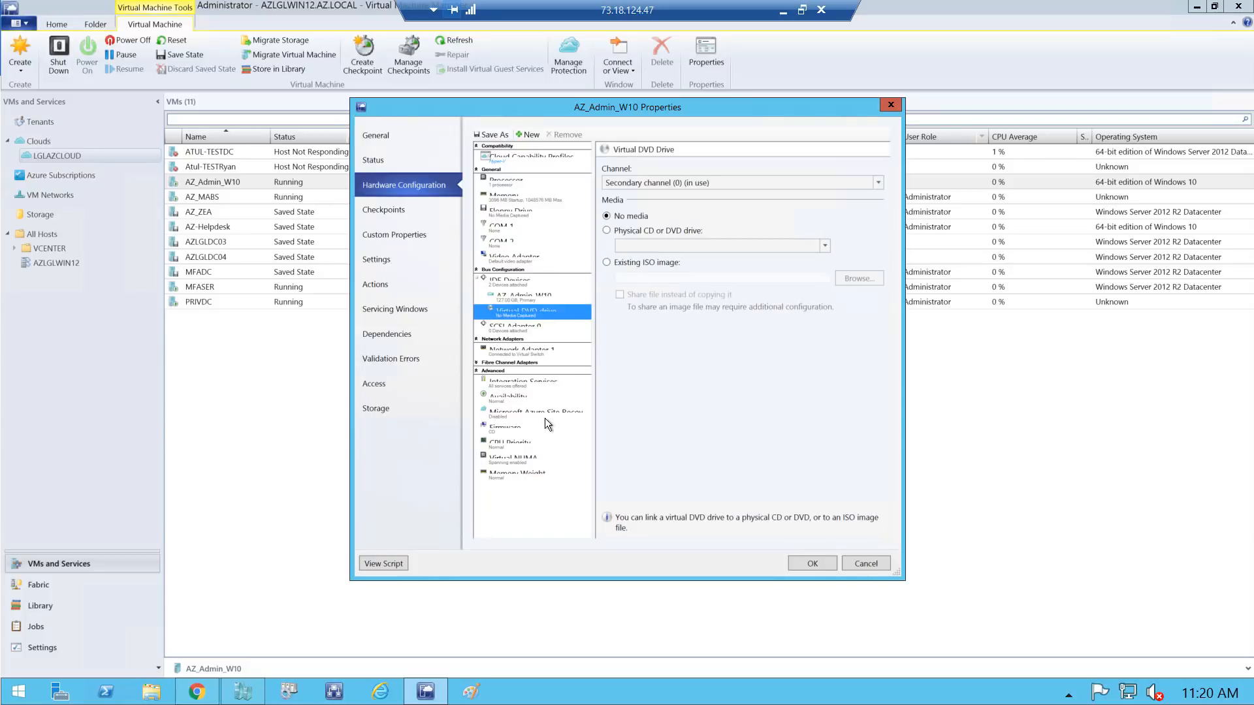
Check network adapter, integration services and availability, then reach the Azure Site Recovery page
{"action": "left_click", "coordinate": [508, 353]}
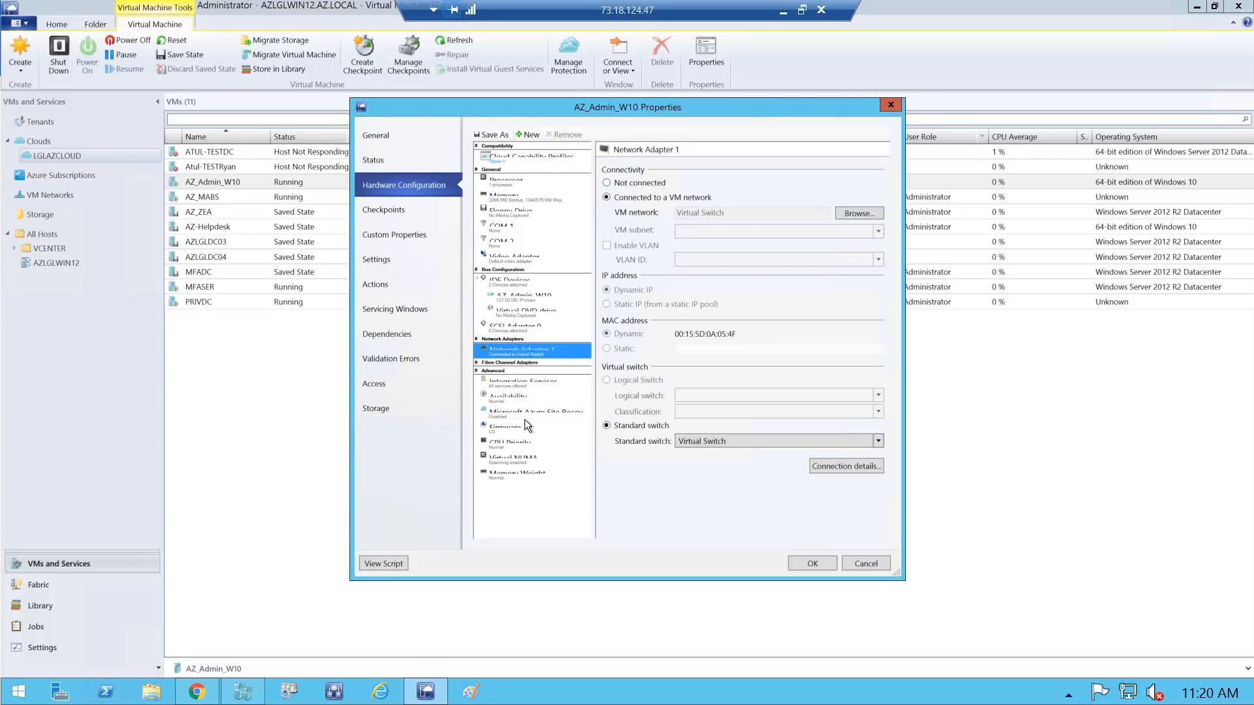
{"action": "left_click", "coordinate": [508, 385]}
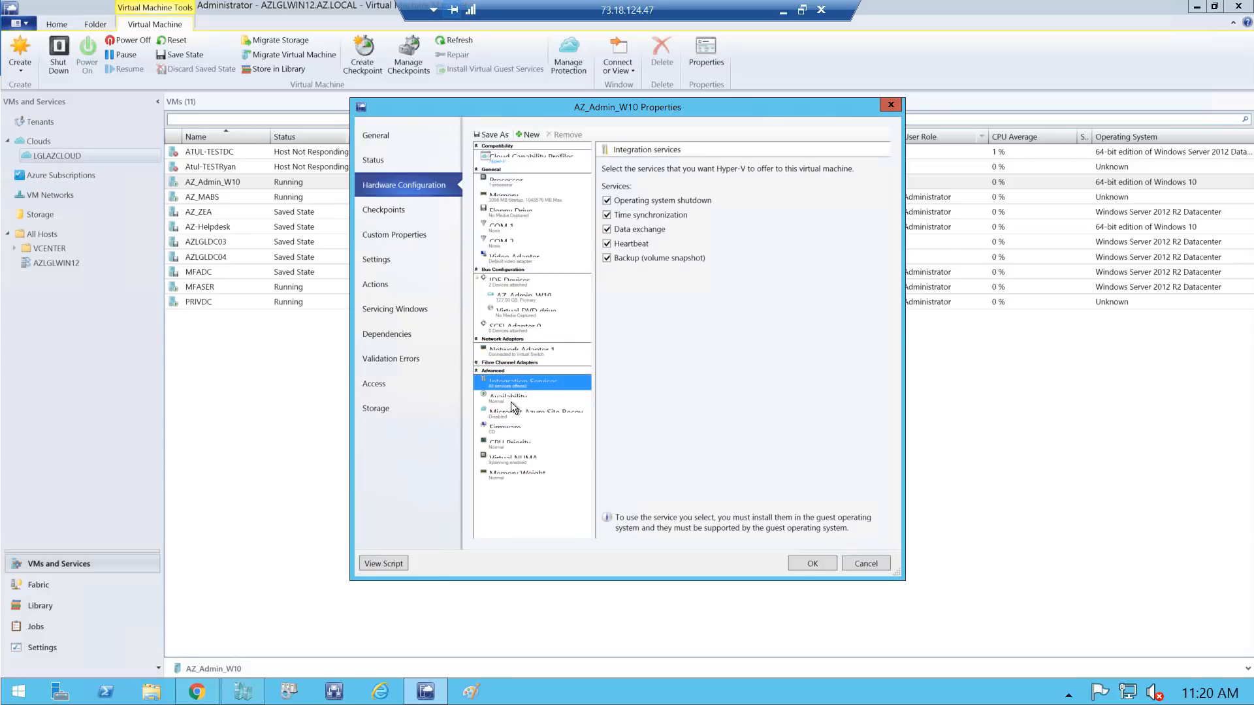
{"action": "left_click", "coordinate": [506, 400]}
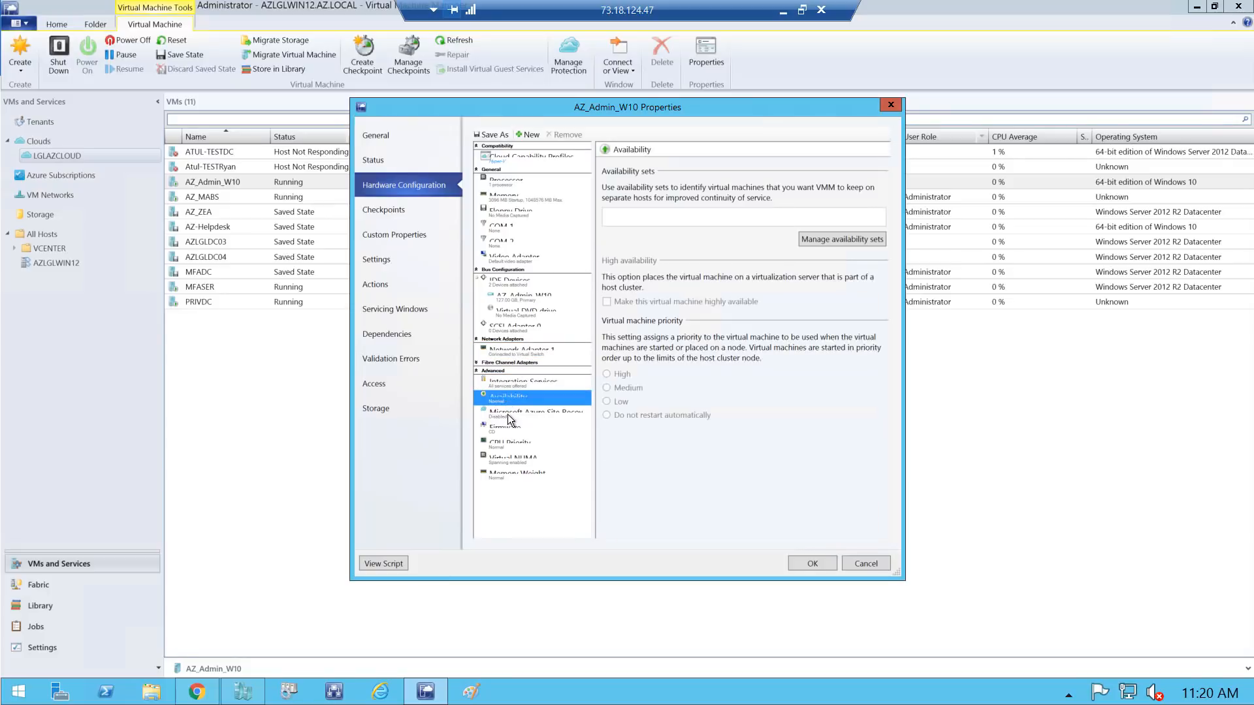
{"action": "left_click", "coordinate": [507, 414]}
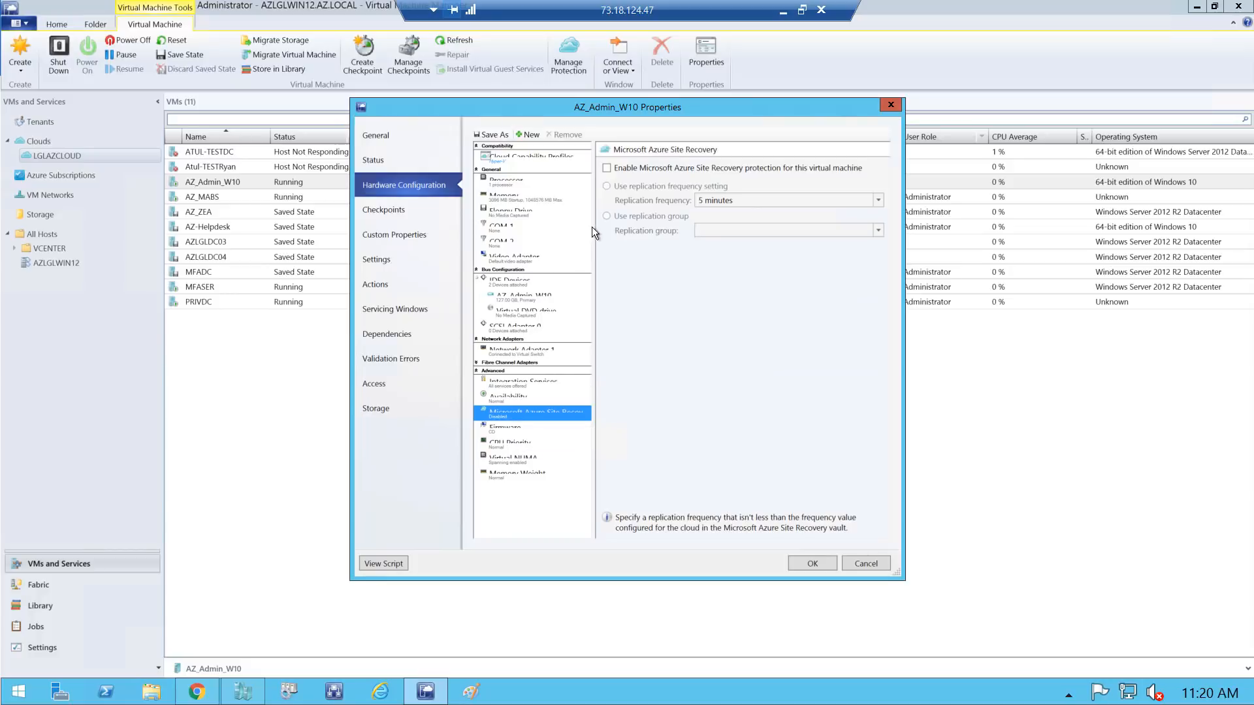
Enable Azure Site Recovery protection for AZ_Admin_W10 at 5 minutes, then reopen properties to verify
{"action": "left_click", "coordinate": [607, 168]}
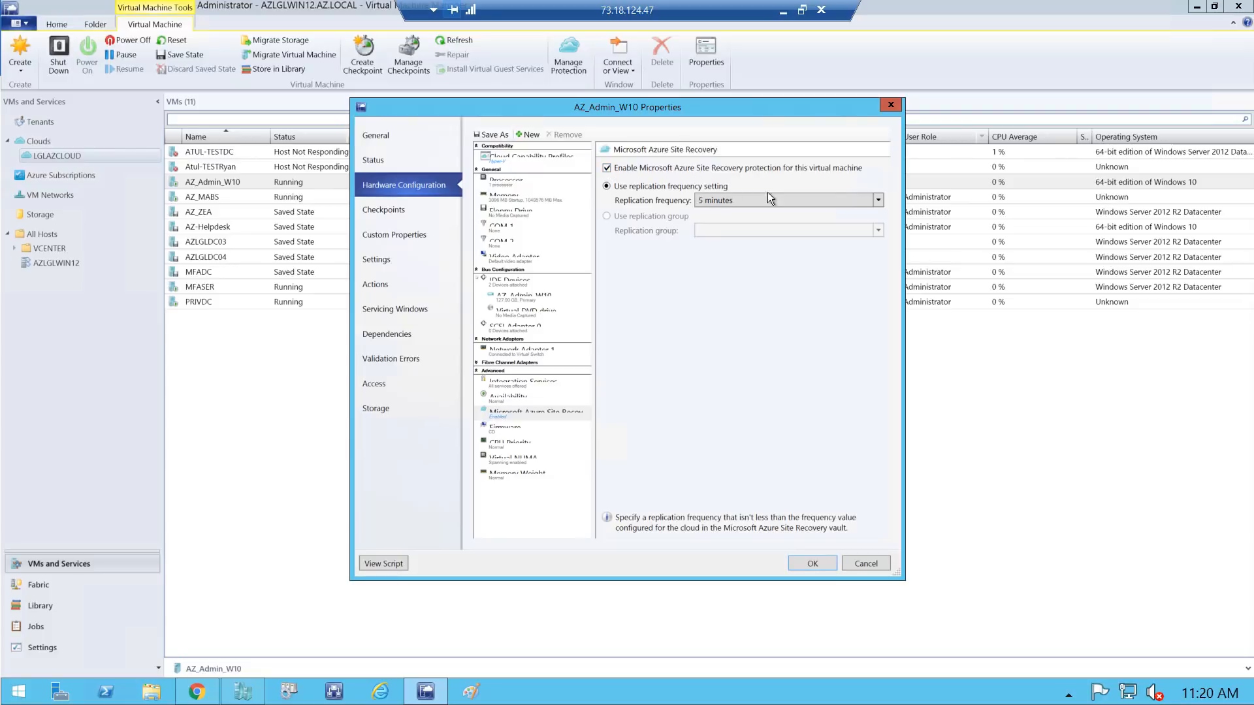
{"action": "left_click", "coordinate": [815, 564]}
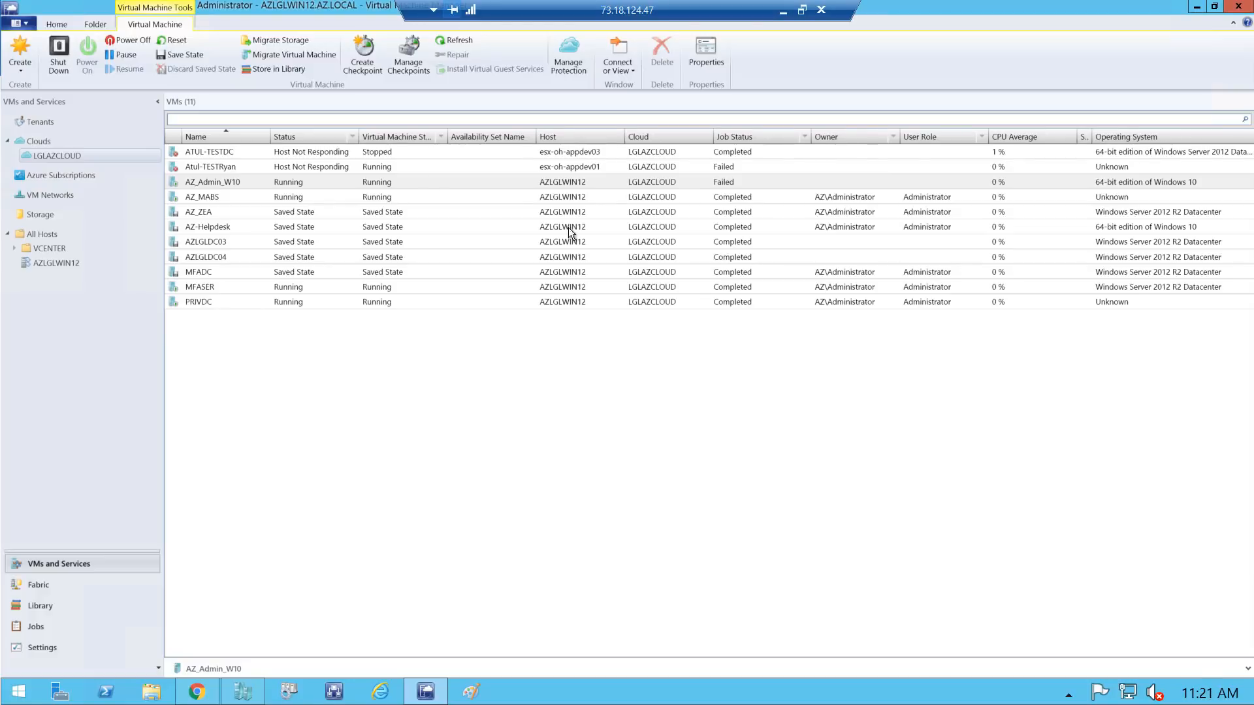
{"action": "double_click", "coordinate": [205, 185]}
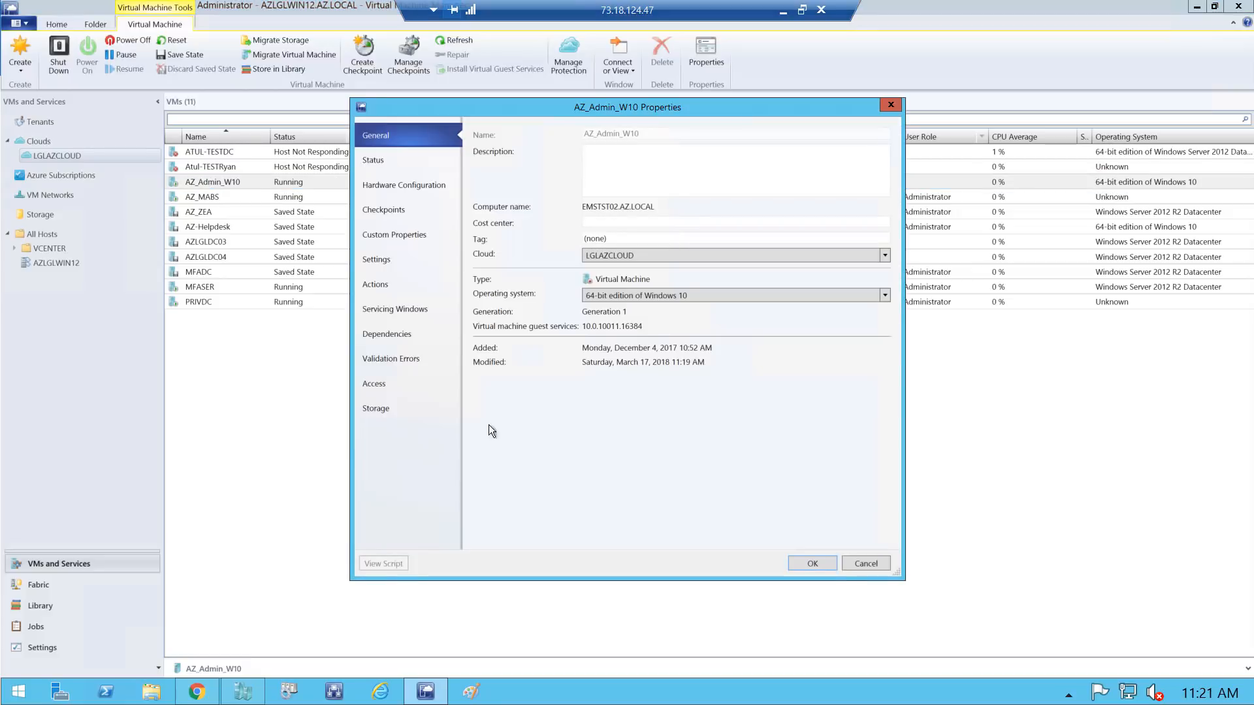
{"action": "left_click", "coordinate": [808, 563]}
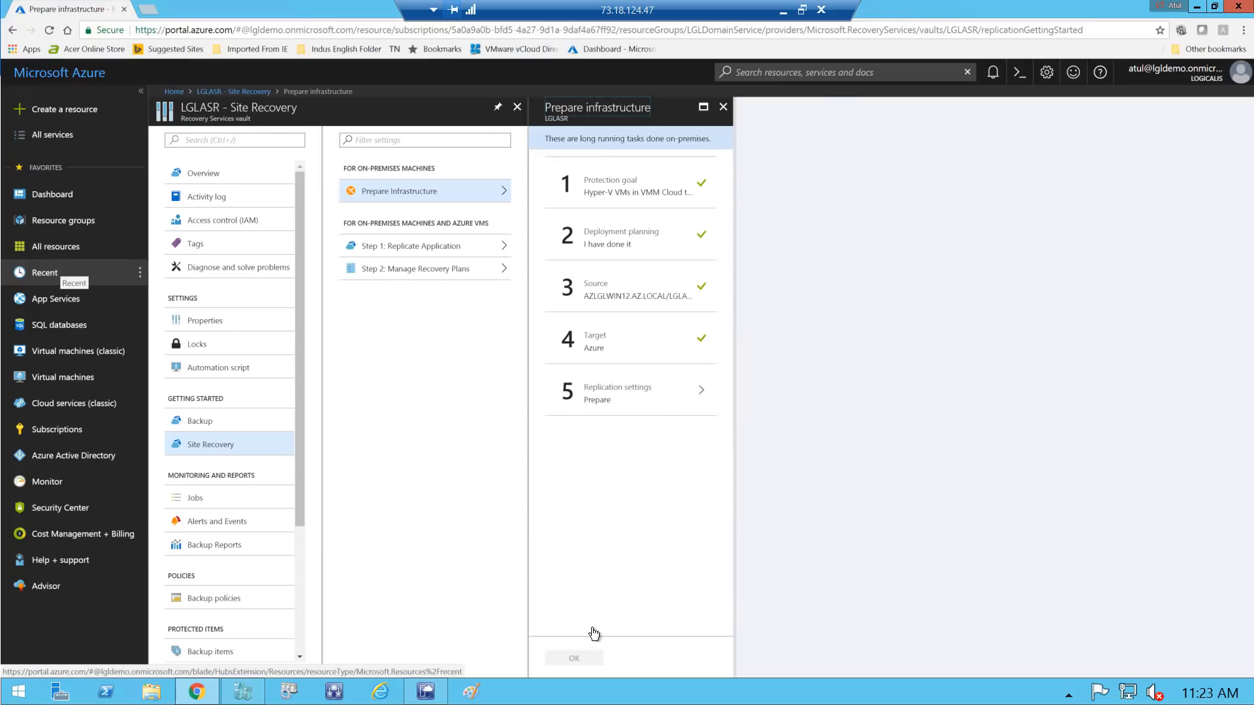
Close LGLASR's Prepare infrastructure blade and return to the Virtual Machine Manager console
{"action": "left_click", "coordinate": [723, 110]}
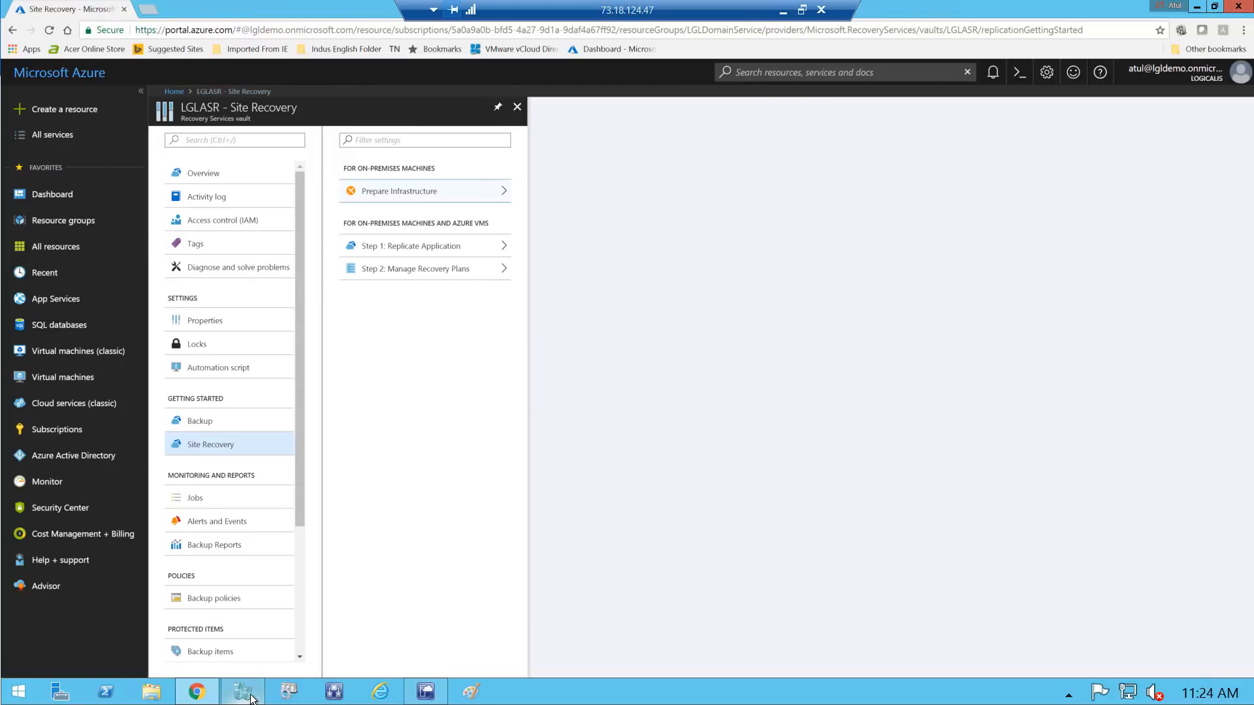
{"action": "left_click", "coordinate": [425, 691]}
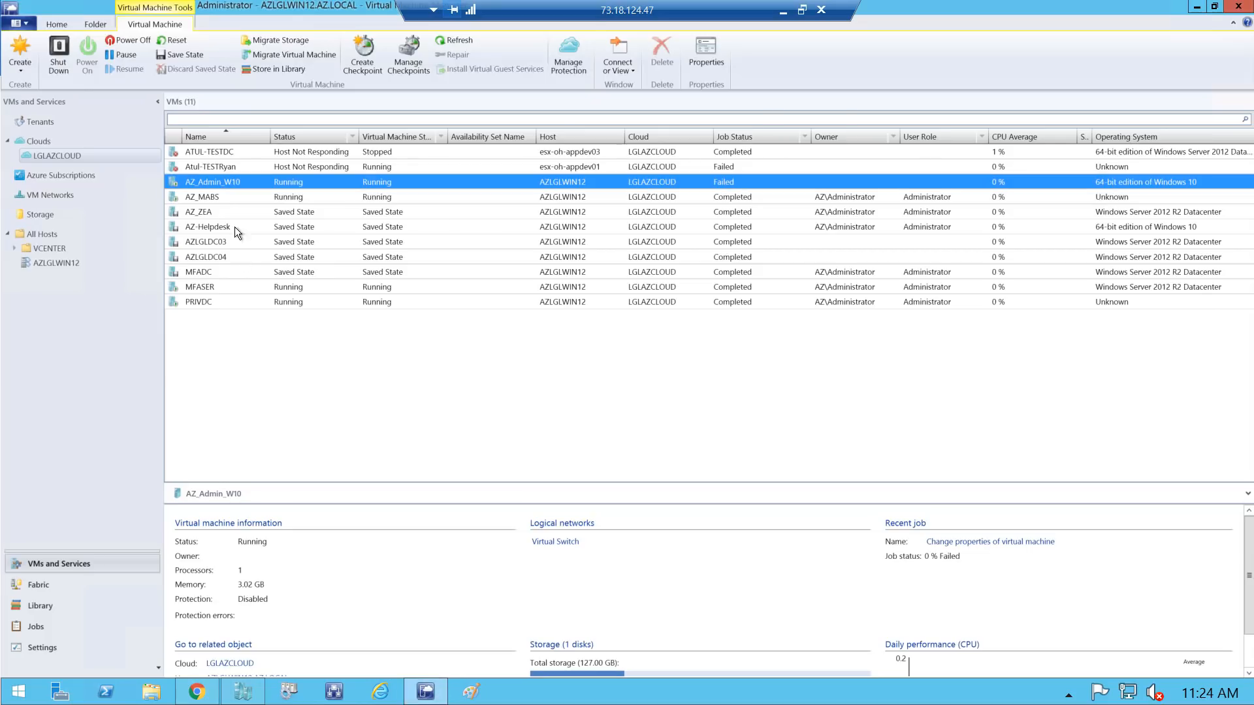
Confirm in AZ_ZEA's properties that Site Recovery protection is enabled, then return to the Azure portal
{"action": "left_click", "coordinate": [206, 216]}
{"action": "right_click", "coordinate": [206, 215]}
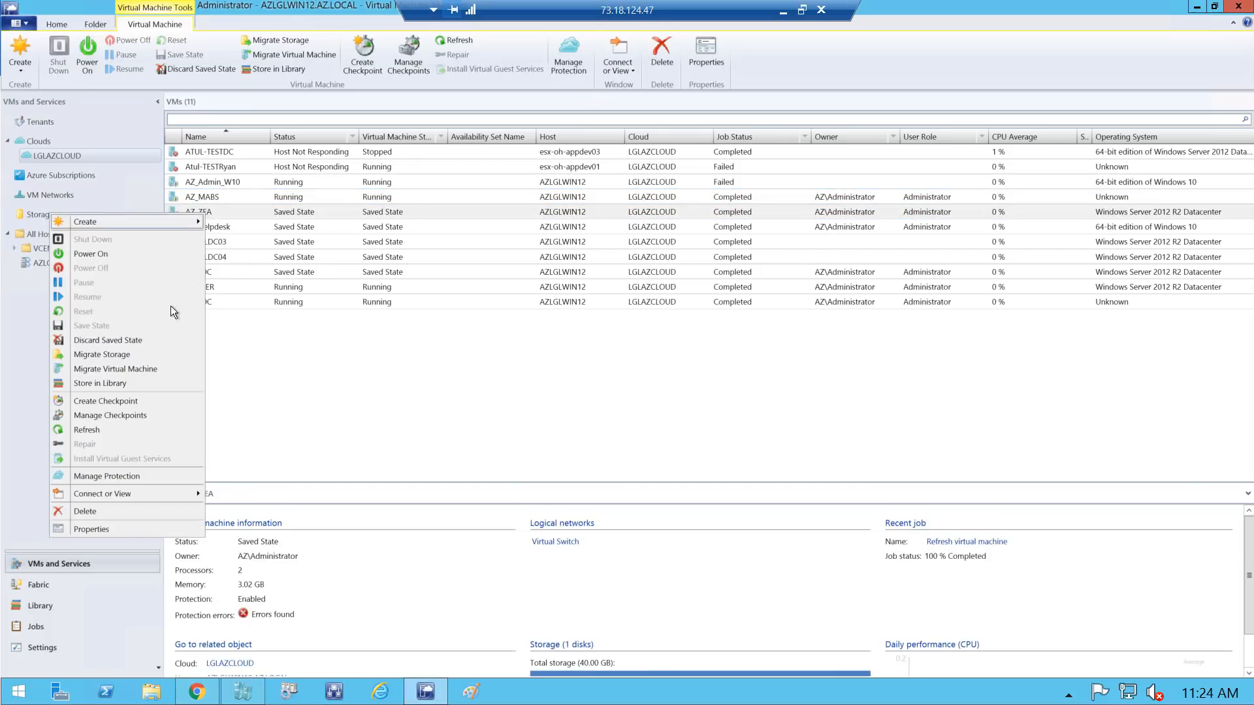
{"action": "left_click", "coordinate": [91, 476]}
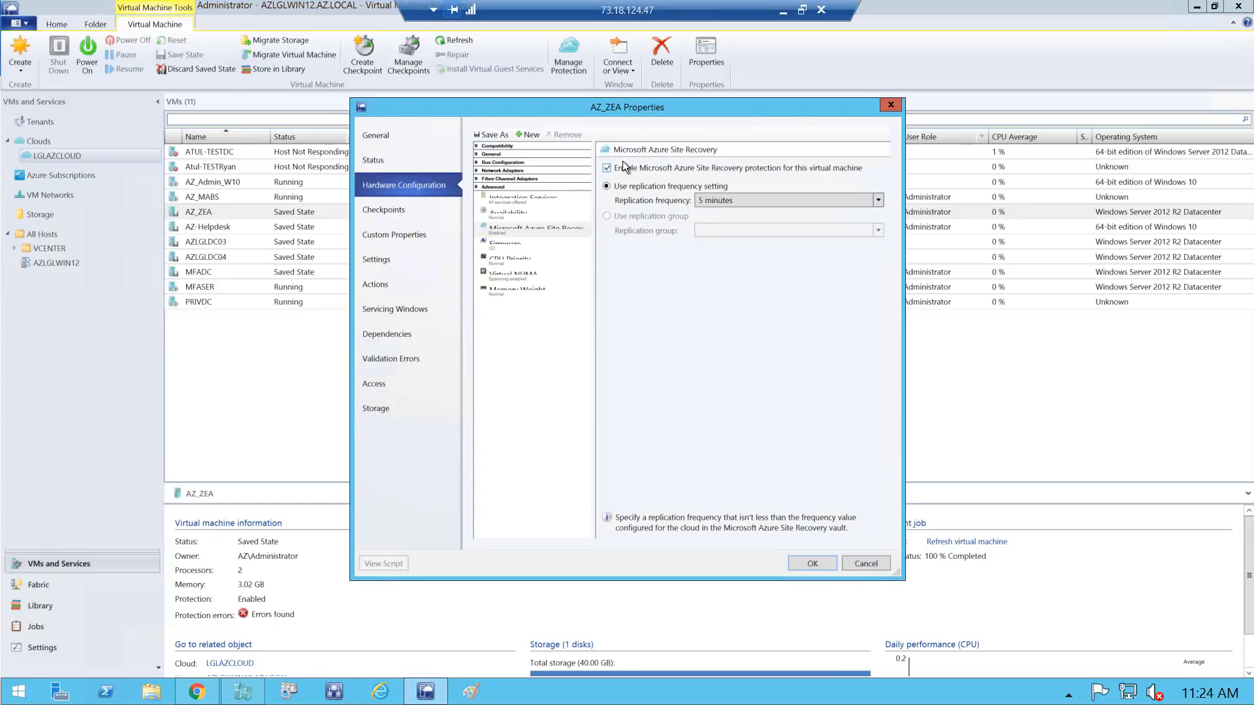
{"action": "left_click", "coordinate": [813, 567]}
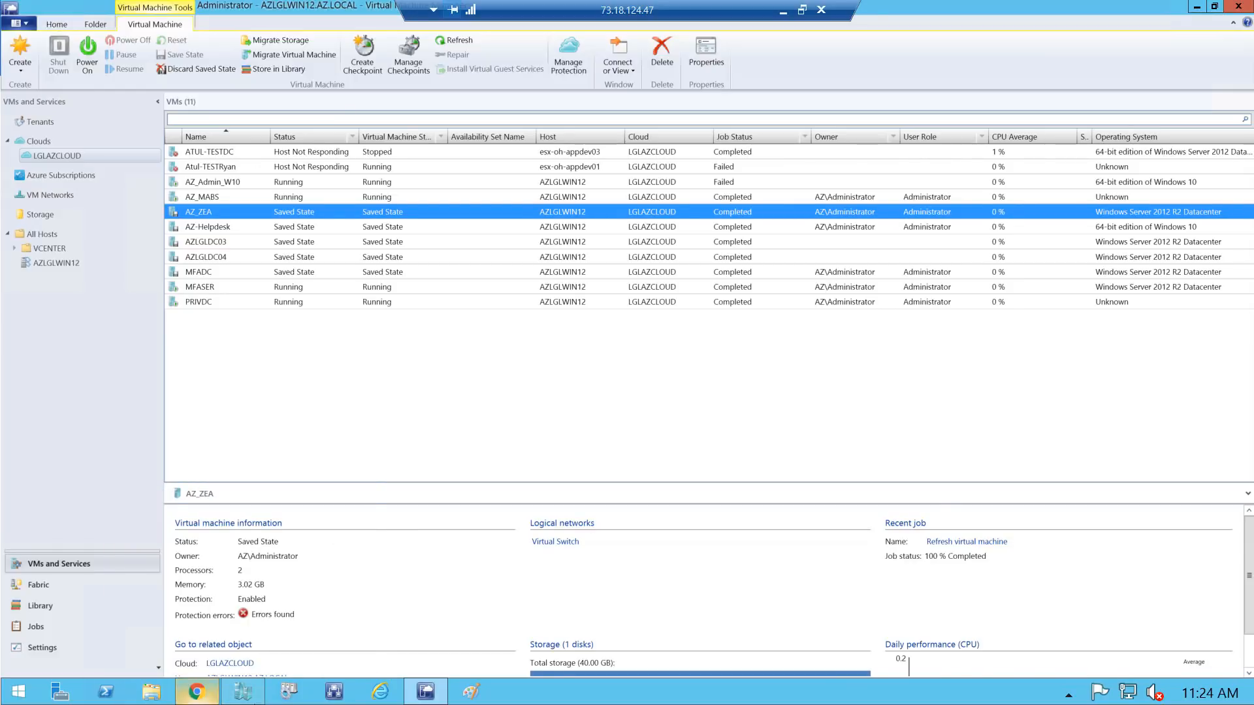
{"action": "left_click", "coordinate": [196, 692]}
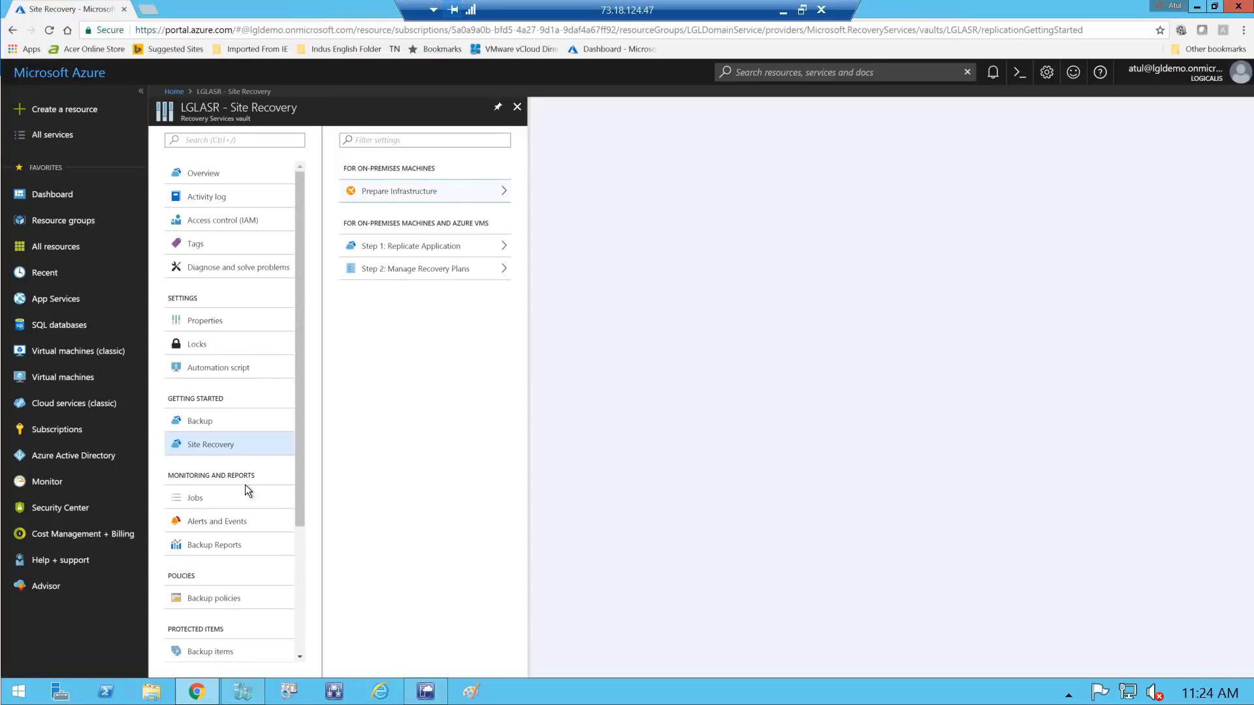
Open Replicated items under Protected Items in the LGLASR vault menu
{"action": "mouse_move", "coordinate": [298, 451]}
{"action": "left_mouse_down"}
{"action": "mouse_move", "coordinate": [308, 506]}
{"action": "mouse_move", "coordinate": [301, 436]}
{"action": "left_mouse_up"}
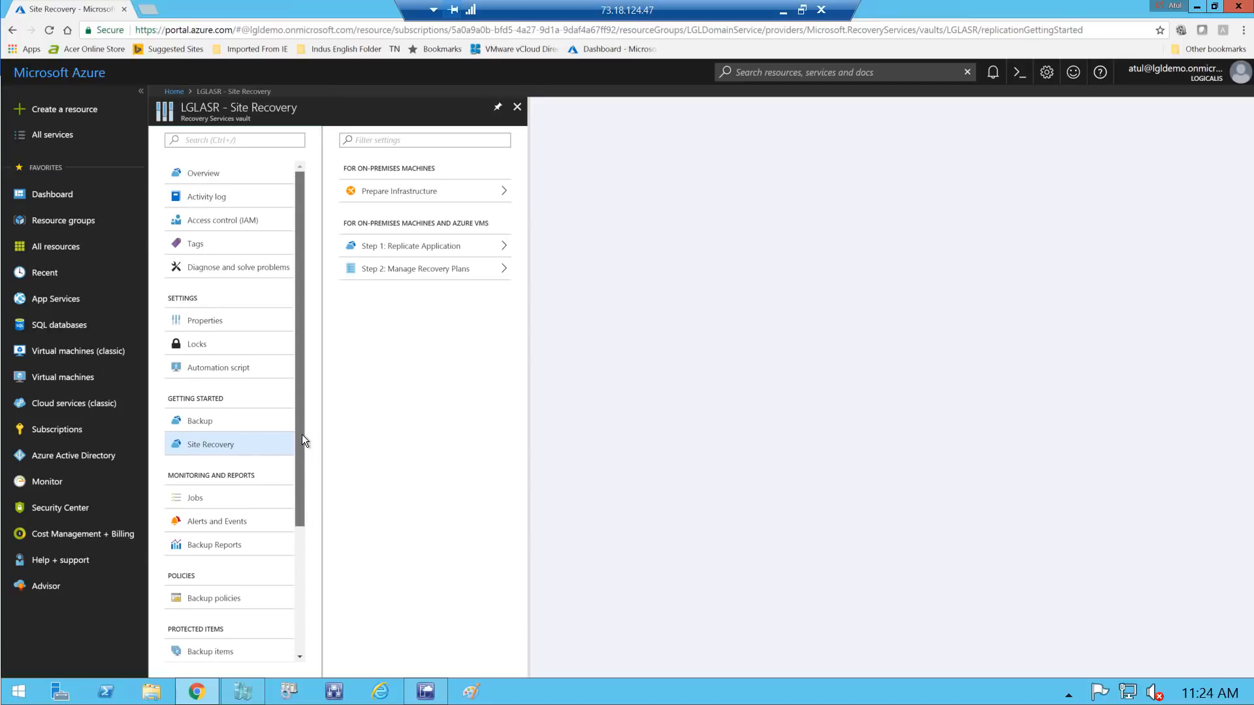
{"action": "left_click_drag", "start_coordinate": [303, 436], "coordinate": [304, 511]}
{"action": "left_click", "coordinate": [222, 605]}
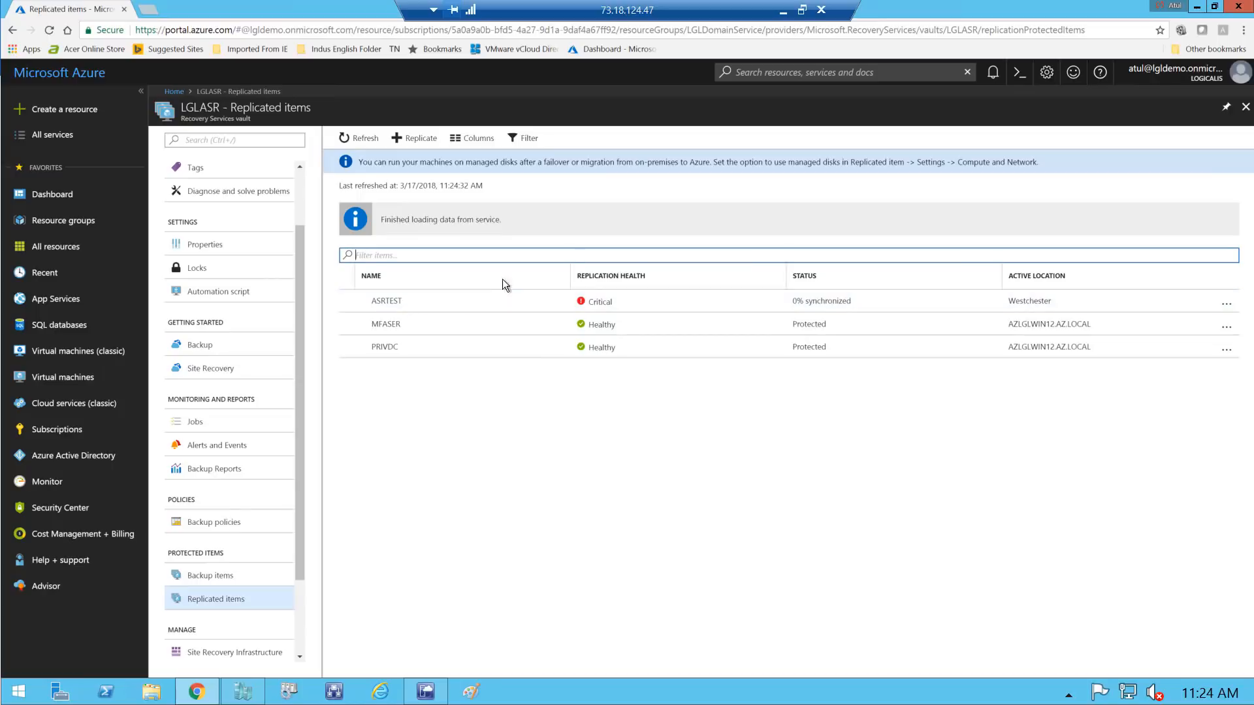
Start replication from LGLAZCLOUD to Azure and select AZ_ZEA as the virtual machine
{"action": "left_click", "coordinate": [428, 140]}
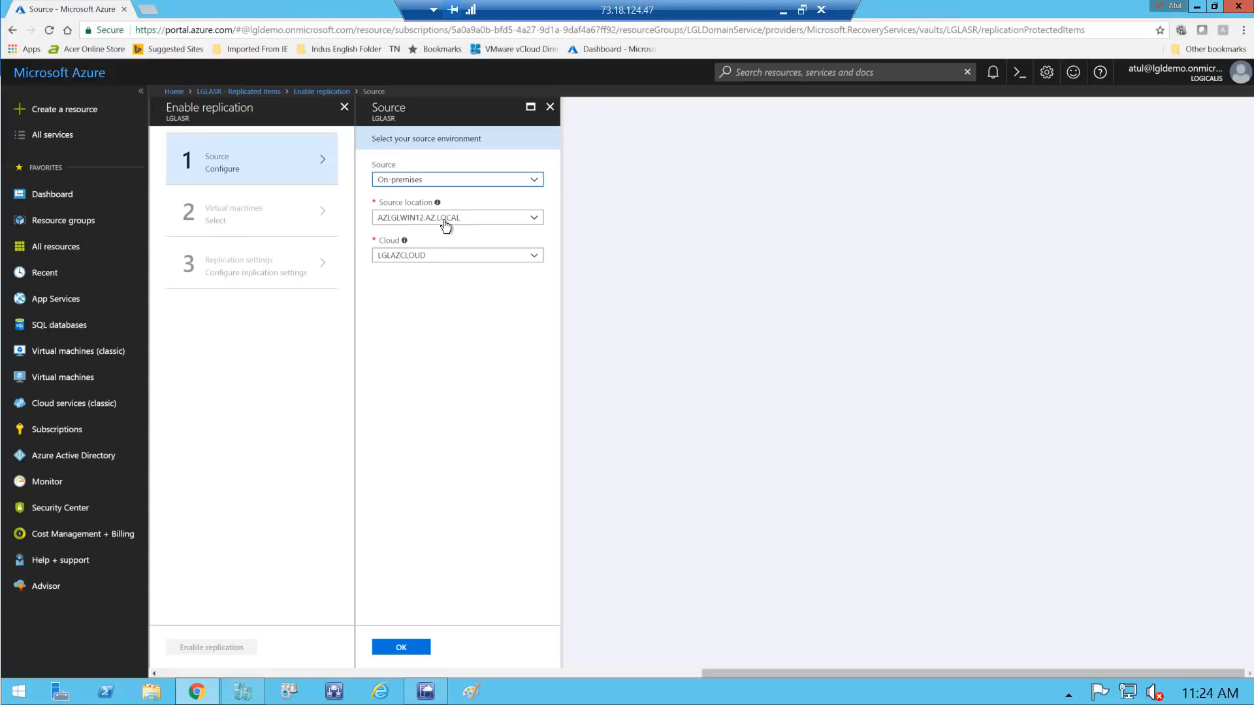
{"action": "left_click", "coordinate": [405, 650]}
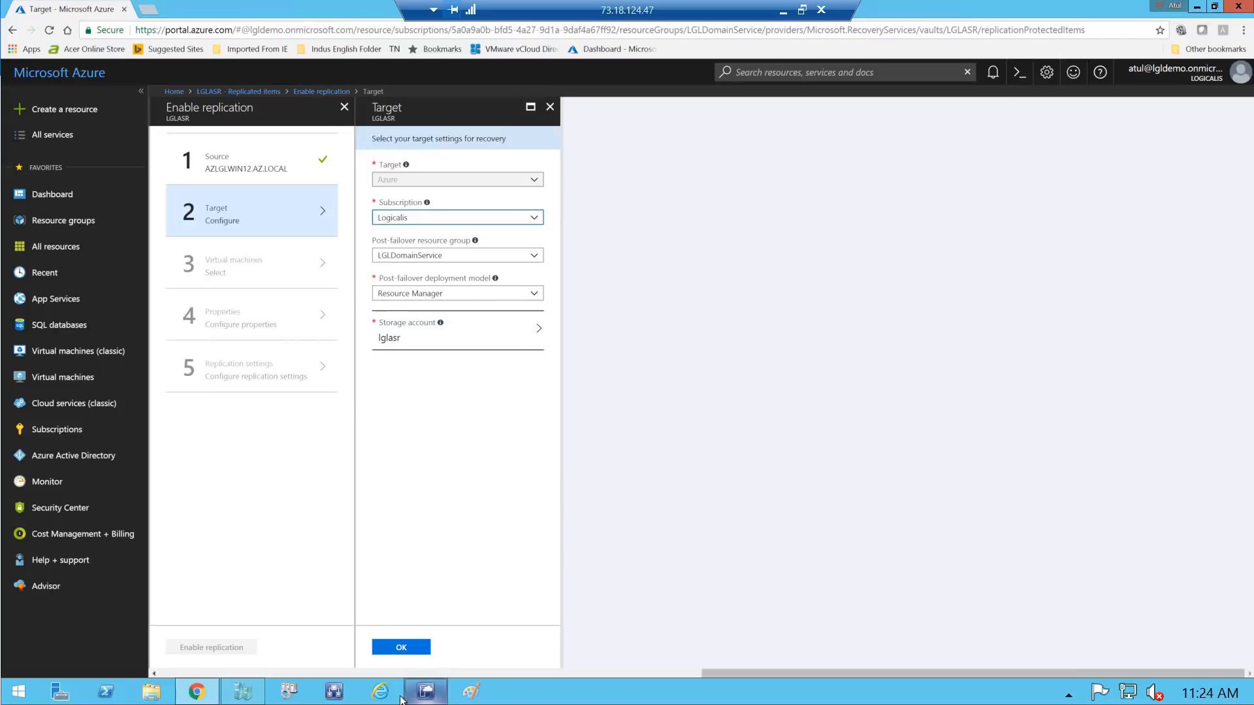
{"action": "left_click", "coordinate": [394, 650]}
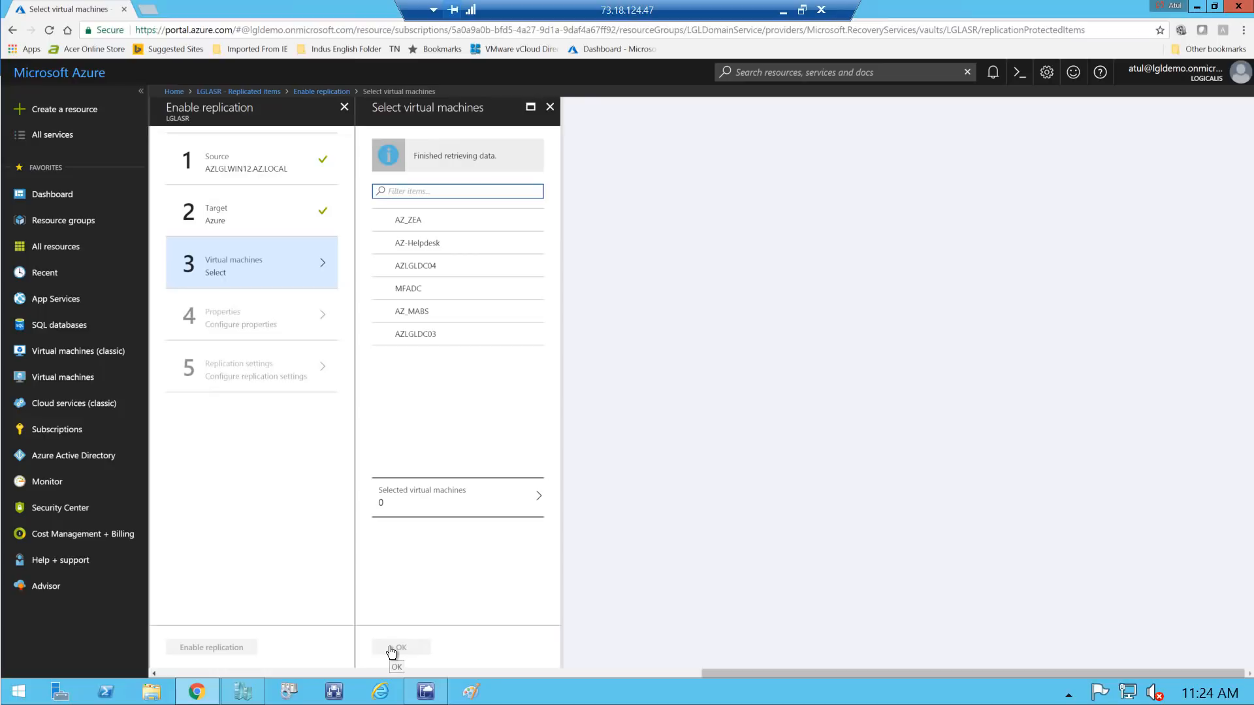
{"action": "left_click", "coordinate": [382, 222]}
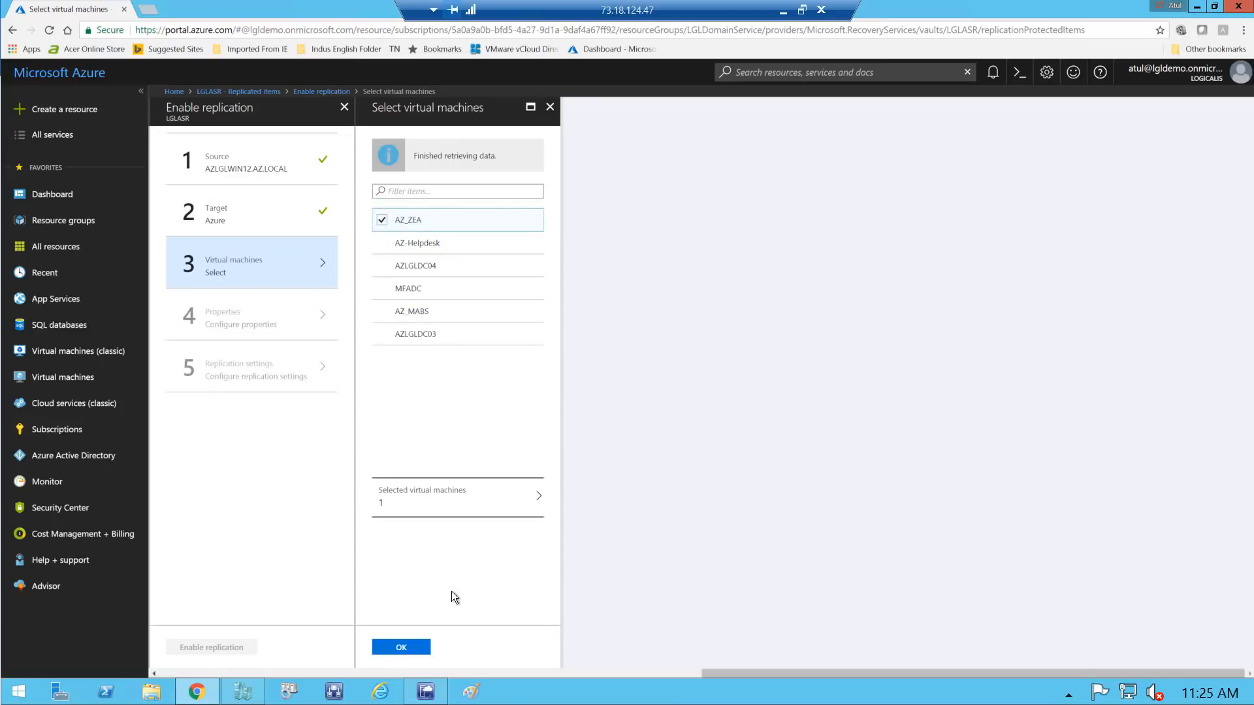
{"action": "left_click", "coordinate": [402, 648]}
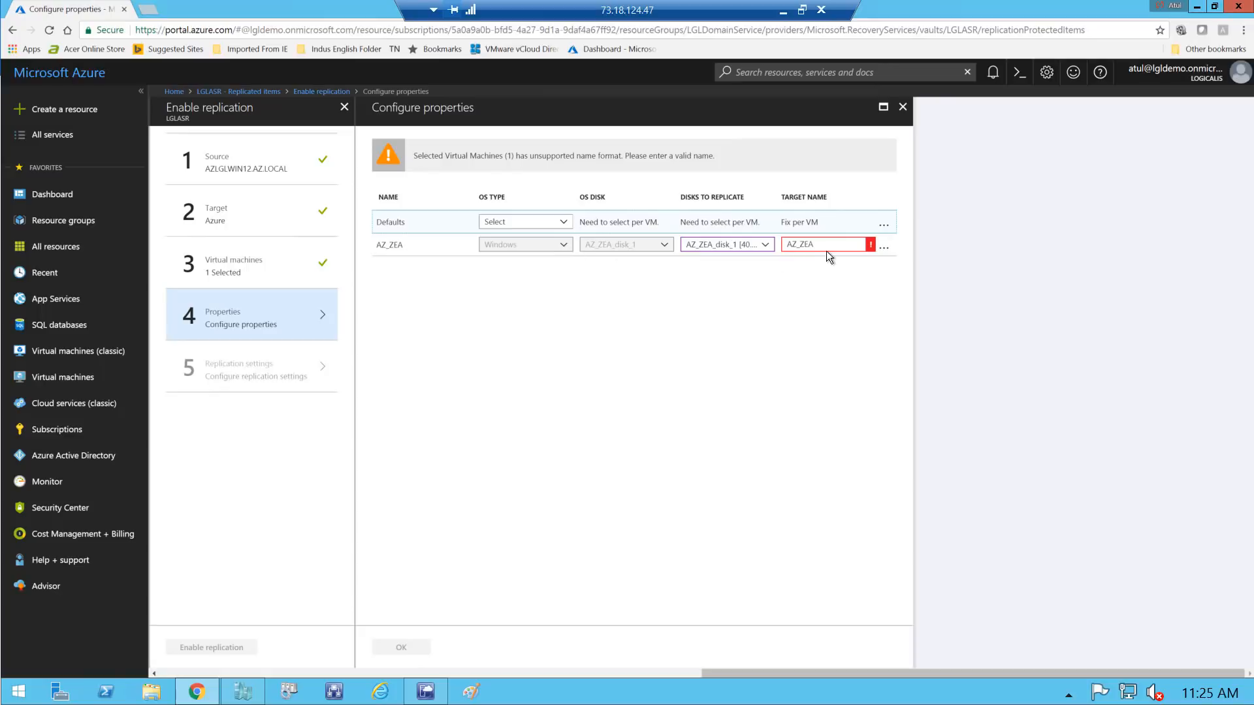
Change AZ_ZEA's target name to AZZEA and confirm the Configure properties step
{"action": "mouse_move", "coordinate": [872, 254]}
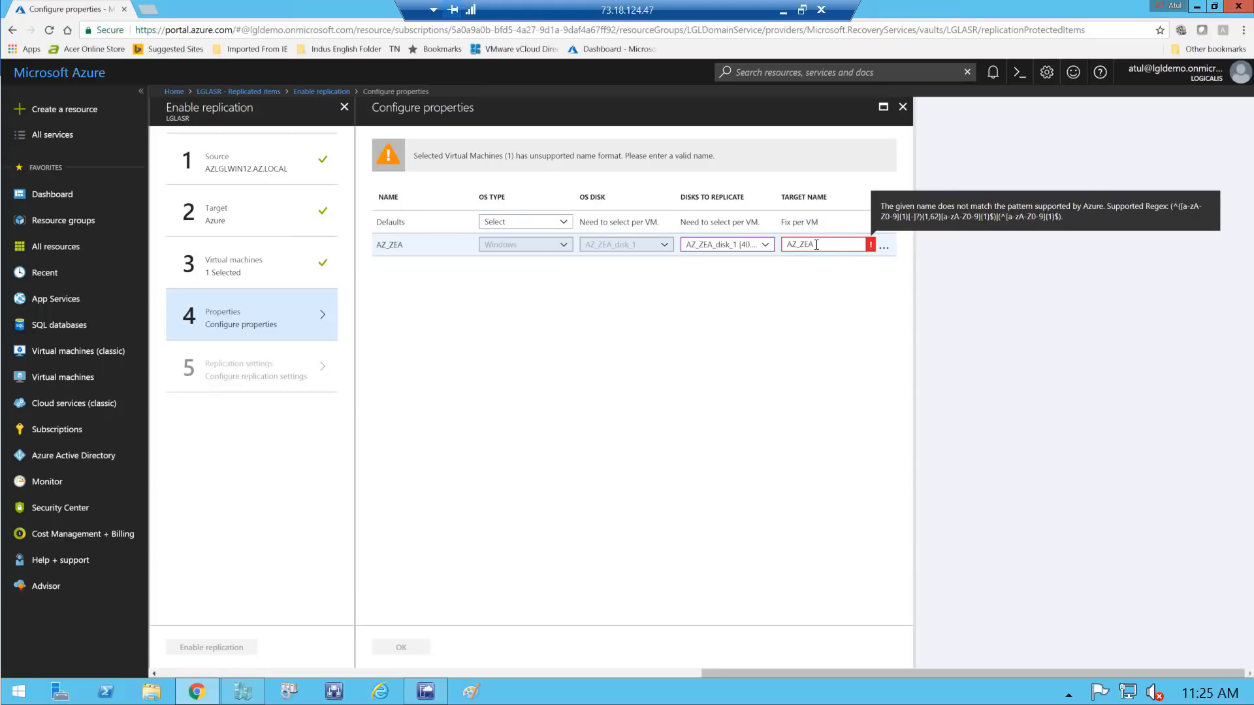
{"action": "key", "text": "BackSpace"}
{"action": "key", "text": "BackSpace"}
{"action": "key", "text": "BackSpace"}
{"action": "key", "text": "BackSpace"}
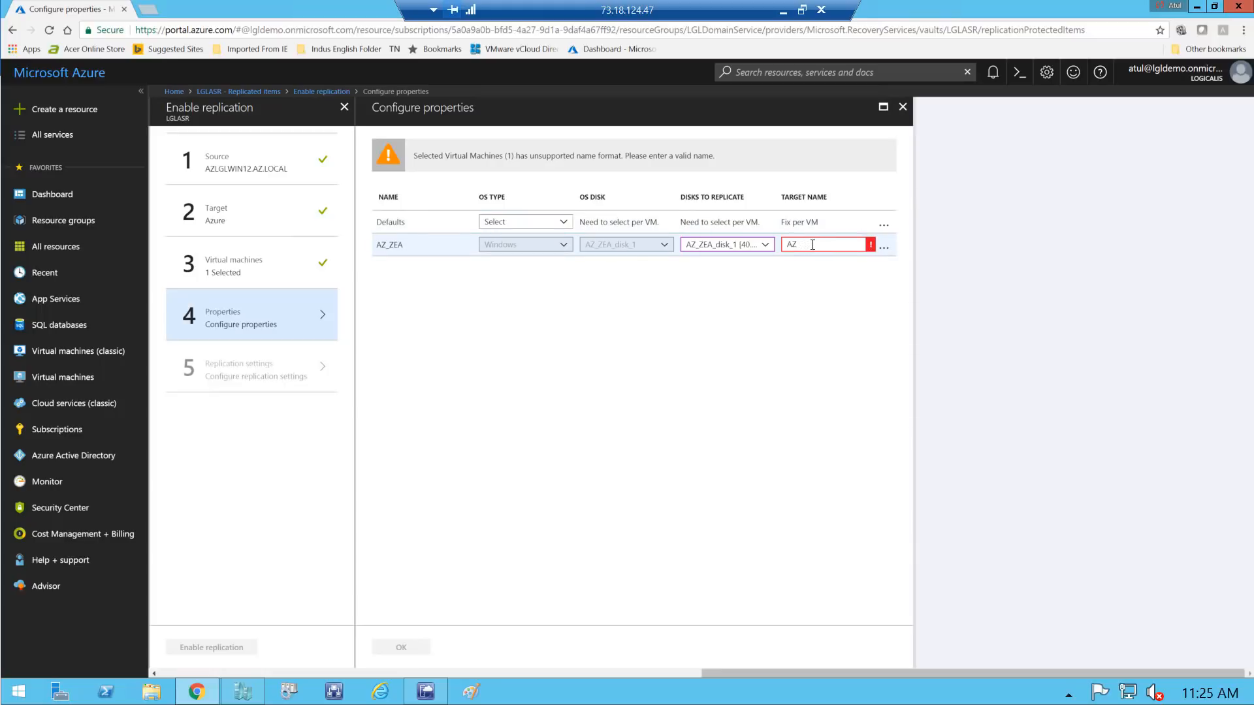
{"action": "key", "text": "BackSpace"}
{"action": "type", "text": "Z_ZE"}
{"action": "key", "text": "BackSpace"}
{"action": "key", "text": "BackSpace"}
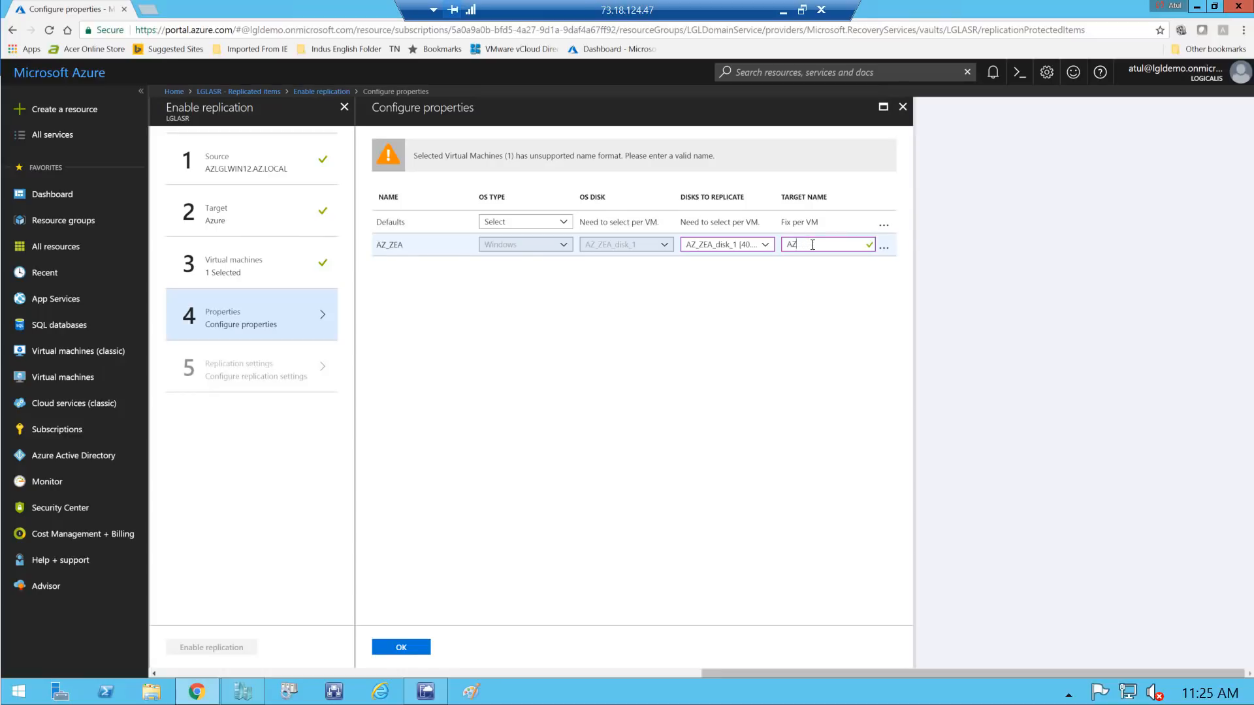
{"action": "type", "text": "ZEA"}
{"action": "left_click", "coordinate": [405, 646]}
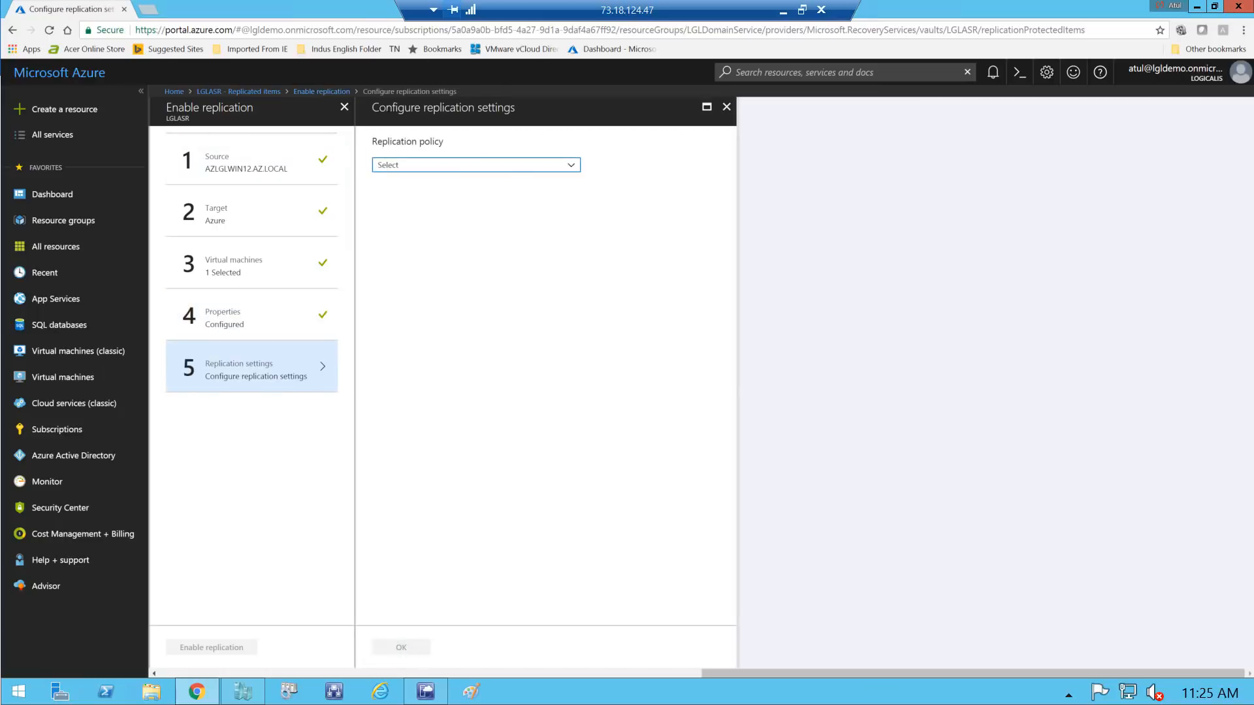
Choose the lglhyperv replication policy, confirm the settings, and enable replication for AZ_ZEA
{"action": "left_click", "coordinate": [428, 165]}
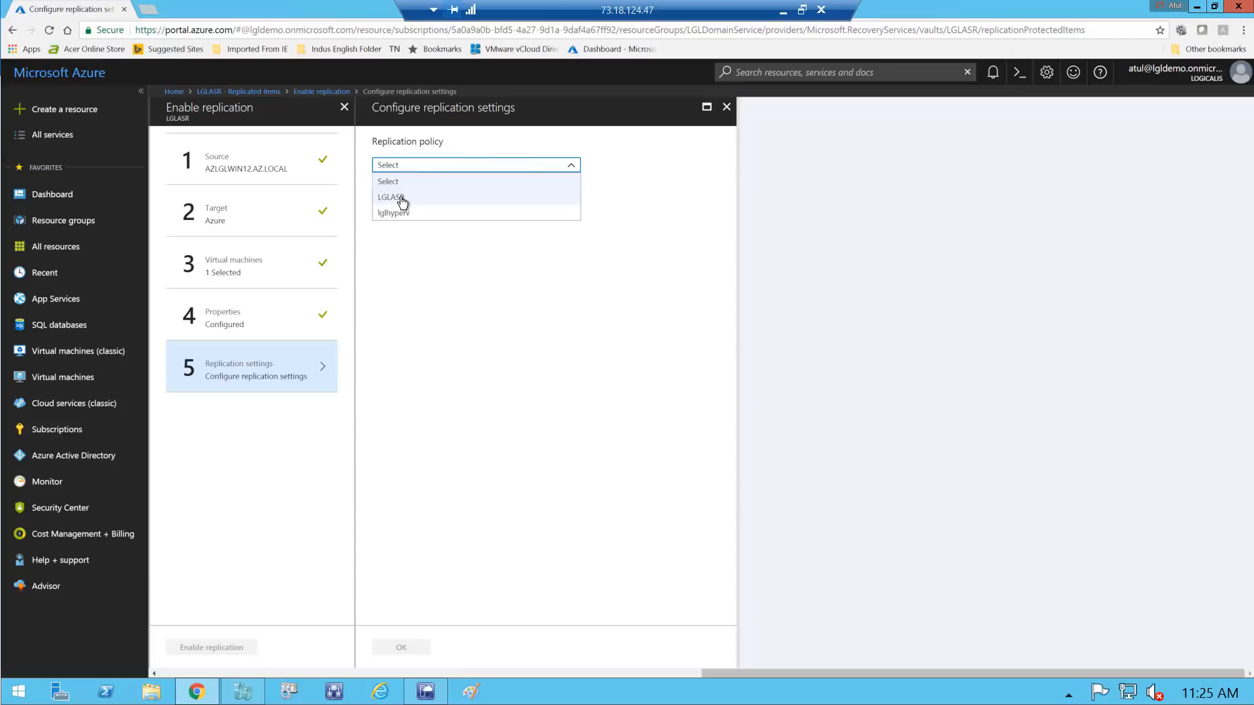
{"action": "left_click", "coordinate": [402, 199]}
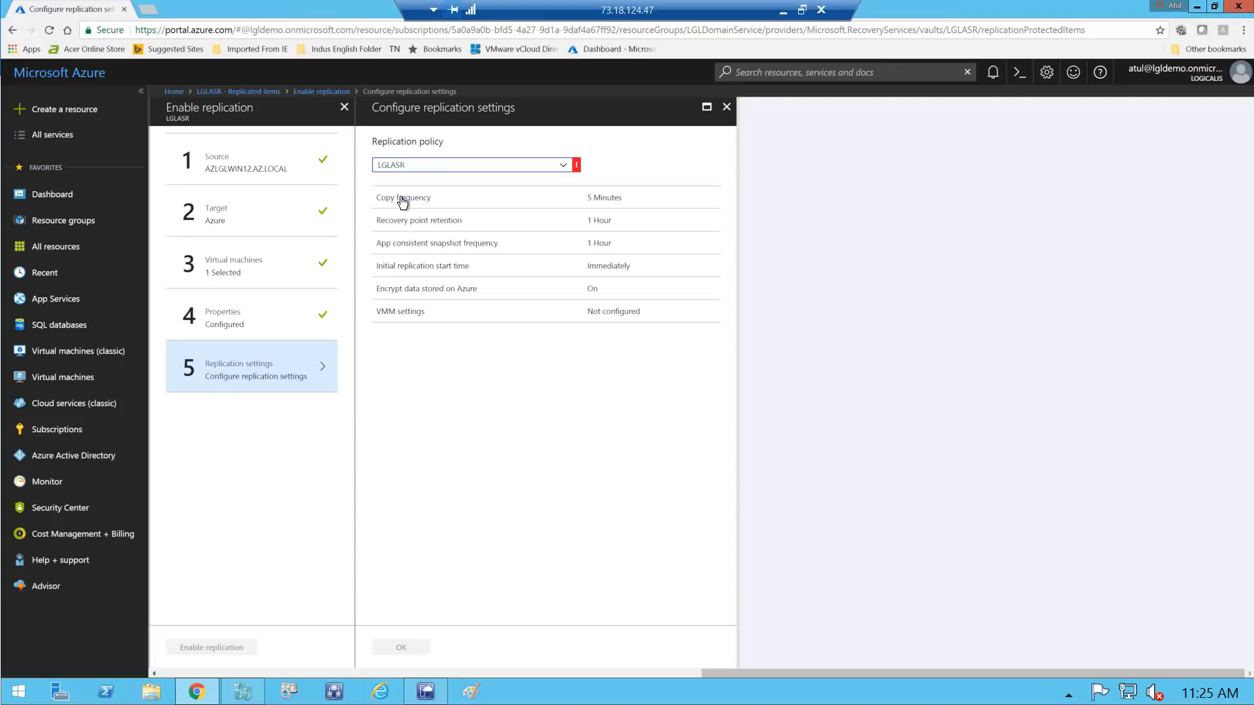
{"action": "mouse_move", "coordinate": [578, 164]}
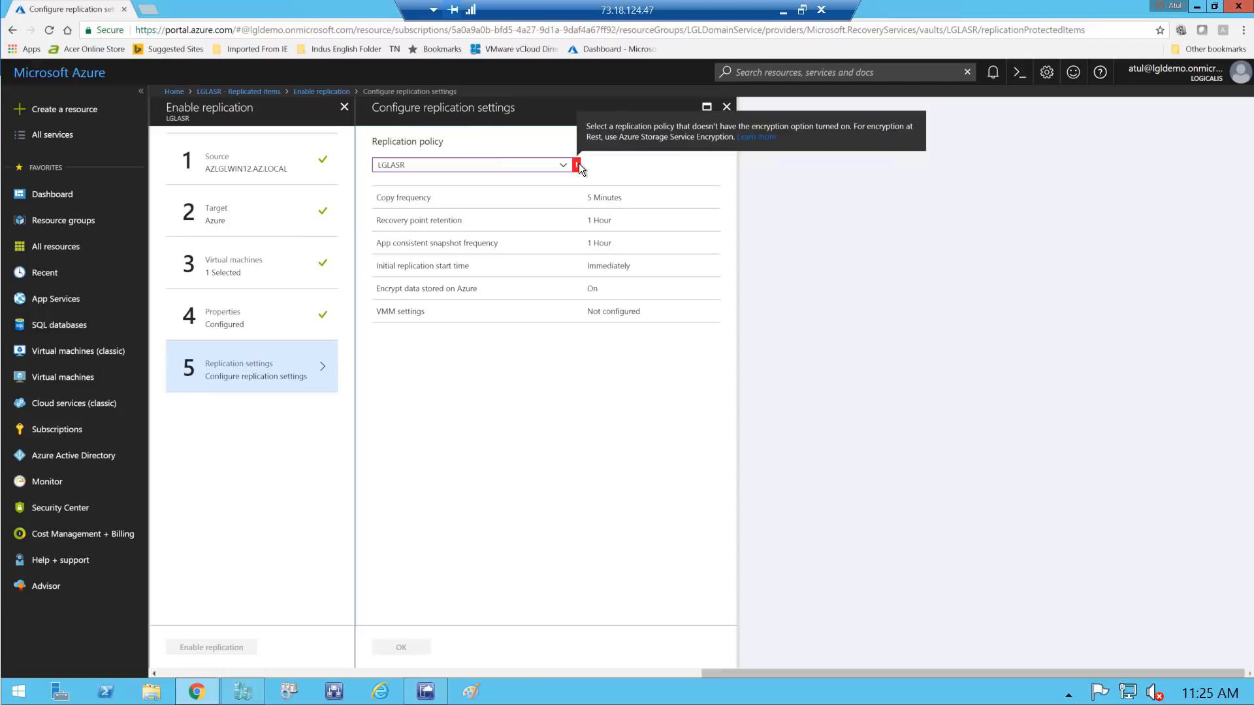
{"action": "left_click", "coordinate": [563, 166]}
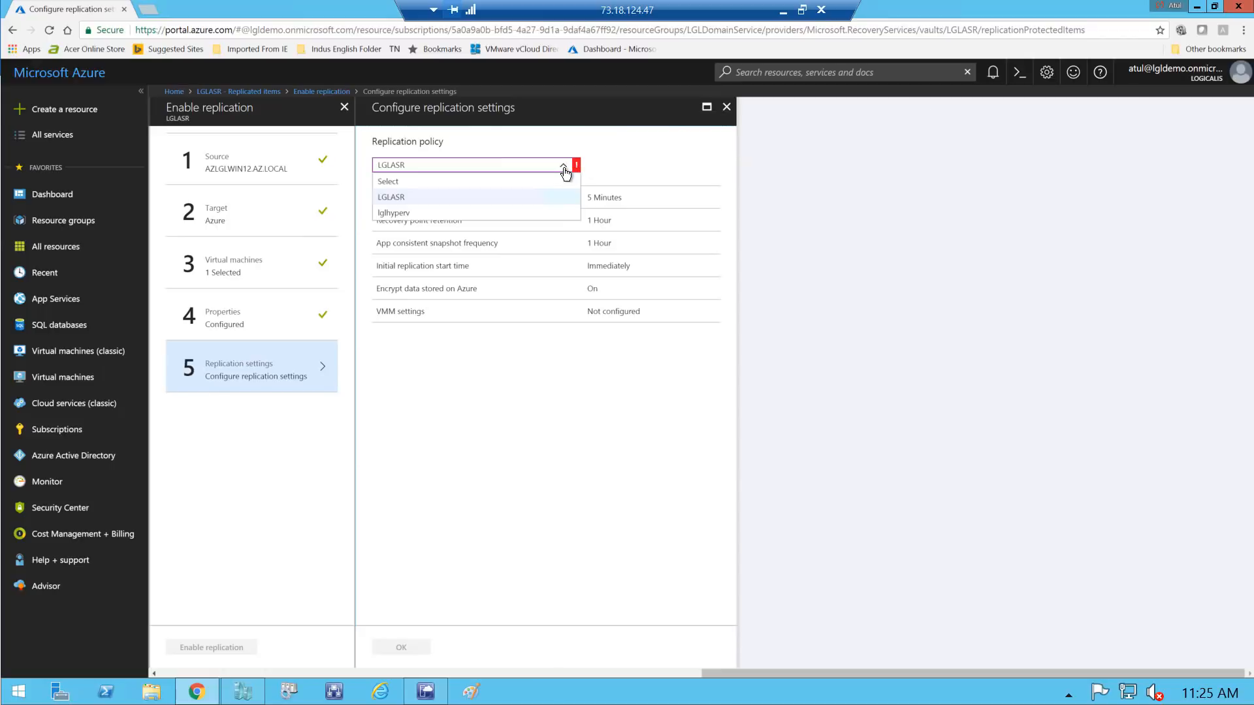
{"action": "left_click", "coordinate": [416, 214]}
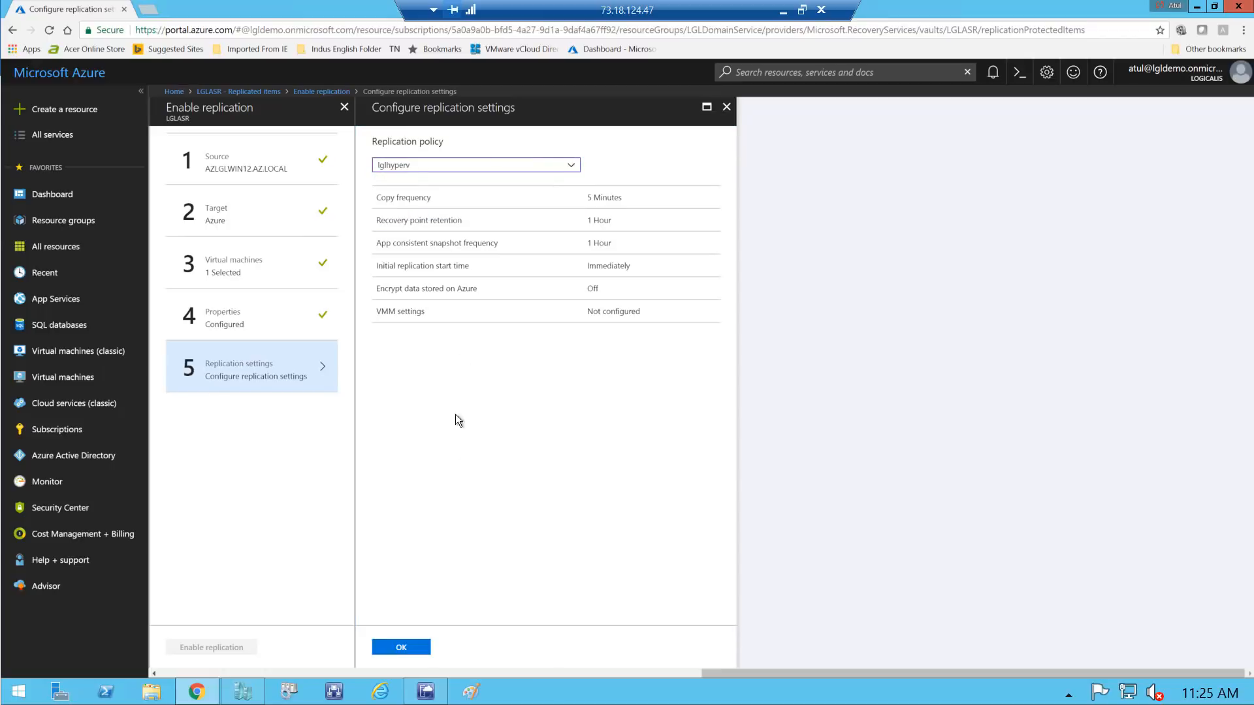
{"action": "left_click", "coordinate": [399, 649]}
{"action": "left_click", "coordinate": [252, 647]}
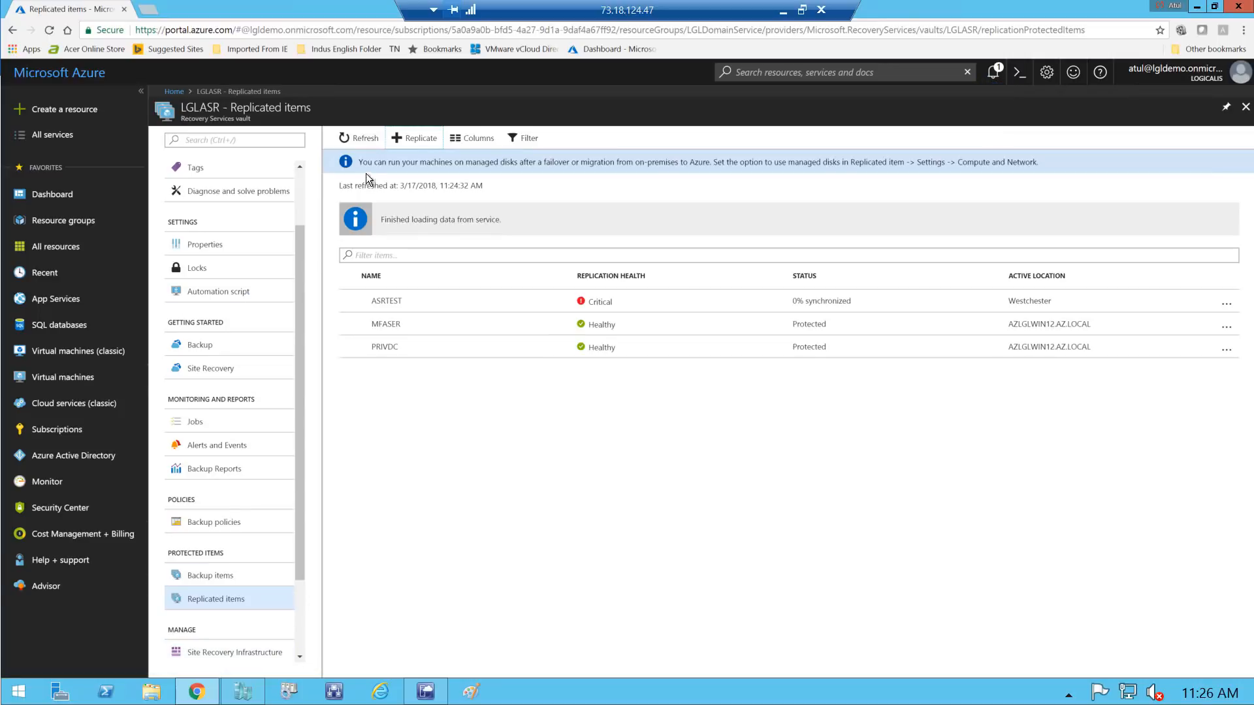
Refresh the Replicated items list so AZ_ZEA appears with Enabling protection
{"action": "left_click", "coordinate": [359, 138]}
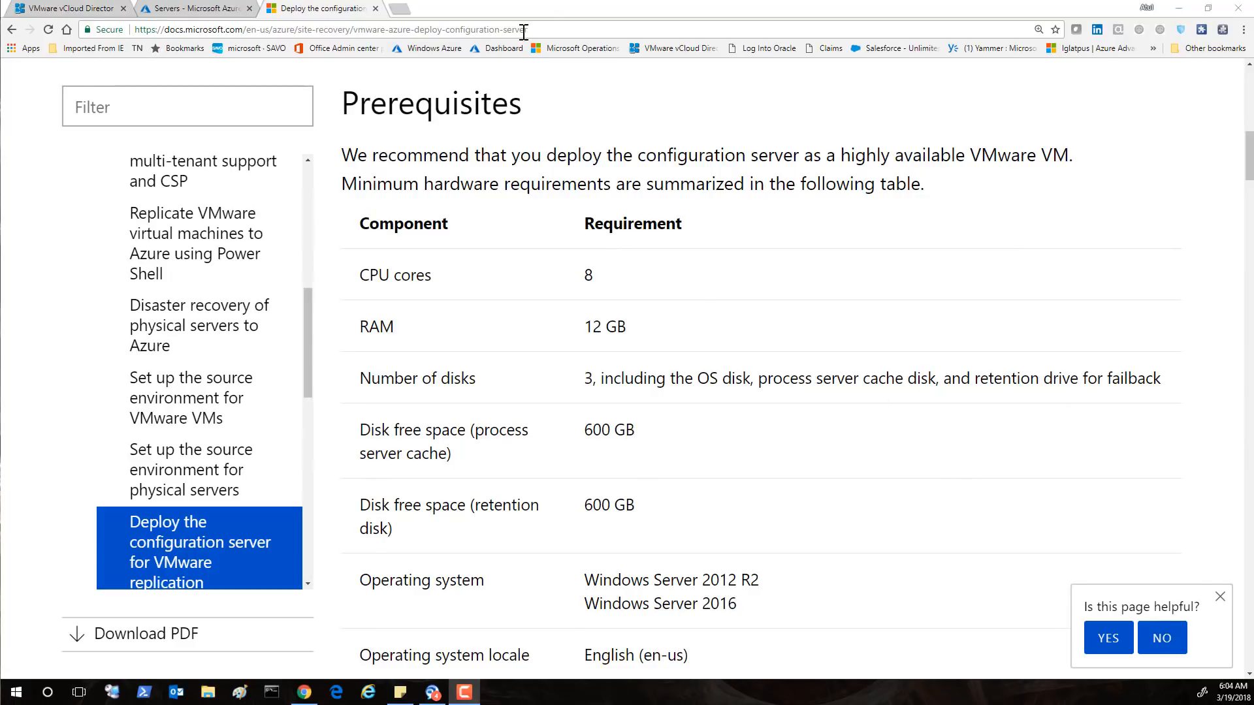
{"action": "left_click", "coordinate": [550, 30]}
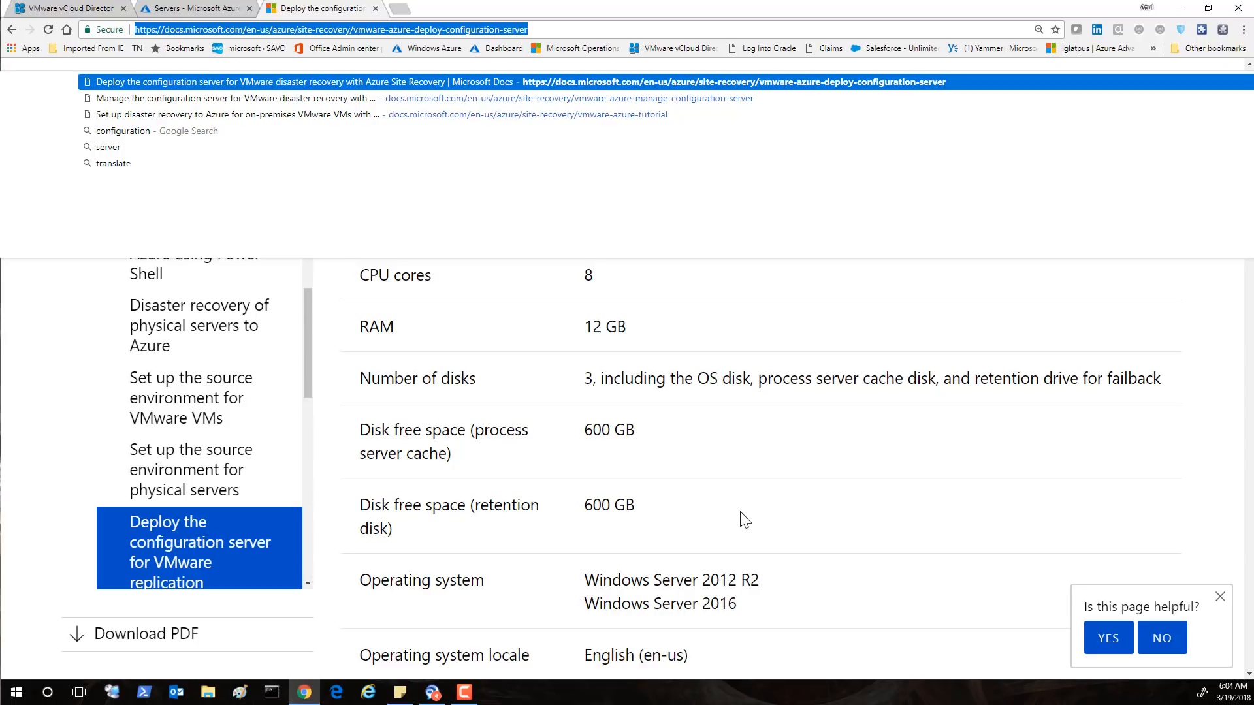
{"action": "scroll", "coordinate": [798, 490], "scroll_direction": "down", "scroll_amount": 1}
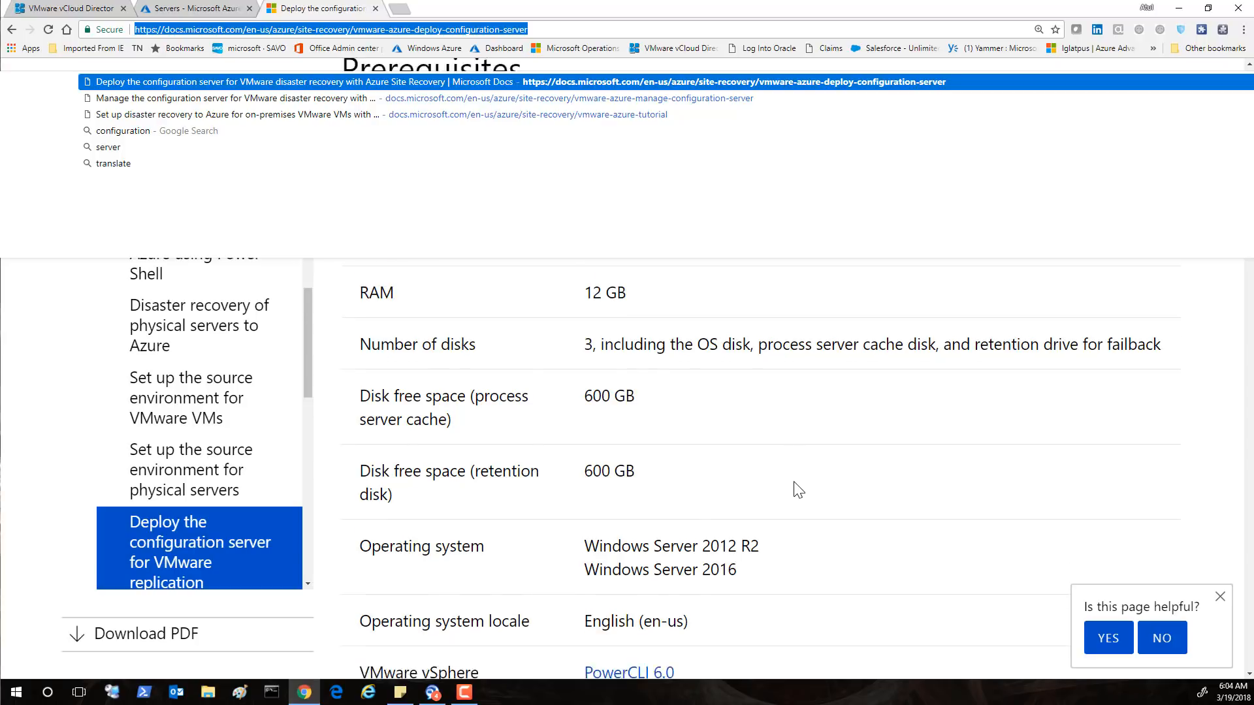
{"action": "scroll", "coordinate": [798, 489], "scroll_direction": "down", "scroll_amount": 1}
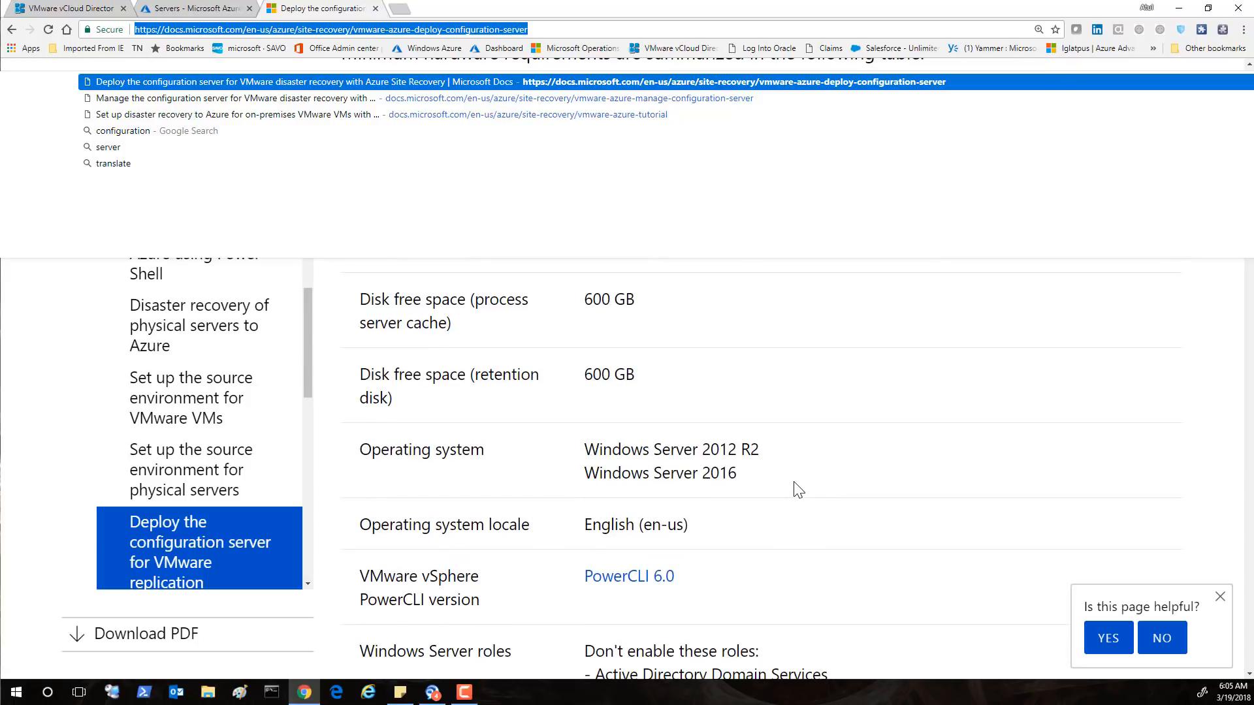
{"action": "scroll", "coordinate": [798, 490], "scroll_direction": "down", "scroll_amount": 2}
{"action": "scroll", "coordinate": [798, 489], "scroll_direction": "up", "scroll_amount": 4}
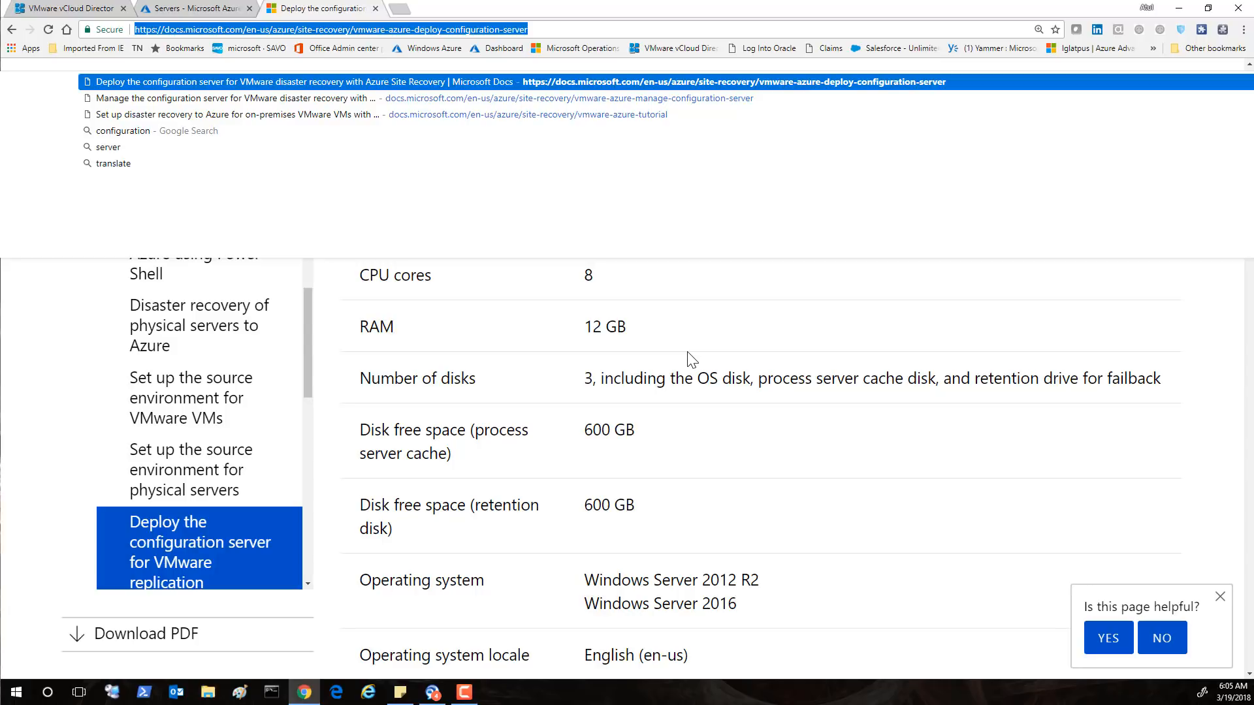
Read past the prerequisites to the Download the template heading, then return to the Azure portal servers tab
{"action": "left_click", "coordinate": [1015, 483]}
{"action": "scroll", "coordinate": [801, 363], "scroll_direction": "down", "scroll_amount": 4}
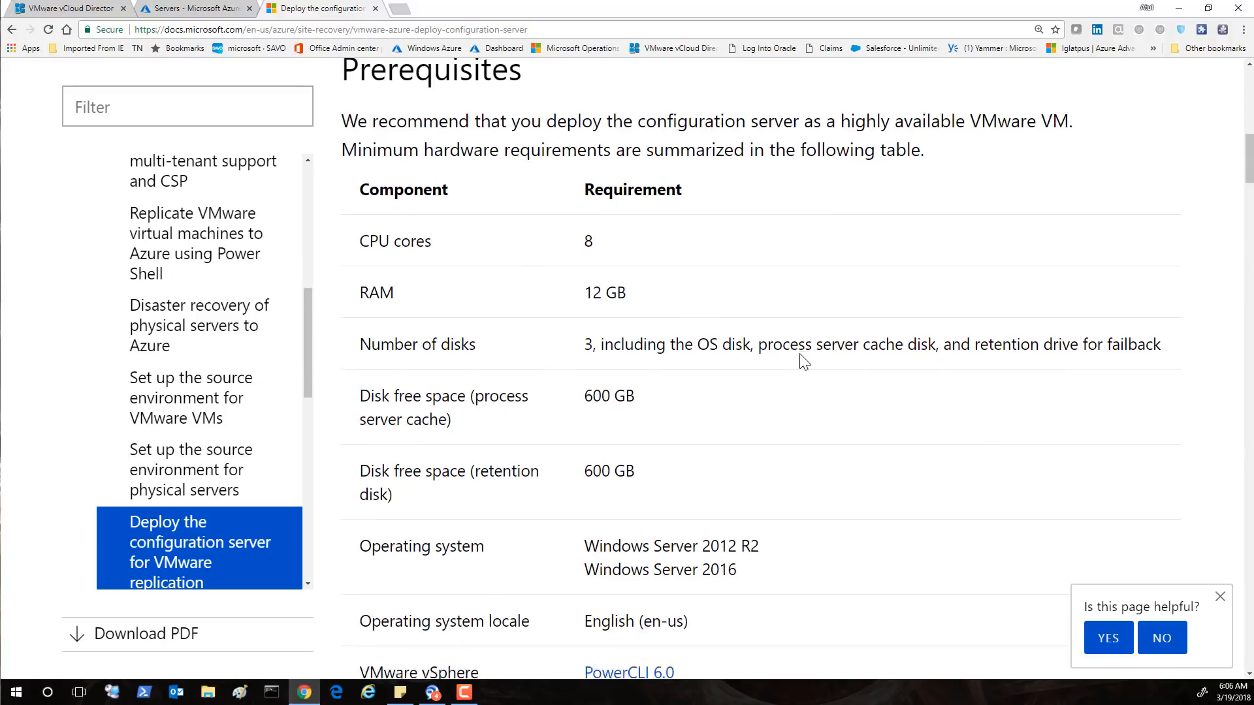
{"action": "scroll", "coordinate": [801, 365], "scroll_direction": "down", "scroll_amount": 7}
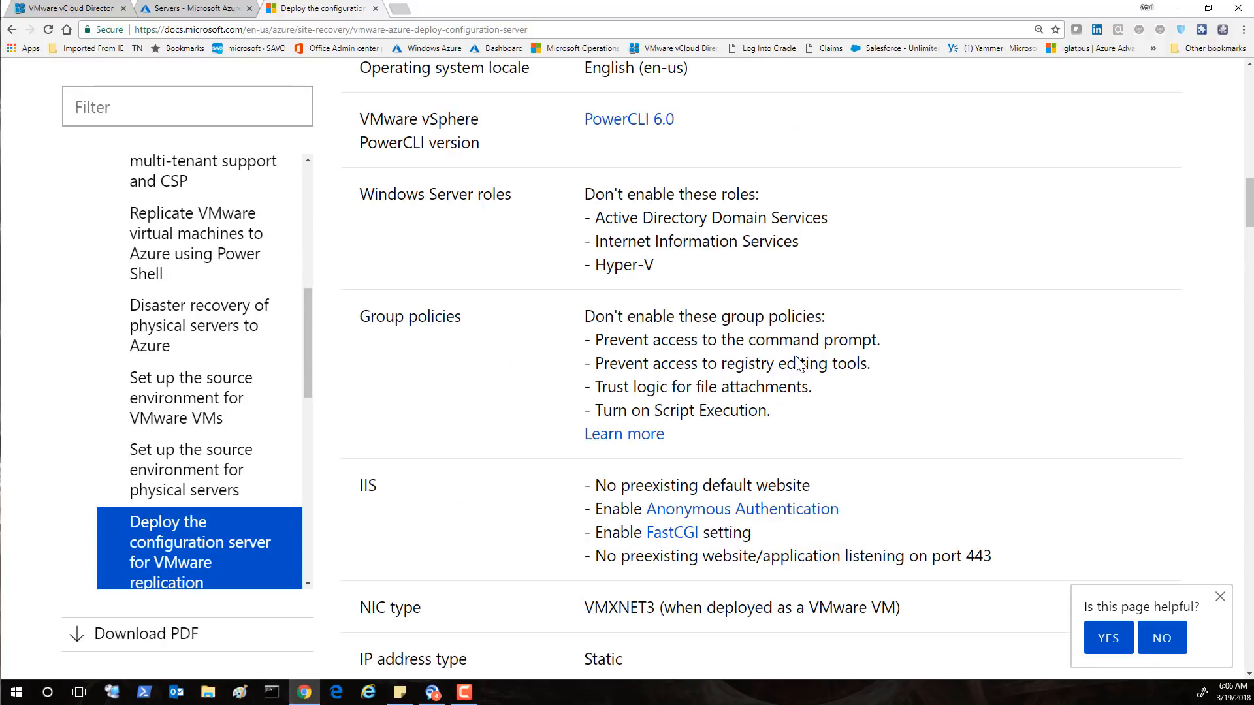
{"action": "scroll", "coordinate": [797, 356], "scroll_direction": "down", "scroll_amount": 2}
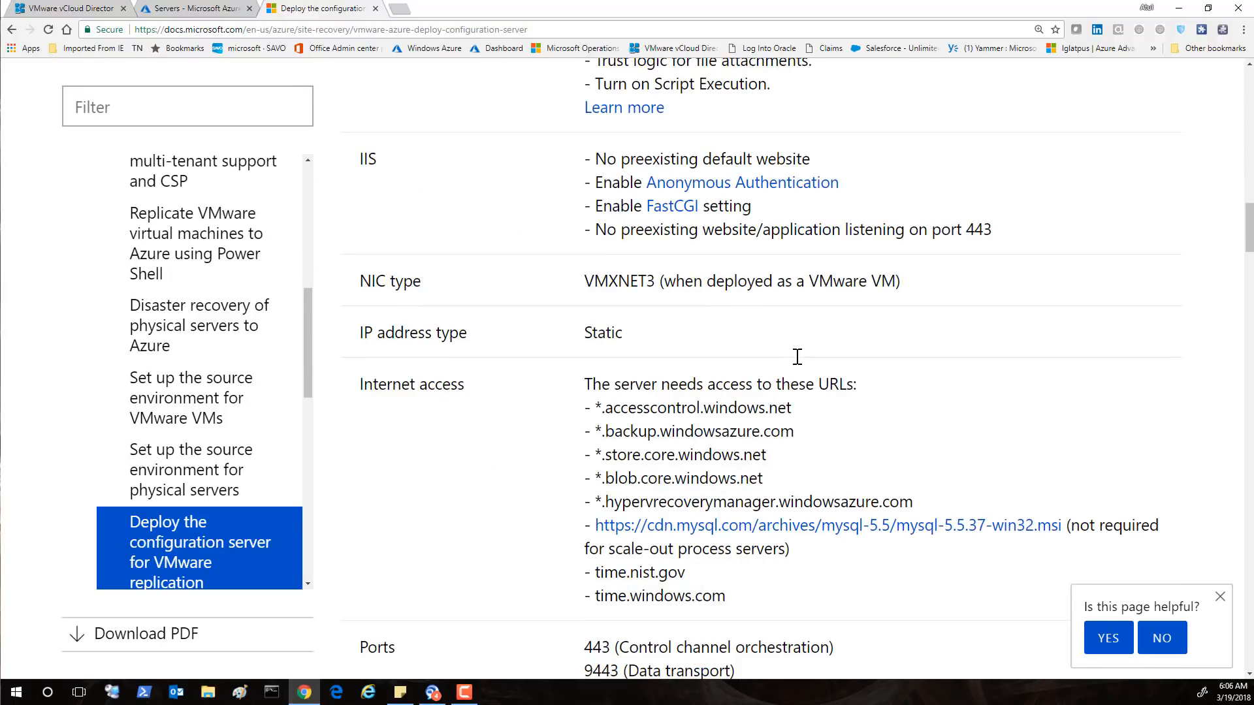
{"action": "scroll", "coordinate": [798, 359], "scroll_direction": "down", "scroll_amount": 6}
{"action": "scroll", "coordinate": [800, 364], "scroll_direction": "down", "scroll_amount": 5}
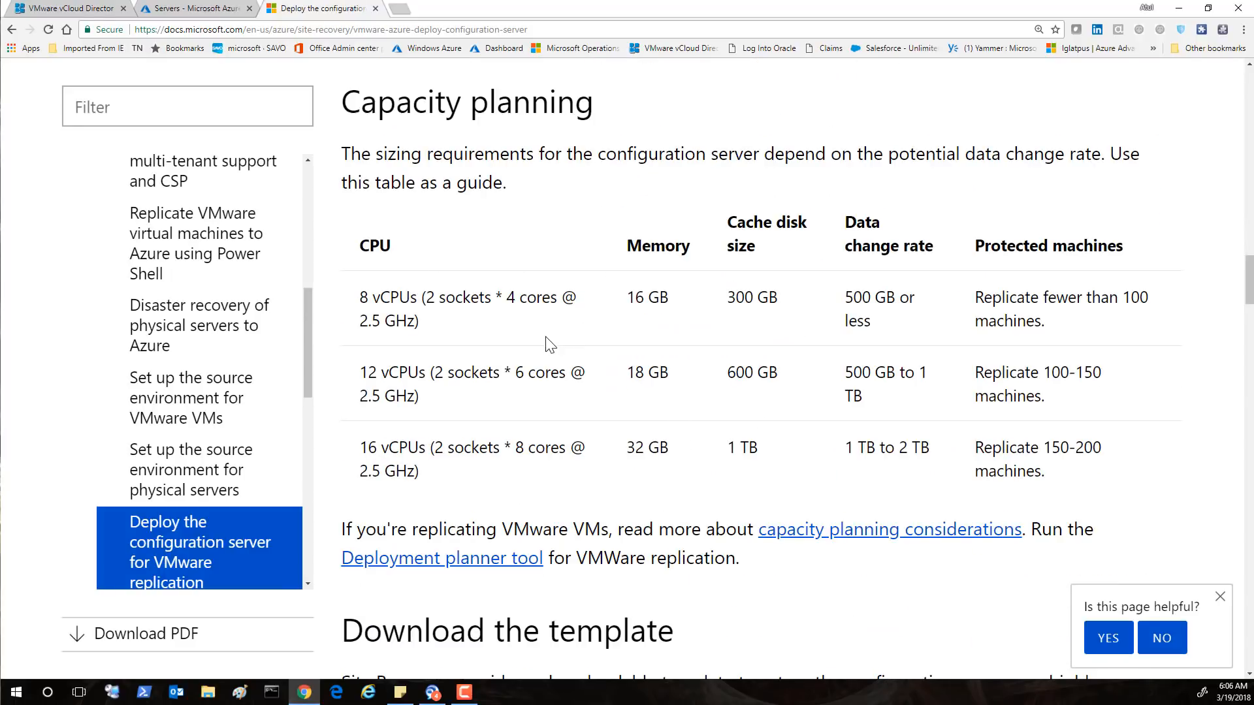
{"action": "scroll", "coordinate": [549, 341], "scroll_direction": "down", "scroll_amount": 6}
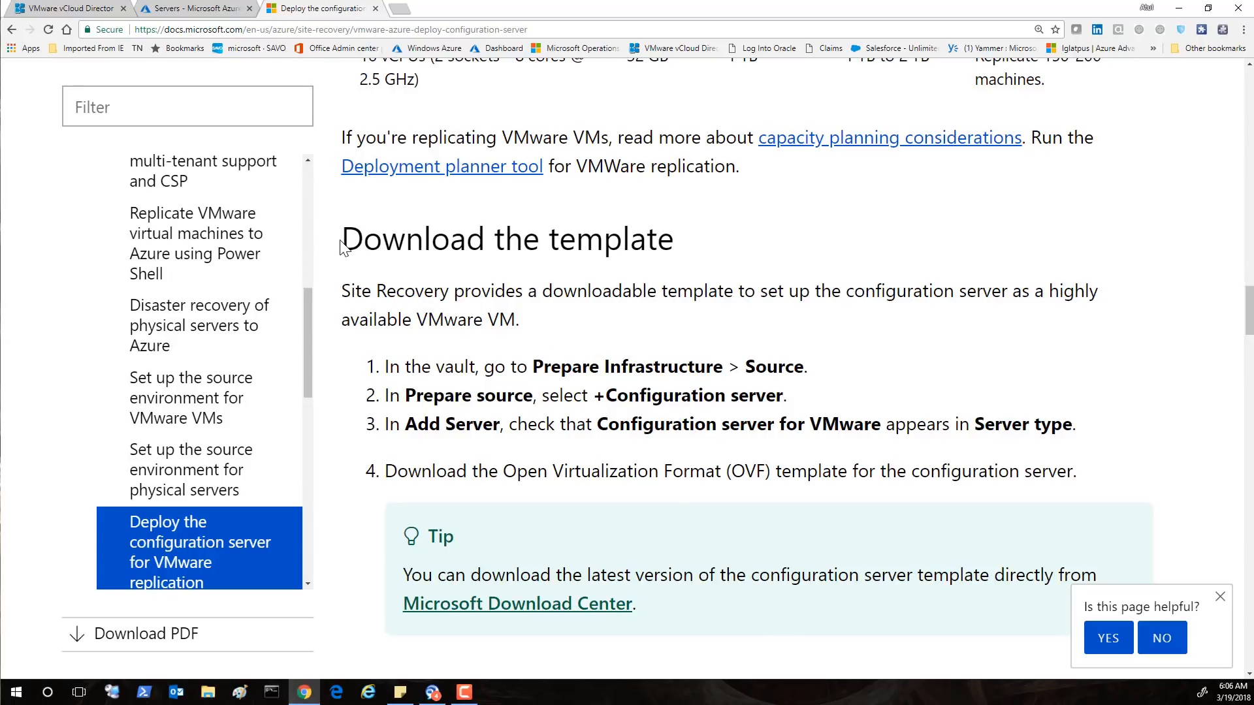
{"action": "left_click_drag", "start_coordinate": [340, 244], "coordinate": [658, 264]}
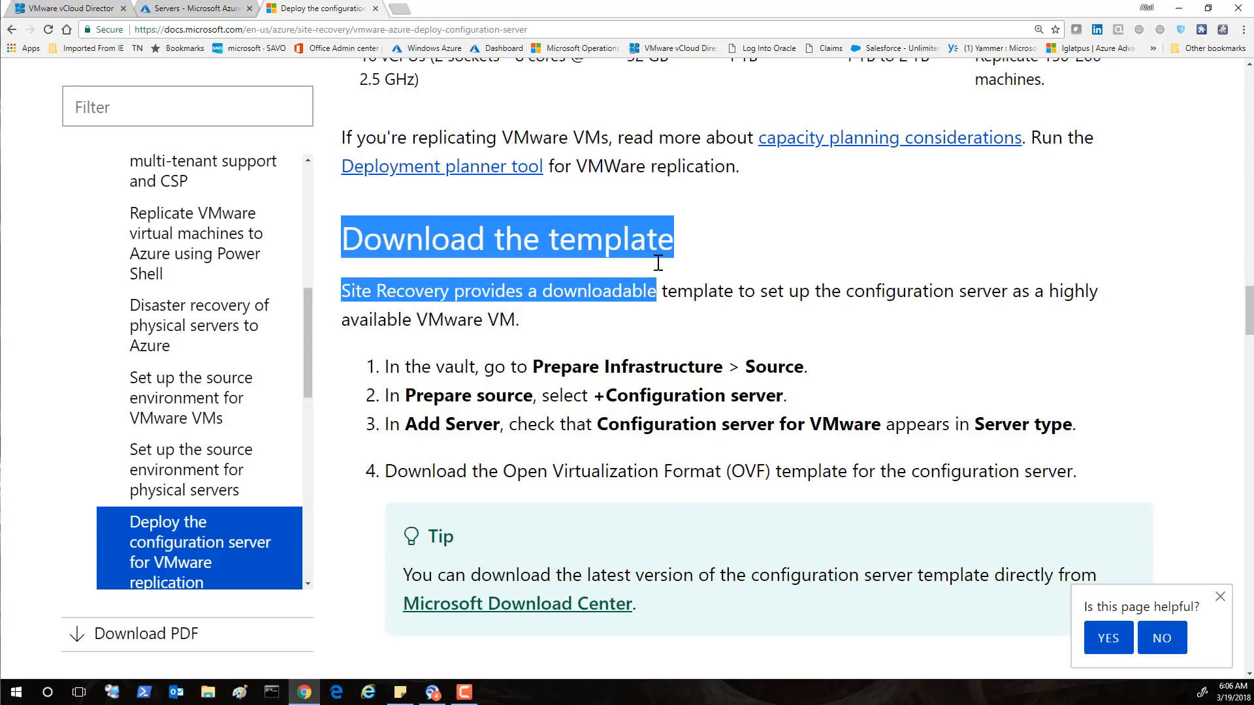
{"action": "left_click", "coordinate": [196, 9]}
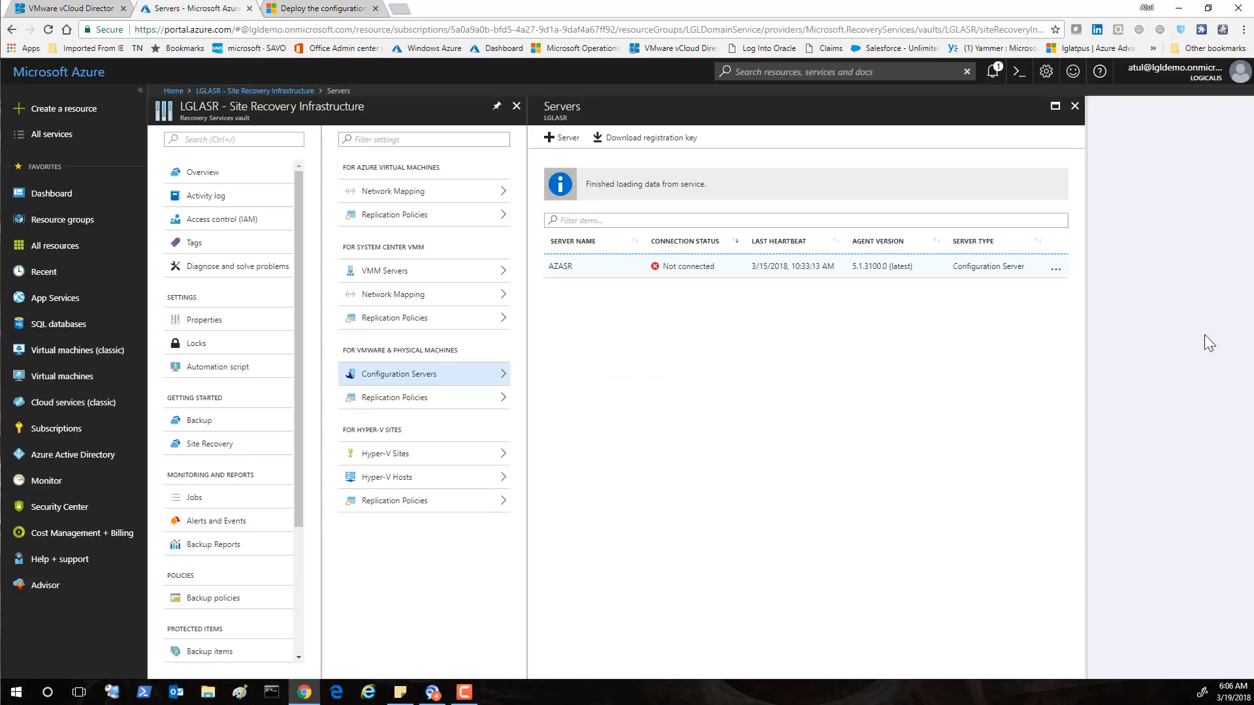
In Prepare Infrastructure, confirm the VMware-to-Azure protection goal and answer 'Yes, I have done it' for deployment planning
{"action": "left_click", "coordinate": [1073, 107]}
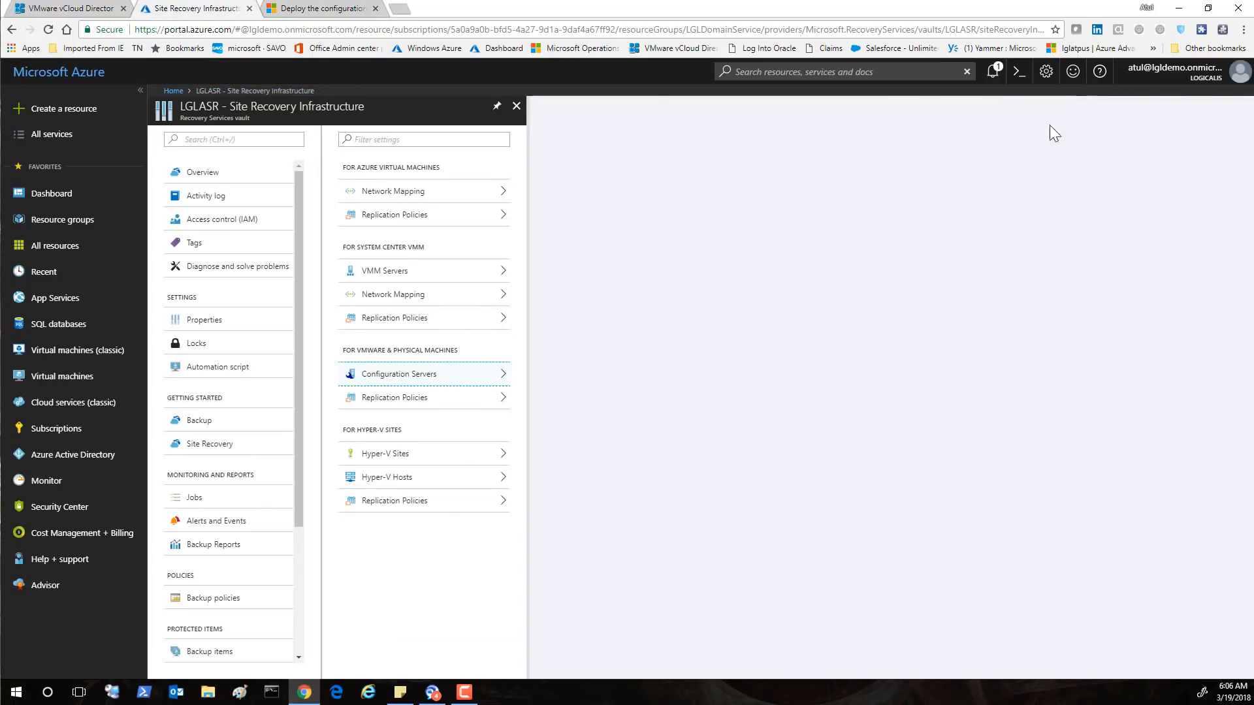
{"action": "left_click", "coordinate": [202, 450]}
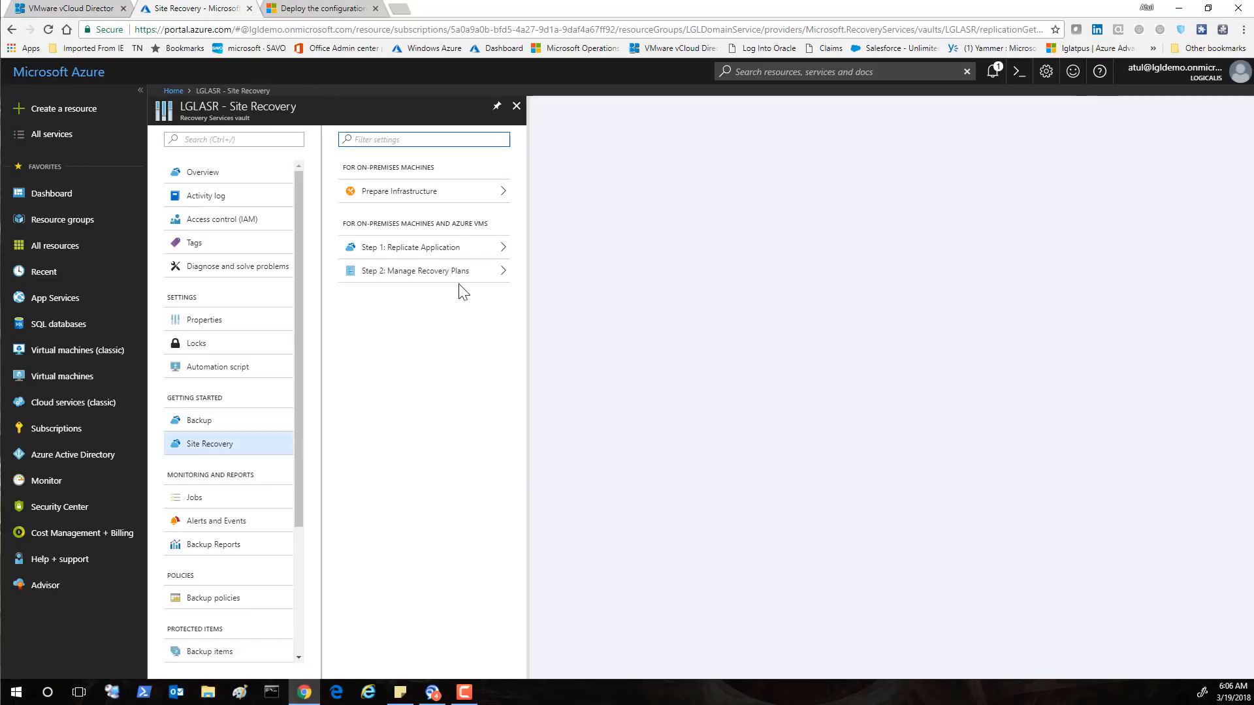
{"action": "left_click", "coordinate": [418, 193]}
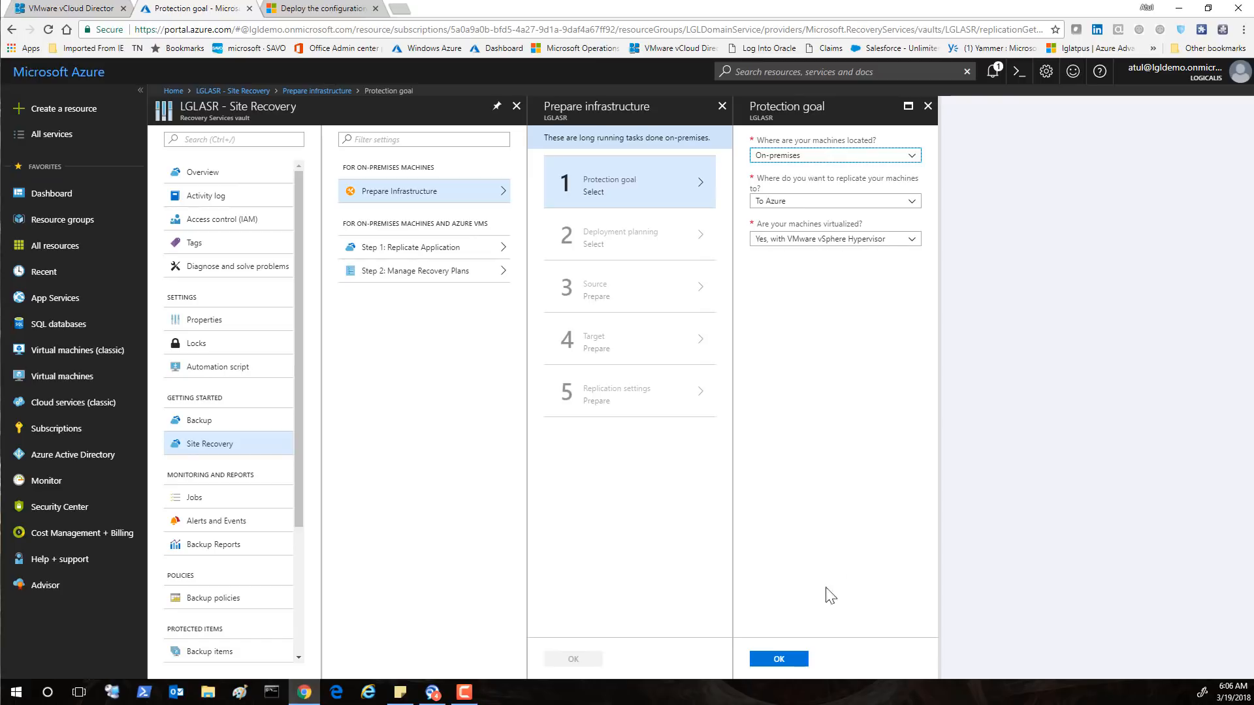
{"action": "left_click", "coordinate": [787, 659]}
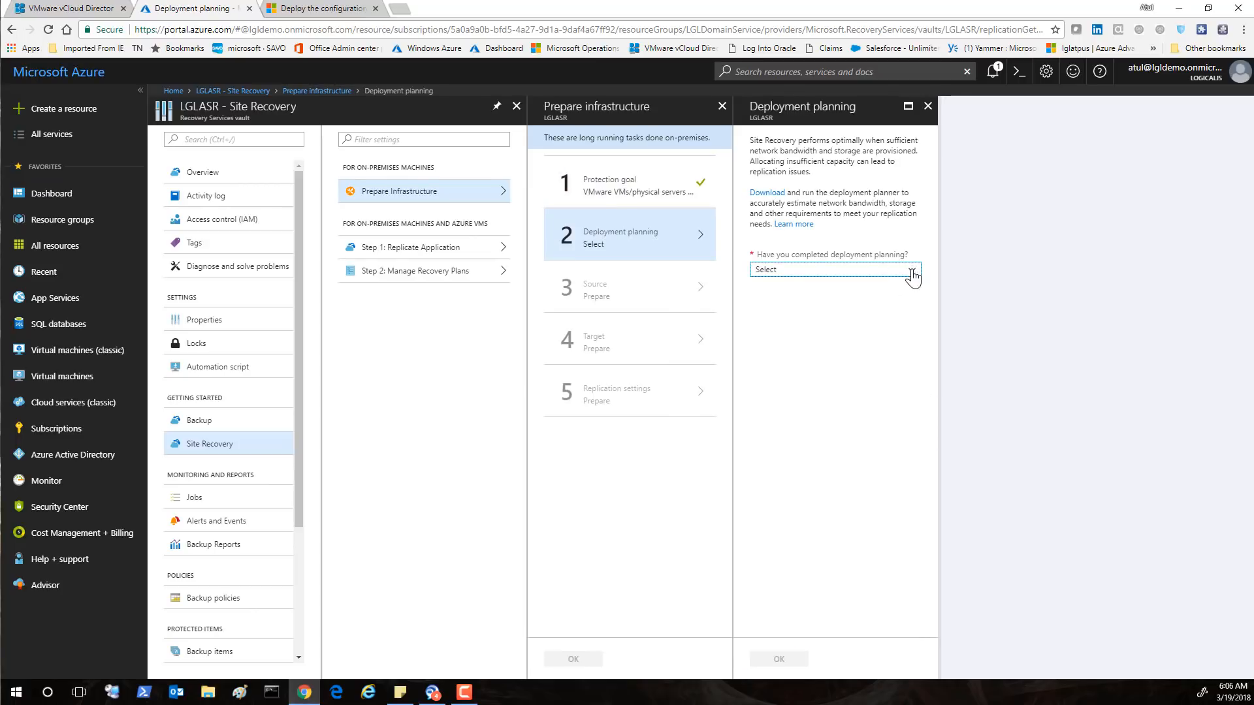
{"action": "left_click", "coordinate": [911, 273]}
{"action": "left_click", "coordinate": [787, 302]}
{"action": "left_click", "coordinate": [768, 664]}
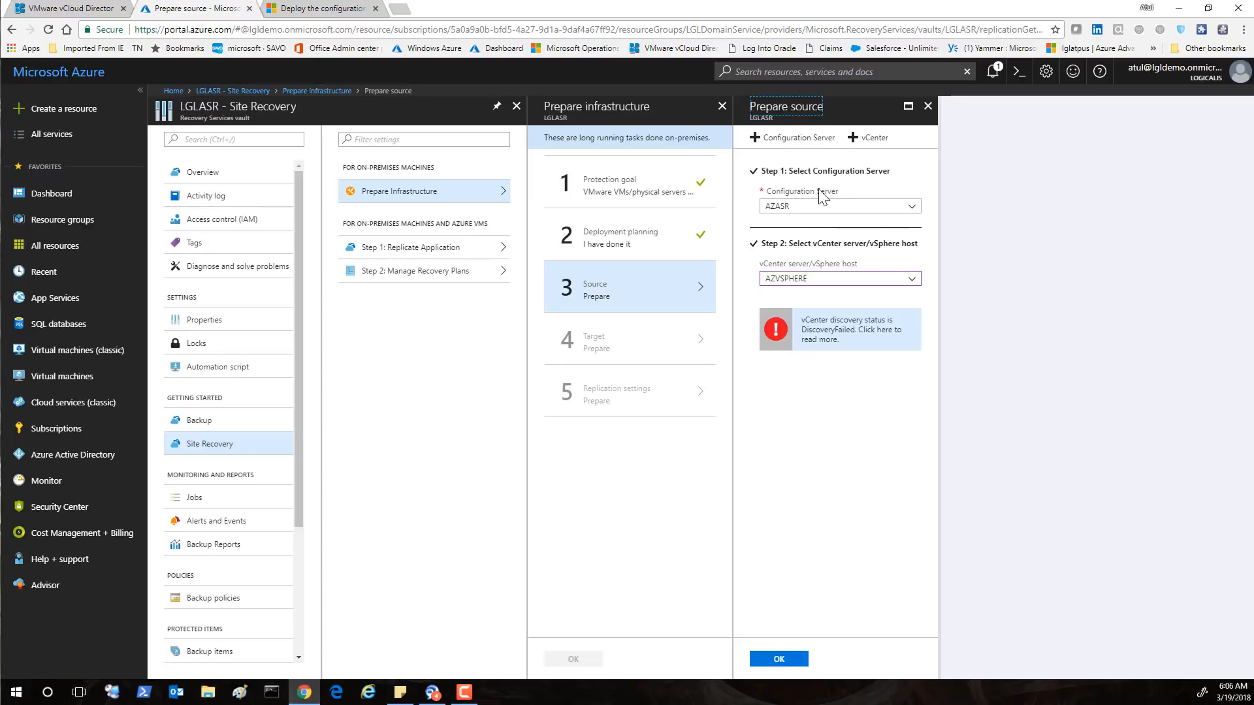
Open Add Server for a configuration server, highlighting the template download and Deploy OVF Template steps
{"action": "left_click", "coordinate": [810, 141]}
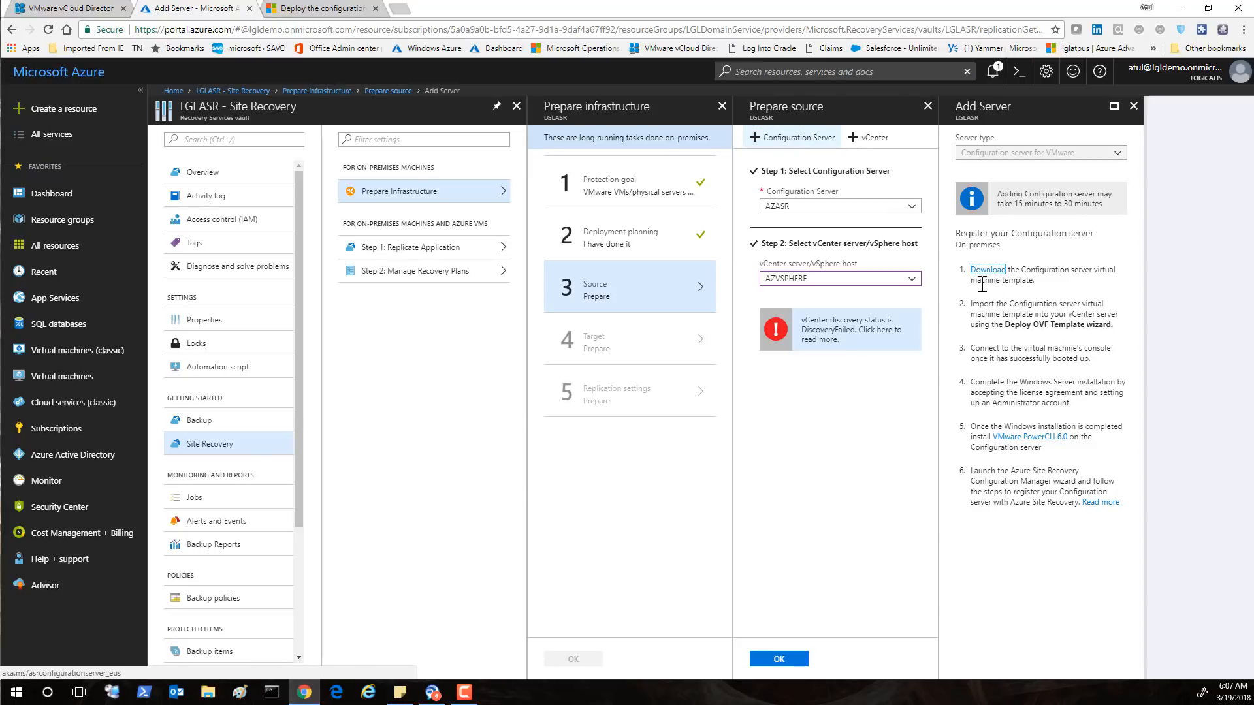
{"action": "left_click_drag", "start_coordinate": [1008, 272], "coordinate": [969, 277]}
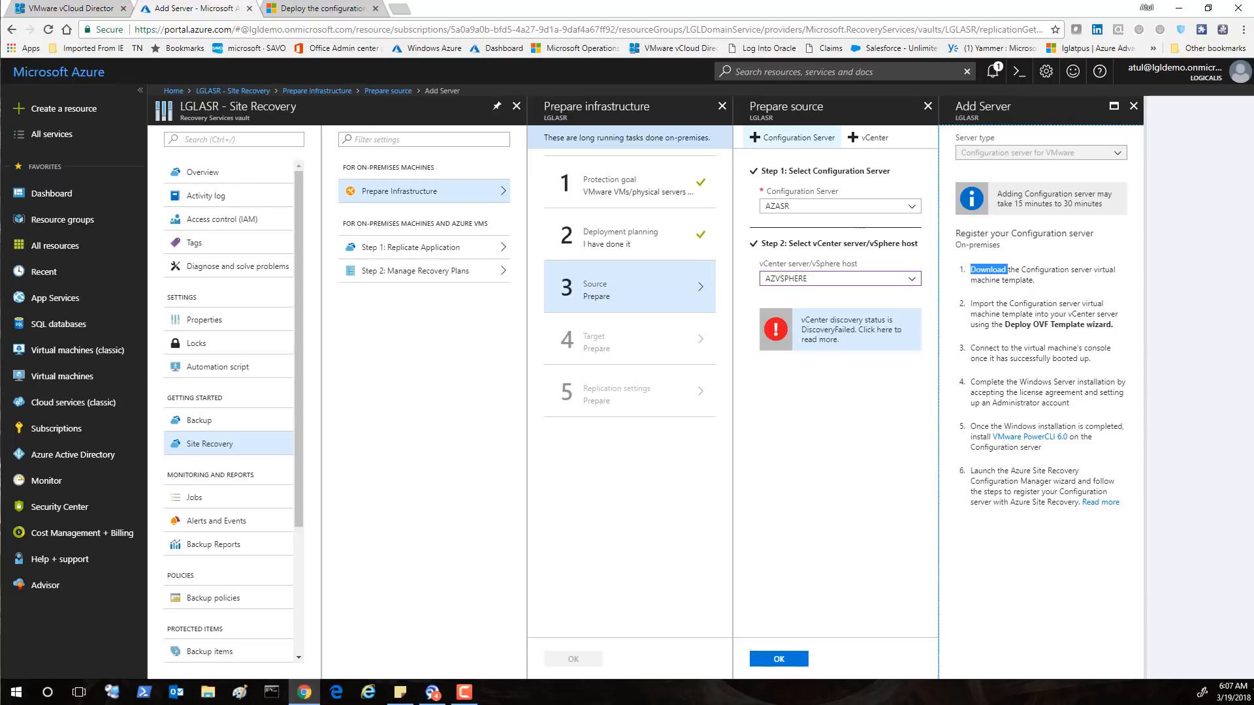
{"action": "left_click_drag", "start_coordinate": [1112, 325], "coordinate": [1006, 324]}
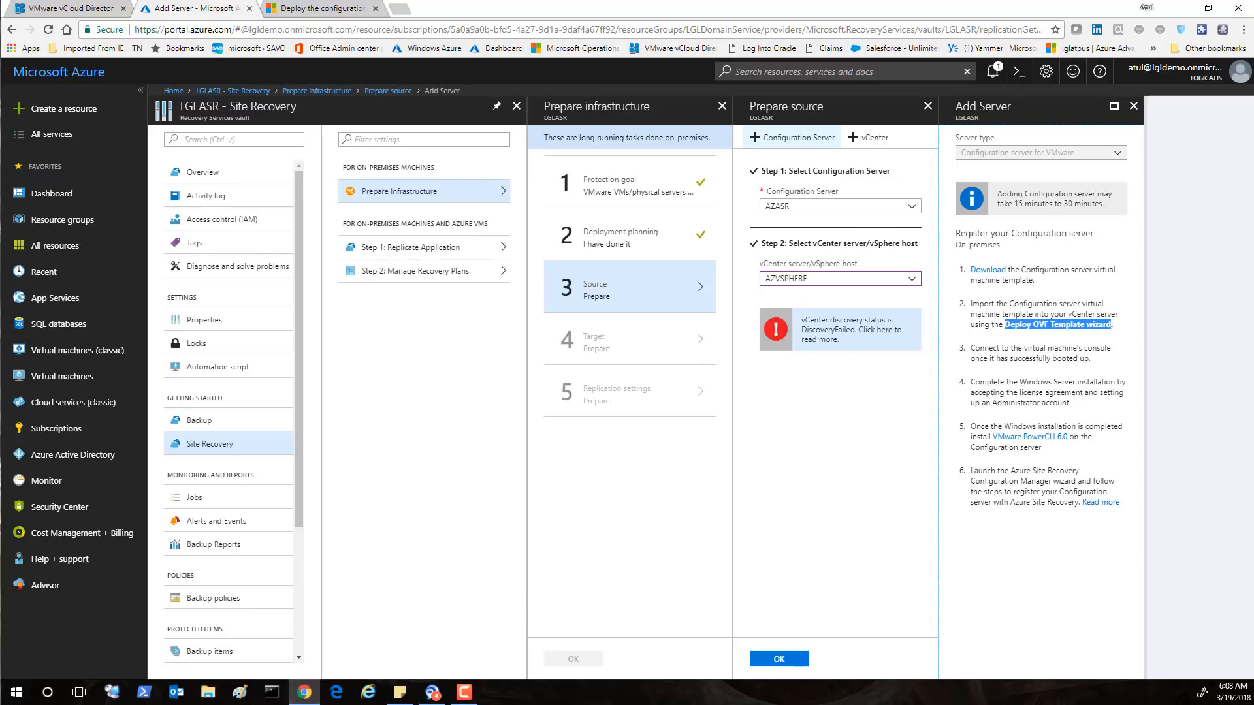
{"action": "key", "text": "alt+Tab"}
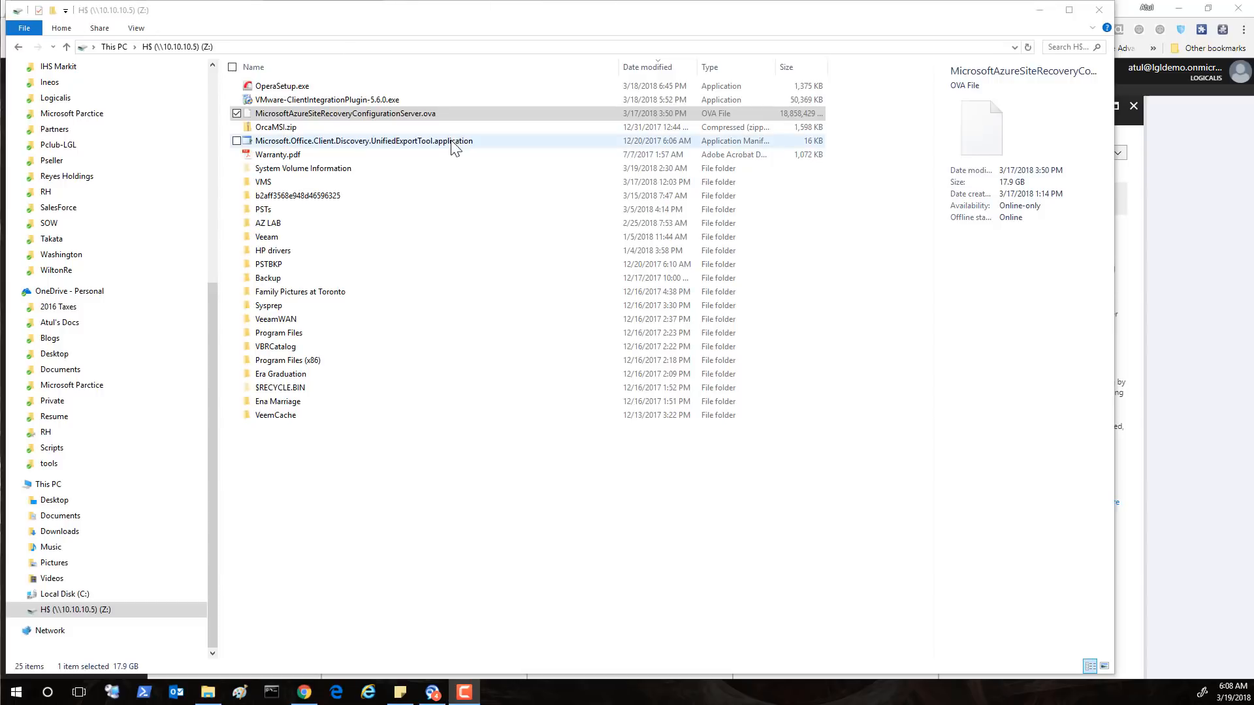
Select MicrosoftAzureSiteRecoveryConfigurationServer.ova, close File Explorer, and go to vCloud Director's Virtual Machines list
{"action": "left_click", "coordinate": [438, 117]}
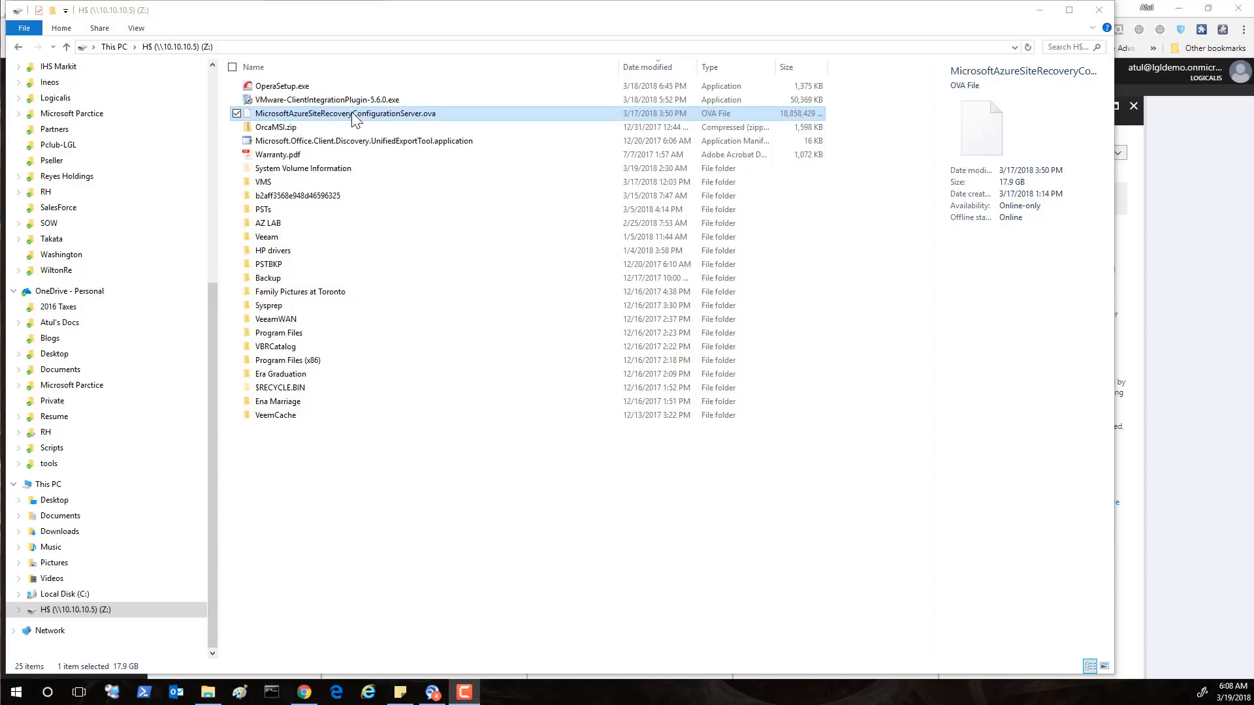
{"action": "left_click", "coordinate": [1097, 10]}
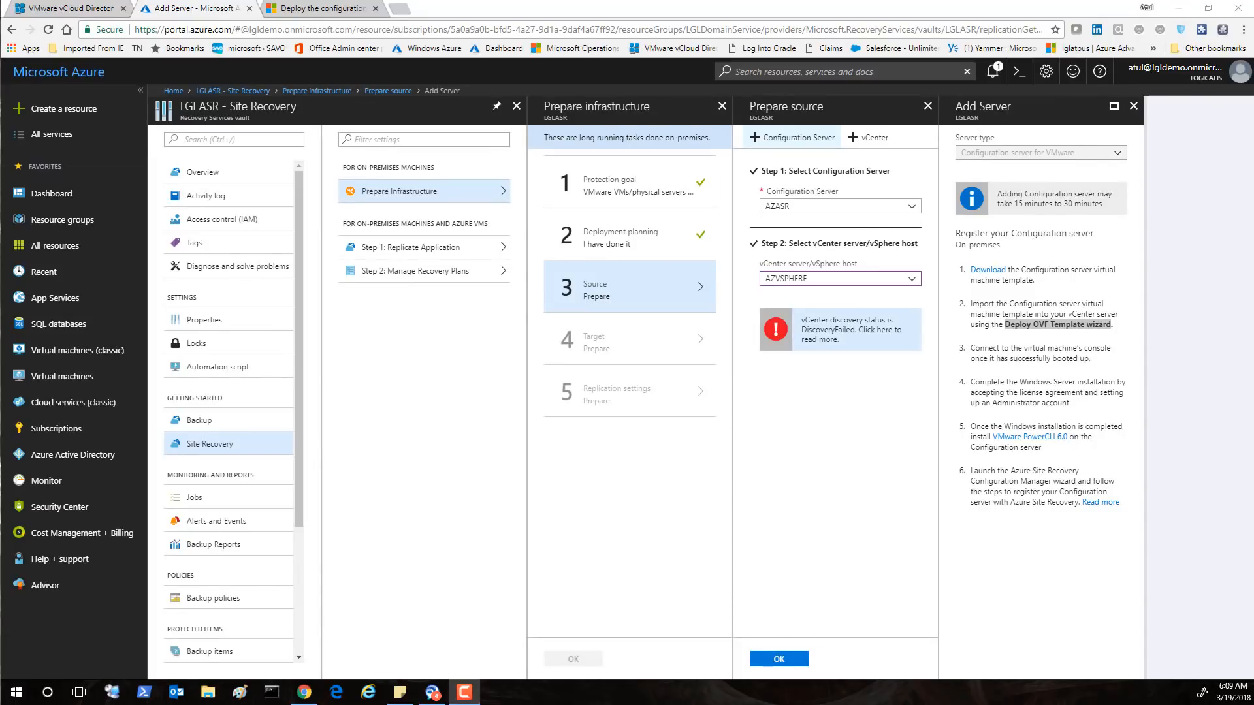
{"action": "left_click", "coordinate": [77, 9]}
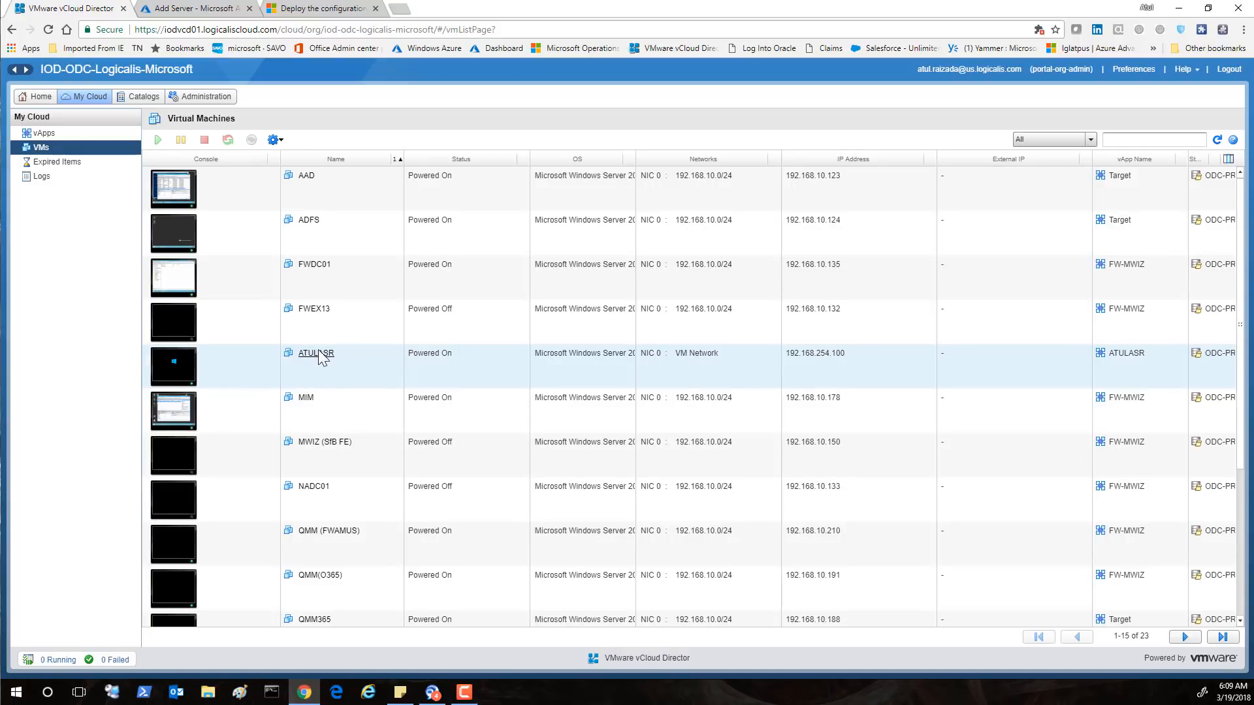
Open the ATULASR console, accept the Windows Server license terms, and bring up the Administrator sign-in
{"action": "left_click", "coordinate": [174, 373]}
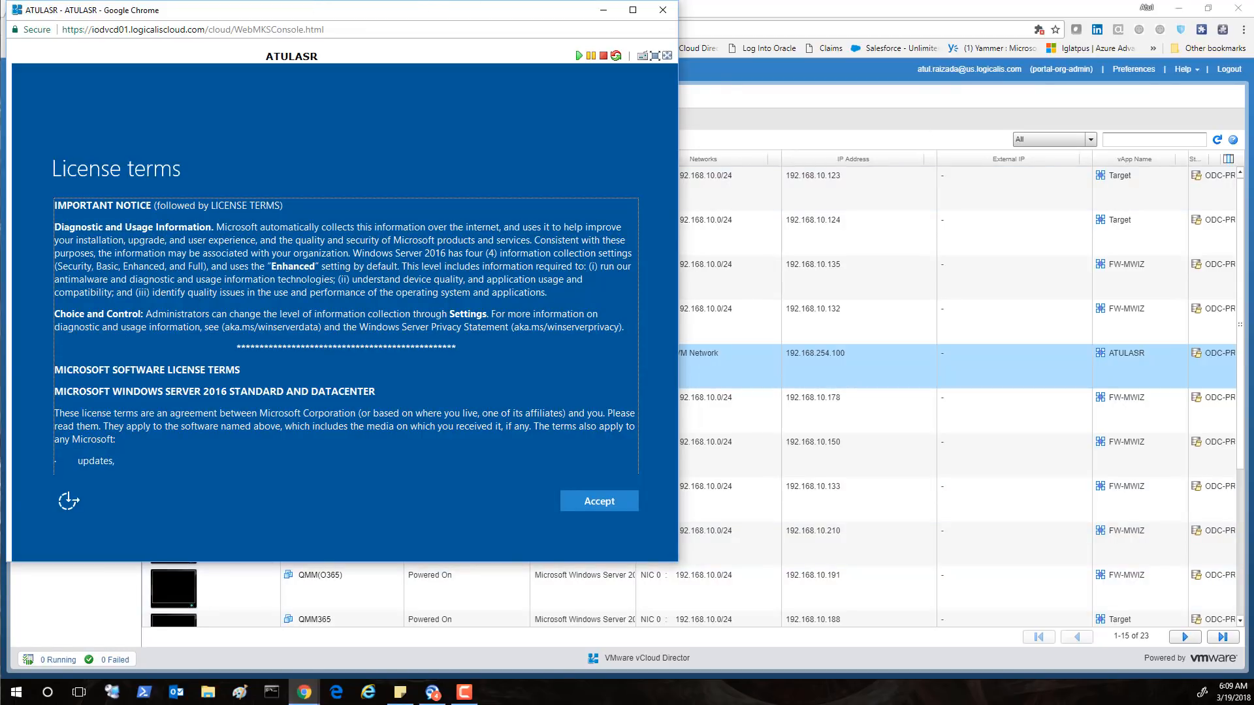
{"action": "scroll", "coordinate": [531, 391], "scroll_direction": "down", "scroll_amount": 3}
{"action": "scroll", "coordinate": [531, 389], "scroll_direction": "down", "scroll_amount": 15}
{"action": "scroll", "coordinate": [574, 432], "scroll_direction": "down", "scroll_amount": 10}
{"action": "left_click", "coordinate": [593, 501]}
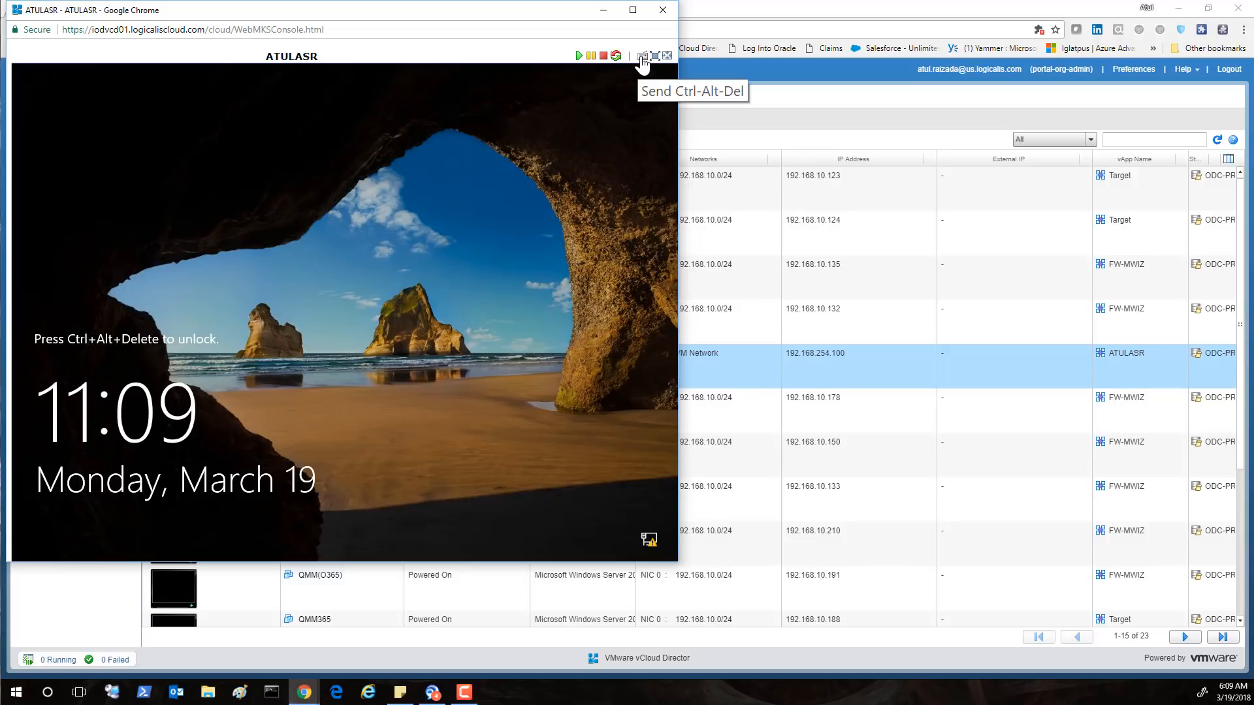
{"action": "left_click", "coordinate": [643, 57]}
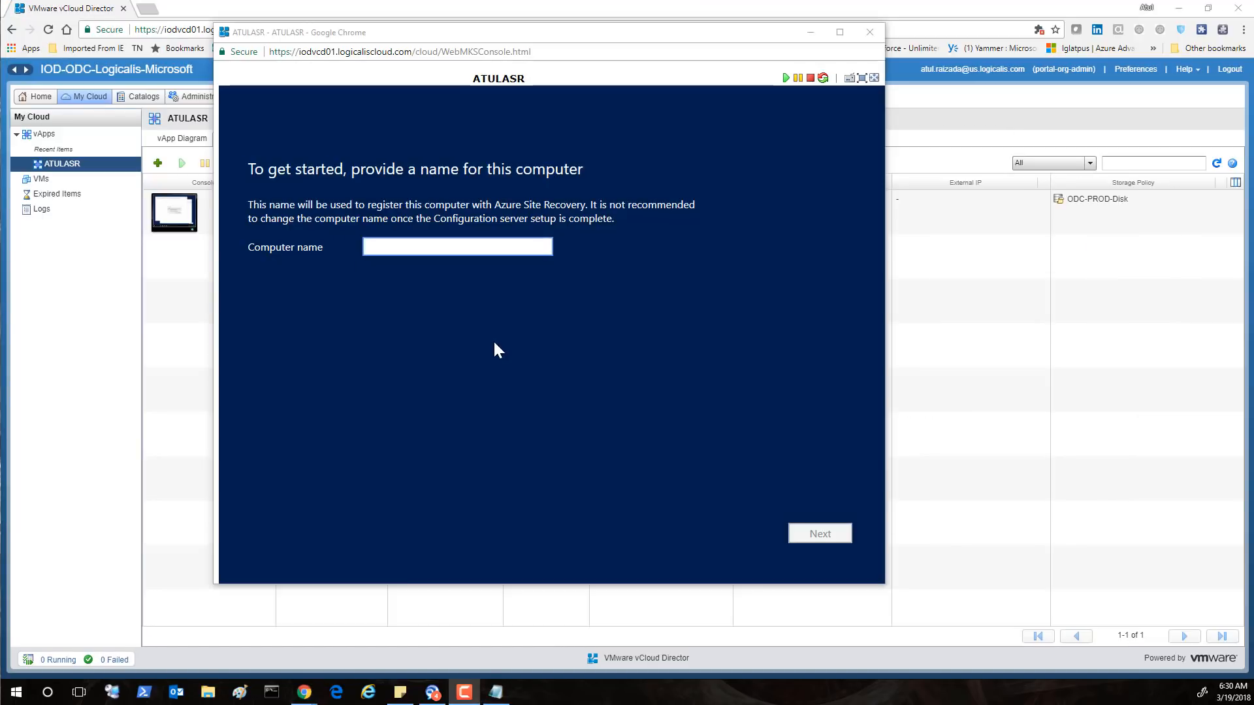
Enter ATULASR as the configuration server's computer name and continue to the Internet connection check
{"action": "left_click", "coordinate": [405, 247]}
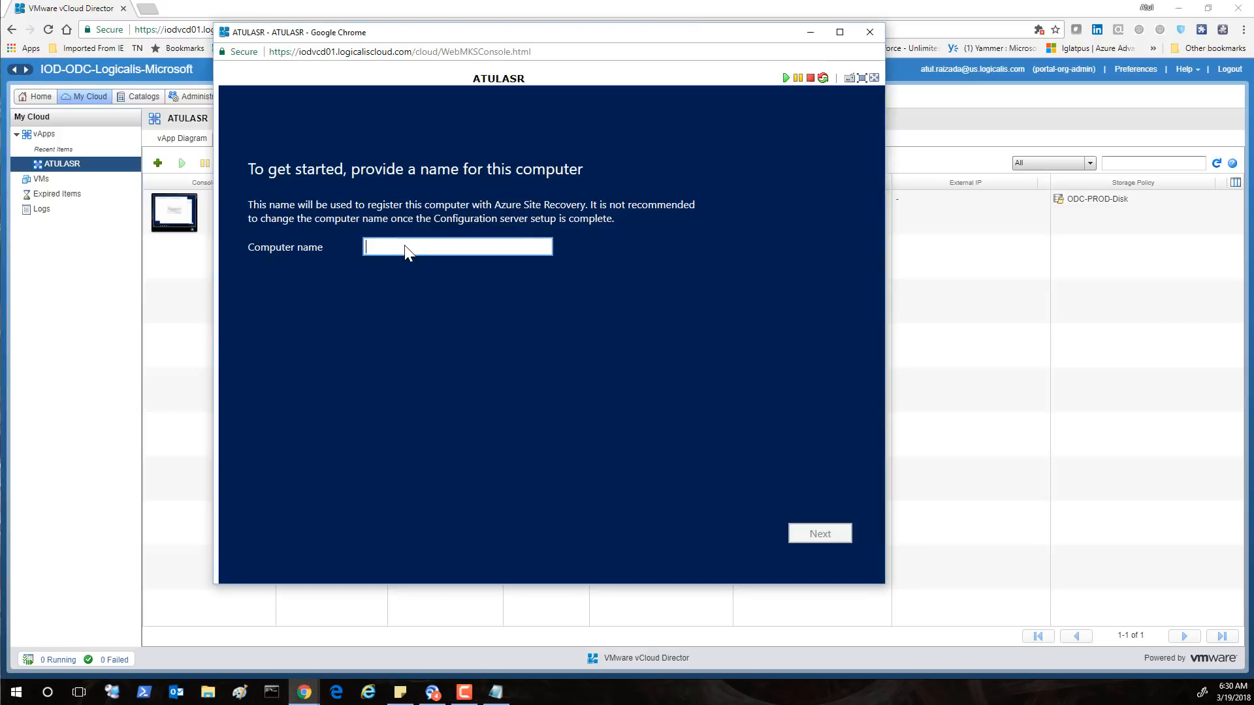
{"action": "type", "text": "ATULASR"}
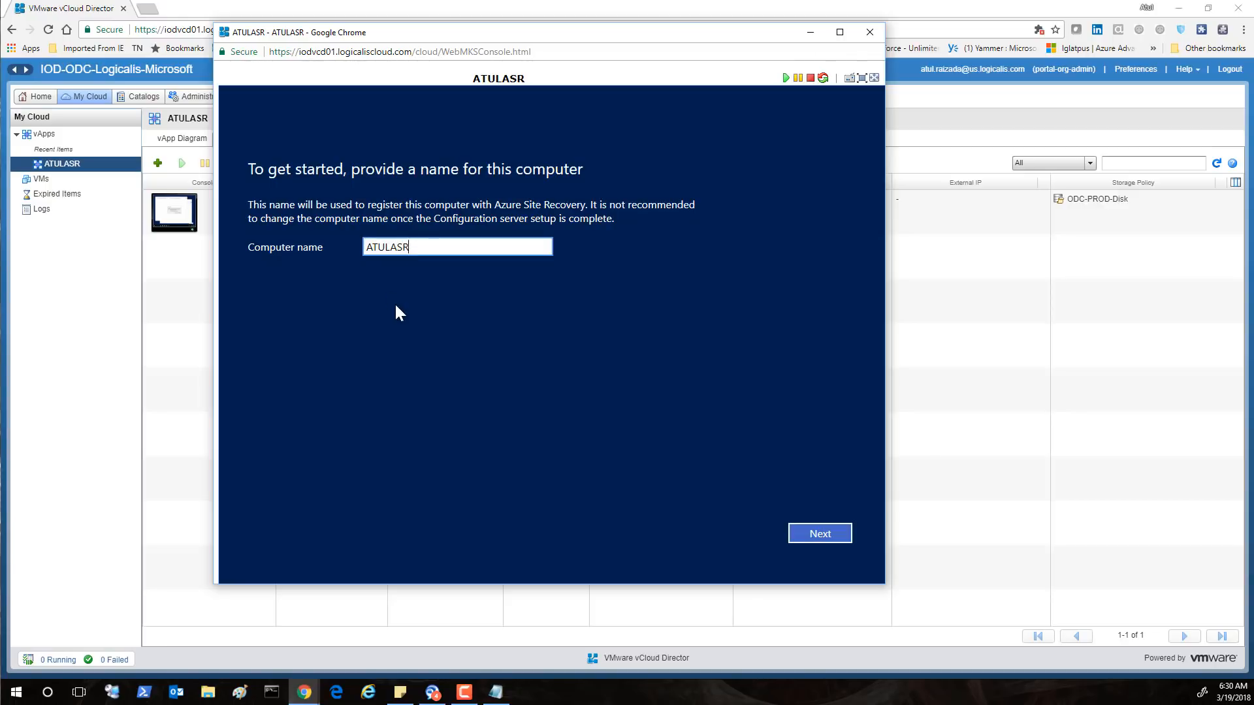
{"action": "left_click", "coordinate": [831, 535]}
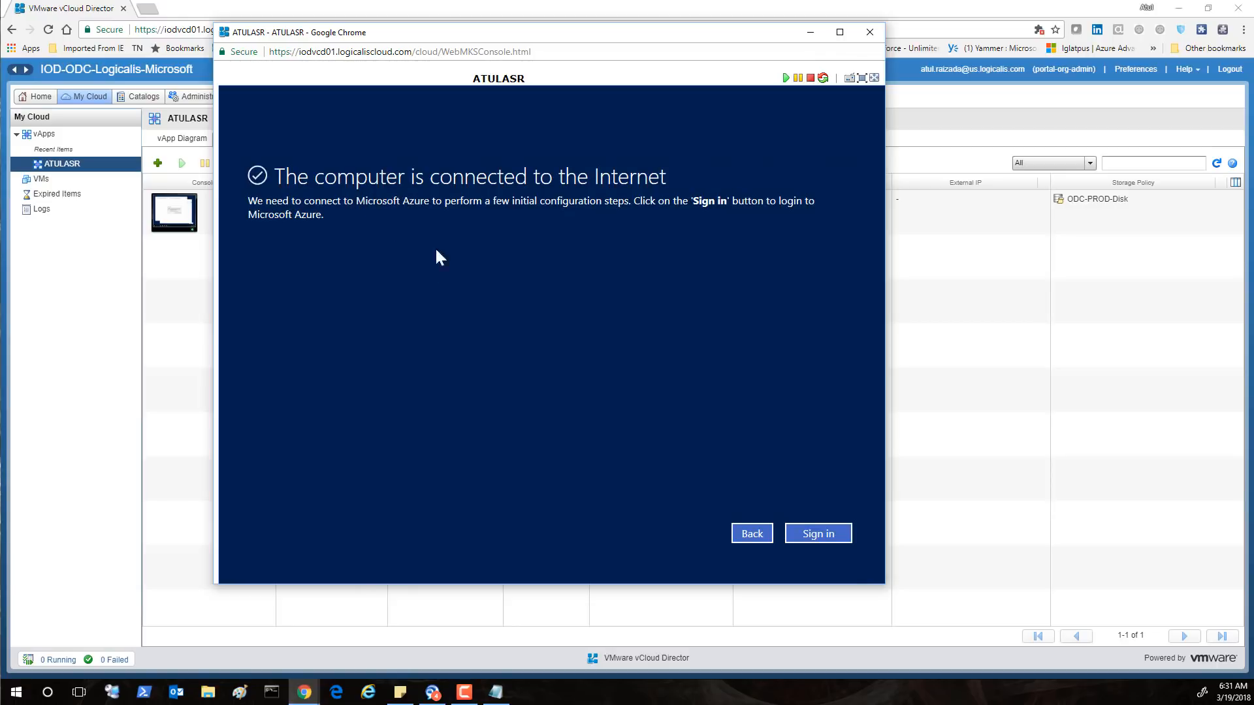
Sign in to Microsoft Azure with the work account's e-mail address and password
{"action": "left_click", "coordinate": [842, 543]}
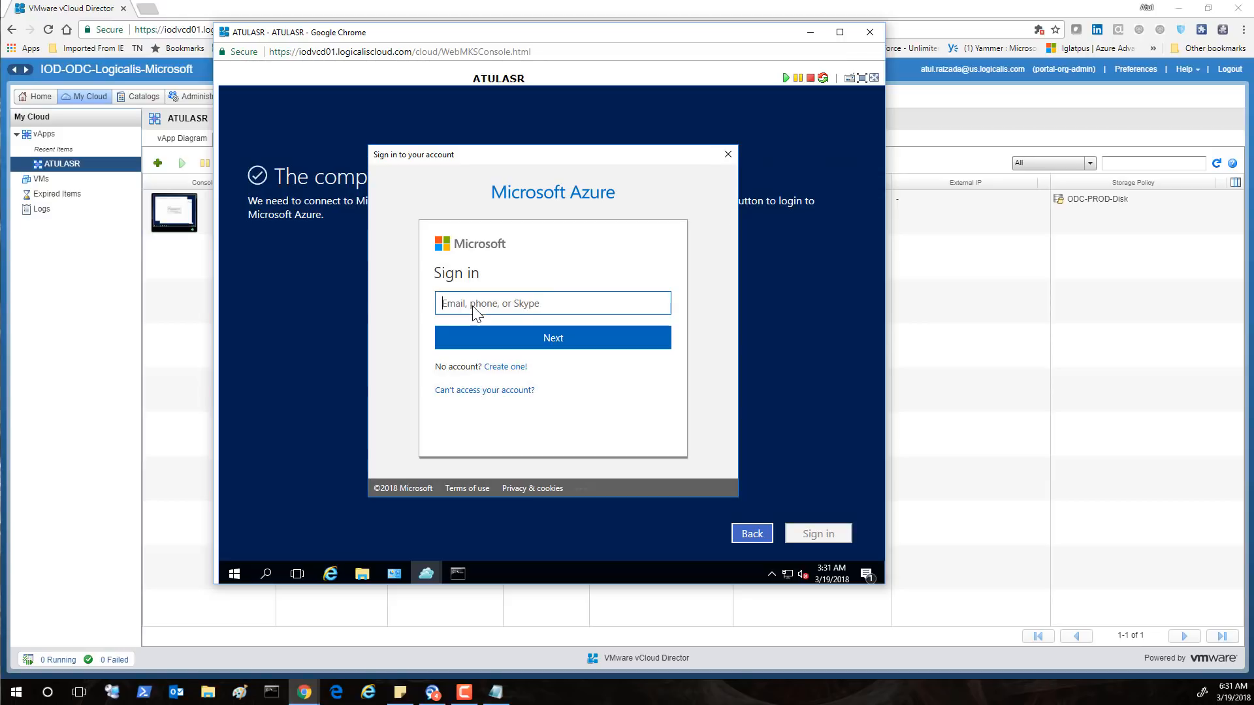
{"action": "left_click", "coordinate": [486, 339]}
{"action": "left_click", "coordinate": [487, 345]}
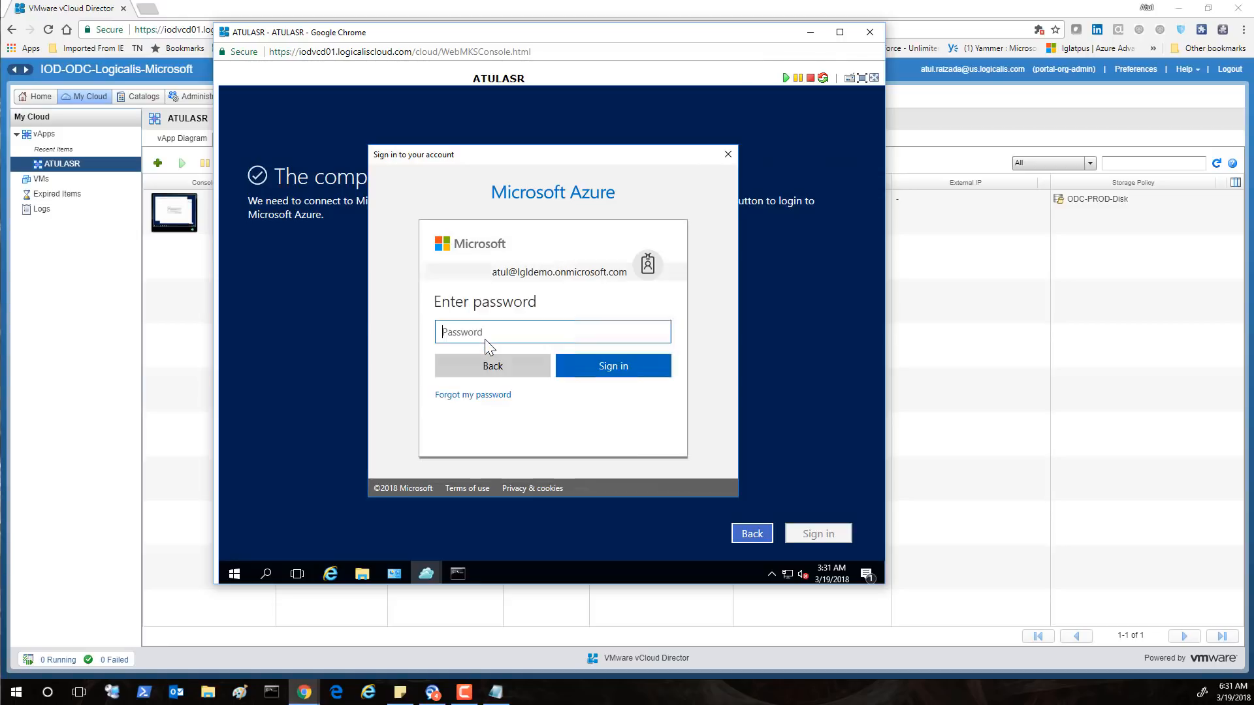
{"action": "type", "text": "•••••••"}
{"action": "left_click", "coordinate": [620, 368]}
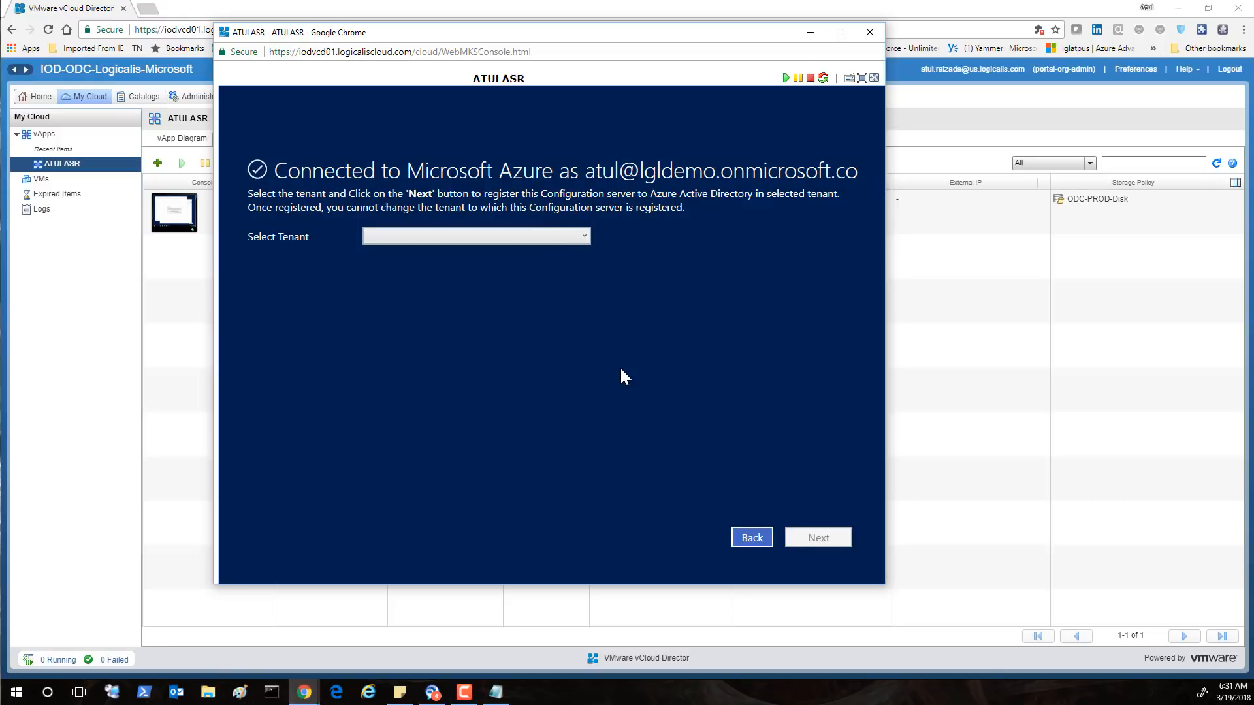
Register the server with the Logicalis tenant and reboot ATULASR to apply the changes
{"action": "left_click", "coordinate": [584, 236]}
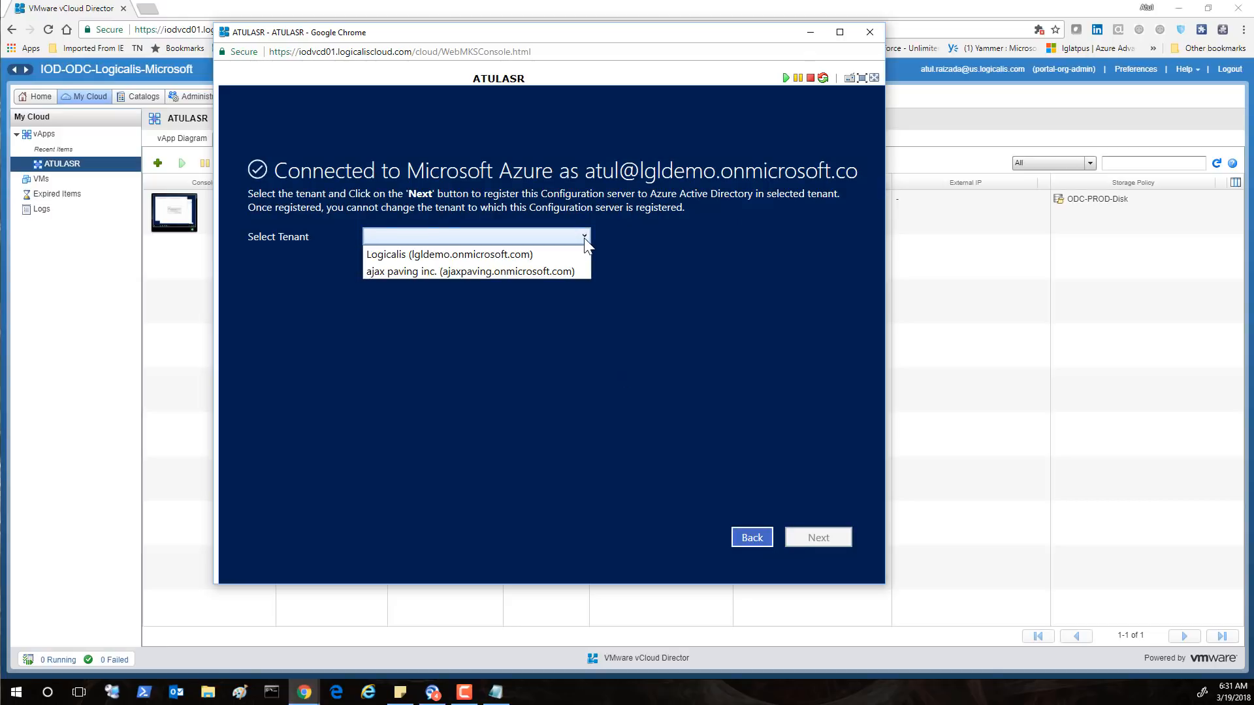
{"action": "left_click", "coordinate": [464, 259]}
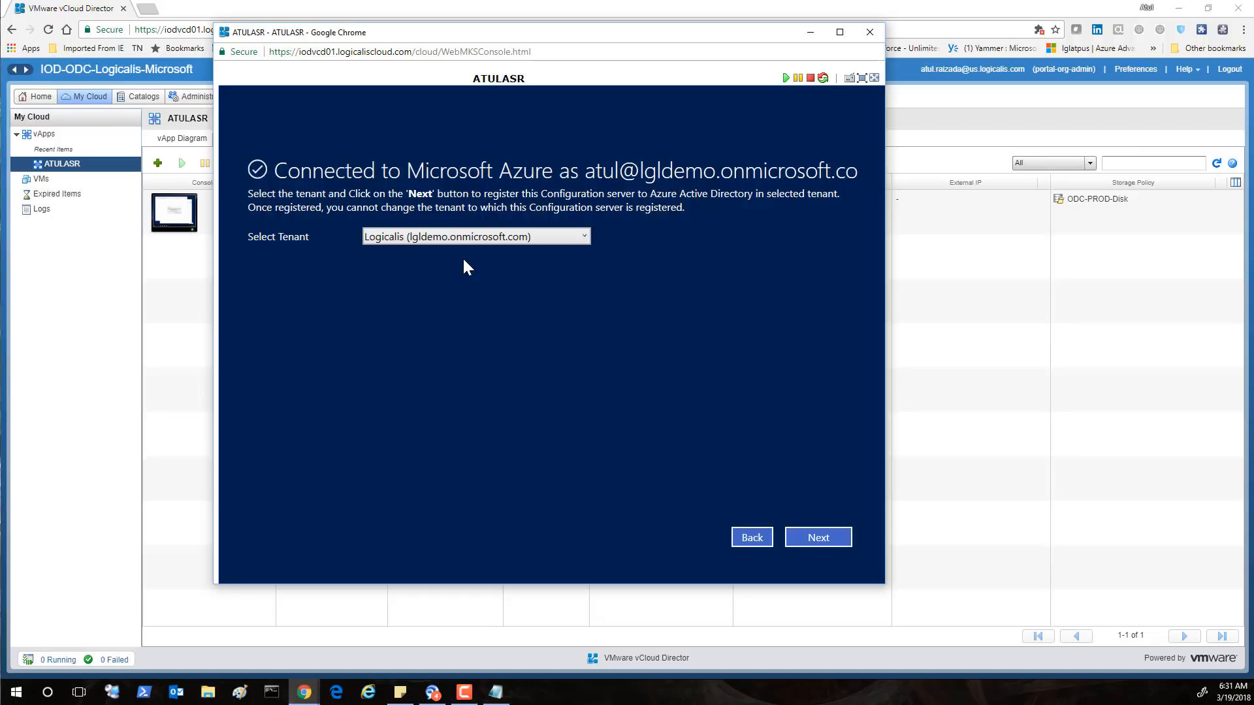
{"action": "left_click", "coordinate": [819, 537]}
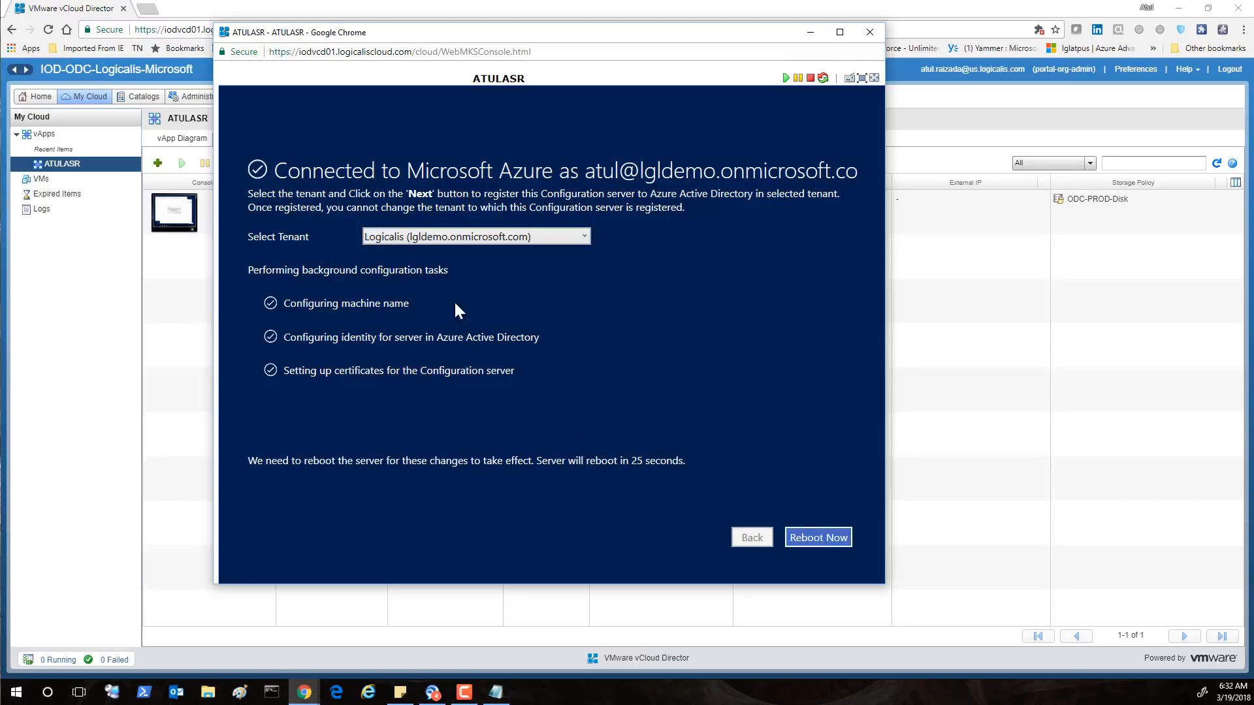
{"action": "left_click", "coordinate": [818, 537]}
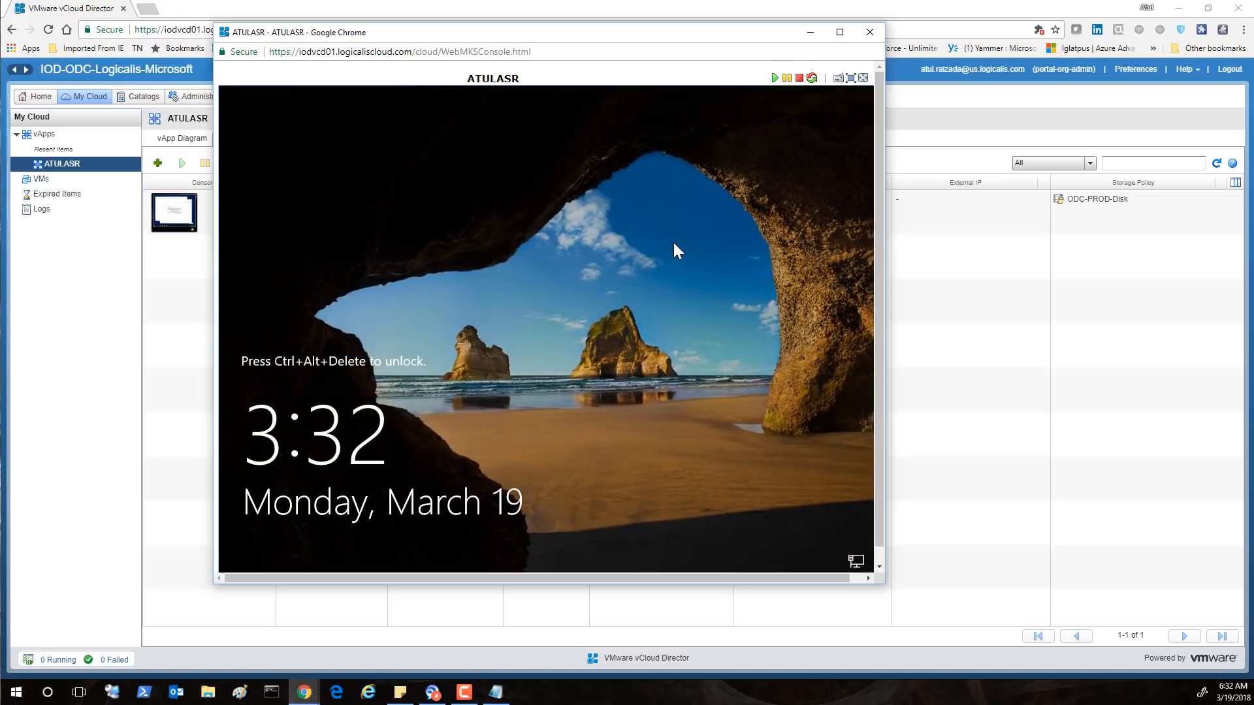
Log back into ATULASR with the Administrator password and enlarge the console to show the whole desktop
{"action": "left_click", "coordinate": [837, 78]}
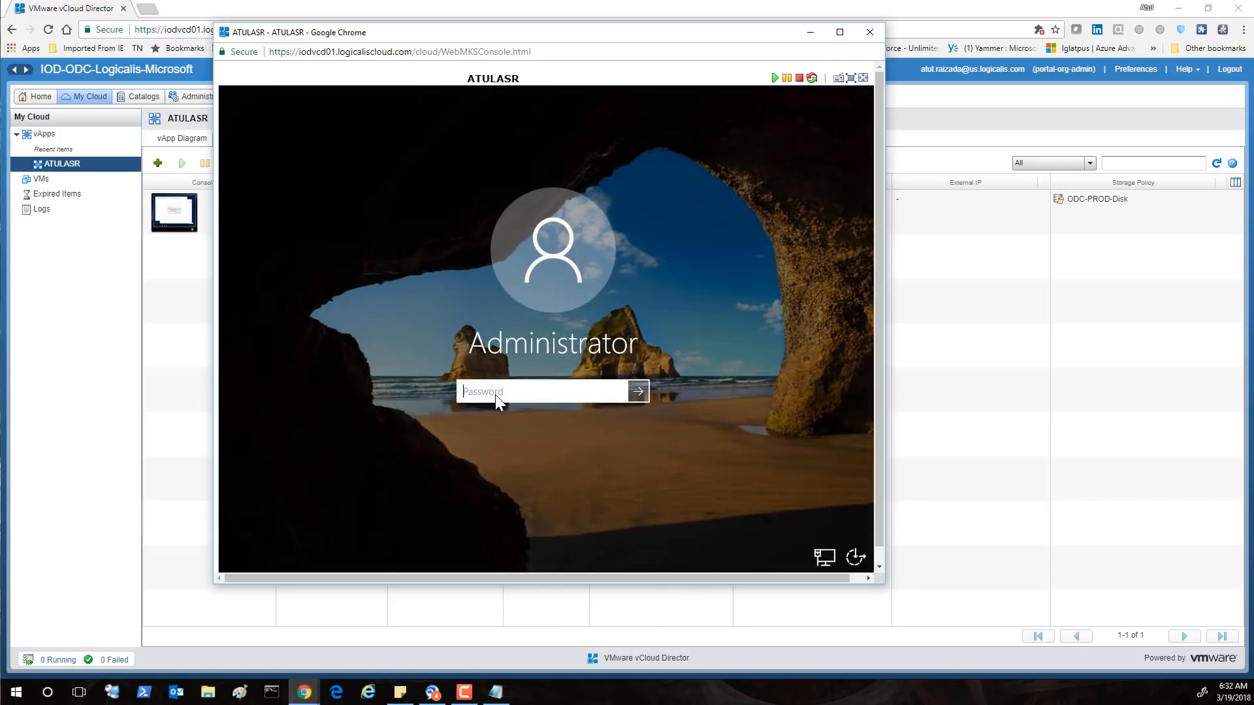
{"action": "type", "text": "•"}
{"action": "key", "text": "Return"}
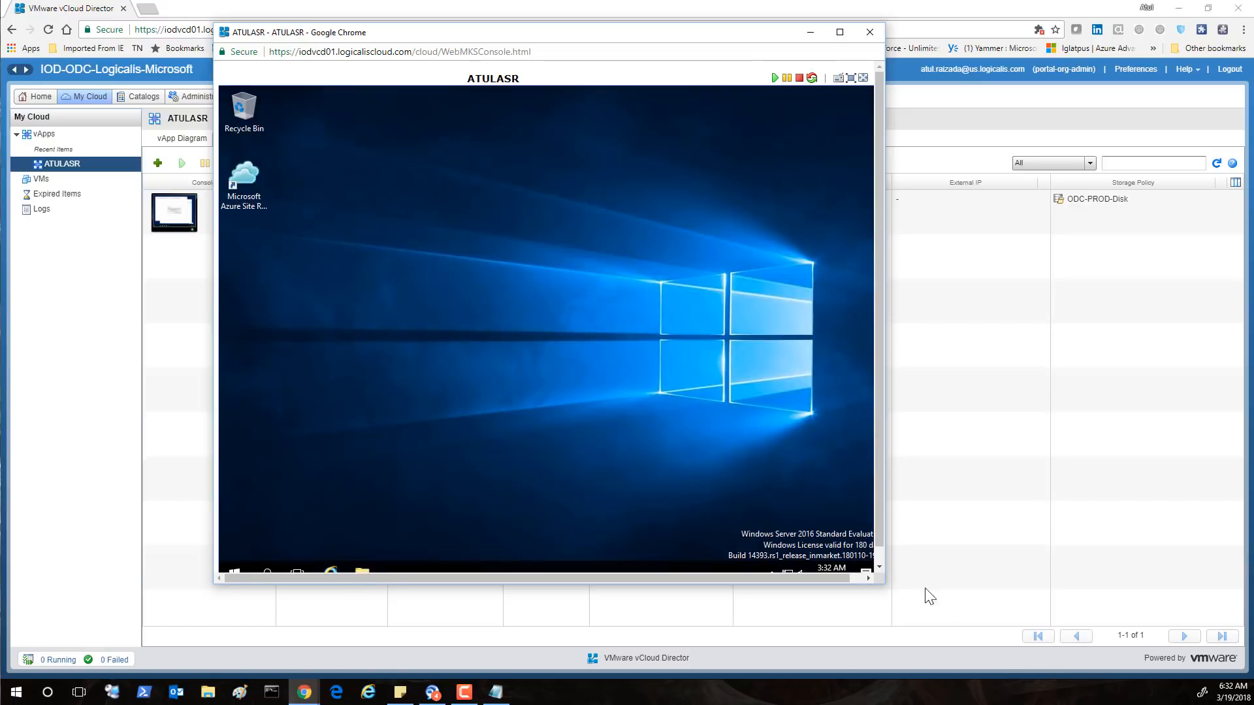
{"action": "left_click_drag", "start_coordinate": [885, 583], "coordinate": [903, 603]}
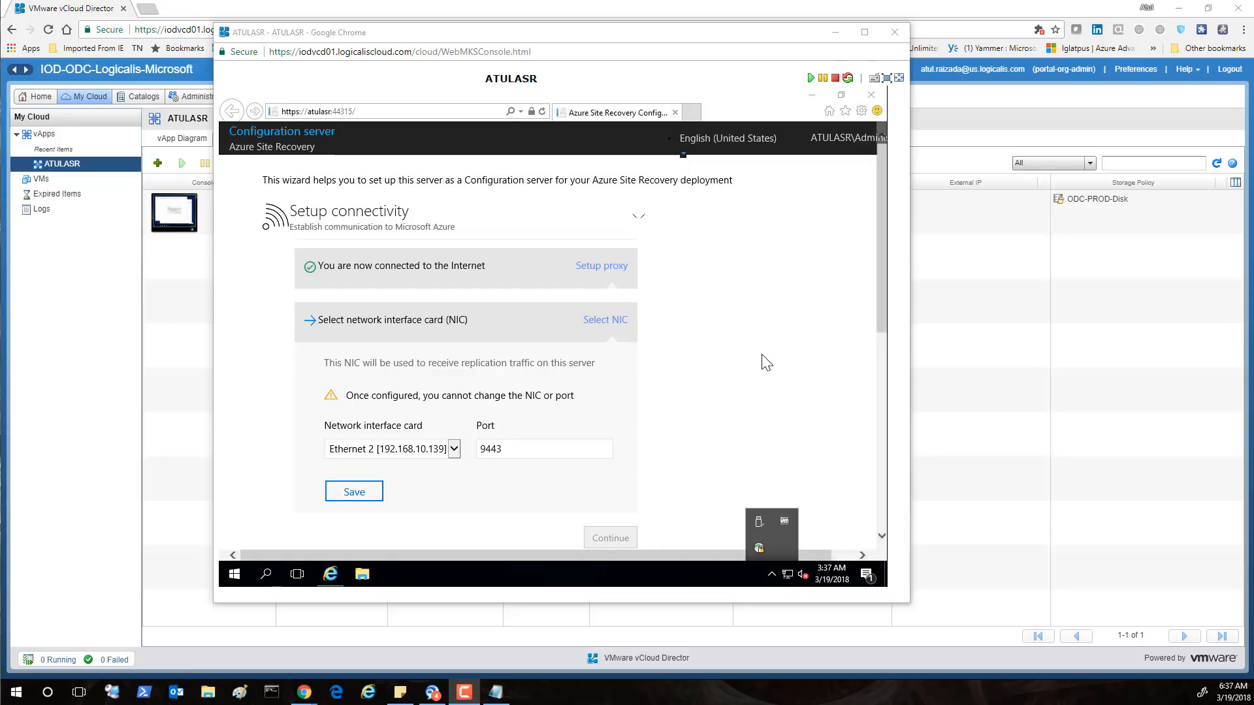
Keep Ethernet 2 on port 9443 as the replication NIC and save it
{"action": "left_click", "coordinate": [609, 320]}
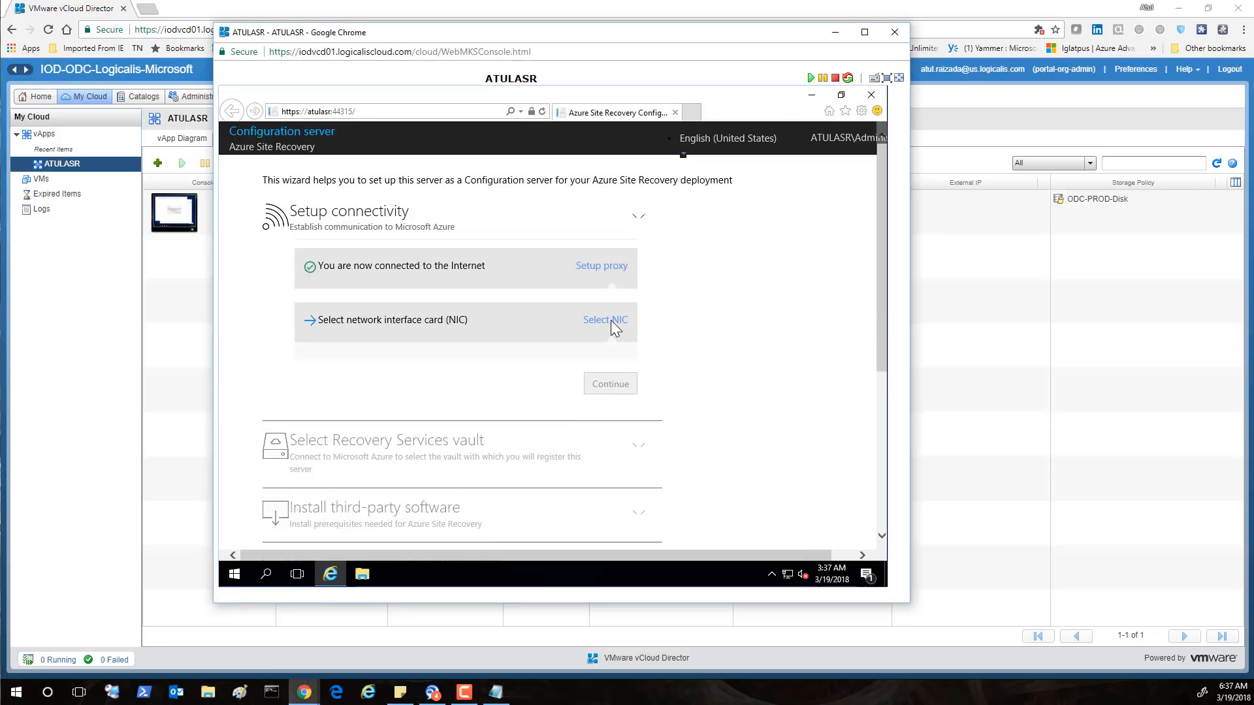
{"action": "left_click", "coordinate": [609, 320]}
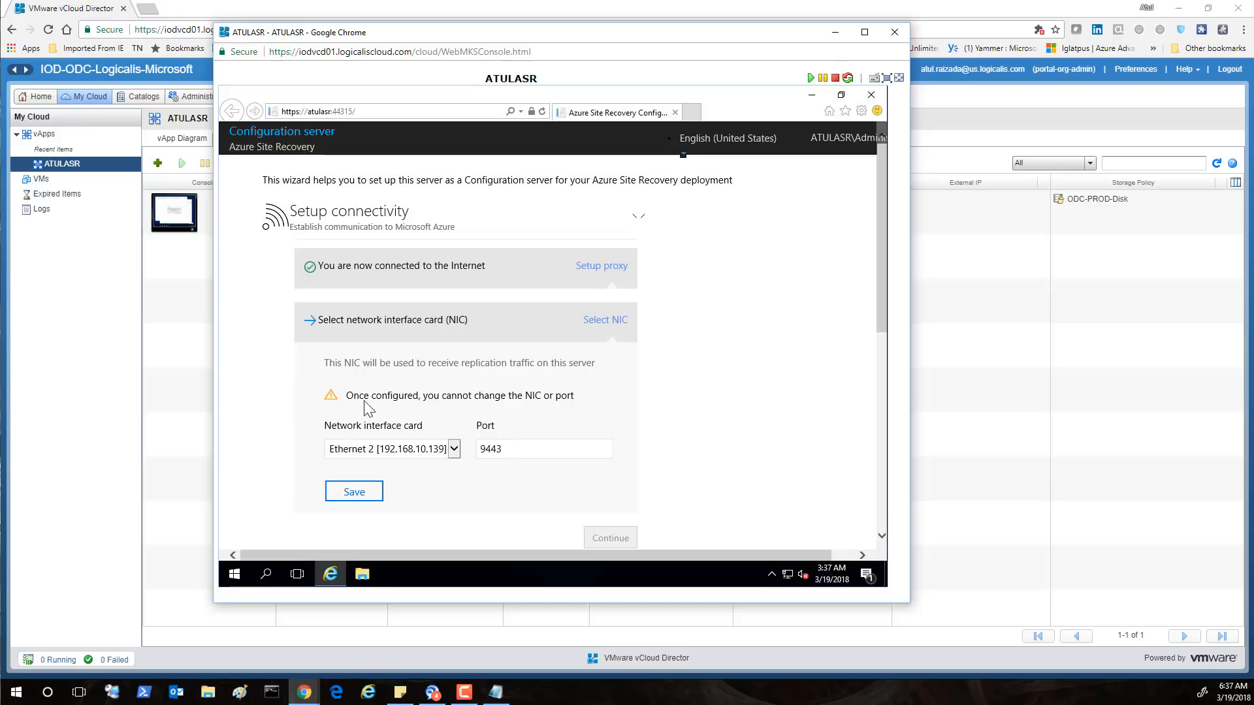
{"action": "left_click", "coordinate": [355, 492]}
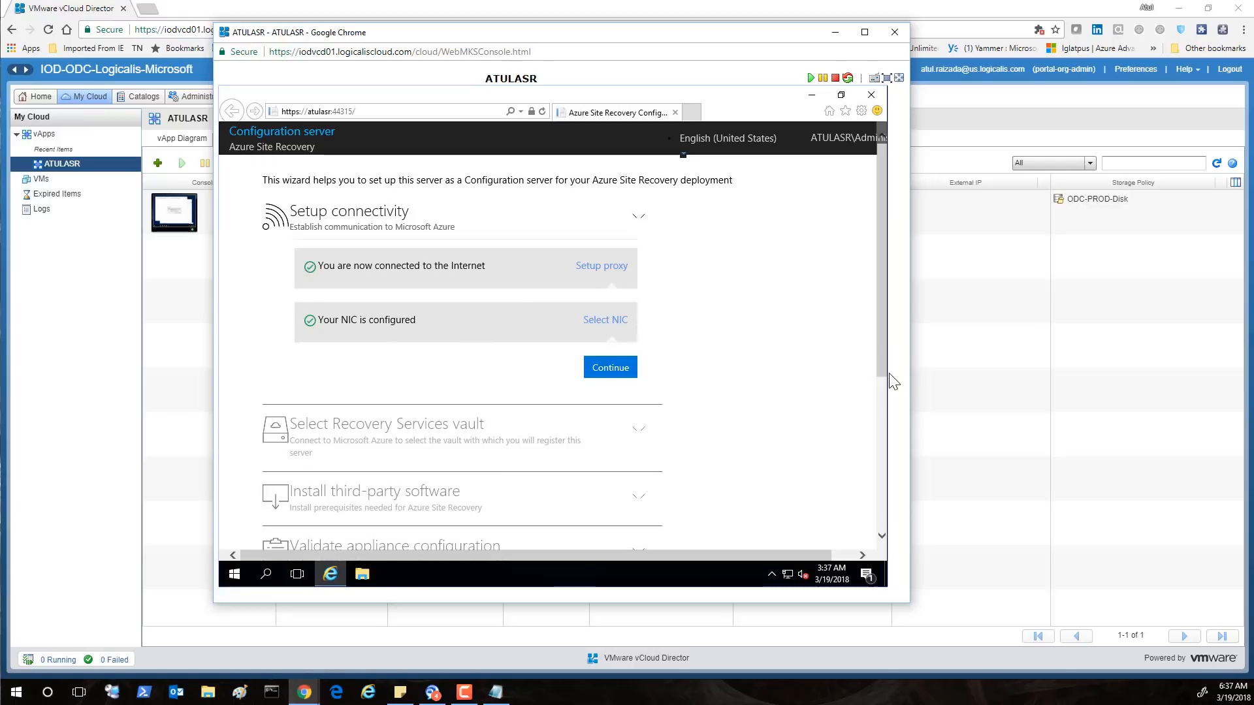
{"action": "scroll", "coordinate": [883, 413], "scroll_direction": "down", "scroll_amount": 1}
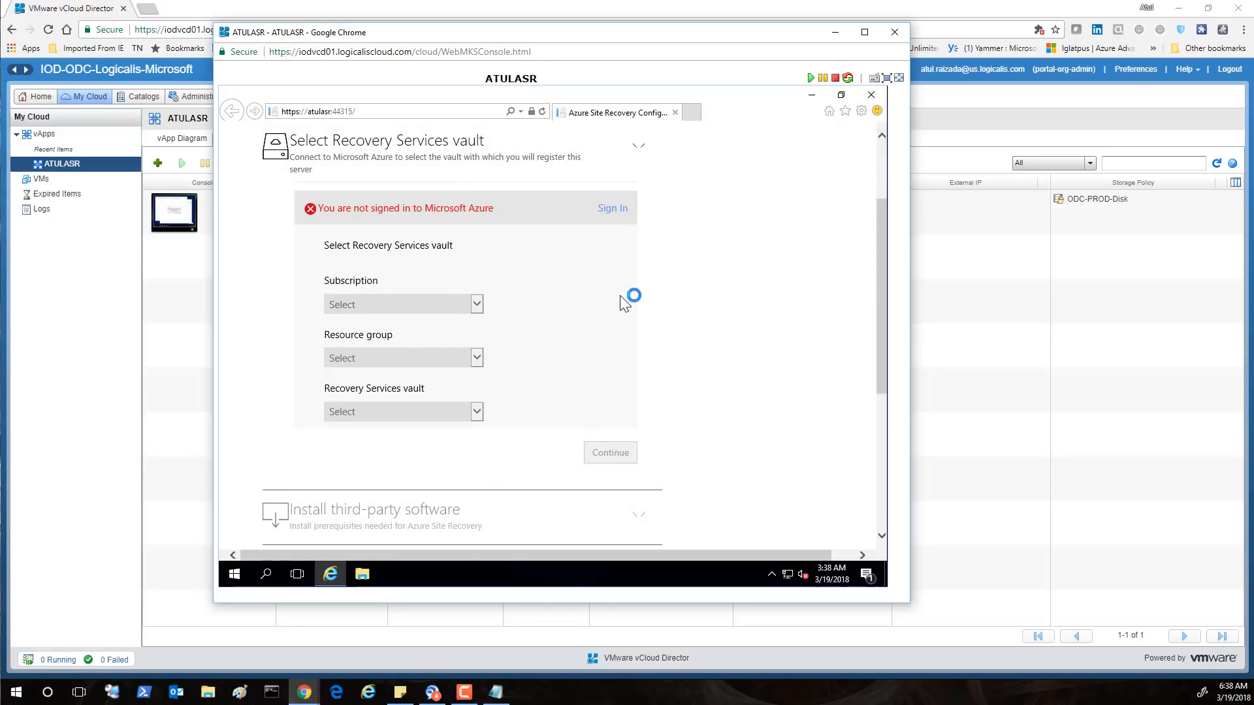
Sign in to Azure with the existing work account and password, granting MicrosoftASR-ATULASR access
{"action": "left_click", "coordinate": [618, 209]}
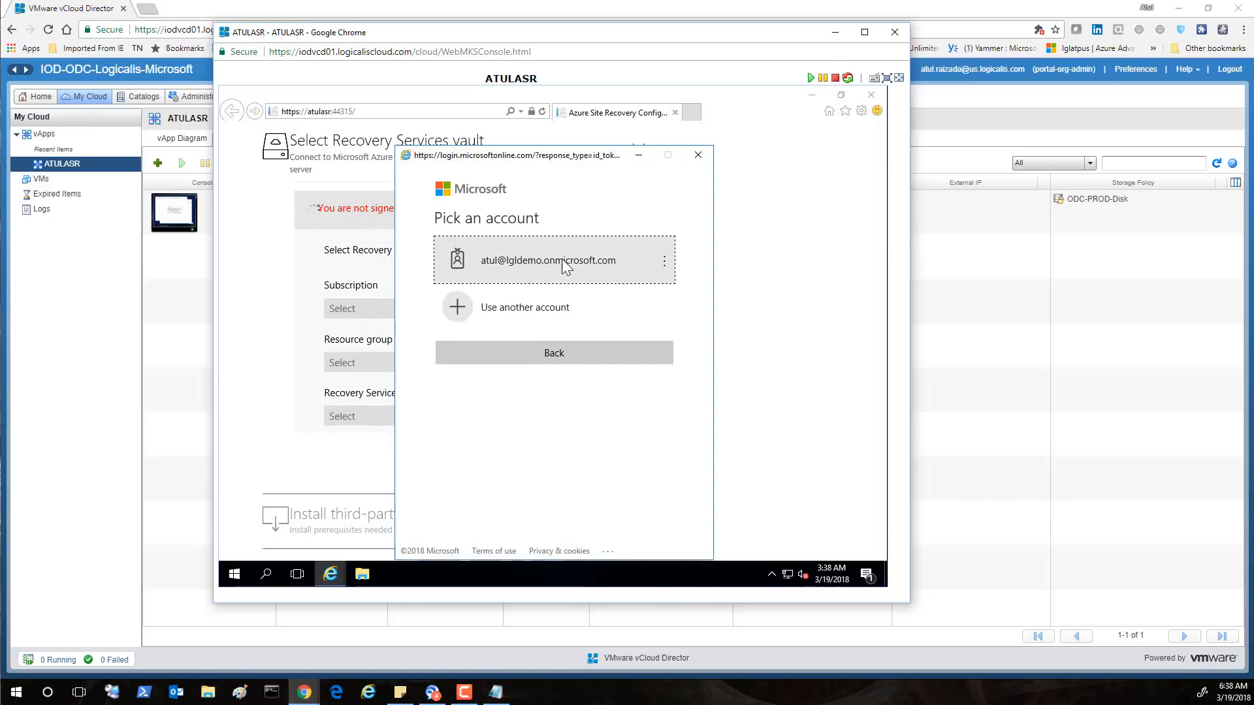
{"action": "left_click", "coordinate": [565, 258]}
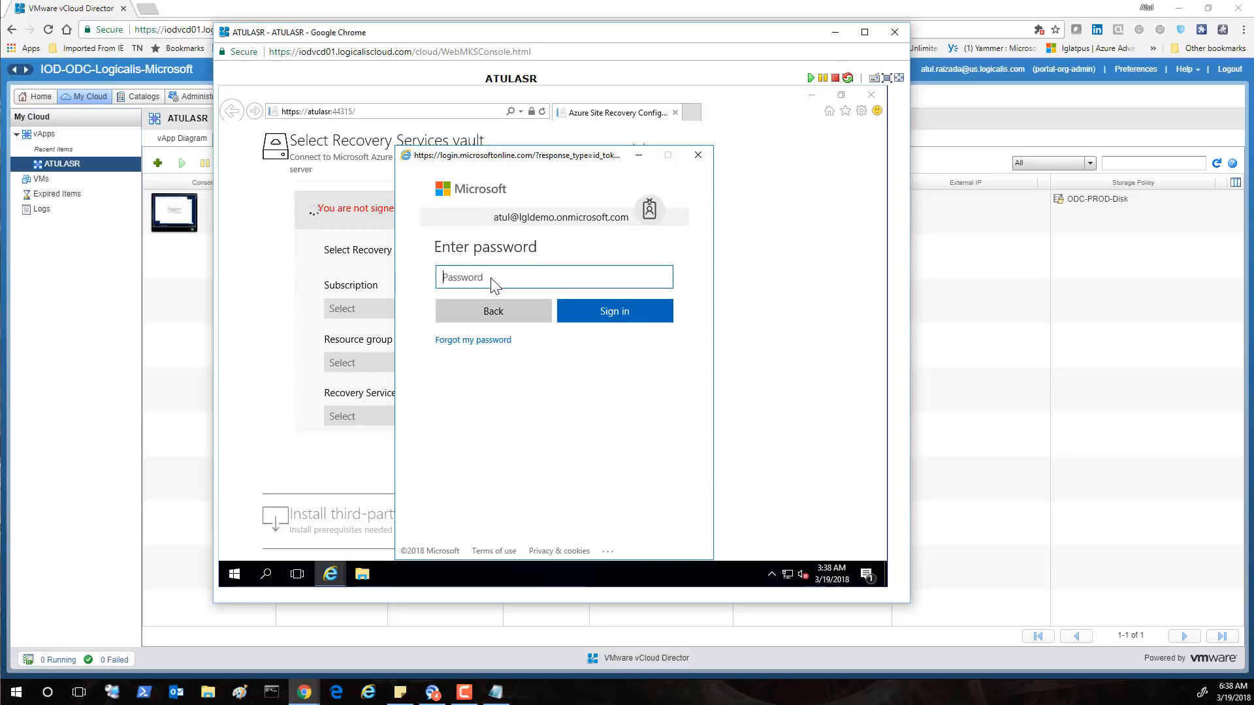
{"action": "type", "text": "*********"}
{"action": "left_click", "coordinate": [604, 321]}
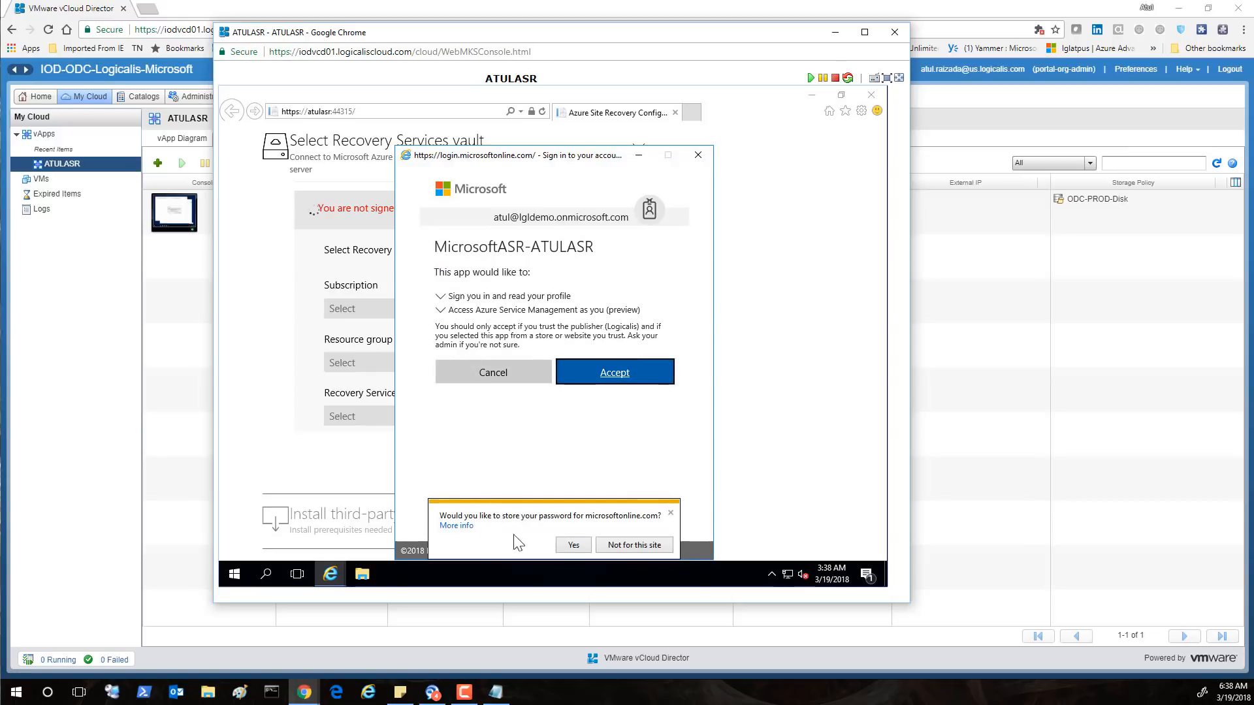
{"action": "left_click", "coordinate": [570, 547]}
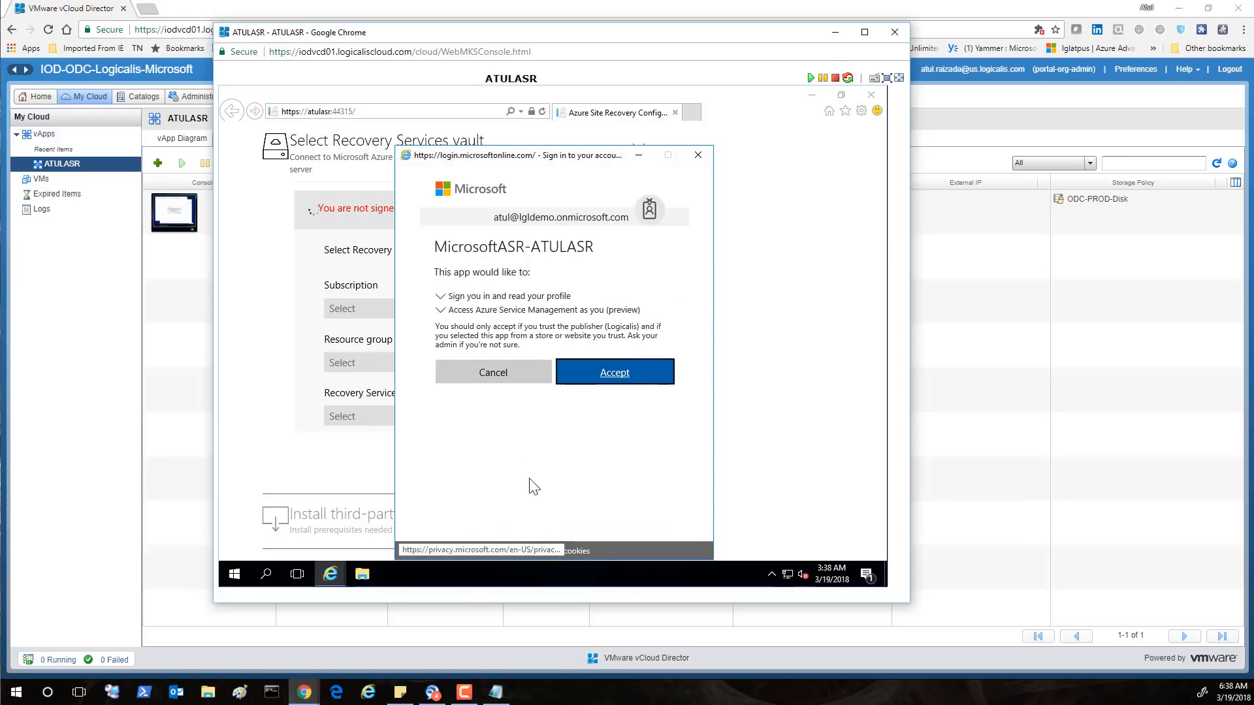
{"action": "left_click", "coordinate": [599, 377]}
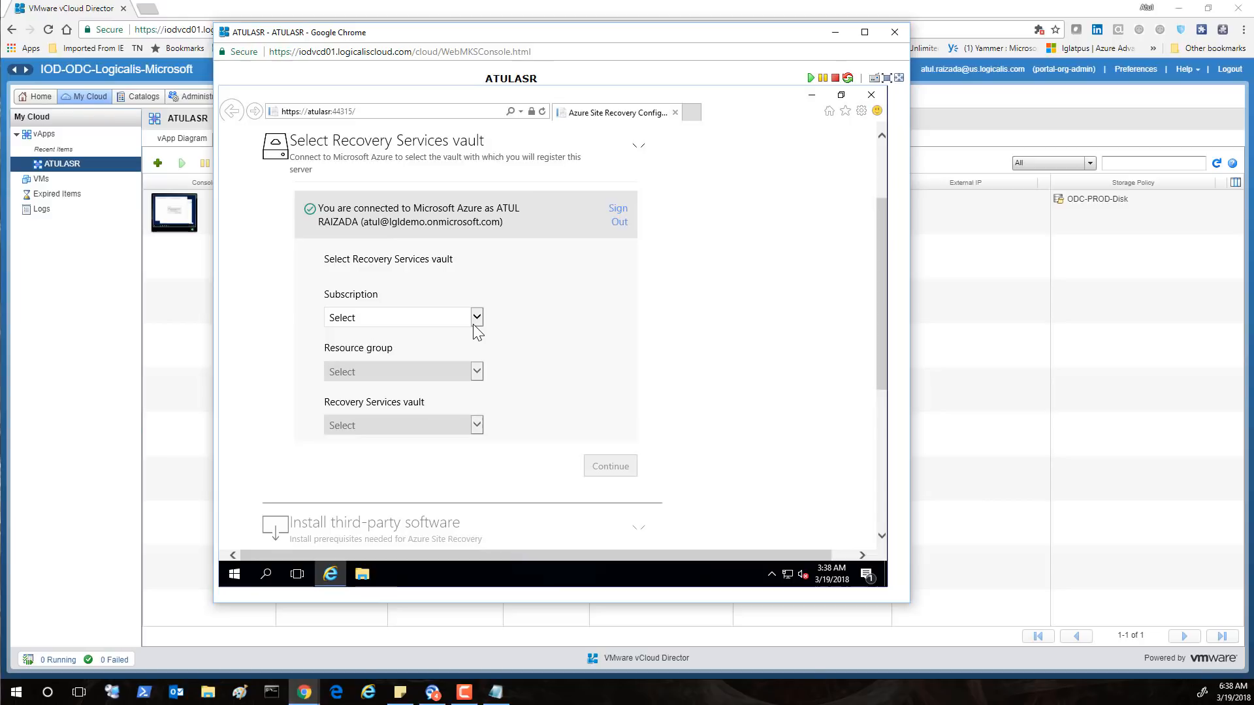
Choose subscription Logicalis, resource group LGLDomainService and vault LGLASR, then continue
{"action": "left_click", "coordinate": [477, 318]}
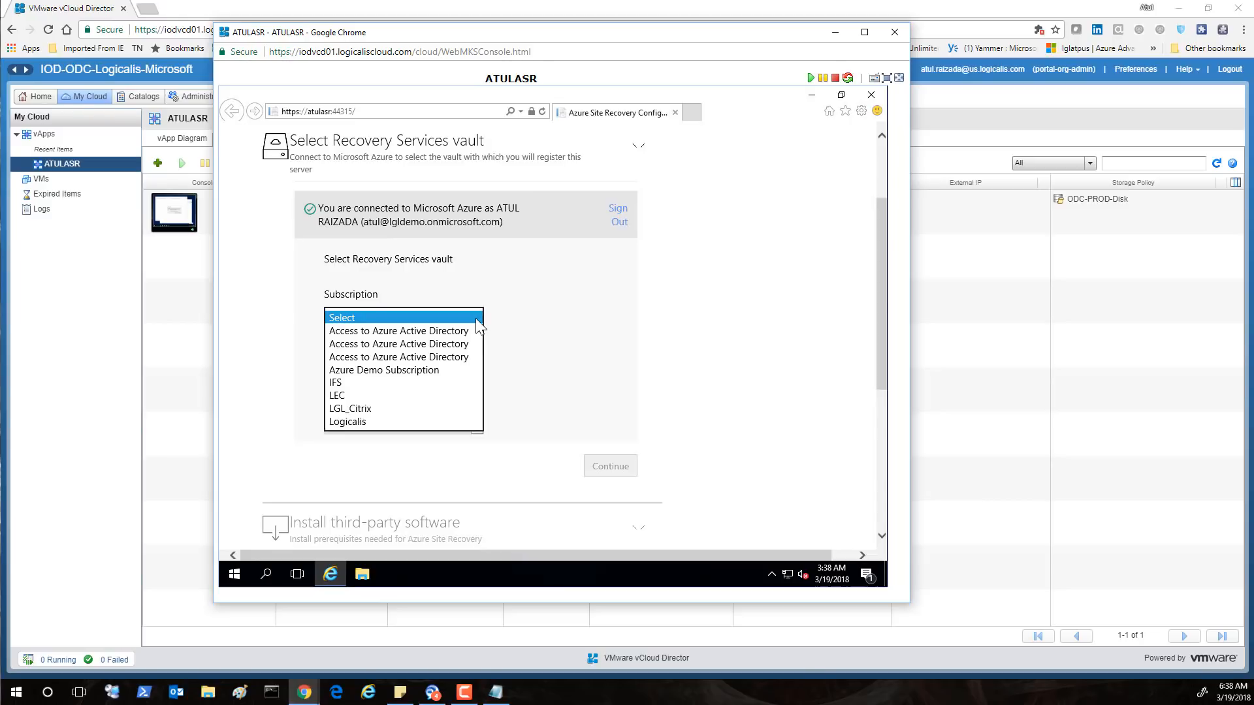
{"action": "left_click", "coordinate": [332, 422]}
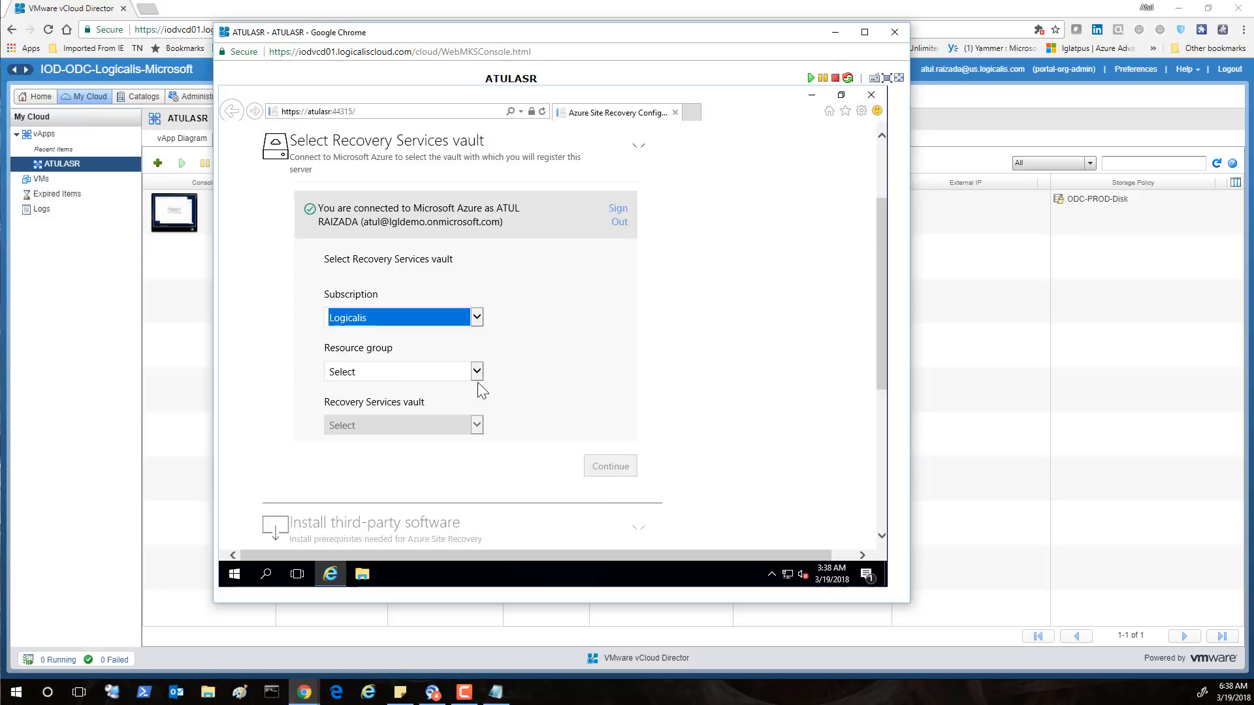
{"action": "left_click", "coordinate": [476, 374]}
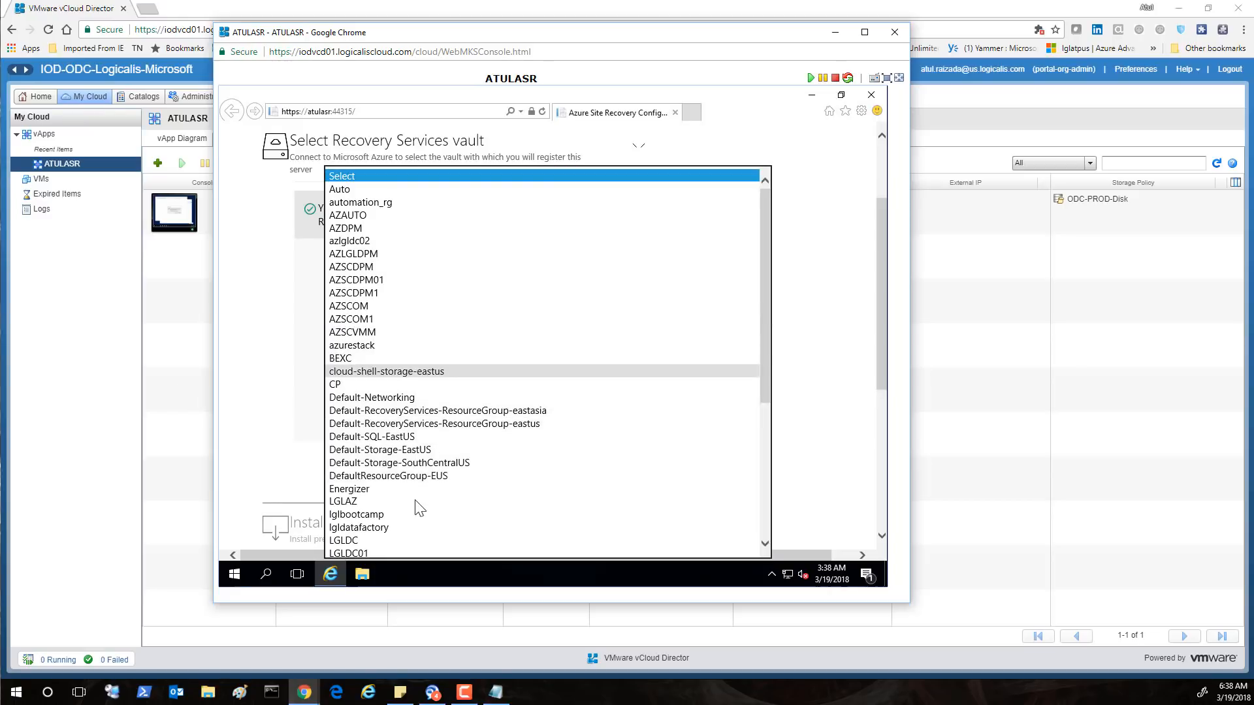
{"action": "scroll", "coordinate": [416, 500], "scroll_direction": "down", "scroll_amount": 4}
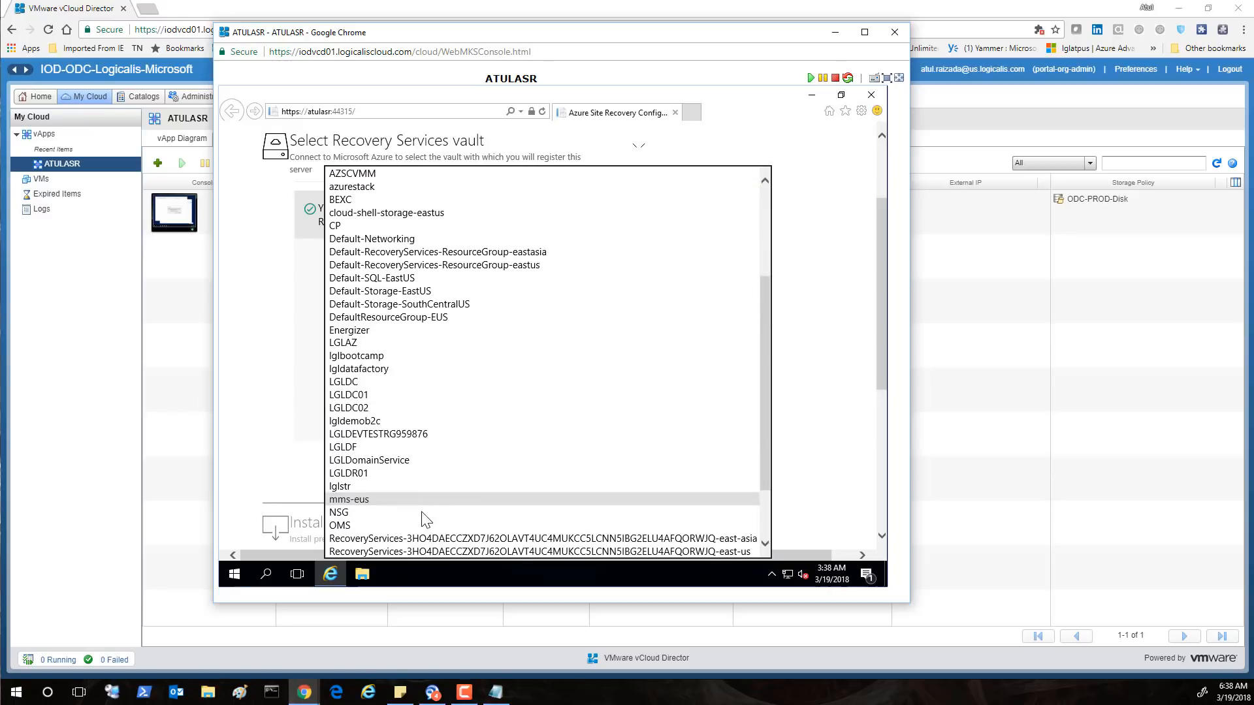
{"action": "left_click", "coordinate": [390, 461]}
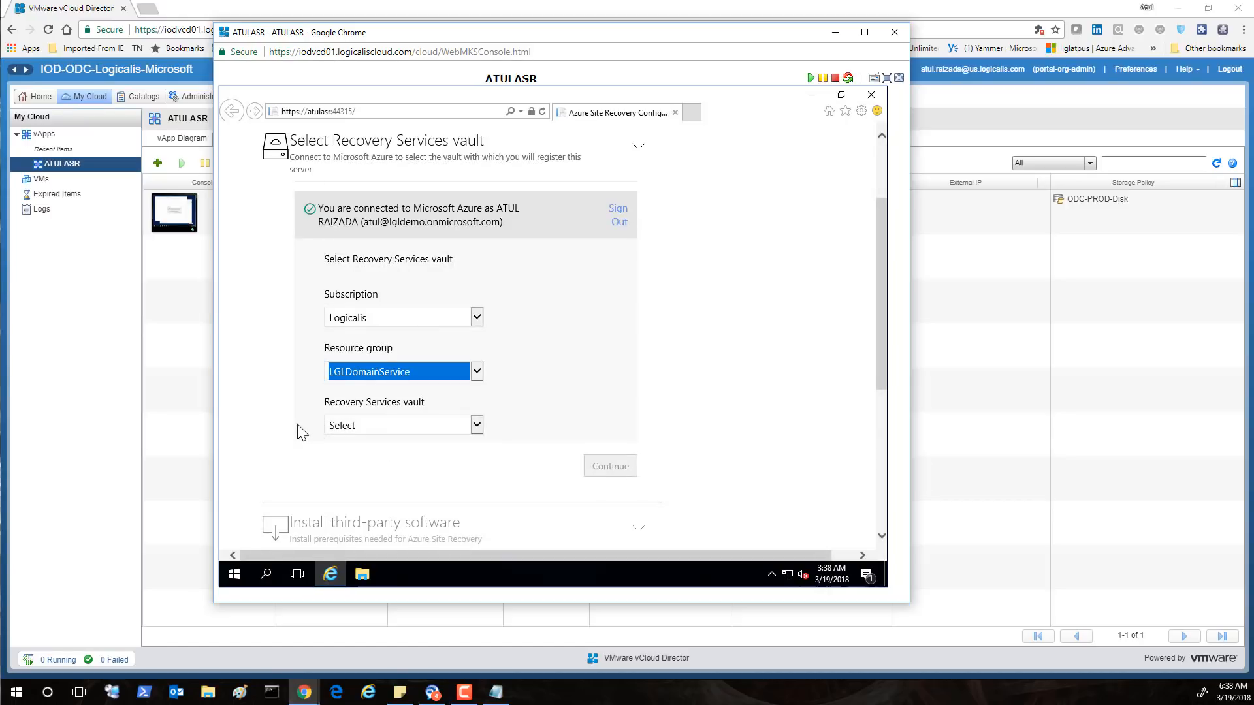
{"action": "left_click", "coordinate": [476, 425]}
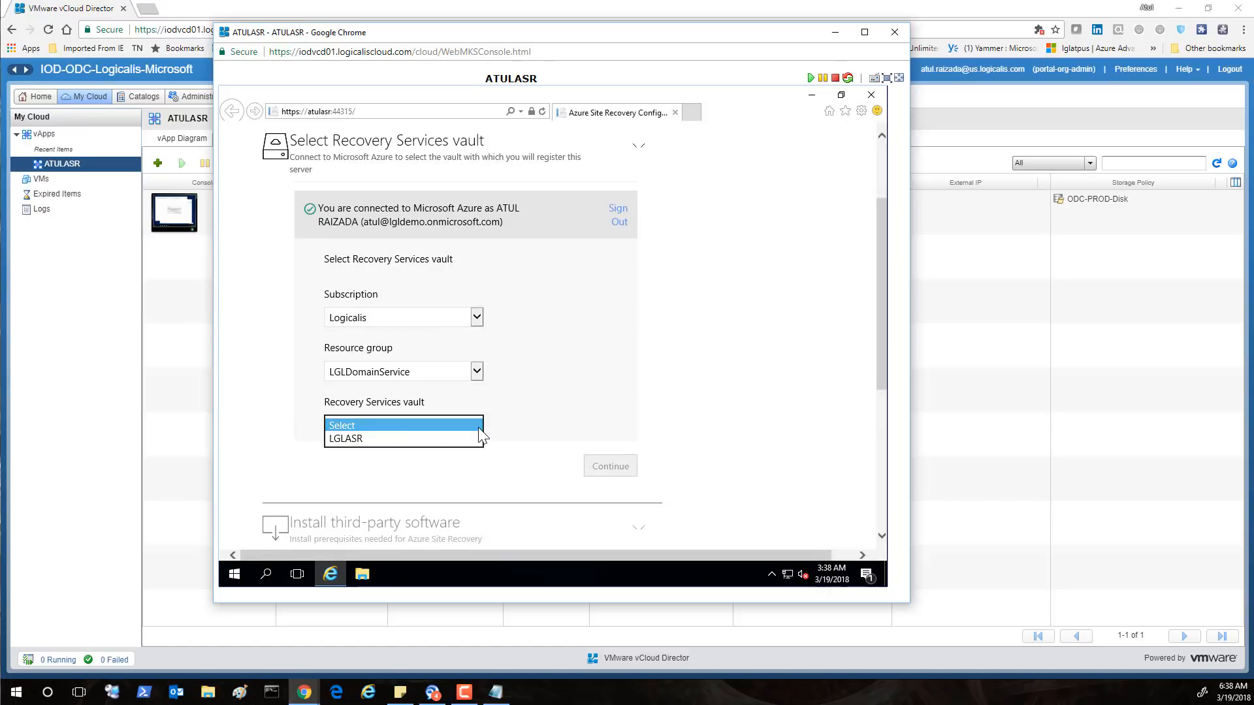
{"action": "left_click", "coordinate": [366, 438]}
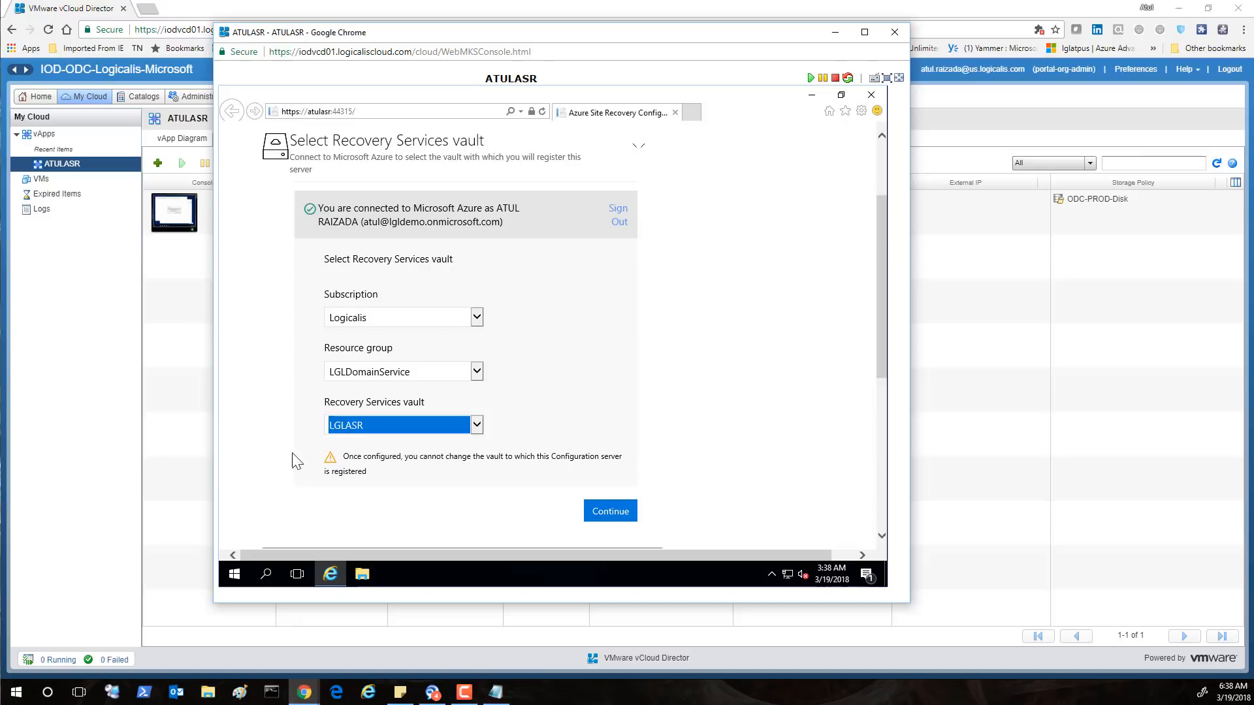
{"action": "left_click", "coordinate": [382, 458]}
{"action": "left_click_drag", "start_coordinate": [342, 457], "coordinate": [425, 481]}
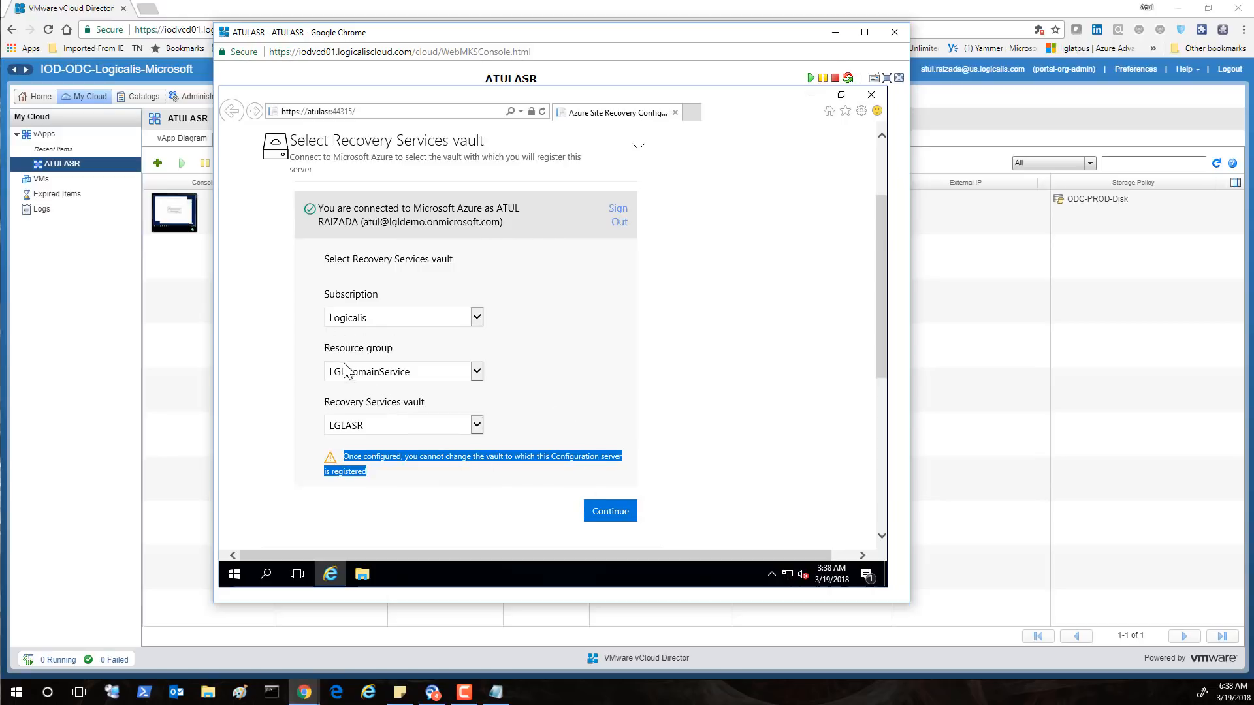
{"action": "left_click", "coordinate": [608, 514]}
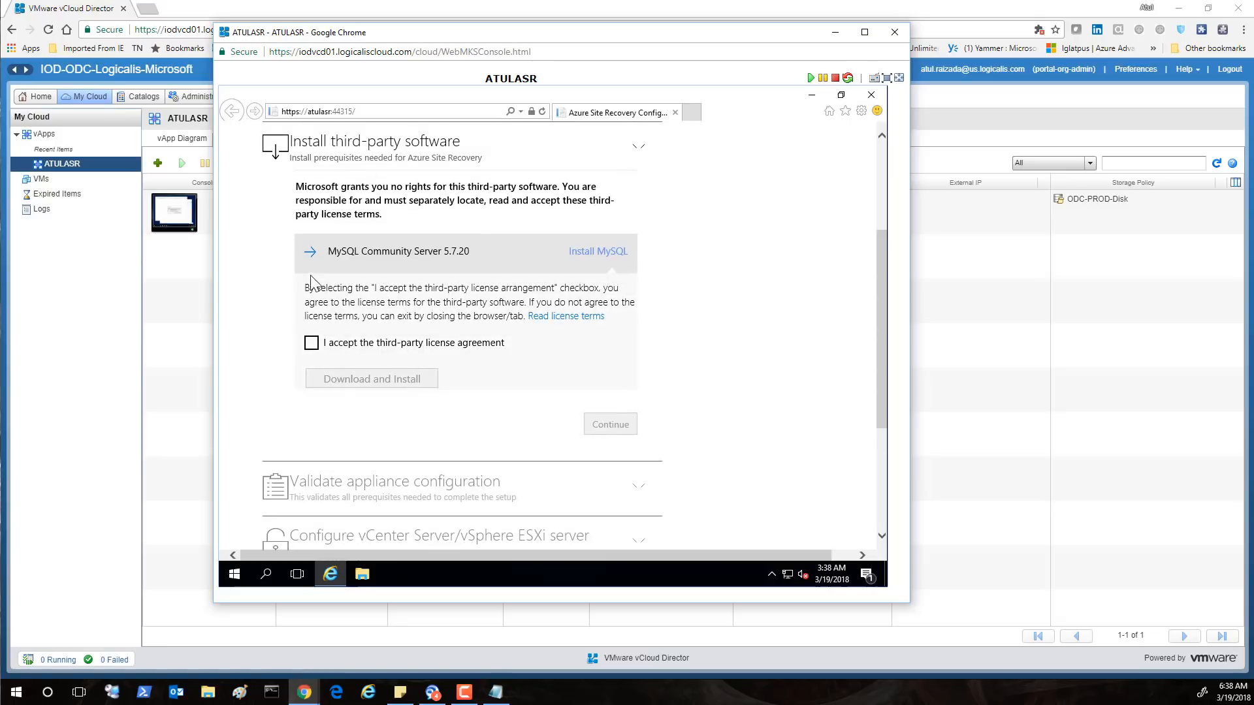
Accept the third-party licence, install MySQL Community Server, and continue
{"action": "left_click", "coordinate": [313, 346]}
{"action": "left_click", "coordinate": [353, 384]}
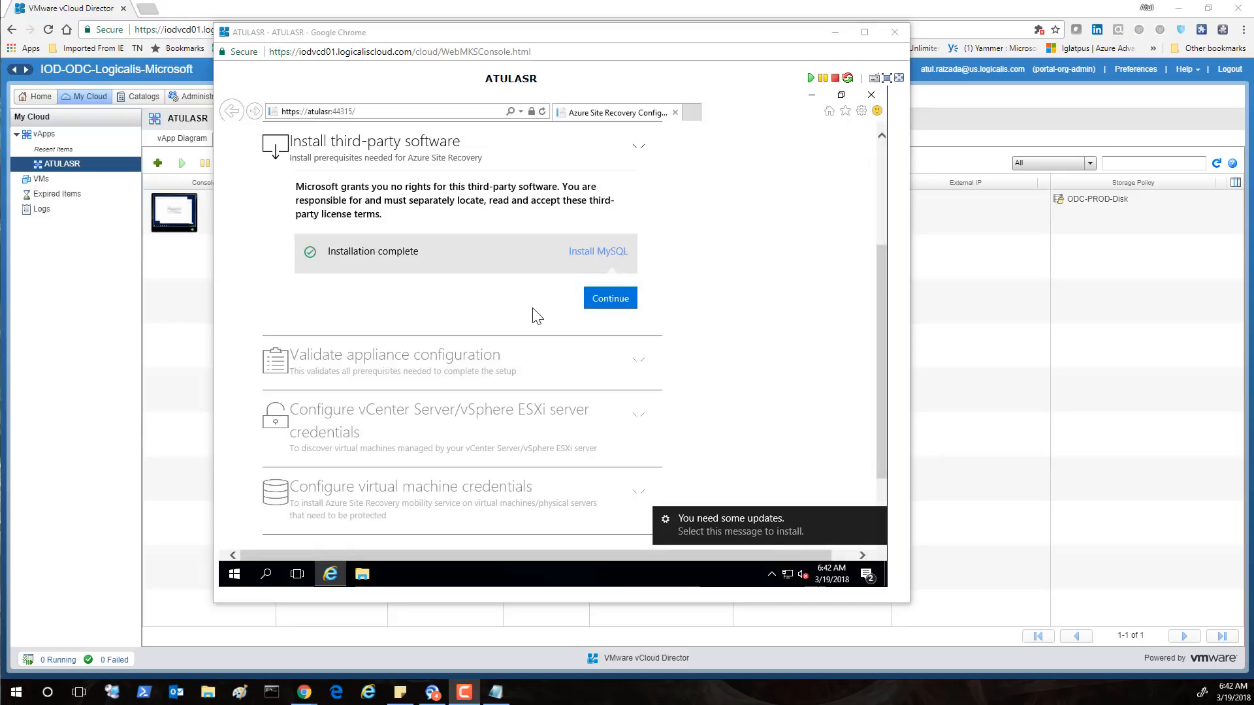
{"action": "left_click", "coordinate": [605, 301]}
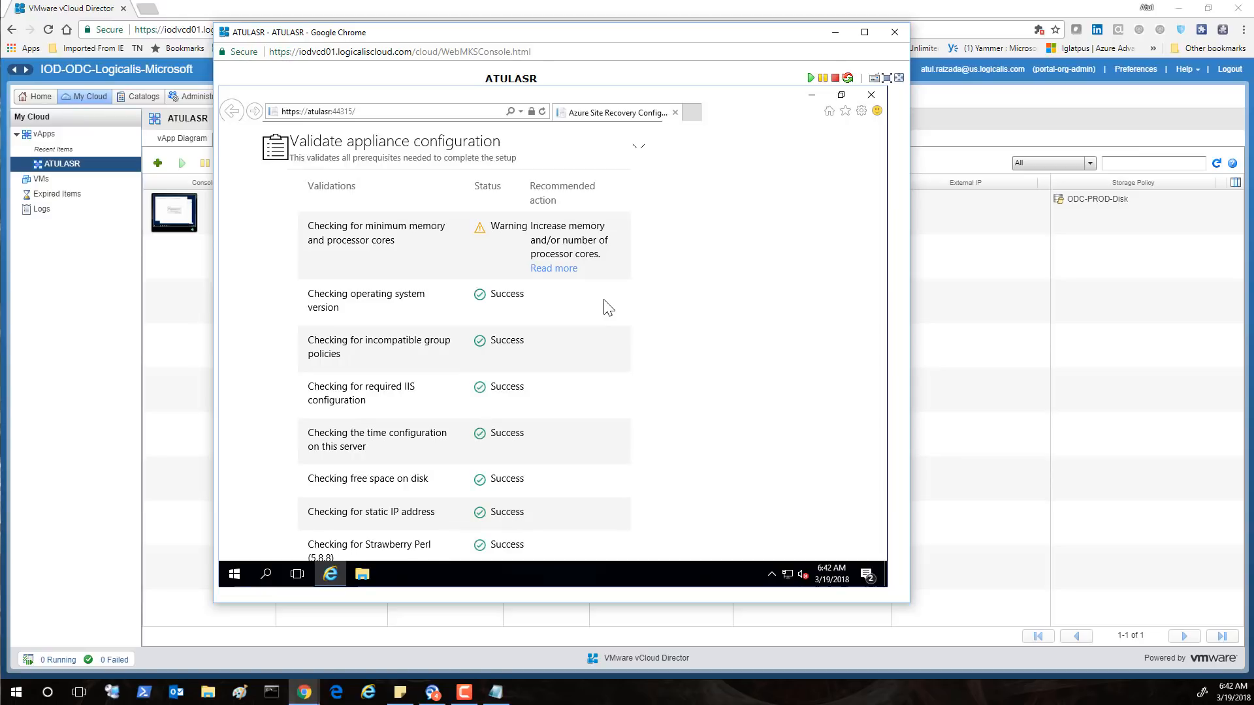
Review the validation results and continue despite the memory and processor-cores warning
{"action": "scroll", "coordinate": [741, 306], "scroll_direction": "down", "scroll_amount": 5}
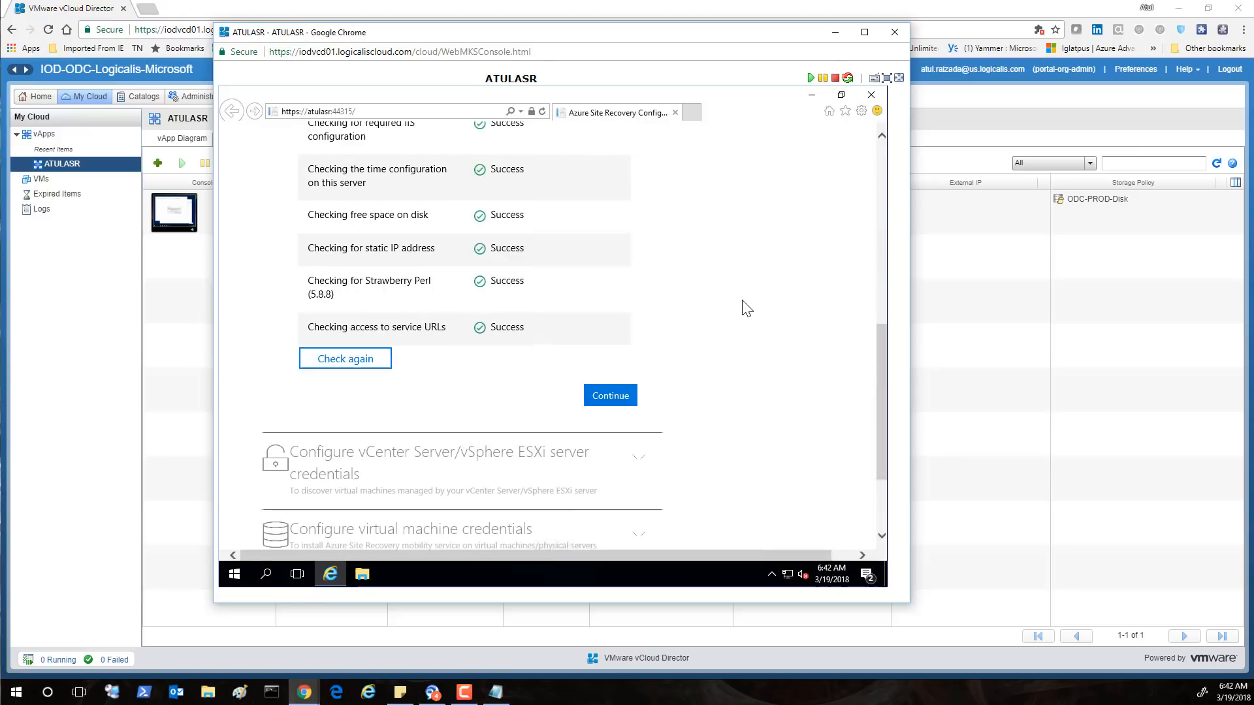
{"action": "scroll", "coordinate": [730, 265], "scroll_direction": "up", "scroll_amount": 5}
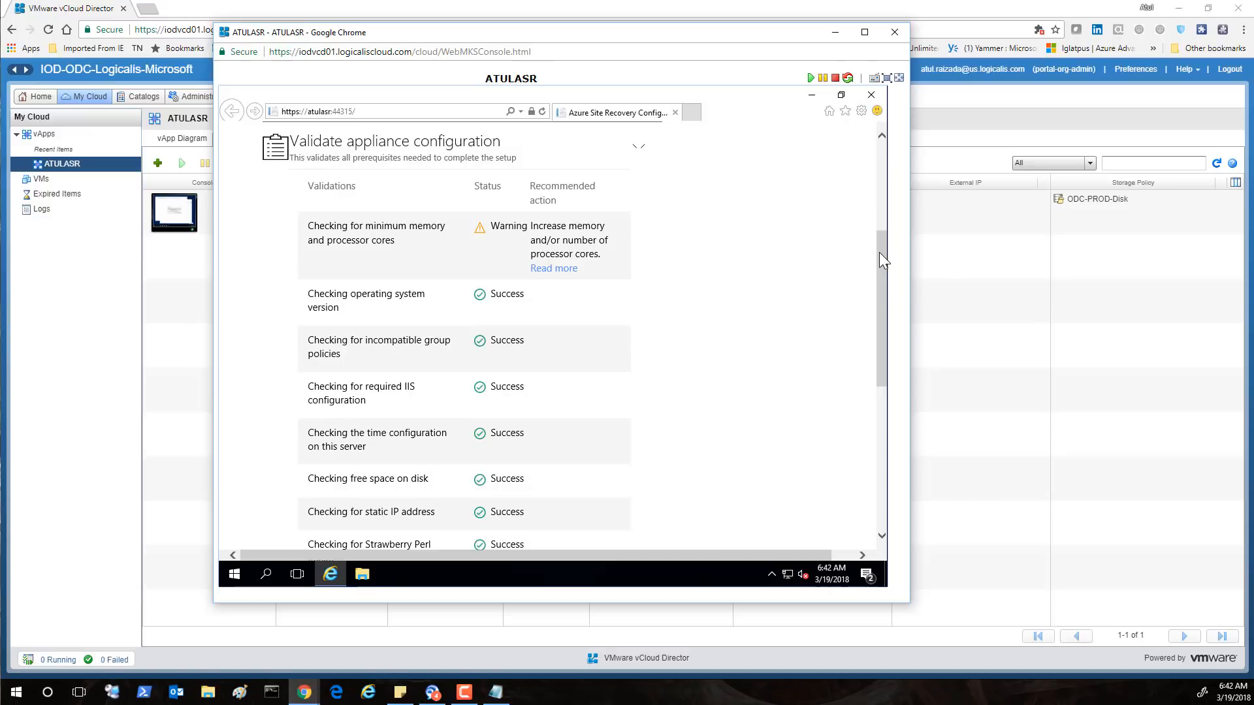
{"action": "left_click_drag", "start_coordinate": [879, 252], "coordinate": [885, 359]}
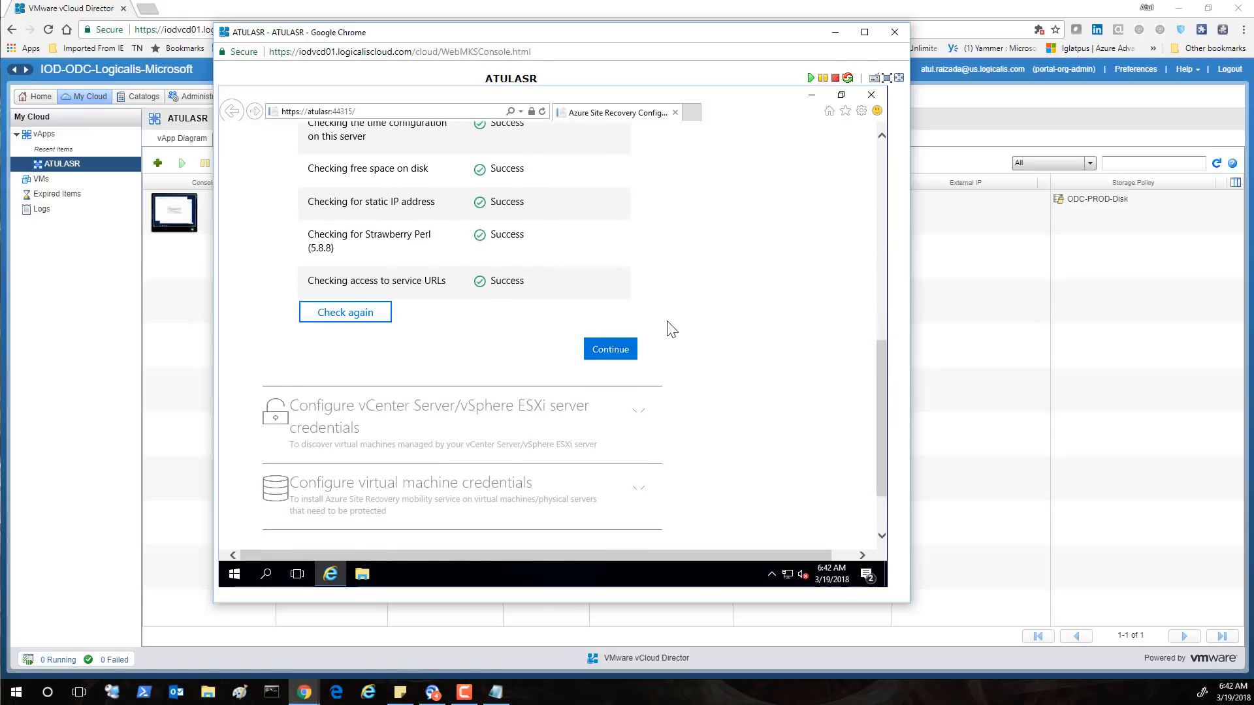
{"action": "left_click", "coordinate": [619, 352]}
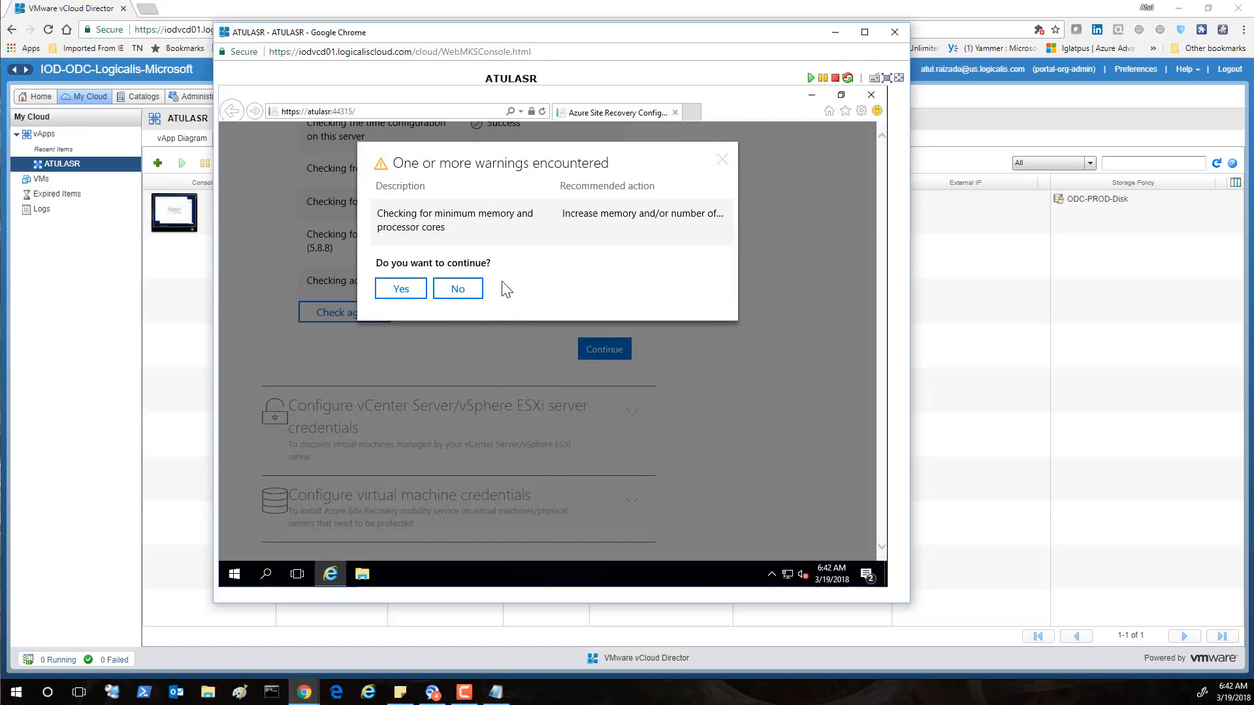
{"action": "left_click", "coordinate": [401, 289]}
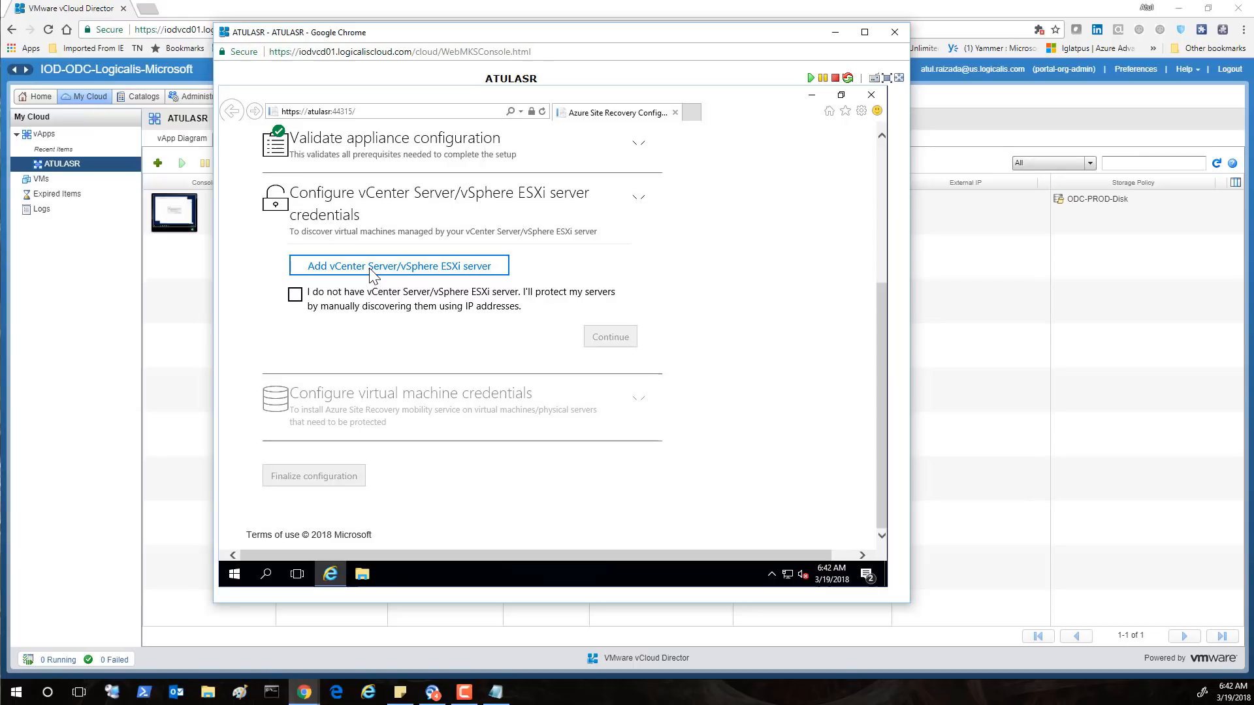
Open the Add vCenter Server/vSphere ESXi server form and focus the server address field
{"action": "left_click", "coordinate": [369, 268]}
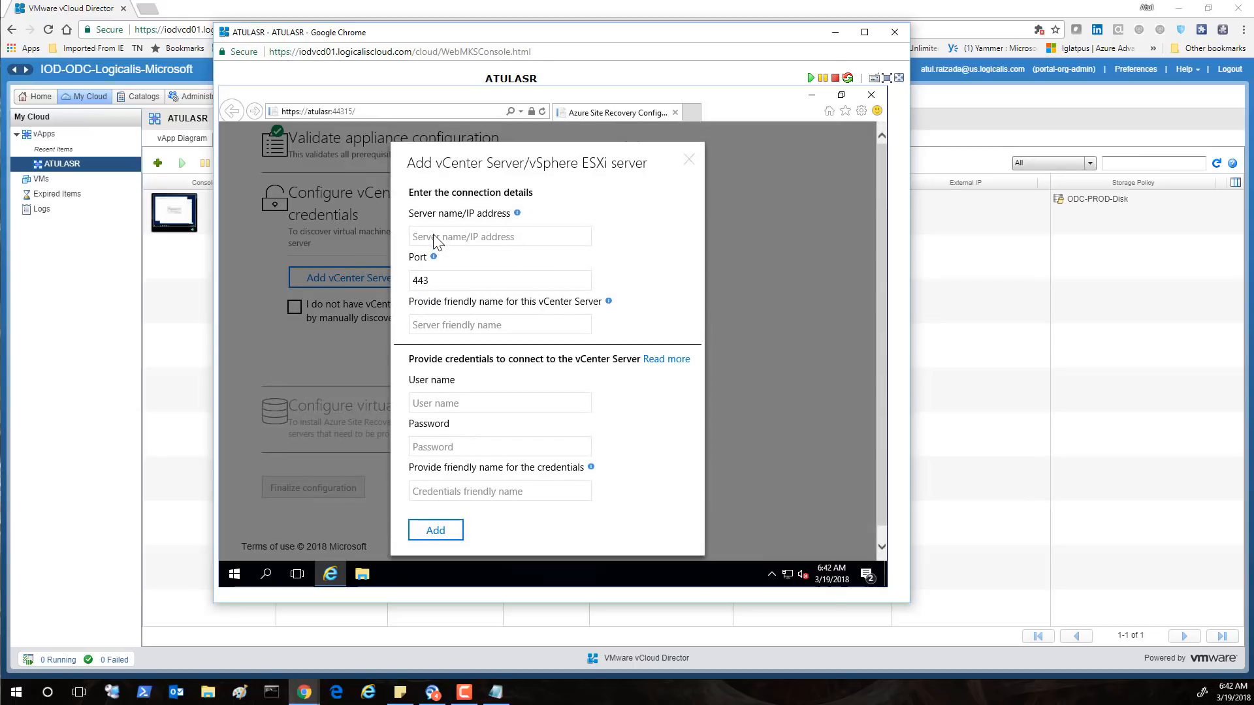
{"action": "left_click", "coordinate": [432, 239]}
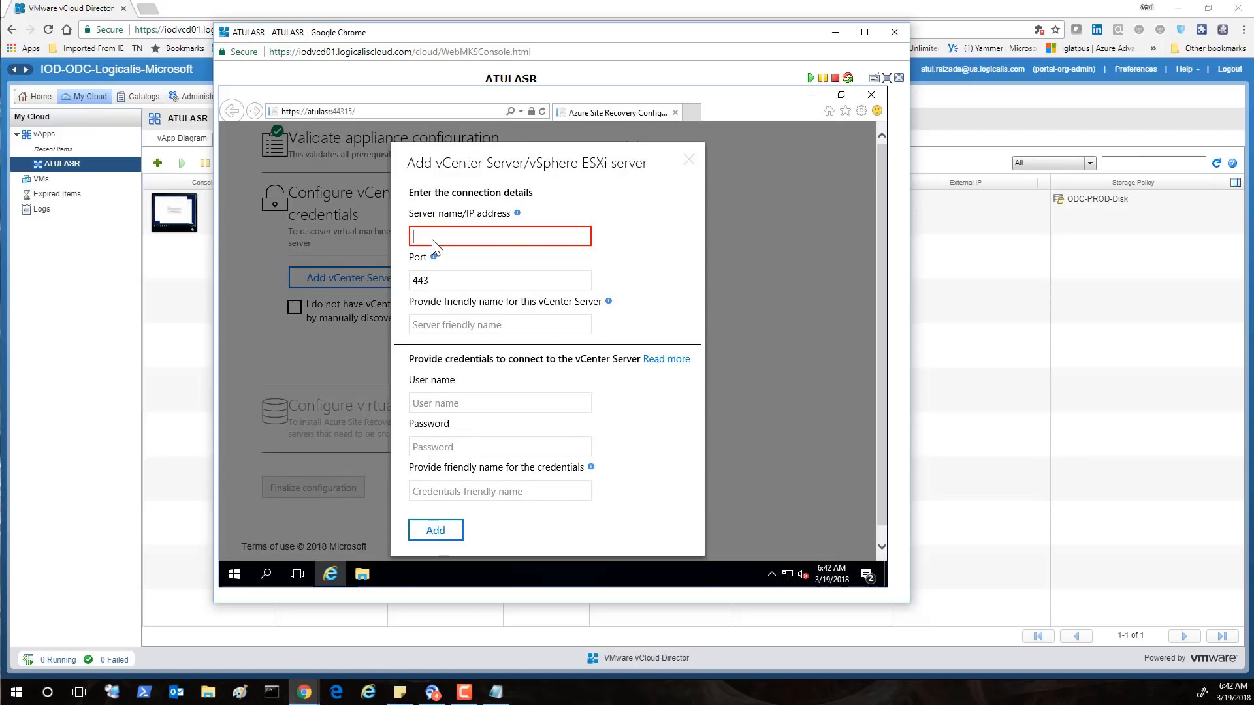
{"action": "right_click", "coordinate": [231, 575]}
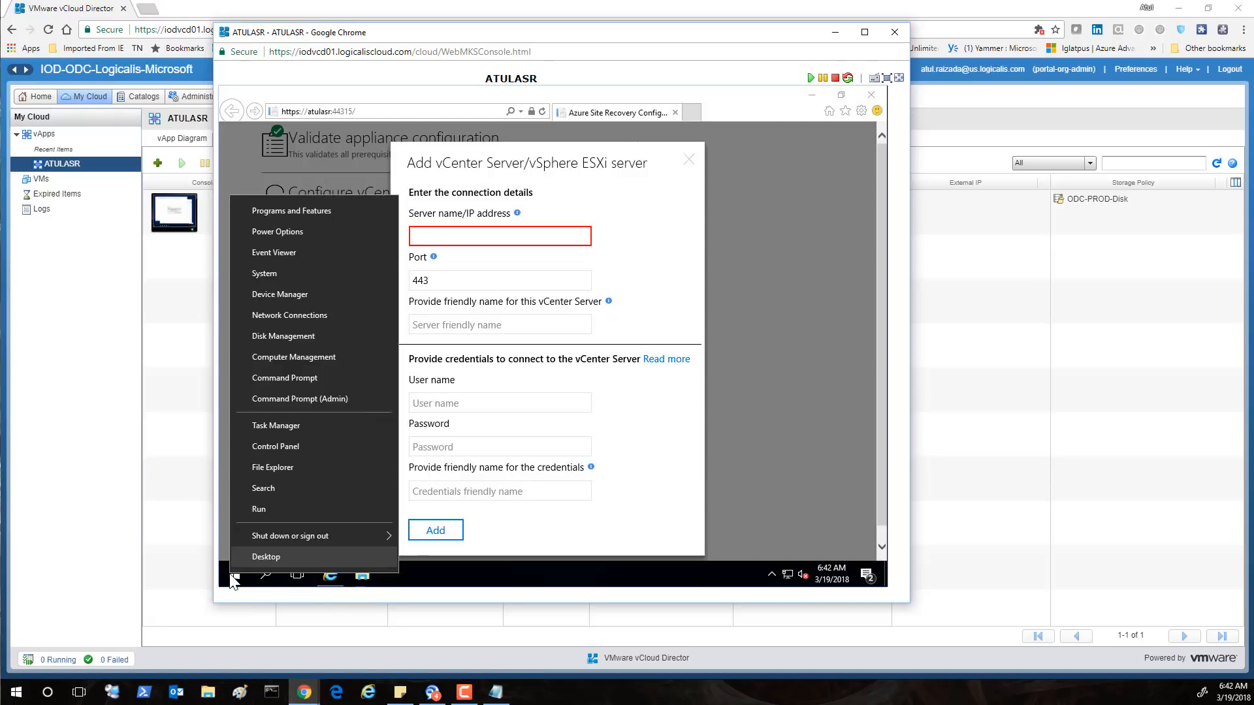
Open the System32 folder through the Run prompt
{"action": "left_click", "coordinate": [261, 511]}
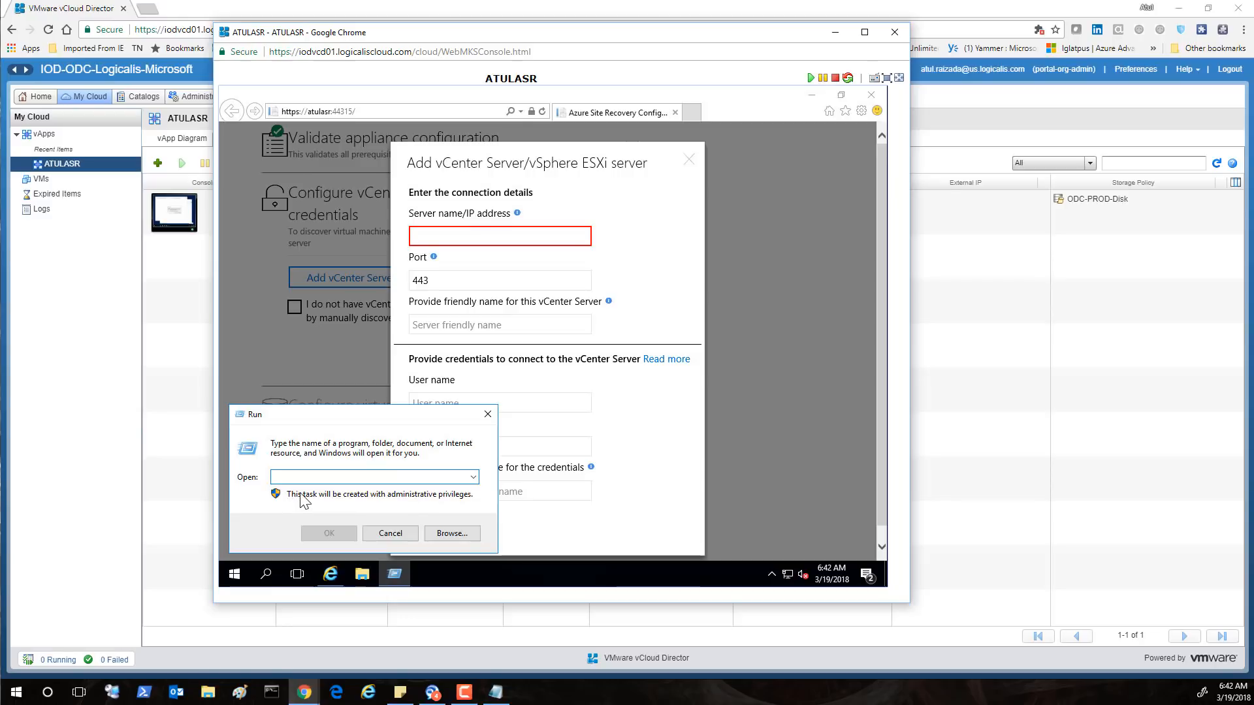
{"action": "type", "text": "s"}
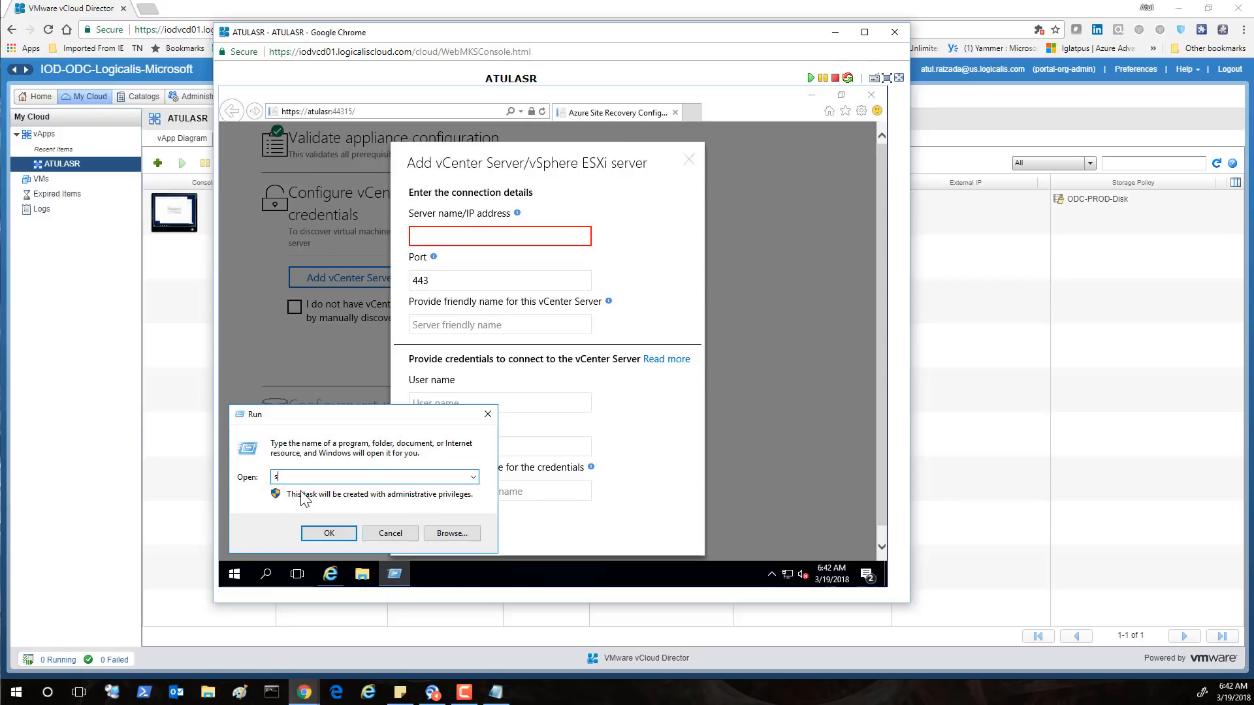
{"action": "type", "text": "ystem32"}
{"action": "key", "text": "Return"}
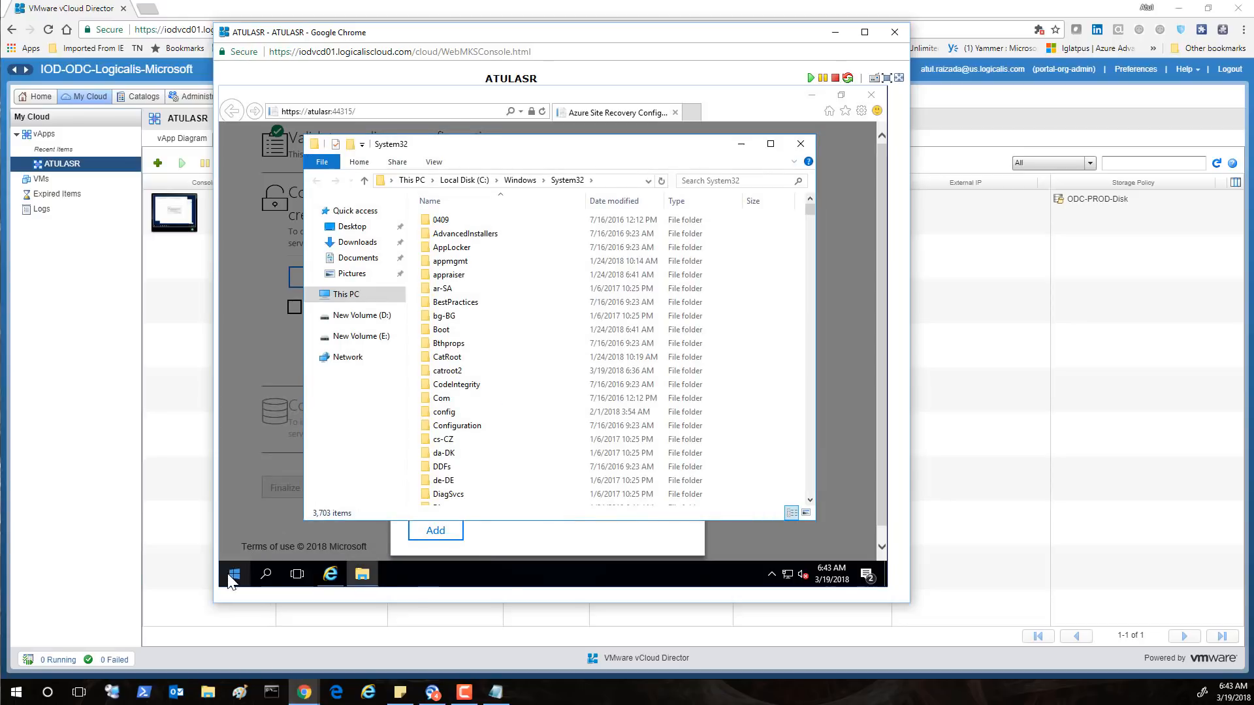
Ping vc01.us.logicalis.com from an admin Command Prompt, then minimize it and close System32
{"action": "right_click", "coordinate": [232, 572]}
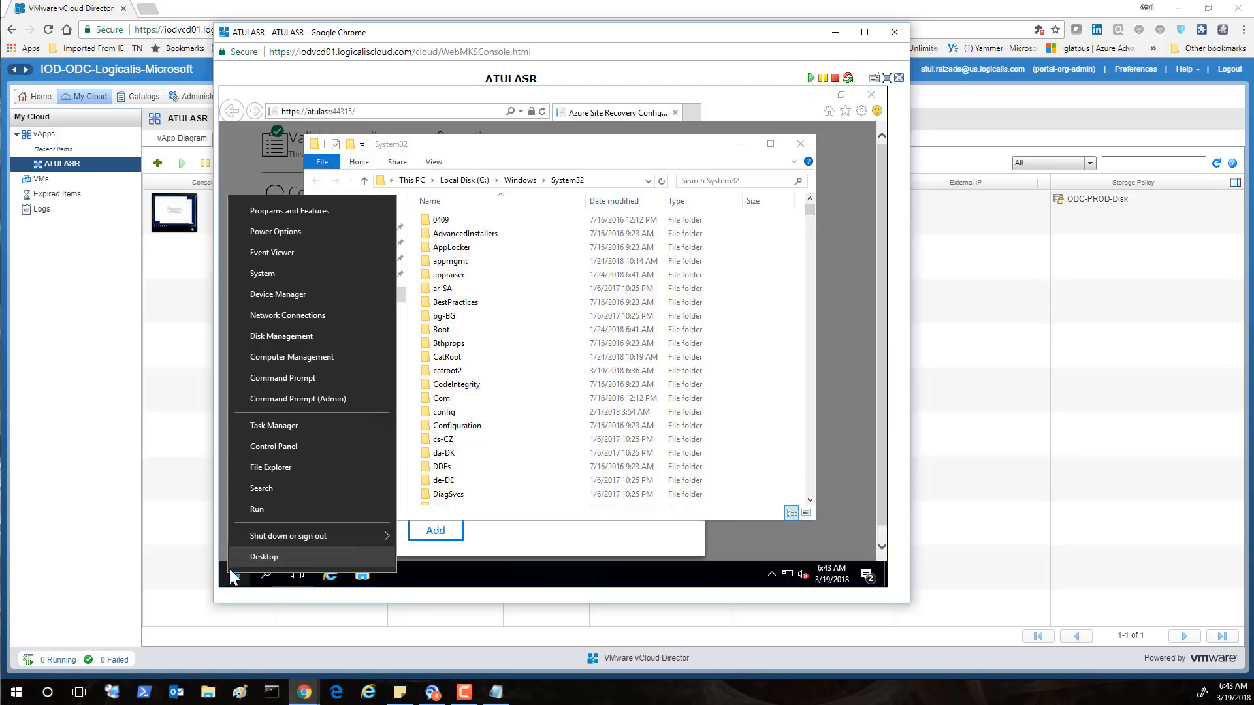
{"action": "left_click", "coordinate": [287, 399]}
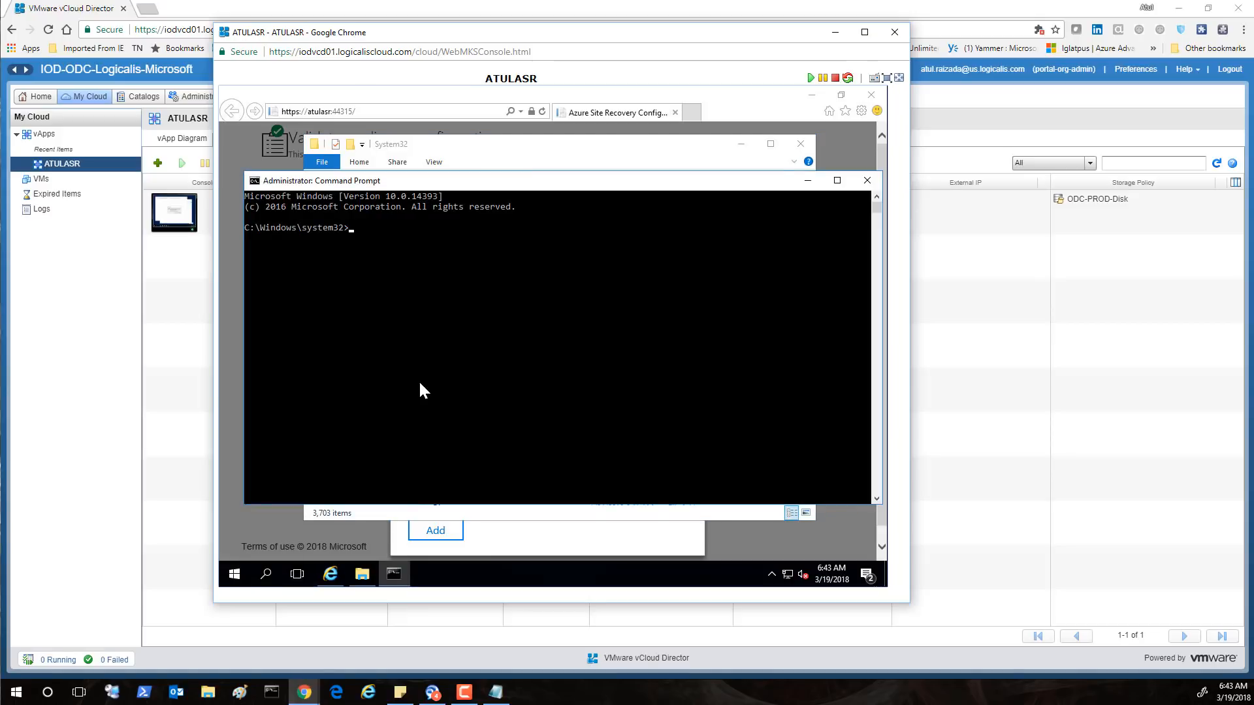
{"action": "type", "text": "pin"}
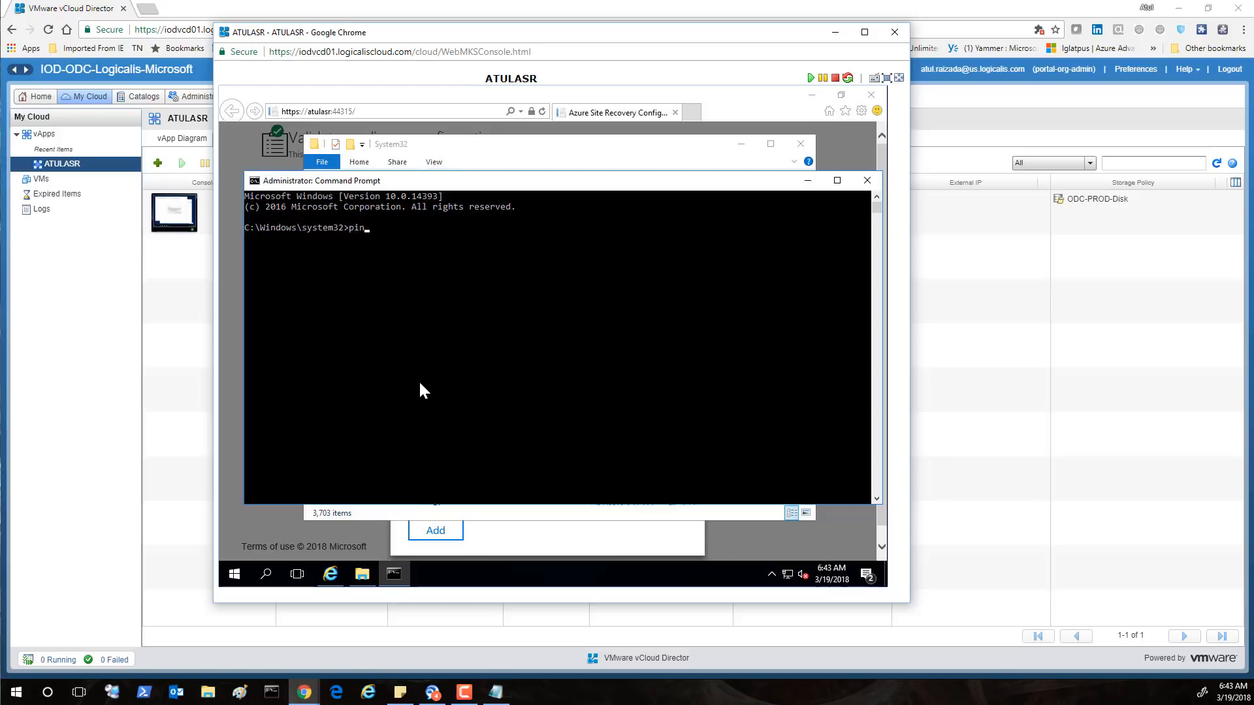
{"action": "type", "text": "g vc01.us.logicalis.com"}
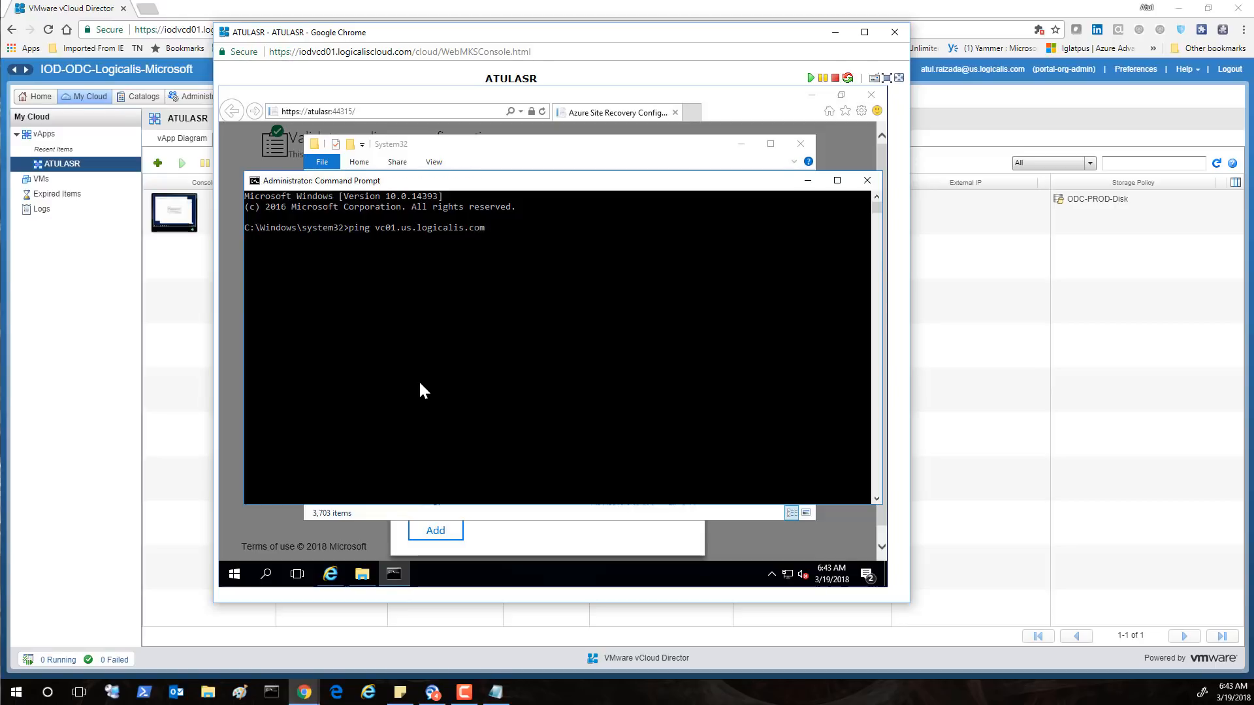
{"action": "key", "text": "Return"}
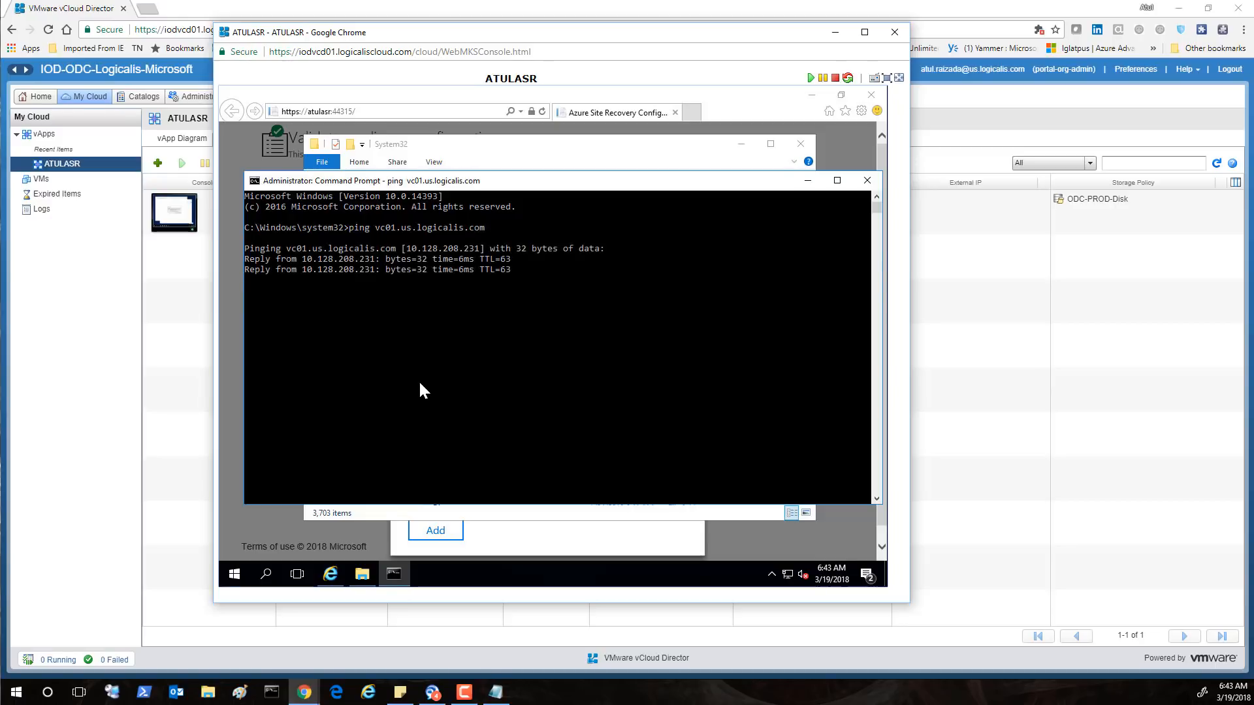
{"action": "left_click", "coordinate": [807, 181]}
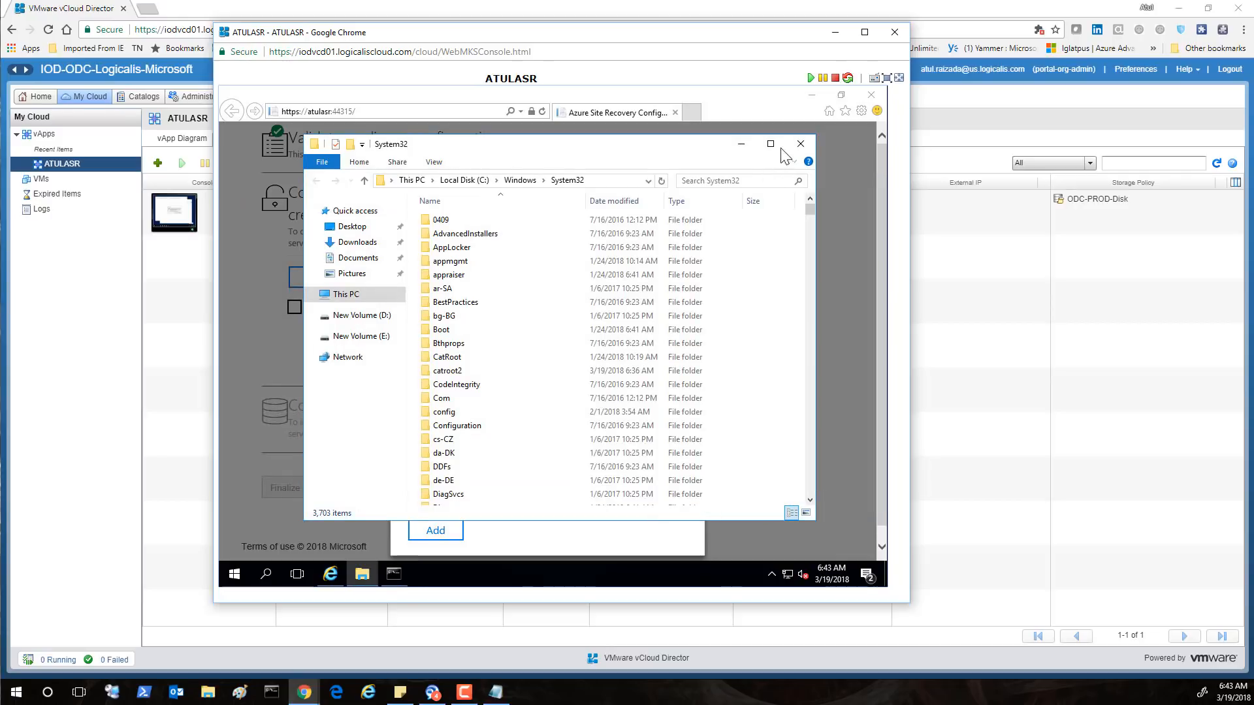
{"action": "left_click", "coordinate": [801, 145]}
Add vCenter vc01.us.logicalis.com as BLVUVCENTER with the user's e-mail login, password and credential friendly name
{"action": "left_click", "coordinate": [458, 236]}
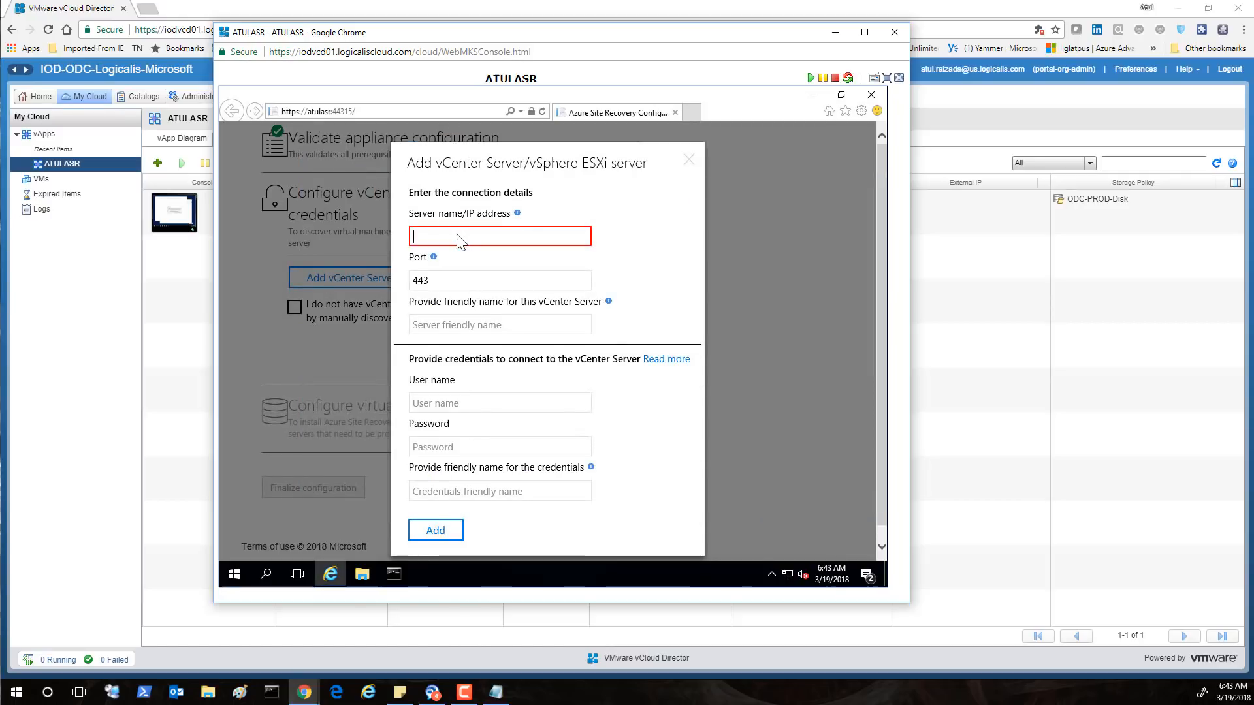
{"action": "type", "text": "vc"}
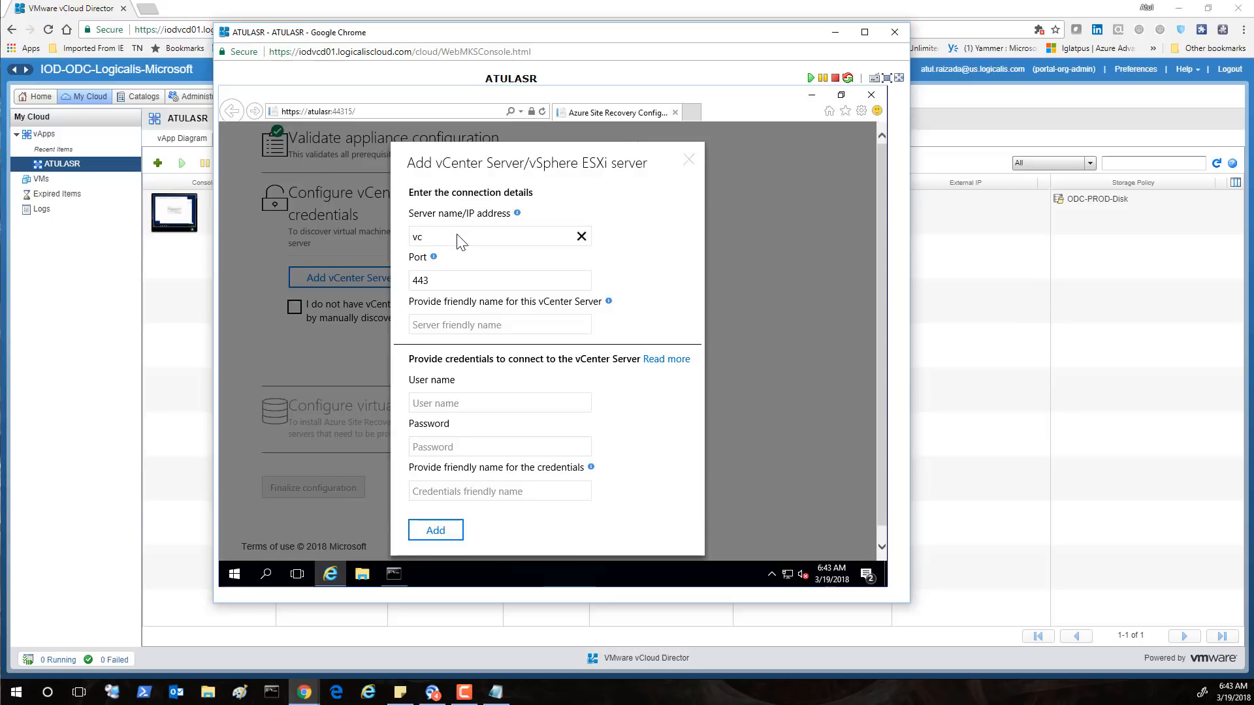
{"action": "type", "text": "01.us.logicalis.com"}
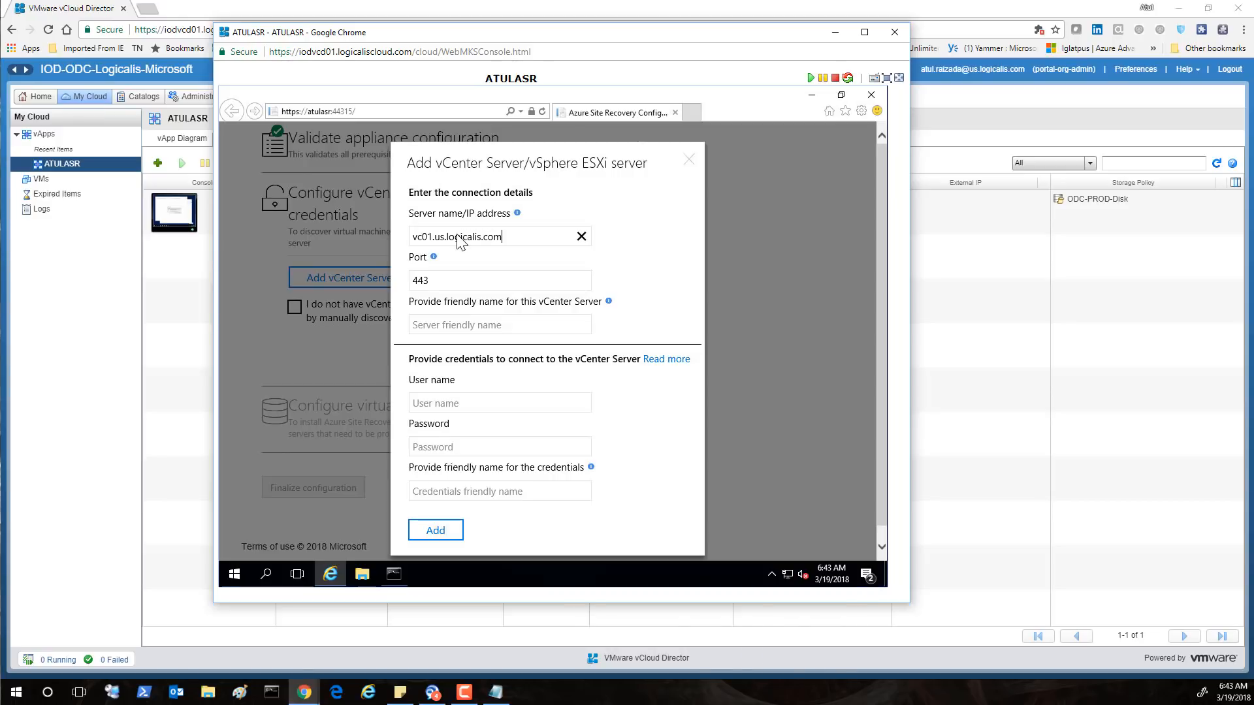
{"action": "left_click", "coordinate": [442, 329]}
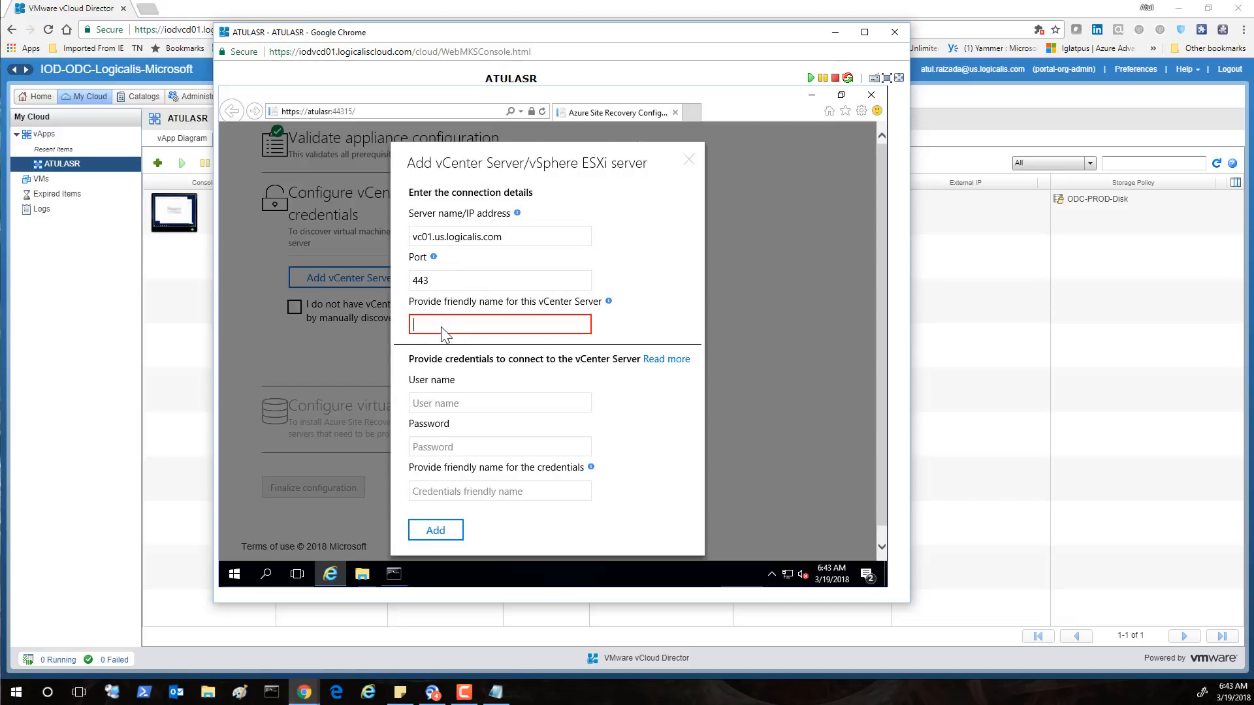
{"action": "type", "text": "BLV"}
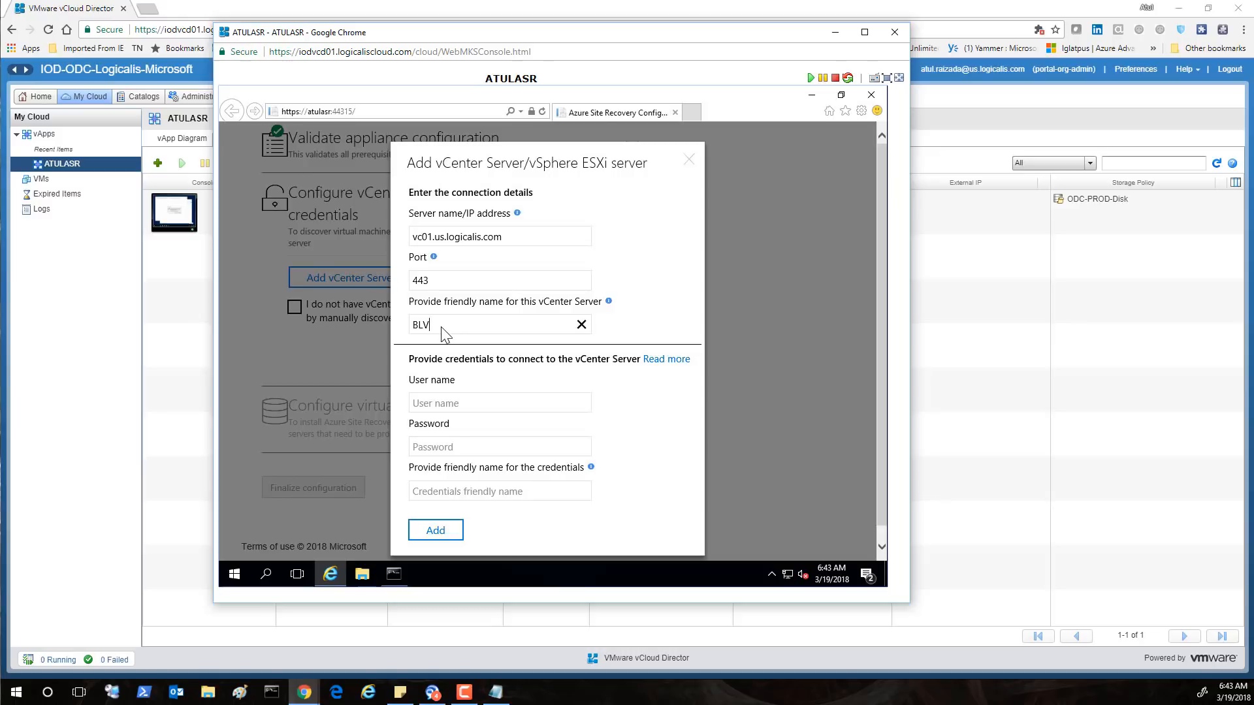
{"action": "type", "text": "UVCENTER"}
{"action": "left_click", "coordinate": [431, 404]}
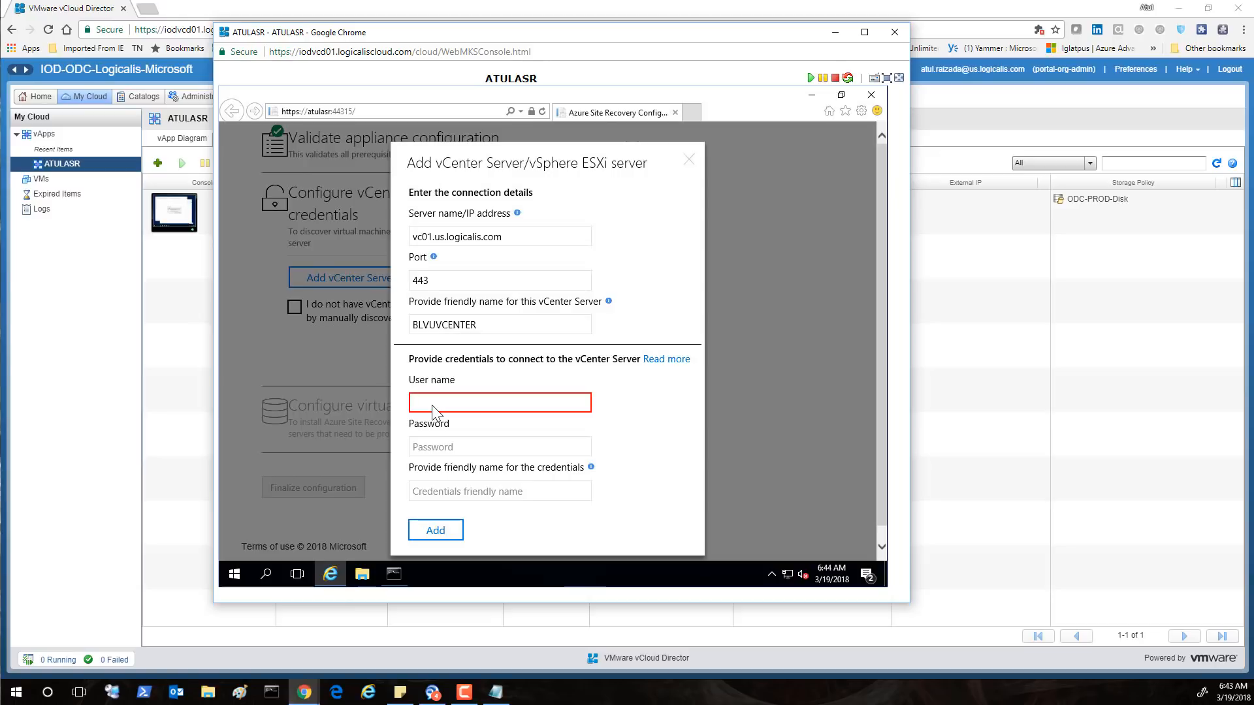
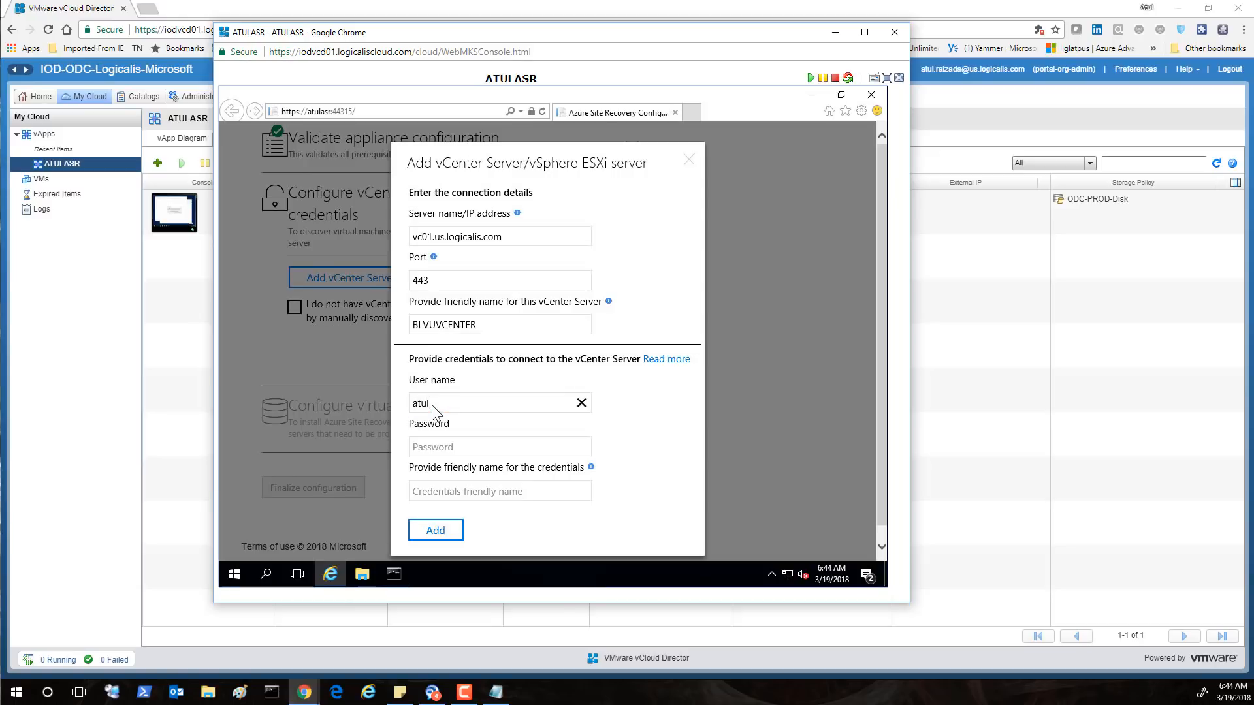
{"action": "left_click", "coordinate": [439, 449]}
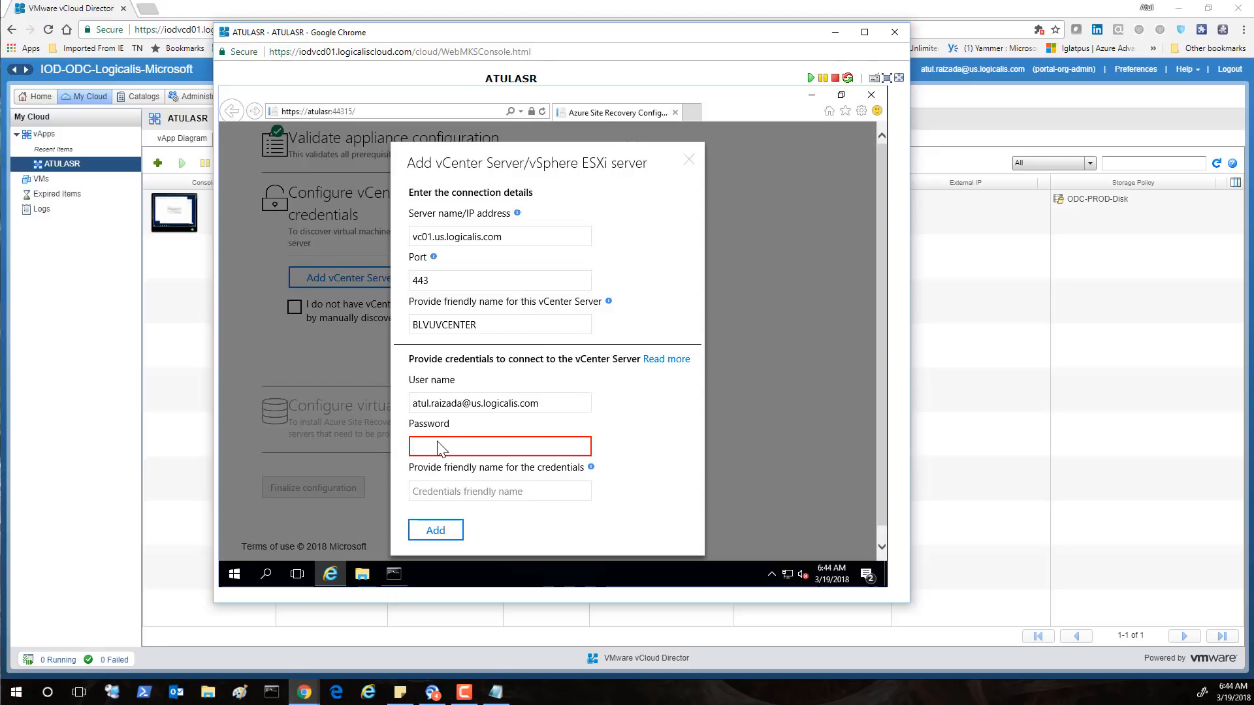
{"action": "type", "text": "••"}
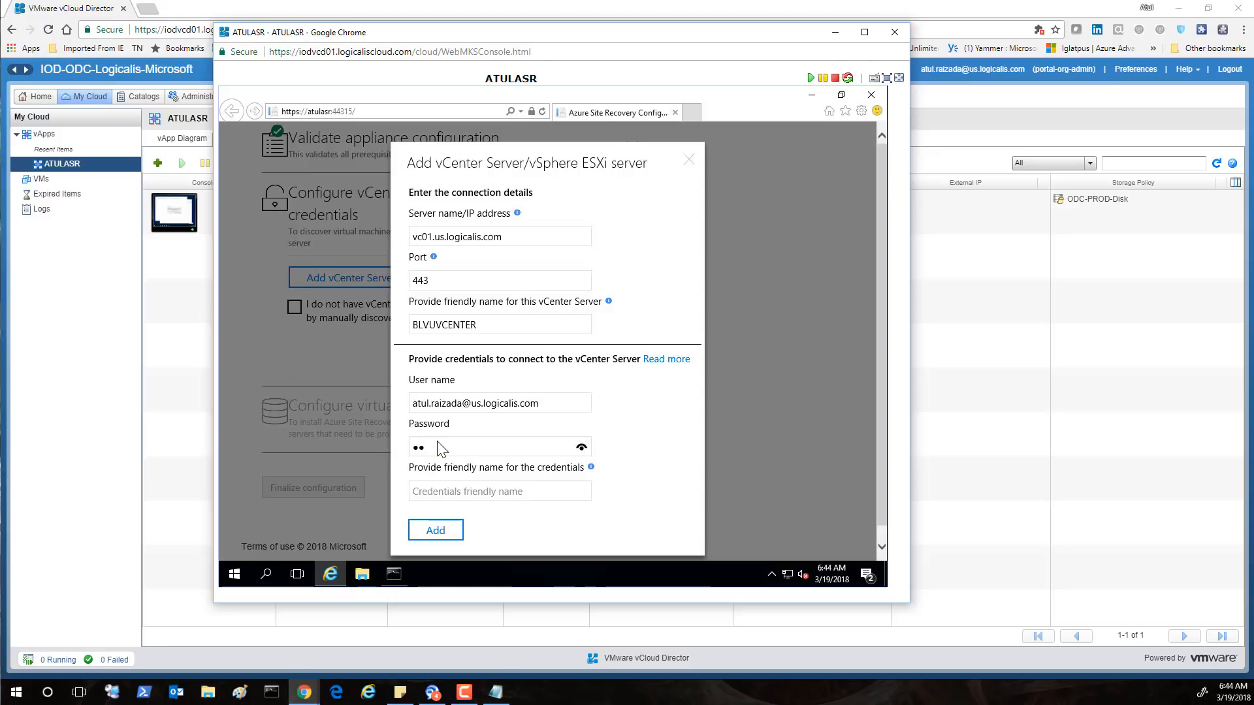
{"action": "type", "text": "••••••"}
{"action": "left_click", "coordinate": [449, 490]}
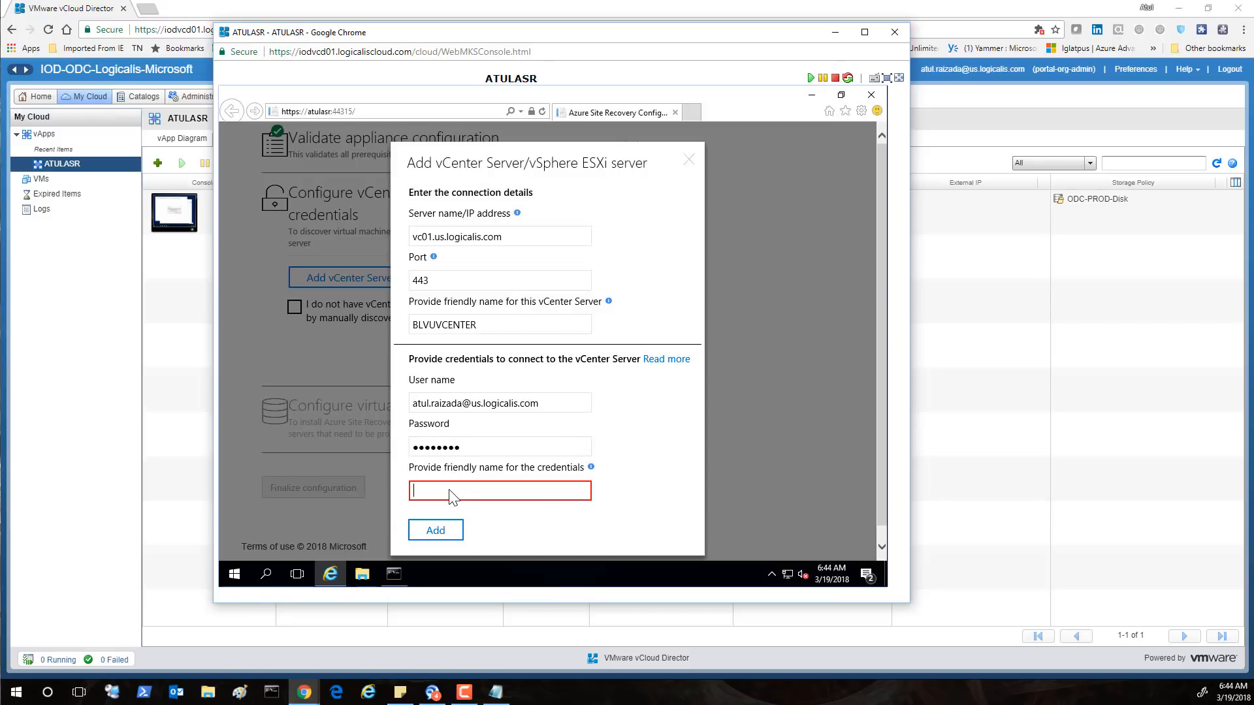
{"action": "type", "text": "Atul"}
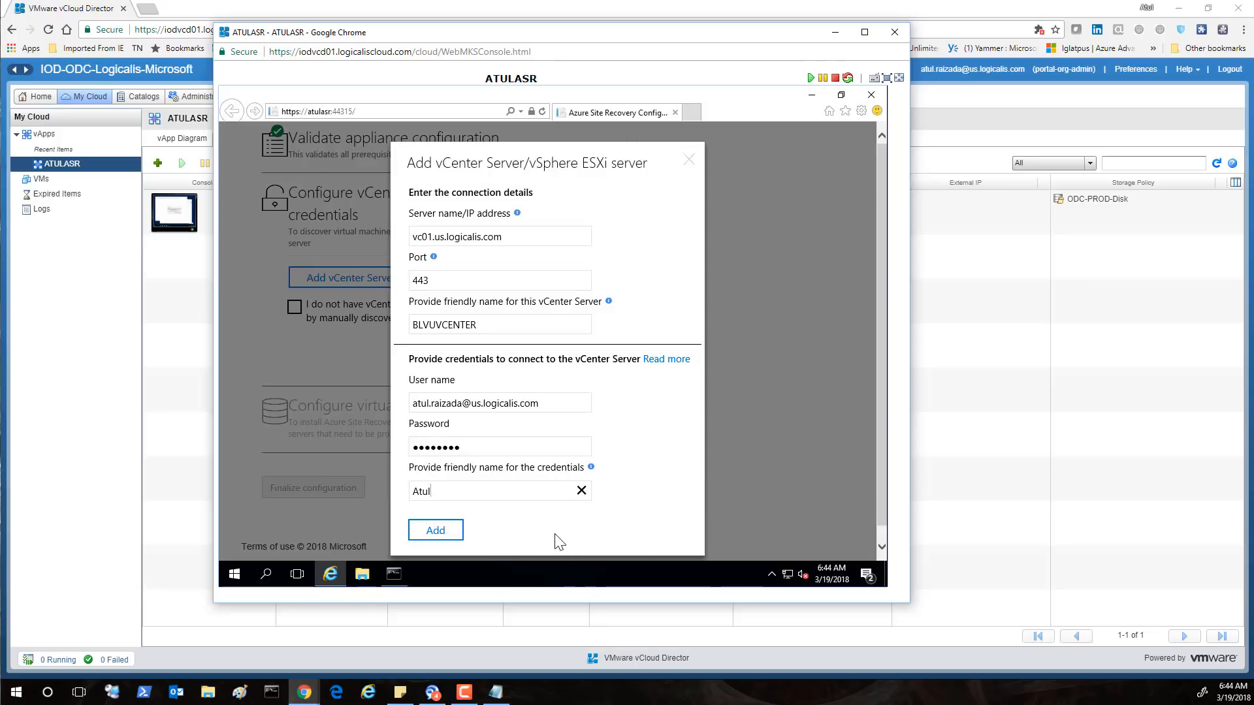
{"action": "left_click", "coordinate": [435, 531]}
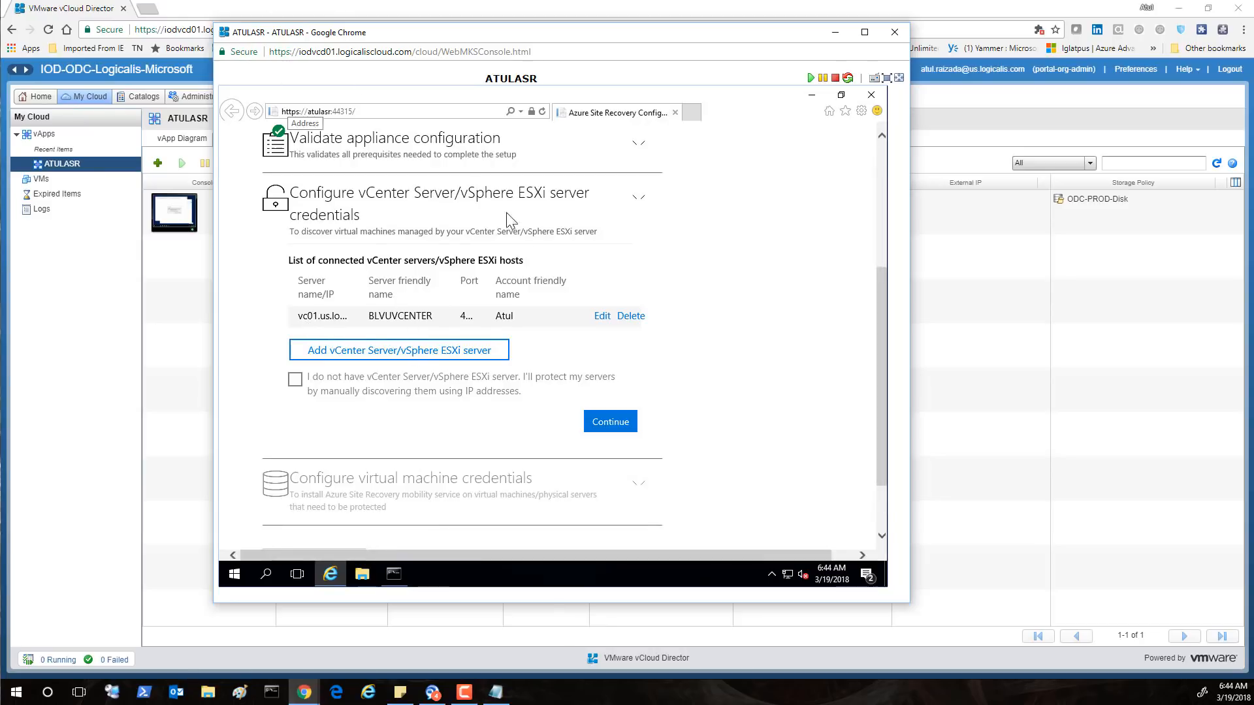
Complete the vCenter step and start virtual machine credentials with friendly name LGLMSFT
{"action": "left_click", "coordinate": [619, 420]}
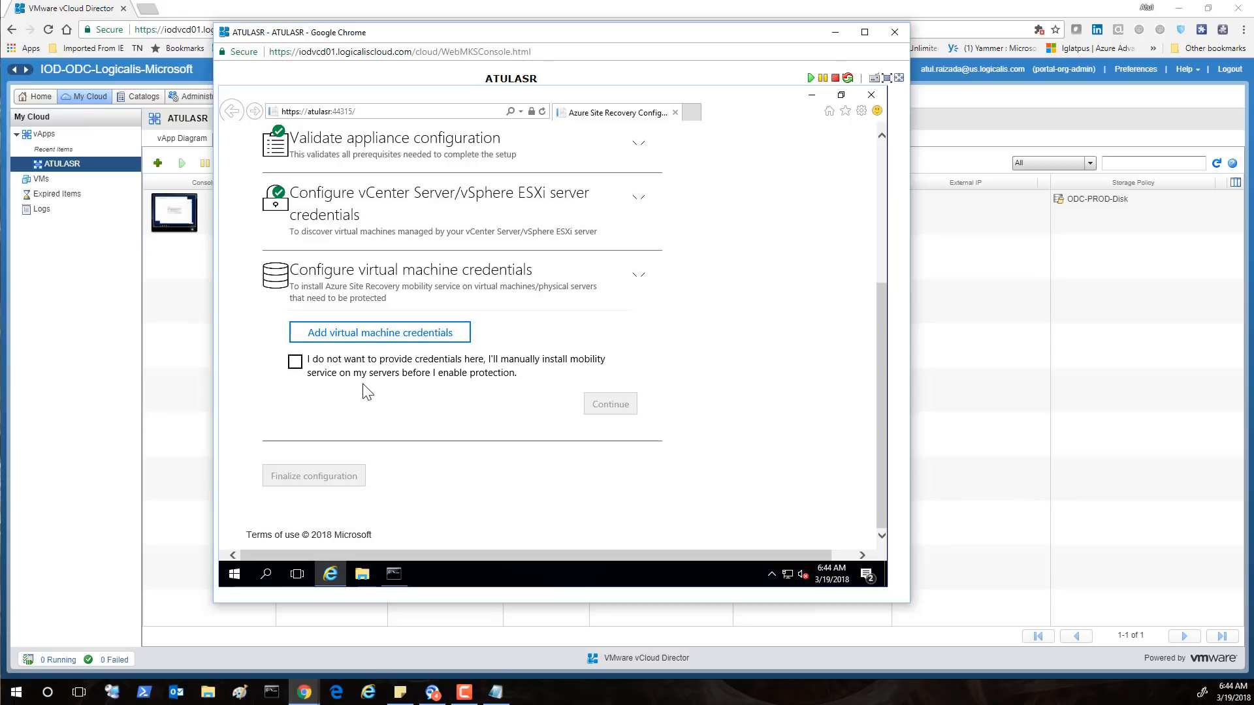
{"action": "left_click", "coordinate": [372, 336]}
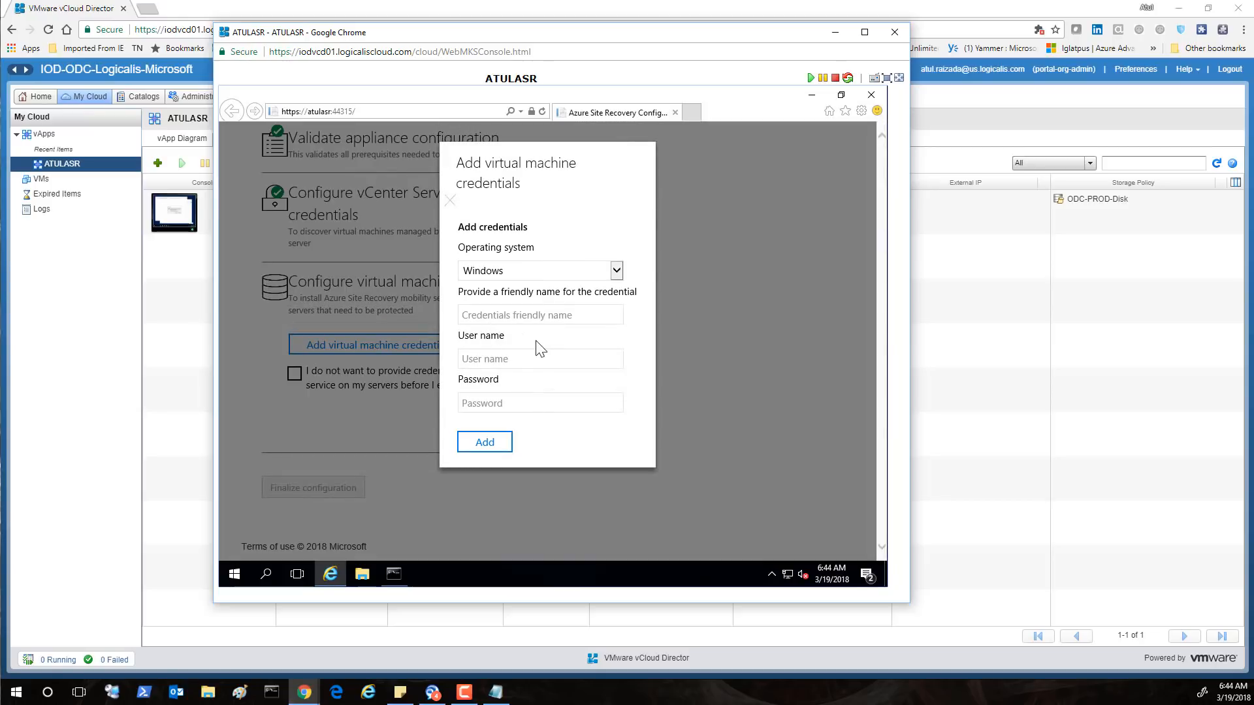
{"action": "left_click", "coordinate": [535, 317]}
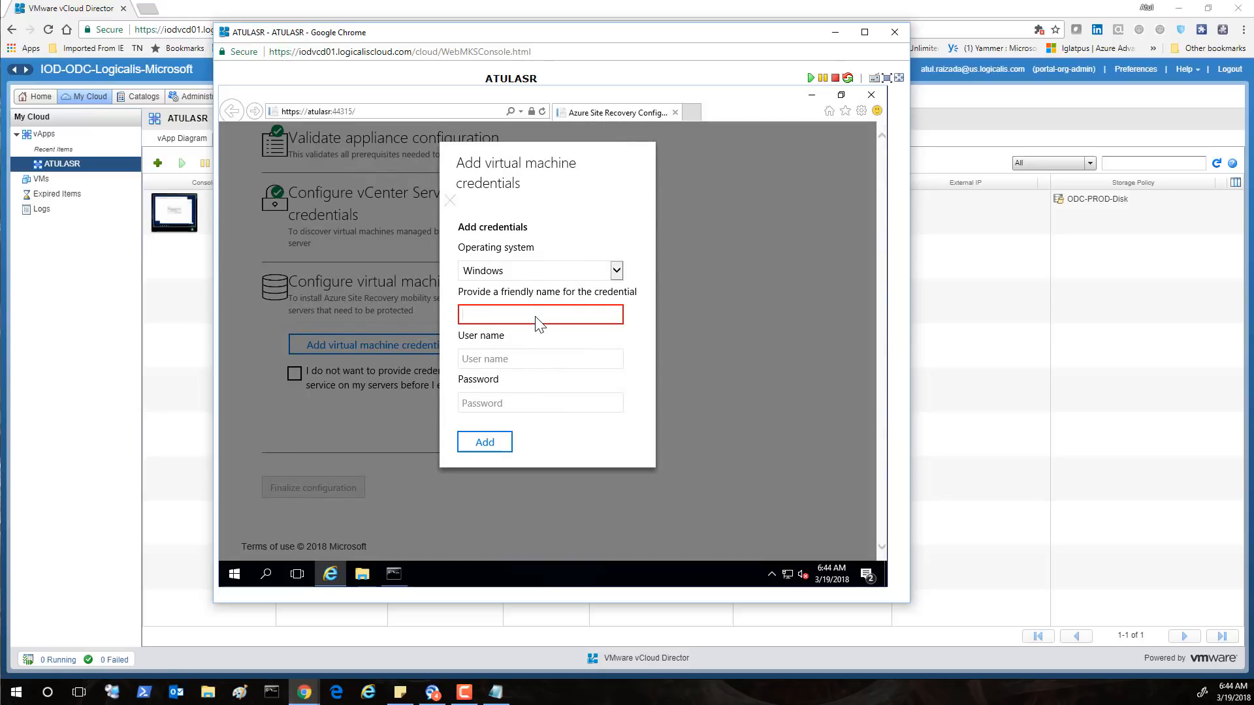
{"action": "type", "text": "LGLMSFT"}
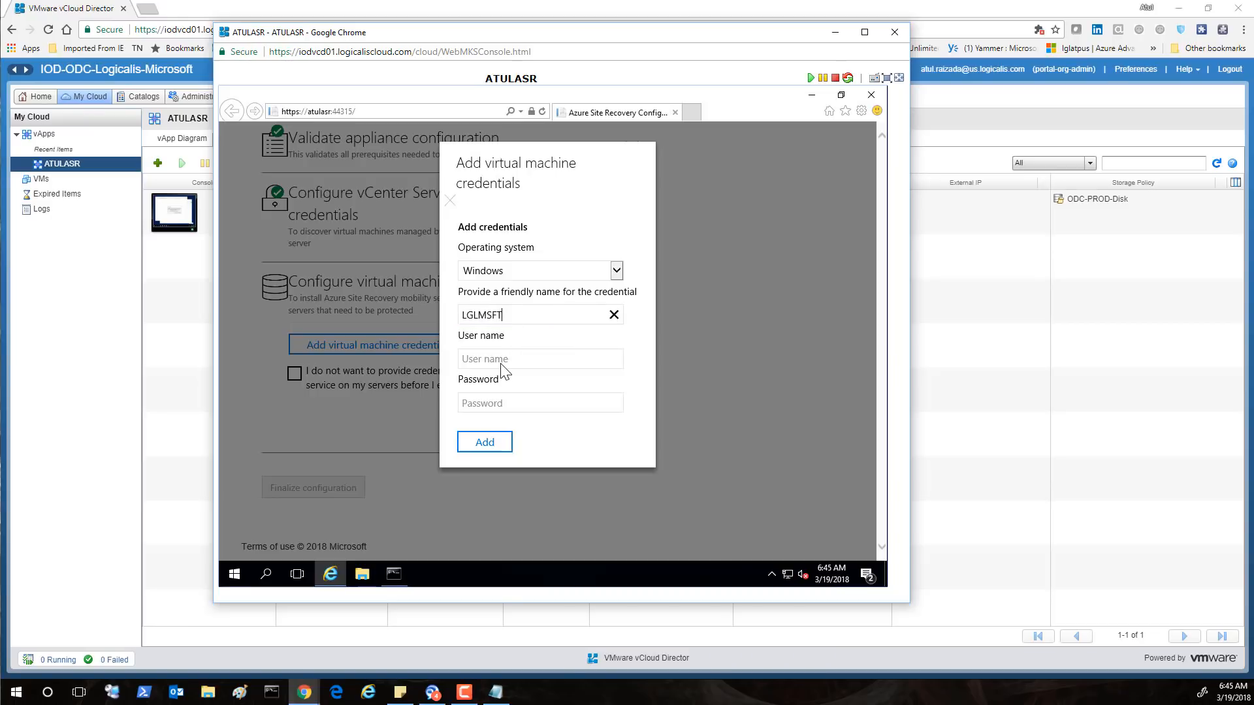
Enter user name lglmsft\administrator and its password, and submit the credentials for validation
{"action": "left_click", "coordinate": [504, 371]}
{"action": "type", "text": "l"}
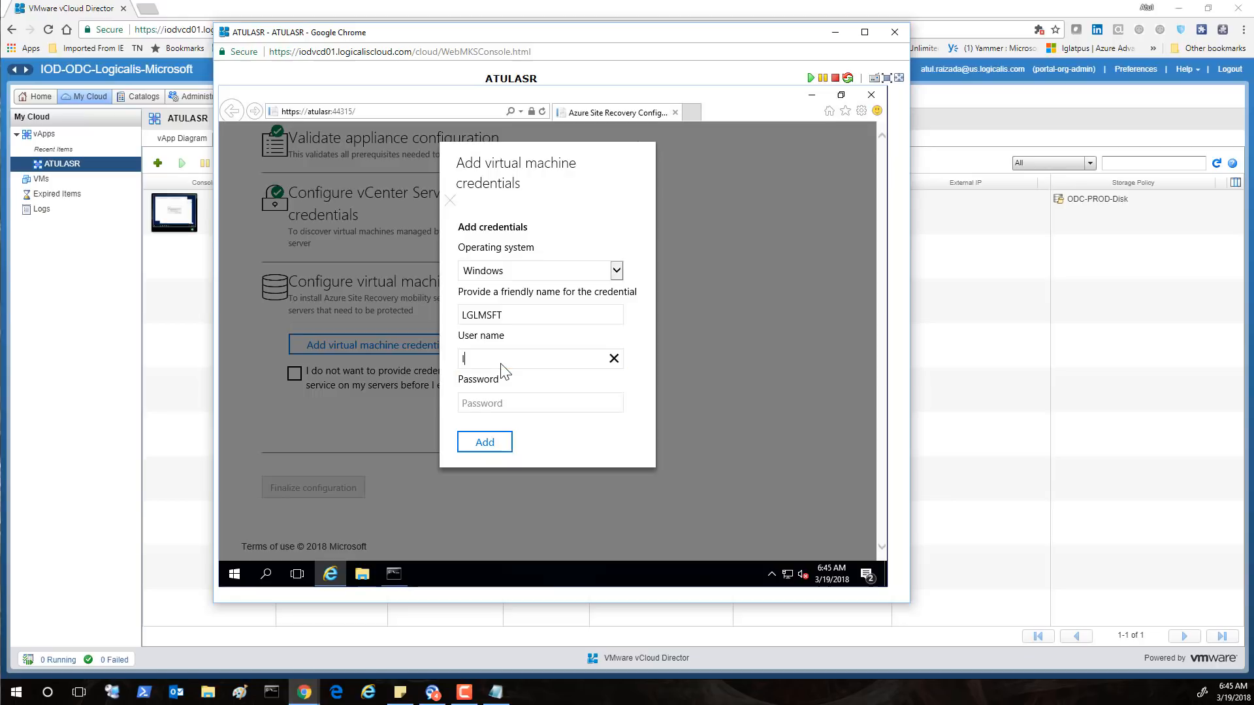
{"action": "type", "text": "glmsft"}
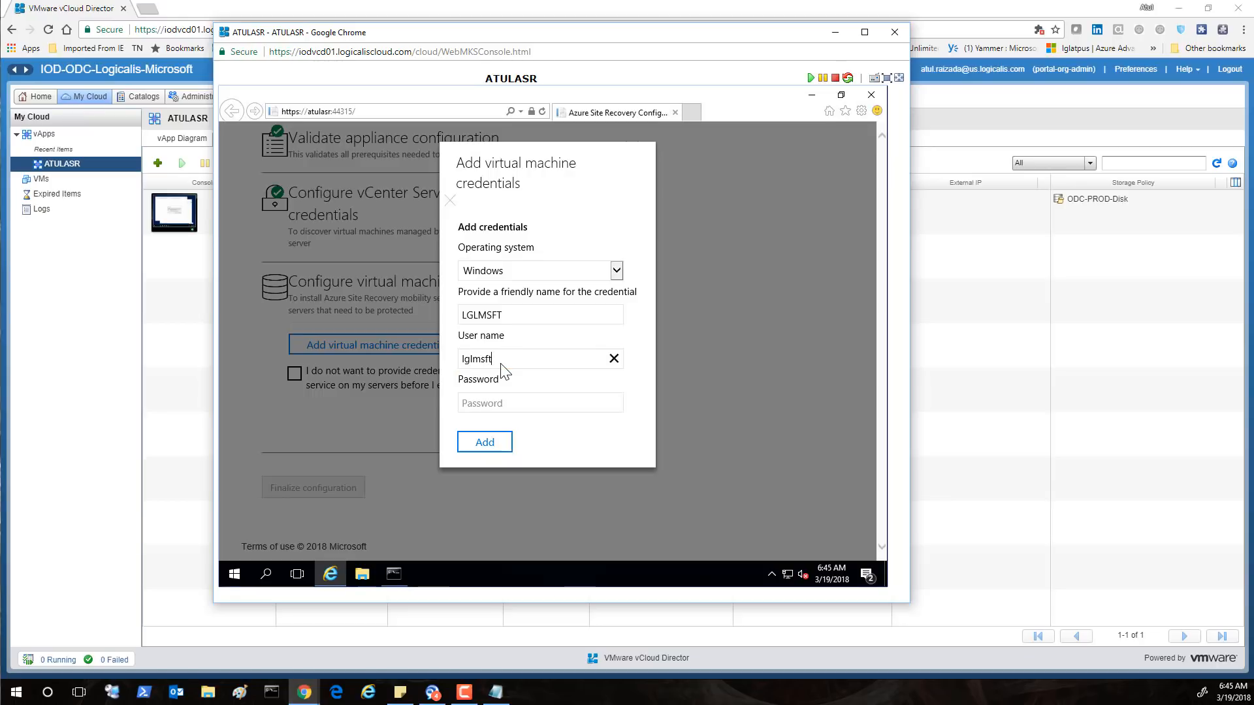
{"action": "type", "text": "\\administrator"}
{"action": "key", "text": "Tab"}
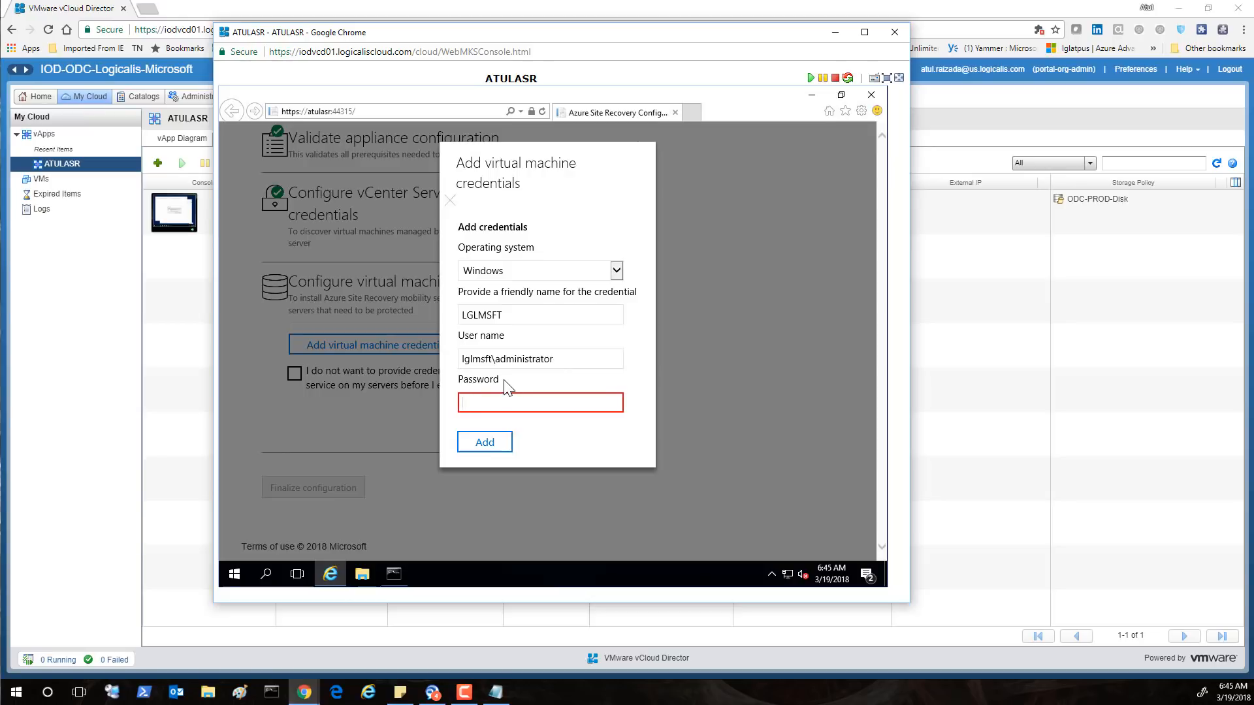
{"action": "type", "text": "•••"}
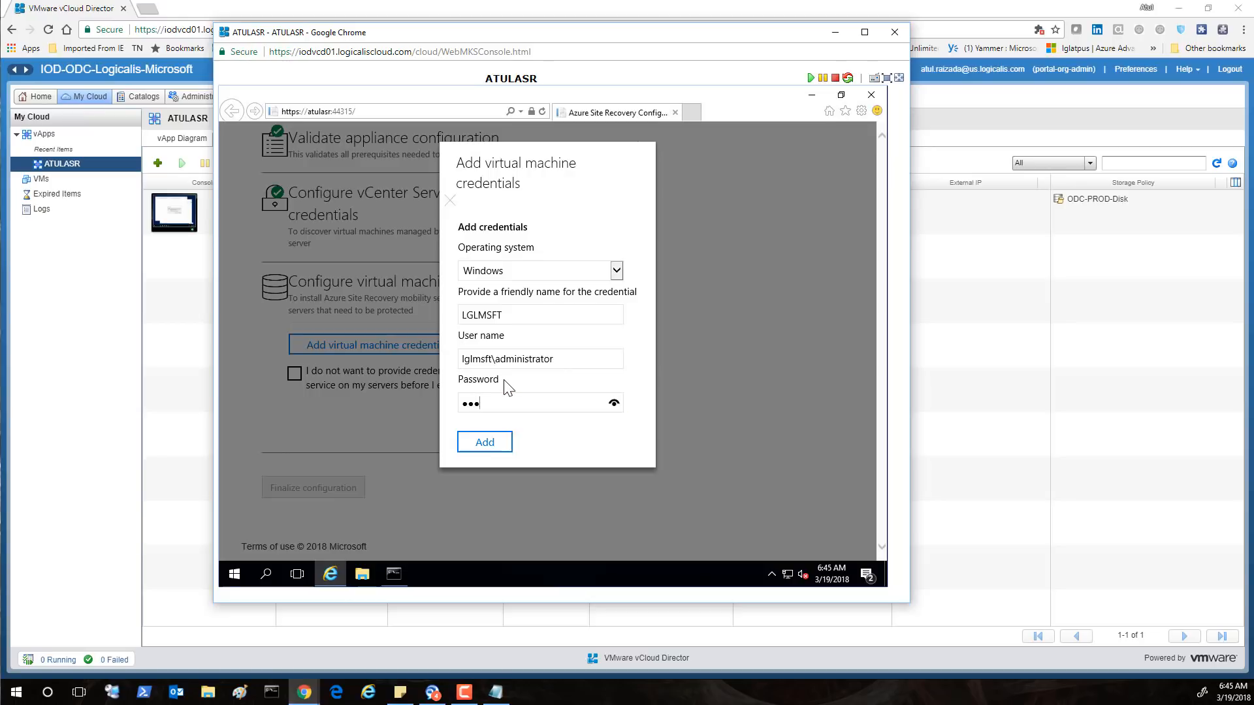
{"action": "type", "text": "•••••••"}
{"action": "left_click", "coordinate": [472, 448]}
{"action": "left_click_drag", "start_coordinate": [497, 163], "coordinate": [700, 163]}
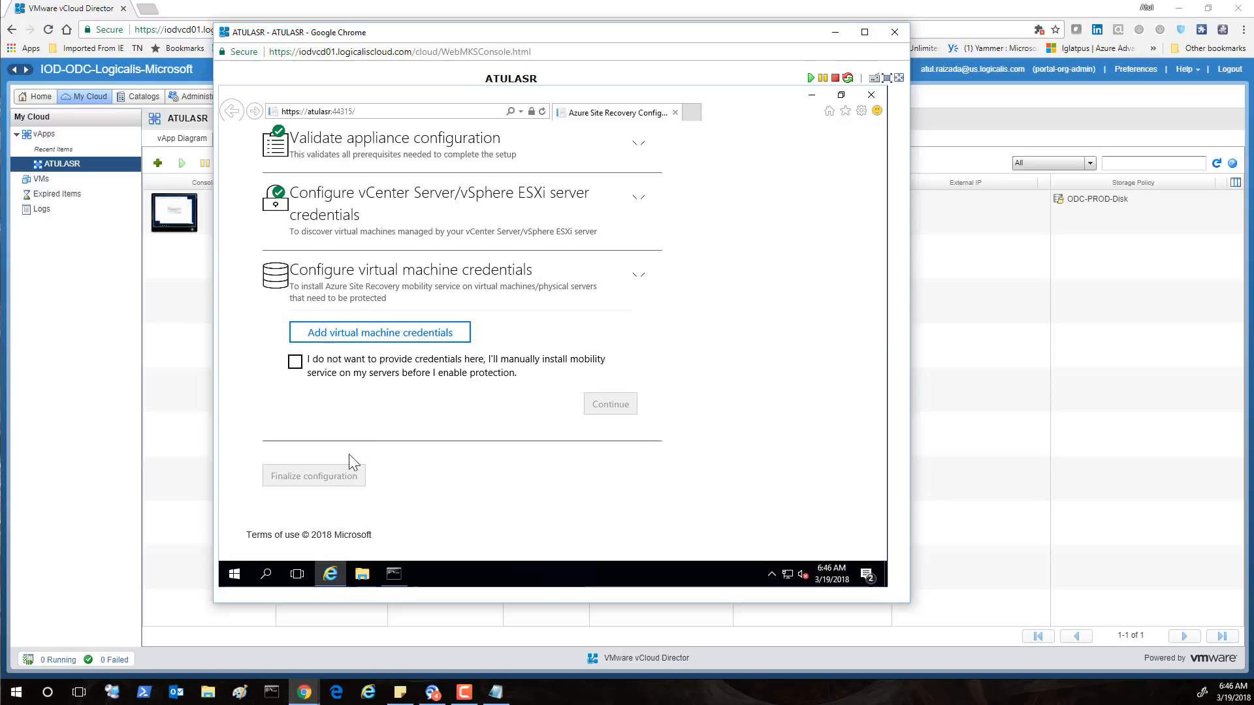
Dismiss the failed credentials form, opt for manual mobility service installation, and continue
{"action": "left_click", "coordinate": [330, 574]}
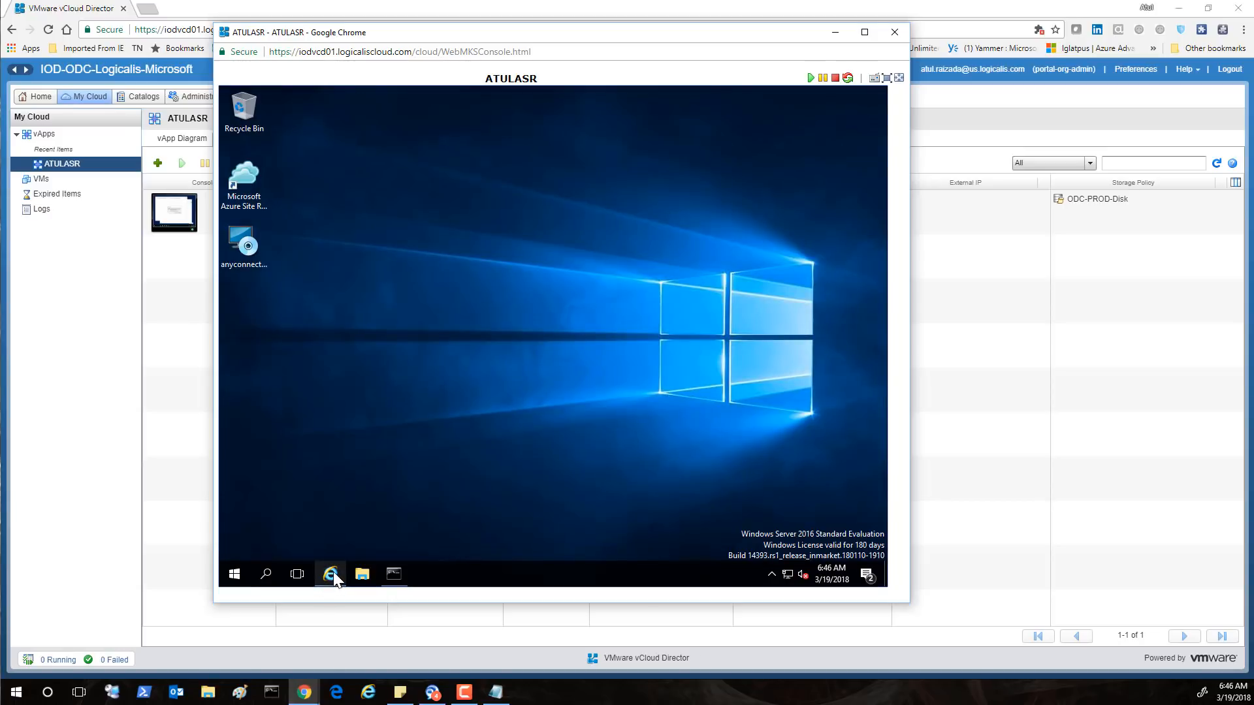
{"action": "left_click", "coordinate": [333, 573]}
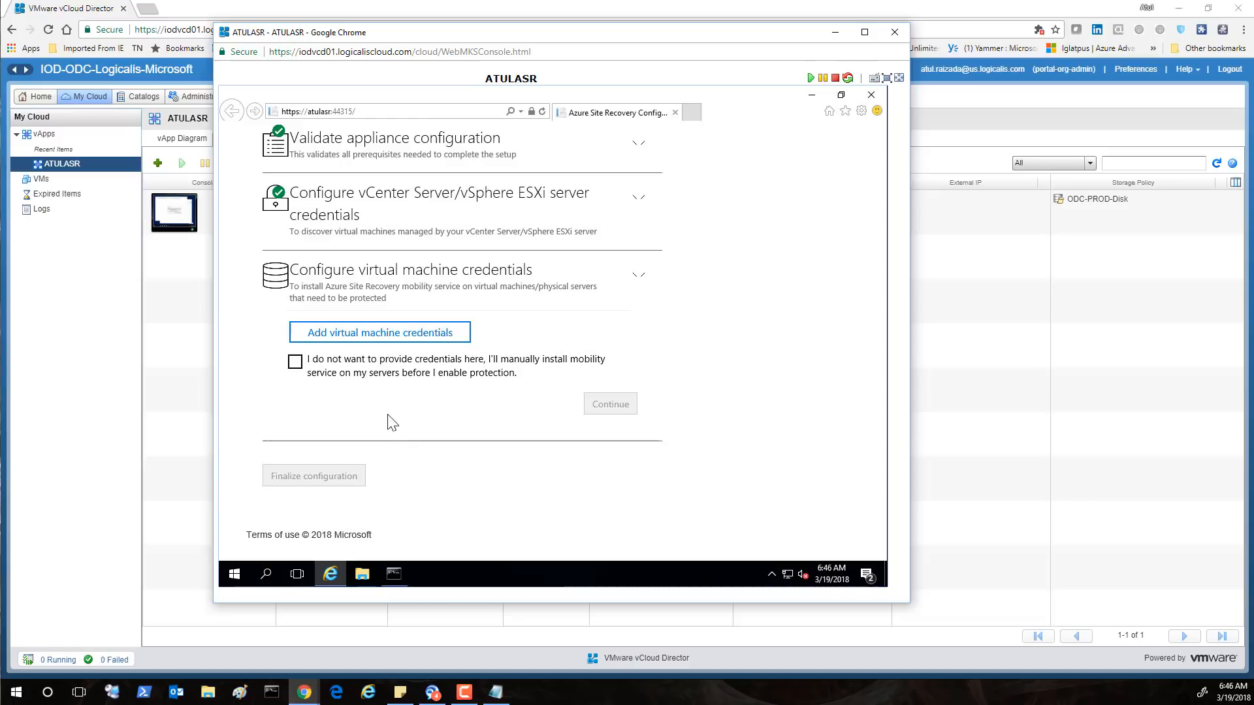
{"action": "left_click", "coordinate": [295, 363]}
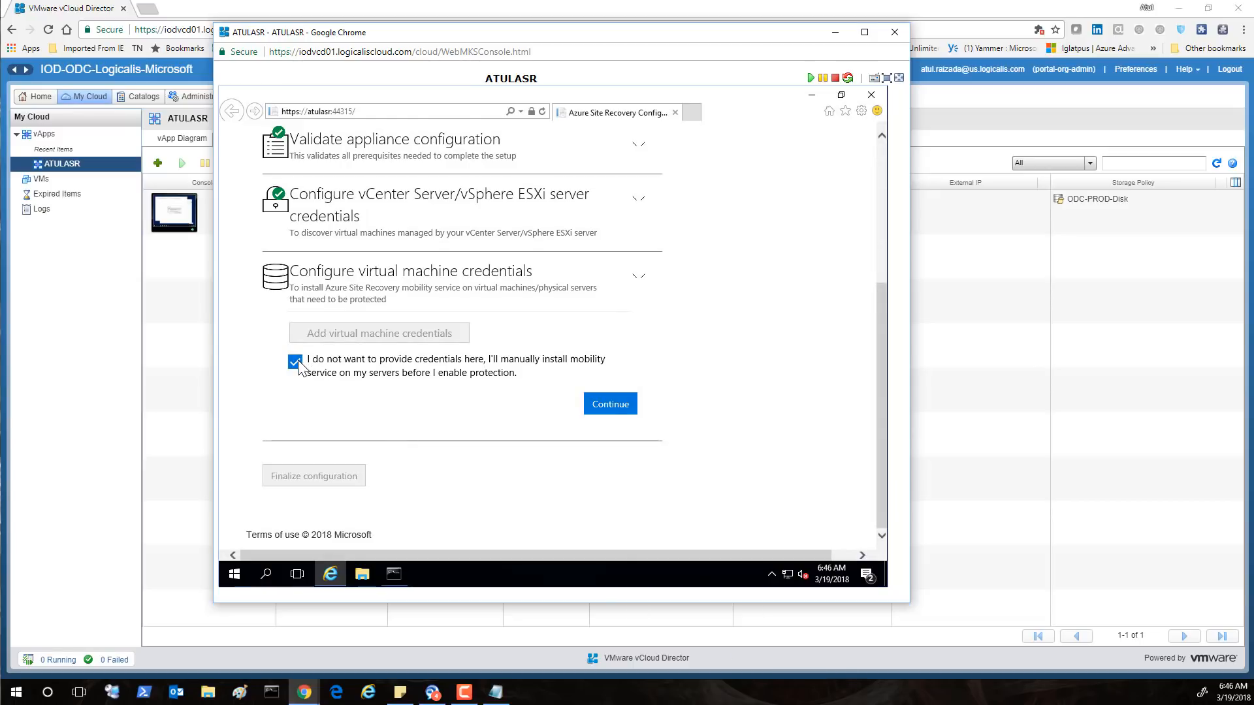
{"action": "left_click", "coordinate": [297, 363]}
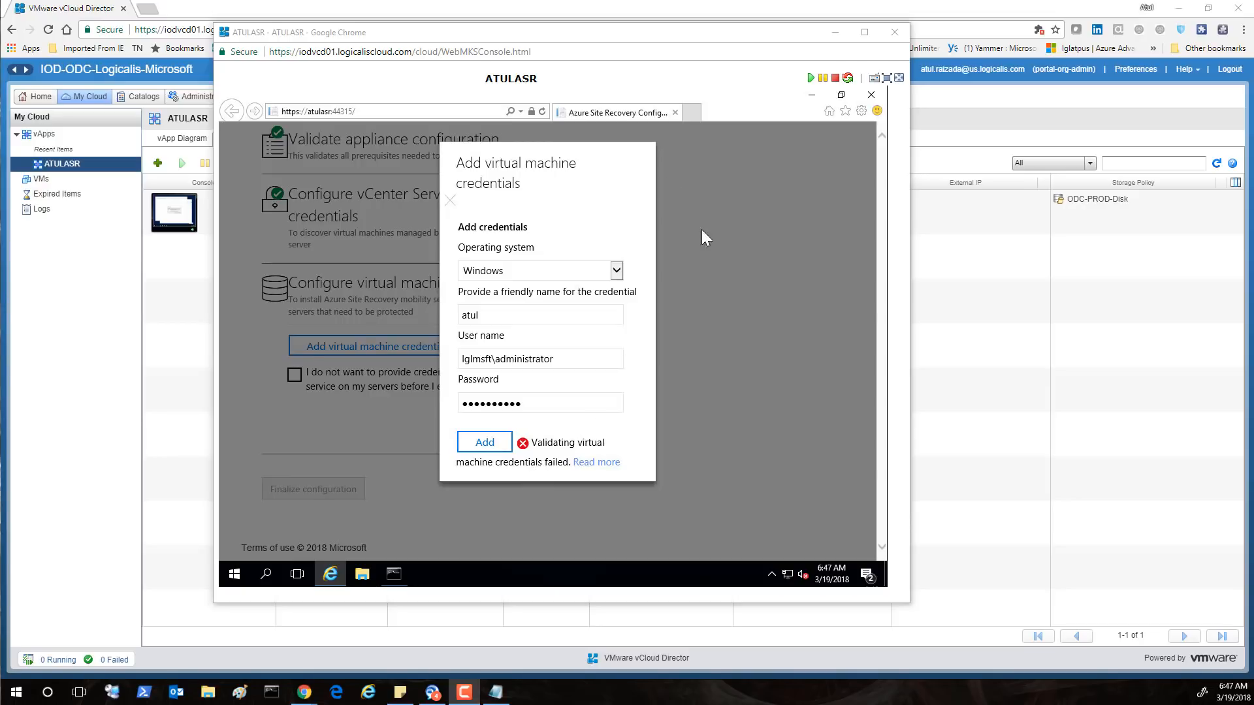
{"action": "left_click", "coordinate": [389, 436]}
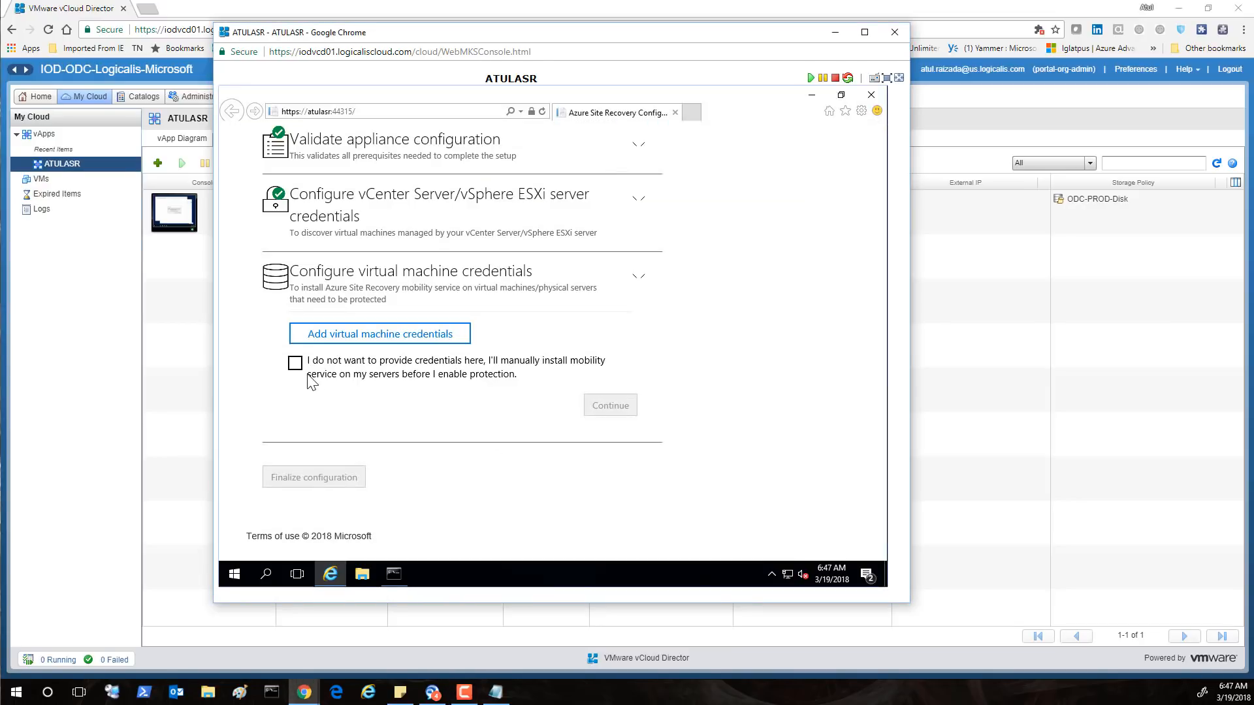
{"action": "left_click", "coordinate": [296, 363]}
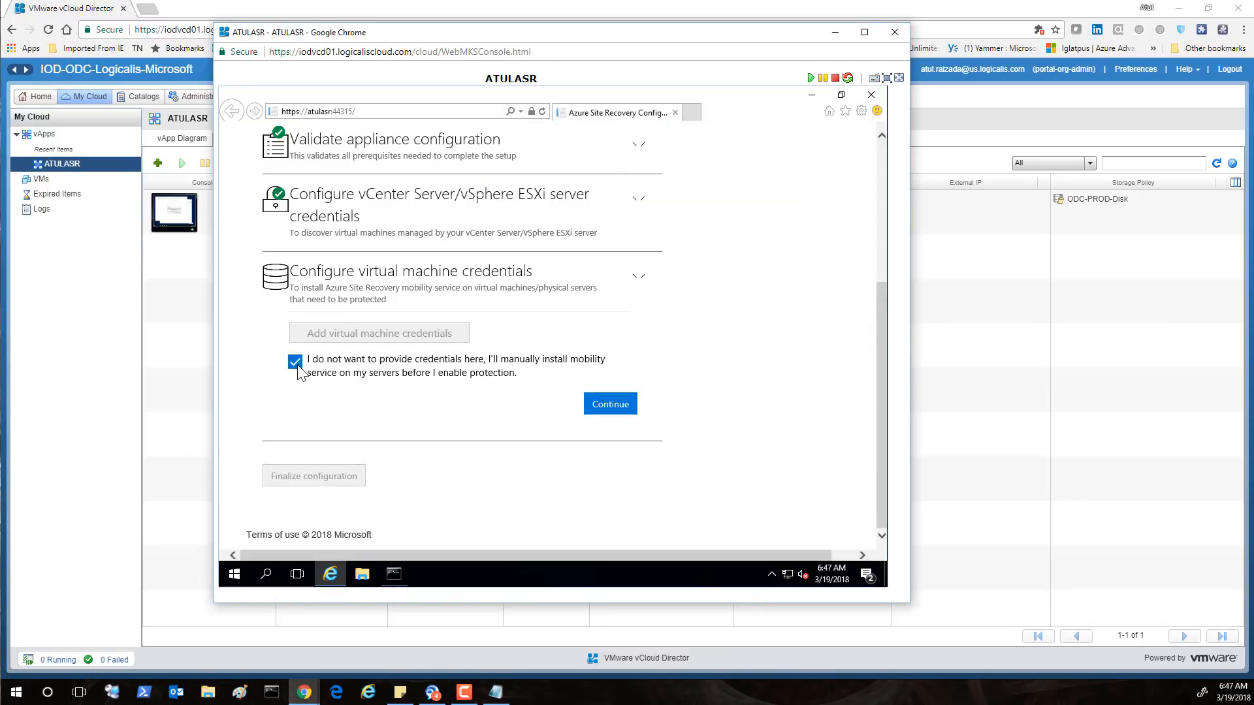
{"action": "left_click", "coordinate": [610, 402]}
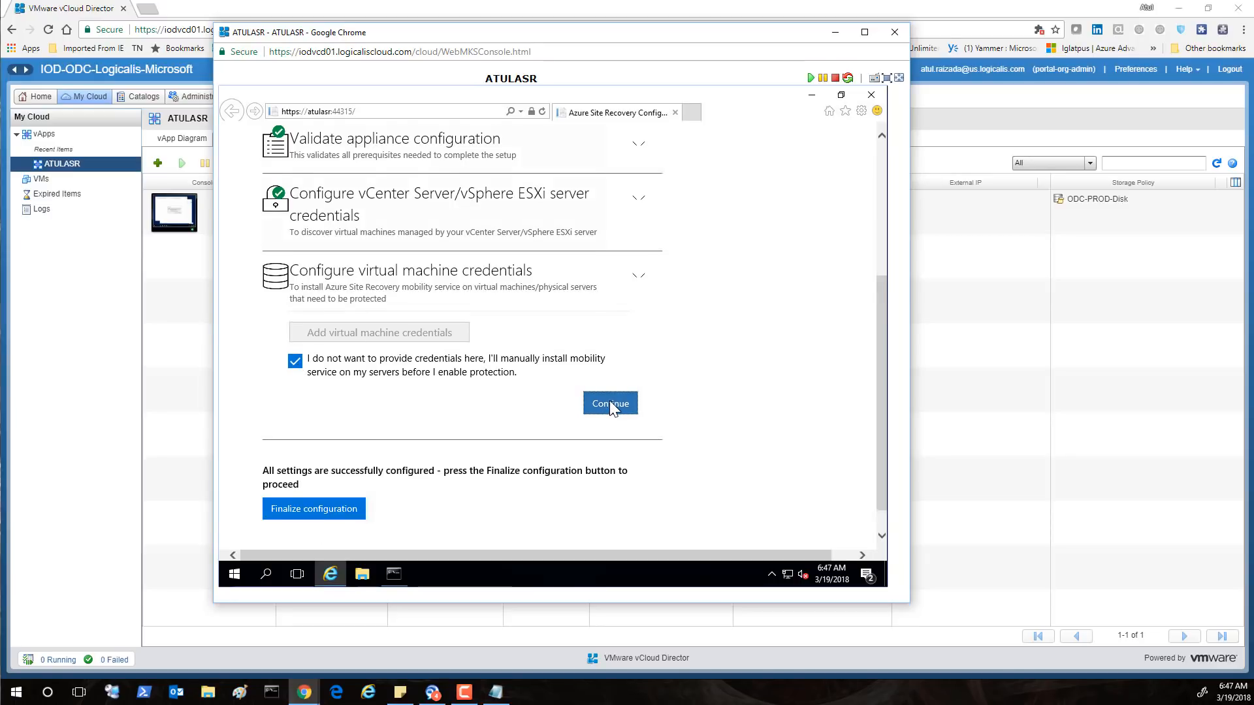
Finalize the configuration until every step shows Success, then follow the link to the Azure portal
{"action": "left_click", "coordinate": [332, 474]}
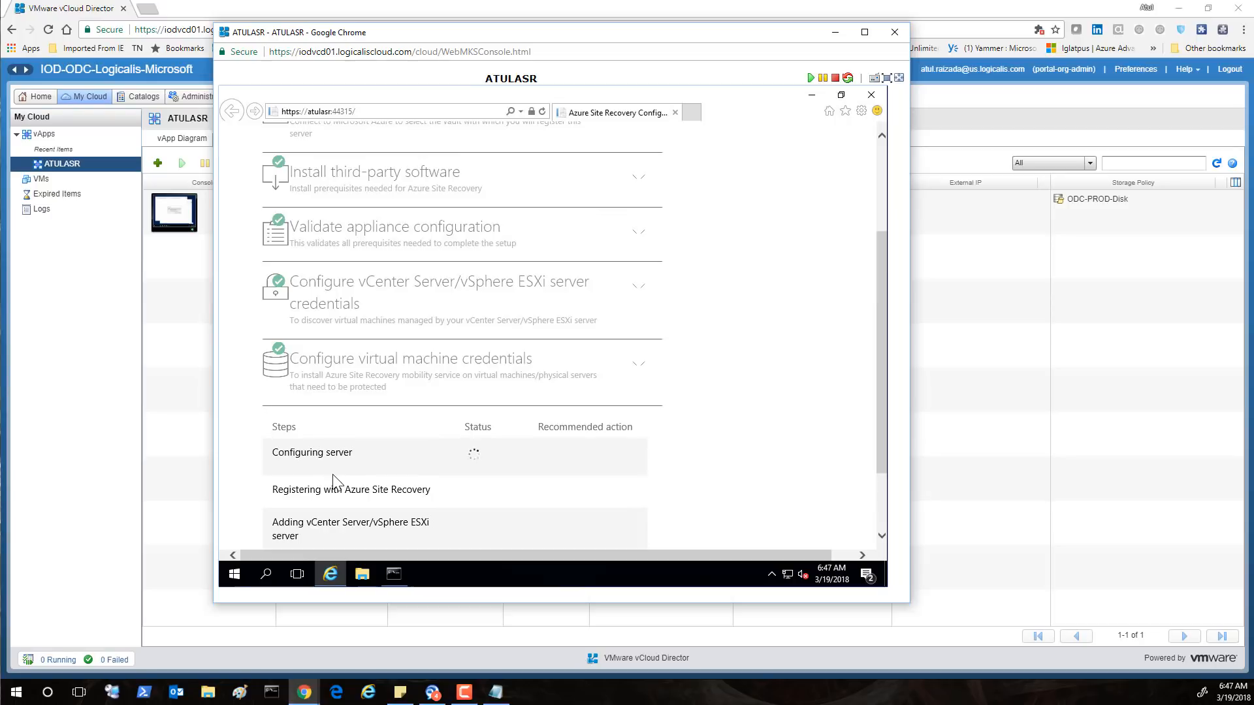
{"action": "left_click", "coordinate": [880, 506]}
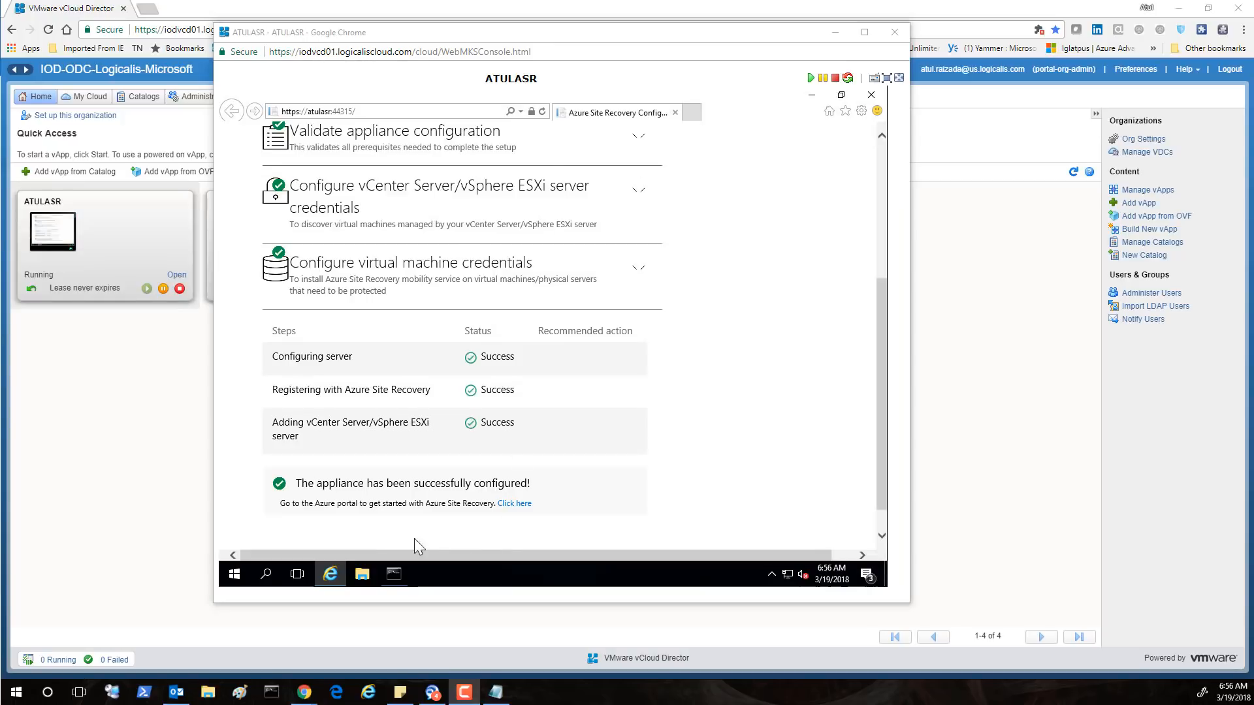
{"action": "left_click", "coordinate": [515, 503]}
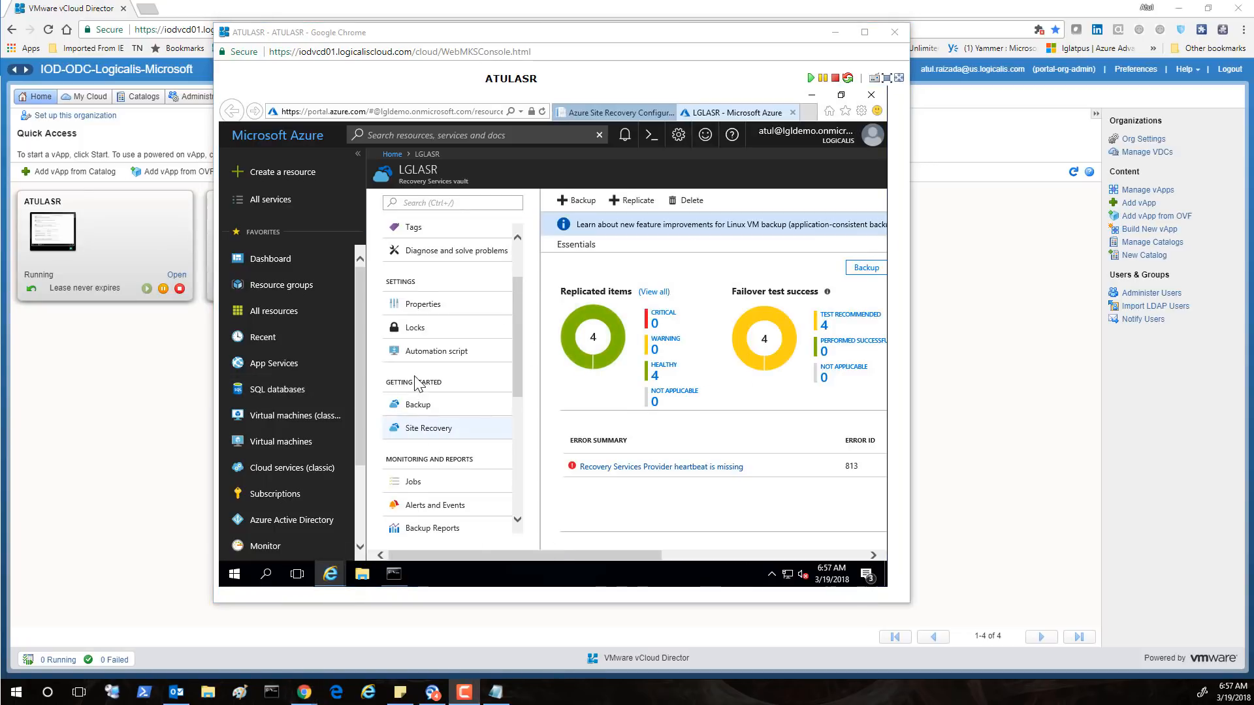
In Prepare Infrastructure, confirm the on-premises VMware to Azure protection goal and mark deployment planning 'Yes, I have done it'
{"action": "left_click", "coordinate": [423, 431]}
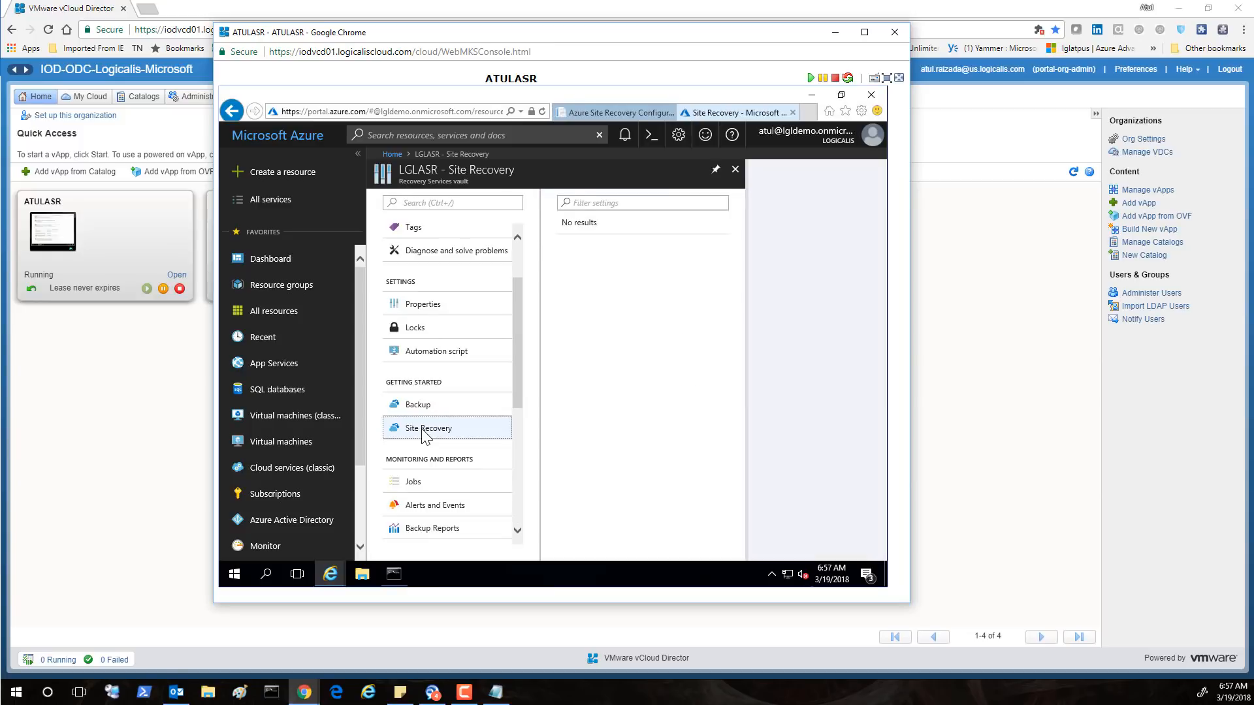
{"action": "left_click", "coordinate": [670, 262]}
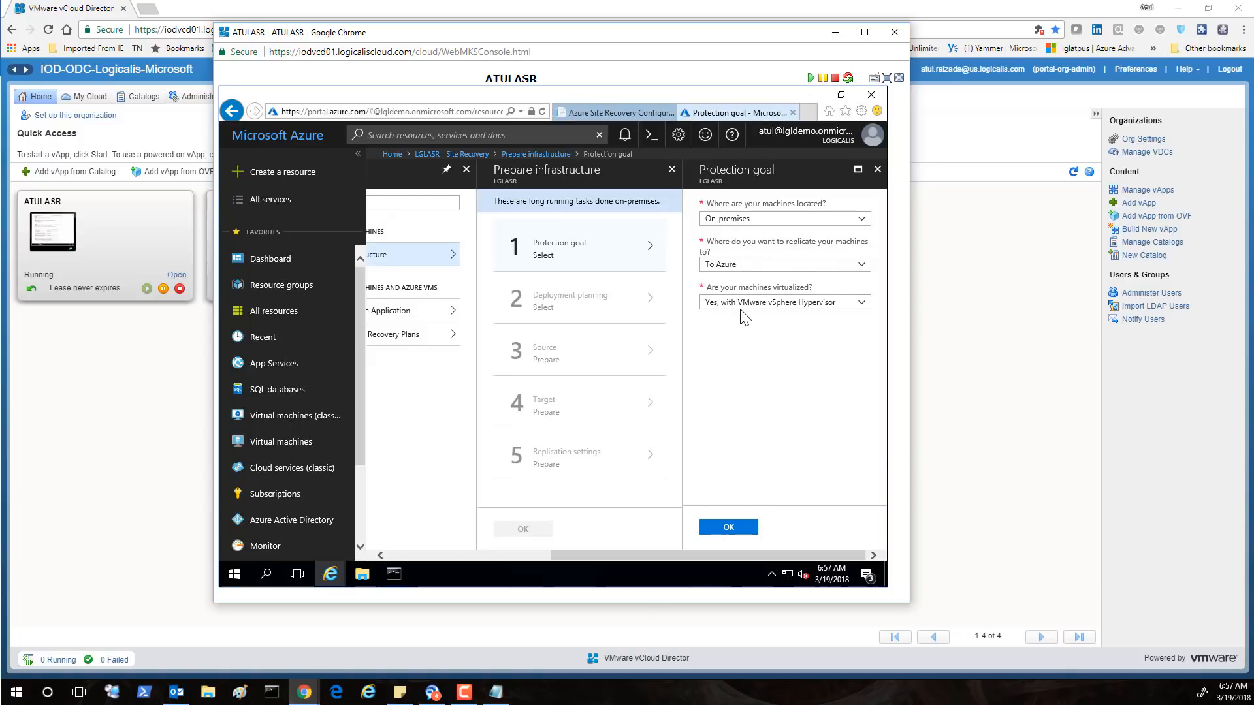
{"action": "left_click", "coordinate": [713, 529]}
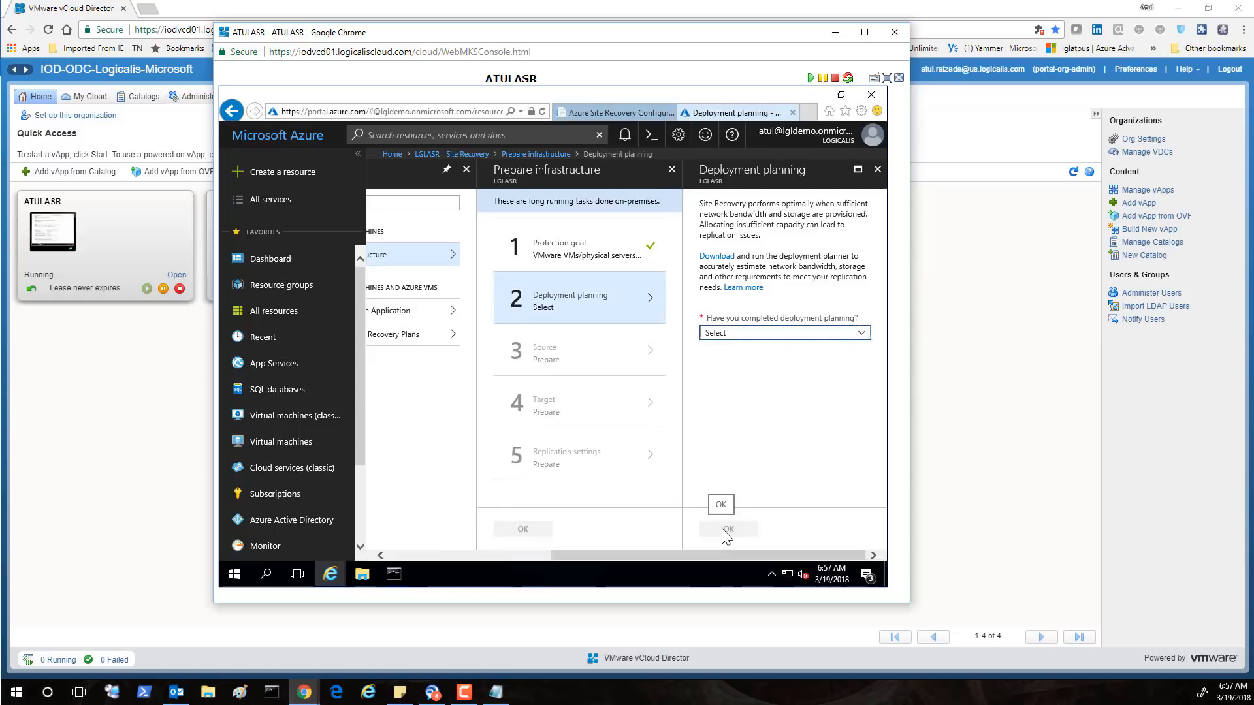
{"action": "left_click", "coordinate": [724, 338]}
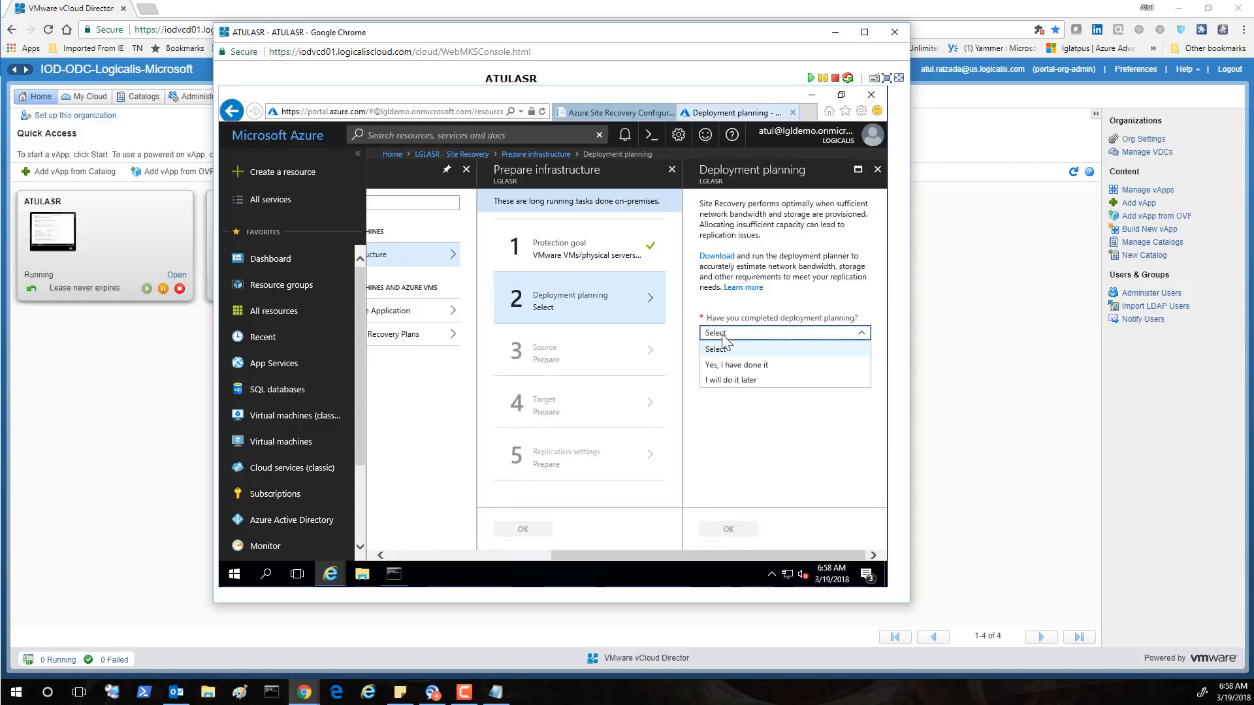
{"action": "left_click", "coordinate": [724, 365]}
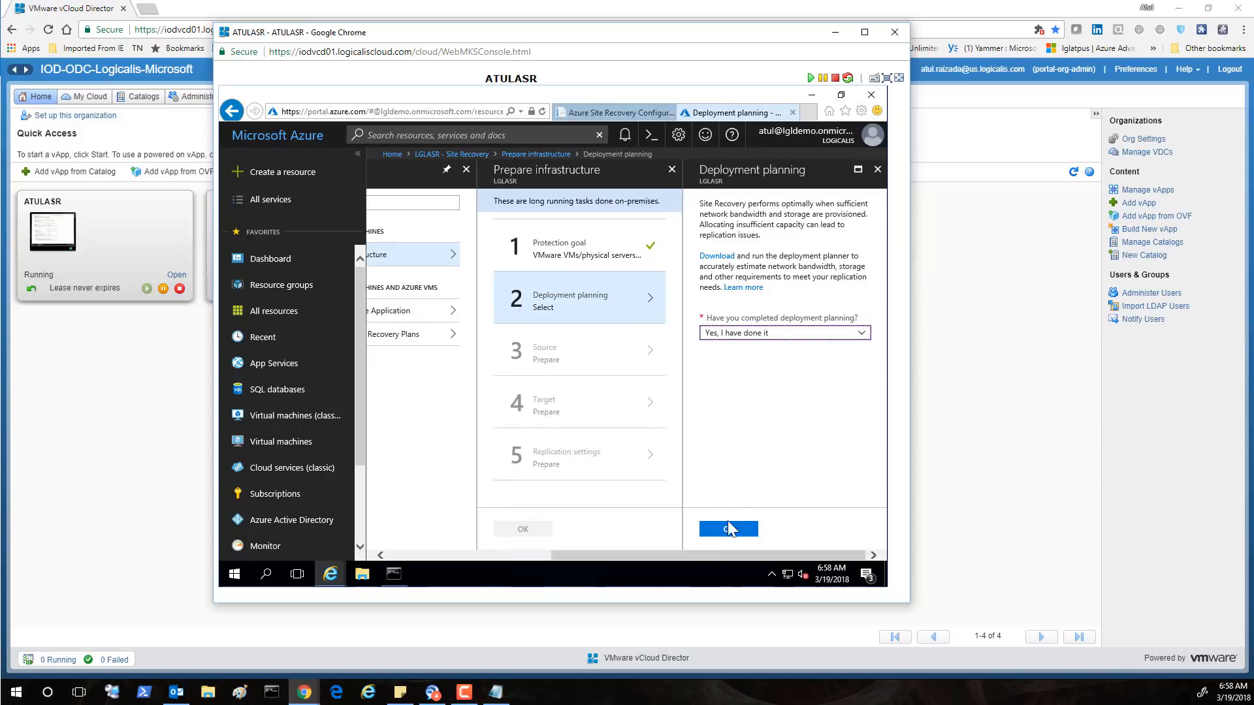
{"action": "left_click", "coordinate": [727, 533]}
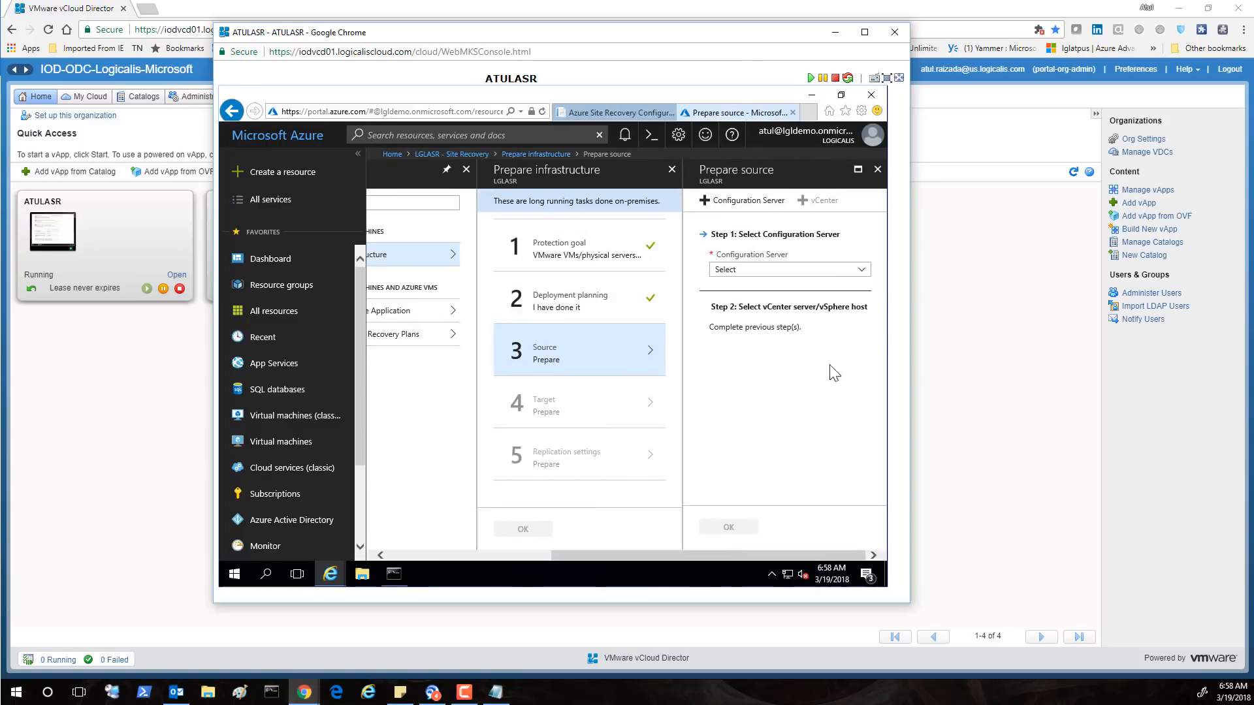
Choose ATULASR as the configuration server and accept the Logicalis subscription with Resource Manager as target
{"action": "left_click", "coordinate": [862, 273]}
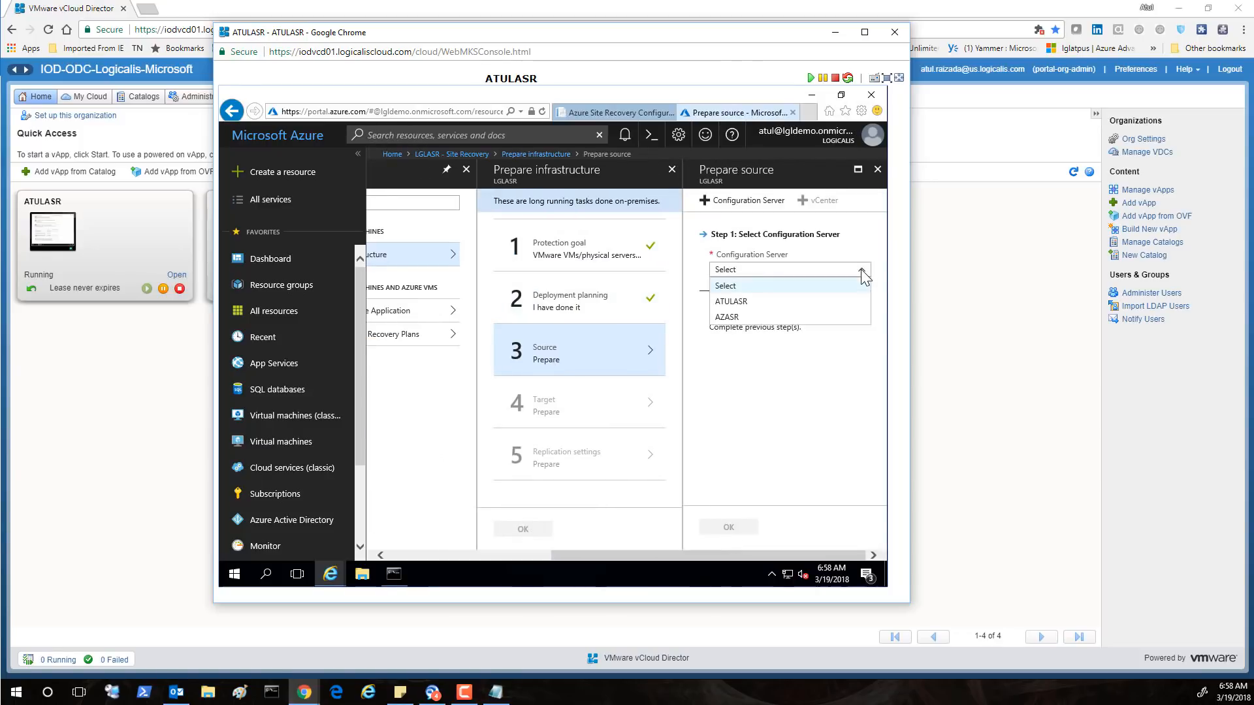
{"action": "left_click", "coordinate": [744, 305]}
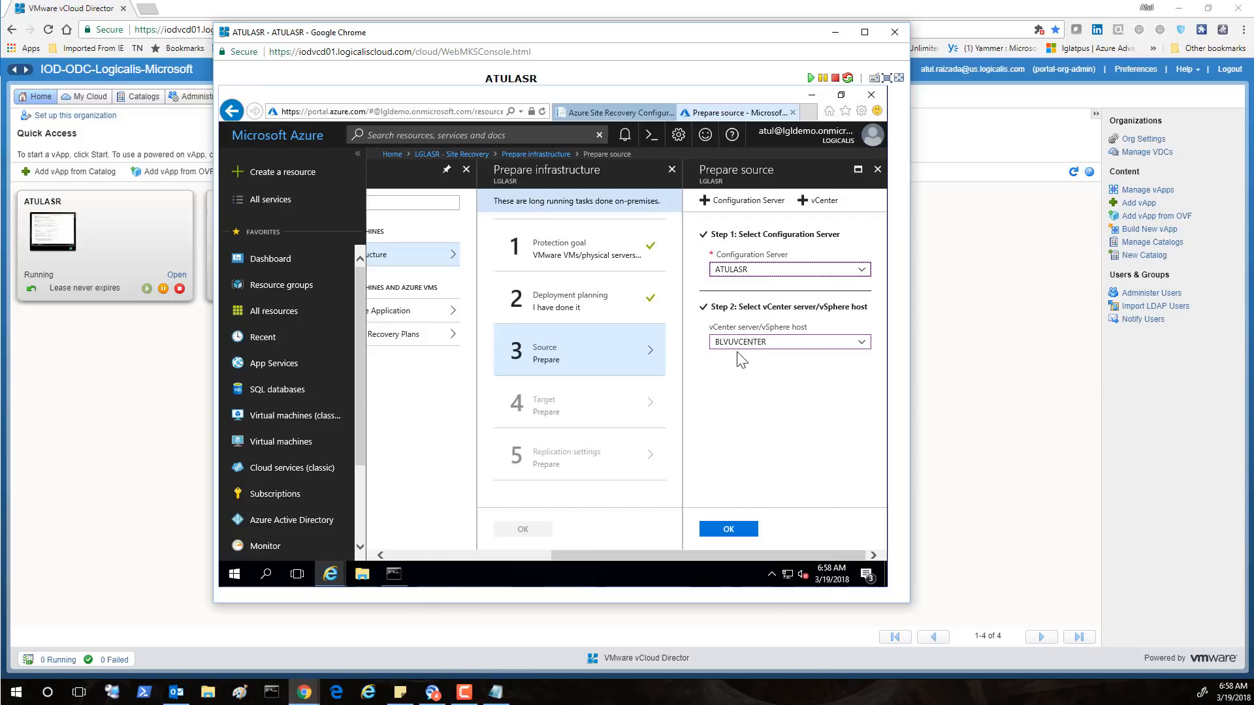
{"action": "left_click", "coordinate": [735, 527]}
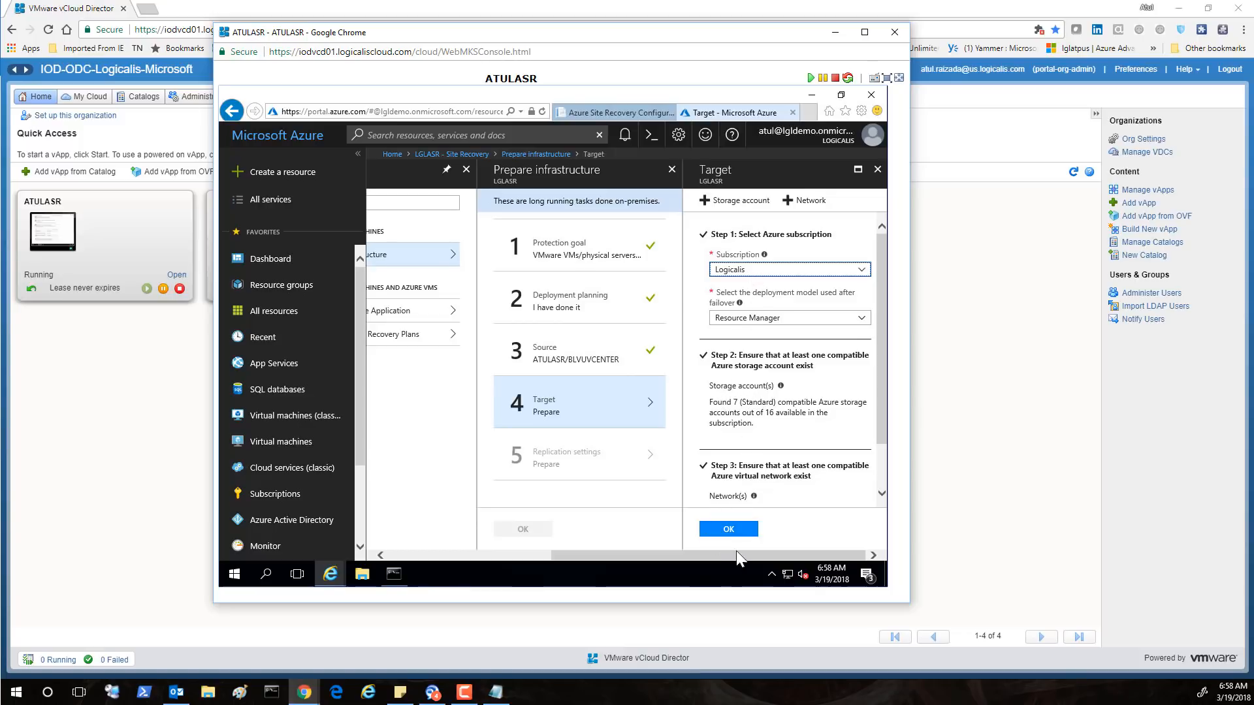
{"action": "left_click_drag", "start_coordinate": [719, 551], "coordinate": [759, 554]}
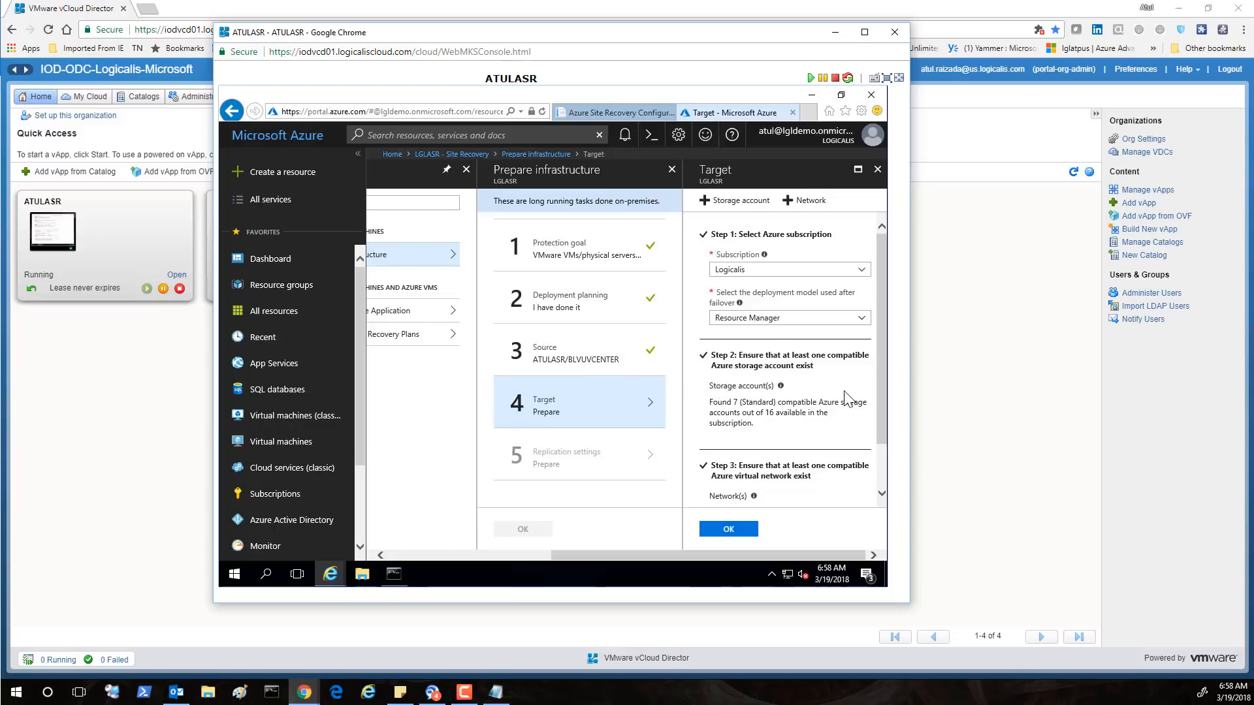
{"action": "left_click", "coordinate": [738, 530]}
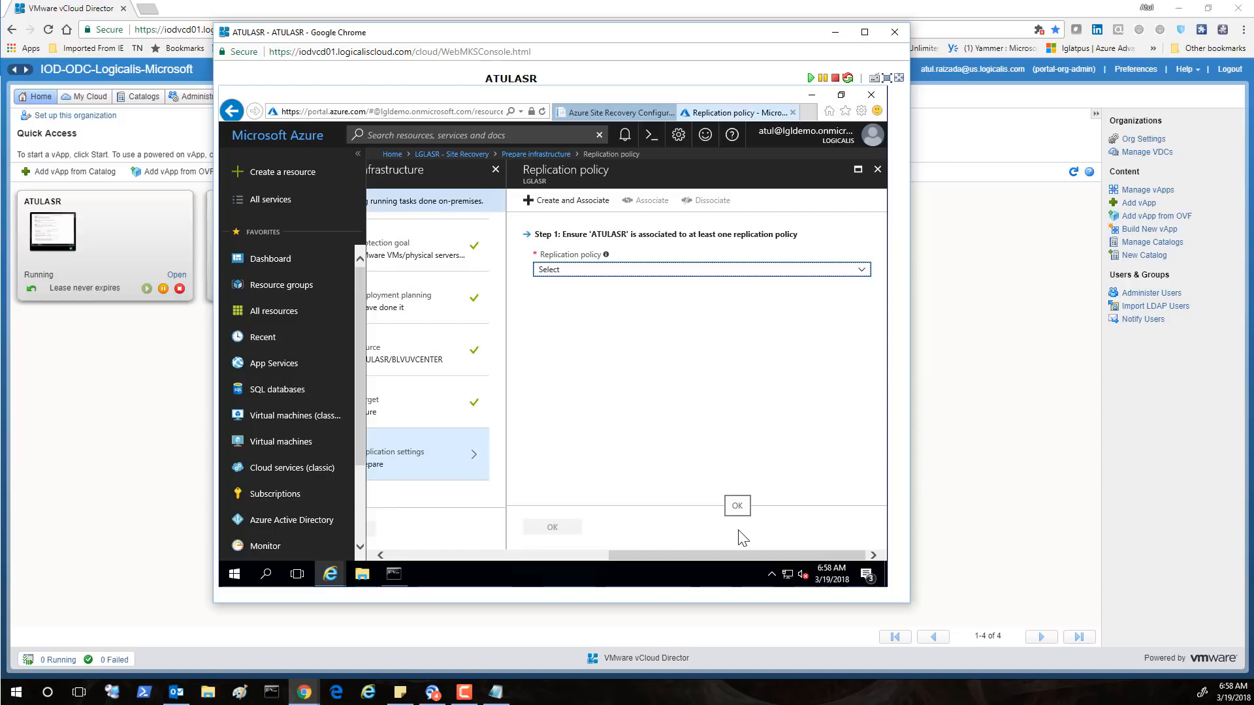
Select AZVCENTERPOLICY instead of VCENTER and associate ATULASR with that replication policy
{"action": "left_click", "coordinate": [864, 273]}
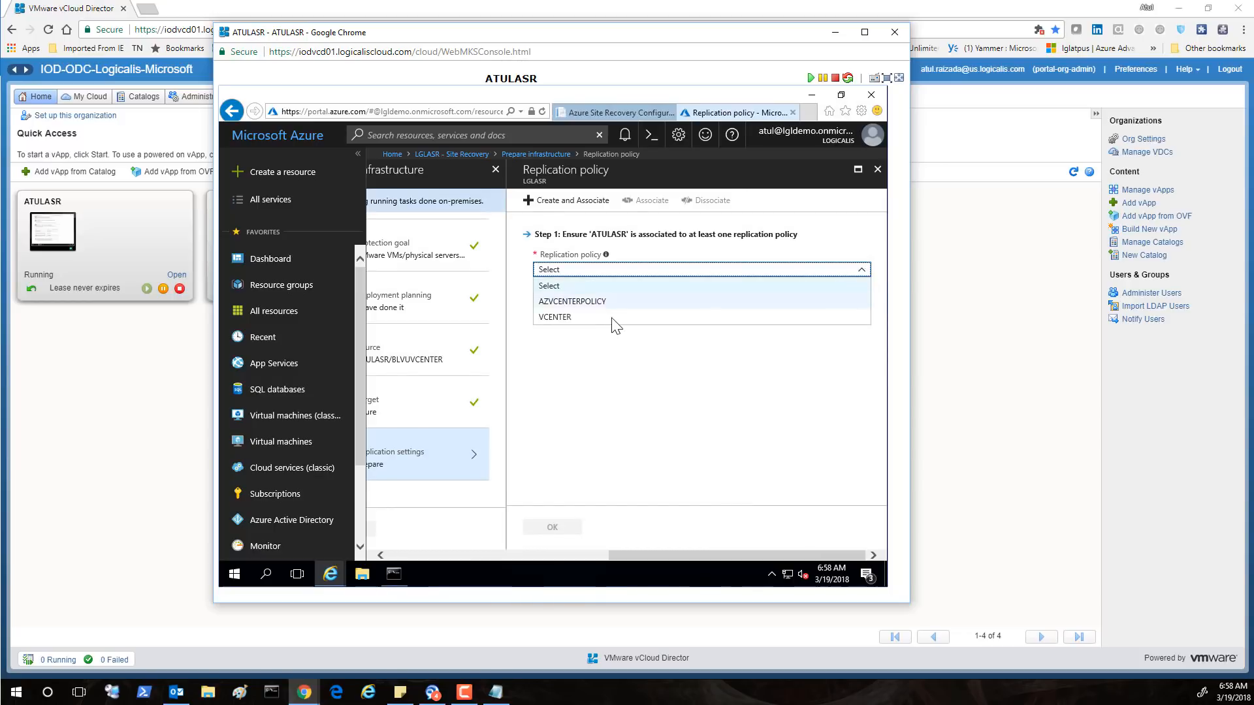
{"action": "left_click", "coordinate": [594, 318]}
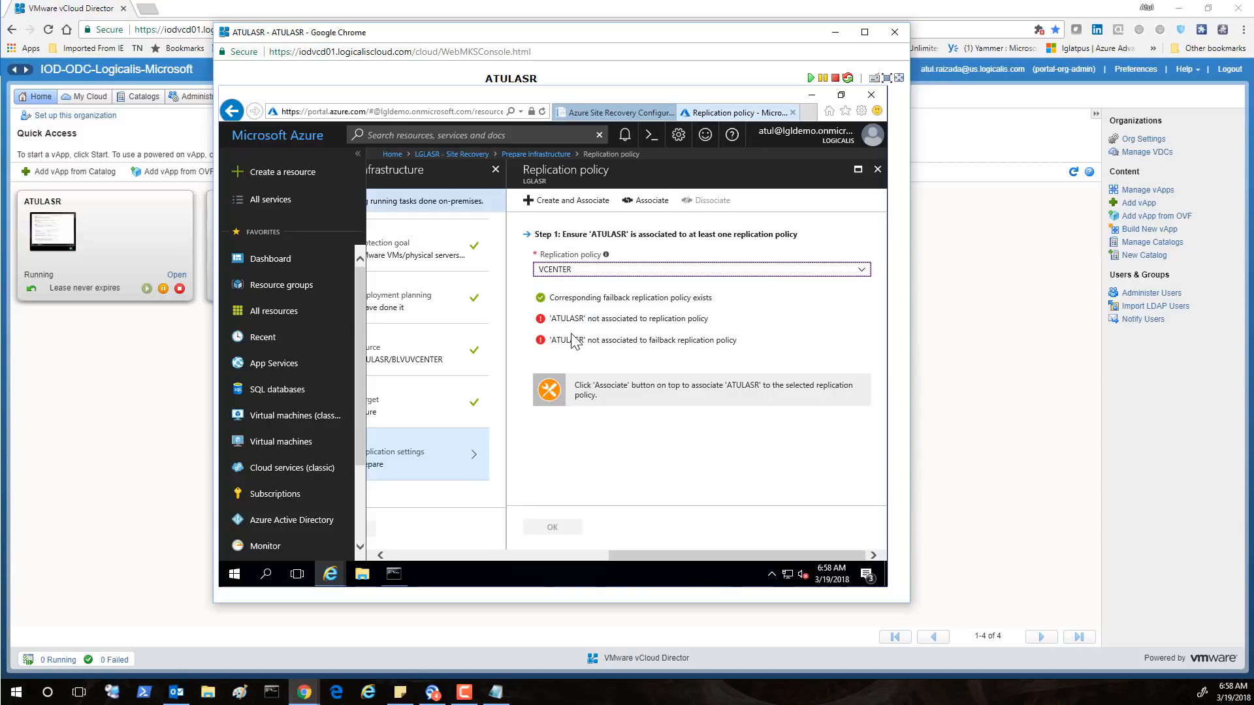
{"action": "left_click", "coordinate": [864, 271]}
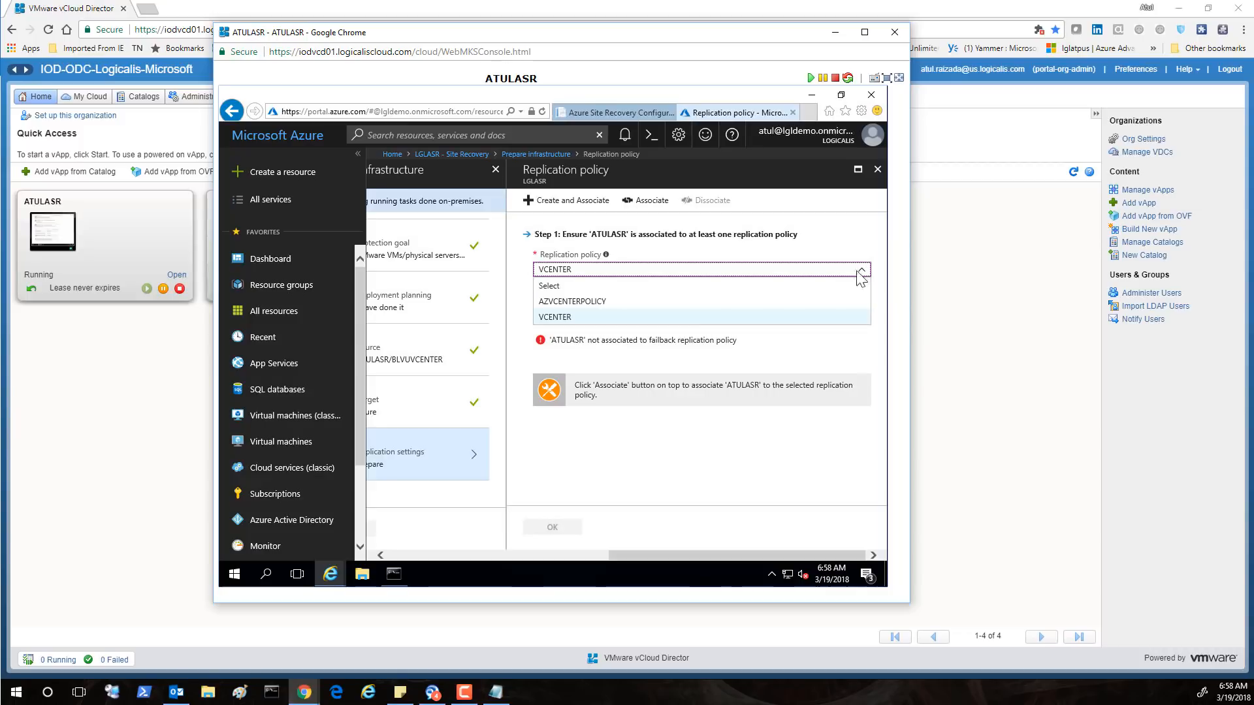
{"action": "left_click", "coordinate": [601, 301]}
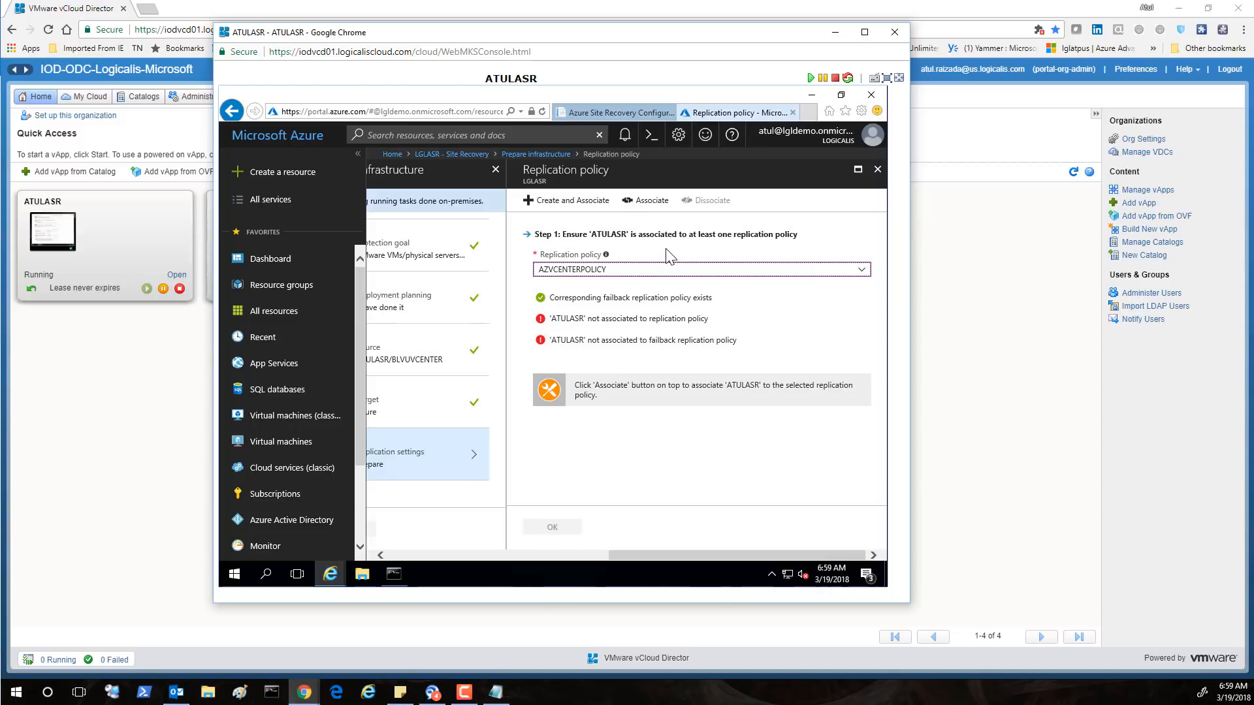
{"action": "left_click", "coordinate": [650, 204]}
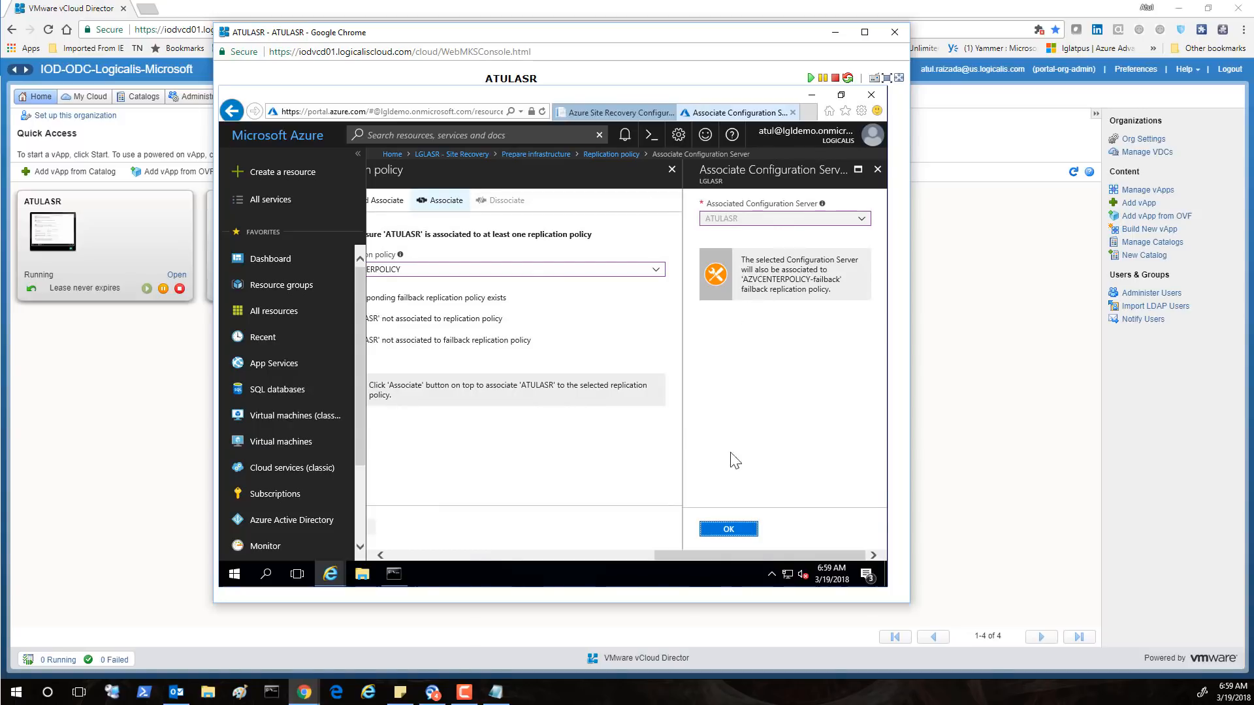
{"action": "left_click", "coordinate": [730, 530]}
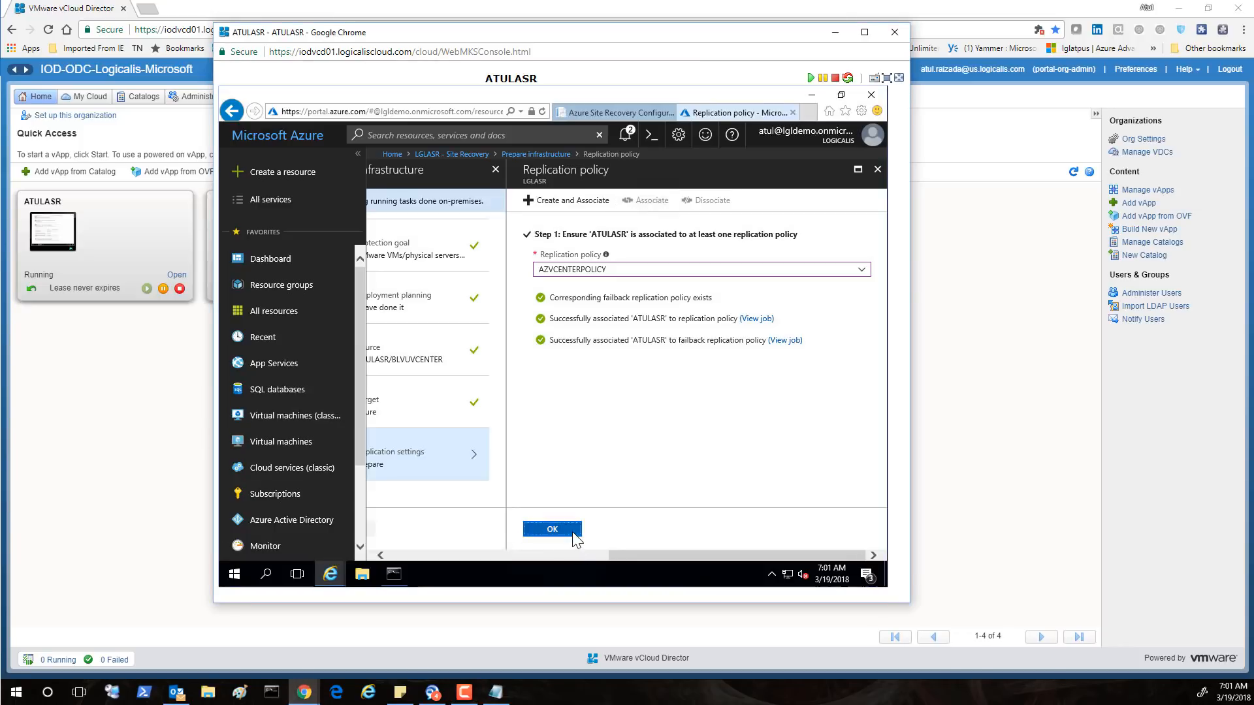
{"action": "left_click", "coordinate": [573, 534]}
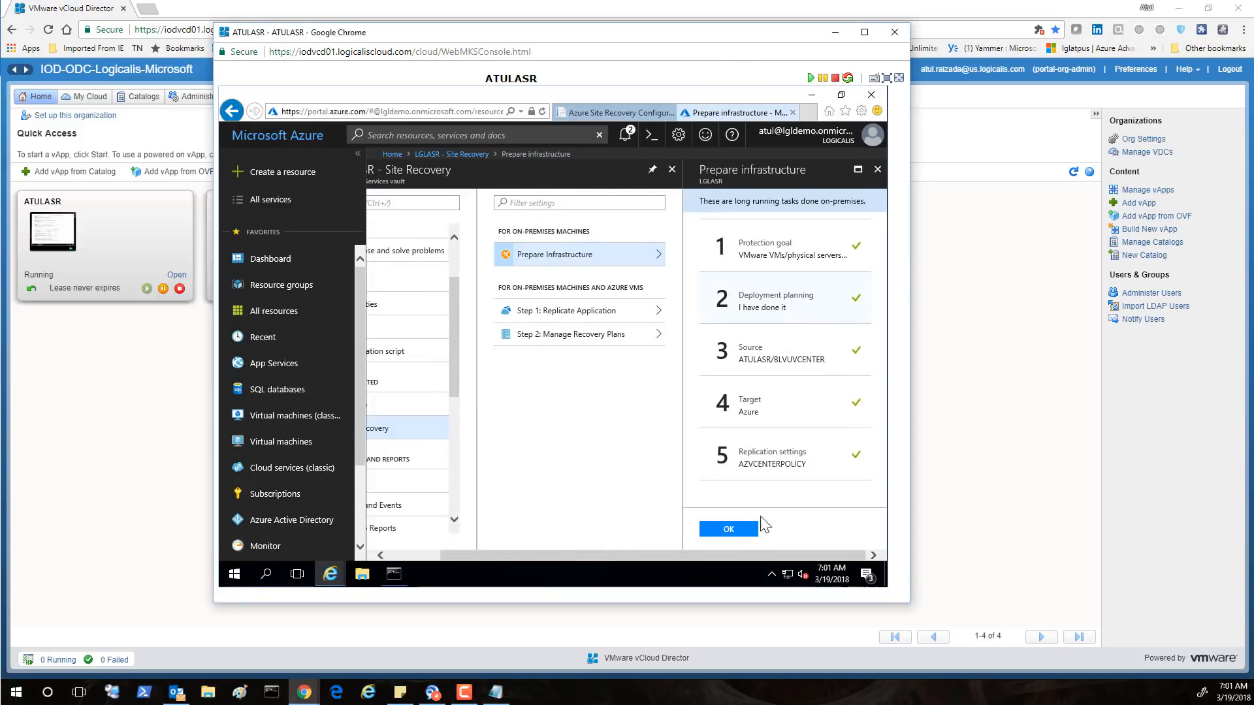
Finish infrastructure preparation, close Site Recovery, and add hdiux.azureedge.net to the trusted sites
{"action": "left_click", "coordinate": [730, 529]}
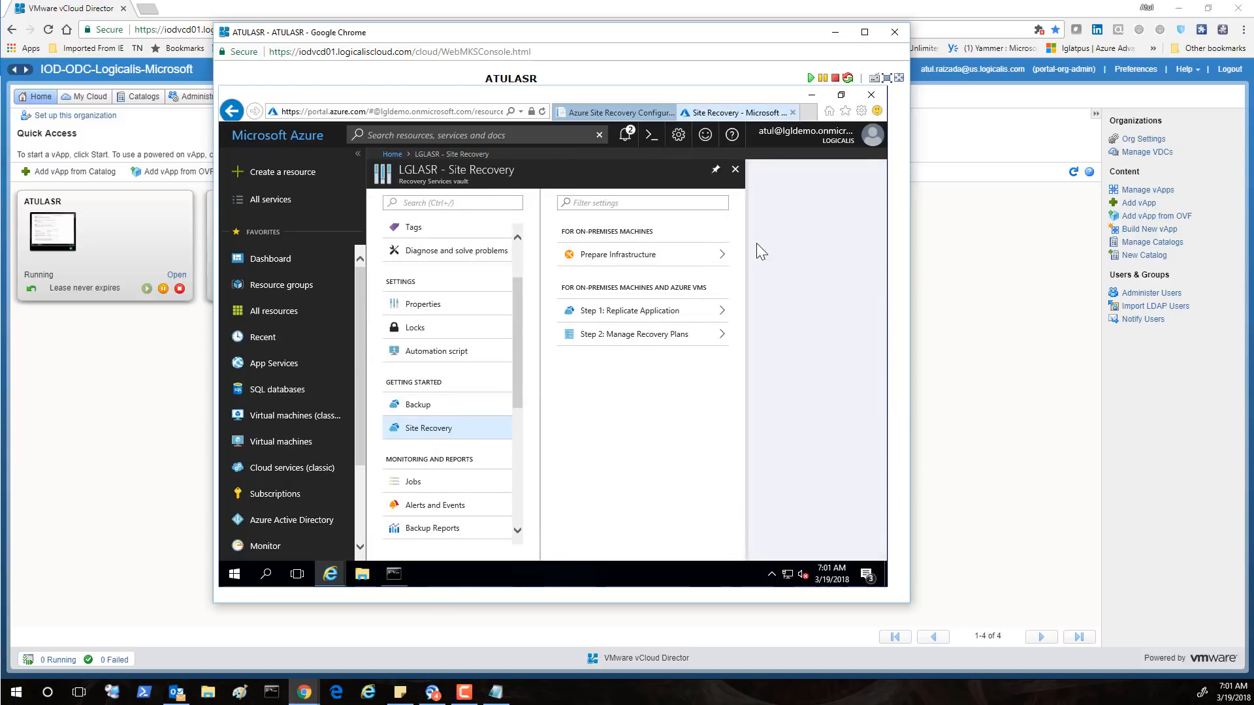
{"action": "left_click", "coordinate": [738, 171]}
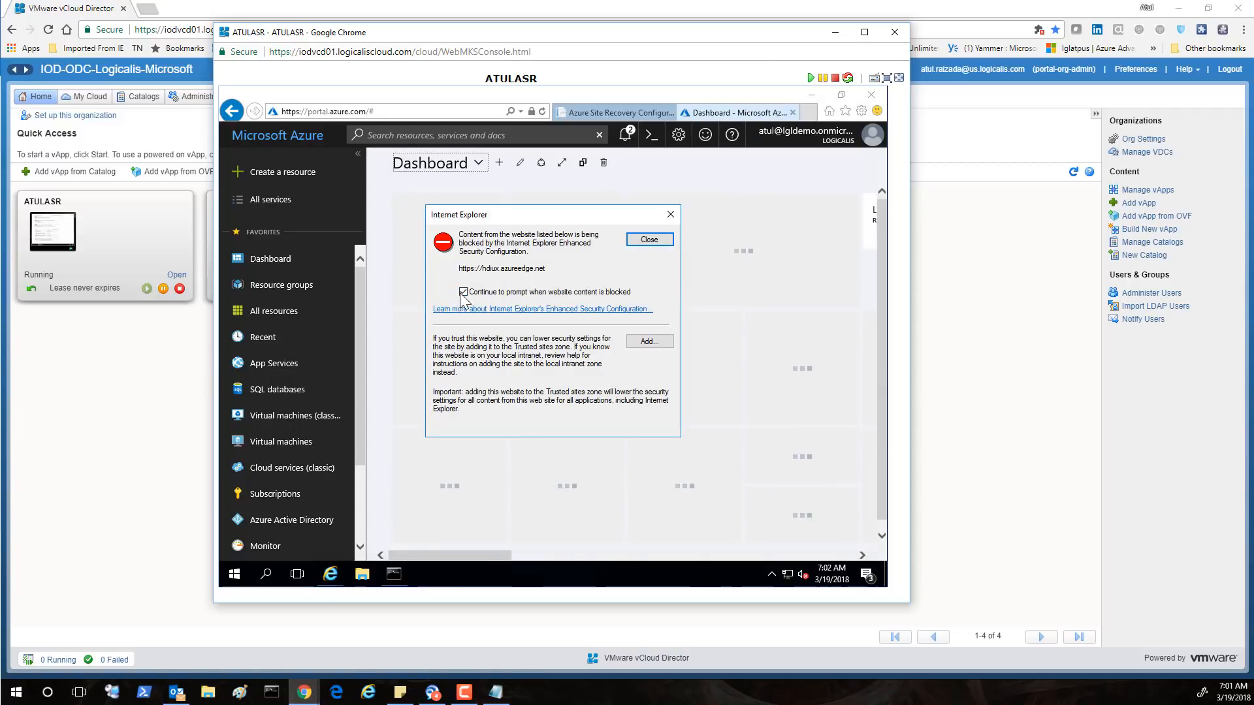
{"action": "left_click", "coordinate": [649, 341]}
{"action": "left_click", "coordinate": [645, 312]}
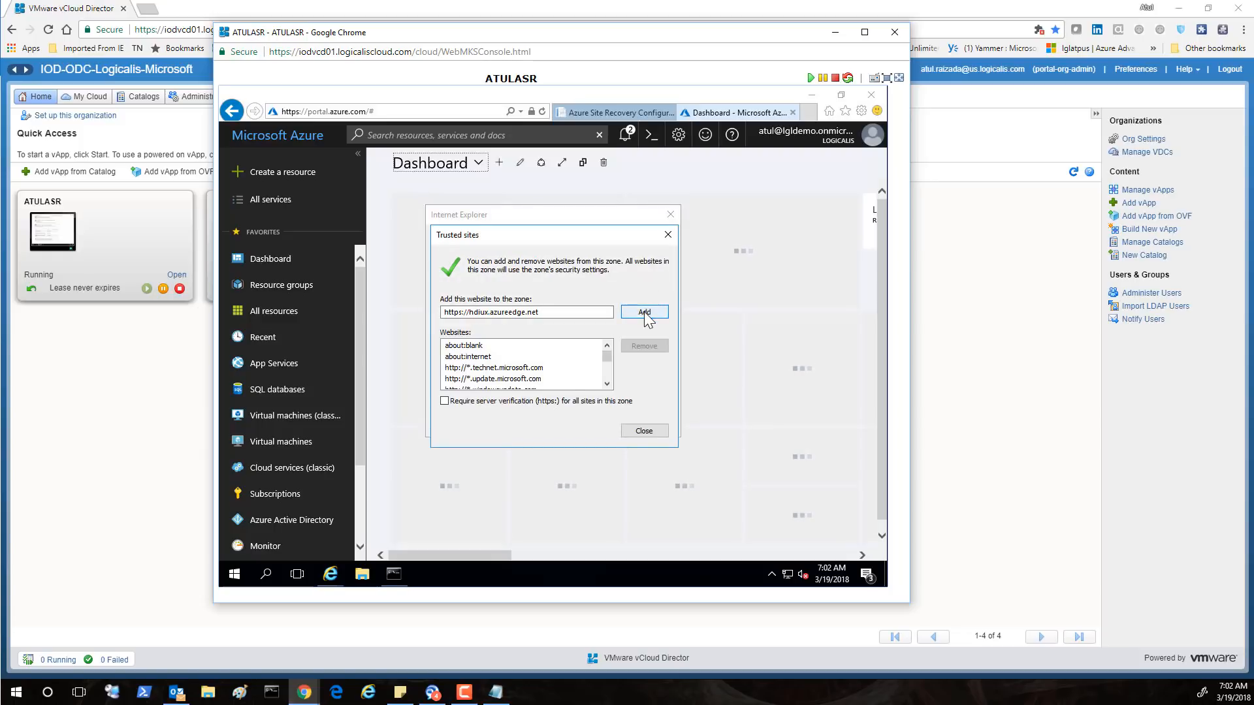
{"action": "left_click", "coordinate": [644, 432]}
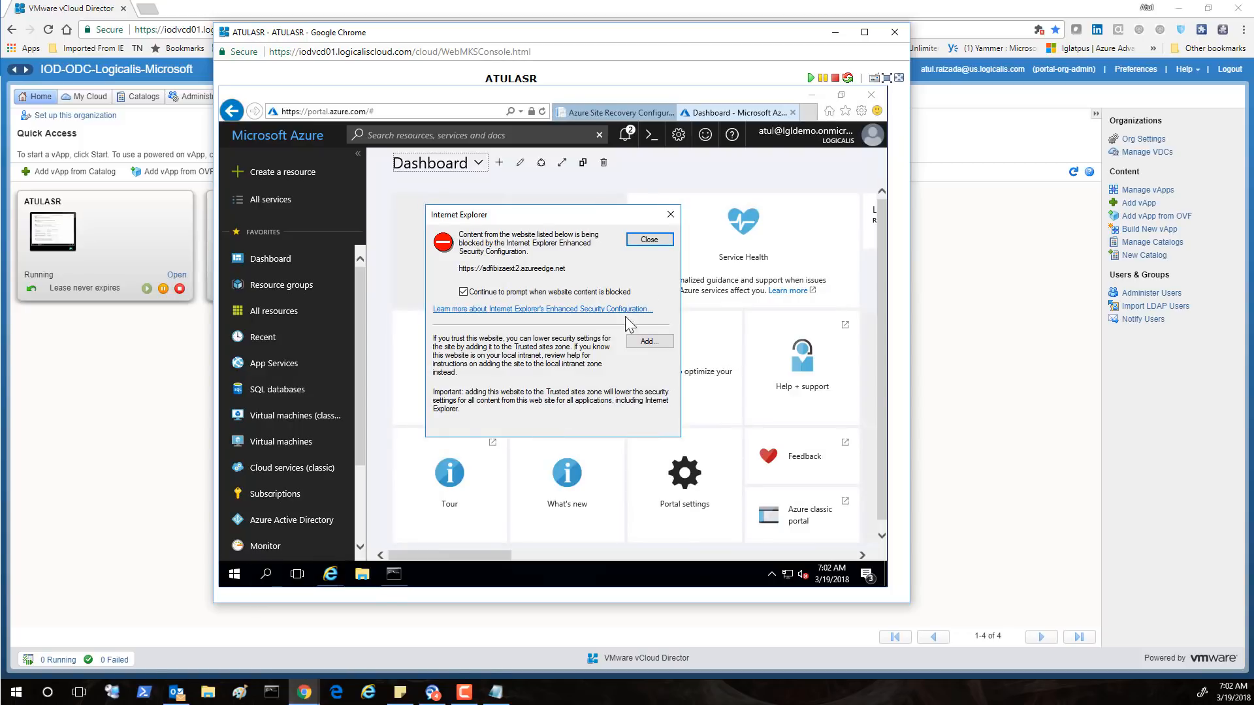
{"action": "left_click", "coordinate": [656, 239]}
Close Internet Explorer with all its tabs and launch Server Manager from Start
{"action": "left_click", "coordinate": [871, 97]}
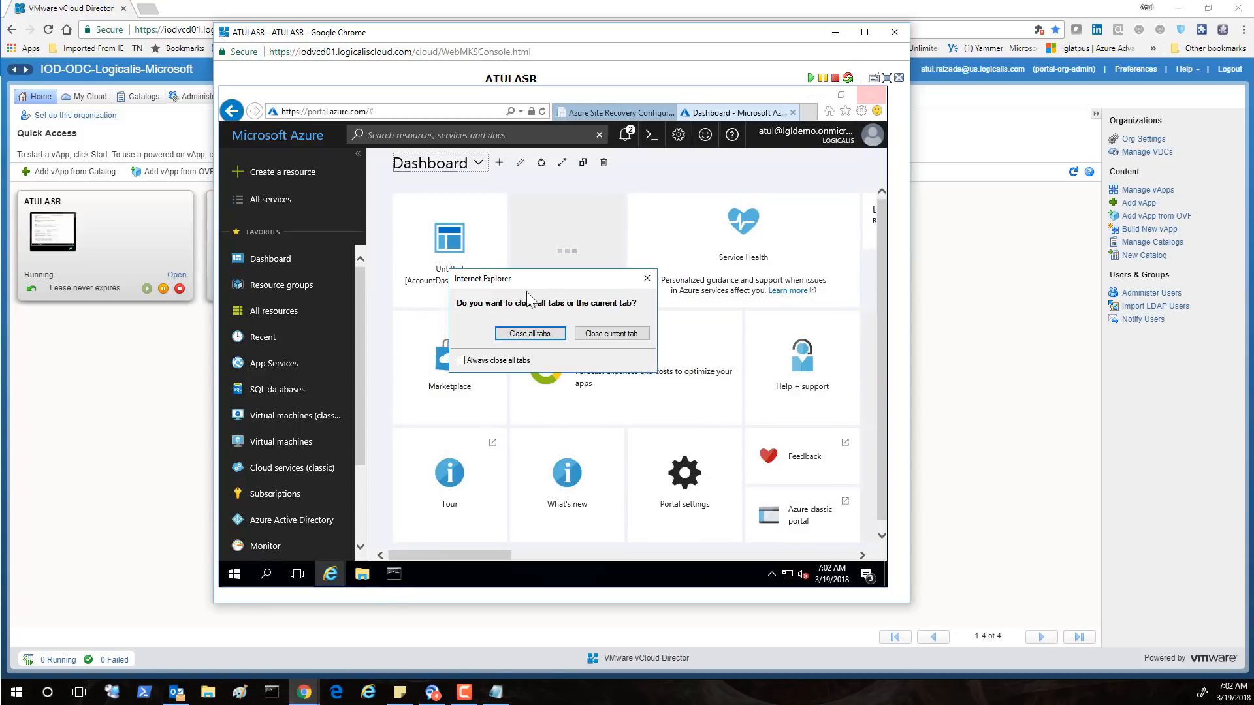
{"action": "left_click", "coordinate": [518, 334]}
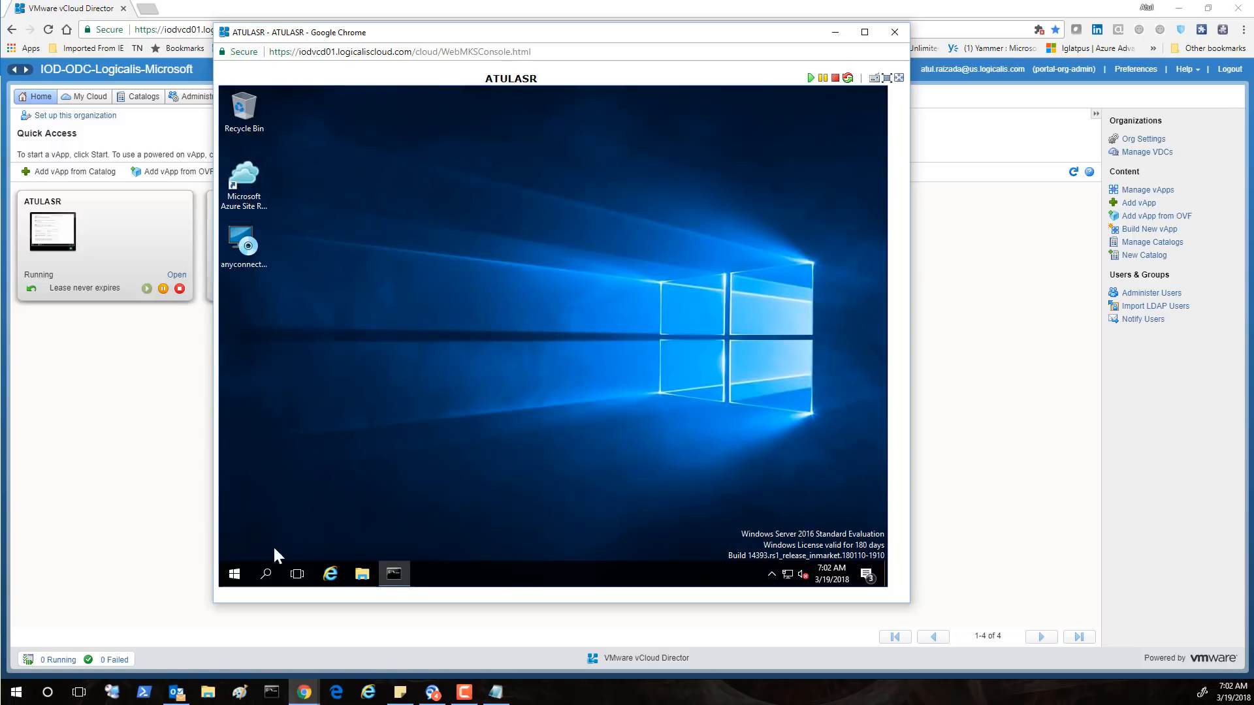
{"action": "left_click", "coordinate": [234, 574]}
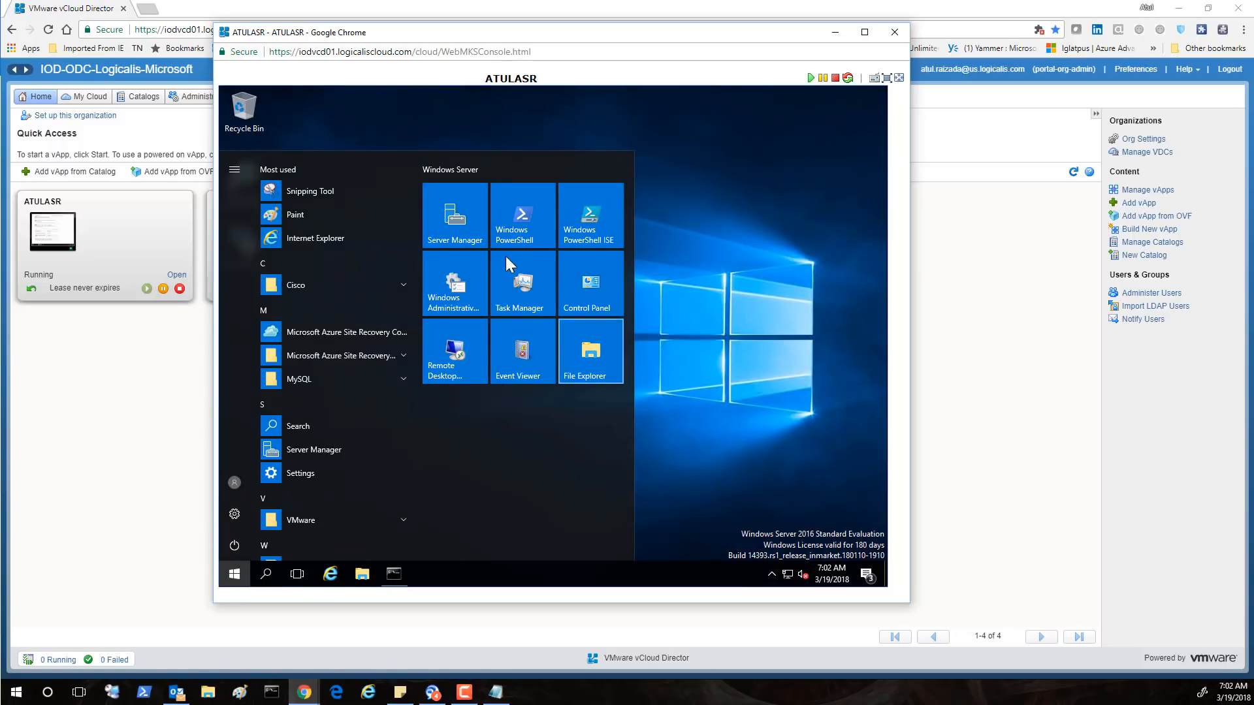
{"action": "left_click", "coordinate": [457, 229]}
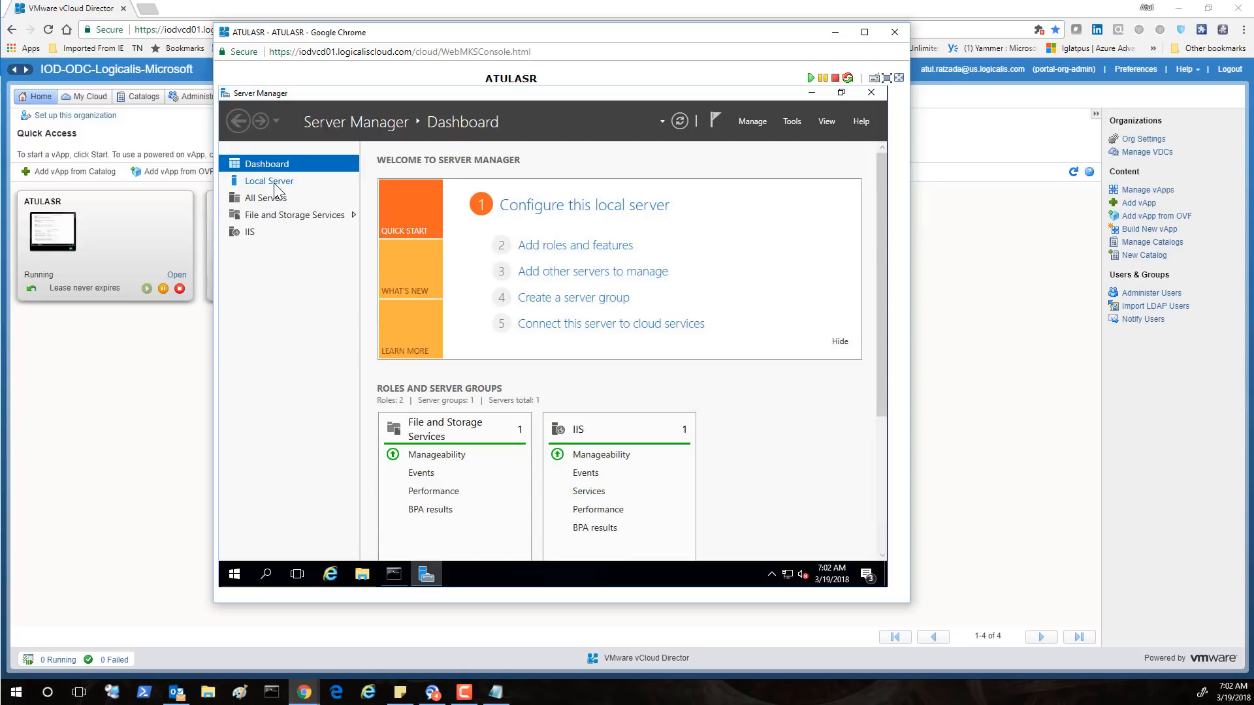
Turn IE Enhanced Security Configuration off for Administrators under Local Server, then close Server Manager
{"action": "left_click", "coordinate": [274, 190]}
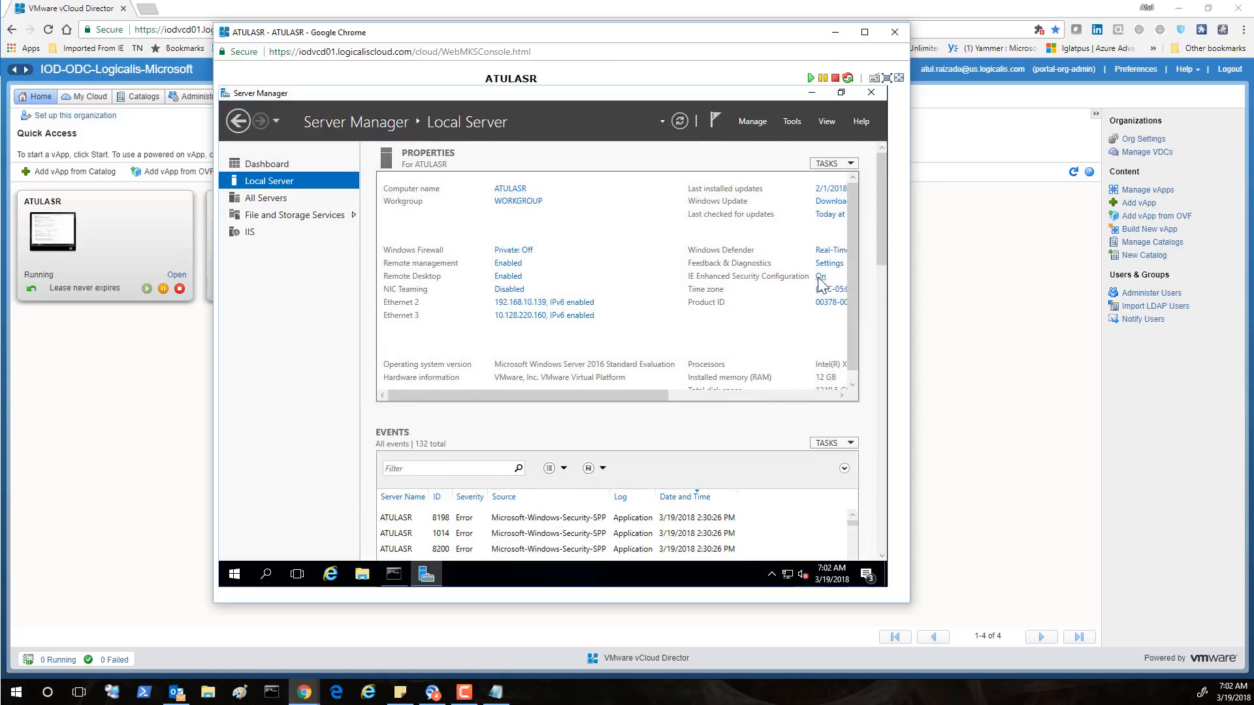
{"action": "left_click", "coordinate": [820, 278]}
{"action": "left_click", "coordinate": [474, 312]}
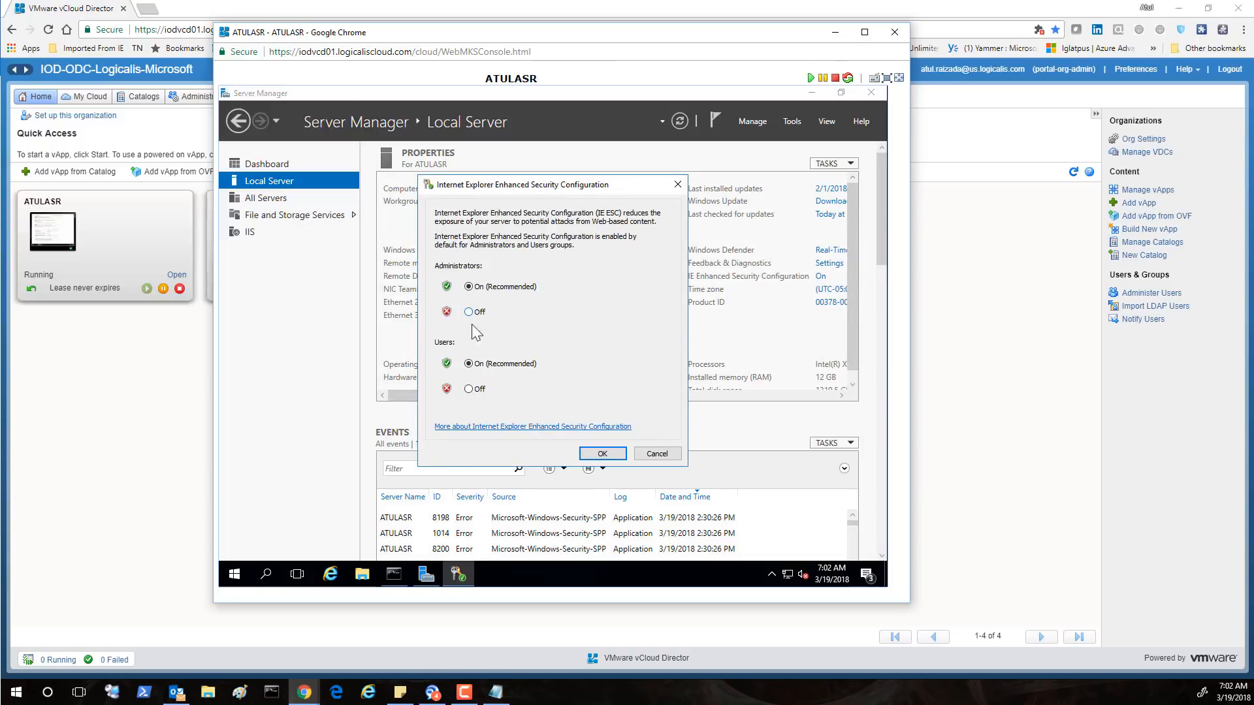
{"action": "left_click", "coordinate": [602, 453]}
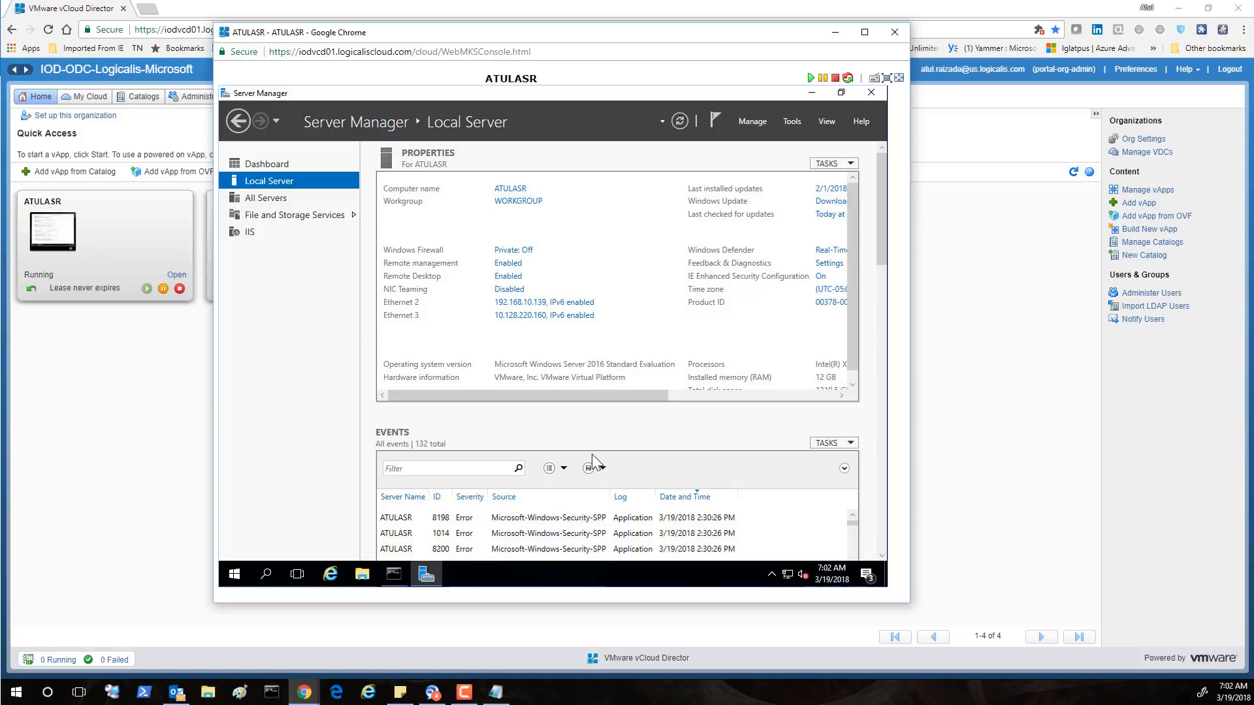
{"action": "left_click", "coordinate": [869, 95]}
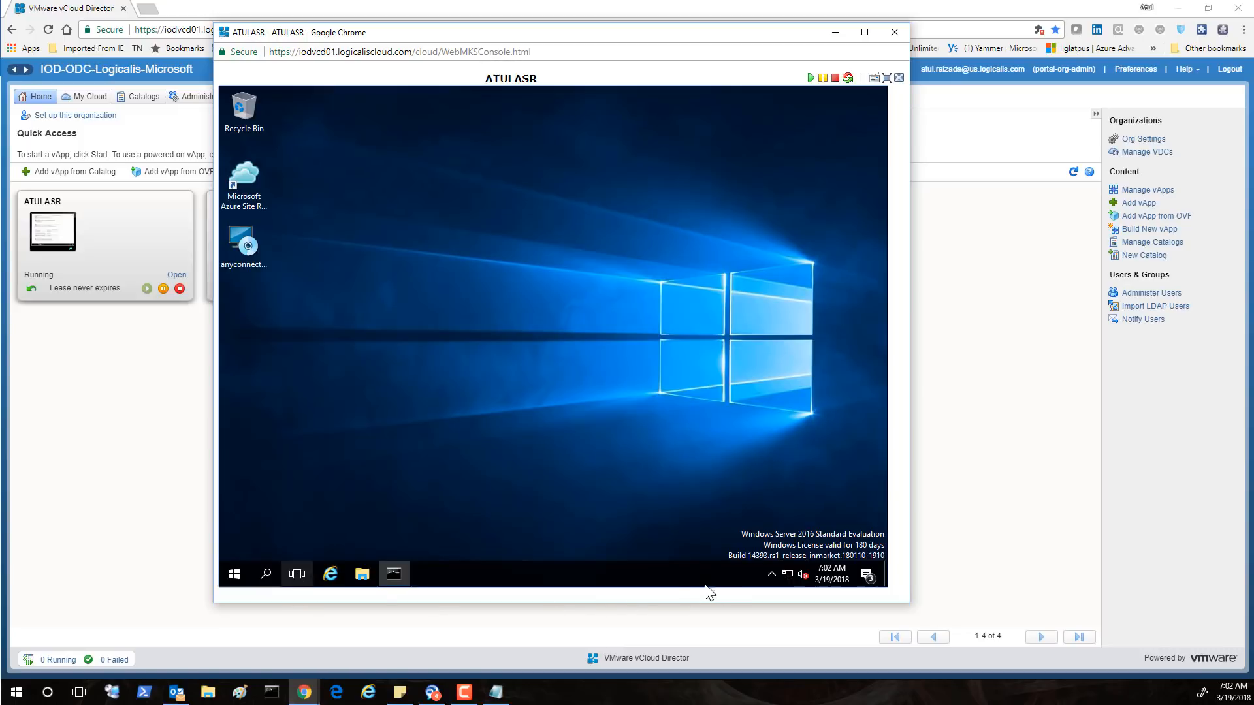
Launch Internet Explorer, go to portal.azure.com, and sign in with the existing account
{"action": "left_click", "coordinate": [771, 574]}
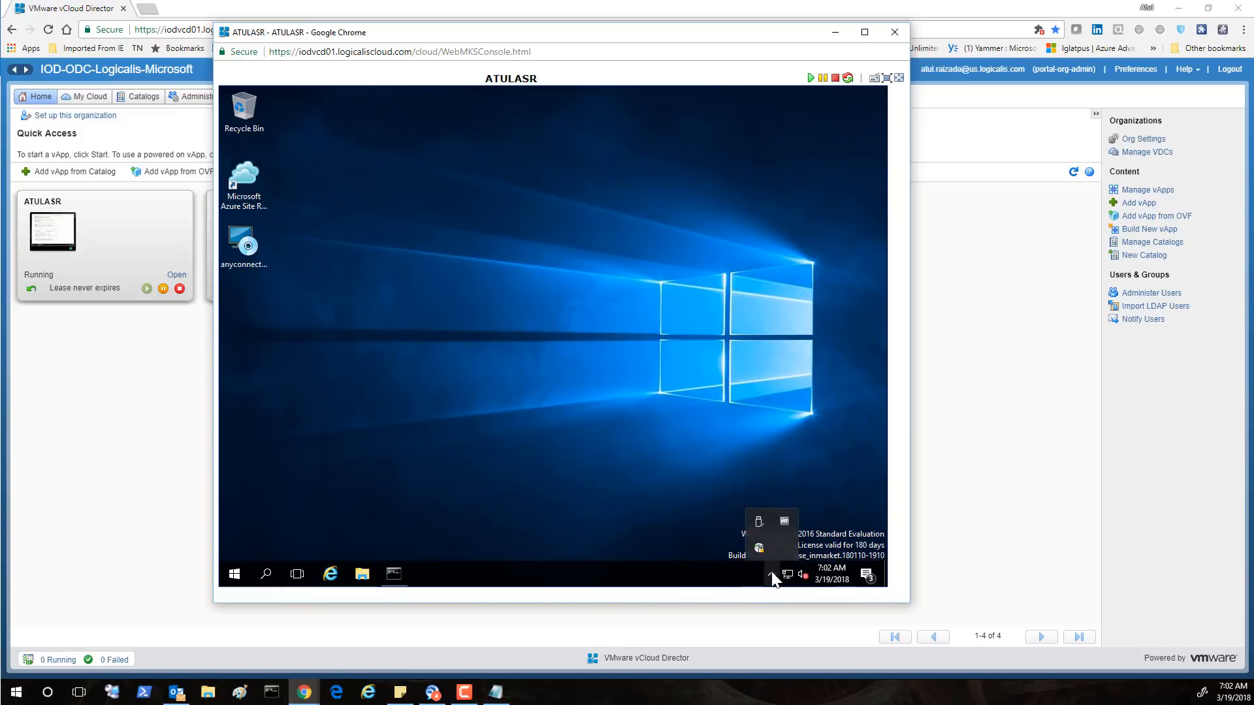
{"action": "left_click", "coordinate": [369, 448]}
{"action": "left_click", "coordinate": [334, 576]}
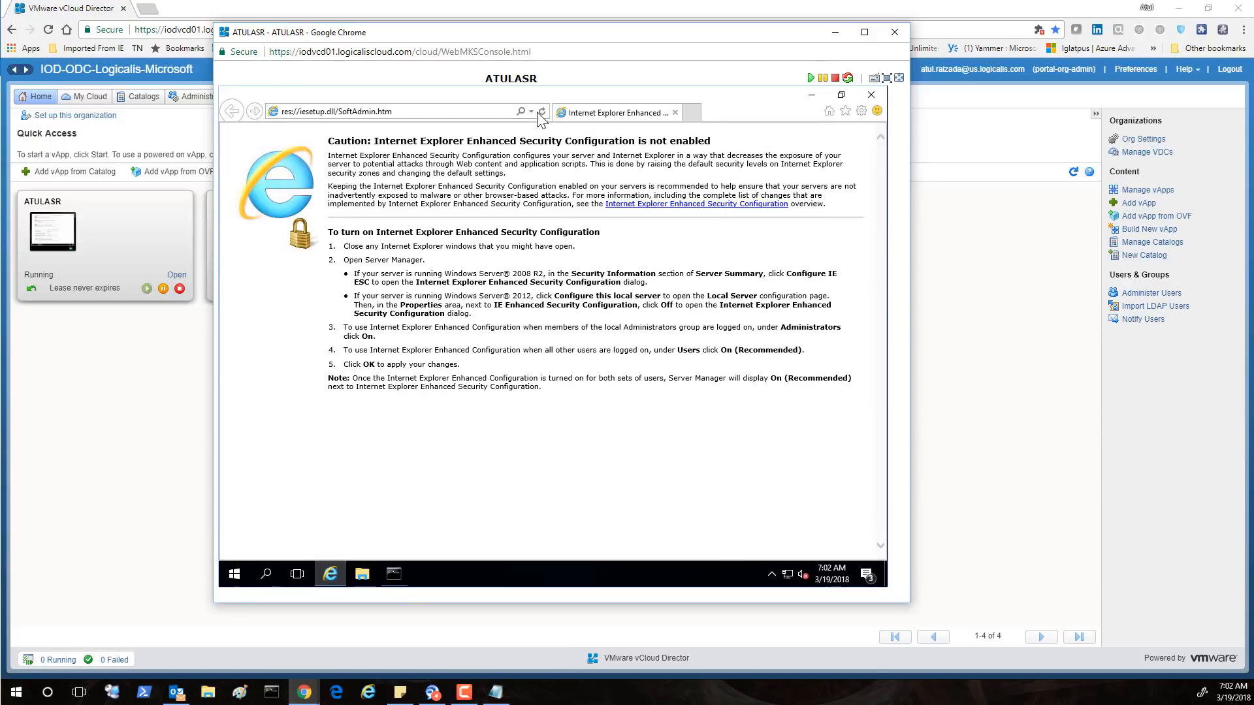
{"action": "left_click", "coordinate": [531, 112]}
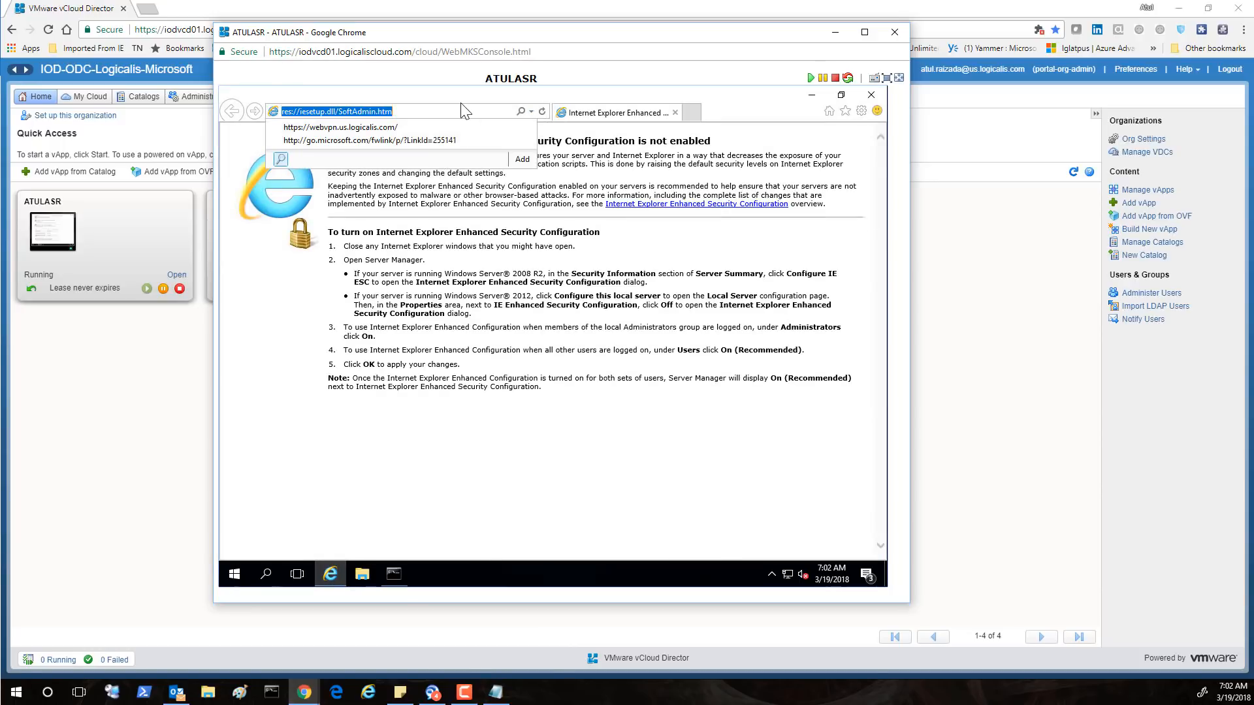
{"action": "type", "text": "portal.azure.com/"}
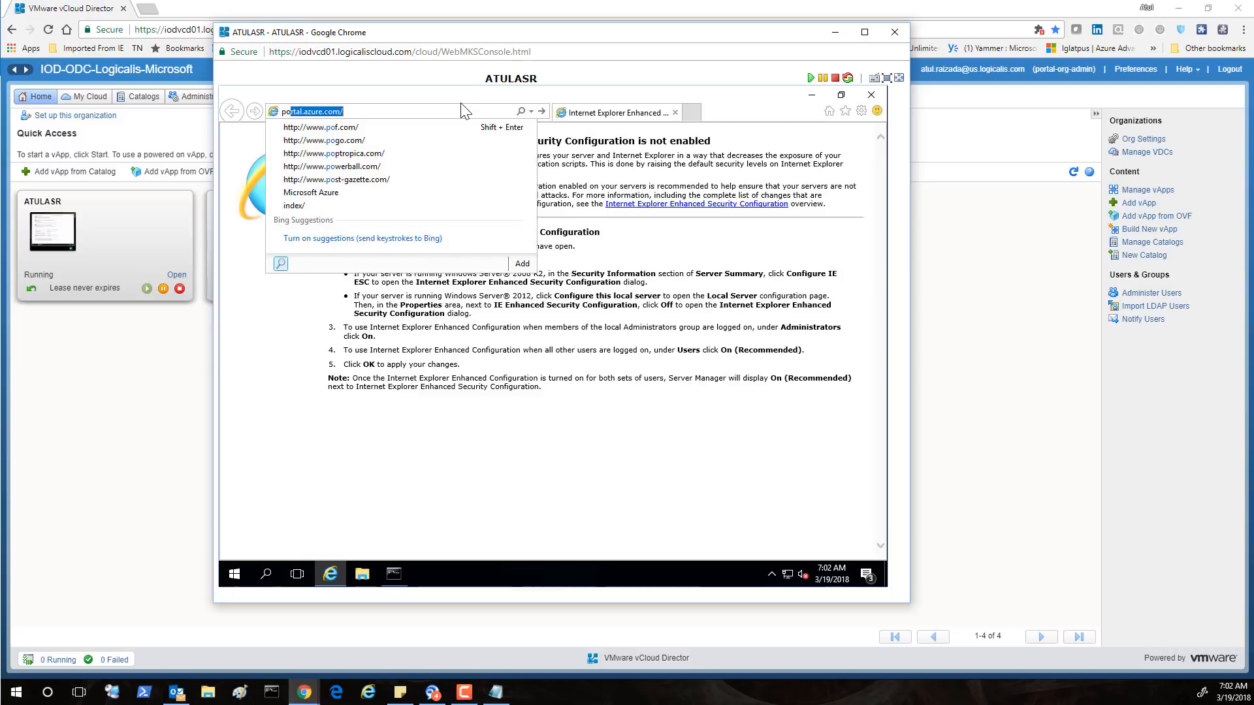
{"action": "key", "text": "Return"}
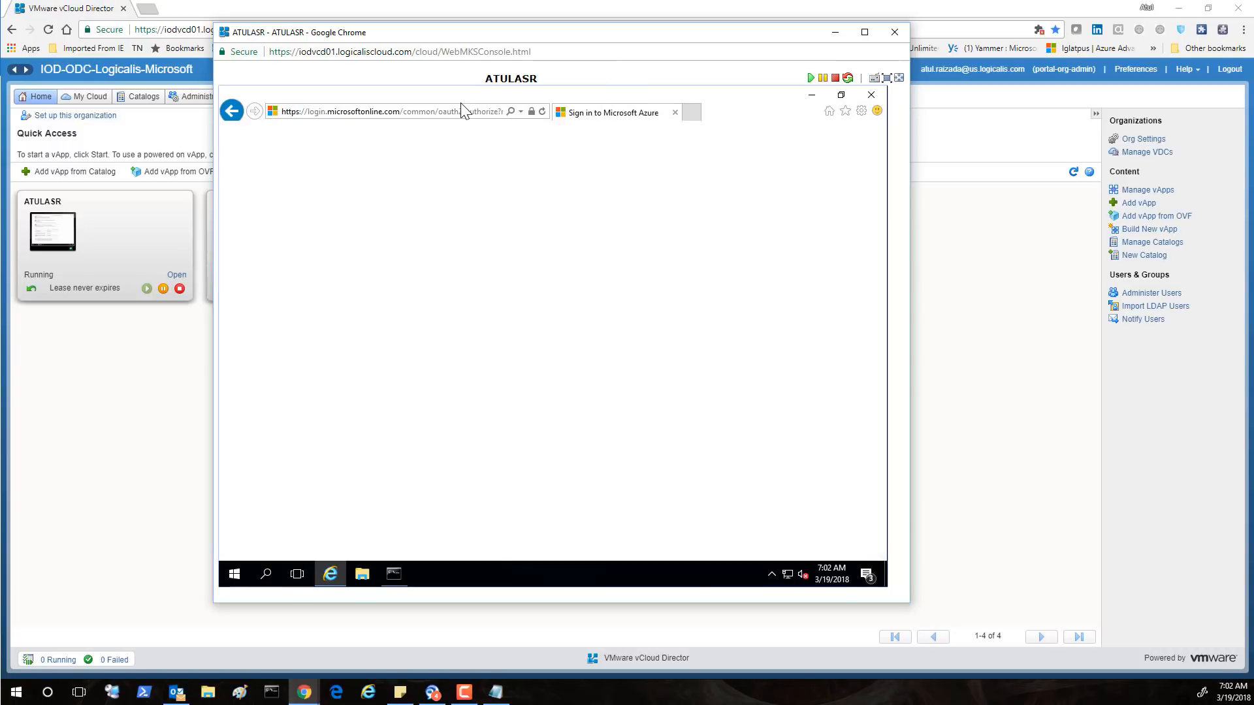
{"action": "left_click", "coordinate": [514, 356]}
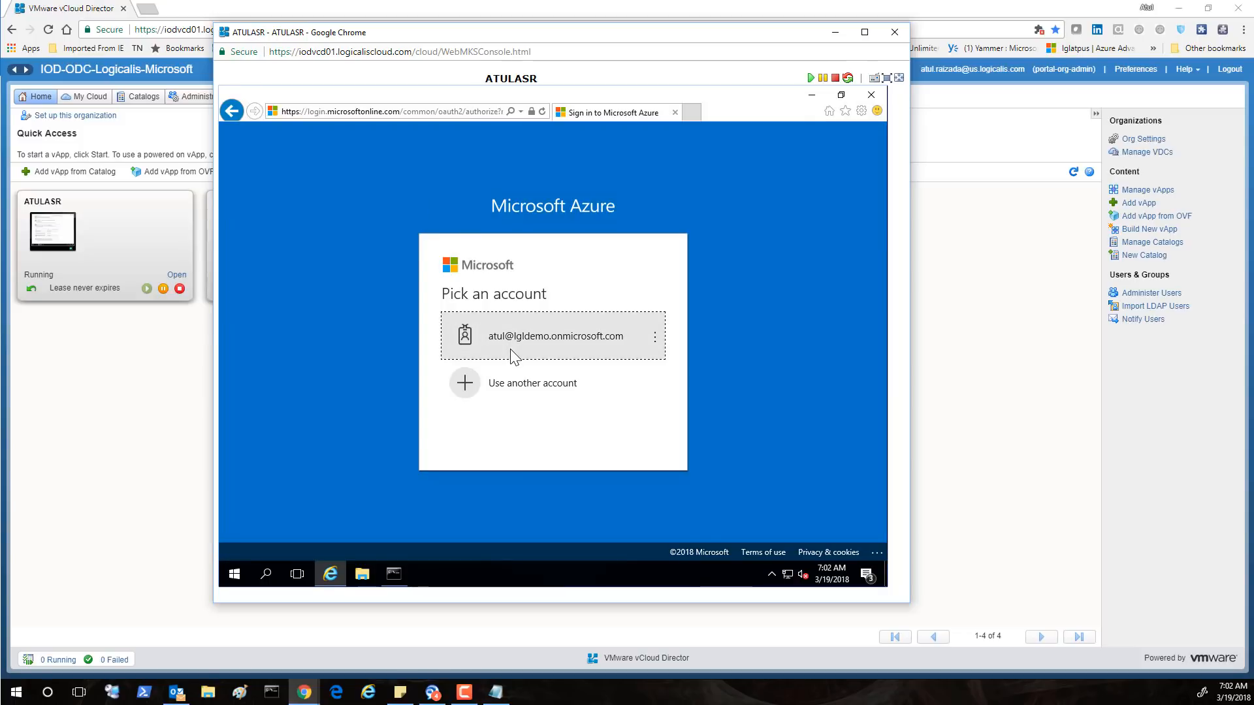
{"action": "left_click", "coordinate": [613, 392]}
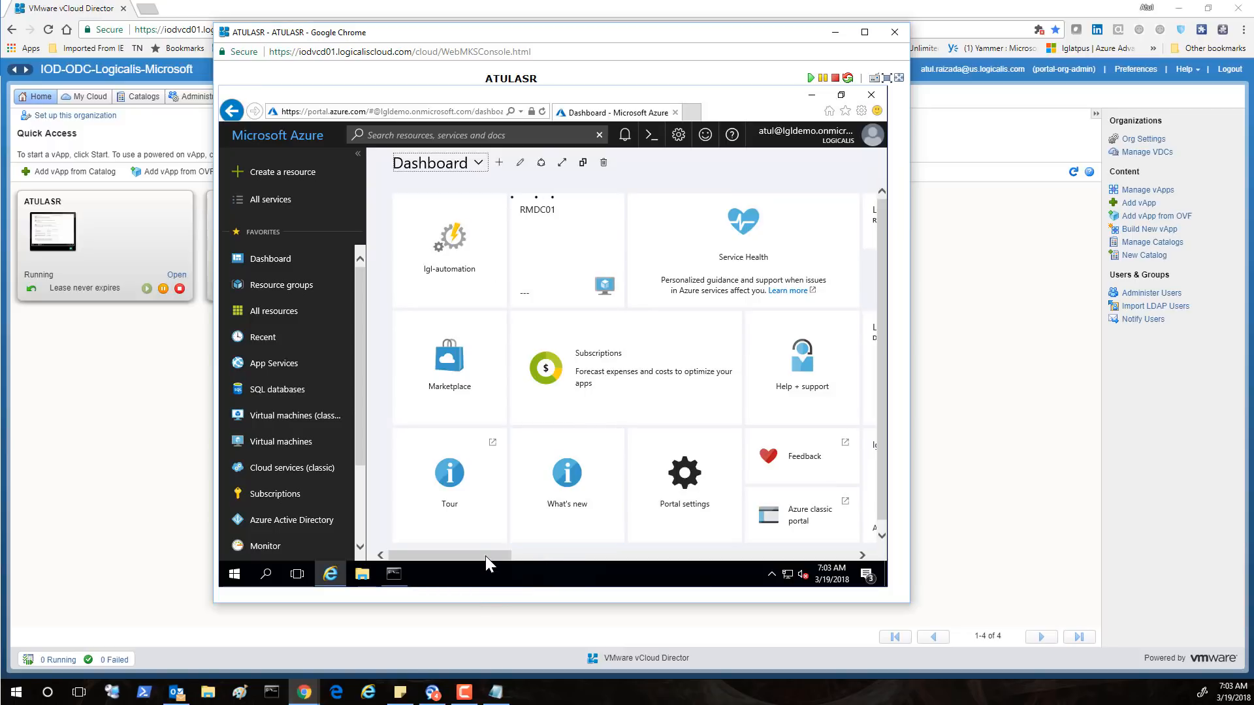
Open the LGLASR vault and go to Replicated items under Protected Items
{"action": "left_click_drag", "start_coordinate": [522, 562], "coordinate": [577, 565]}
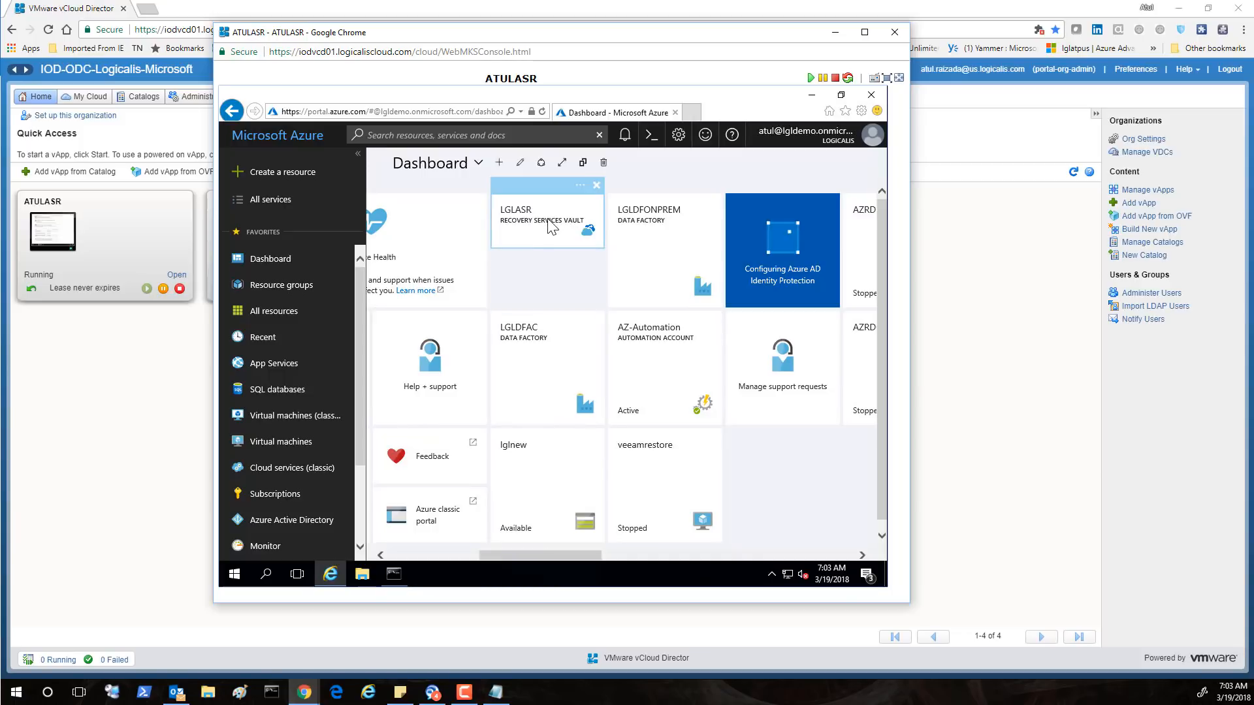
{"action": "left_click", "coordinate": [552, 227]}
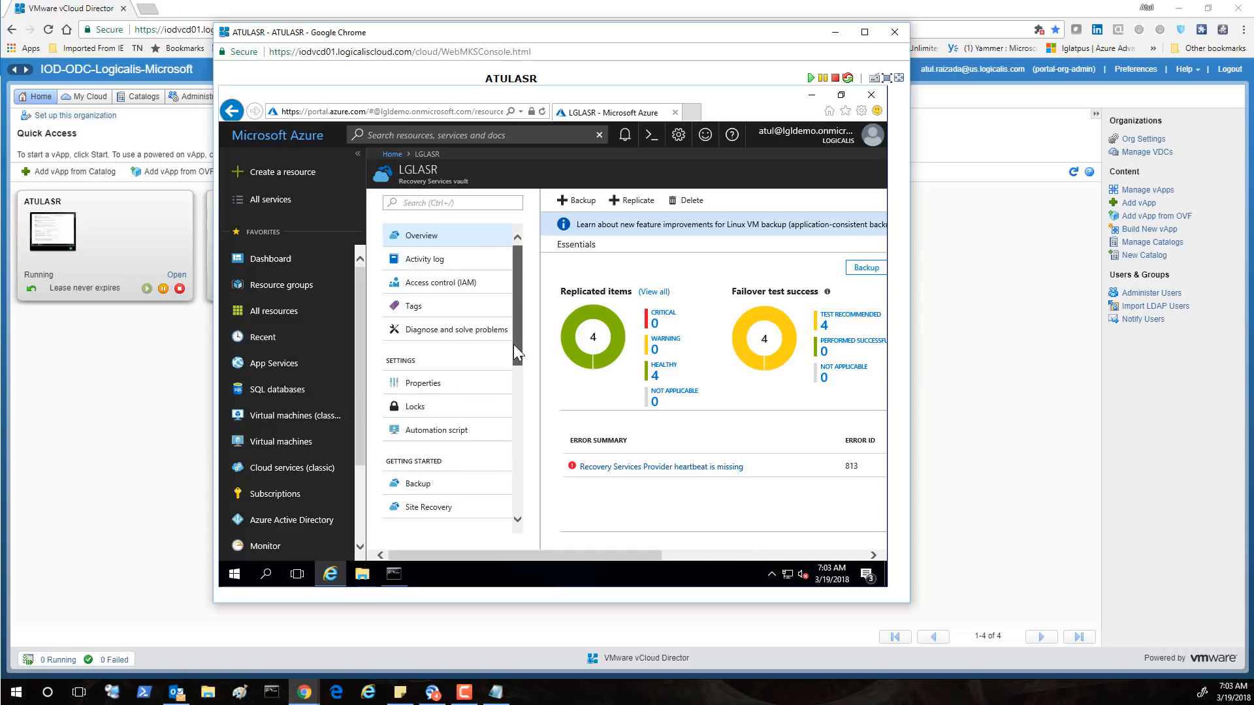
{"action": "left_click_drag", "start_coordinate": [516, 348], "coordinate": [510, 403]}
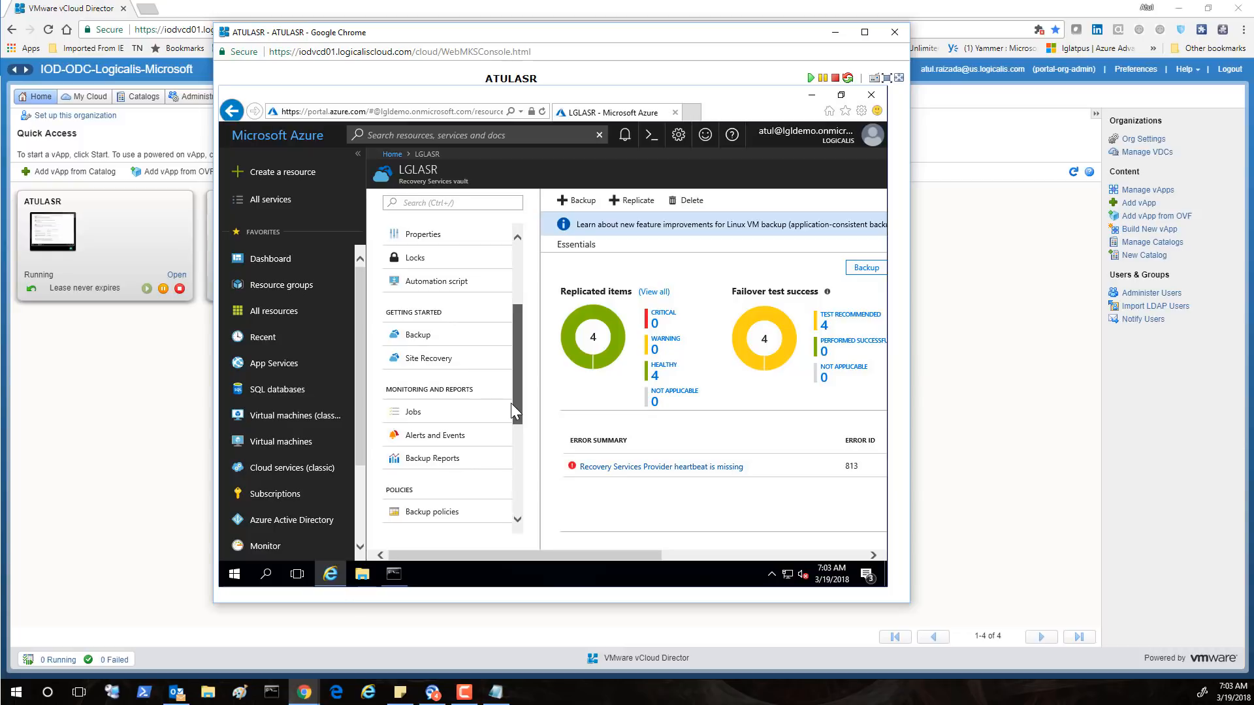
{"action": "left_click_drag", "start_coordinate": [510, 403], "coordinate": [510, 406]}
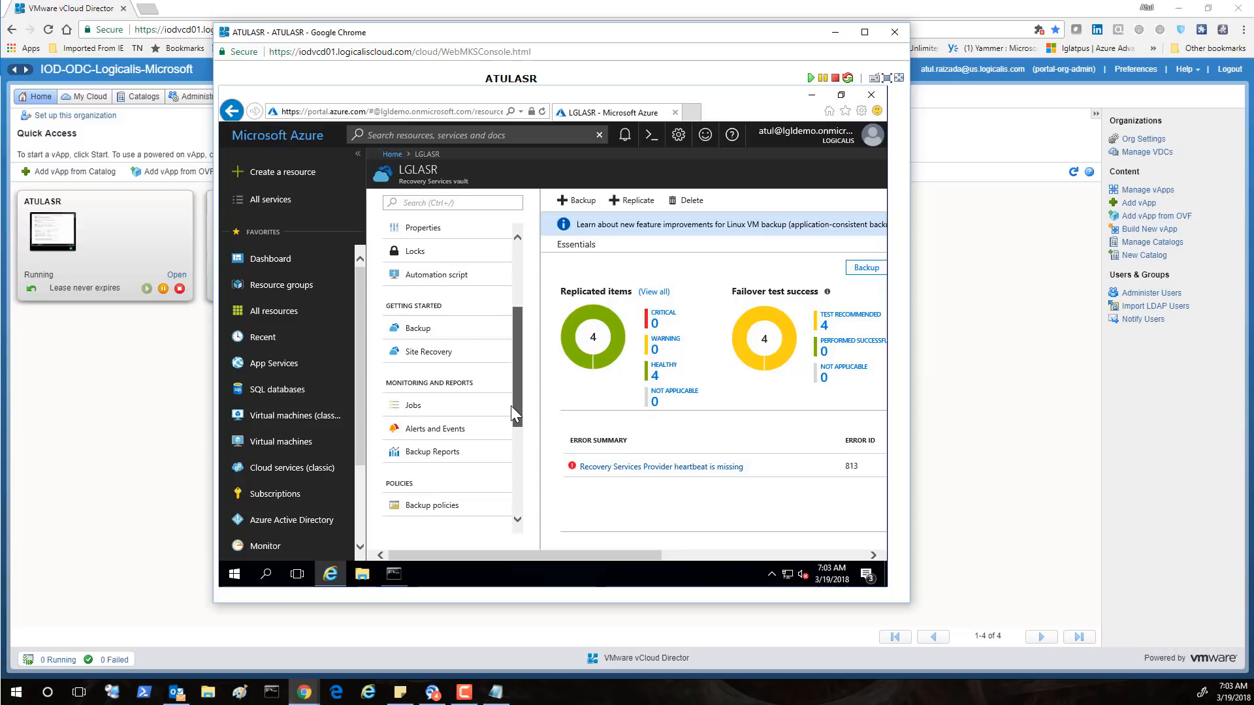
{"action": "left_click_drag", "start_coordinate": [511, 406], "coordinate": [500, 463]}
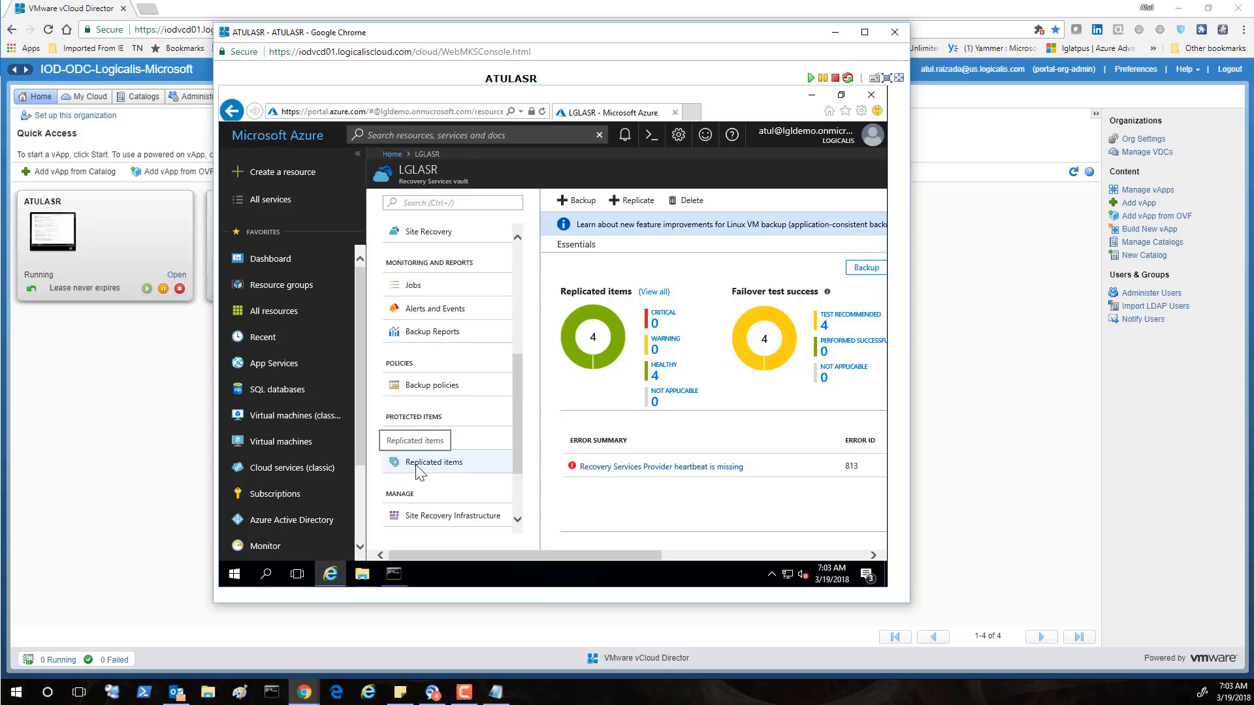
{"action": "left_click", "coordinate": [416, 465]}
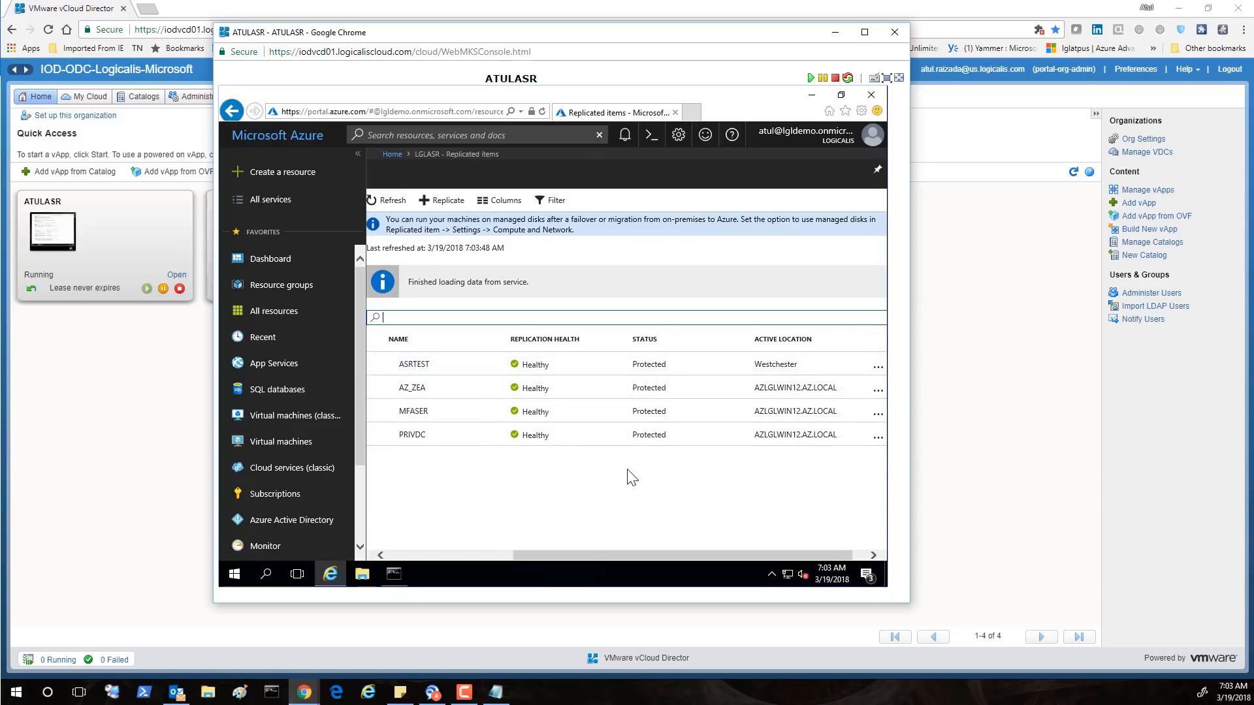
Start Replicate and set ATULASR (Inbuilt Process Server) as the source process server
{"action": "left_click_drag", "start_coordinate": [535, 554], "coordinate": [473, 556]}
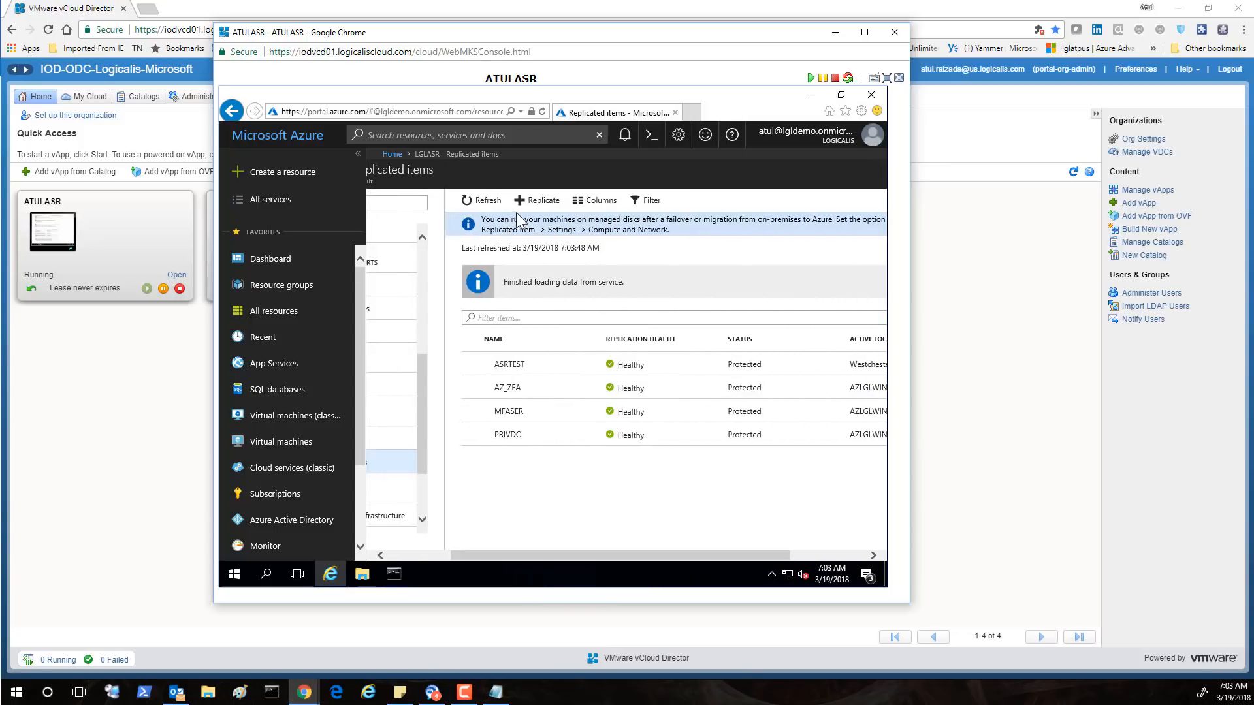
{"action": "left_click", "coordinate": [544, 200]}
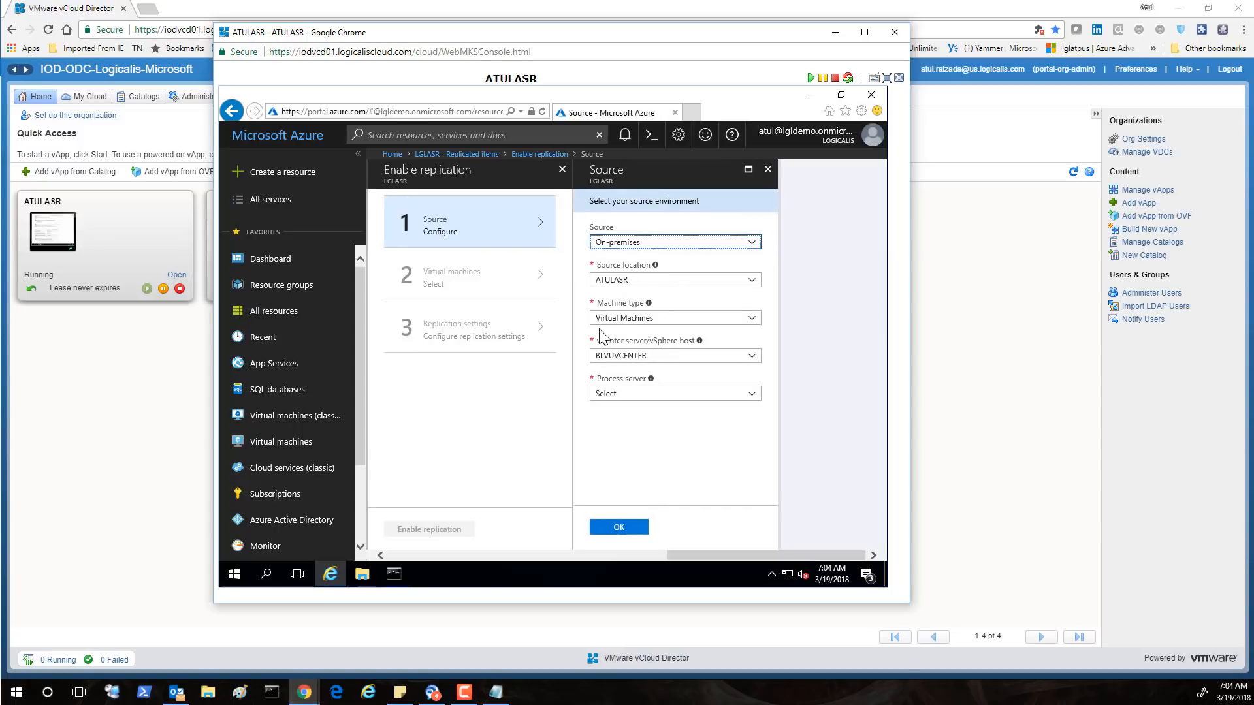
{"action": "left_click", "coordinate": [642, 394]}
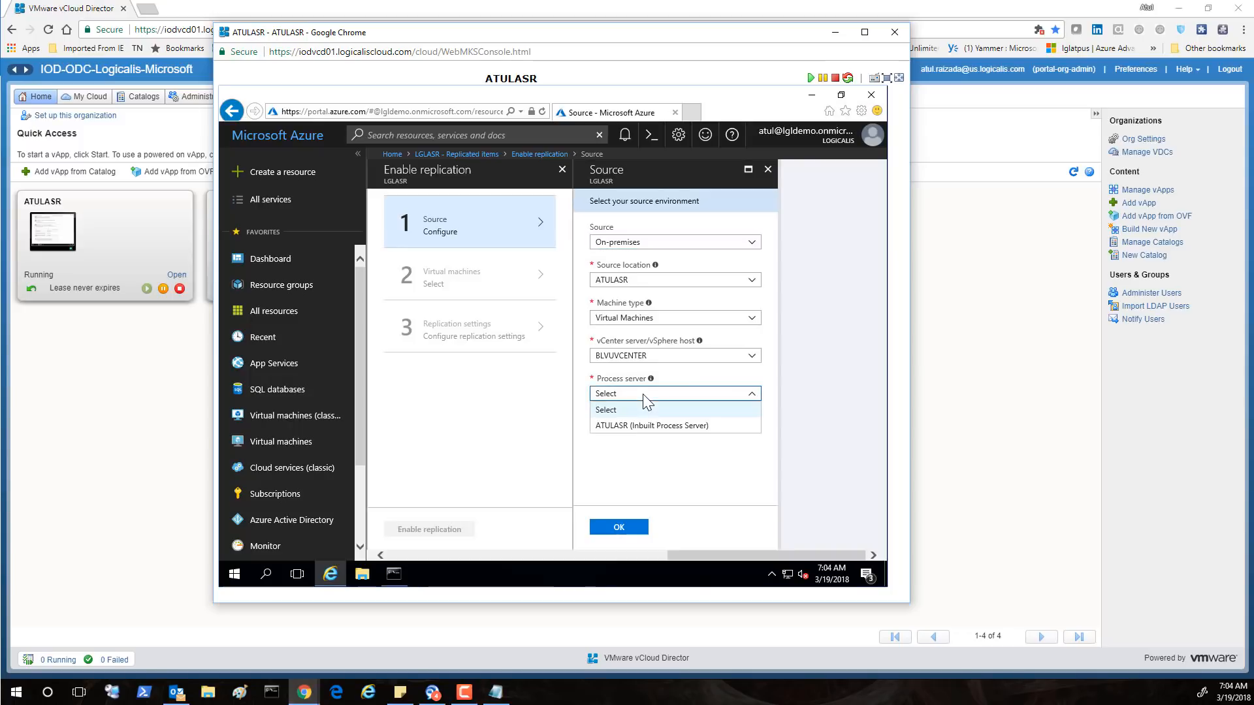
{"action": "left_click", "coordinate": [634, 426]}
{"action": "left_click", "coordinate": [625, 528]}
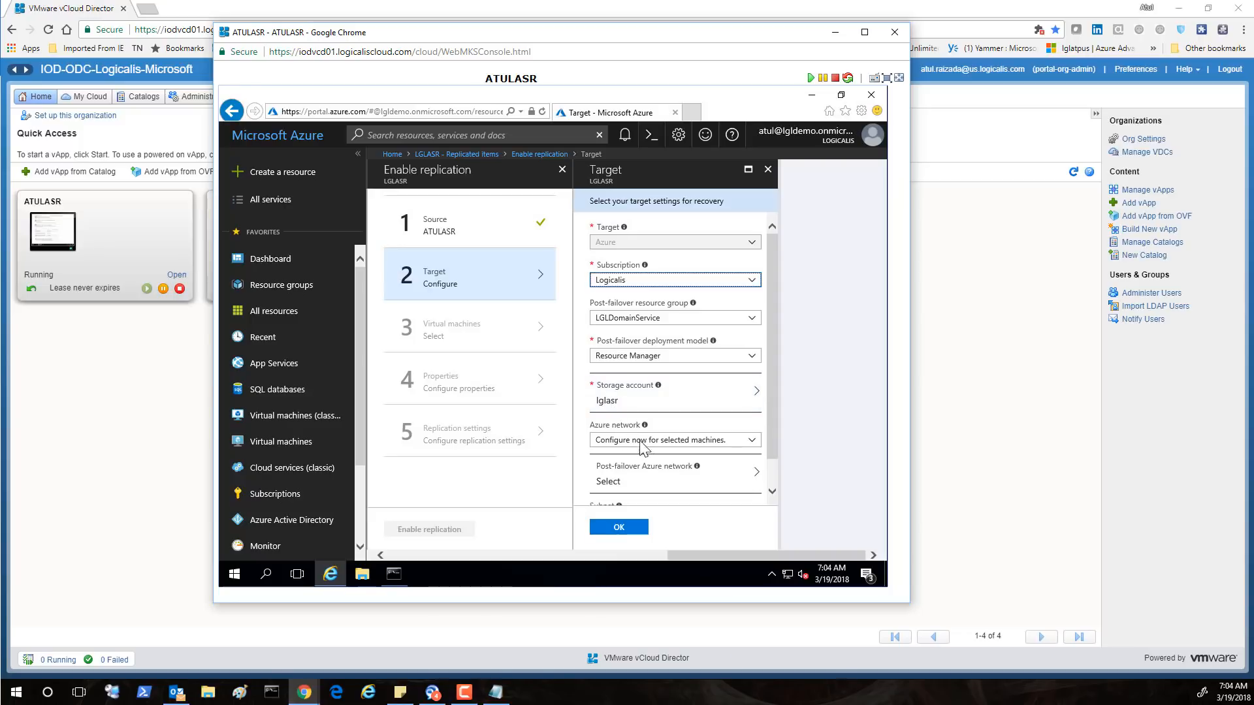
Configure the network now with LGLDomainService and subnet default (10.3.3.0/24) as failover target
{"action": "left_click", "coordinate": [751, 440]}
{"action": "left_click", "coordinate": [751, 440]}
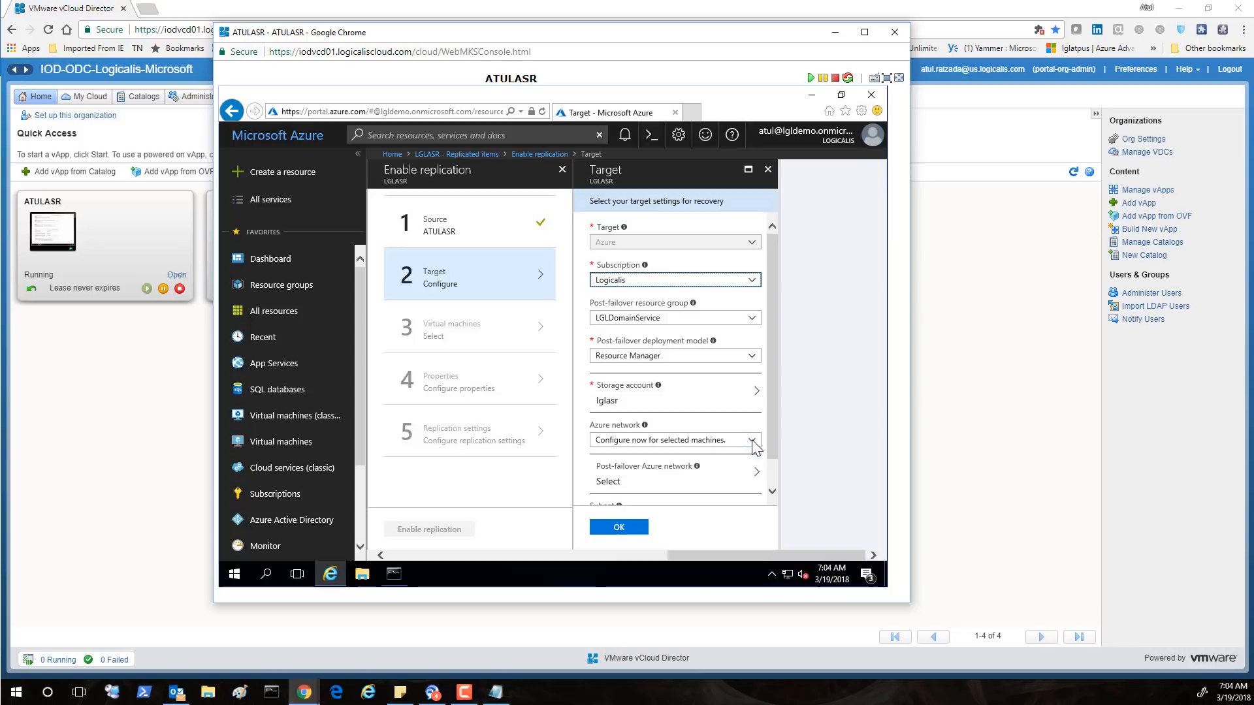
{"action": "left_click_drag", "start_coordinate": [774, 433], "coordinate": [774, 462]}
{"action": "left_click", "coordinate": [752, 412]}
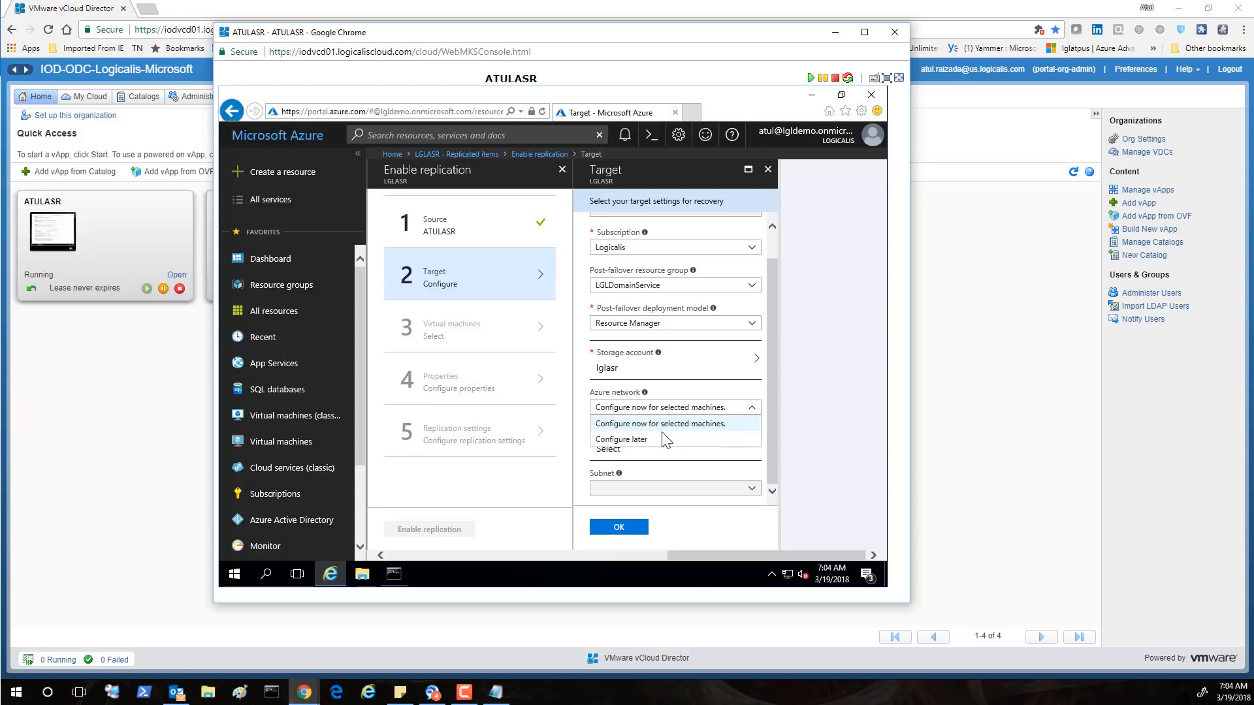
{"action": "left_click", "coordinate": [665, 426]}
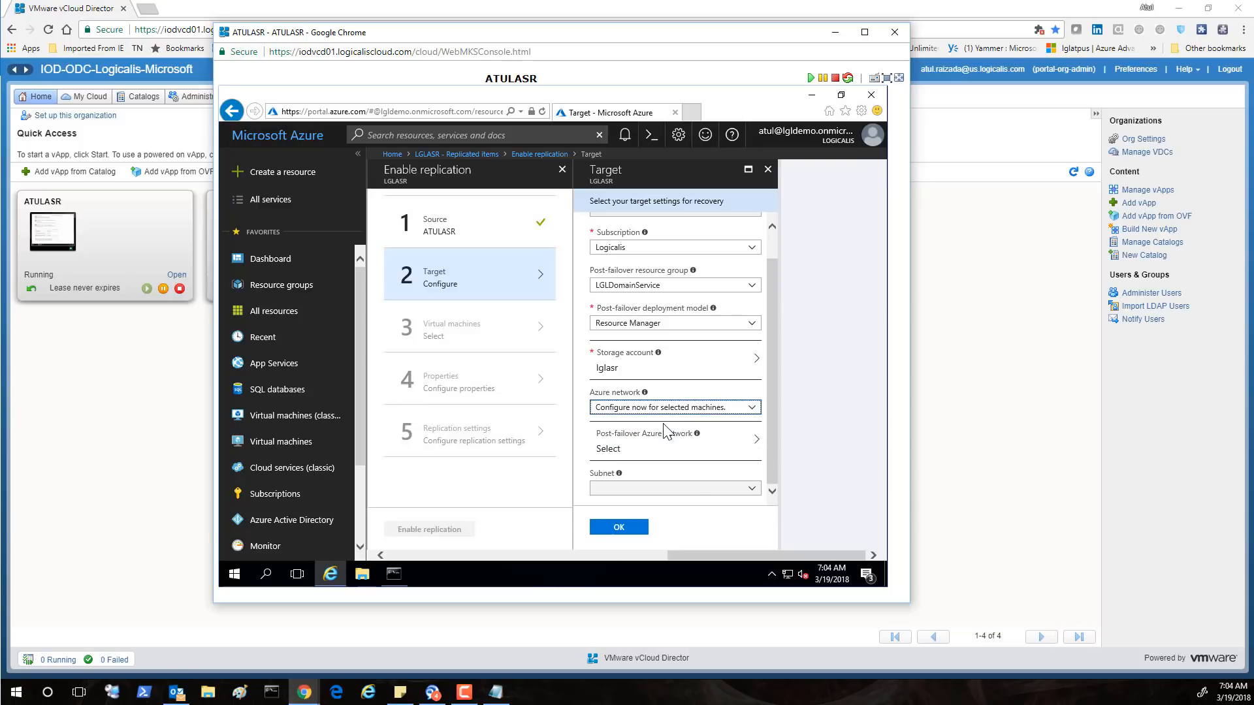
{"action": "left_click", "coordinate": [625, 455]}
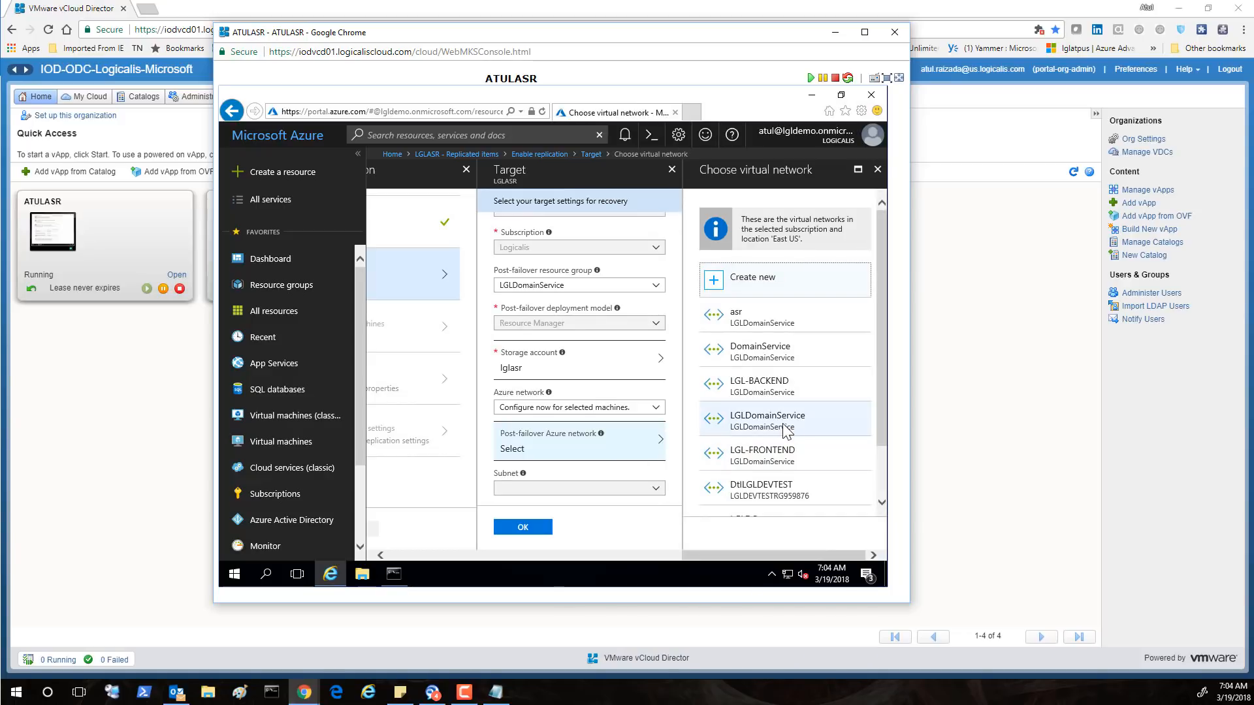
{"action": "left_click", "coordinate": [783, 425]}
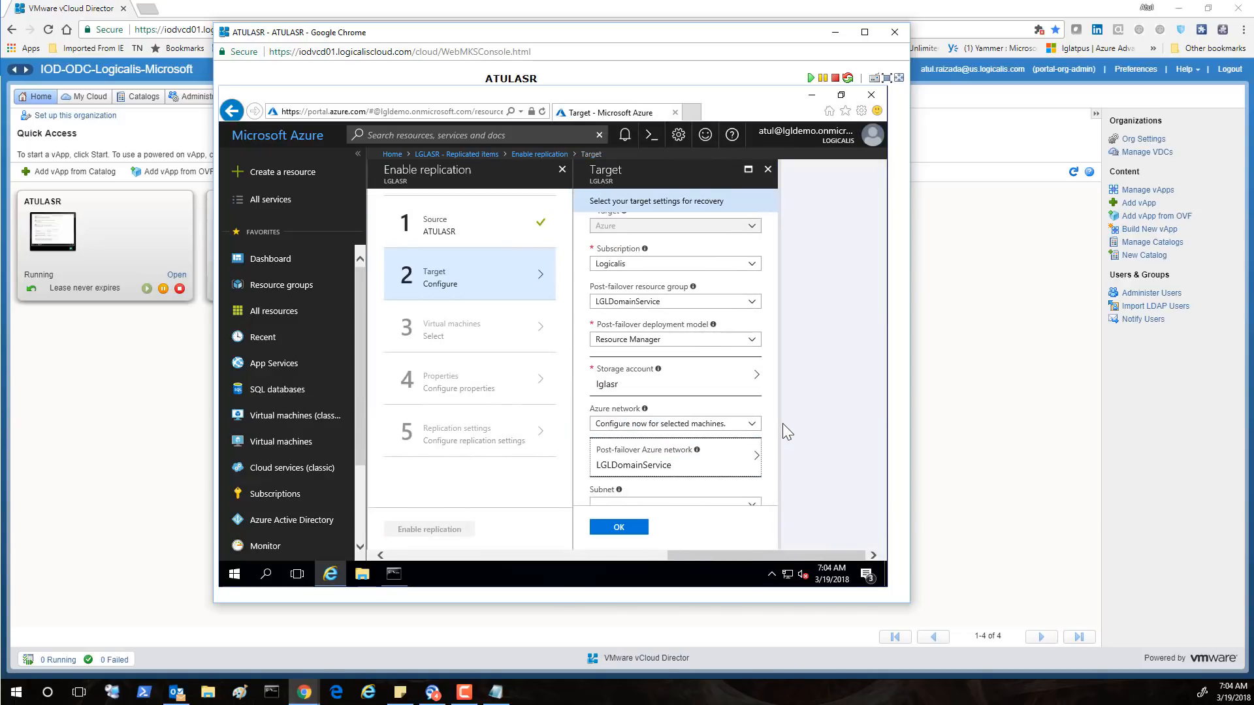
{"action": "scroll", "coordinate": [772, 496], "scroll_direction": "down", "scroll_amount": 1}
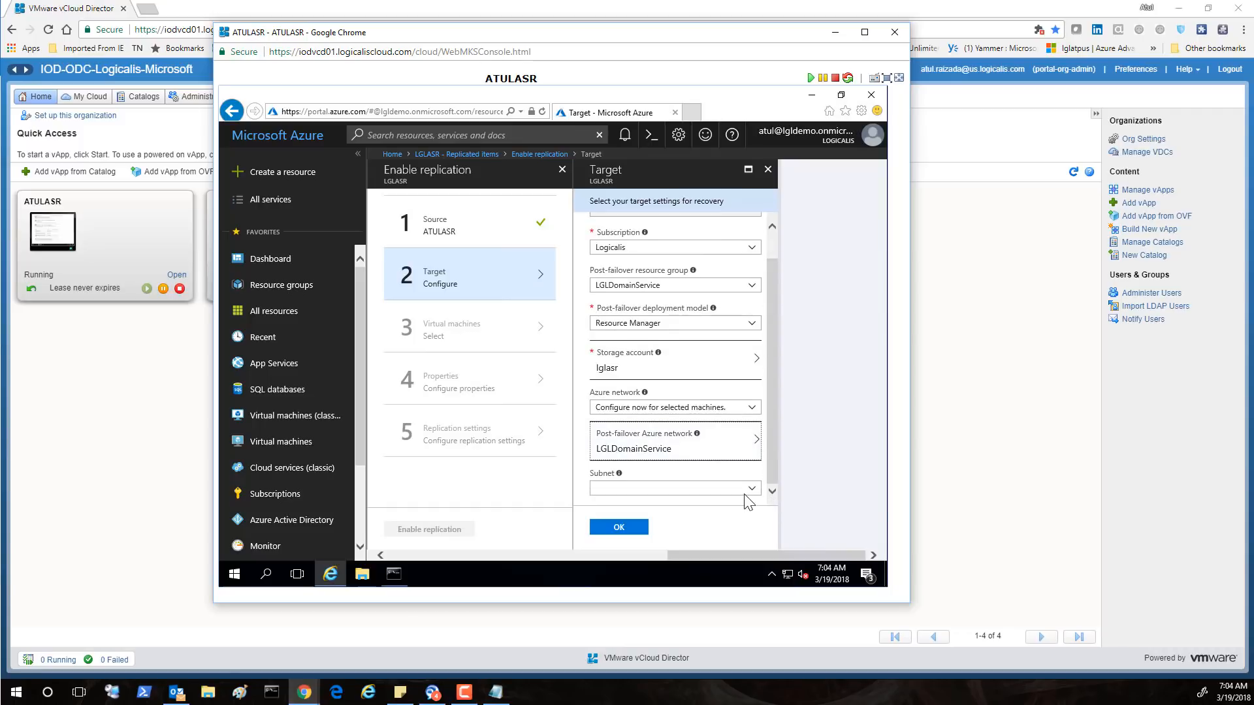
{"action": "left_click", "coordinate": [751, 489]}
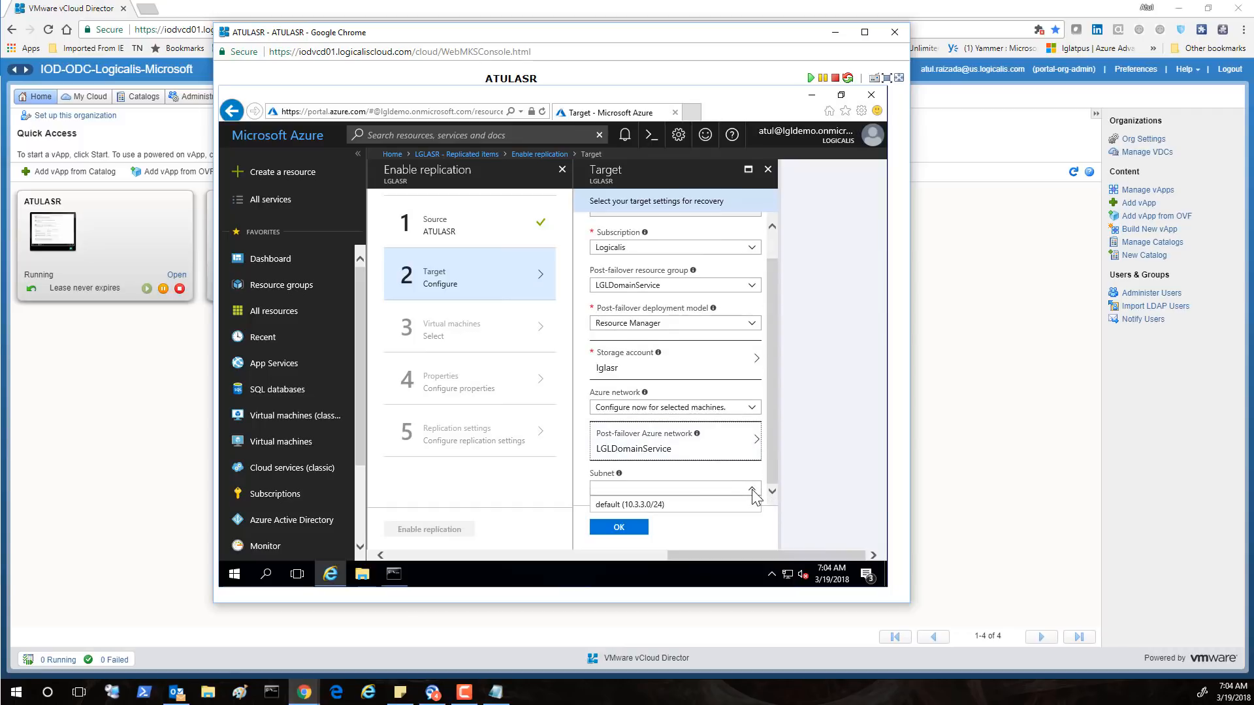
{"action": "left_click", "coordinate": [661, 508]}
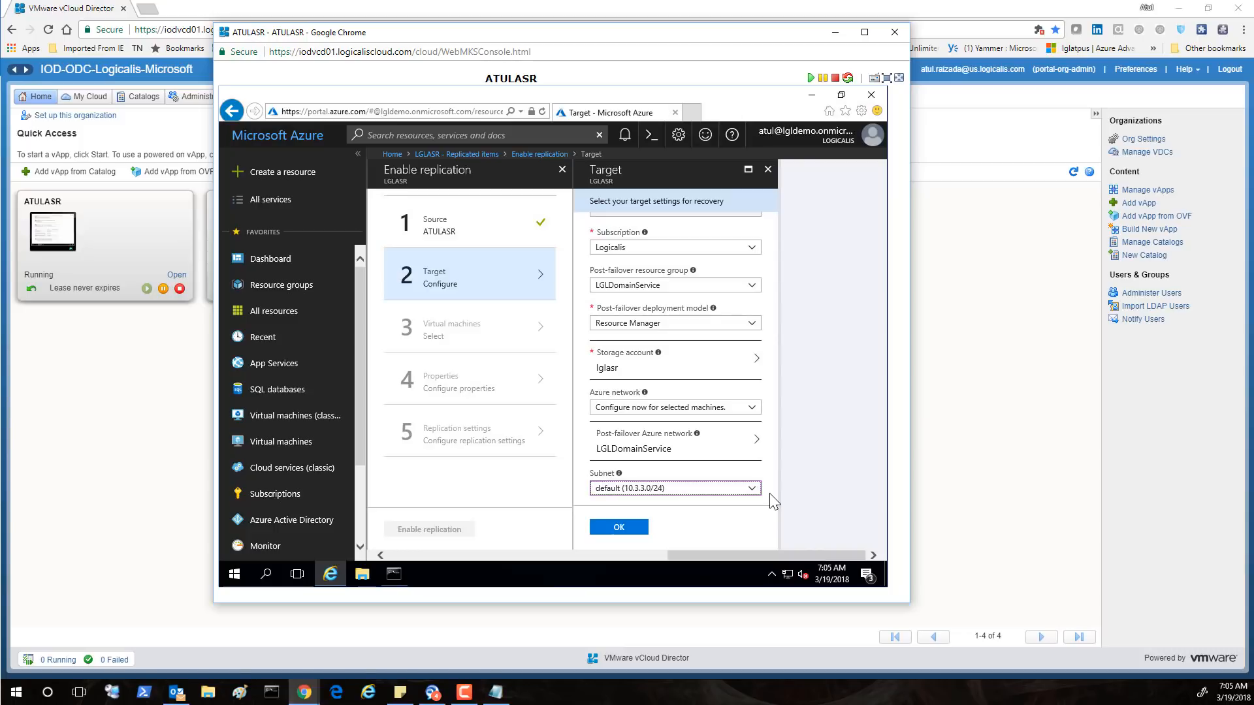
{"action": "left_click", "coordinate": [626, 528]}
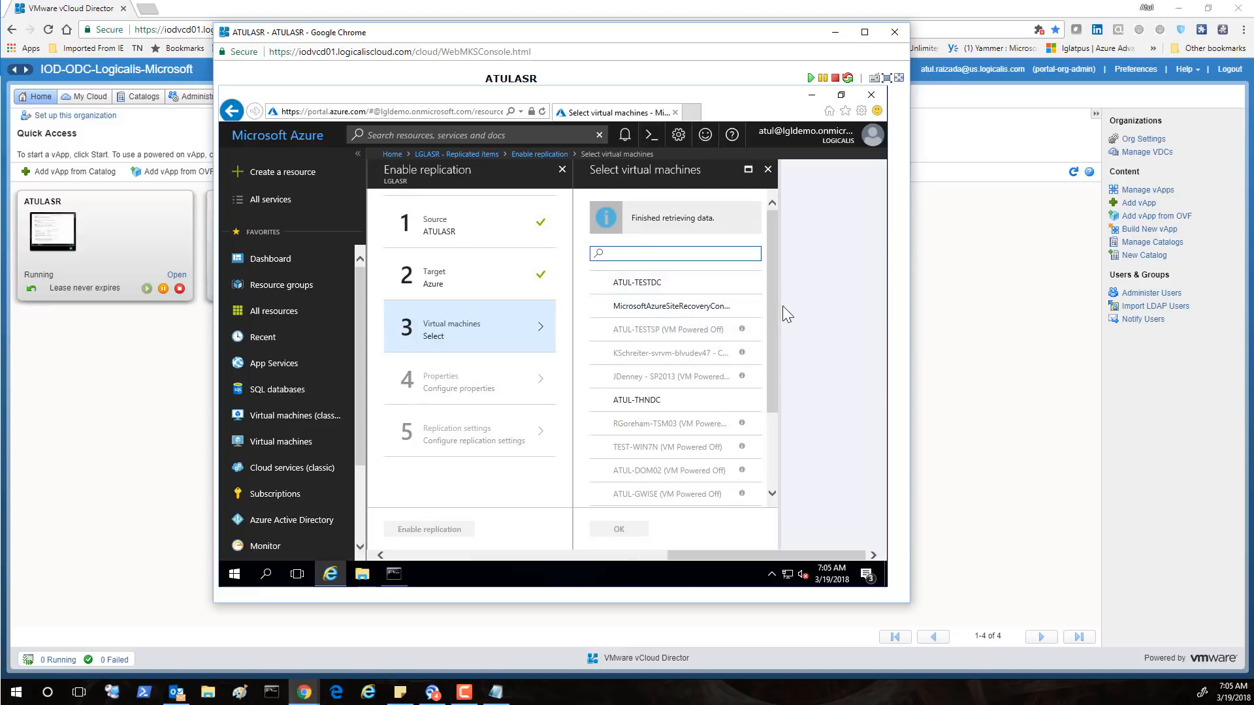
Select ATUL-THNDC for replication and accept its default machine properties
{"action": "left_click_drag", "start_coordinate": [771, 304], "coordinate": [768, 417]}
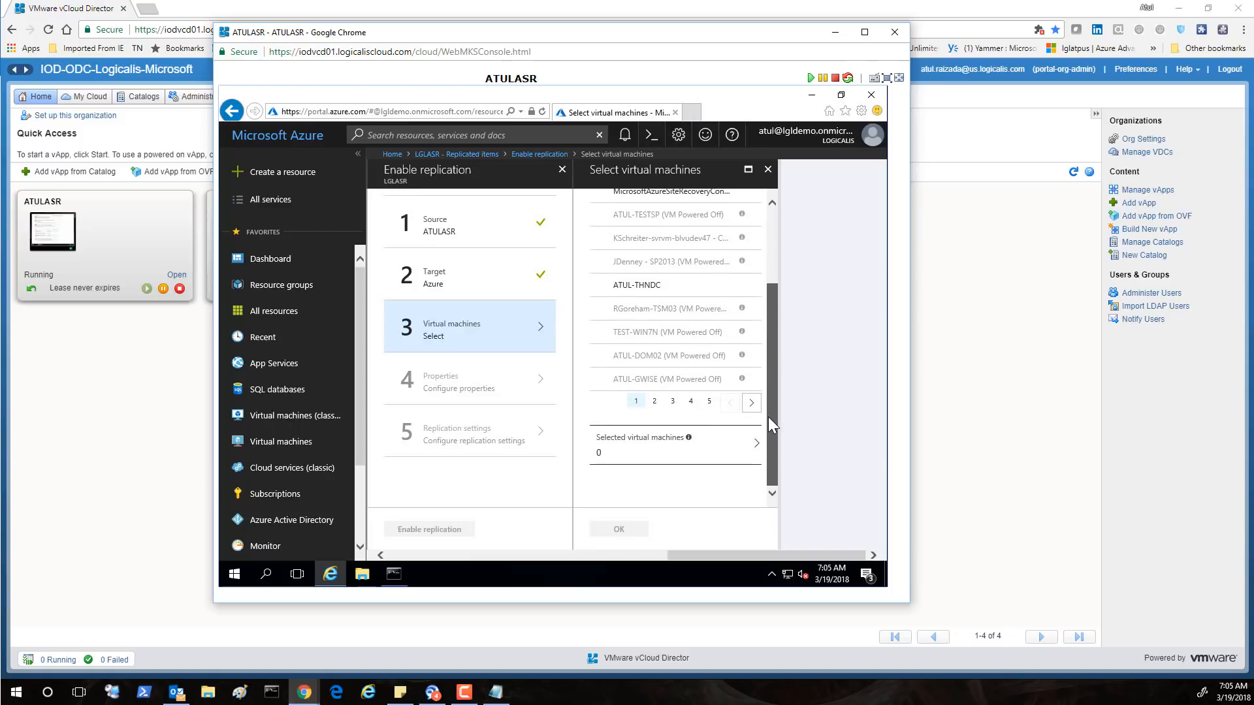
{"action": "left_click_drag", "start_coordinate": [765, 365], "coordinate": [762, 347]}
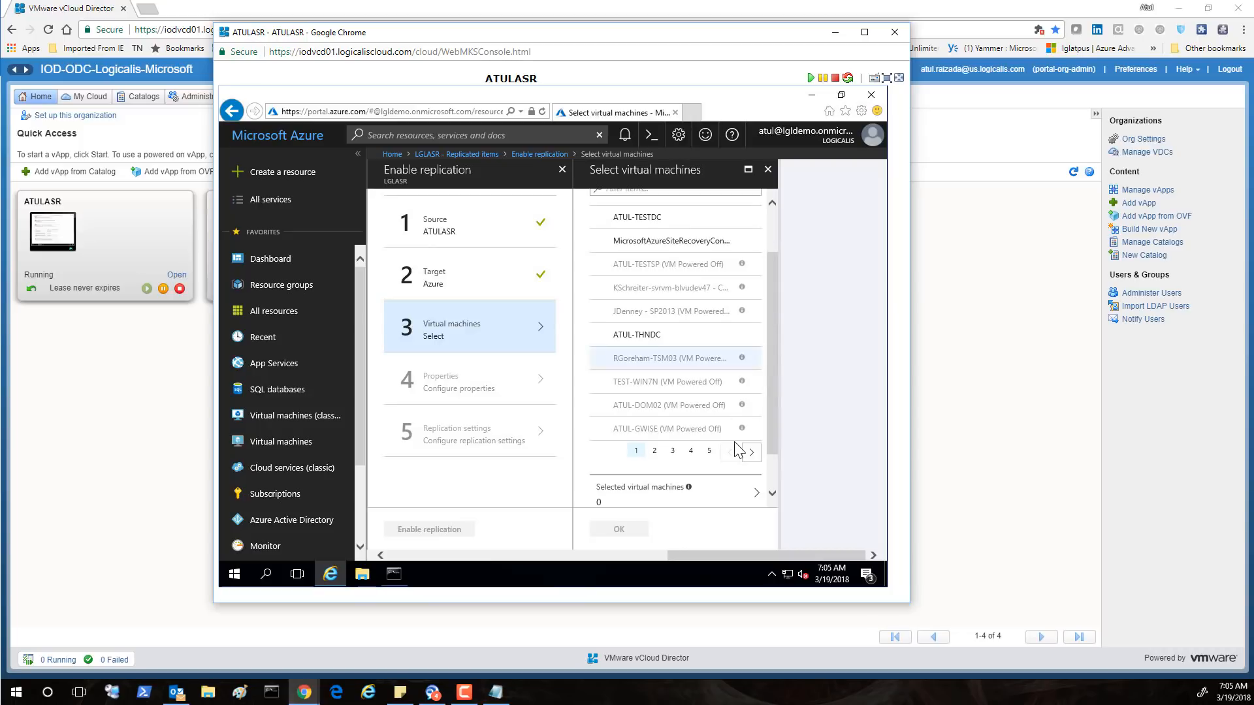
{"action": "left_click", "coordinate": [633, 336]}
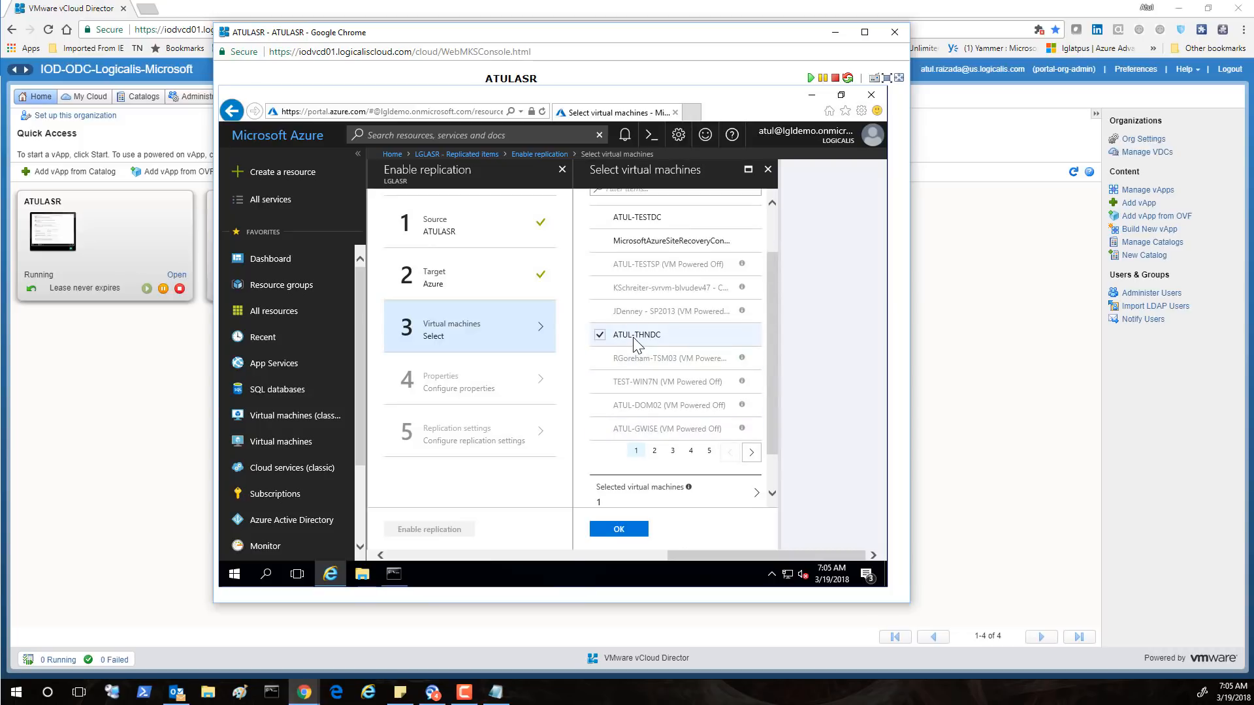
{"action": "left_click", "coordinate": [631, 529]}
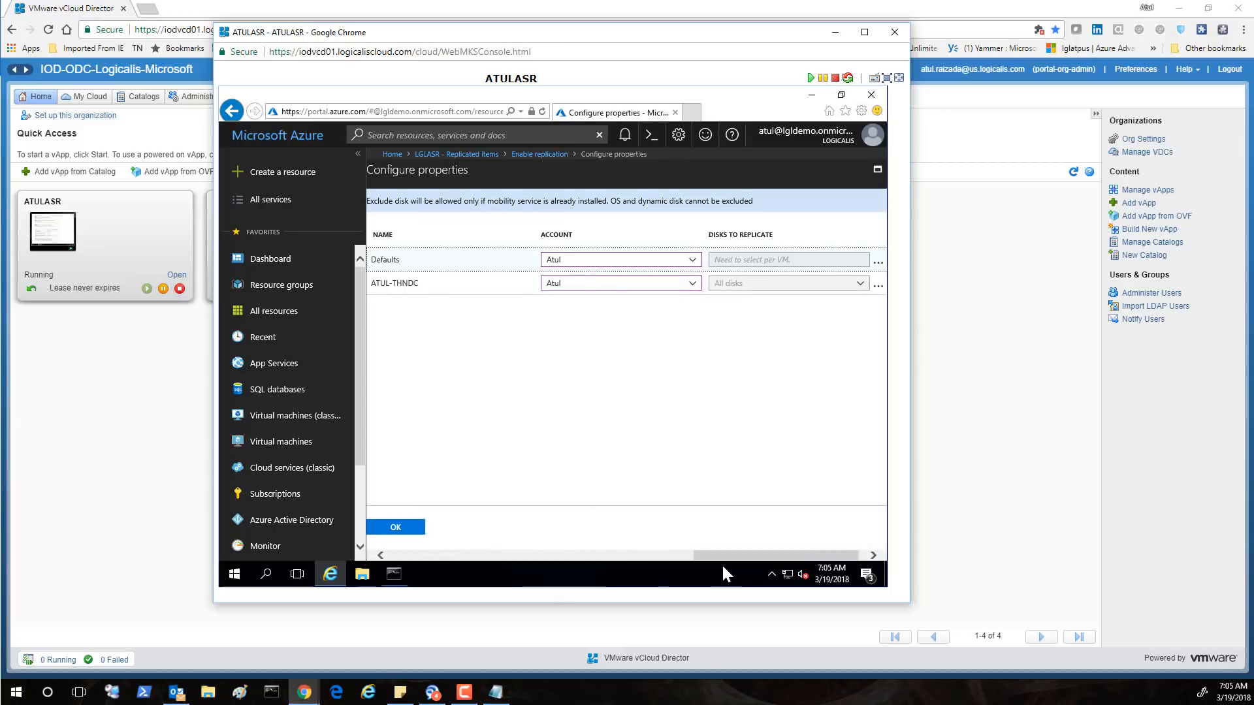
{"action": "left_click_drag", "start_coordinate": [730, 554], "coordinate": [529, 552]}
{"action": "left_click", "coordinate": [864, 533]}
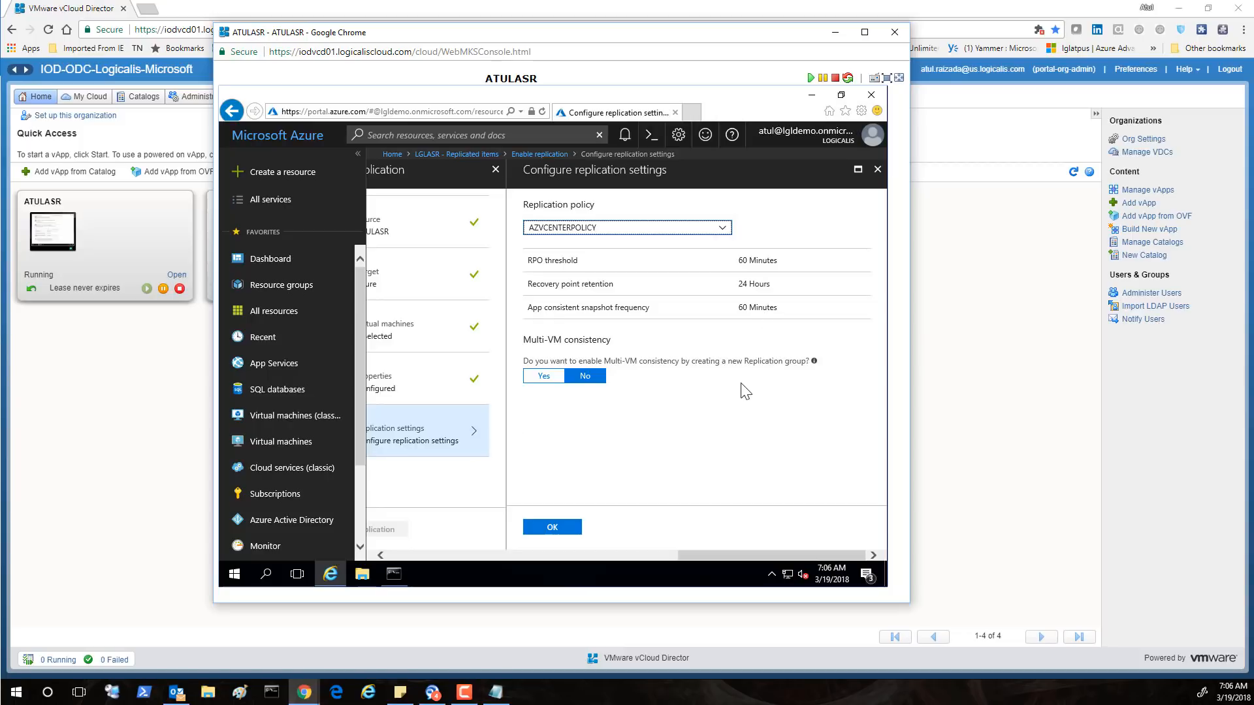
Accept AZVCENTERPOLICY settings, submit replication for ATUL-THNDC, and refresh the replicated items list
{"action": "left_click", "coordinate": [564, 529]}
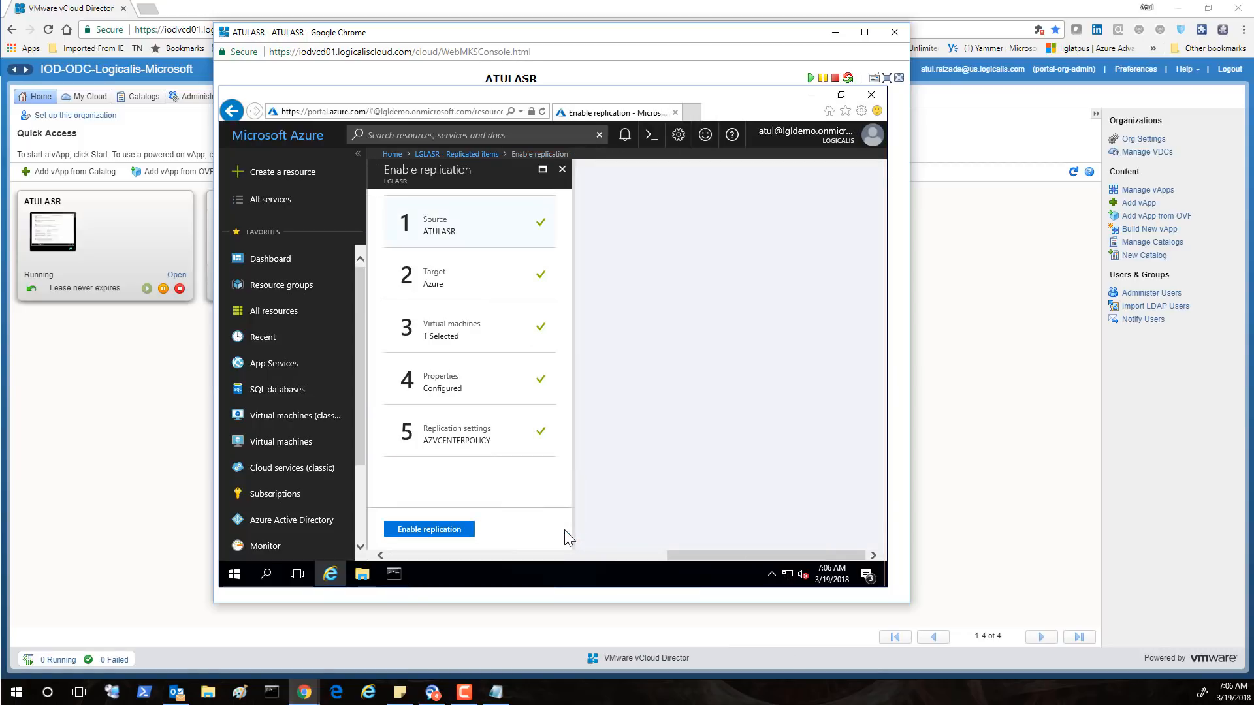
{"action": "left_click", "coordinate": [447, 526]}
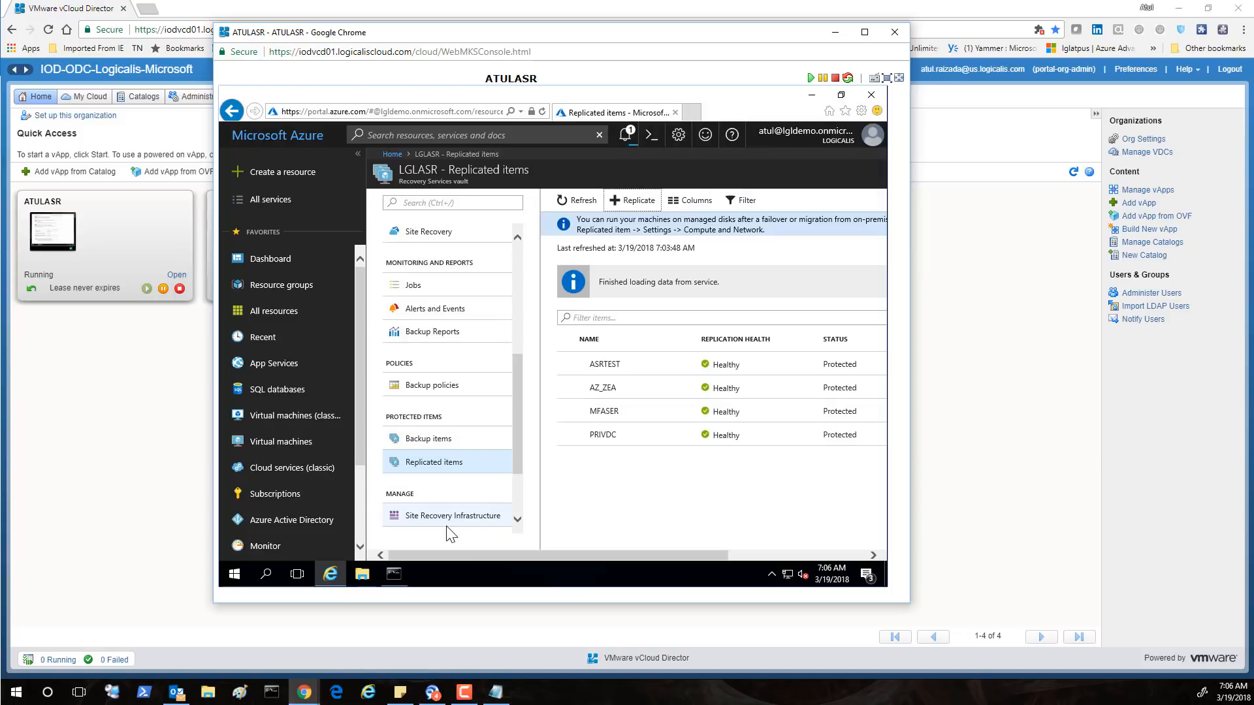
{"action": "left_click_drag", "start_coordinate": [525, 558], "coordinate": [570, 556]}
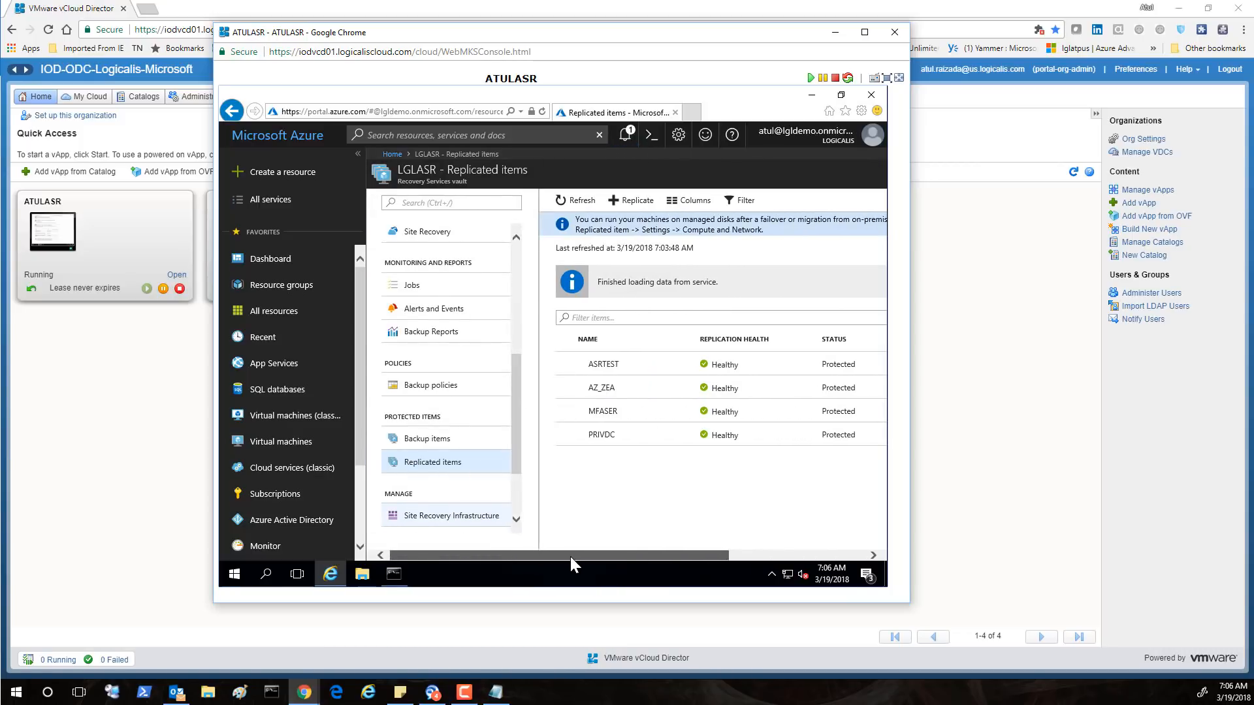
{"action": "left_click", "coordinate": [510, 202]}
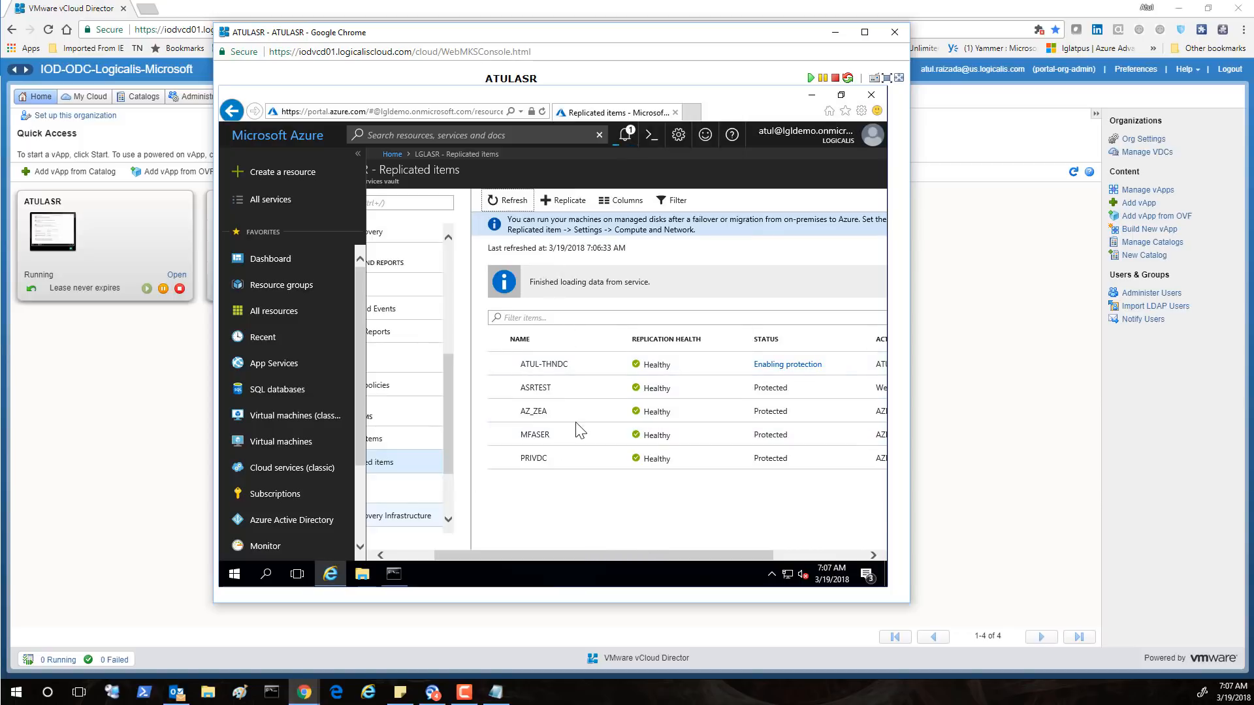
Open the PRIVDC replicated item and scroll its overview to reveal health, status and the command bar
{"action": "left_click", "coordinate": [560, 465]}
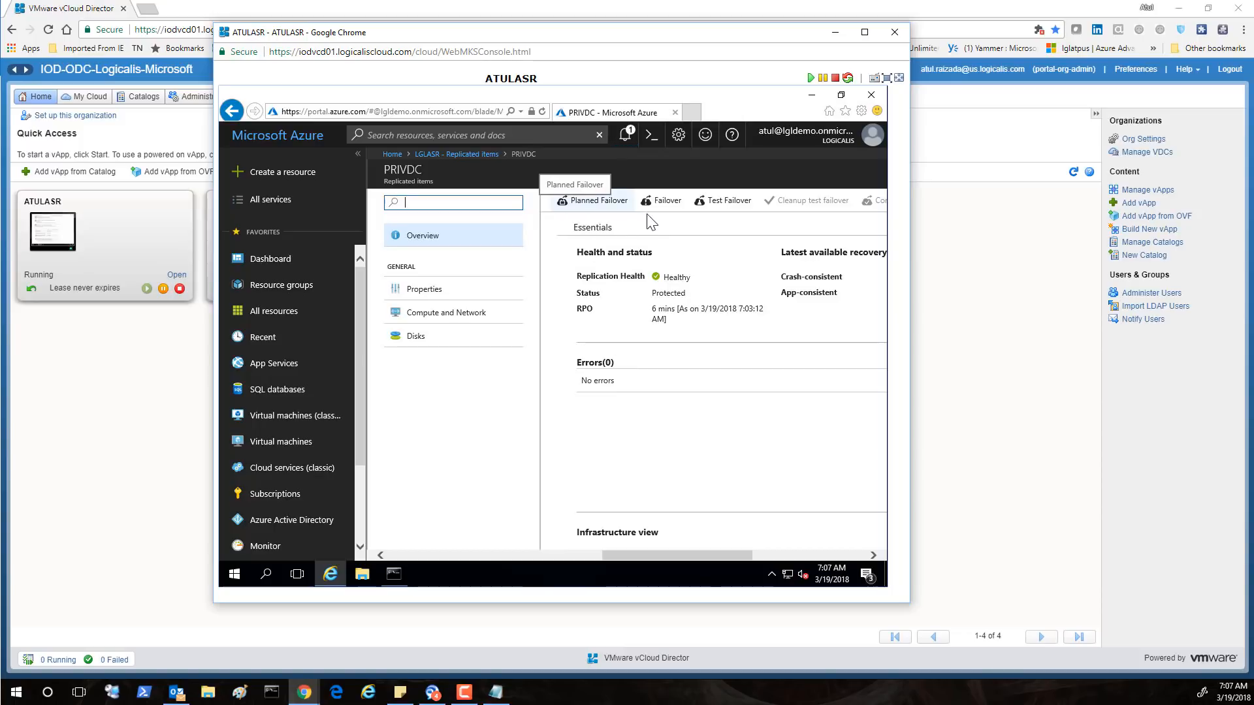
{"action": "left_click_drag", "start_coordinate": [667, 555], "coordinate": [812, 566]}
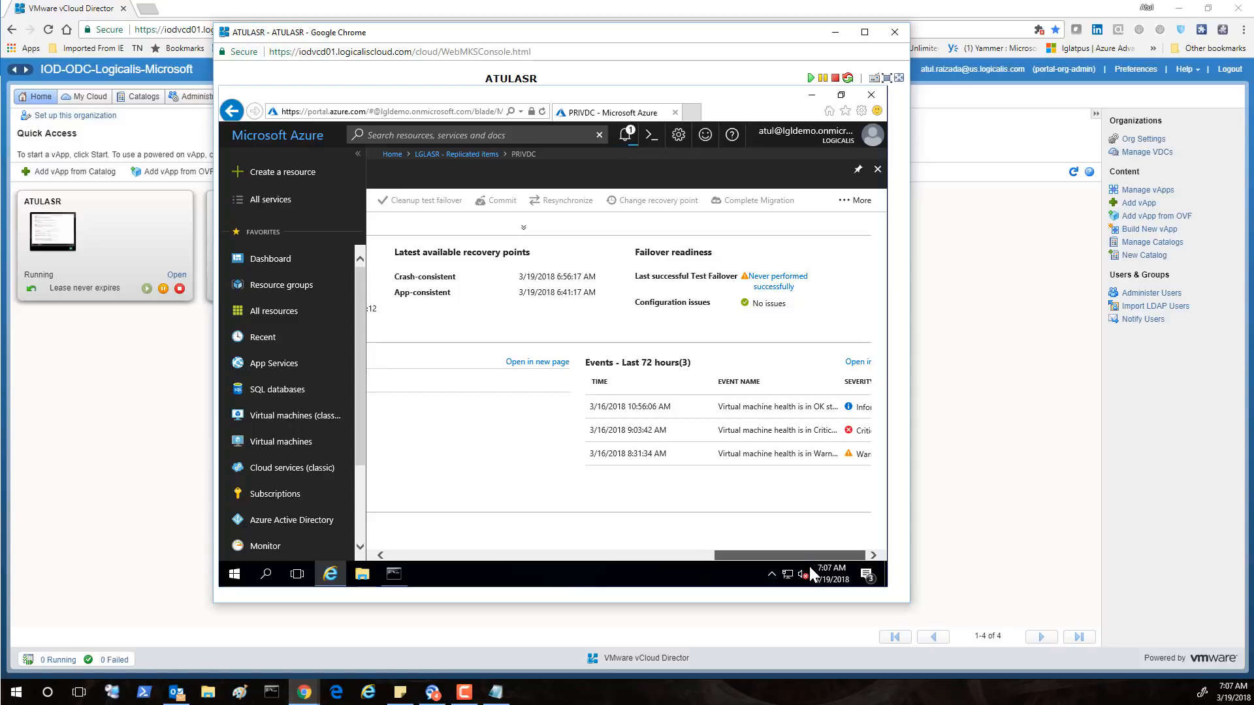
{"action": "left_click_drag", "start_coordinate": [584, 557], "coordinate": [845, 556]}
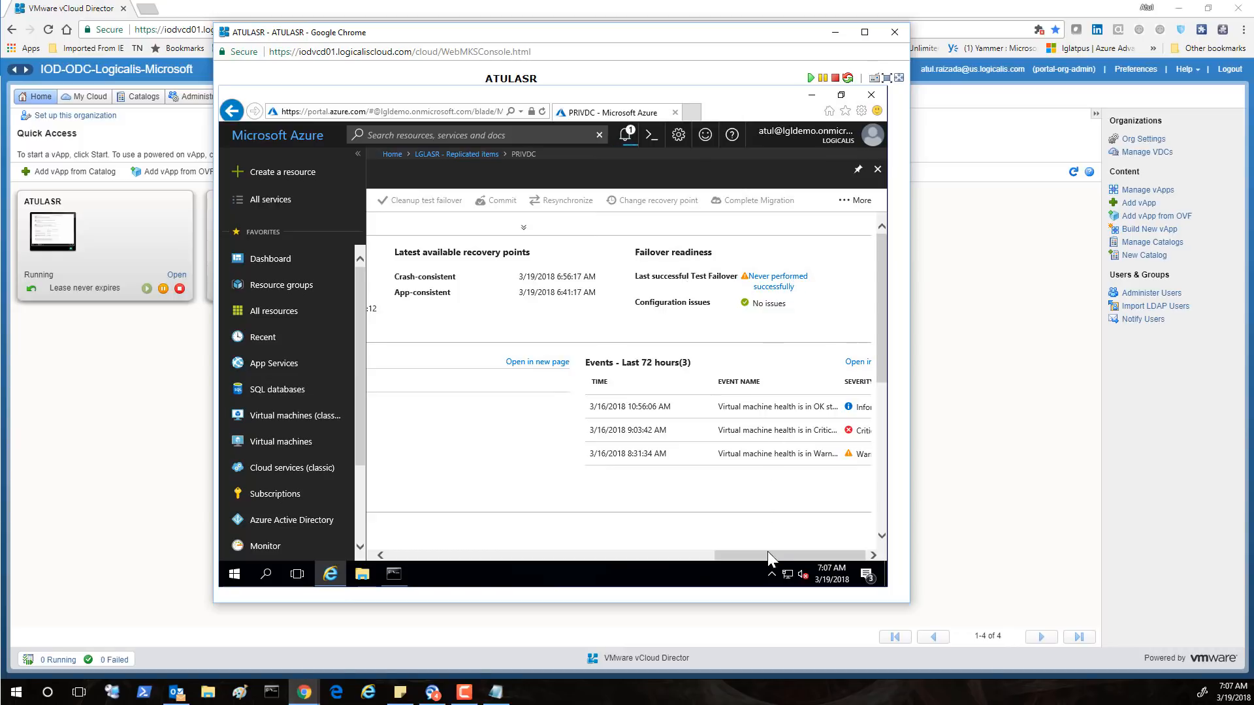
{"action": "left_click_drag", "start_coordinate": [768, 552], "coordinate": [685, 553]}
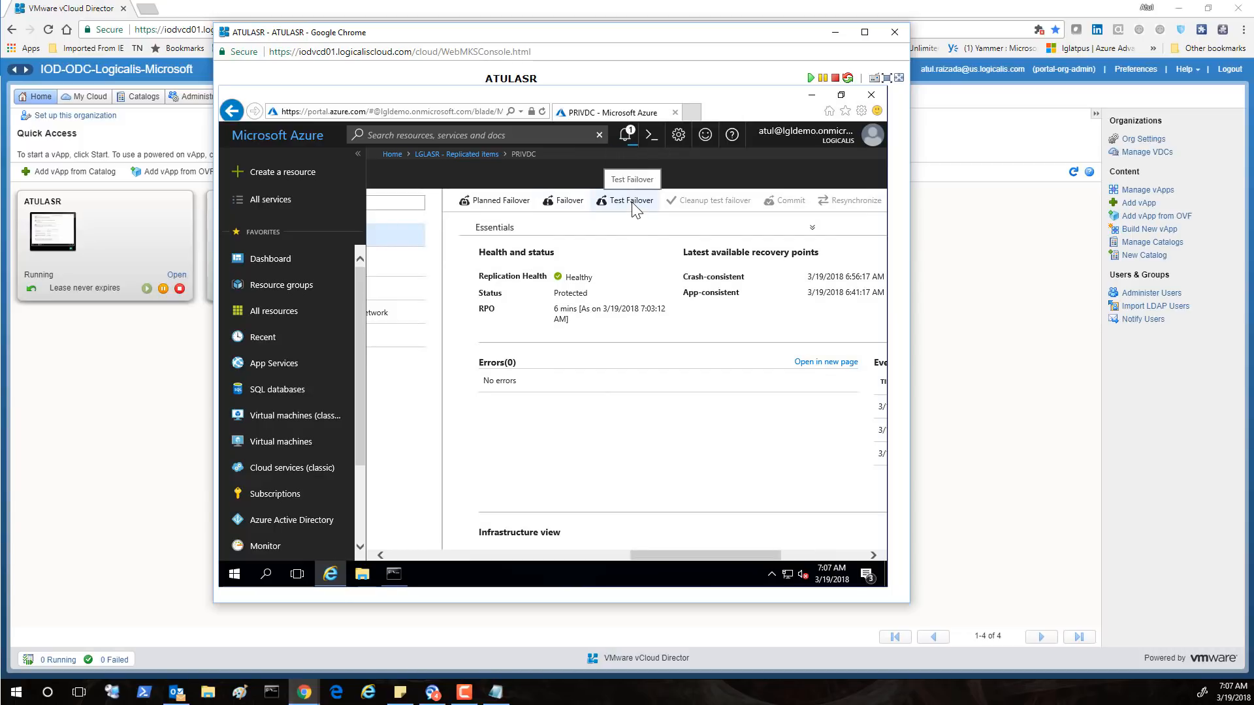
Test-fail over PRIVDC from the 'Latest processed (low RTO)' point into the LGLDomainService network
{"action": "left_click", "coordinate": [632, 206]}
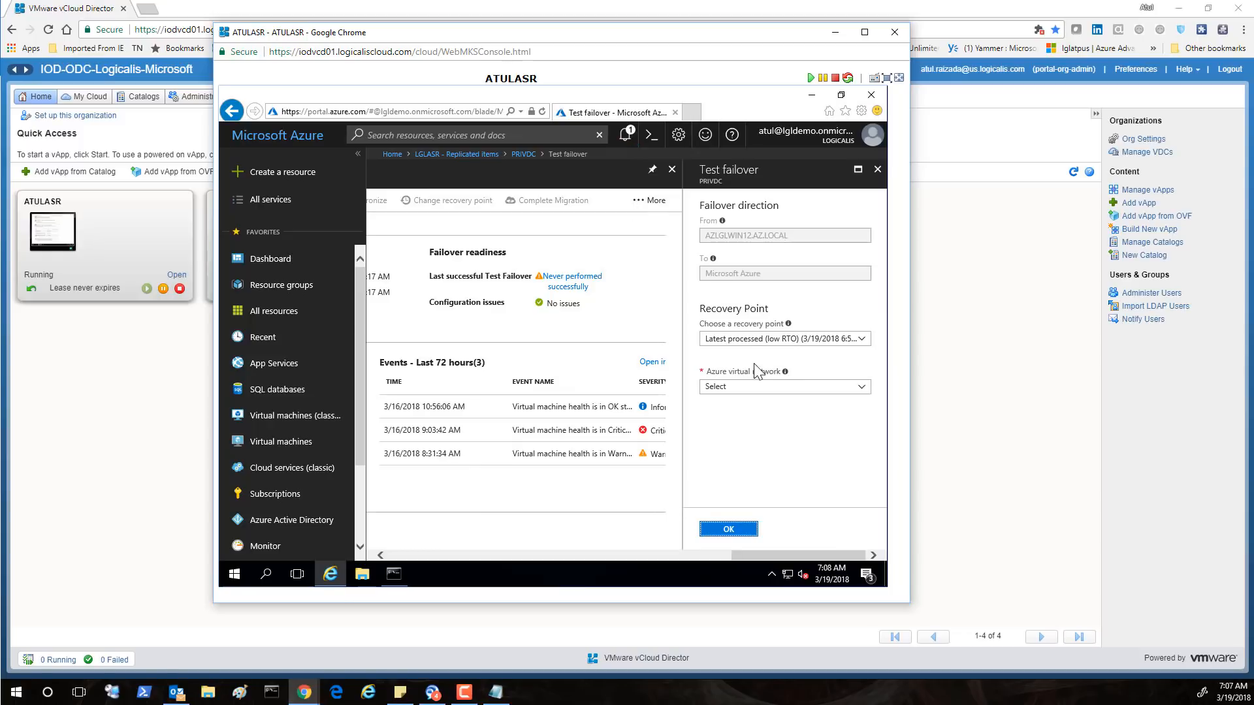
{"action": "left_click", "coordinate": [824, 344]}
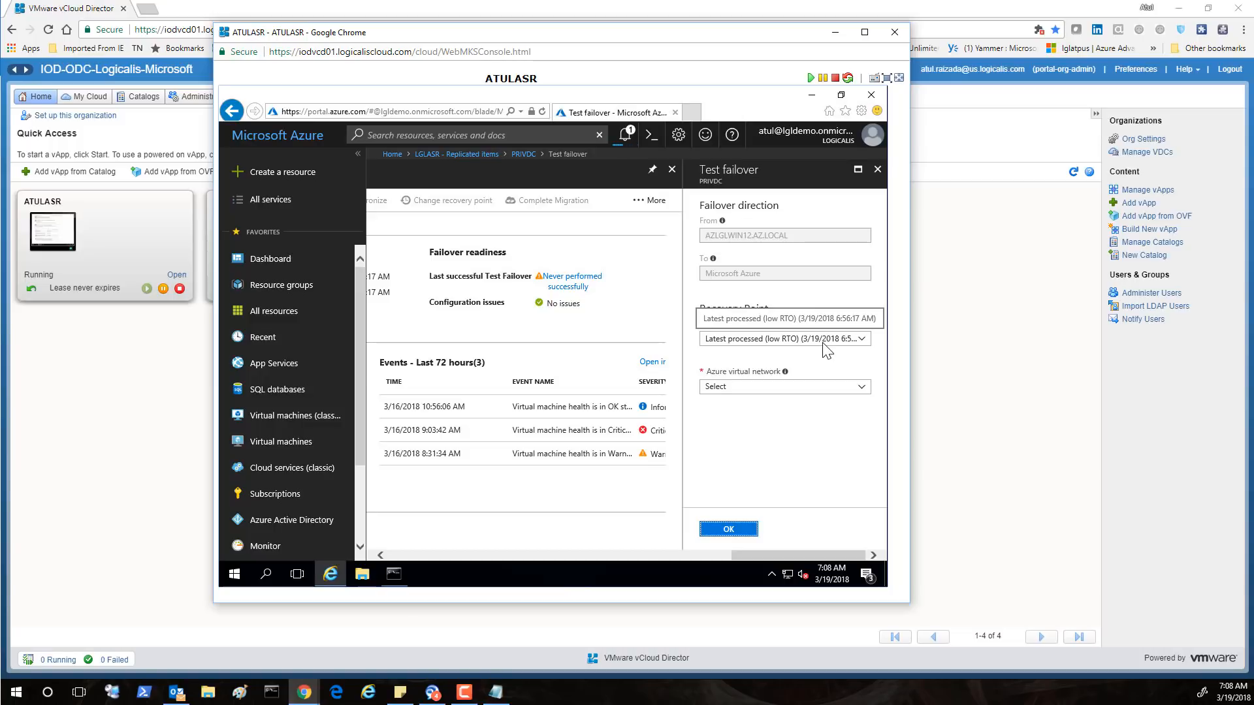
{"action": "left_click", "coordinate": [824, 345]}
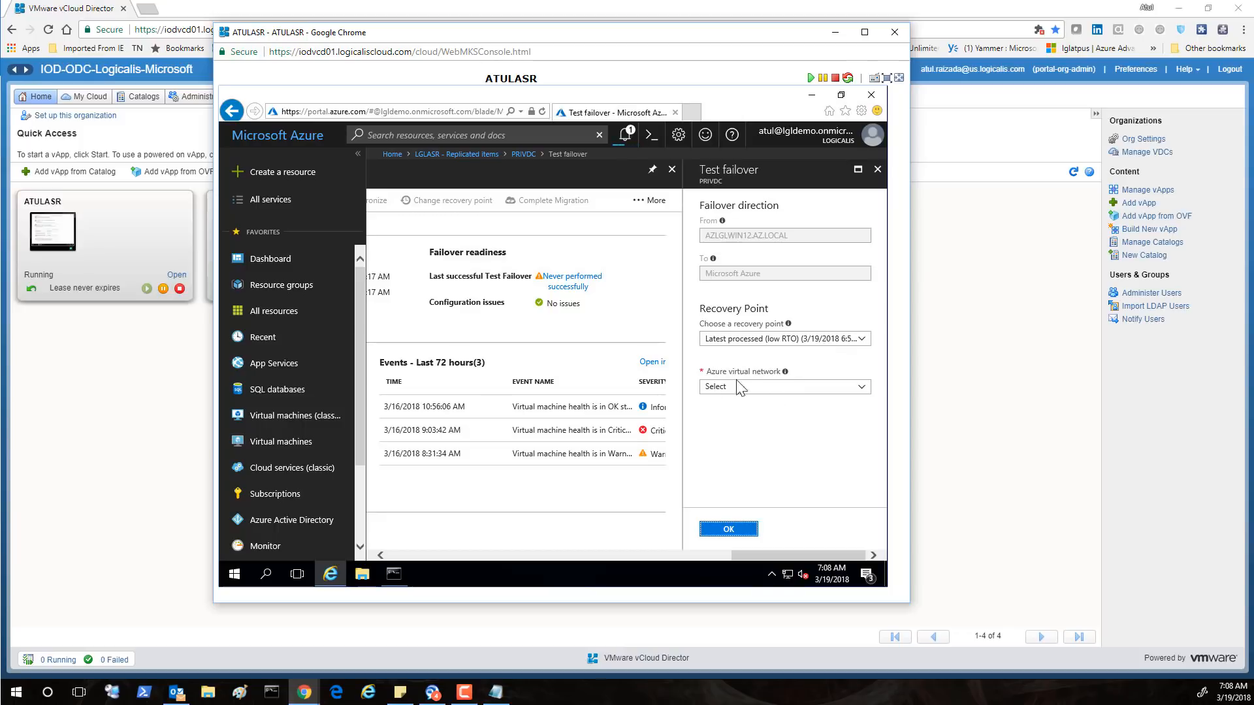
{"action": "left_click", "coordinate": [750, 390]}
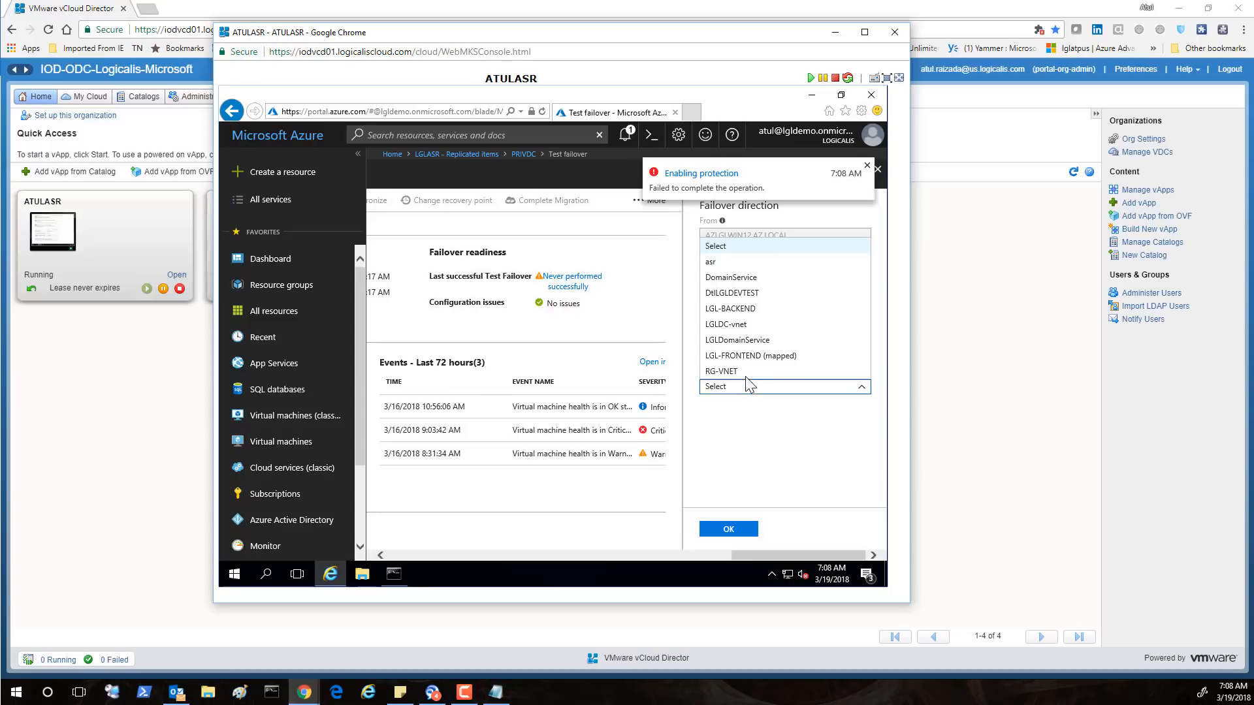
{"action": "left_click", "coordinate": [748, 340]}
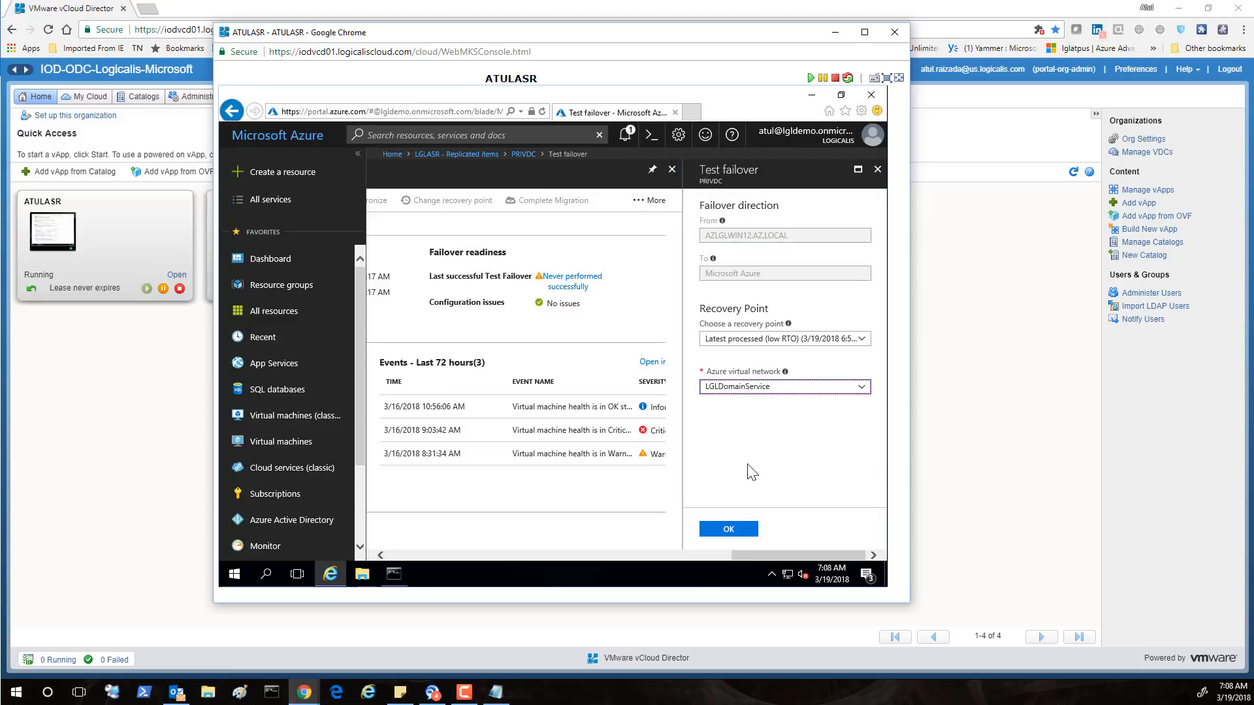
{"action": "left_click", "coordinate": [732, 529]}
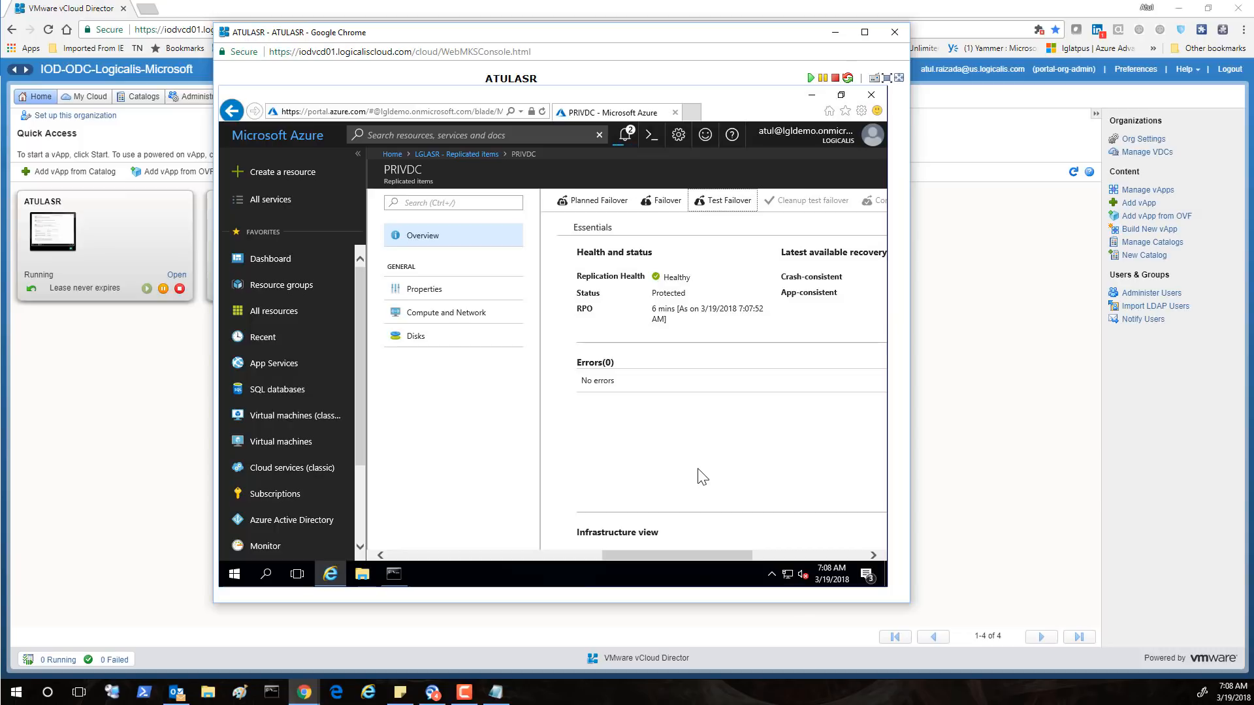
Watch PRIVDC's status go from Initiating test failover to Cleanup test failover pending
{"action": "mouse_move", "coordinate": [676, 554]}
{"action": "left_mouse_down"}
{"action": "mouse_move", "coordinate": [771, 558]}
{"action": "mouse_move", "coordinate": [605, 555]}
{"action": "mouse_move", "coordinate": [684, 561]}
{"action": "left_mouse_up"}
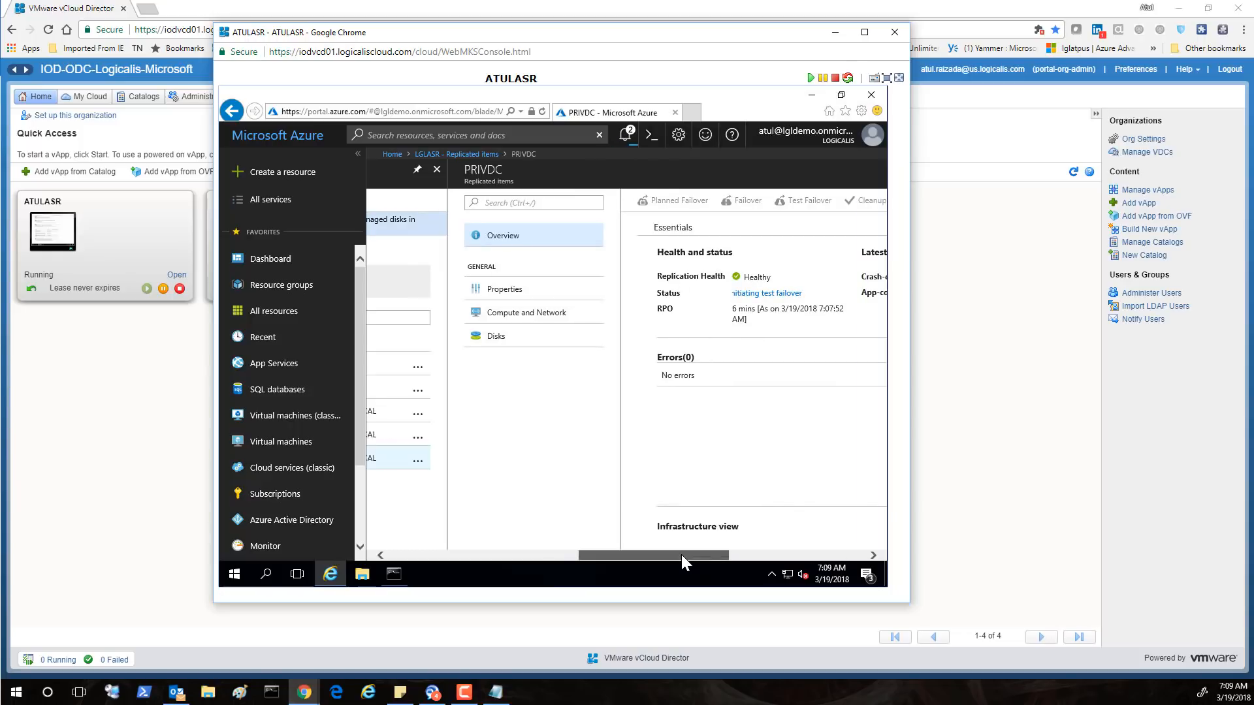
{"action": "left_click_drag", "start_coordinate": [680, 555], "coordinate": [812, 559]}
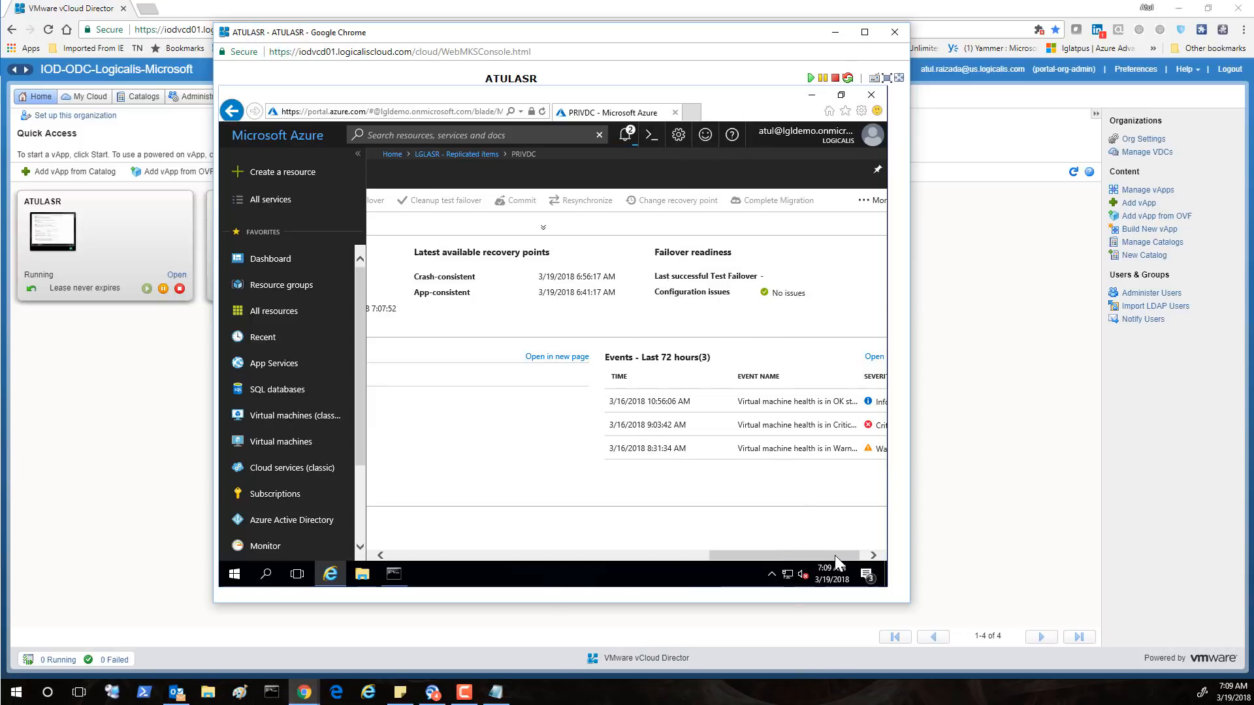
{"action": "scroll", "coordinate": [837, 555], "scroll_direction": "right", "scroll_amount": 1}
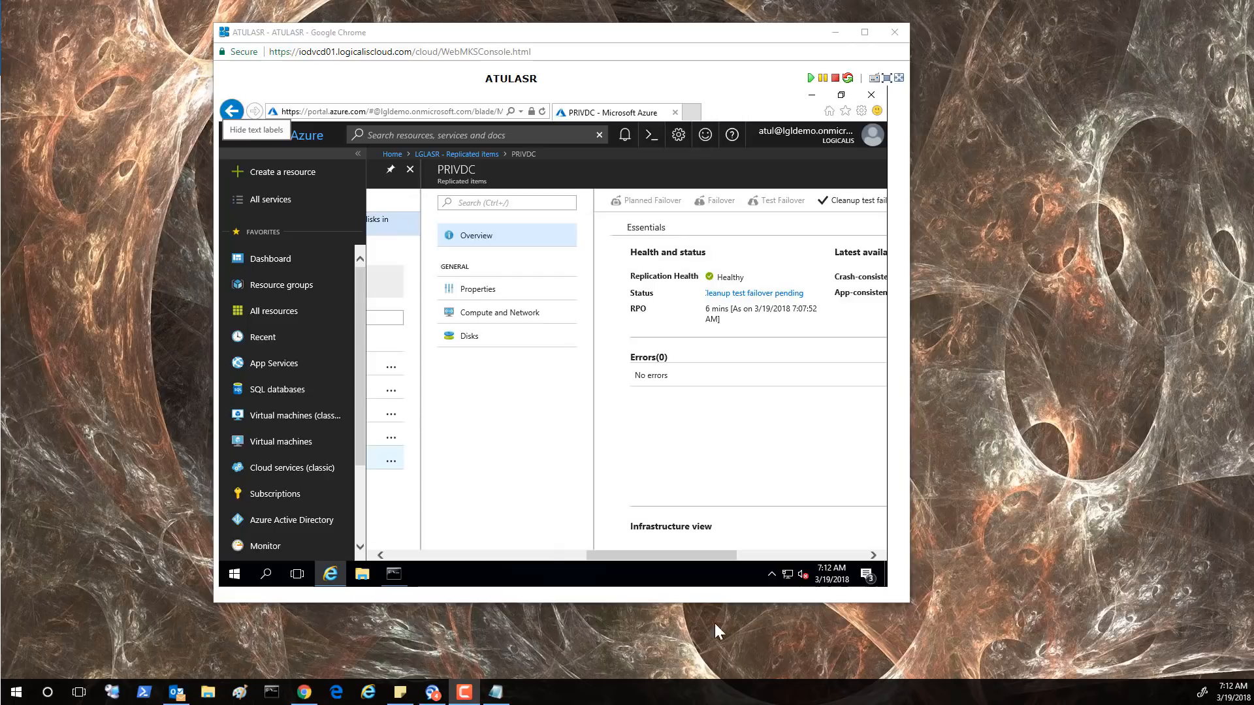
{"action": "left_click", "coordinate": [642, 552]}
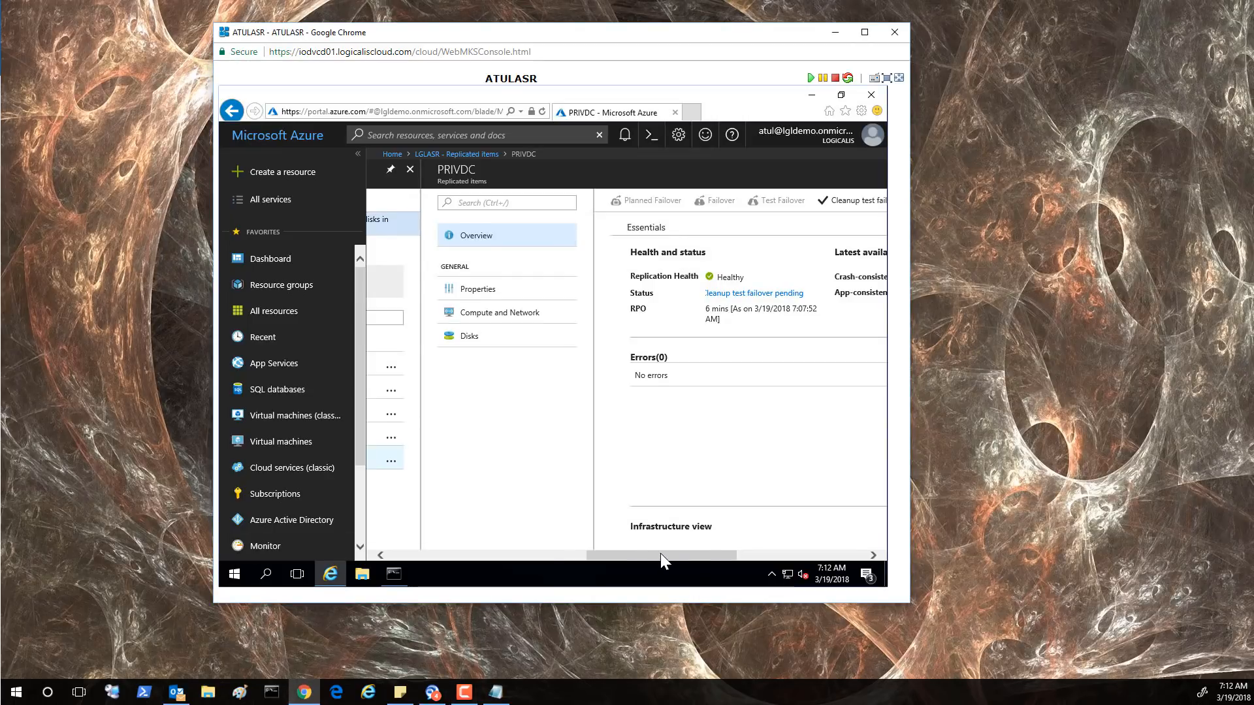
{"action": "mouse_move", "coordinate": [722, 551]}
{"action": "left_mouse_down"}
{"action": "mouse_move", "coordinate": [773, 560]}
{"action": "mouse_move", "coordinate": [636, 546]}
{"action": "mouse_move", "coordinate": [668, 550]}
{"action": "left_mouse_up"}
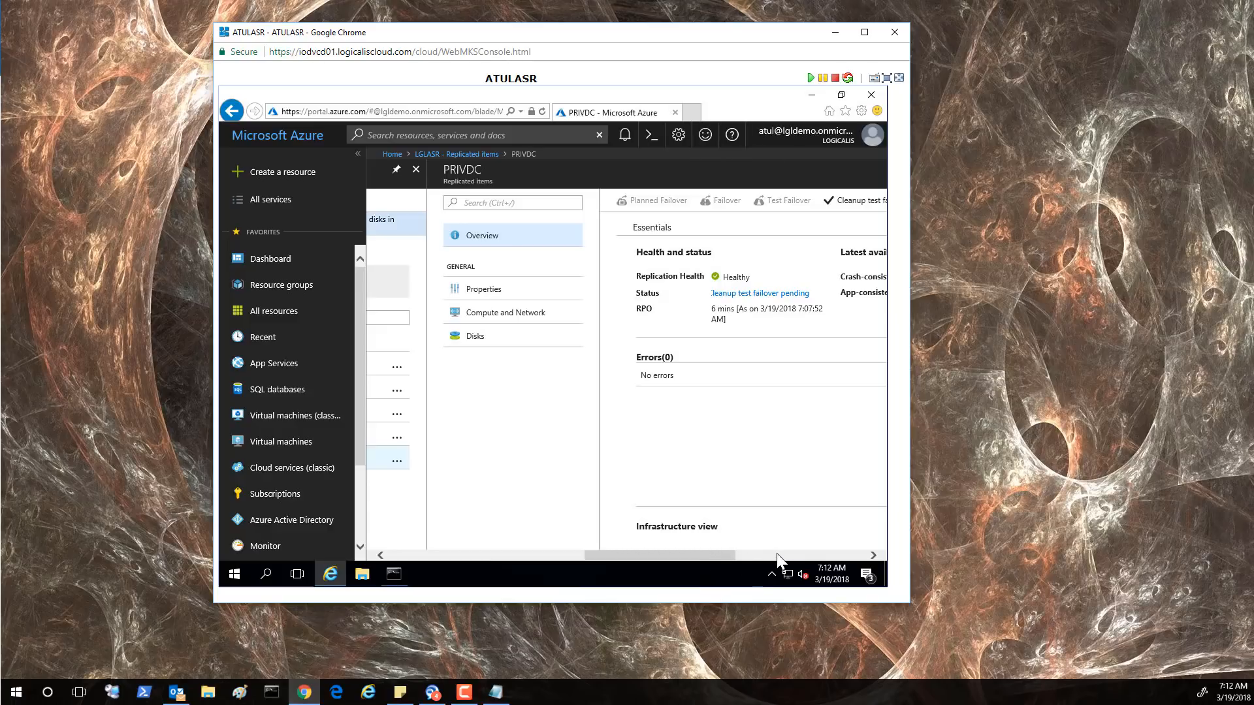
{"action": "key", "text": "ctrl+a"}
{"action": "left_click", "coordinate": [828, 557]}
{"action": "left_click", "coordinate": [863, 555]}
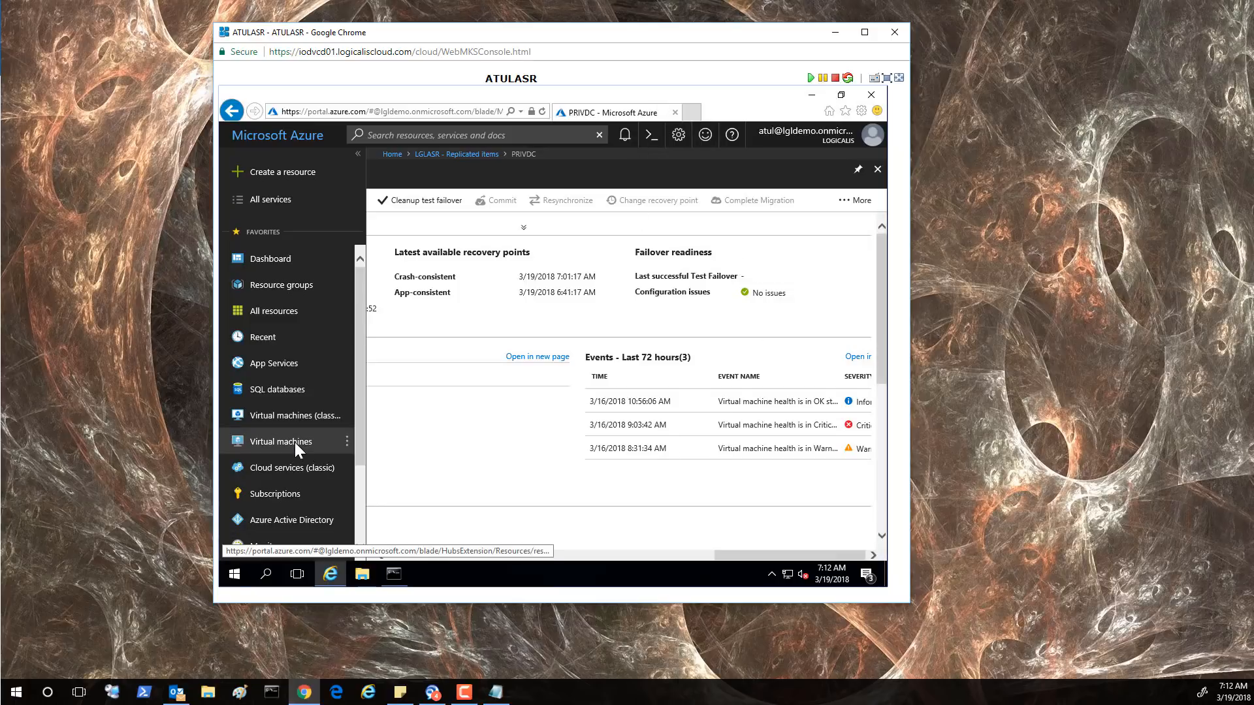
Inspect the running PRIVDC-test VM in Virtual machines, then go back to the portal dashboard
{"action": "left_click", "coordinate": [295, 441]}
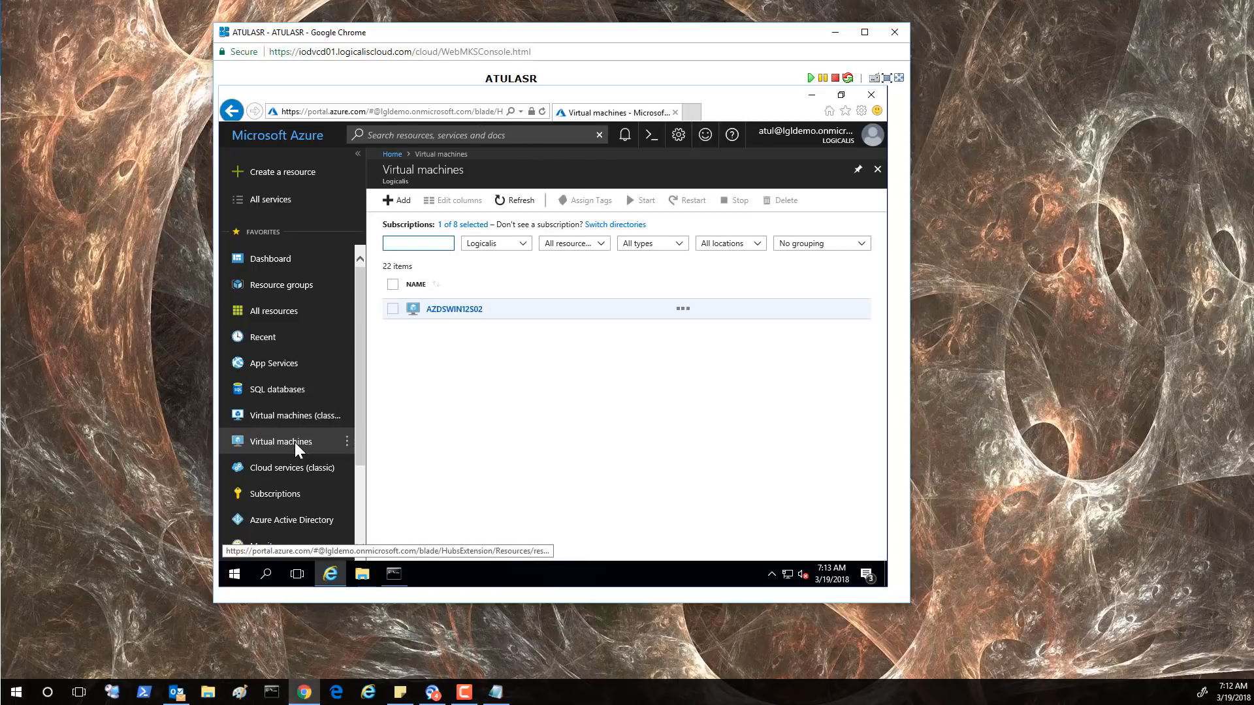
{"action": "scroll", "coordinate": [562, 471], "scroll_direction": "down", "scroll_amount": 3}
{"action": "left_click", "coordinate": [459, 489]}
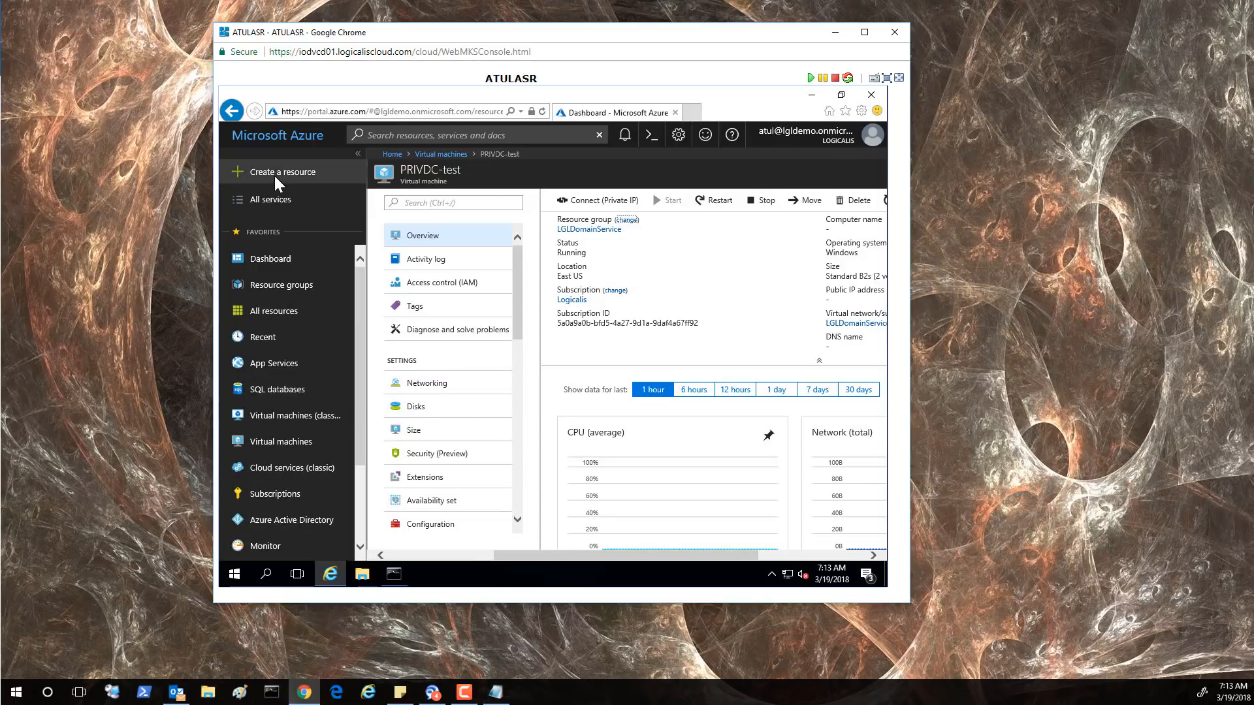
{"action": "left_click", "coordinate": [270, 133]}
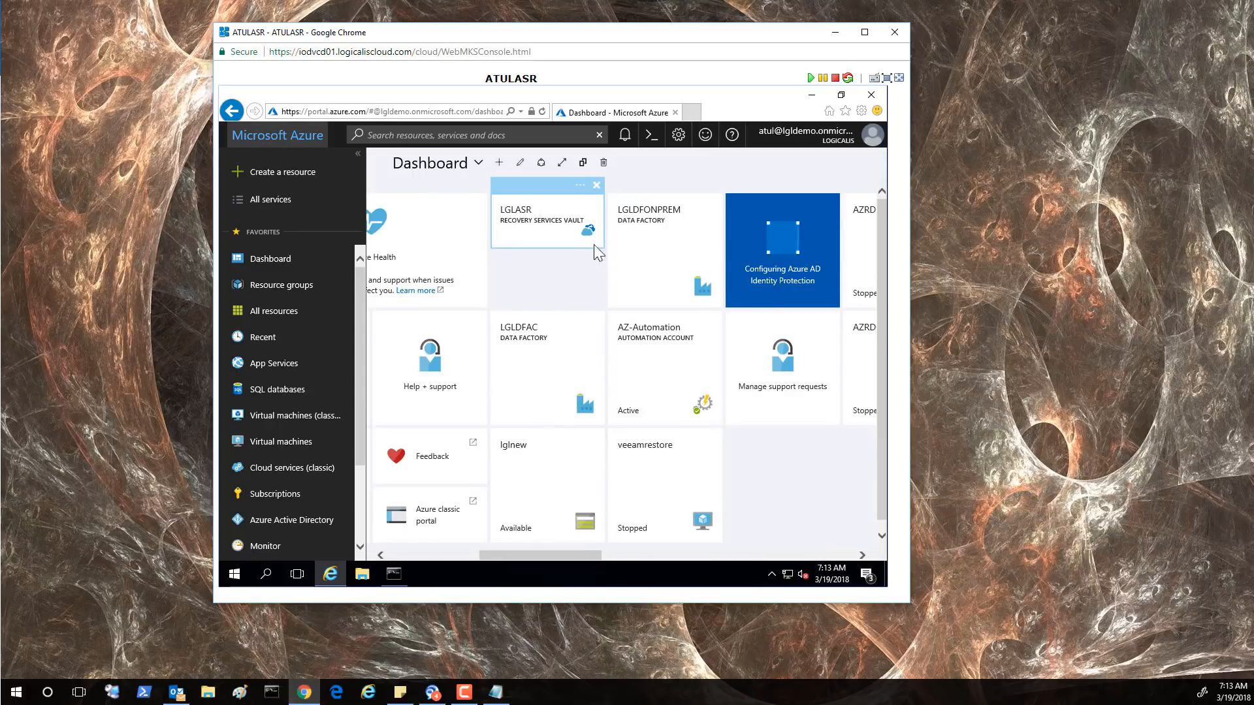
Open the LGLASR vault's Replicated items list, where PRIVDC shows Cleanup test failover pending
{"action": "left_click", "coordinate": [531, 224]}
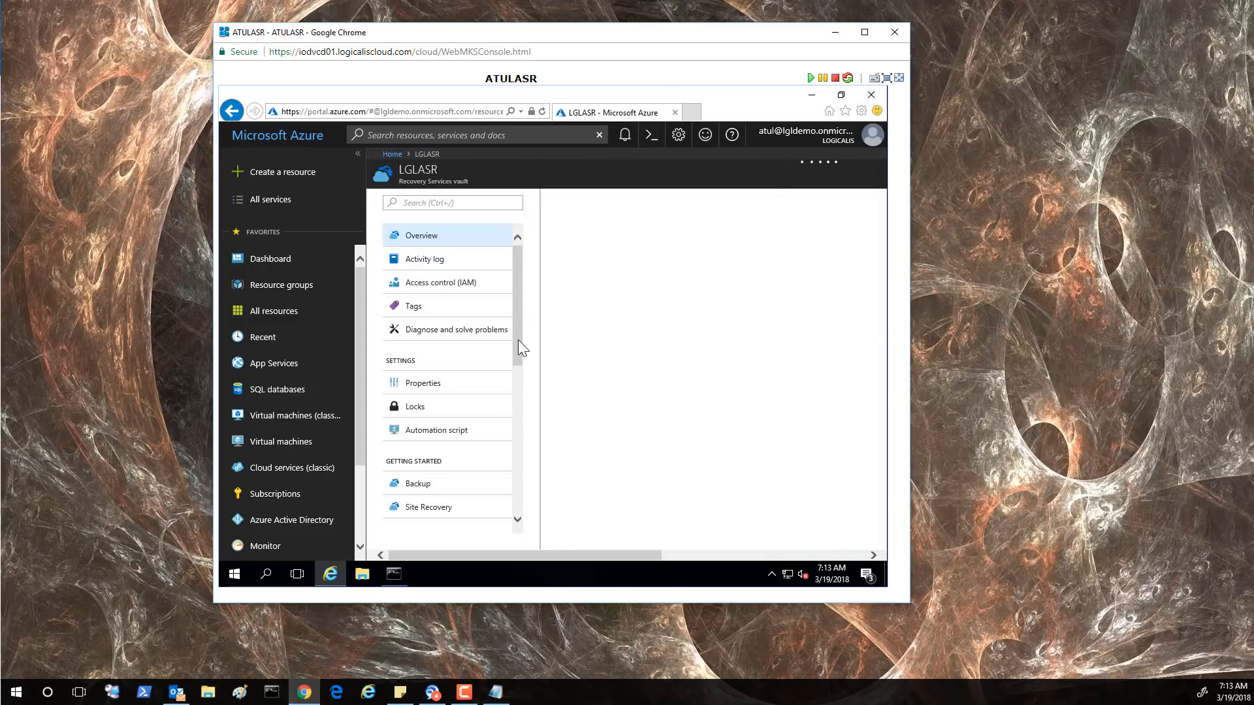
{"action": "scroll", "coordinate": [518, 337], "scroll_direction": "down", "scroll_amount": 1}
{"action": "left_click_drag", "start_coordinate": [508, 395], "coordinate": [510, 437]}
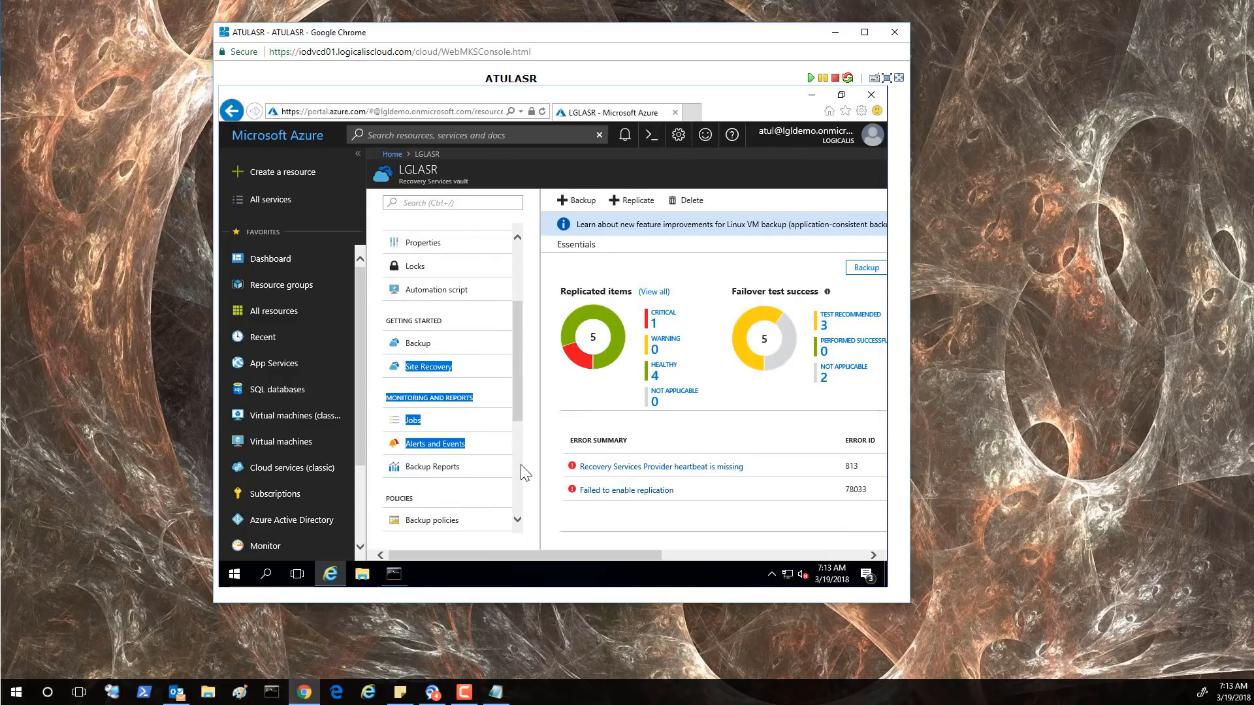
{"action": "scroll", "coordinate": [521, 466], "scroll_direction": "down", "scroll_amount": 4}
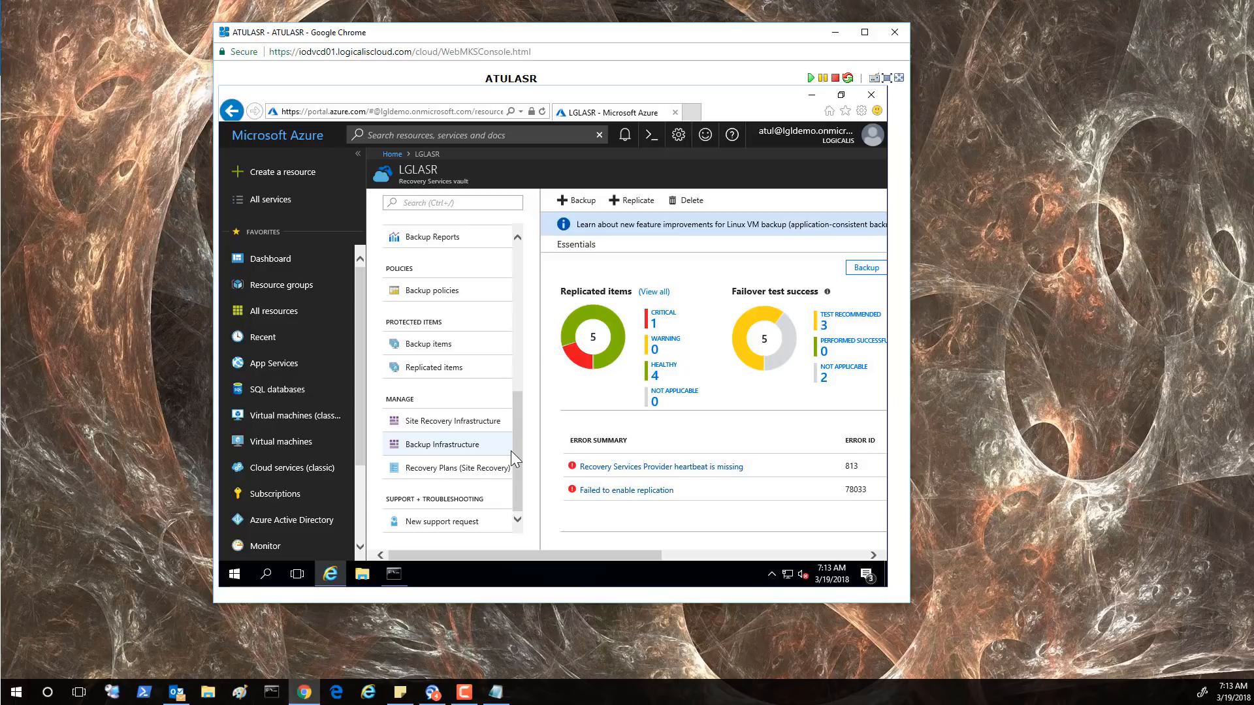
{"action": "left_click", "coordinate": [429, 370]}
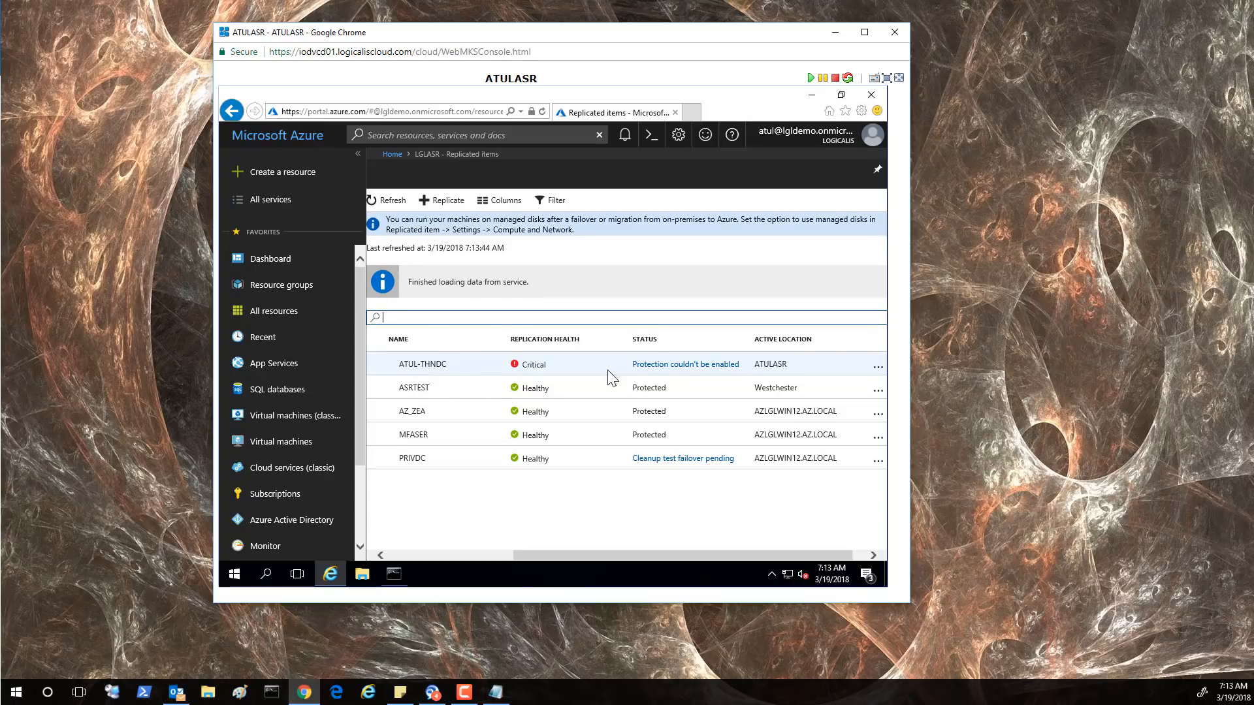
{"action": "left_click", "coordinate": [544, 555]}
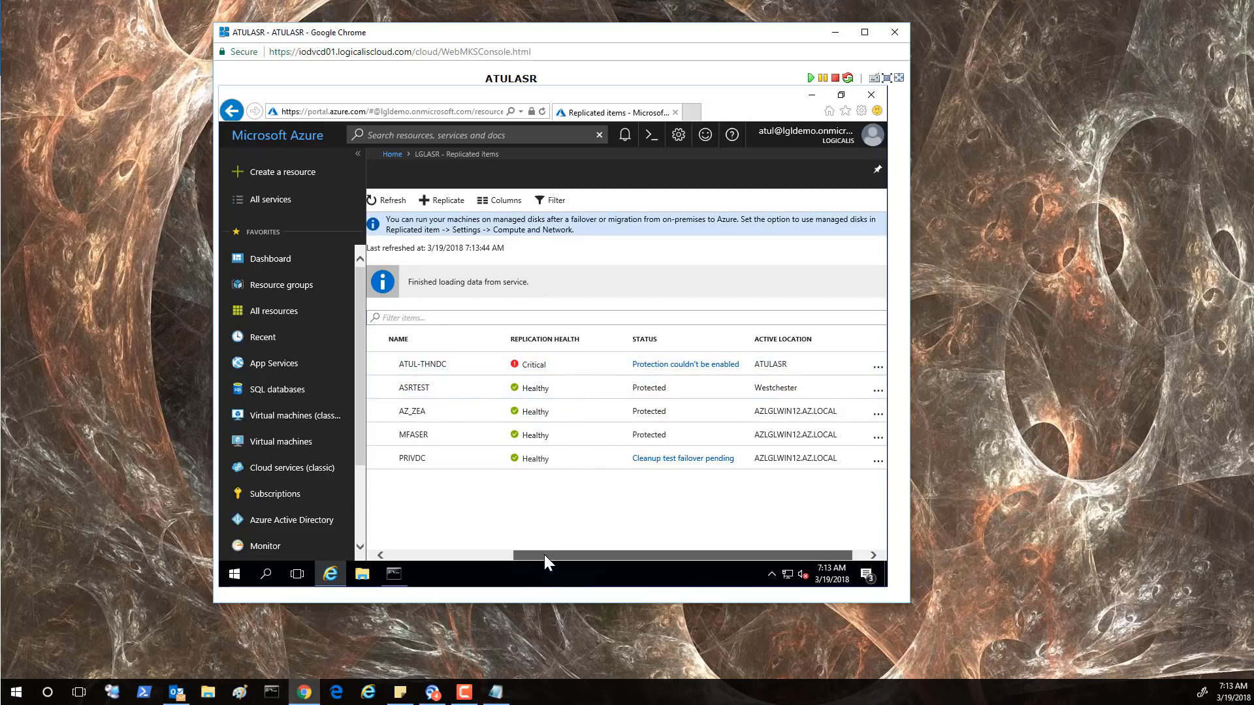
Review PRIVDC's successful Test failover job and Environment Details, then return to the PRIVDC item overview
{"action": "left_click", "coordinate": [665, 460]}
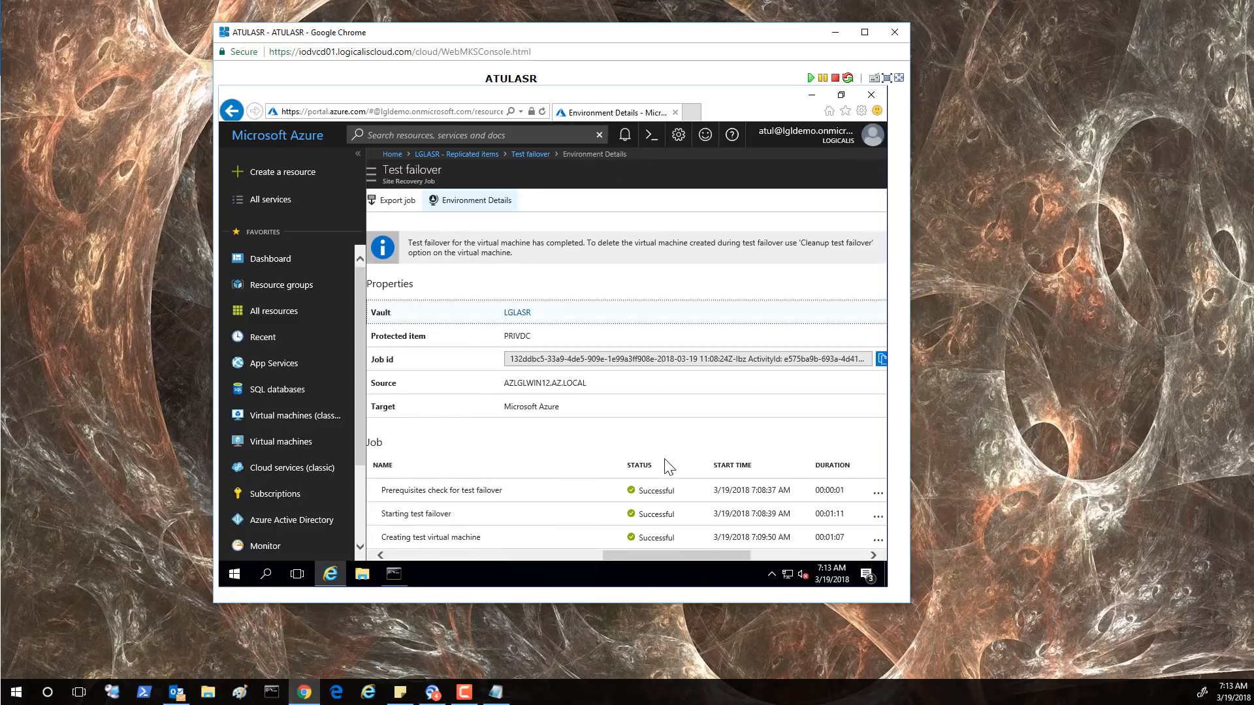
{"action": "left_click_drag", "start_coordinate": [729, 554], "coordinate": [575, 554]}
{"action": "left_click", "coordinate": [579, 555]}
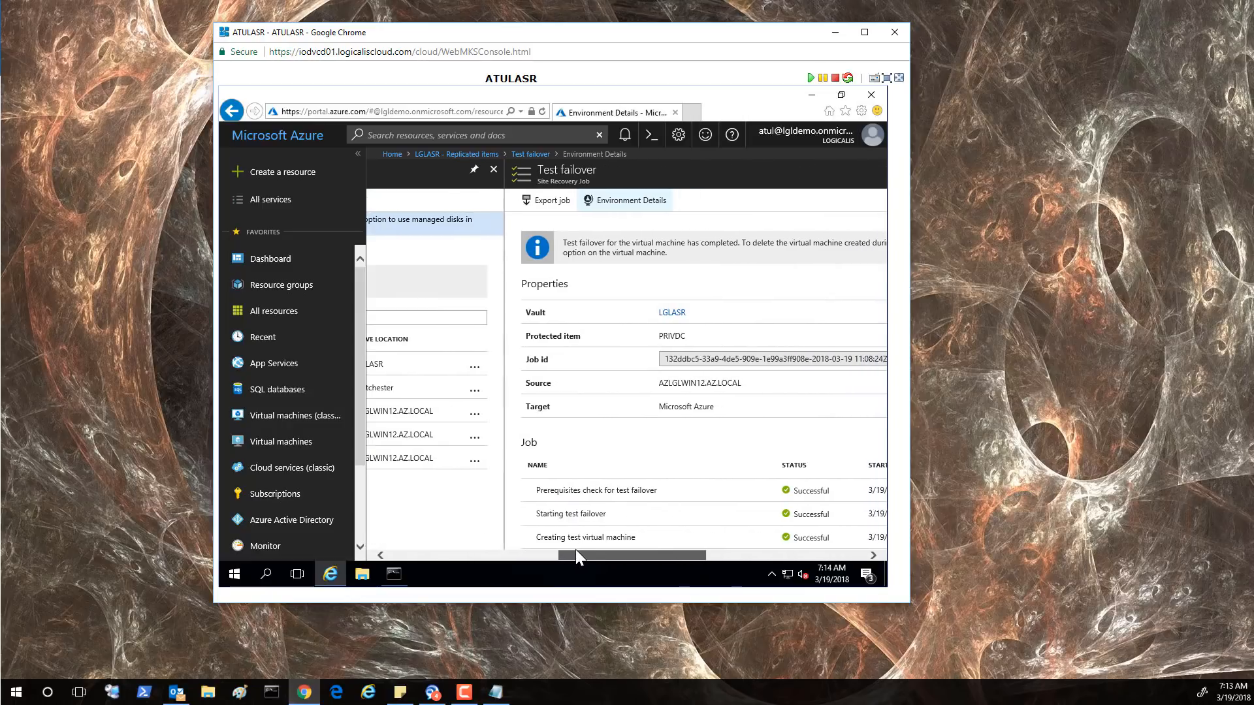
{"action": "left_click_drag", "start_coordinate": [666, 552], "coordinate": [801, 552]}
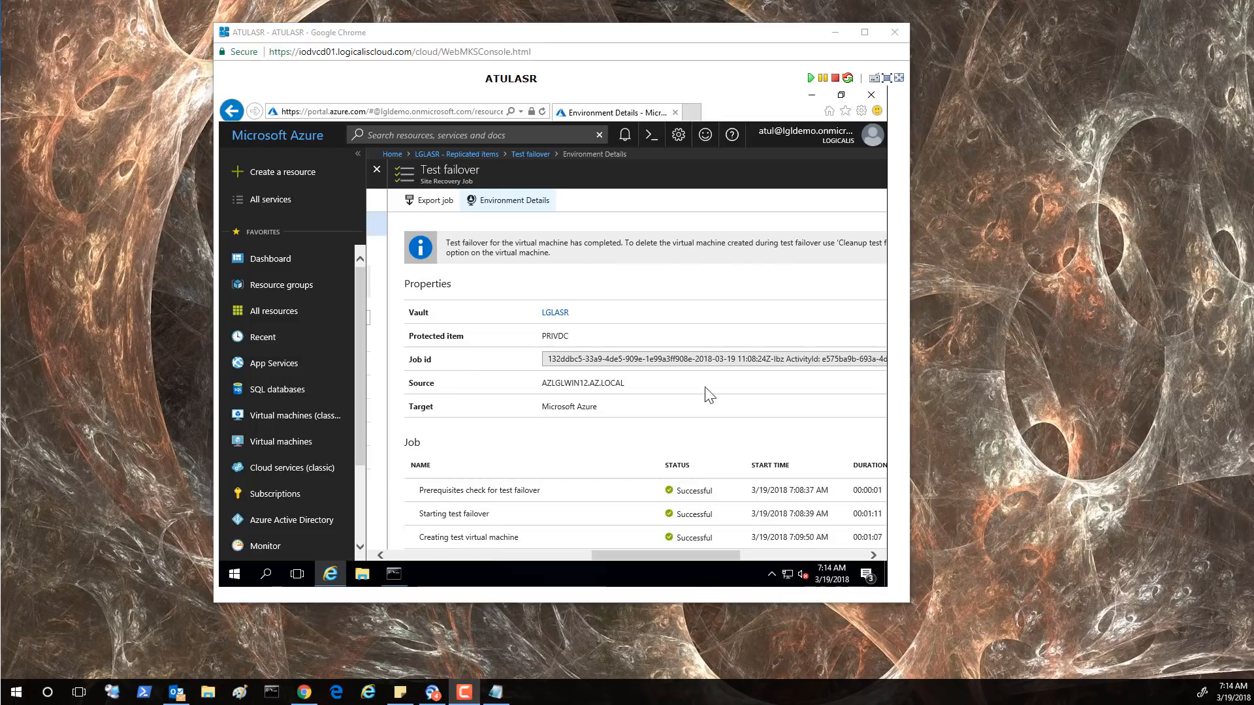
{"action": "left_click_drag", "start_coordinate": [658, 554], "coordinate": [633, 546]}
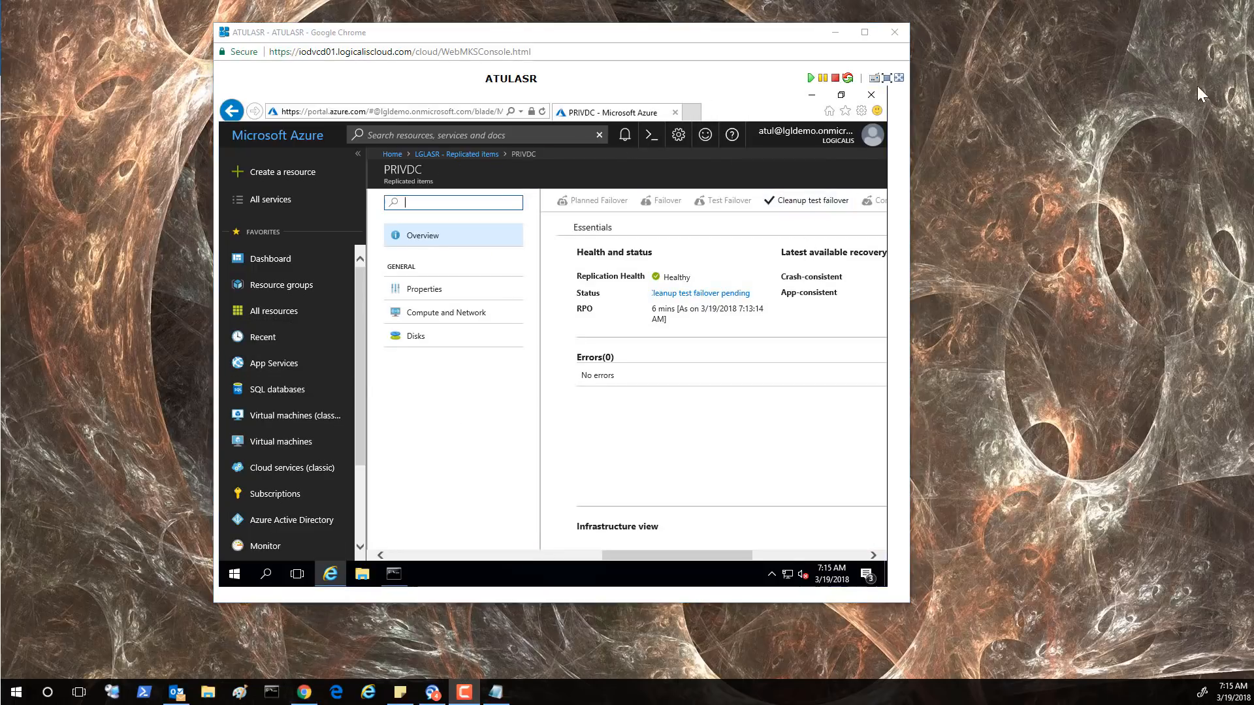
Clean up PRIVDC's test failover, marking testing complete and deleting test VMs, with notes 'Successful Demo'
{"action": "left_click", "coordinate": [812, 207]}
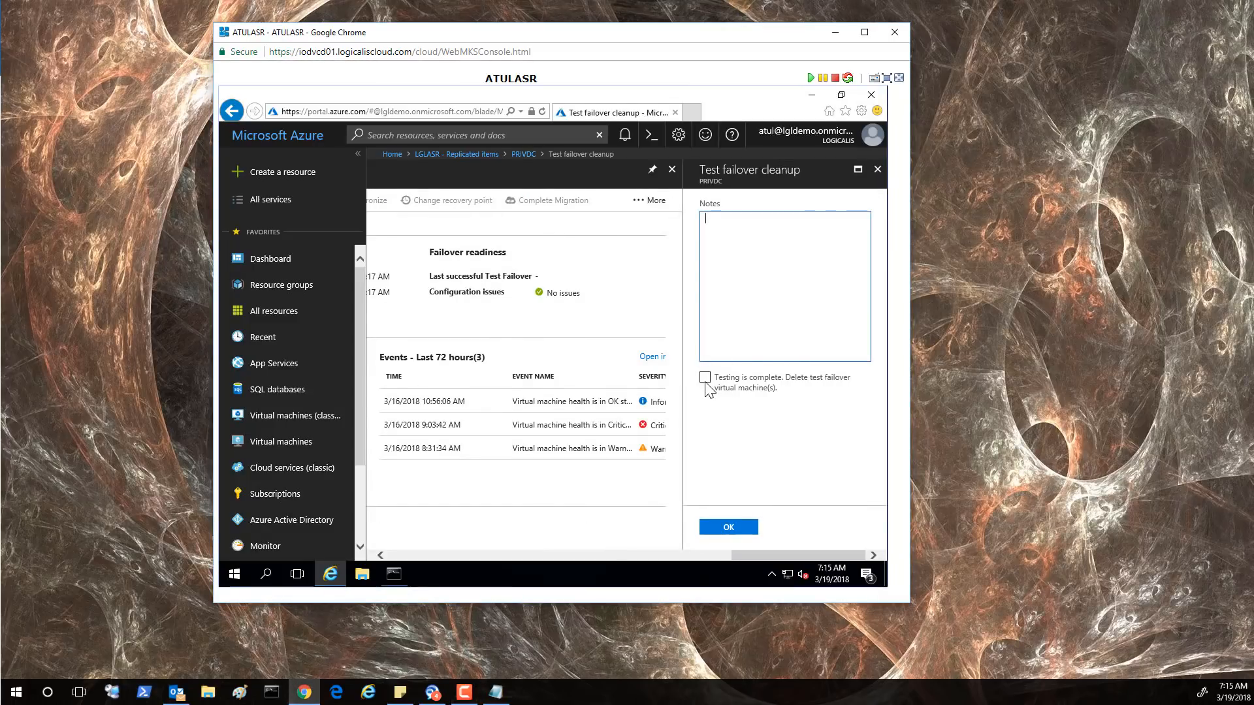
{"action": "left_click", "coordinate": [705, 383]}
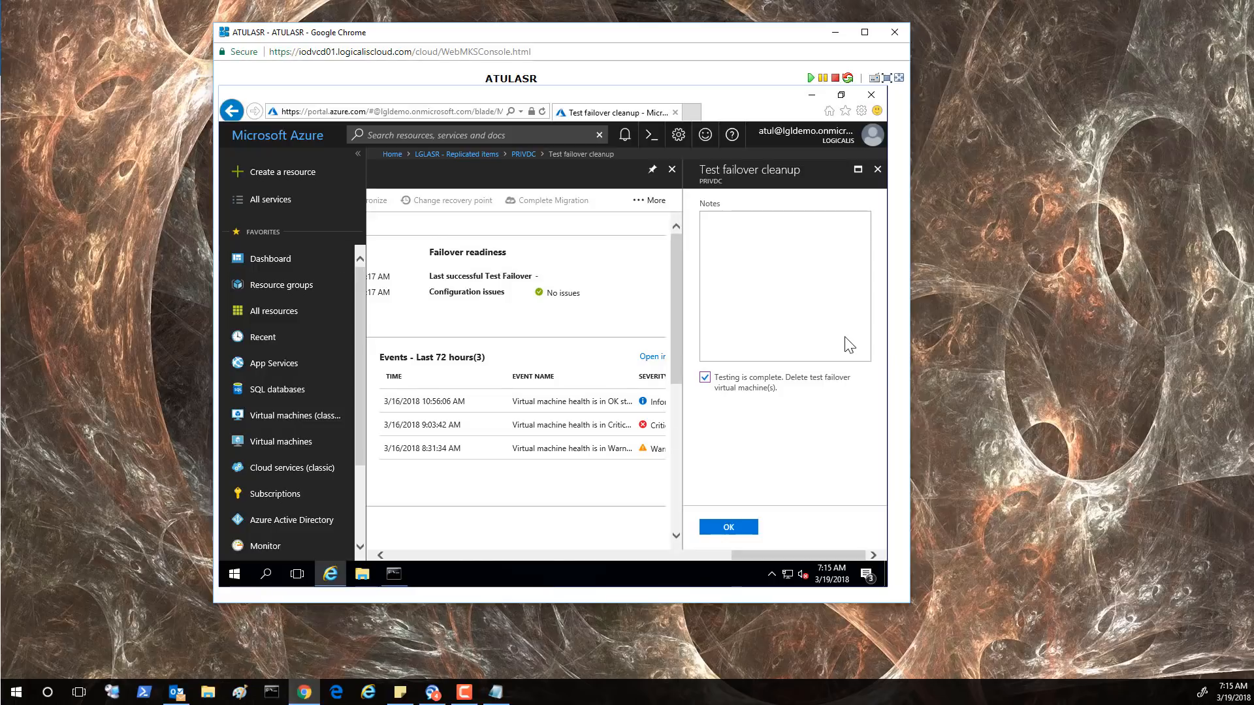
{"action": "left_click", "coordinate": [739, 235]}
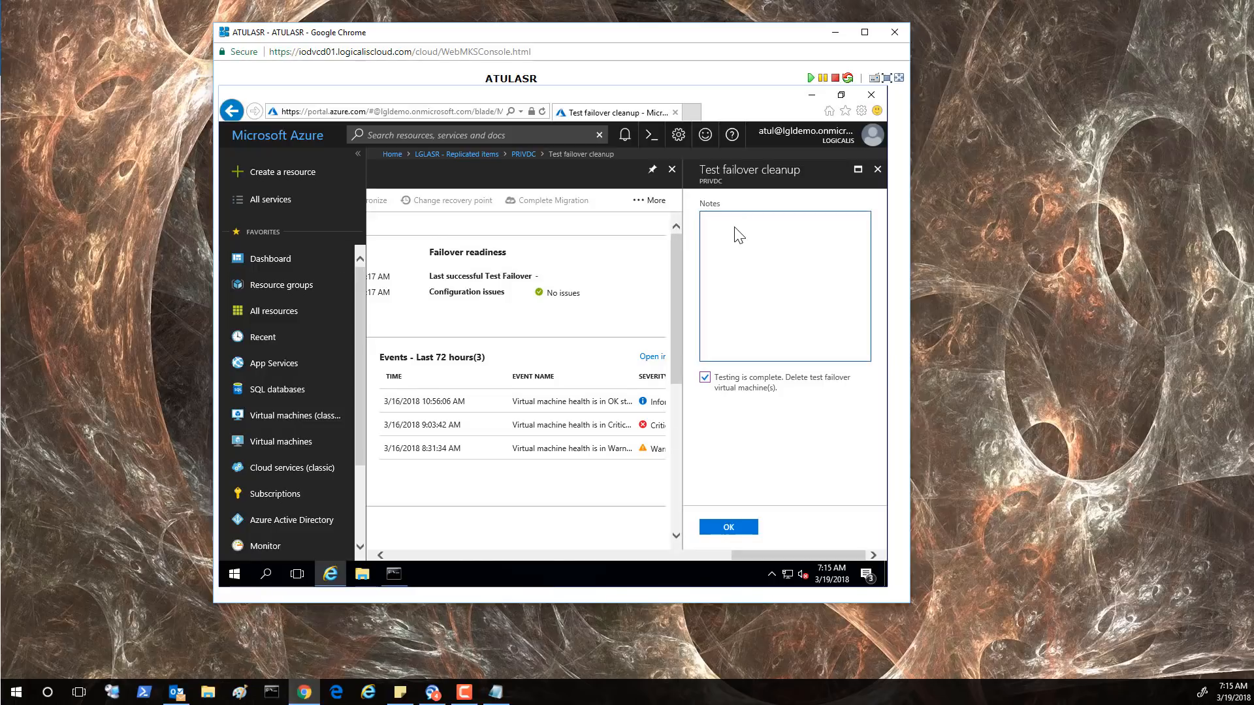
{"action": "type", "text": "Succ"}
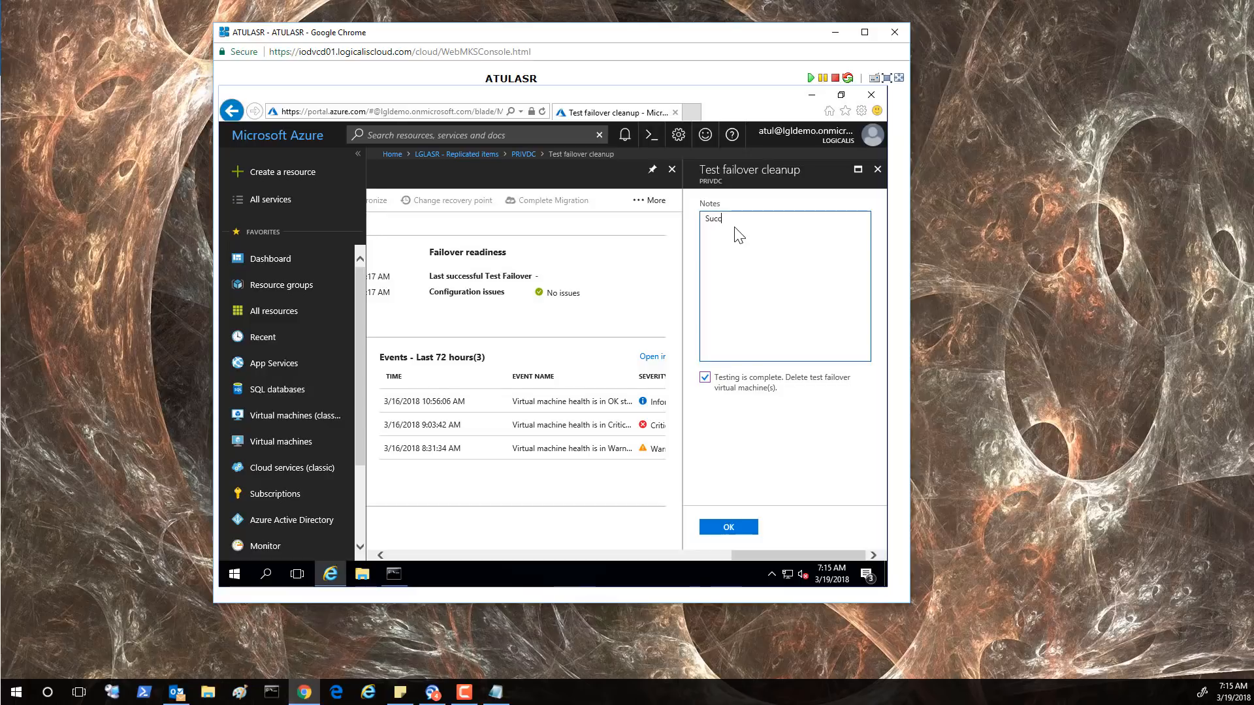
{"action": "type", "text": "essful Demo"}
{"action": "left_click", "coordinate": [728, 531]}
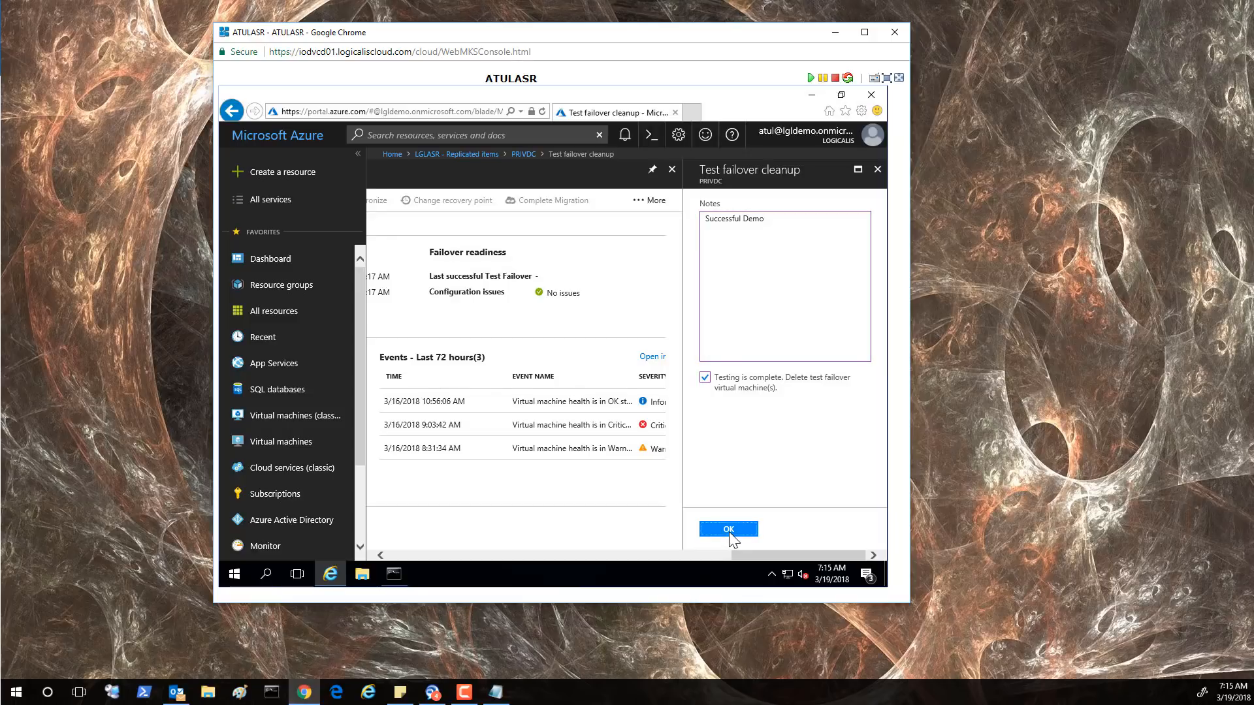